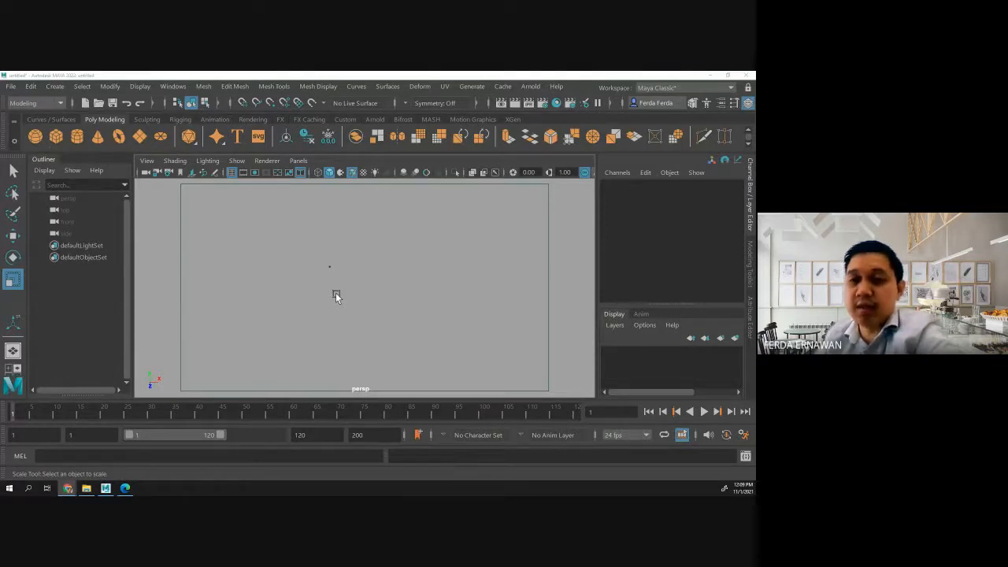
{"action": "left_click", "coordinate": [274, 86]}
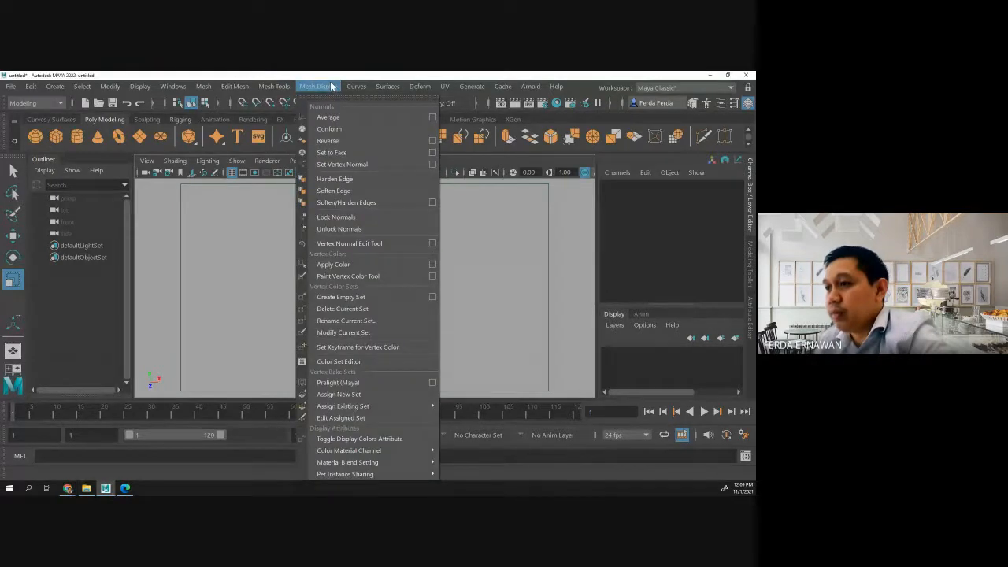
{"action": "mouse_move", "coordinate": [366, 88]}
{"action": "mouse_move", "coordinate": [327, 88]}
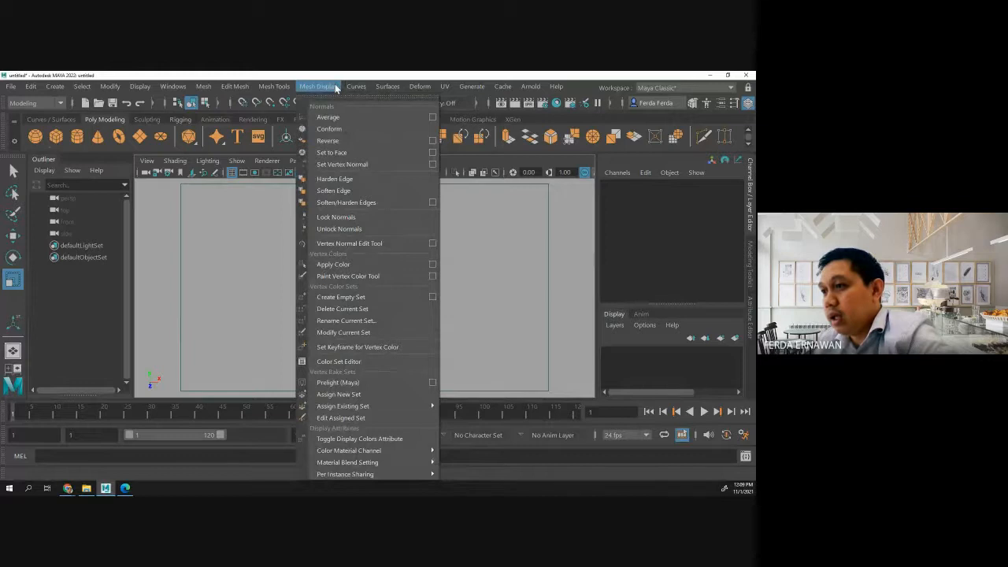
{"action": "mouse_move", "coordinate": [245, 88]}
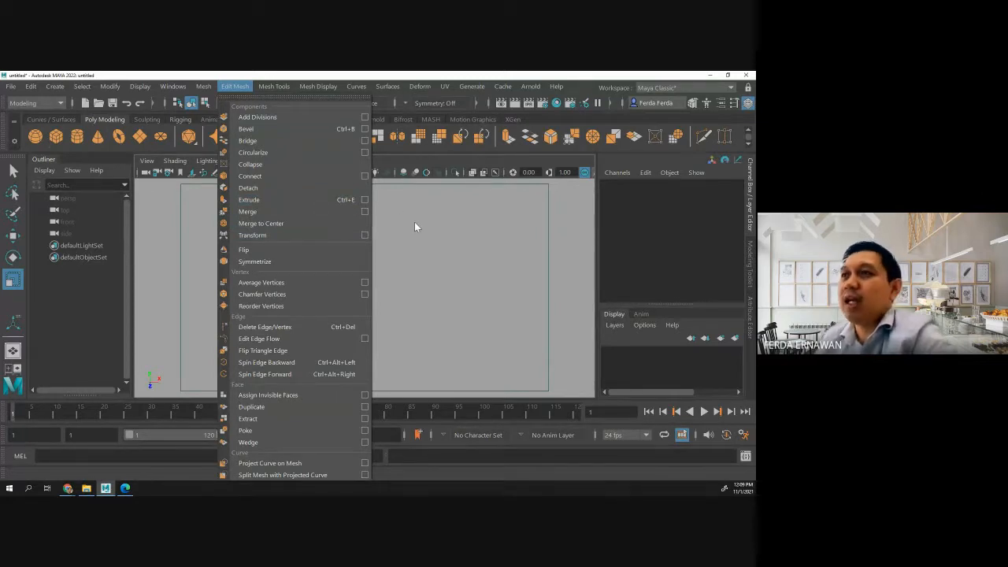
{"action": "left_click", "coordinate": [453, 244]}
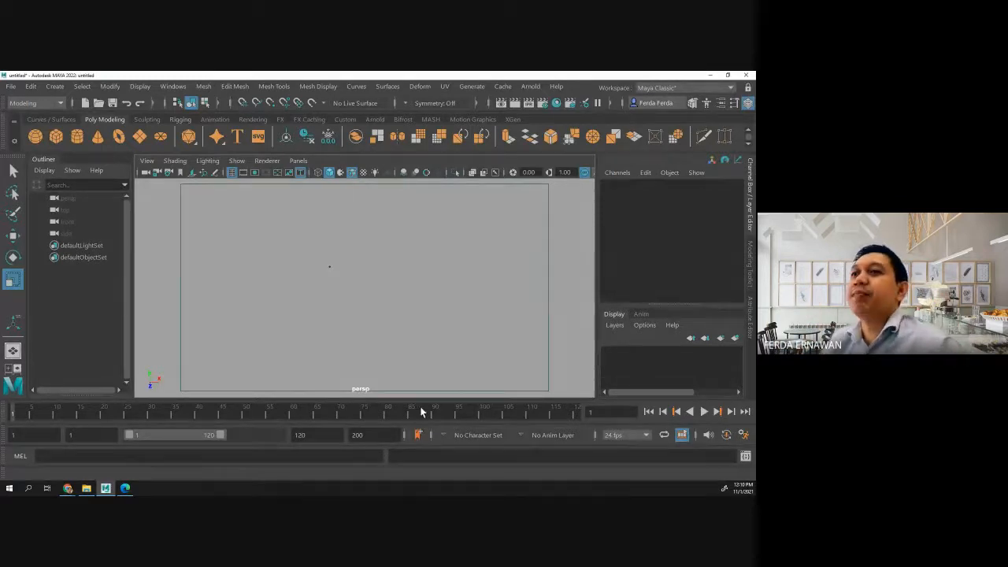
Create a polygon plane and expand its creation attributes for size and subdivisions.
{"action": "left_click", "coordinate": [140, 137]}
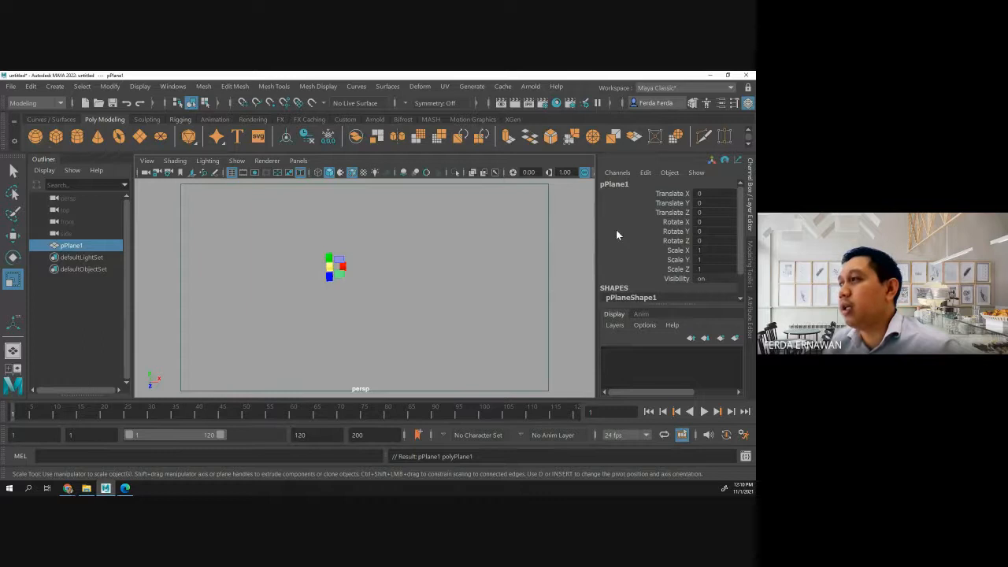
{"action": "left_click", "coordinate": [751, 205]}
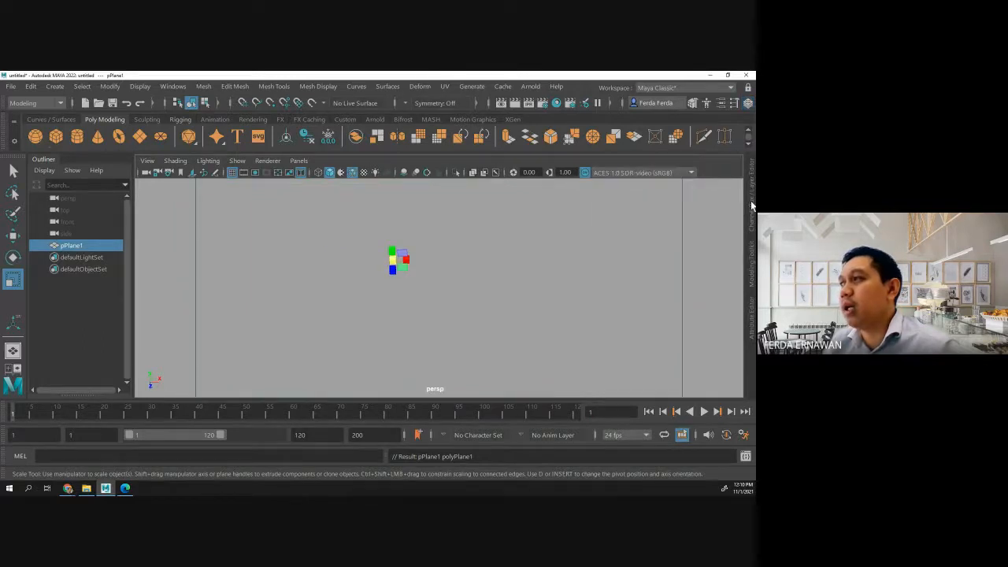
{"action": "left_click", "coordinate": [751, 206]}
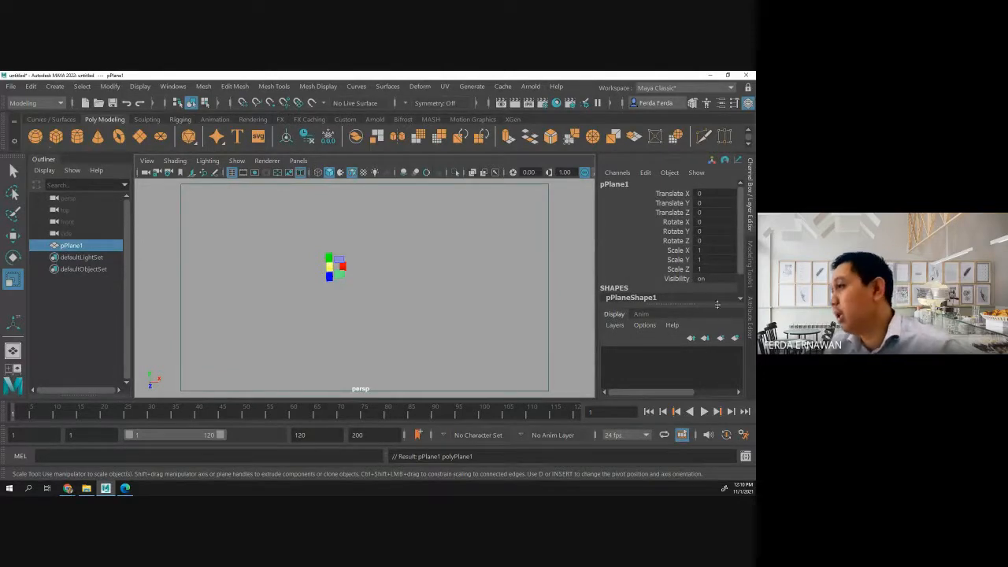
{"action": "scroll", "coordinate": [638, 275], "scroll_direction": "down", "scroll_amount": 1}
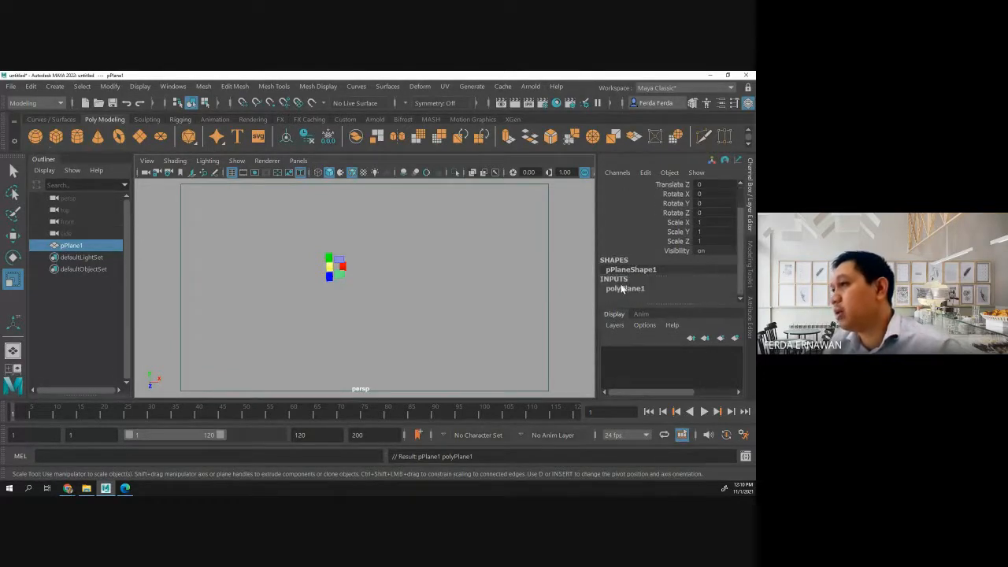
{"action": "left_click", "coordinate": [622, 289]}
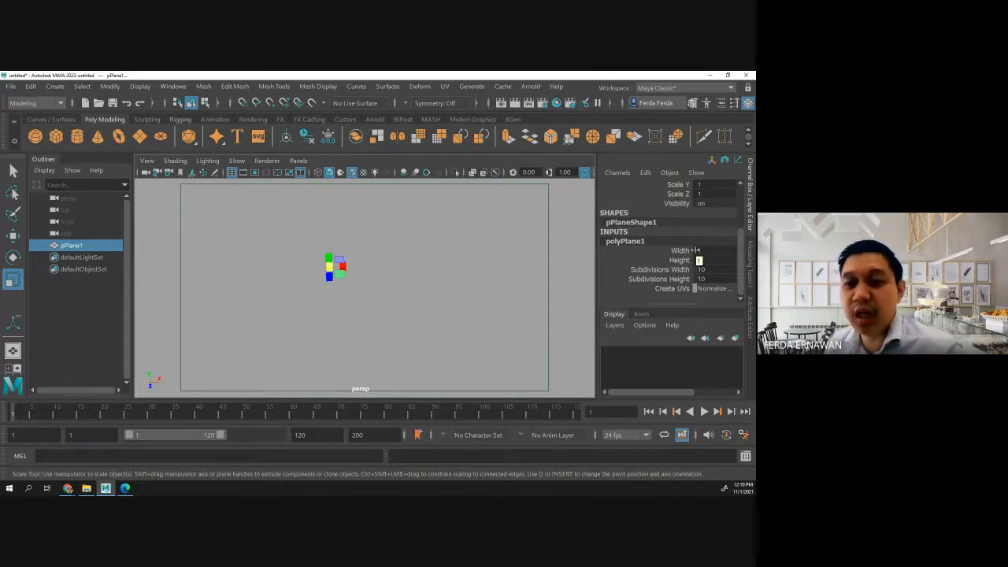
Set the linear working unit to centimeter in the general application preferences and save them.
{"action": "left_click", "coordinate": [174, 85]}
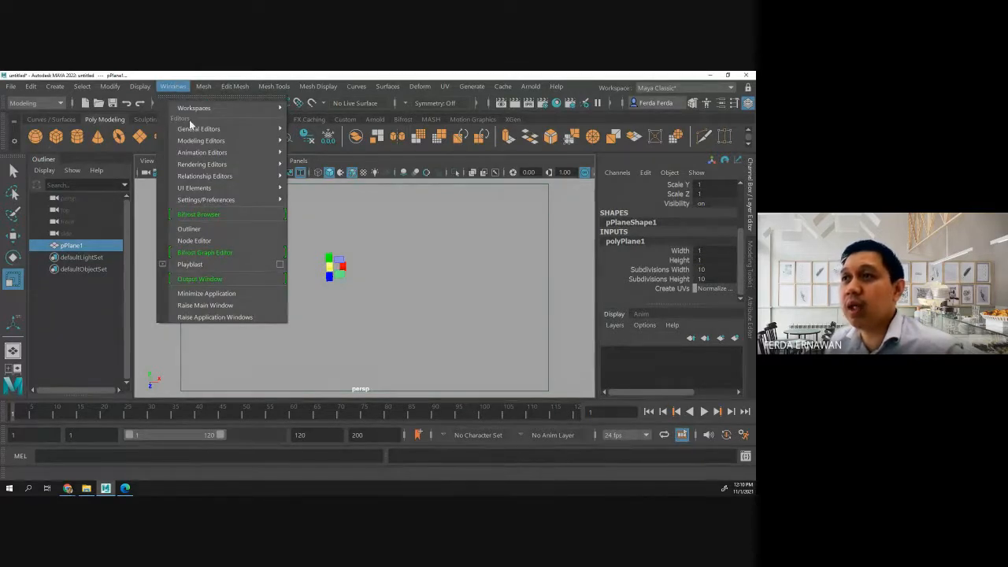
{"action": "mouse_move", "coordinate": [205, 200]}
{"action": "left_click", "coordinate": [315, 202]}
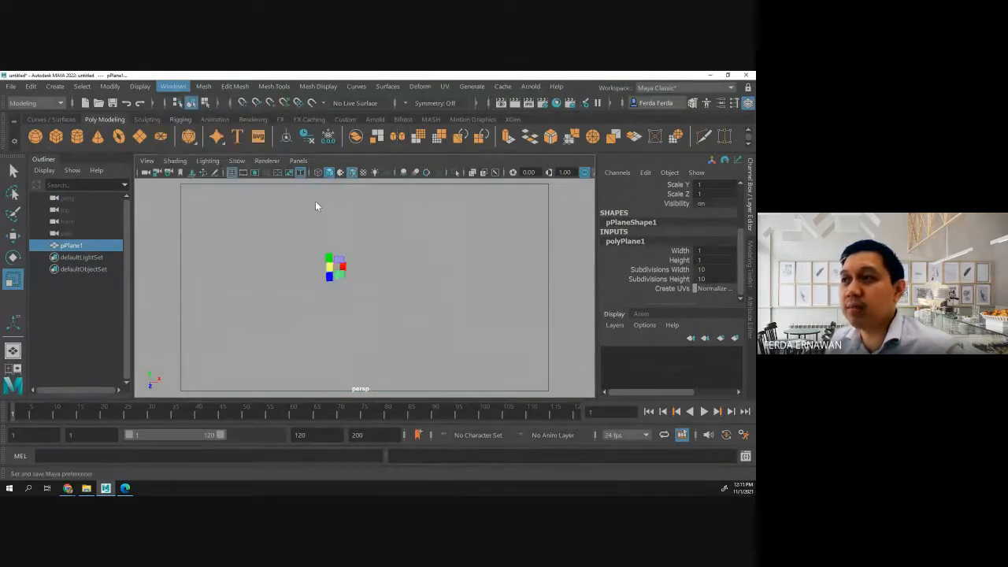
{"action": "scroll", "coordinate": [224, 214], "scroll_direction": "down", "scroll_amount": 2}
{"action": "left_click", "coordinate": [220, 212]}
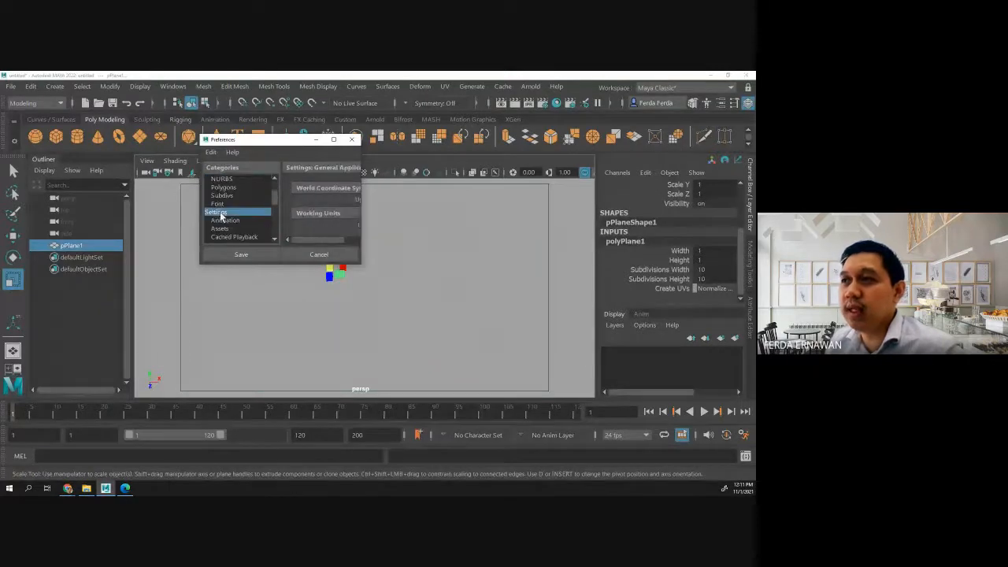
{"action": "left_click_drag", "start_coordinate": [361, 265], "coordinate": [528, 349]}
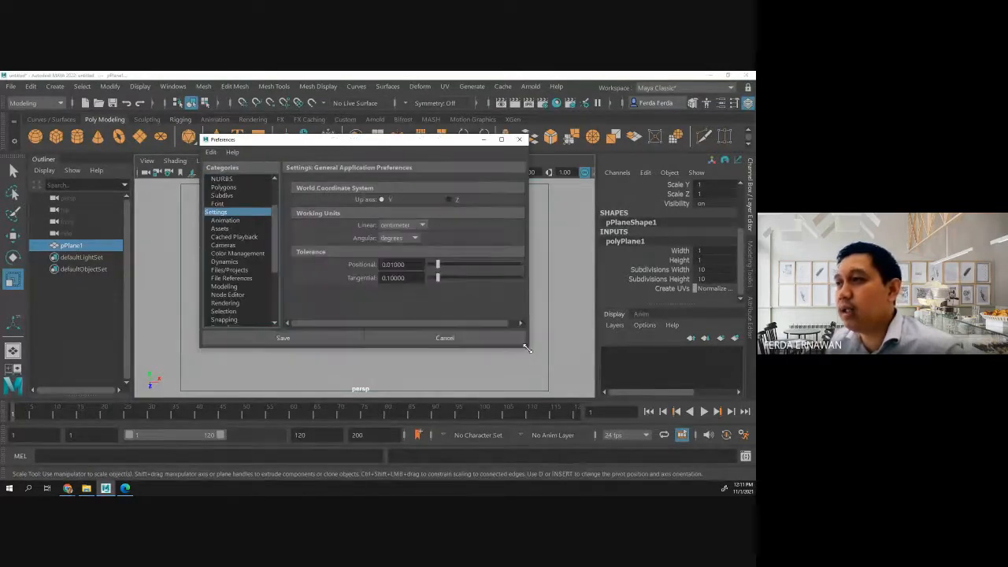
{"action": "left_click", "coordinate": [421, 226]}
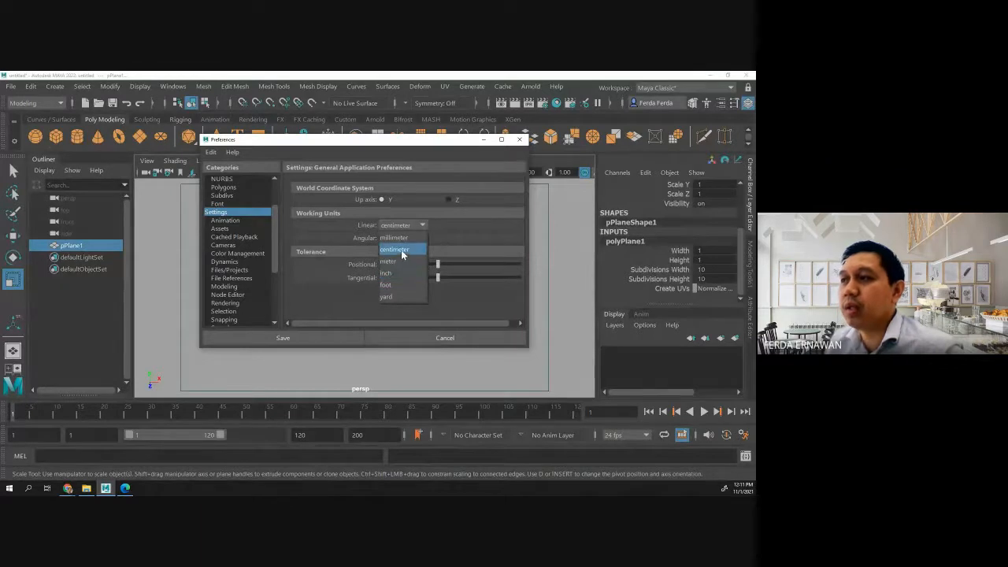
{"action": "left_click", "coordinate": [401, 250]}
{"action": "left_click", "coordinate": [319, 339]}
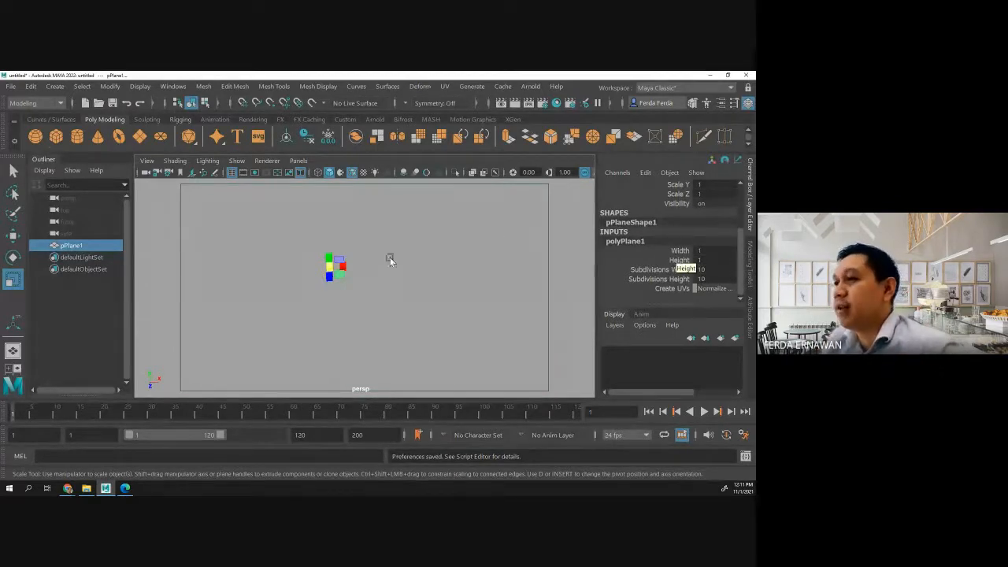
Set both the width and height subdivisions of the plane to 1.
{"action": "left_click", "coordinate": [707, 270]}
{"action": "left_click_drag", "start_coordinate": [707, 270], "coordinate": [708, 279]}
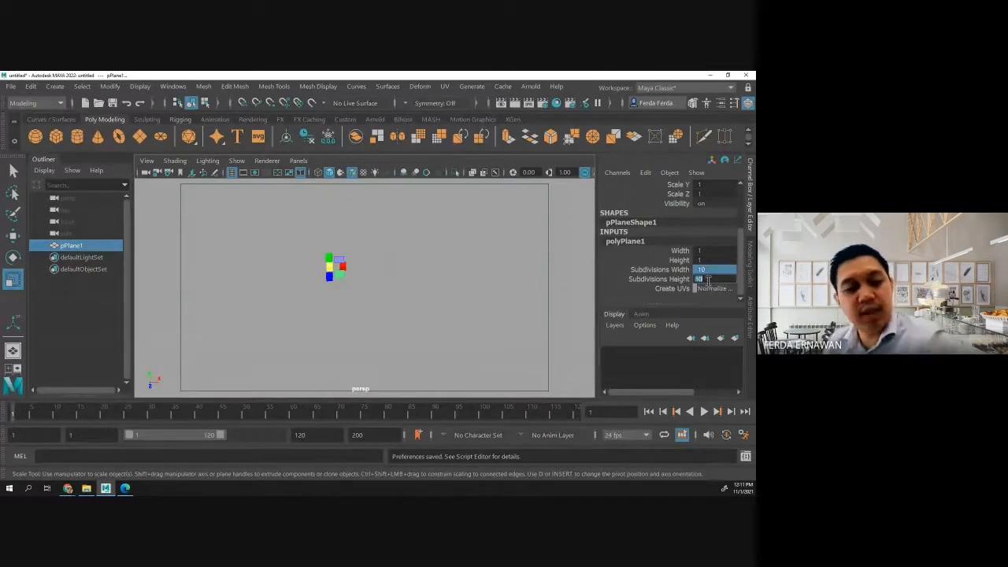
{"action": "type", "text": "1"}
{"action": "key", "text": "Return"}
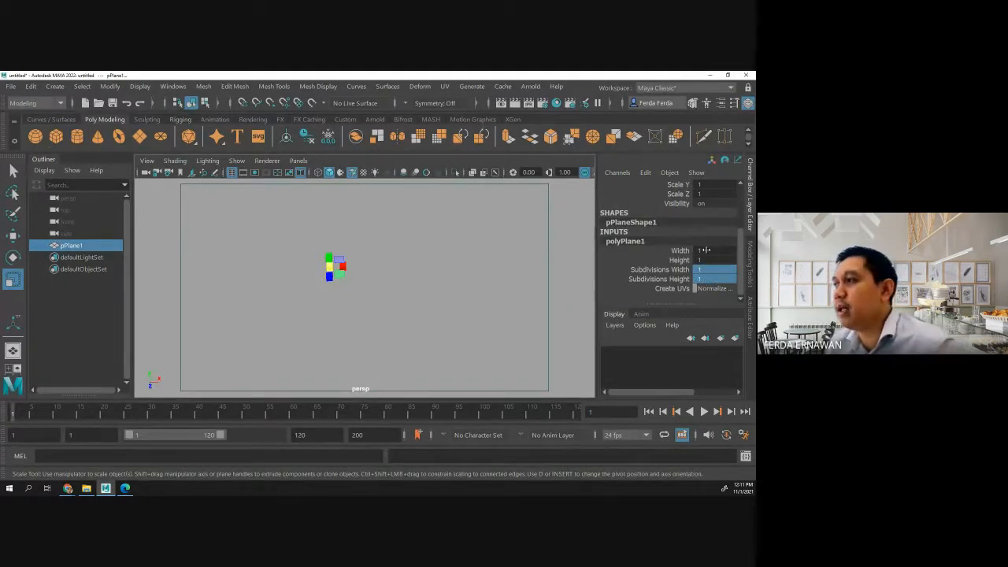
Set both the width and height of the plane to 15.
{"action": "left_click_drag", "start_coordinate": [706, 250], "coordinate": [706, 259]}
{"action": "left_click", "coordinate": [706, 260]}
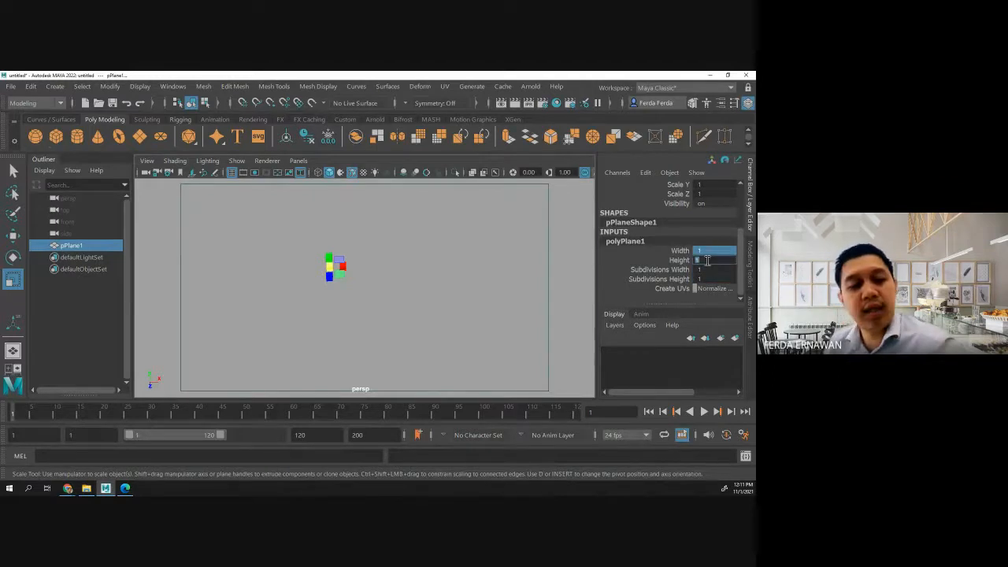
{"action": "type", "text": "15"}
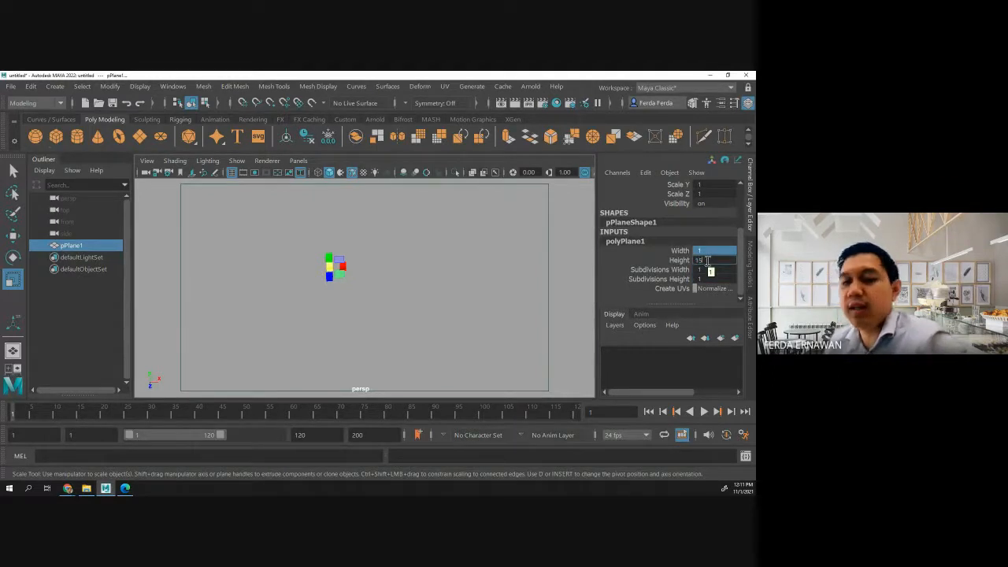
{"action": "key", "text": "Return"}
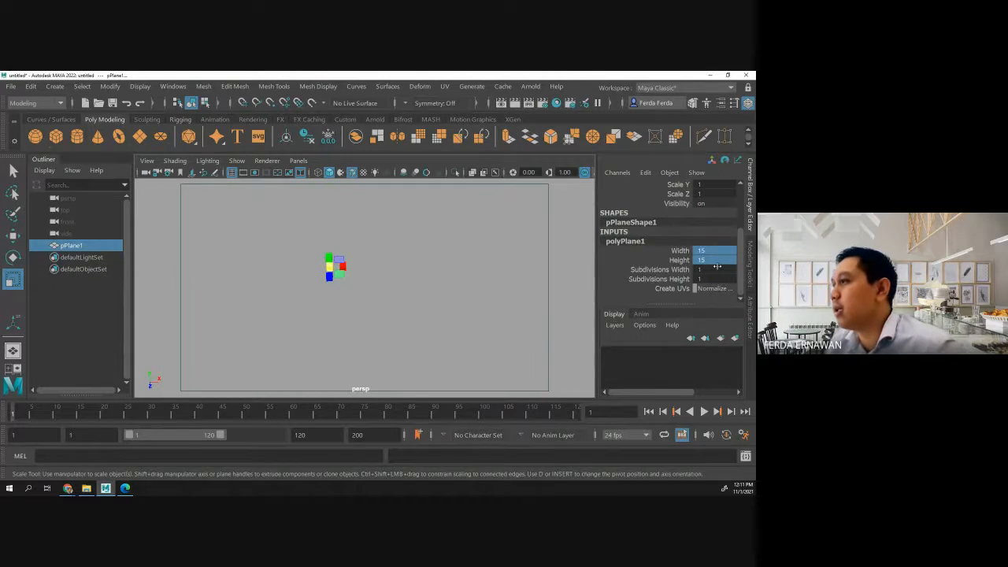
Deselect the plane and examine its size against the grid in the perspective view.
{"action": "left_click", "coordinate": [390, 292]}
{"action": "scroll", "coordinate": [324, 272], "scroll_direction": "up", "scroll_amount": 7}
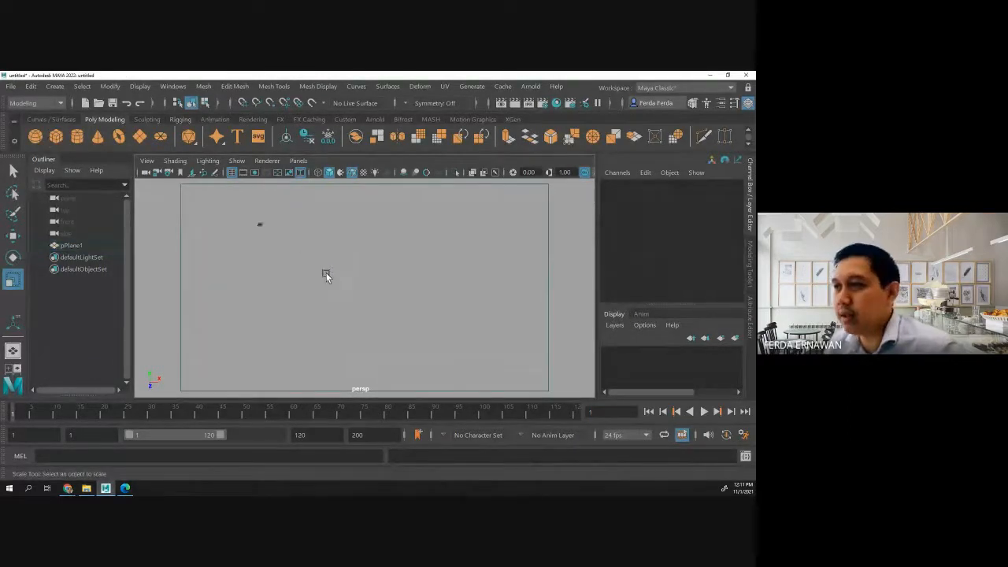
{"action": "middle_click_drag", "start_coordinate": [240, 230], "coordinate": [420, 349], "text": "alt"}
{"action": "scroll", "coordinate": [398, 312], "scroll_direction": "up", "scroll_amount": 5}
{"action": "mouse_move", "coordinate": [420, 349]}
{"action": "left_mouse_down", "text": "alt"}
{"action": "mouse_move", "coordinate": [367, 327]}
{"action": "mouse_move", "coordinate": [412, 334]}
{"action": "left_mouse_up", "text": "alt"}
{"action": "scroll", "coordinate": [411, 334], "scroll_direction": "down", "scroll_amount": 3}
{"action": "scroll", "coordinate": [411, 336], "scroll_direction": "down", "scroll_amount": 2}
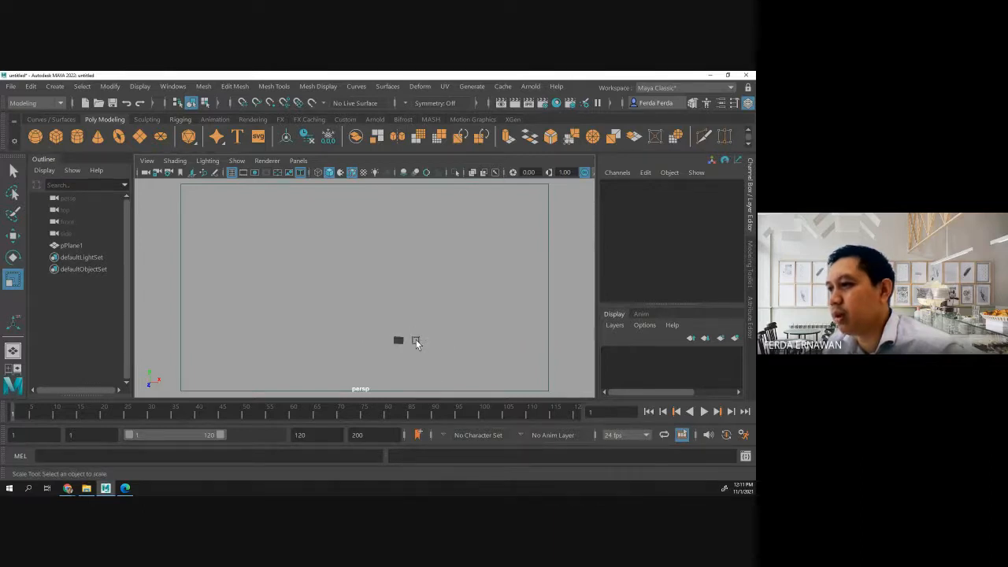
{"action": "middle_click_drag", "start_coordinate": [399, 345], "coordinate": [330, 245], "text": "alt"}
{"action": "scroll", "coordinate": [366, 294], "scroll_direction": "up", "scroll_amount": 5}
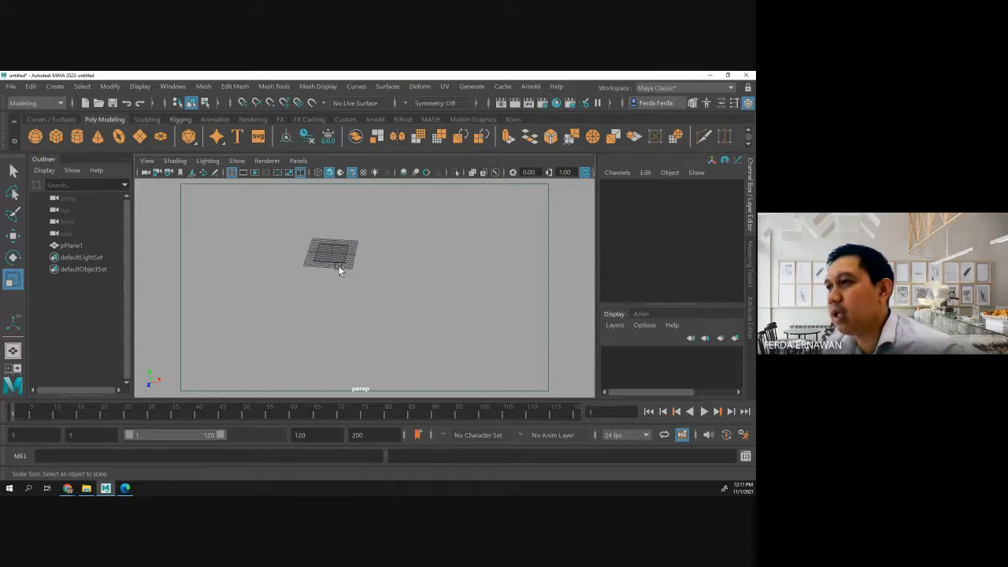
{"action": "left_click_drag", "start_coordinate": [305, 284], "coordinate": [288, 263], "text": "alt"}
{"action": "scroll", "coordinate": [289, 260], "scroll_direction": "up", "scroll_amount": 5}
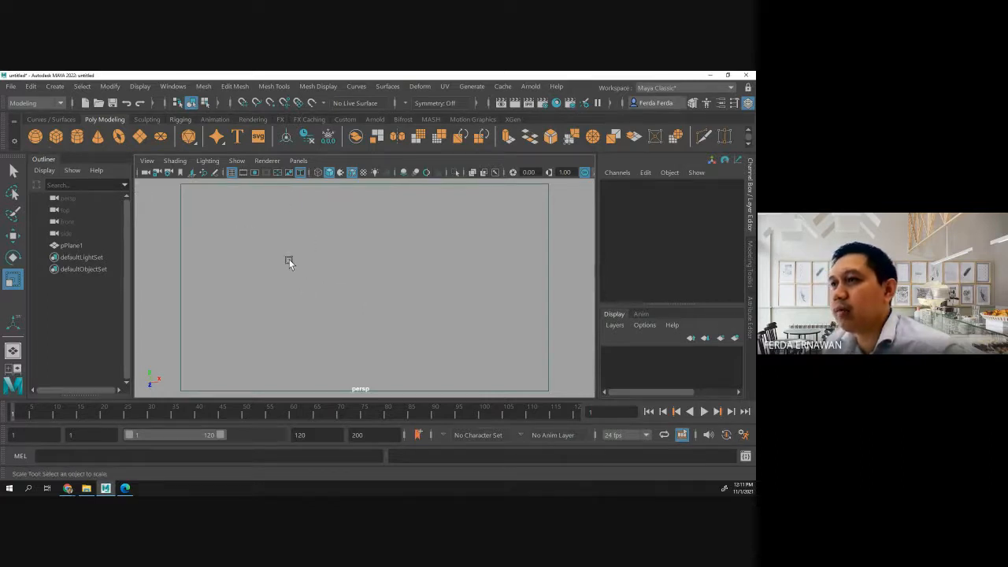
{"action": "middle_click_drag", "start_coordinate": [274, 253], "coordinate": [274, 253], "text": "alt"}
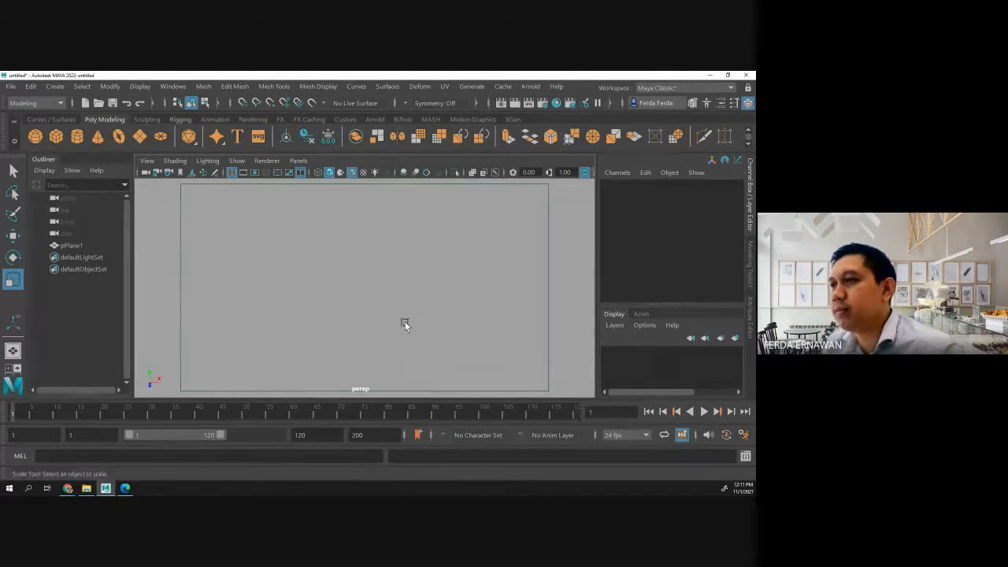
{"action": "scroll", "coordinate": [386, 309], "scroll_direction": "down", "scroll_amount": 5}
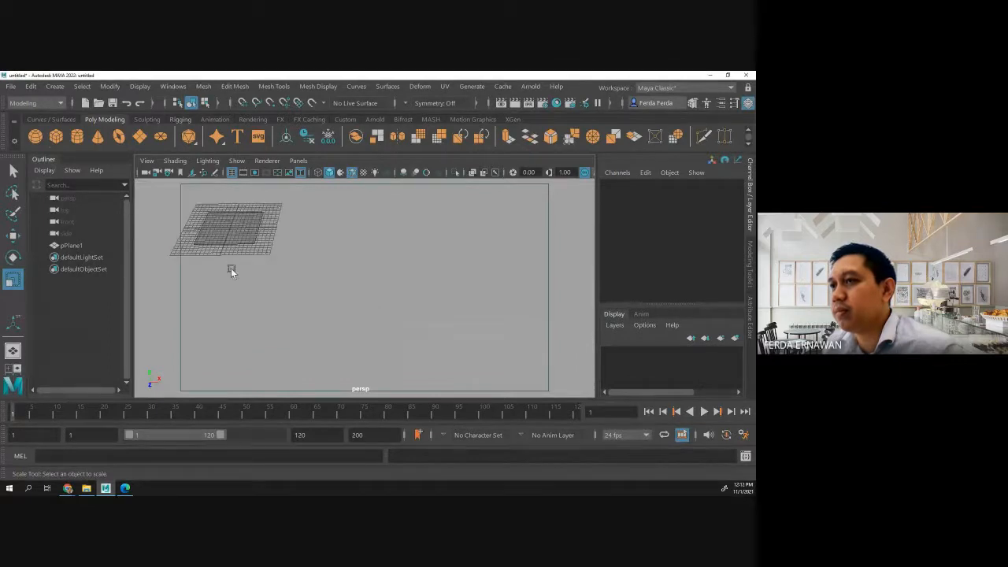
{"action": "middle_click_drag", "start_coordinate": [229, 270], "coordinate": [438, 397], "text": "alt"}
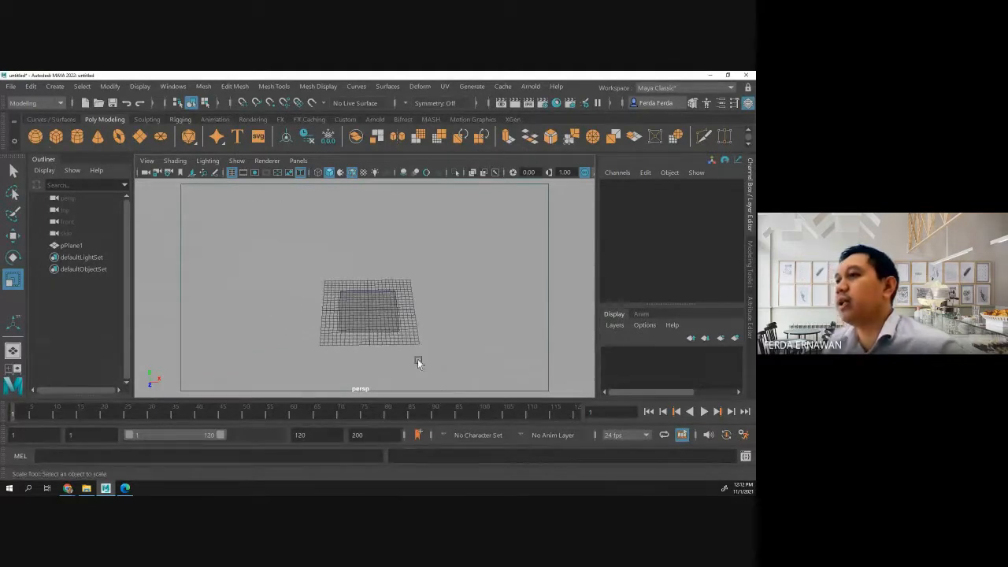
Select the plane, review its size and subdivision attributes, and deselect it.
{"action": "left_click", "coordinate": [382, 312]}
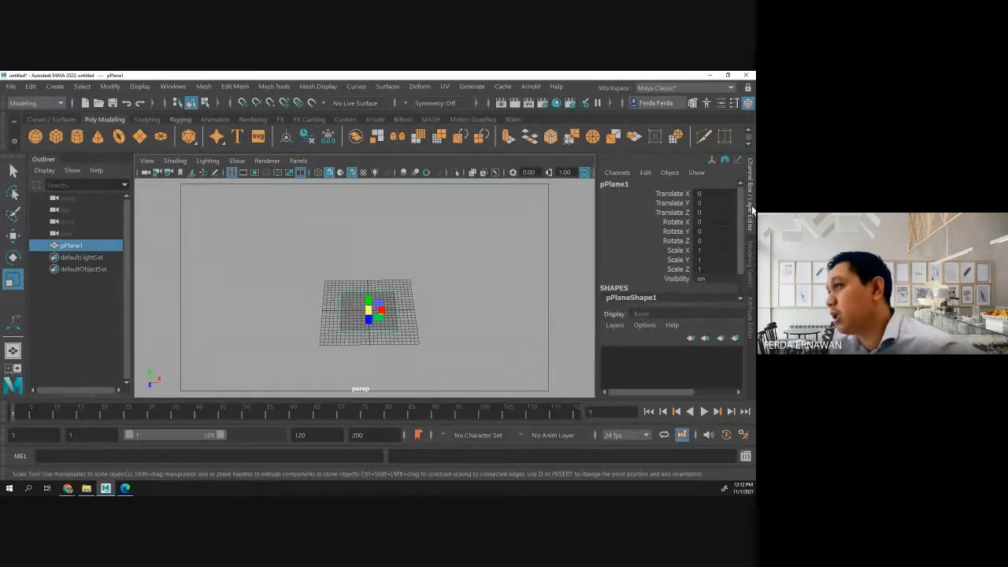
{"action": "left_click", "coordinate": [752, 210]}
{"action": "left_click", "coordinate": [751, 210]}
{"action": "scroll", "coordinate": [722, 248], "scroll_direction": "down", "scroll_amount": 1}
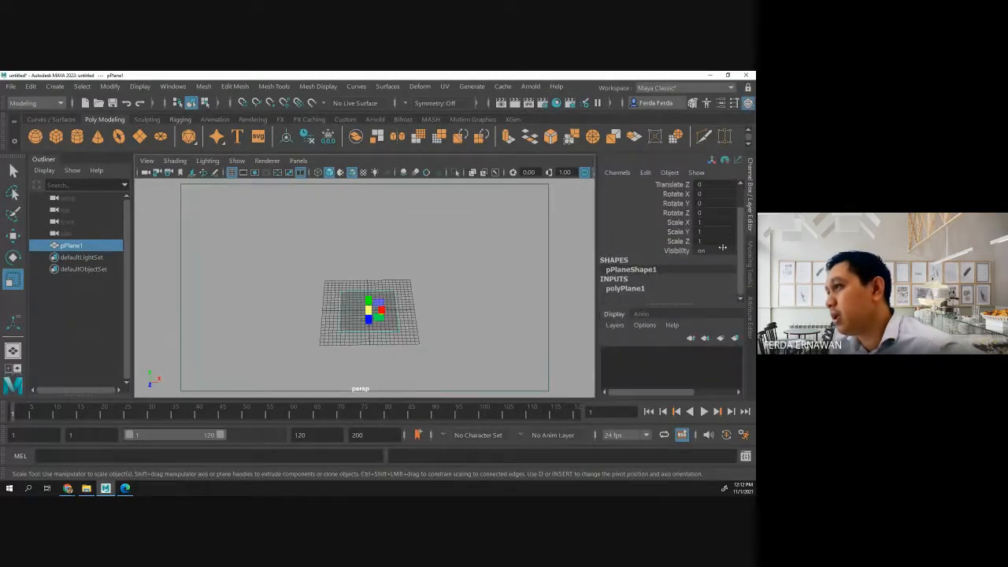
{"action": "left_click", "coordinate": [632, 288]}
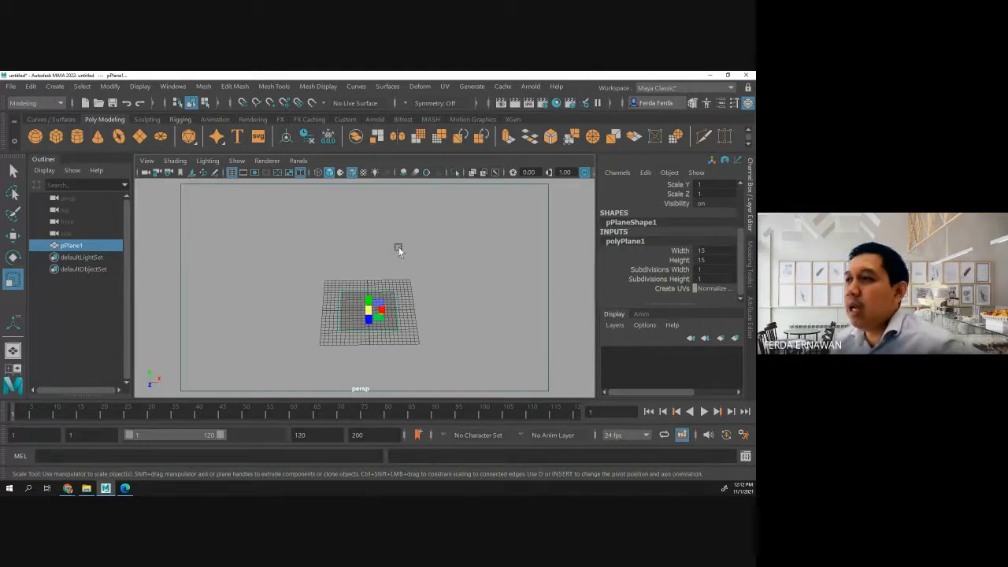
{"action": "left_click", "coordinate": [473, 253]}
Switch from the perspective view to a full-size top view and select the plane there.
{"action": "key", "text": "space"}
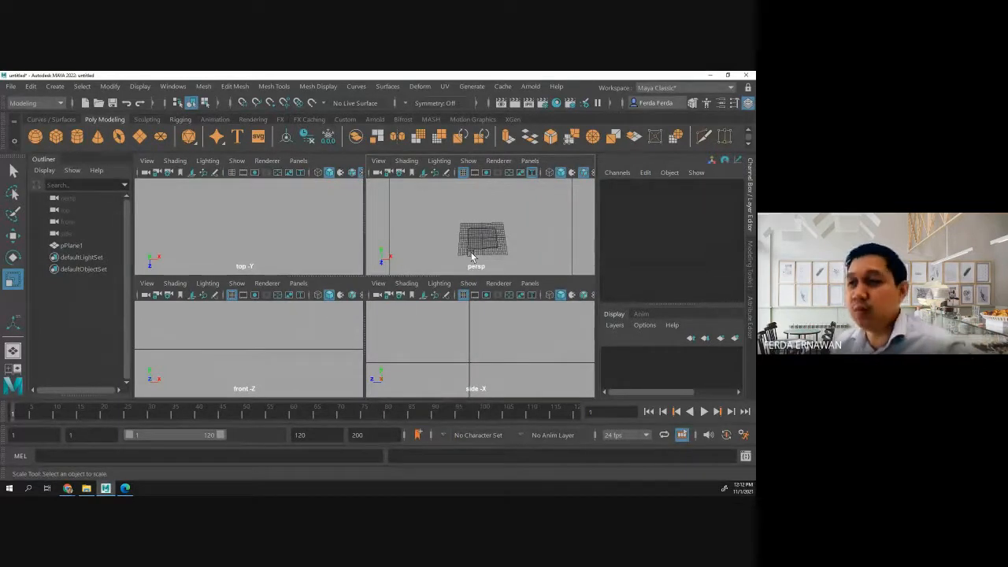
{"action": "left_click", "coordinate": [260, 240]}
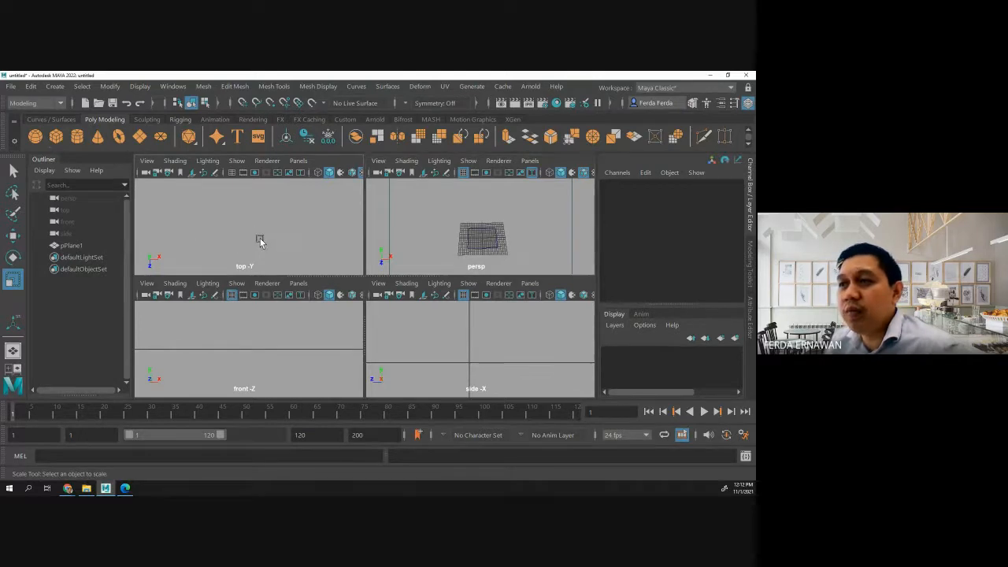
{"action": "key", "text": "space"}
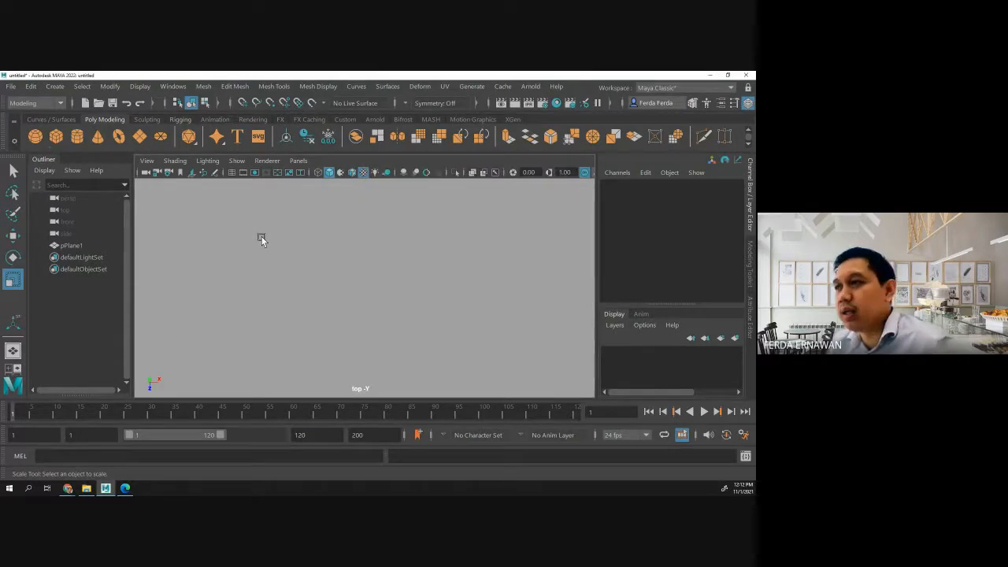
{"action": "left_click_drag", "start_coordinate": [251, 209], "coordinate": [400, 288]}
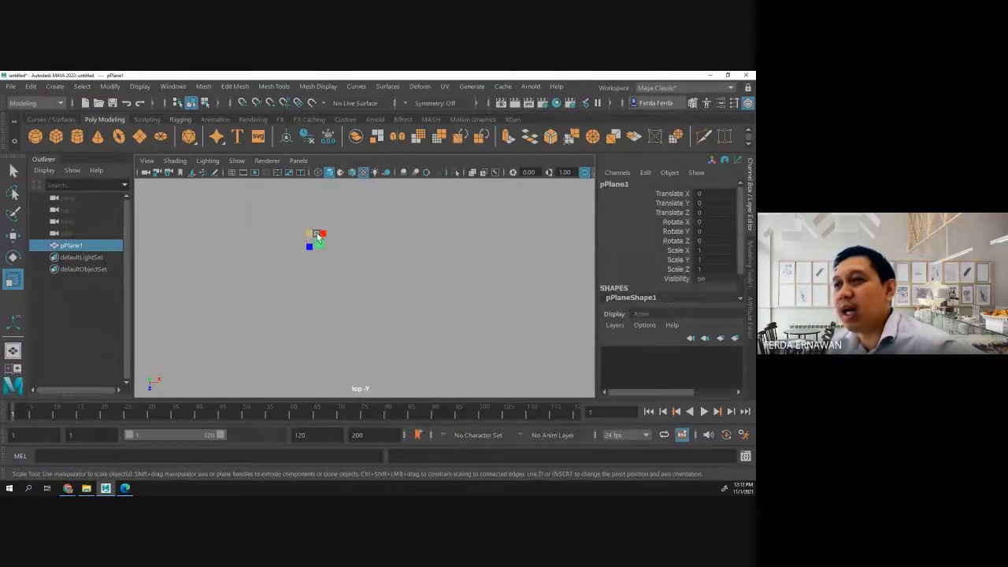
{"action": "scroll", "coordinate": [319, 259], "scroll_direction": "up", "scroll_amount": 4}
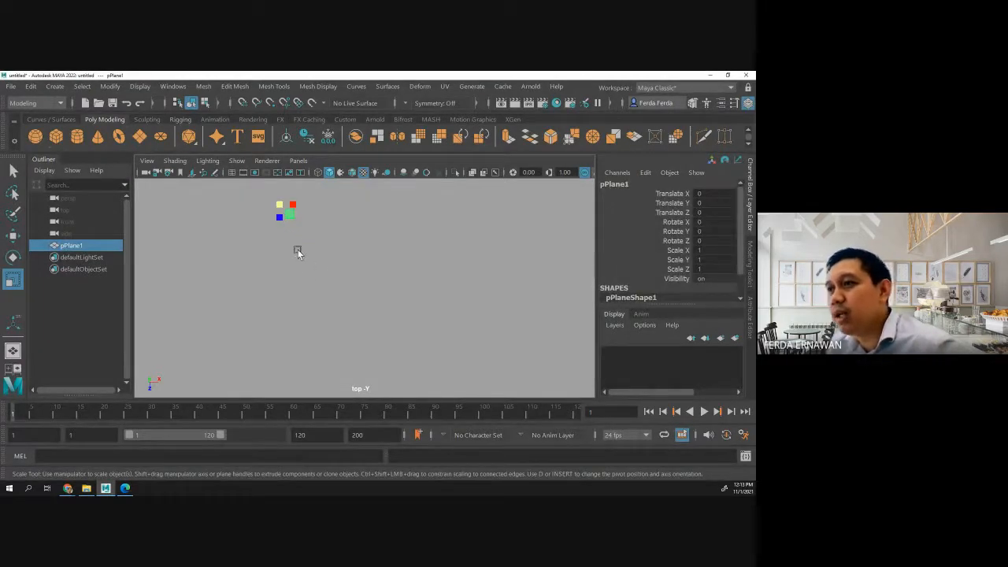
Reselect the plane in the top view and duplicate it.
{"action": "left_click", "coordinate": [296, 247]}
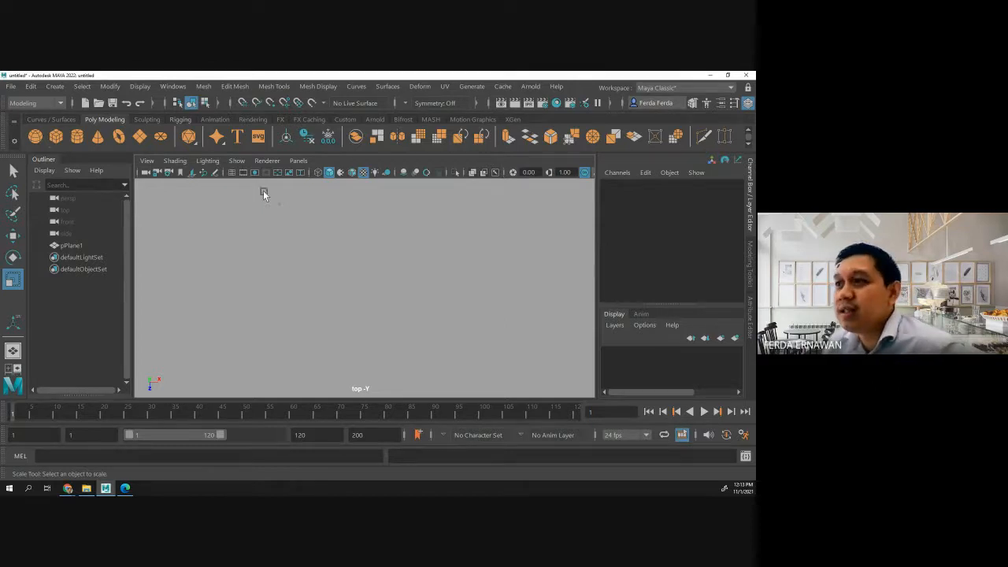
{"action": "left_click_drag", "start_coordinate": [265, 199], "coordinate": [297, 218]}
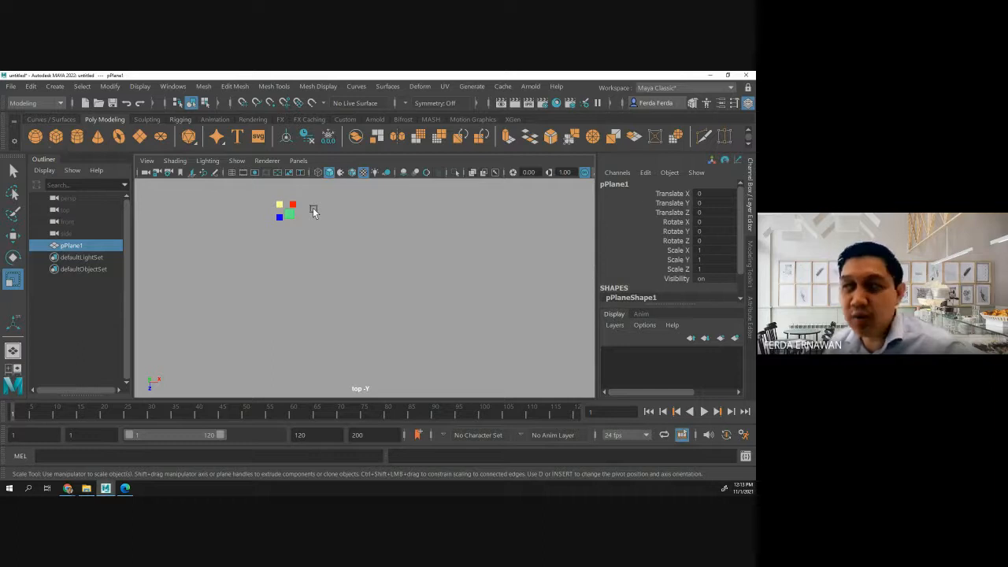
{"action": "key", "text": "ctrl+d"}
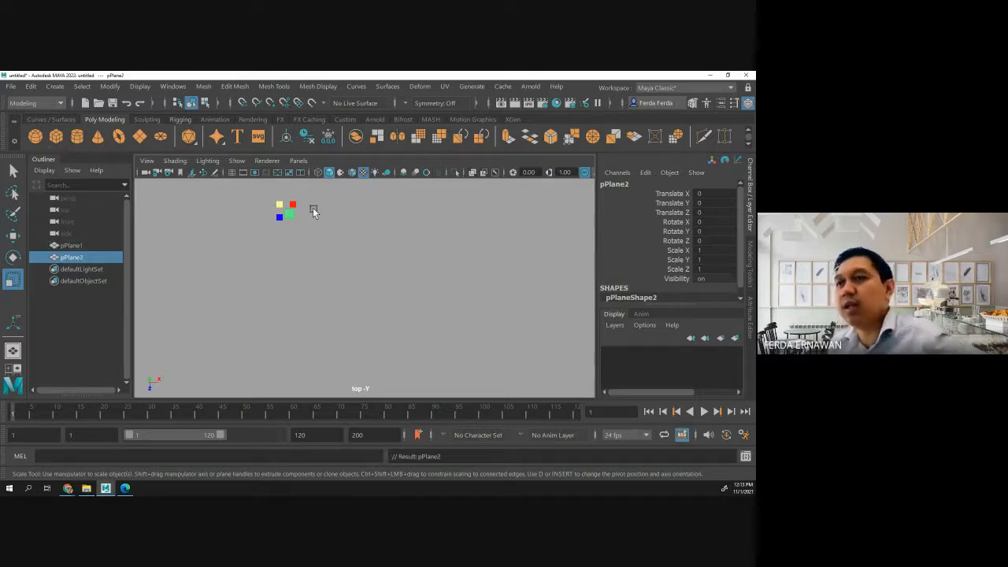
Enlarge the Move manipulator and move the duplicated plane along X to a Translate X of about 100.458.
{"action": "left_click", "coordinate": [12, 236]}
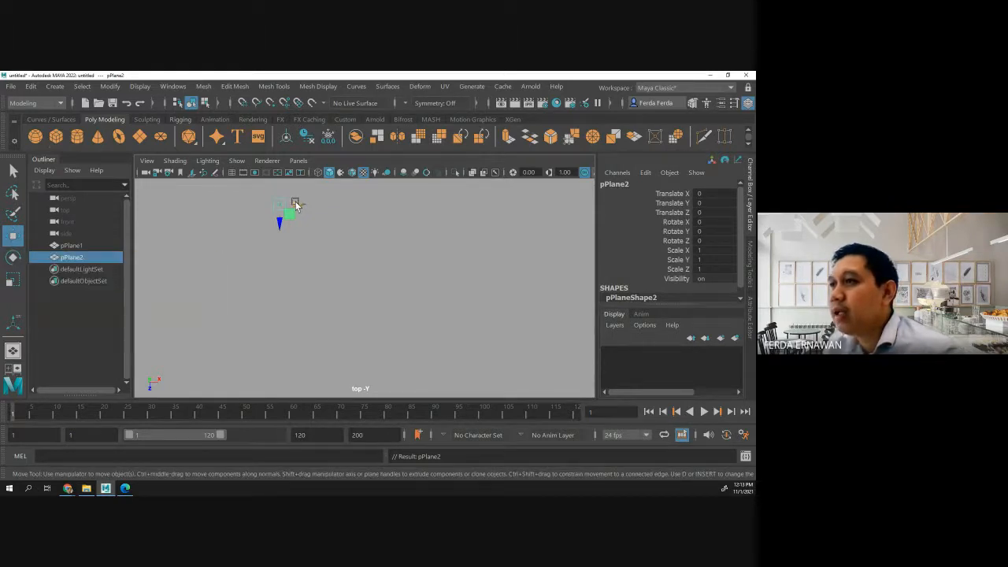
{"action": "key", "text": "plus"}
{"action": "key", "text": "plus"}
{"action": "key", "text": "plus"}
{"action": "key", "text": "plus"}
{"action": "key", "text": "plus"}
{"action": "key", "text": "plus"}
{"action": "key", "text": "plus"}
{"action": "key", "text": "plus"}
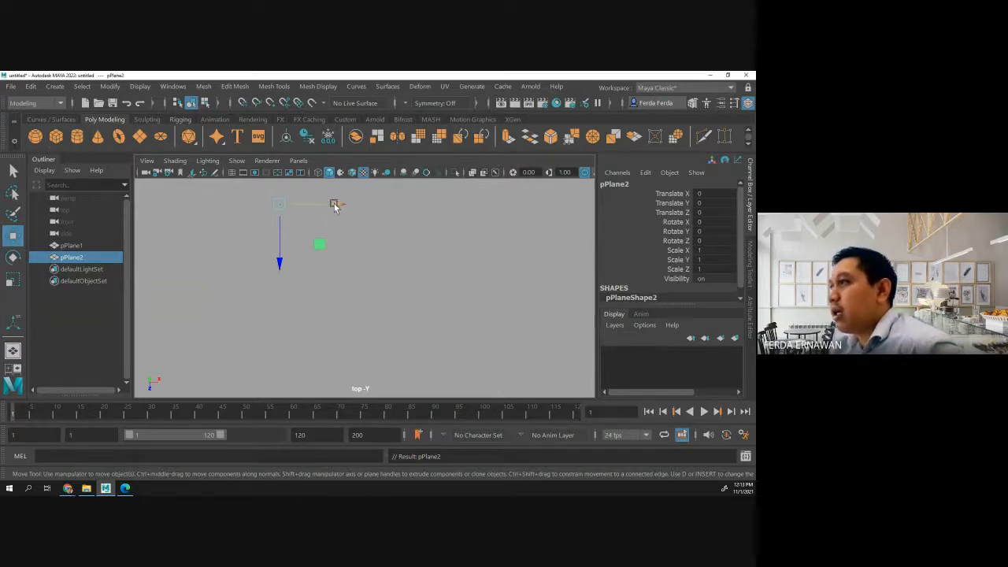
{"action": "left_click", "coordinate": [334, 206]}
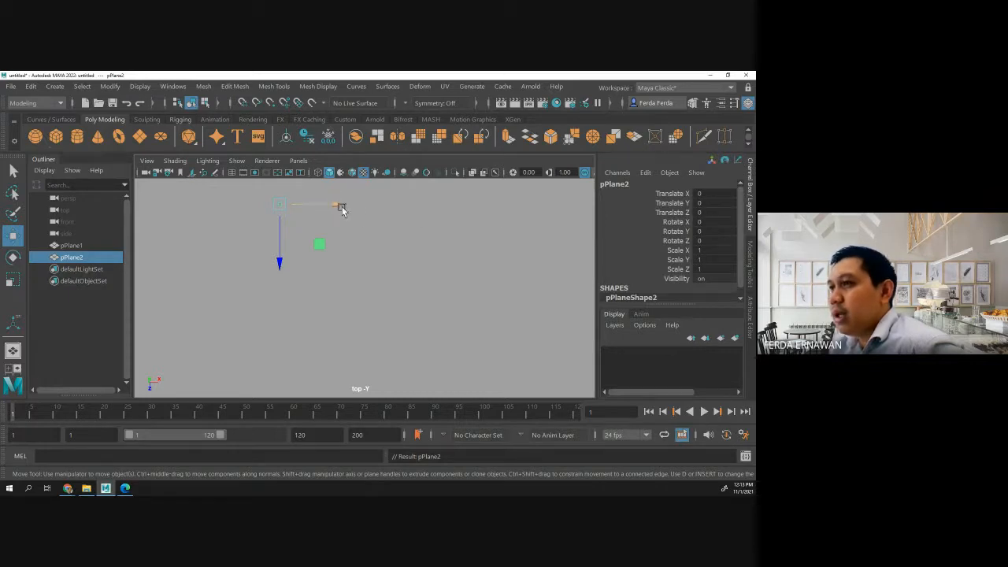
{"action": "mouse_move", "coordinate": [340, 207]}
{"action": "left_mouse_down"}
{"action": "mouse_move", "coordinate": [367, 208]}
{"action": "mouse_move", "coordinate": [359, 210]}
{"action": "left_mouse_up"}
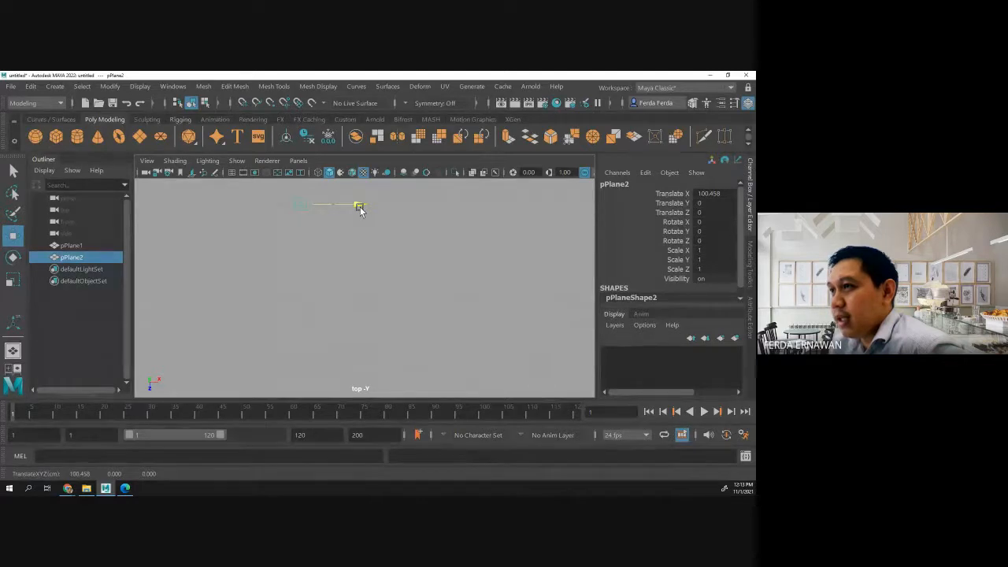
{"action": "left_click_drag", "start_coordinate": [359, 210], "coordinate": [359, 210]}
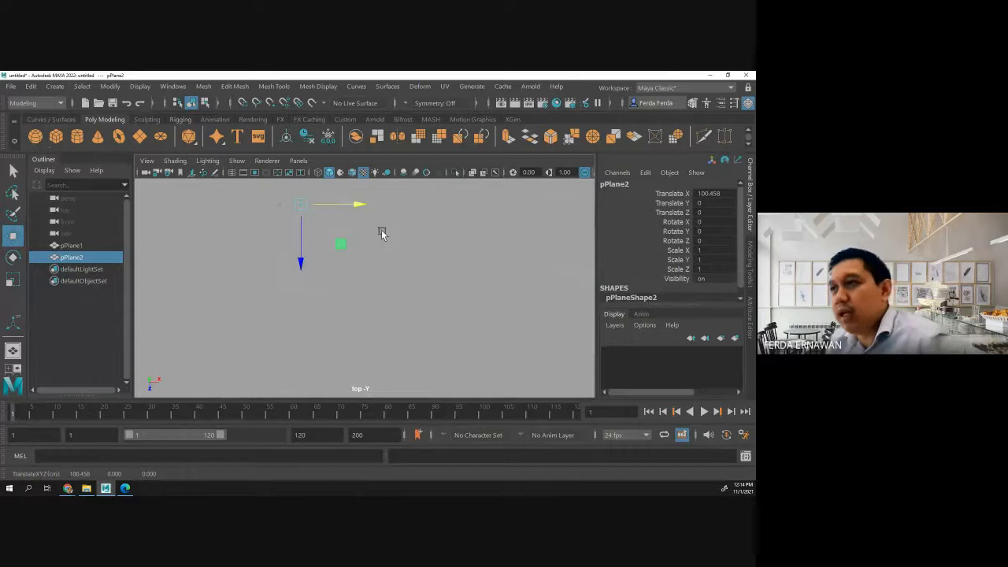
Duplicate the plane with the same X offset repeatedly until the row holds ten planes.
{"action": "key", "text": "shift+d"}
{"action": "key", "text": "shift+d"}
{"action": "key", "text": "shift+d"}
{"action": "key", "text": "shift+d"}
{"action": "key", "text": "shift+d"}
{"action": "key", "text": "shift+d"}
{"action": "key", "text": "shift+d"}
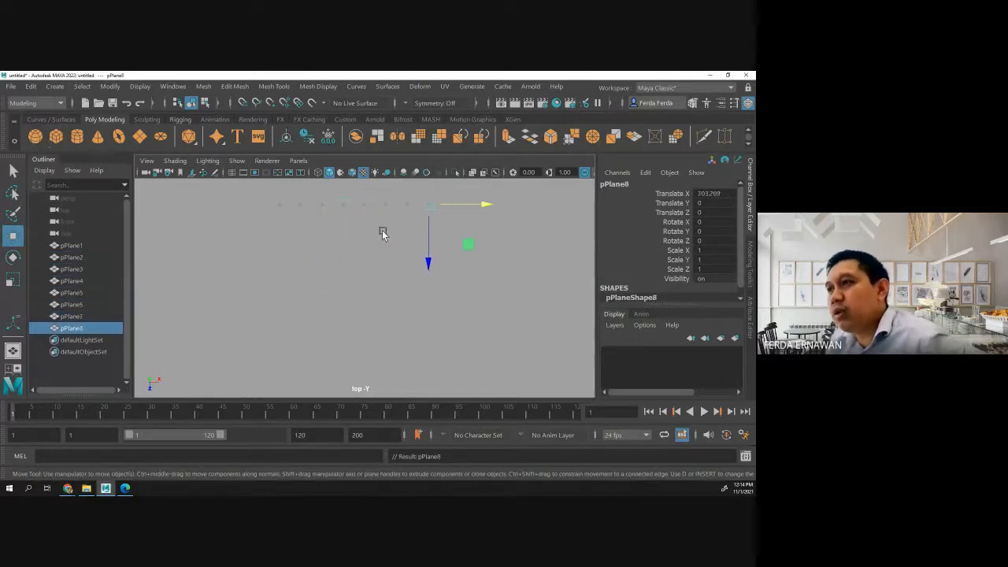
{"action": "key", "text": "shift+d"}
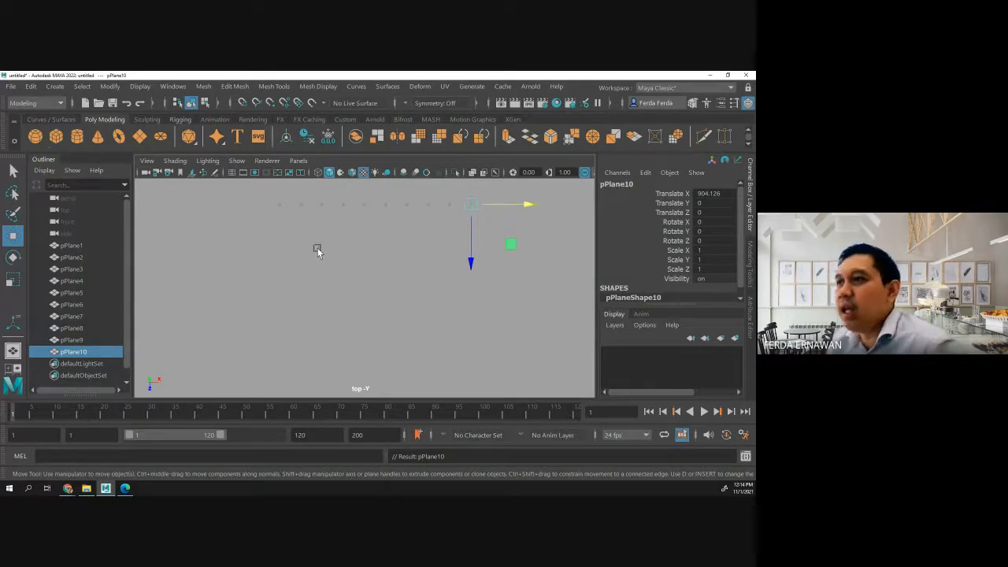
Duplicate the whole row of ten planes and move the copy along Z to a Translate Z of about 100.458.
{"action": "left_click", "coordinate": [256, 219]}
{"action": "left_click_drag", "start_coordinate": [241, 197], "coordinate": [514, 229]}
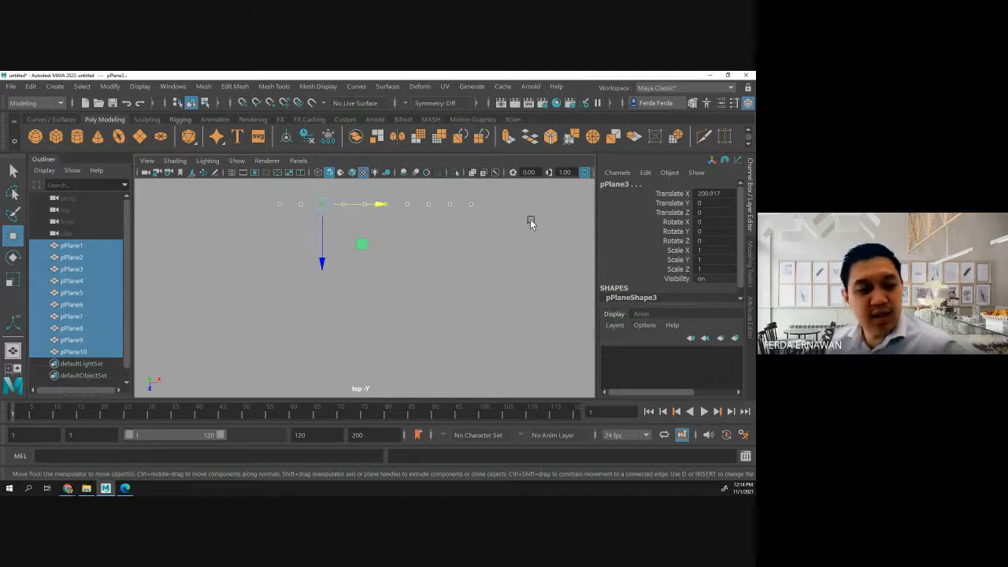
{"action": "key", "text": "ctrl+d"}
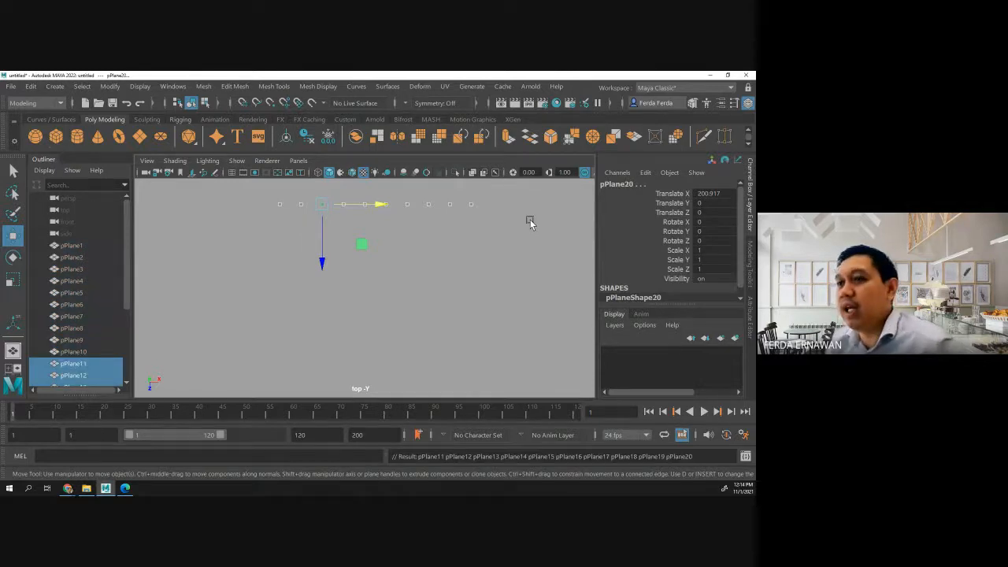
{"action": "left_click_drag", "start_coordinate": [322, 263], "coordinate": [321, 286]}
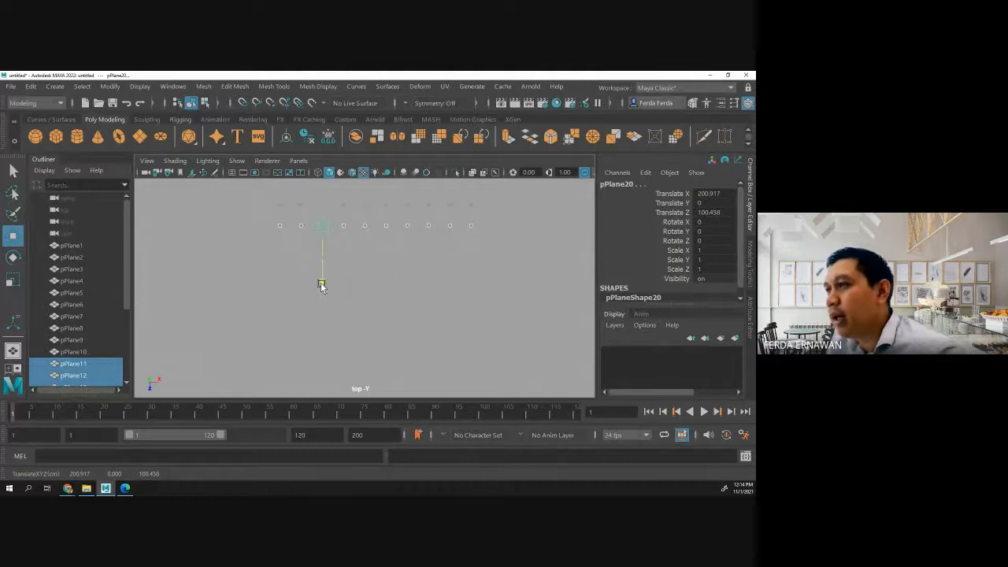
{"action": "left_click_drag", "start_coordinate": [321, 285], "coordinate": [322, 285]}
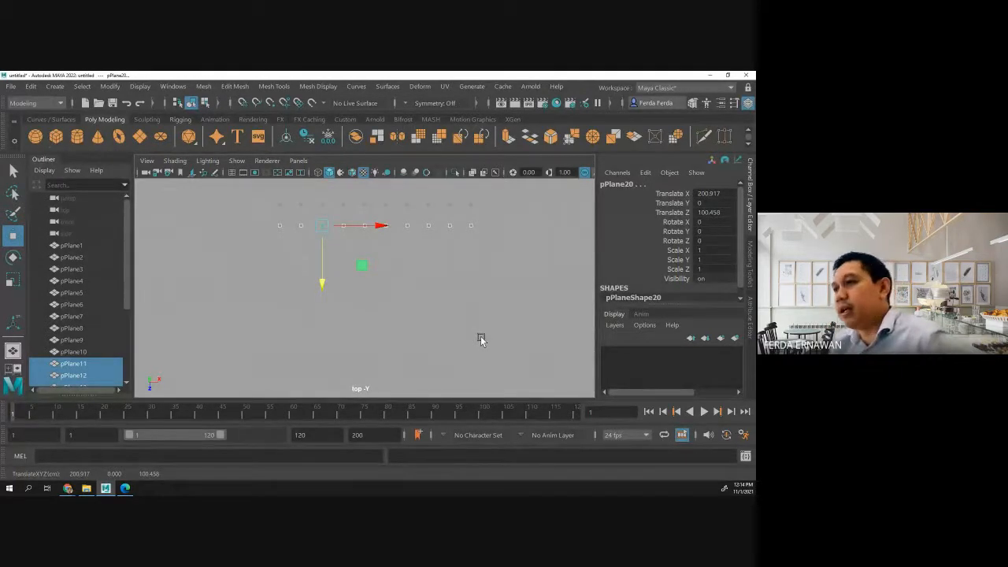
Duplicate the row with the same Z offset repeatedly until there are nine rows of ten planes, and clear the selection.
{"action": "key", "text": "shift+d"}
{"action": "key", "text": "shift+d"}
{"action": "key", "text": "shift+d"}
{"action": "key", "text": "shift+d"}
{"action": "key", "text": "shift+d"}
{"action": "key", "text": "shift+d"}
{"action": "key", "text": "shift+d"}
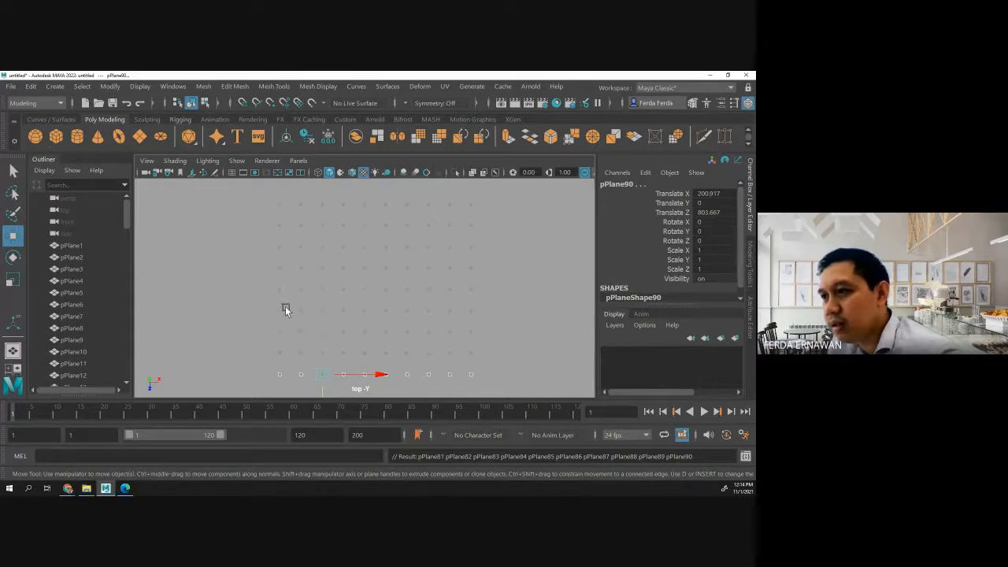
{"action": "left_click_drag", "start_coordinate": [278, 305], "coordinate": [280, 378]}
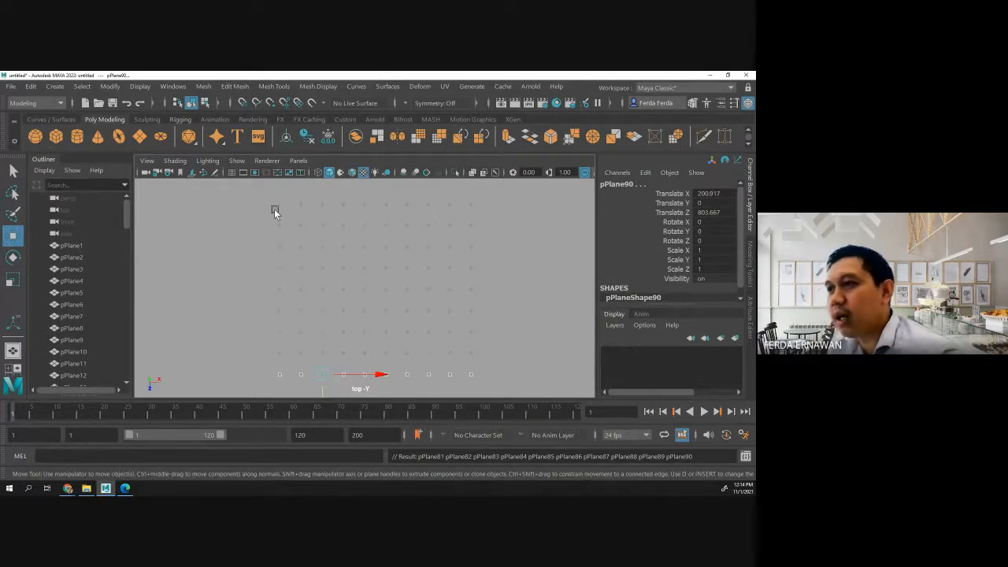
{"action": "left_click", "coordinate": [512, 254]}
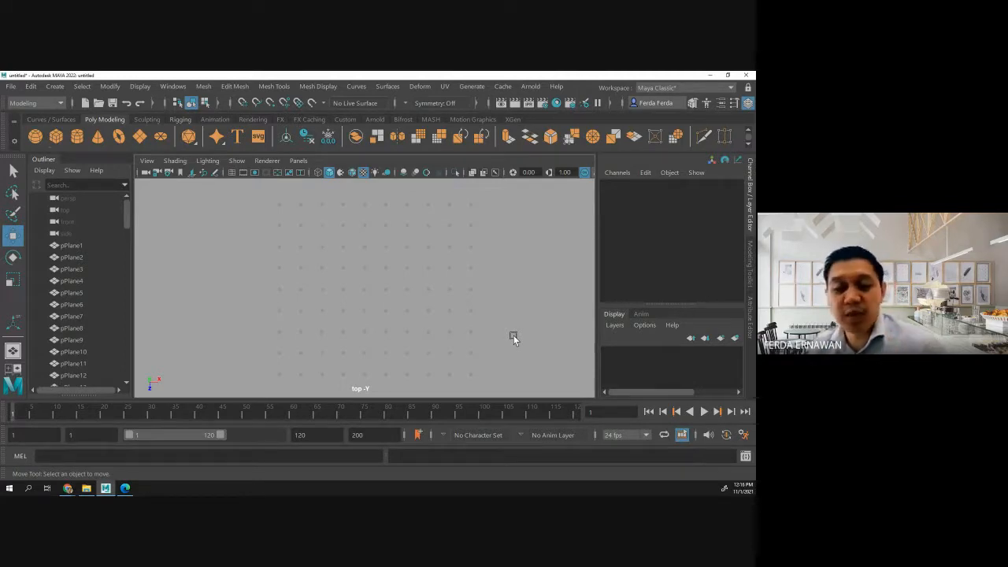
Check the plane grid in the four-view layout and the side view, and return to the full-size top view.
{"action": "key", "text": "space"}
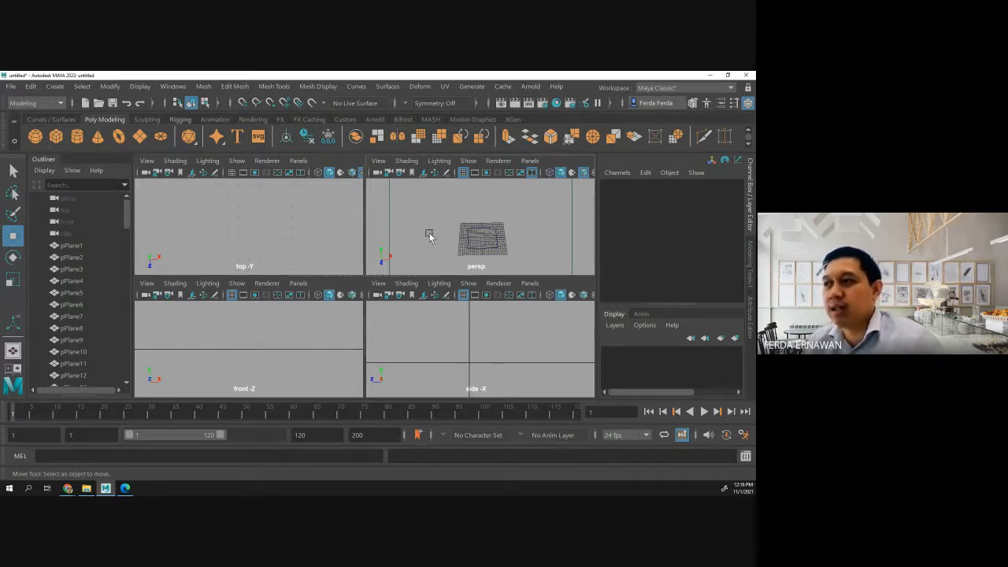
{"action": "key", "text": "space"}
{"action": "key", "text": "space"}
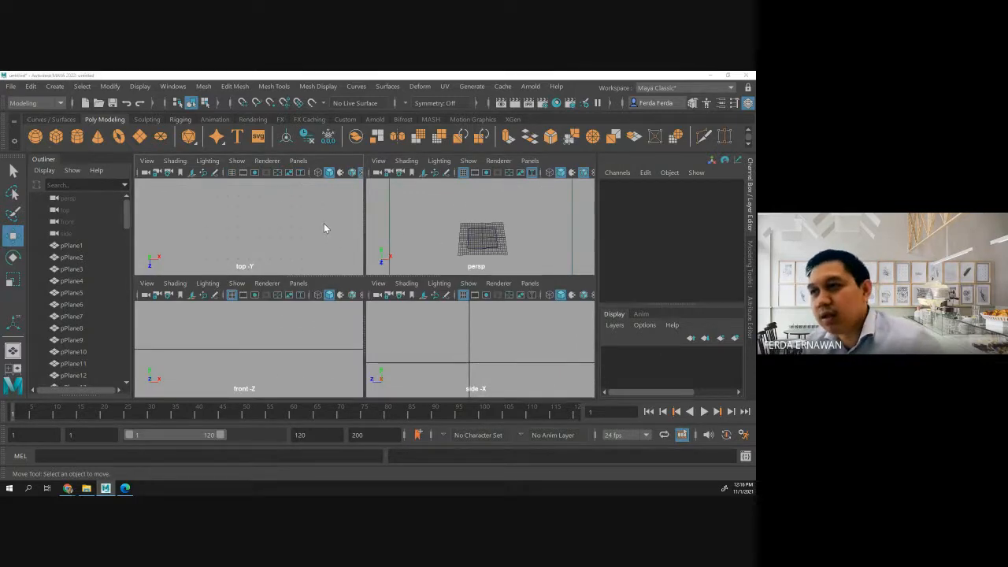
{"action": "key", "text": "space"}
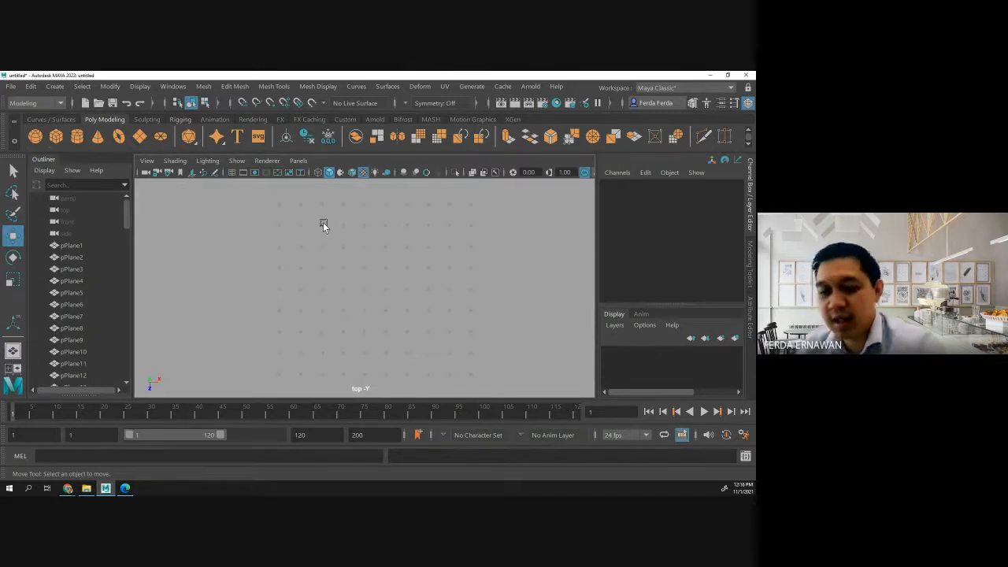
{"action": "key", "text": "space"}
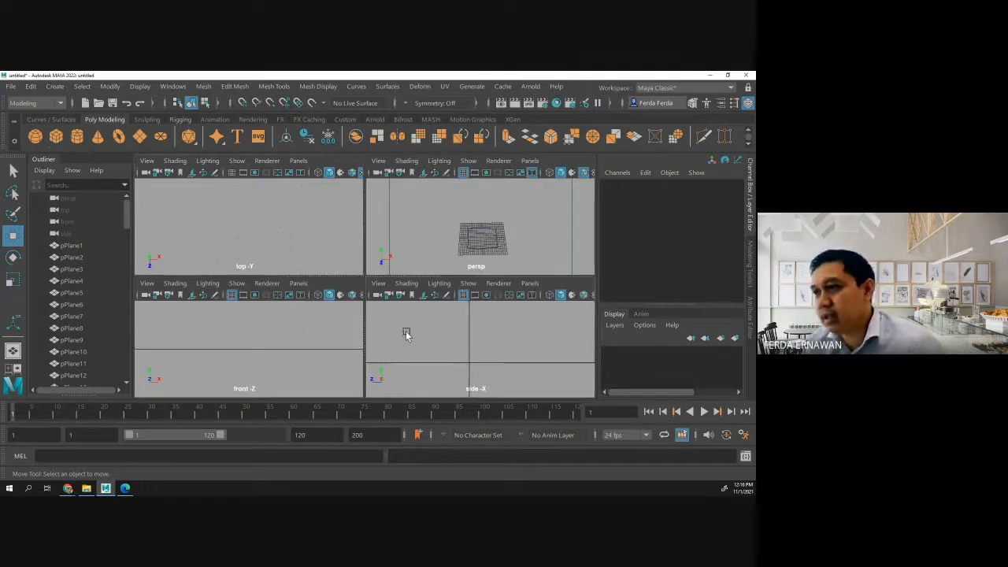
{"action": "key", "text": "space"}
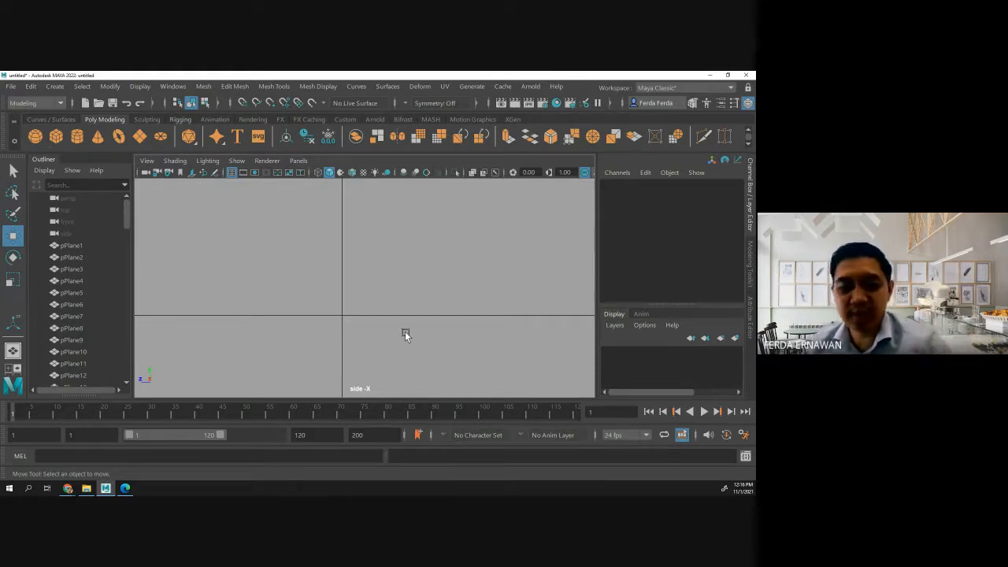
{"action": "key", "text": "space"}
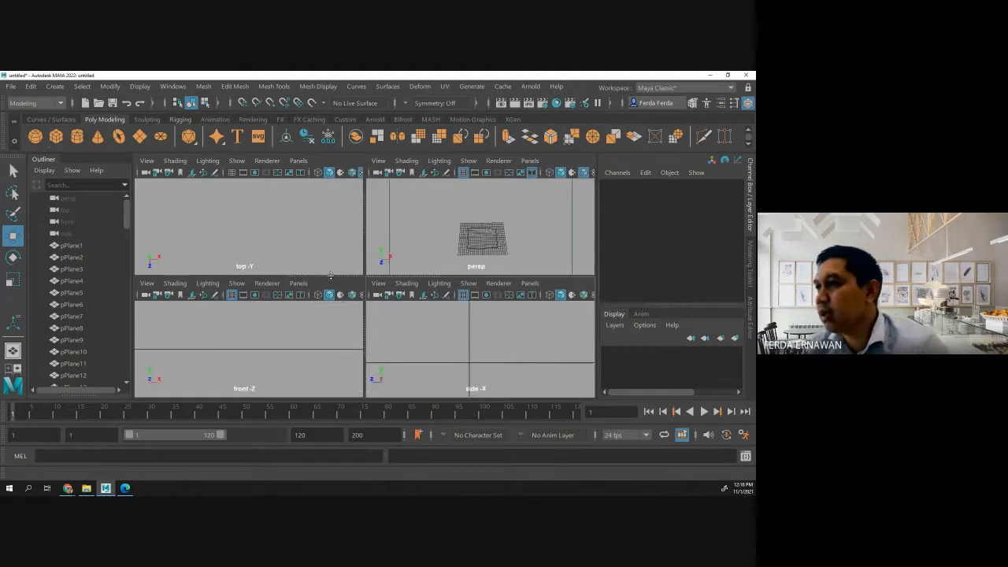
{"action": "left_click", "coordinate": [441, 227]}
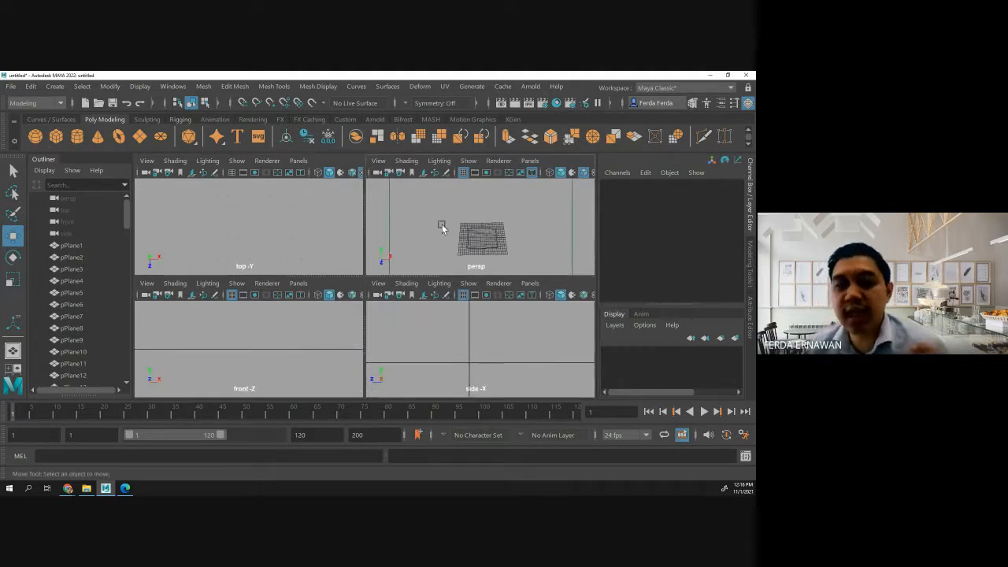
{"action": "left_click", "coordinate": [321, 229]}
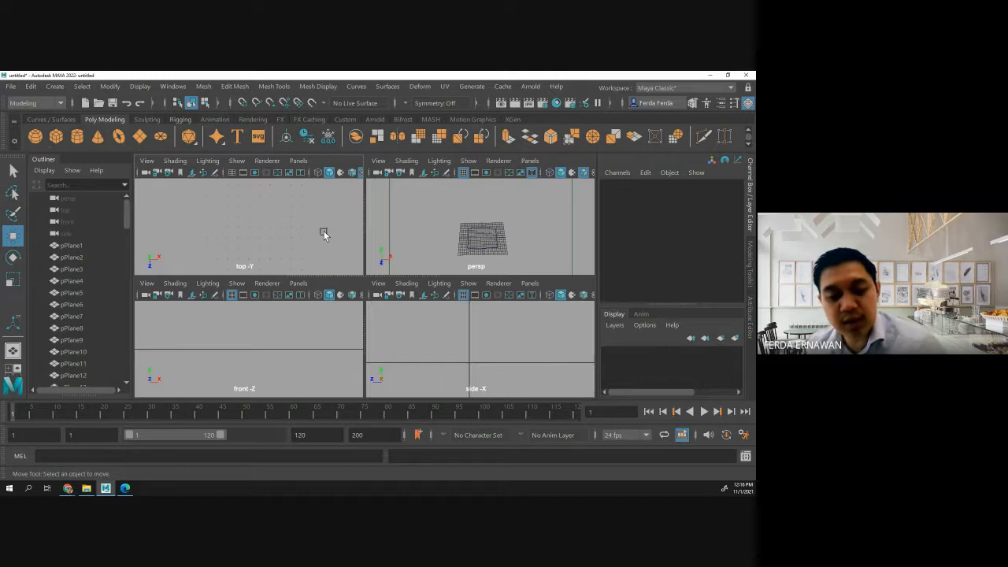
{"action": "key", "text": "space"}
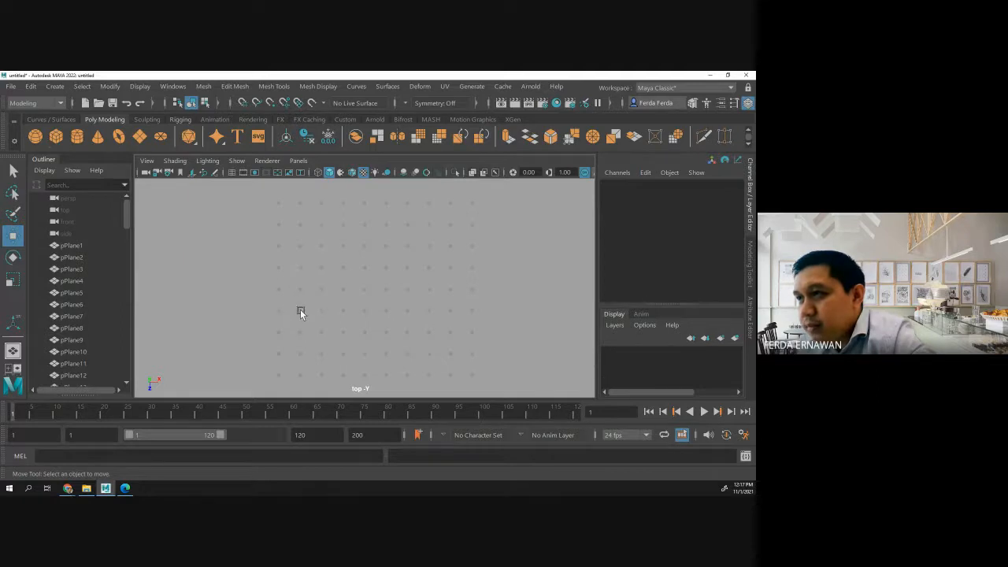
{"action": "left_click_drag", "start_coordinate": [297, 306], "coordinate": [395, 383]}
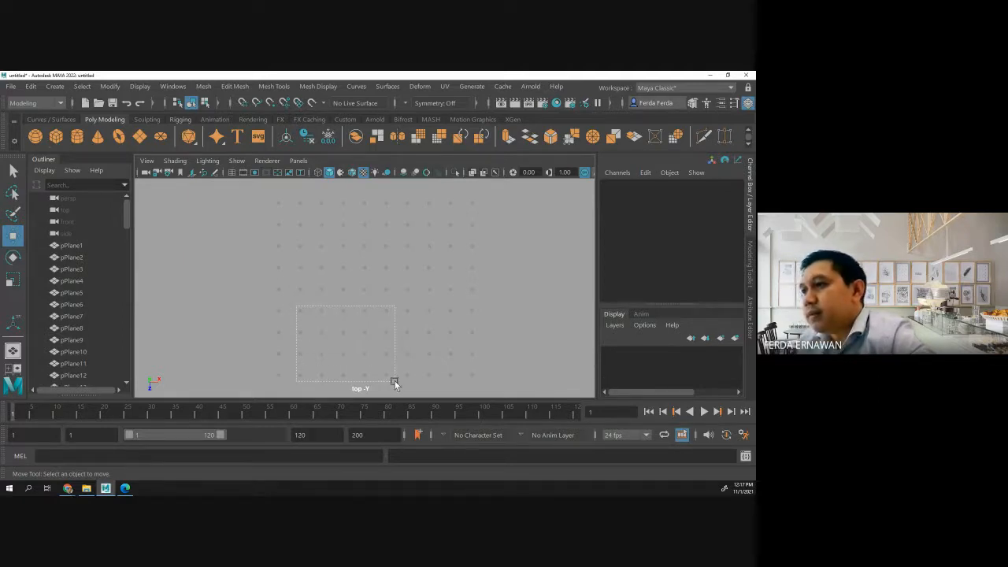
{"action": "left_click_drag", "start_coordinate": [394, 384], "coordinate": [395, 384]}
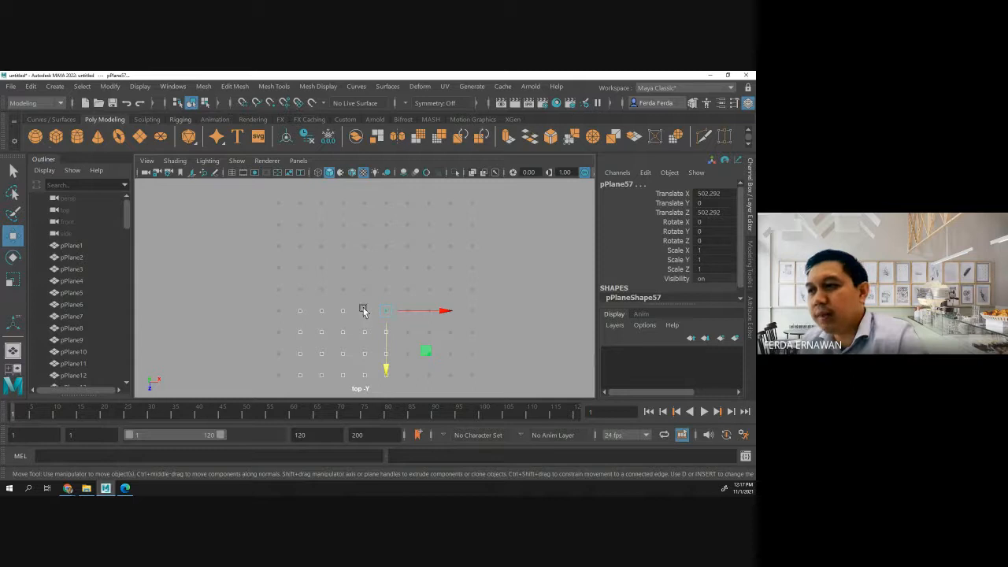
{"action": "left_click", "coordinate": [571, 288]}
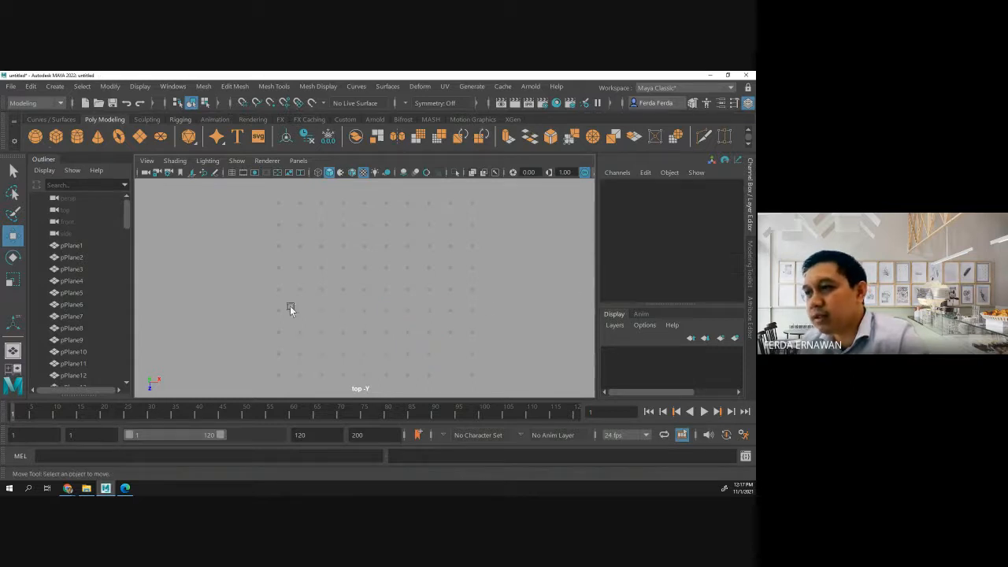
Delete the four-by-four block of planes in columns two to five of the lowest four rows and the last four planes of the bottom row.
{"action": "left_click_drag", "start_coordinate": [295, 306], "coordinate": [370, 383]}
{"action": "left_click", "coordinate": [515, 350]}
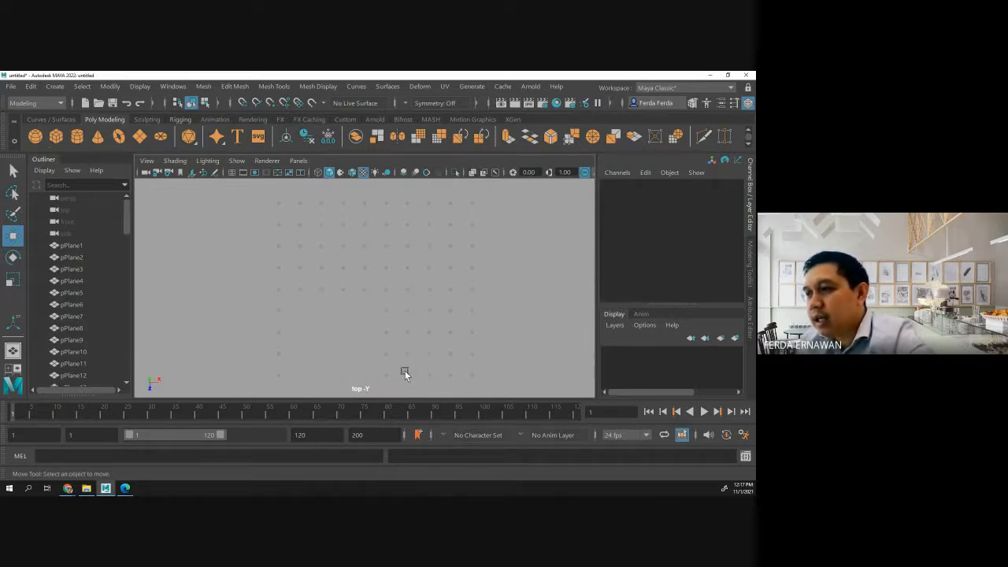
{"action": "left_click_drag", "start_coordinate": [404, 370], "coordinate": [499, 382]}
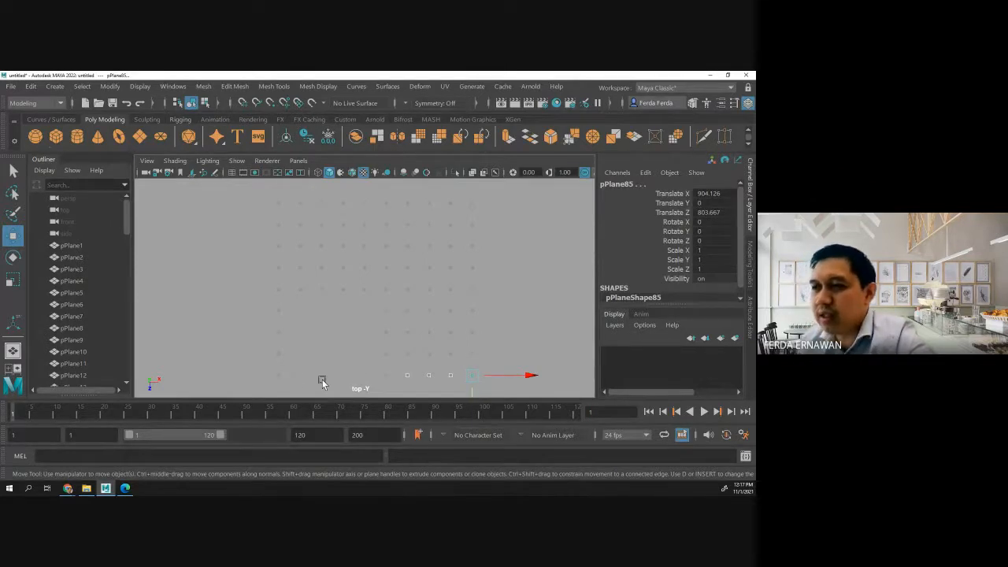
{"action": "left_click", "coordinate": [410, 369]}
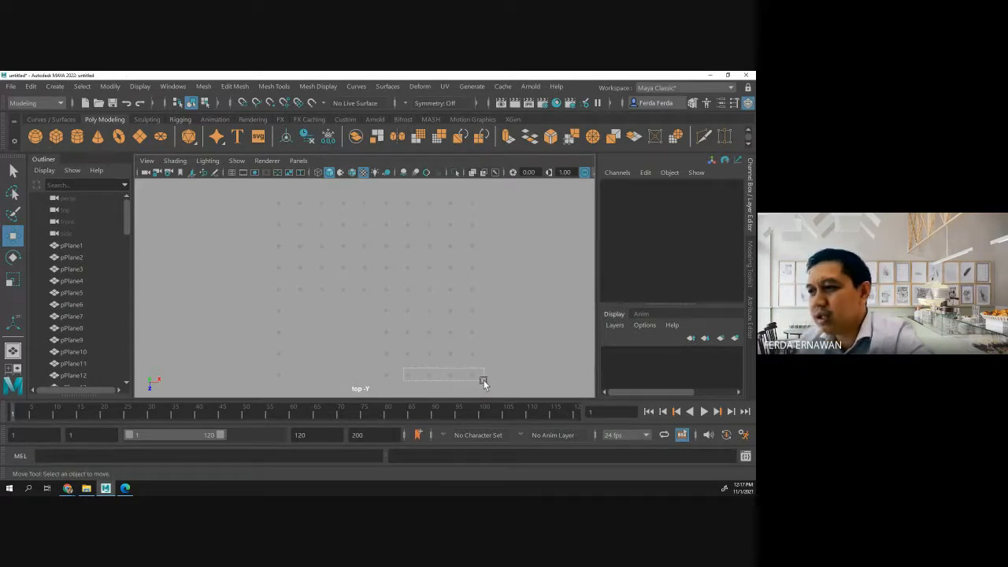
{"action": "left_click", "coordinate": [478, 379]}
{"action": "left_click", "coordinate": [448, 381]}
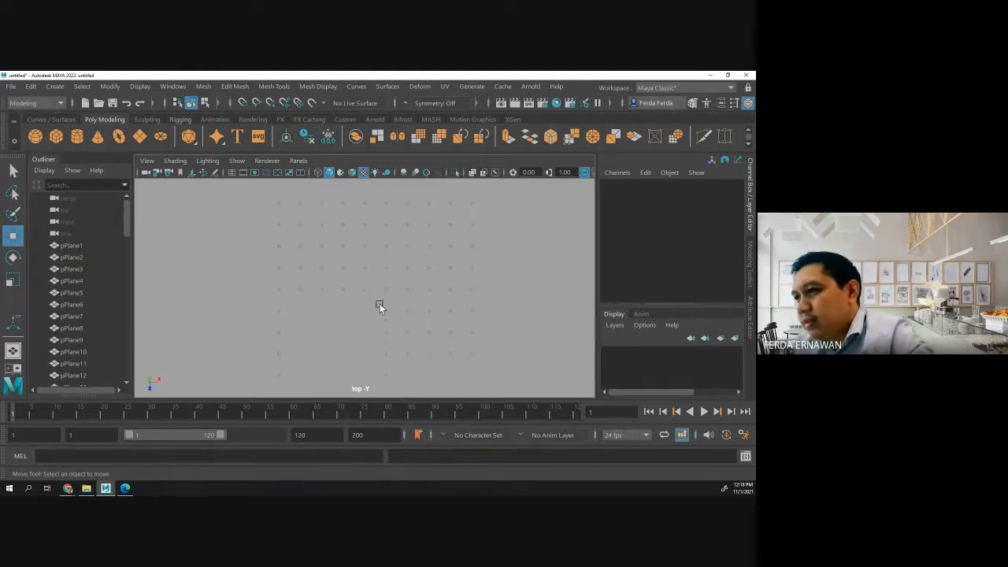
Delete the planes in columns six to nine of rows six and seven, and planes two to nine of row five.
{"action": "left_click_drag", "start_coordinate": [405, 312], "coordinate": [456, 337]}
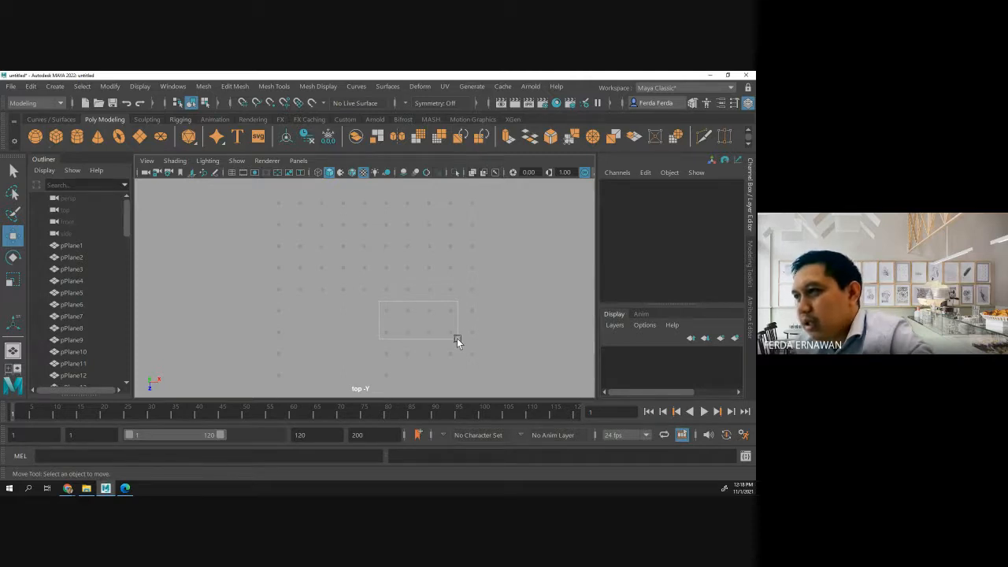
{"action": "left_click_drag", "start_coordinate": [456, 337], "coordinate": [456, 337]}
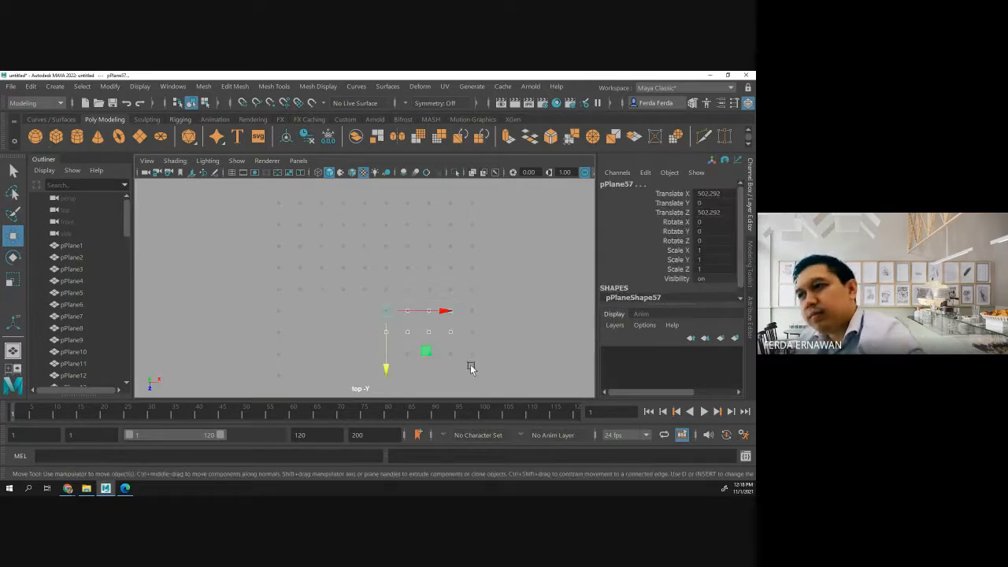
{"action": "left_click", "coordinate": [470, 367]}
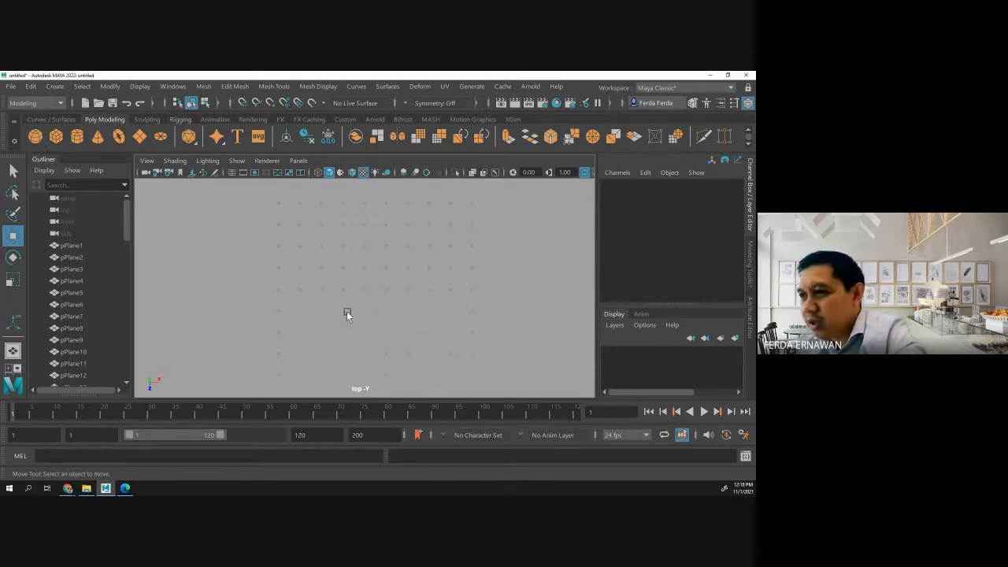
{"action": "left_click_drag", "start_coordinate": [294, 283], "coordinate": [453, 299]}
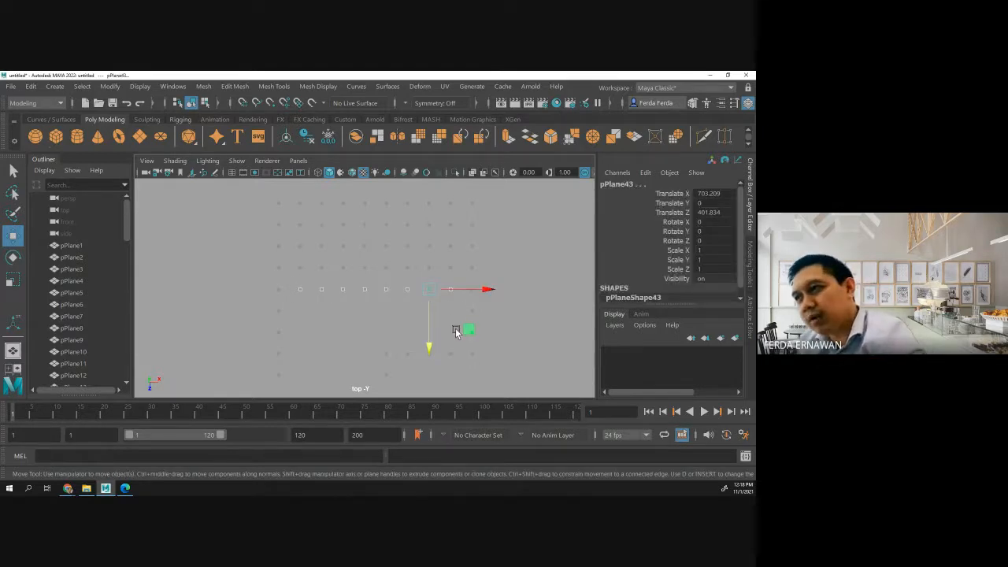
{"action": "left_click", "coordinate": [455, 329]}
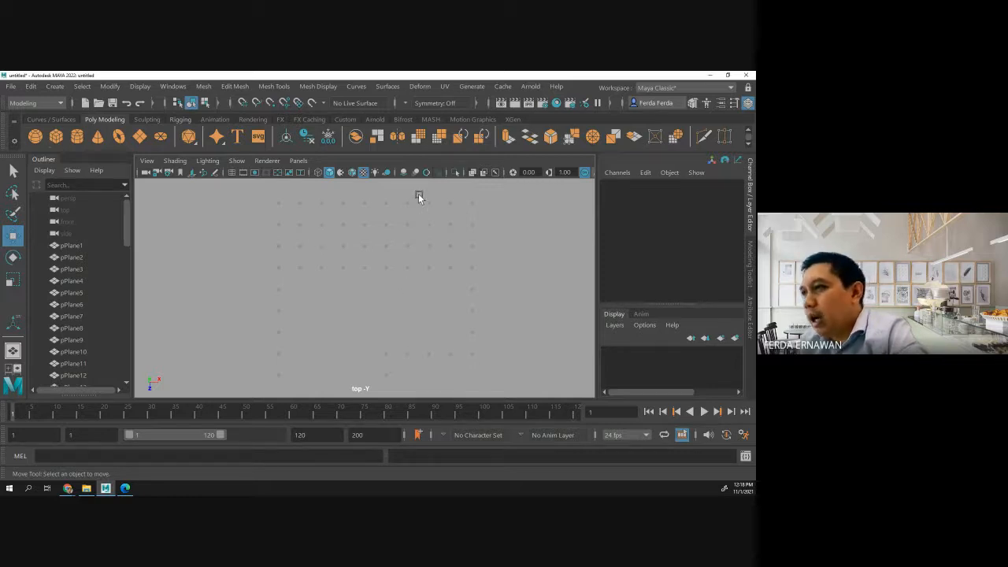
Delete the three-by-three block of planes in columns eight to ten of the uppermost three rows.
{"action": "left_click_drag", "start_coordinate": [418, 195], "coordinate": [509, 256]}
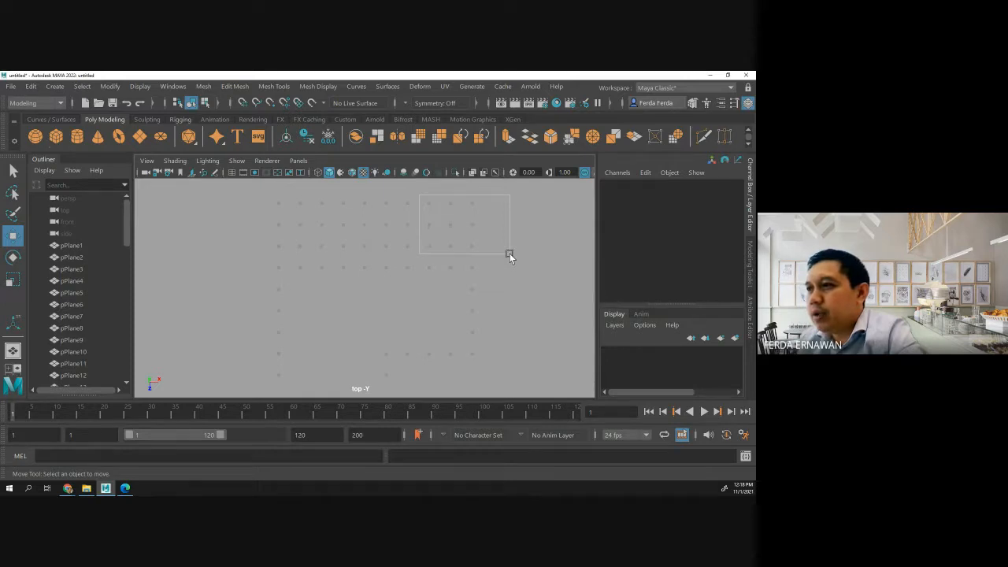
{"action": "left_click_drag", "start_coordinate": [510, 256], "coordinate": [509, 256]}
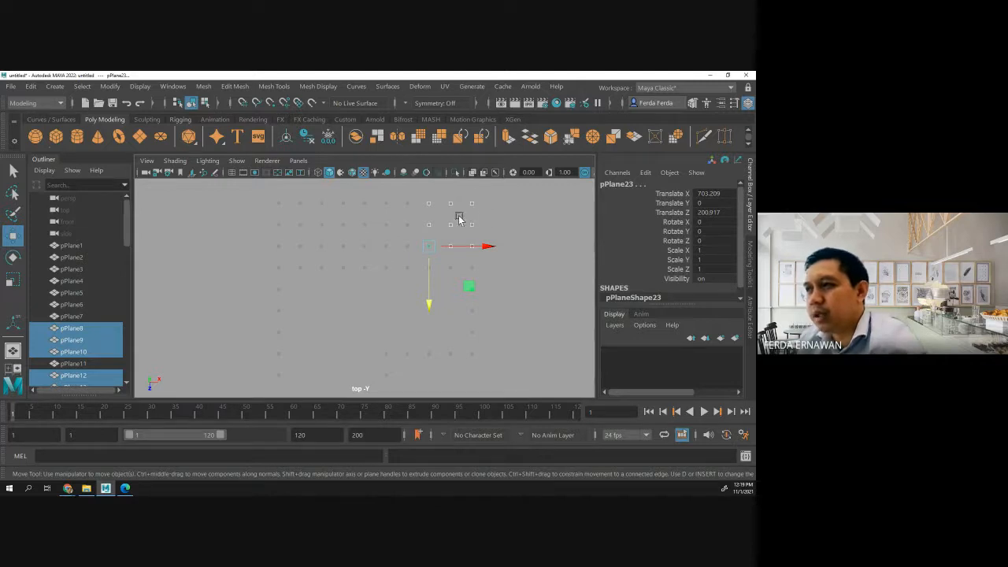
{"action": "key", "text": "Delete"}
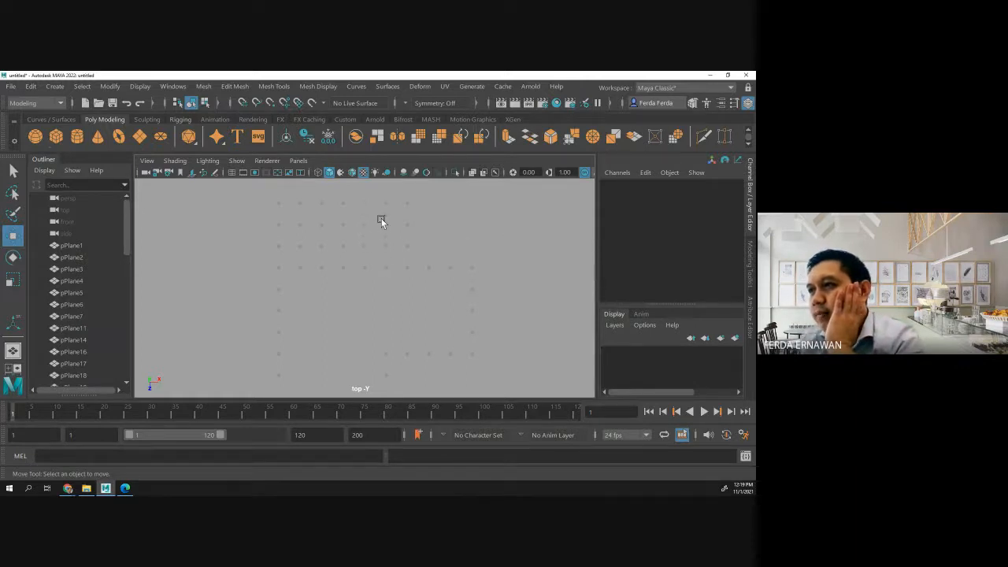
Delete the planes in rows two to four of columns six, four and two.
{"action": "left_click_drag", "start_coordinate": [379, 217], "coordinate": [394, 271]}
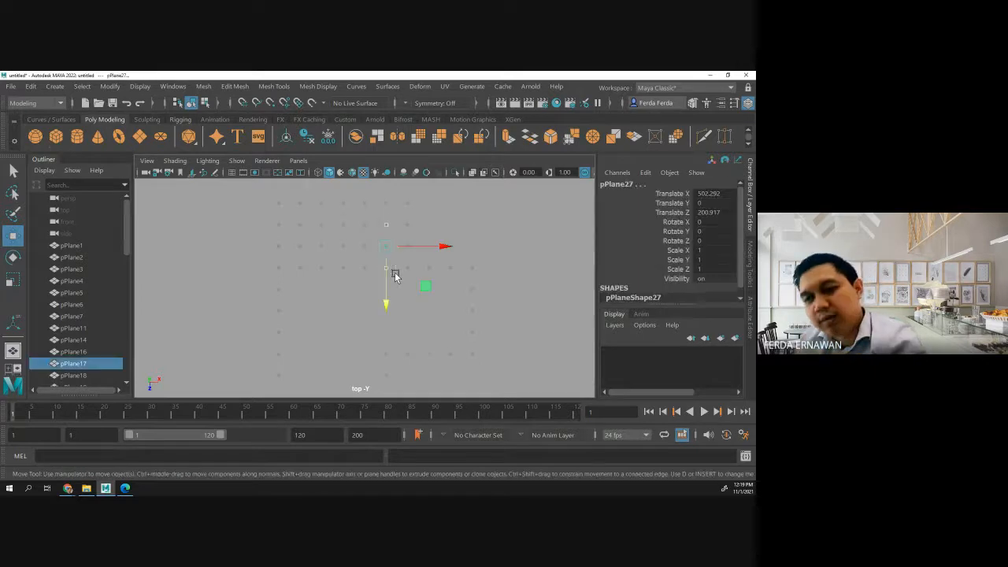
{"action": "left_click", "coordinate": [381, 227]}
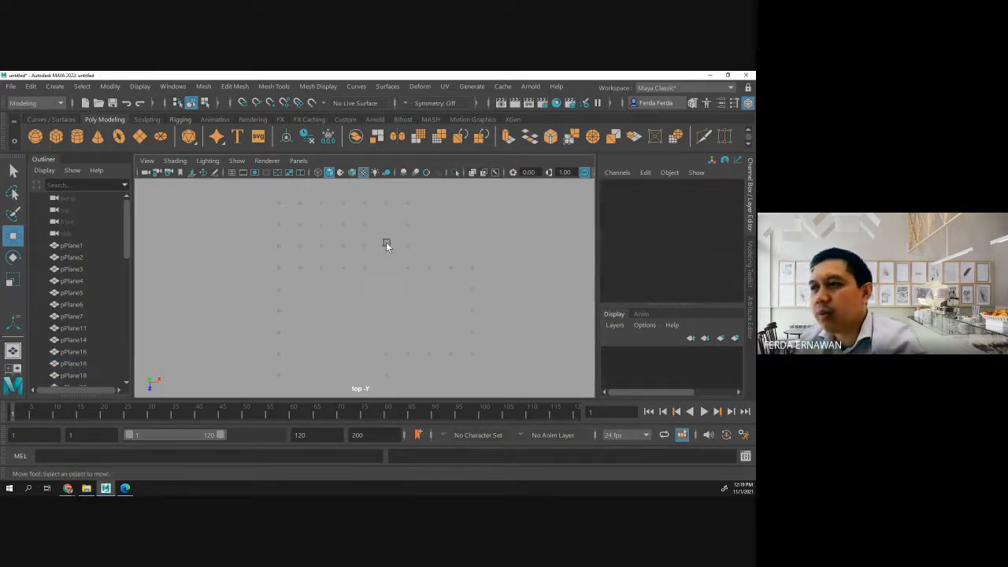
{"action": "left_click_drag", "start_coordinate": [333, 219], "coordinate": [352, 278]}
{"action": "key", "text": "Delete"}
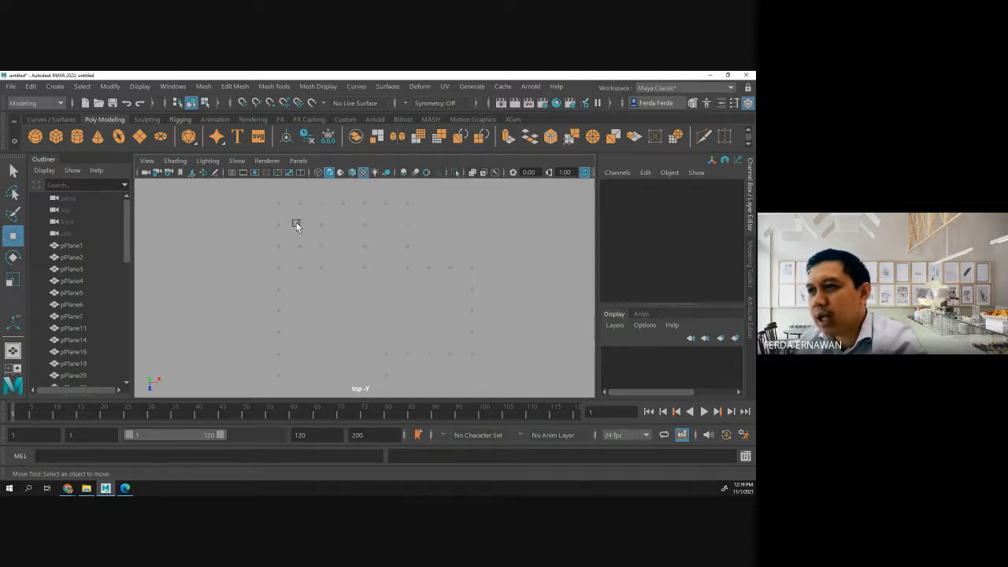
{"action": "left_click_drag", "start_coordinate": [296, 222], "coordinate": [308, 282]}
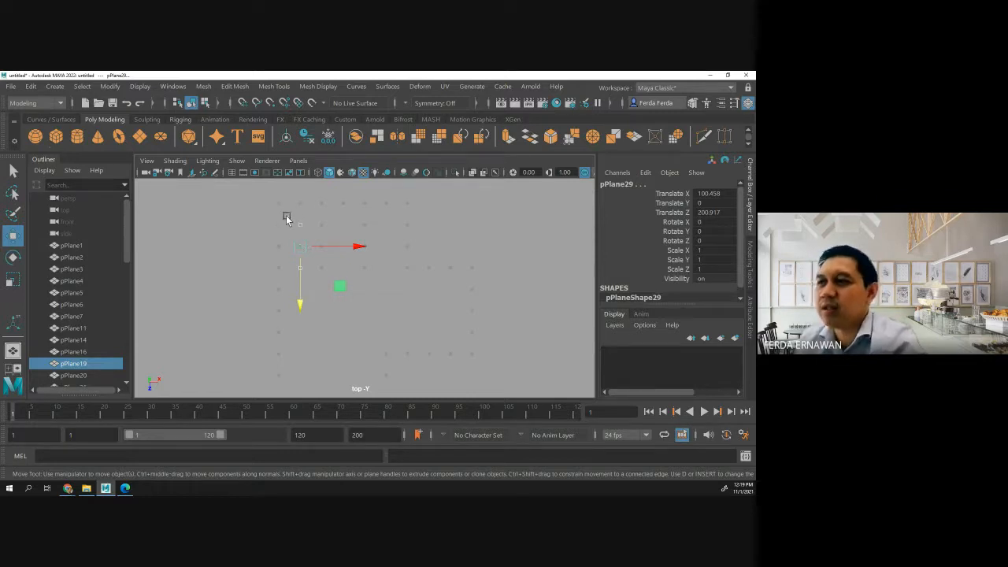
{"action": "key", "text": "Delete"}
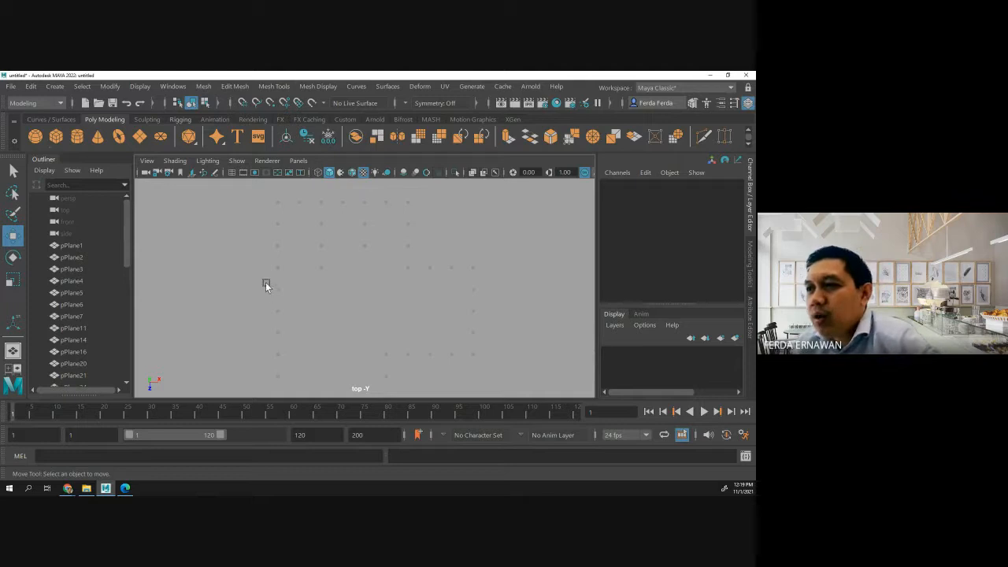
Delete the planes in rows five to eight of the first column and in columns seven to nine of row eight.
{"action": "left_click_drag", "start_coordinate": [265, 284], "coordinate": [292, 360]}
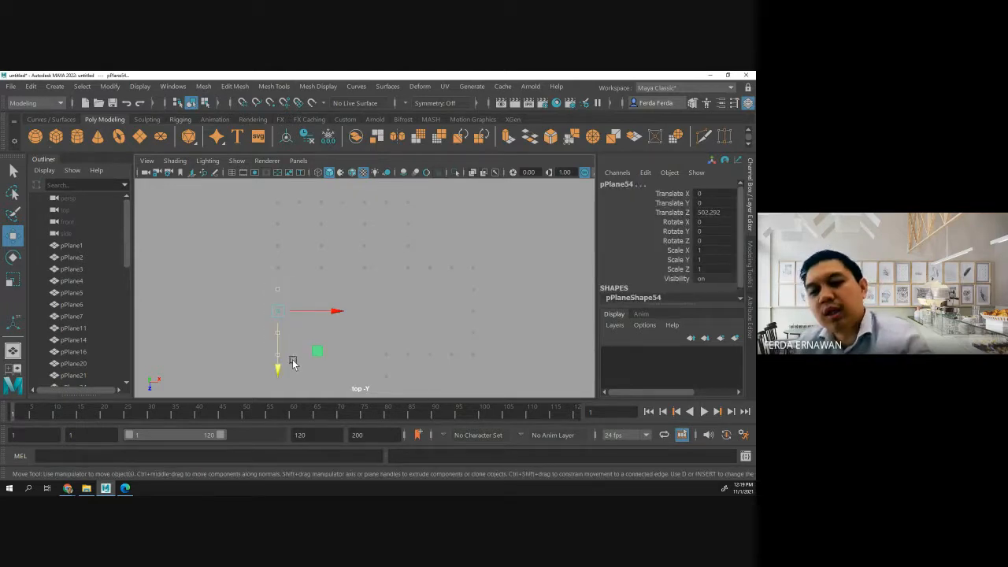
{"action": "left_click", "coordinate": [292, 362]}
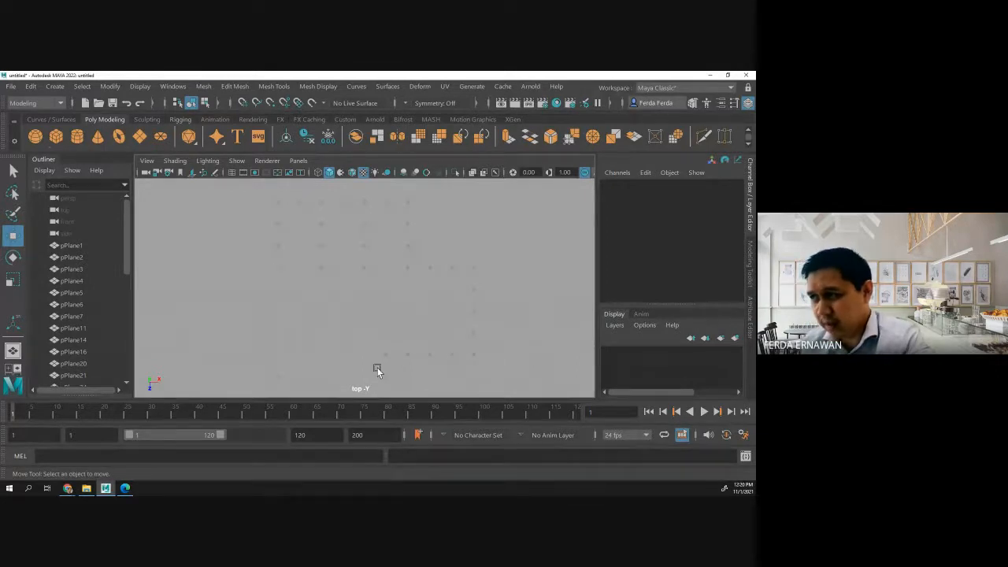
{"action": "left_click_drag", "start_coordinate": [399, 344], "coordinate": [455, 357]}
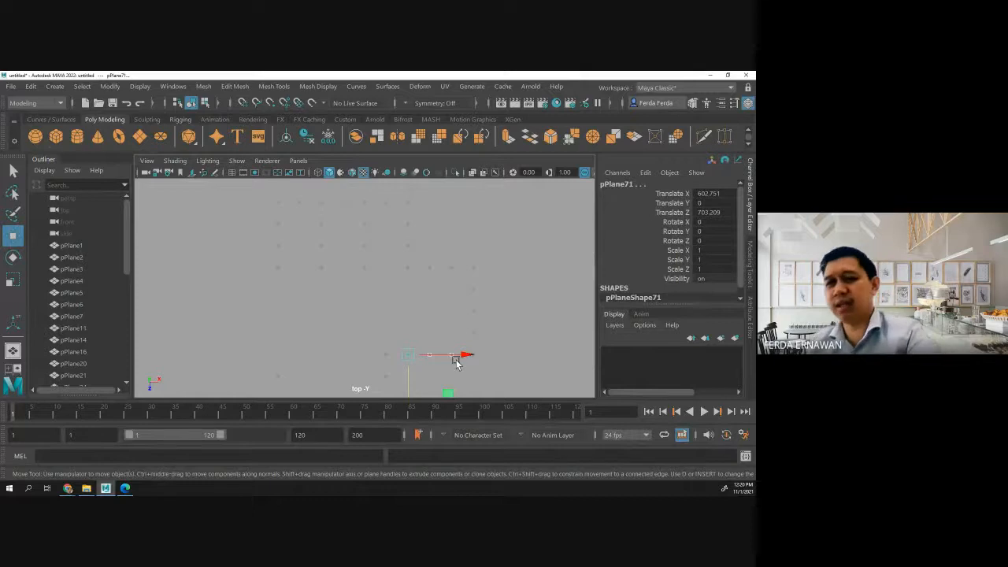
{"action": "key", "text": "Delete"}
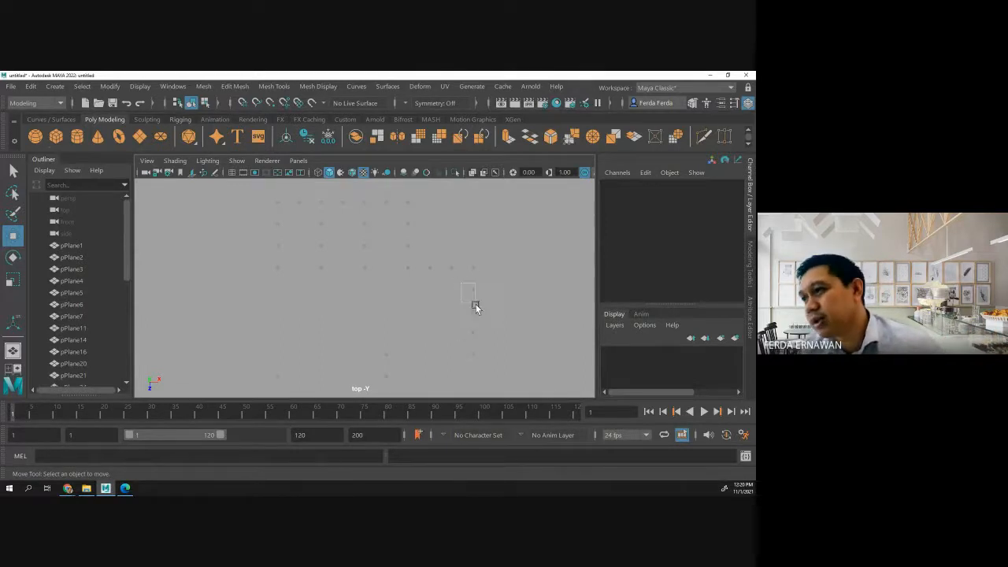
Delete planes five to seven of column ten, planes eight and nine of row four, and all remaining planes in rows two and three.
{"action": "left_click_drag", "start_coordinate": [476, 304], "coordinate": [477, 307]}
{"action": "left_click", "coordinate": [496, 340]}
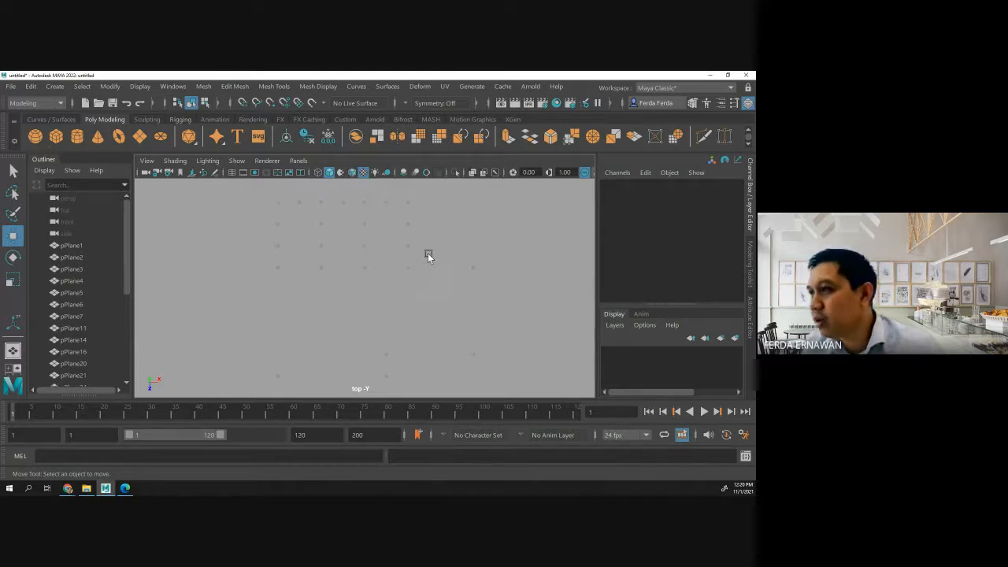
{"action": "left_click_drag", "start_coordinate": [400, 224], "coordinate": [256, 214]}
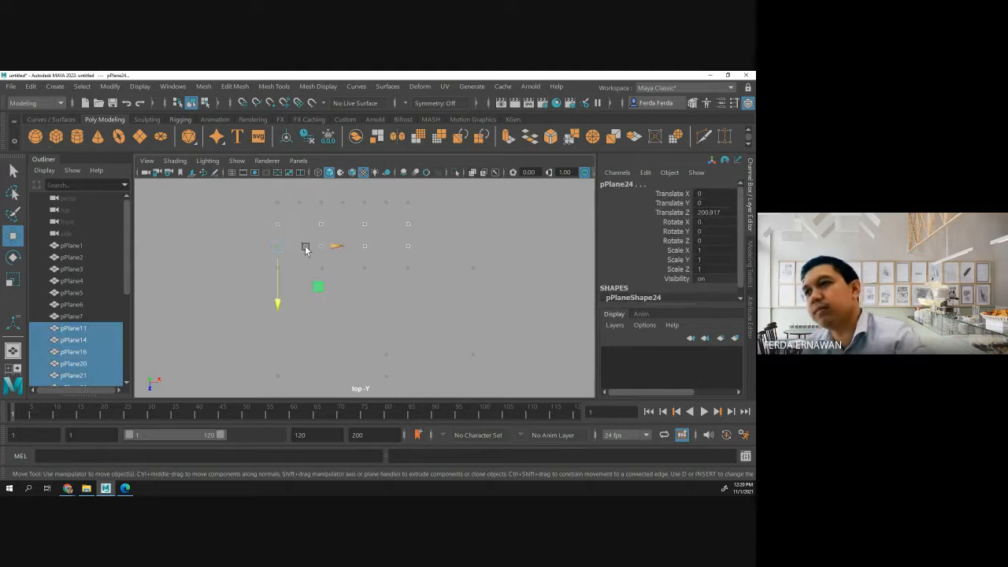
{"action": "key", "text": "Delete"}
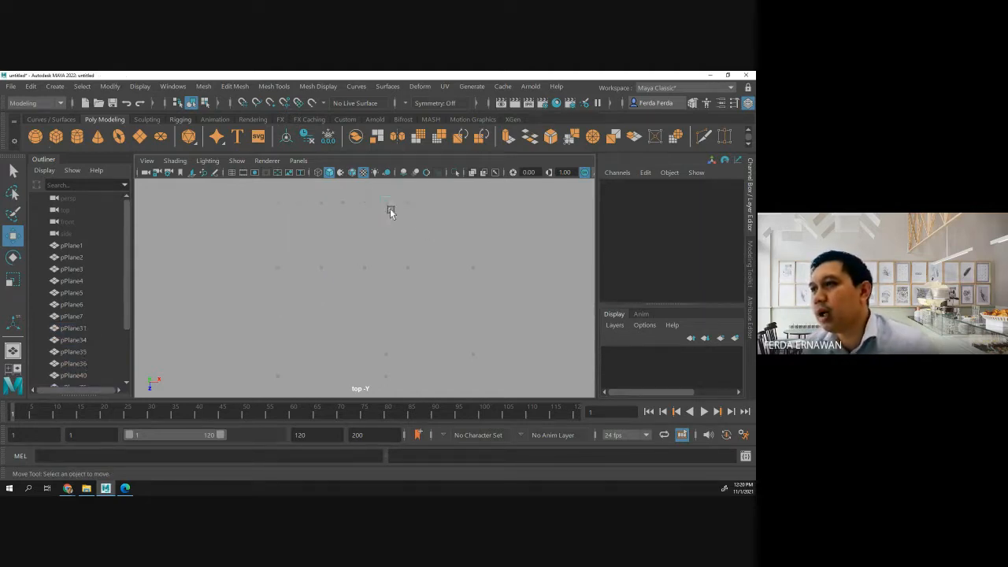
Delete the sixth, fourth and second planes of the uppermost row.
{"action": "left_click", "coordinate": [391, 213]}
{"action": "key", "text": "Delete"}
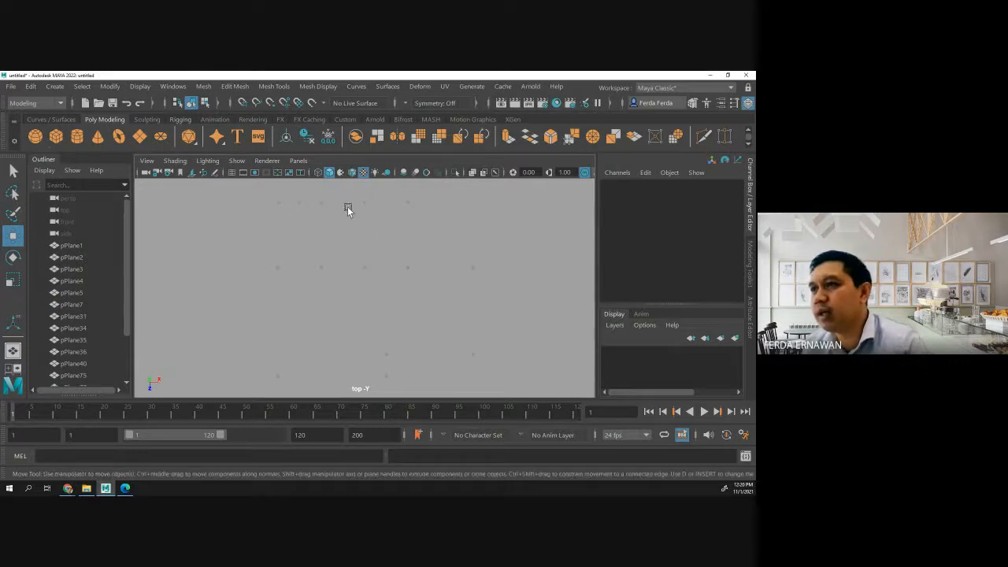
{"action": "left_click", "coordinate": [347, 206]}
{"action": "key", "text": "Delete"}
{"action": "left_click_drag", "start_coordinate": [307, 207], "coordinate": [307, 207]}
{"action": "key", "text": "Delete"}
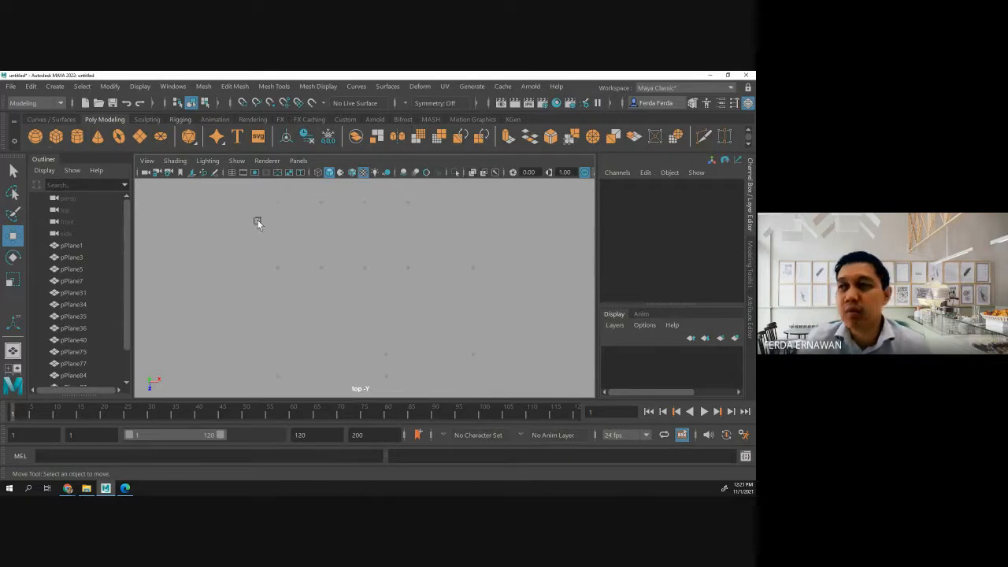
Combine all the remaining planes into a single mesh.
{"action": "left_click_drag", "start_coordinate": [219, 189], "coordinate": [542, 389]}
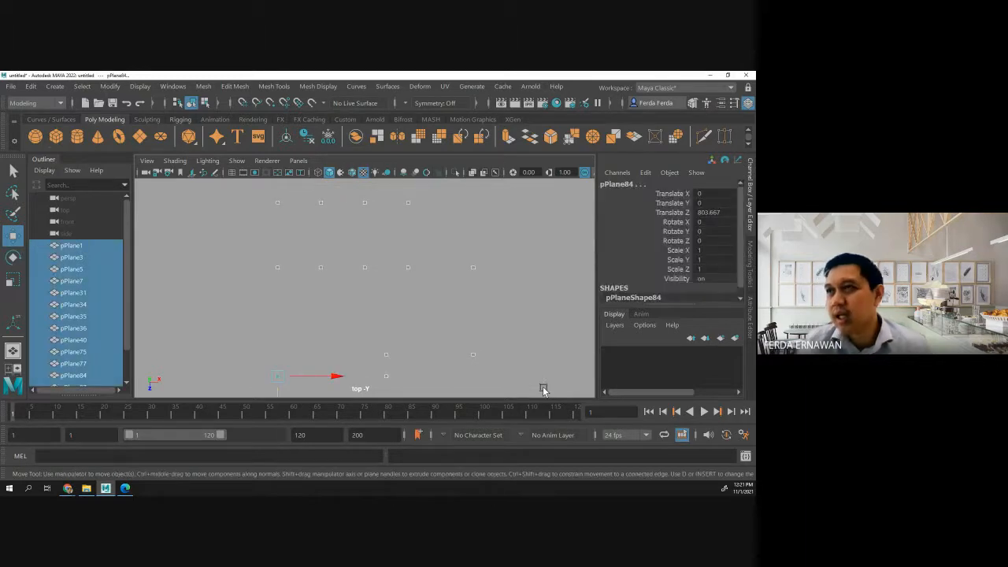
{"action": "left_click", "coordinate": [157, 91]}
{"action": "mouse_move", "coordinate": [202, 87]}
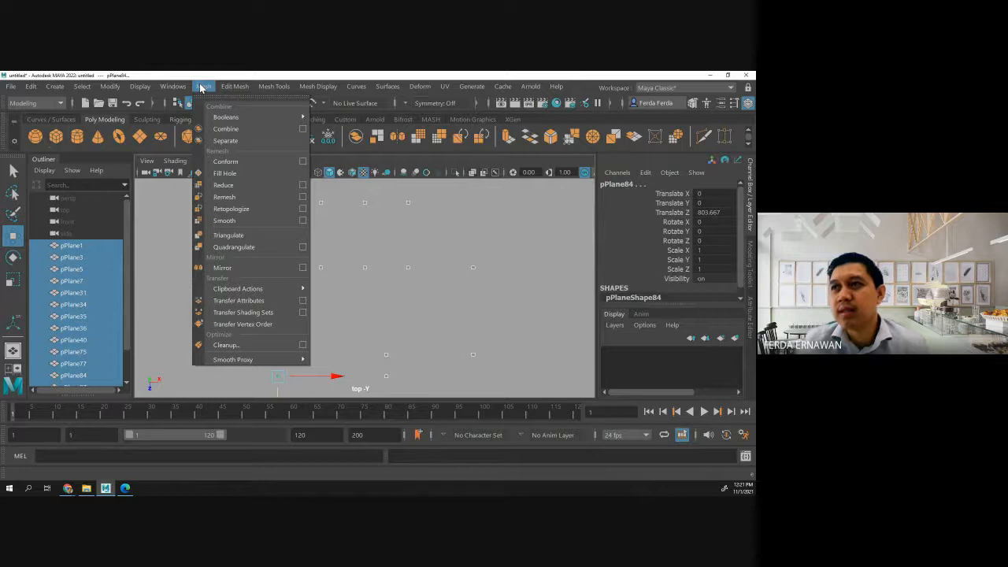
{"action": "left_click", "coordinate": [226, 129]}
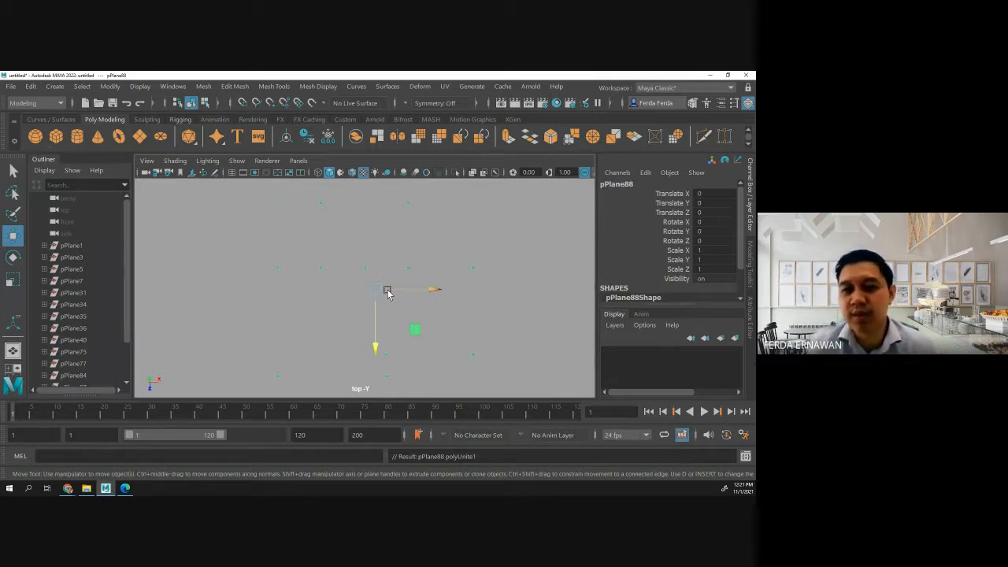
{"action": "left_click", "coordinate": [276, 323]}
{"action": "left_click", "coordinate": [320, 271]}
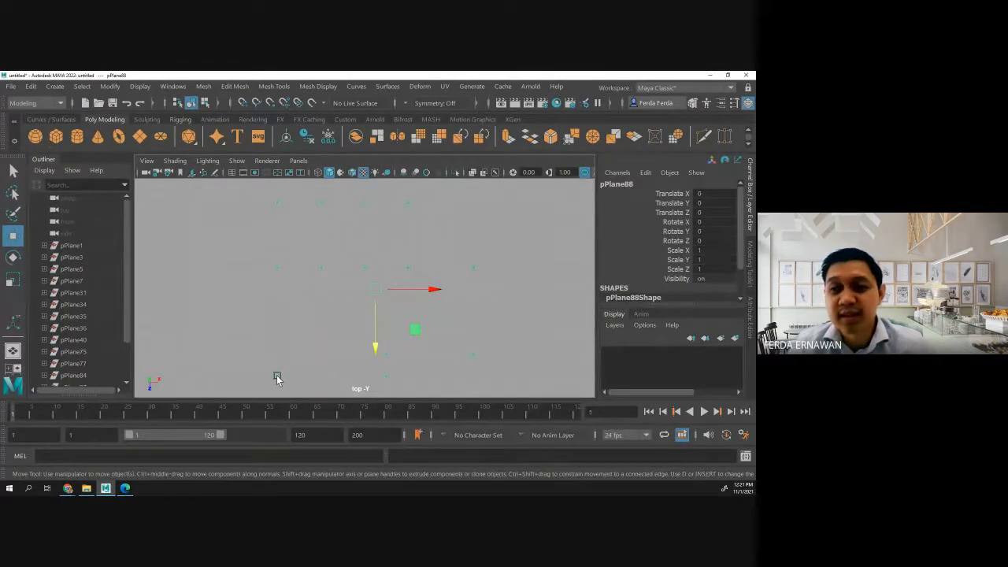
Switch the combined mesh to edge selection and bridge the facing edges of the two planes in the lowest row.
{"action": "right_click_drag", "start_coordinate": [277, 379], "coordinate": [277, 134]}
{"action": "key", "text": "Delete"}
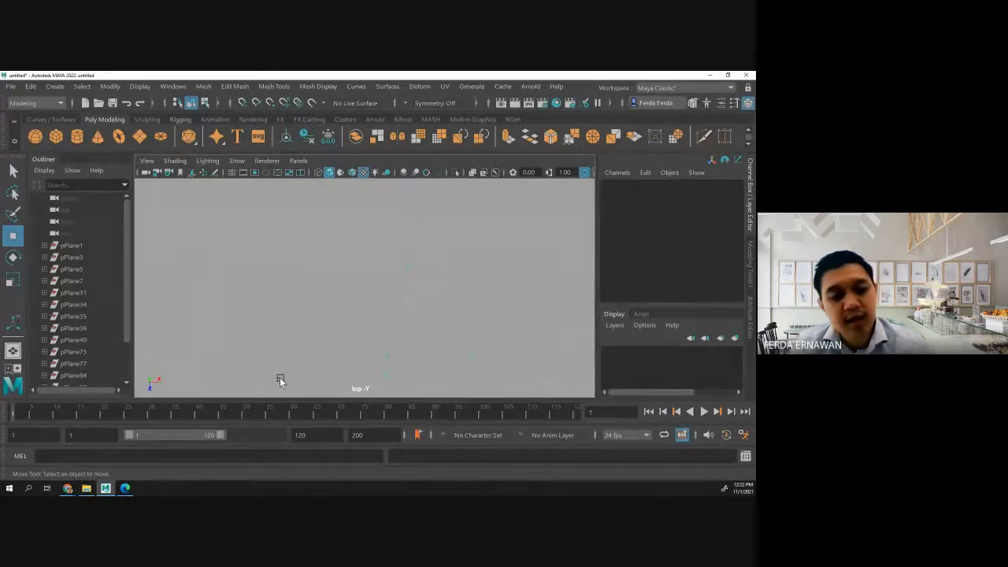
{"action": "scroll", "coordinate": [283, 378], "scroll_direction": "up", "scroll_amount": 5}
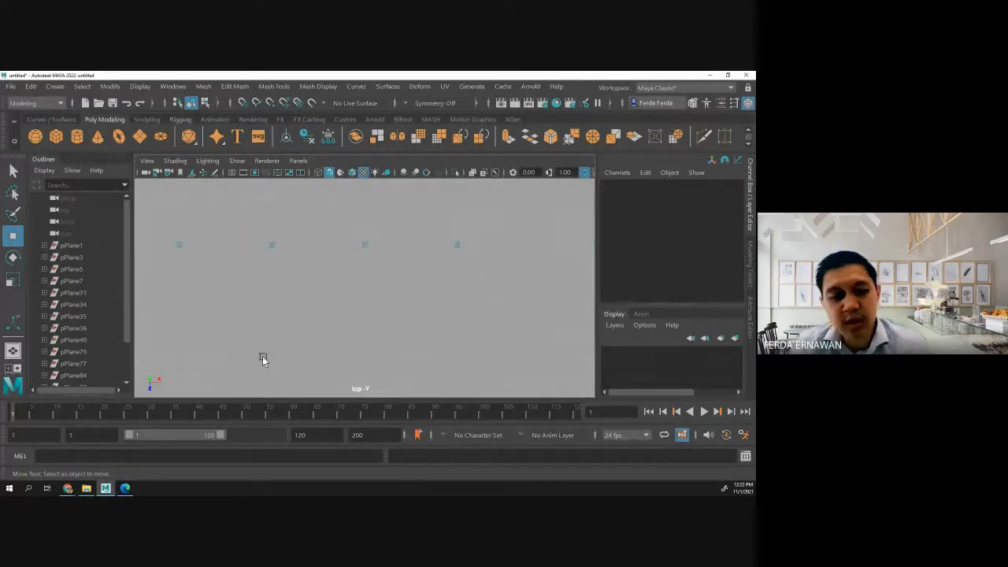
{"action": "scroll", "coordinate": [320, 229], "scroll_direction": "up", "scroll_amount": 3}
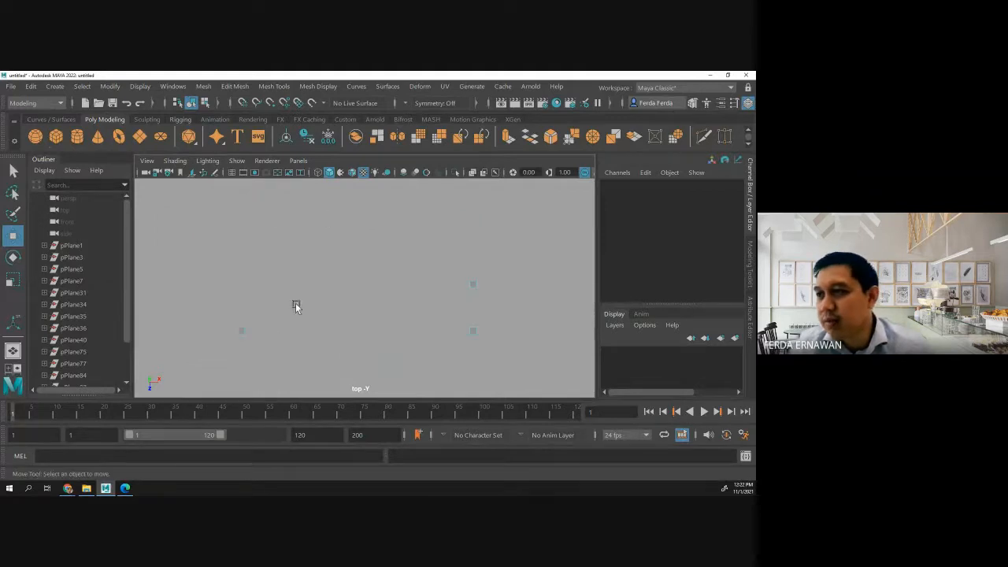
{"action": "scroll", "coordinate": [293, 314], "scroll_direction": "up", "scroll_amount": 2}
{"action": "scroll", "coordinate": [290, 324], "scroll_direction": "down", "scroll_amount": 1}
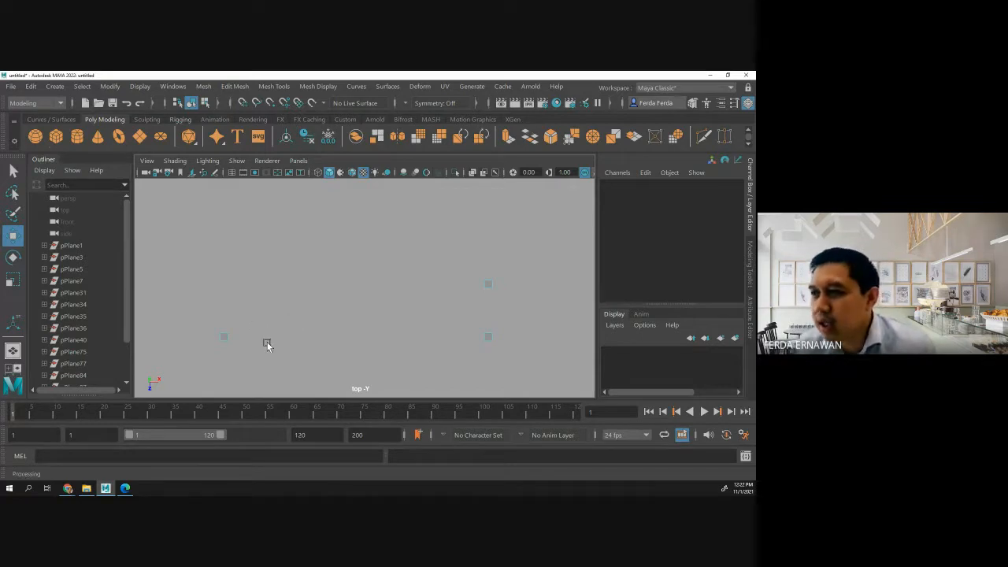
{"action": "scroll", "coordinate": [275, 333], "scroll_direction": "down", "scroll_amount": 2}
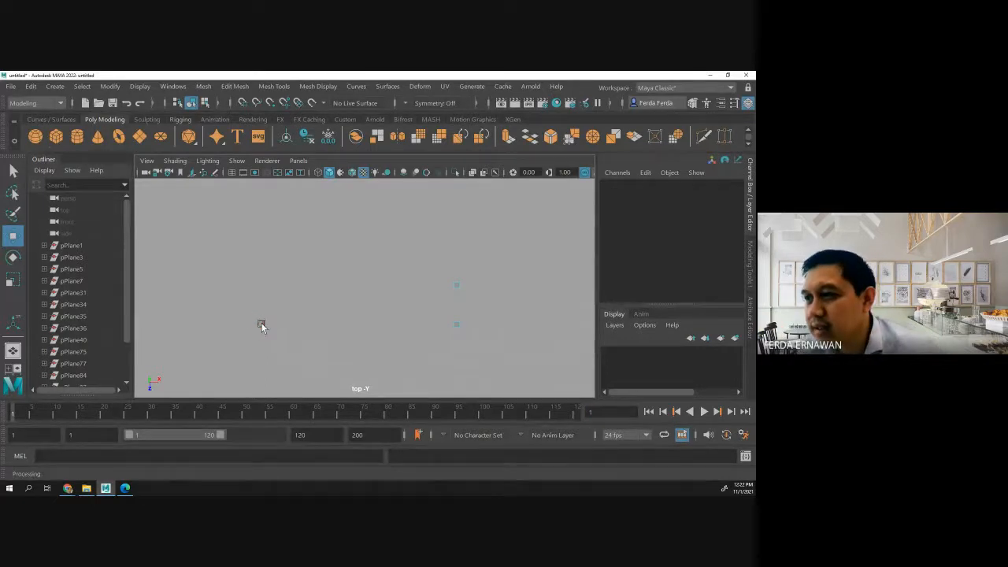
{"action": "left_click", "coordinate": [261, 324]}
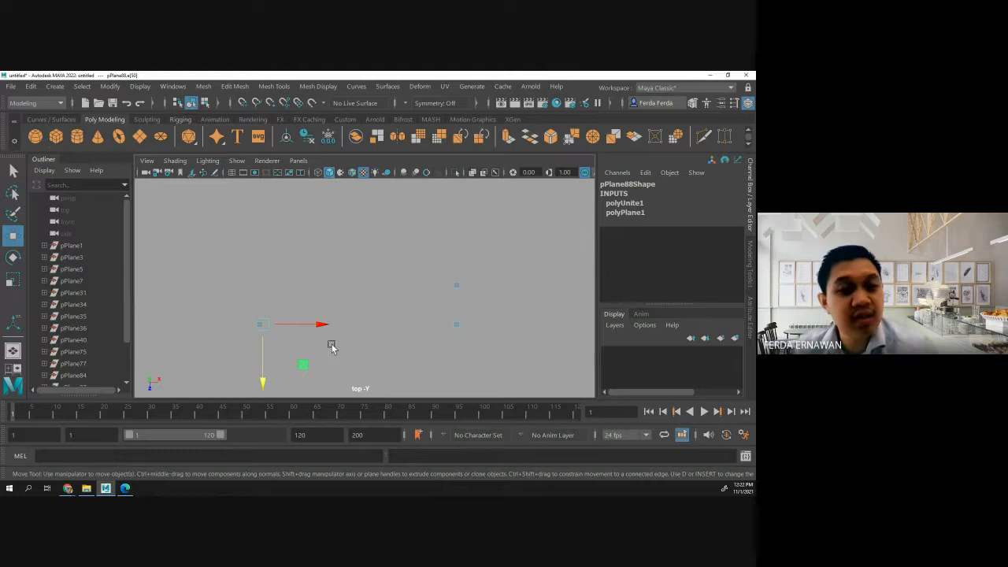
{"action": "left_click", "coordinate": [455, 325], "text": "shift"}
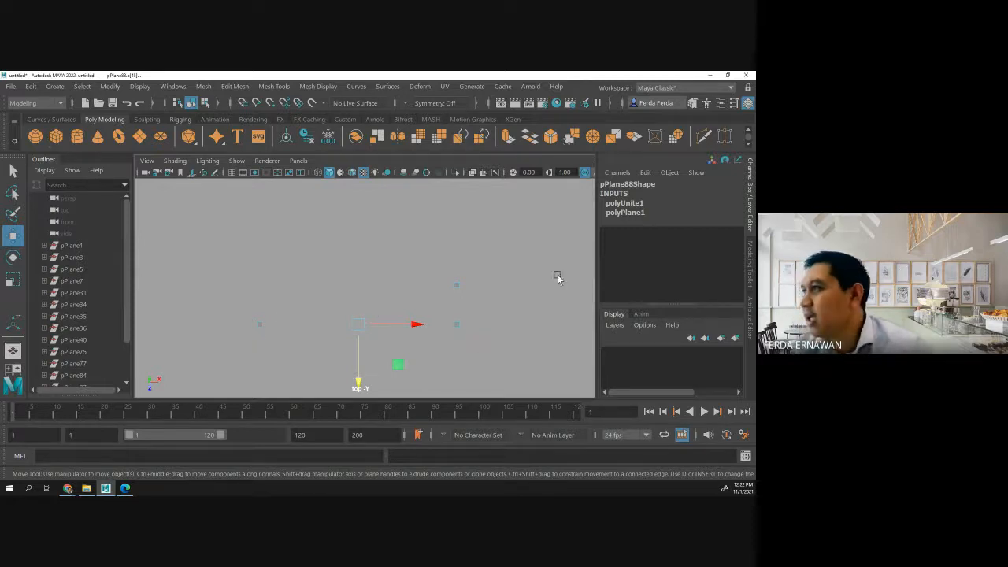
{"action": "left_click", "coordinate": [692, 103]}
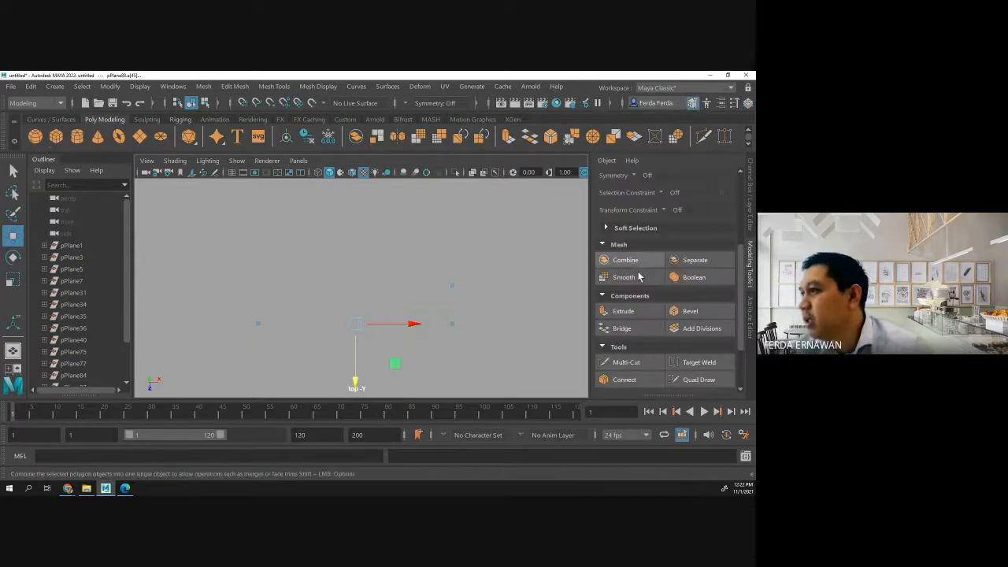
{"action": "left_click", "coordinate": [621, 328]}
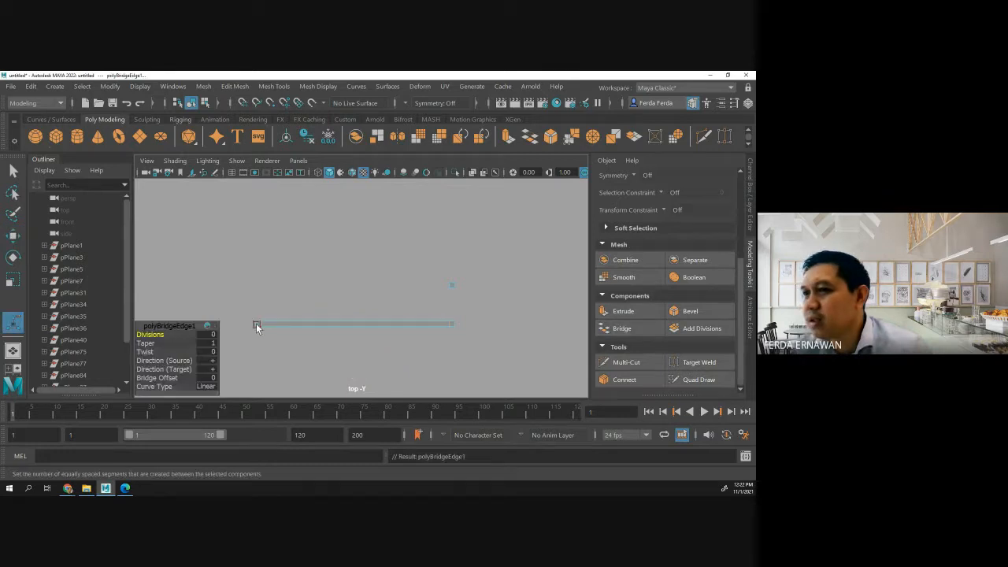
Bridge the strip's right end upward to the plane above it, and from that corner rightward to the next plane in the row.
{"action": "left_click", "coordinate": [451, 322]}
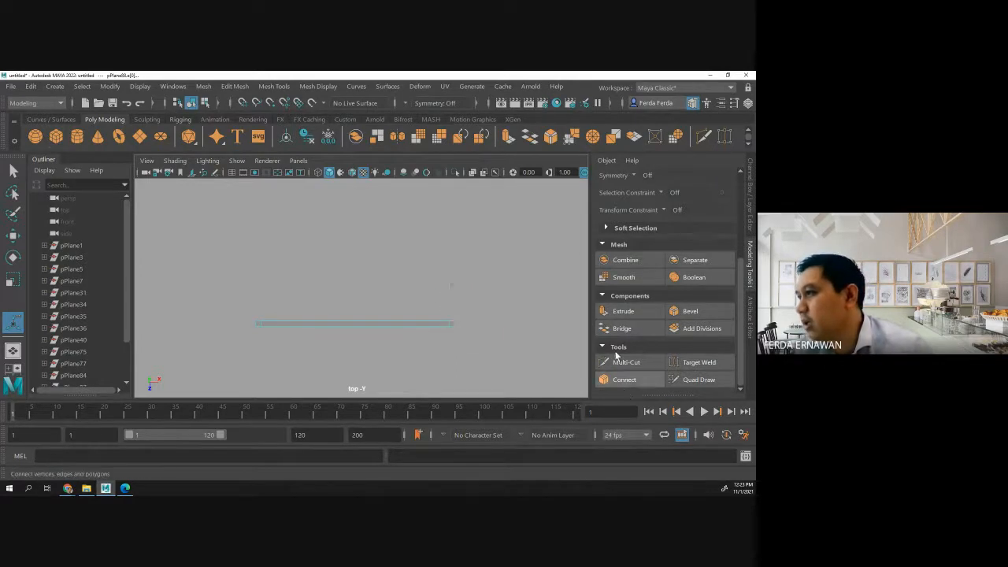
{"action": "left_click", "coordinate": [631, 329]}
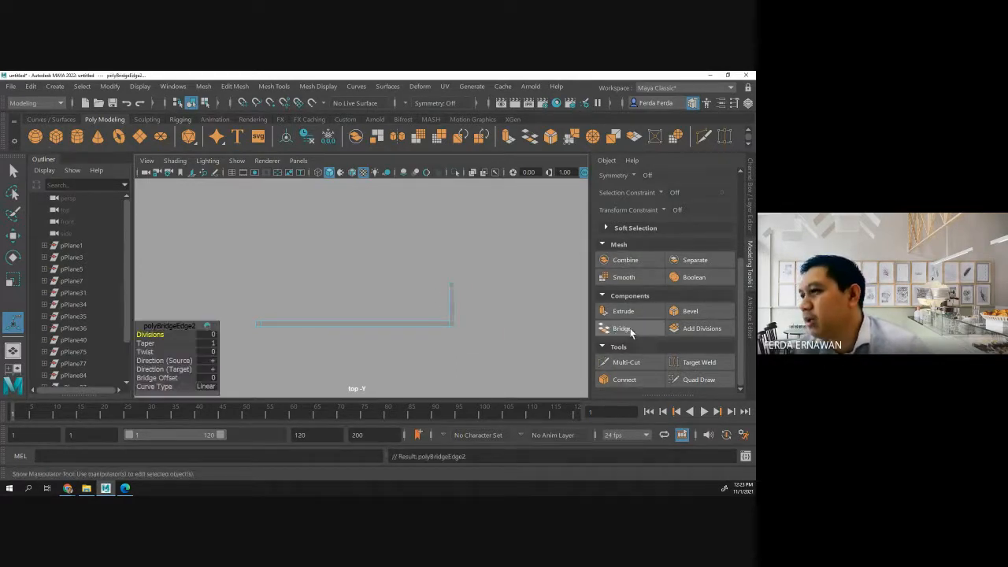
{"action": "left_click_drag", "start_coordinate": [494, 311], "coordinate": [512, 315], "text": "alt"}
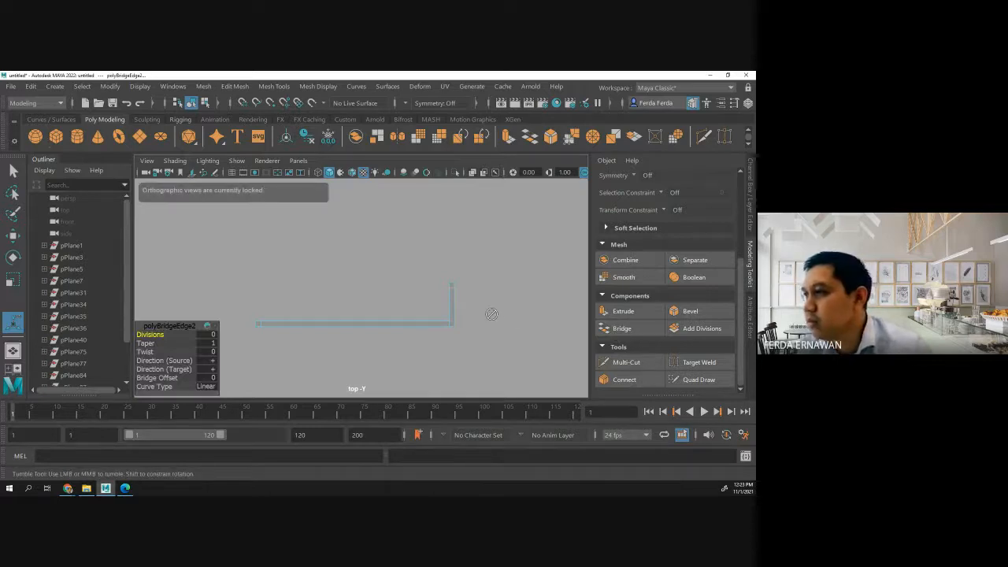
{"action": "middle_click_drag", "start_coordinate": [509, 329], "coordinate": [385, 329], "text": "alt"}
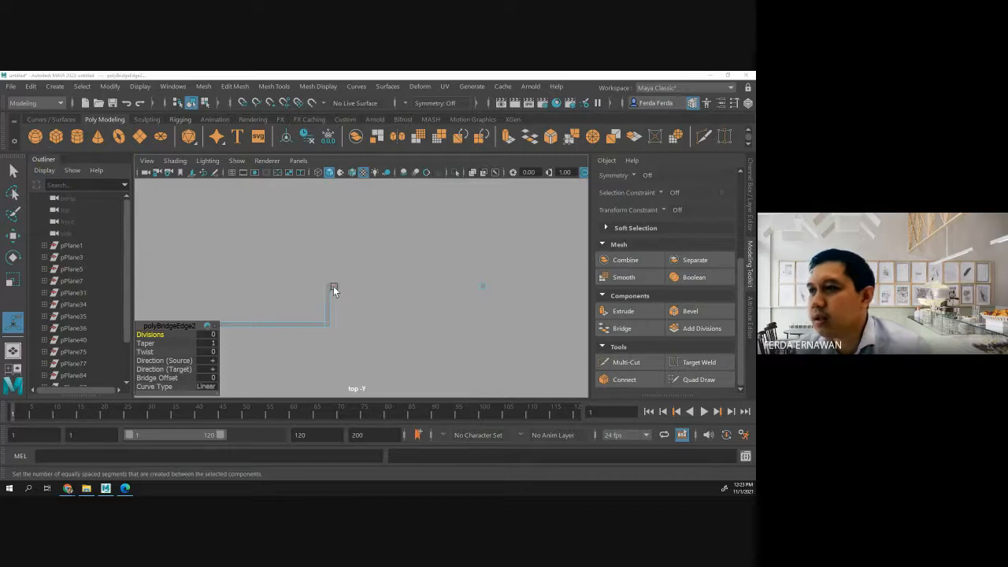
{"action": "left_click", "coordinate": [482, 281]}
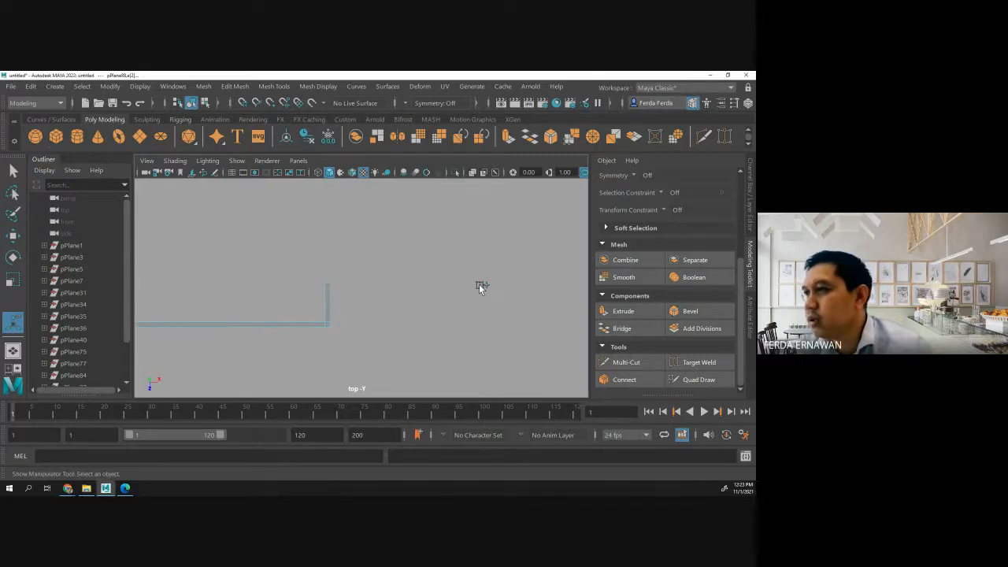
{"action": "left_click", "coordinate": [622, 328]}
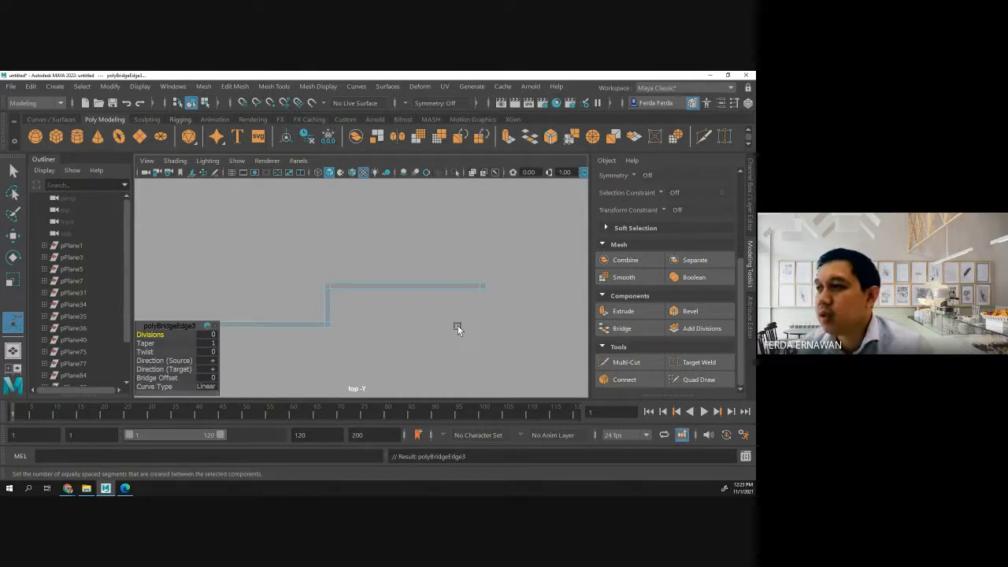
Bridge the upper edge of the stepped strip's right end to the plane straight above it in the next row.
{"action": "scroll", "coordinate": [458, 326], "scroll_direction": "down", "scroll_amount": 5}
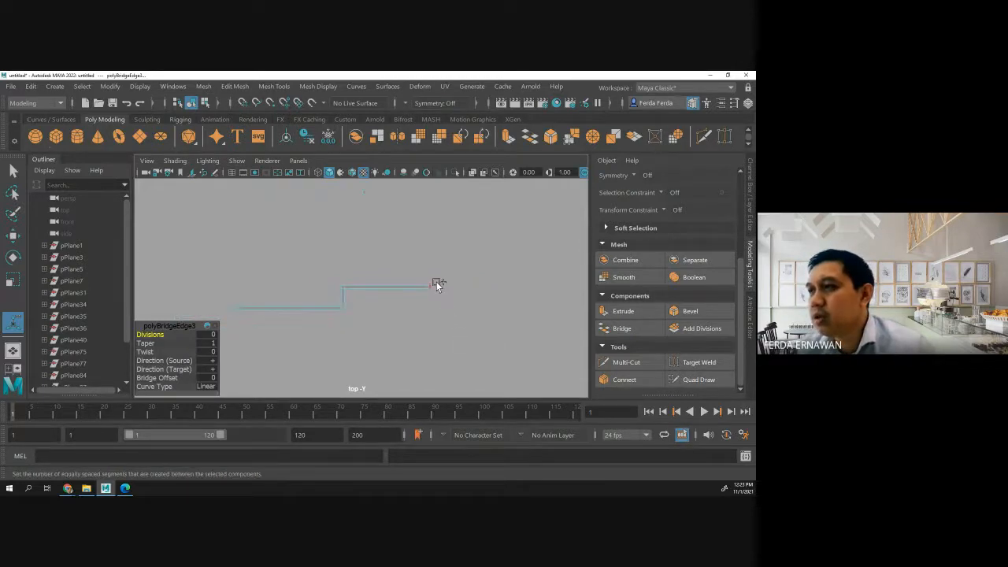
{"action": "scroll", "coordinate": [431, 284], "scroll_direction": "down", "scroll_amount": 3}
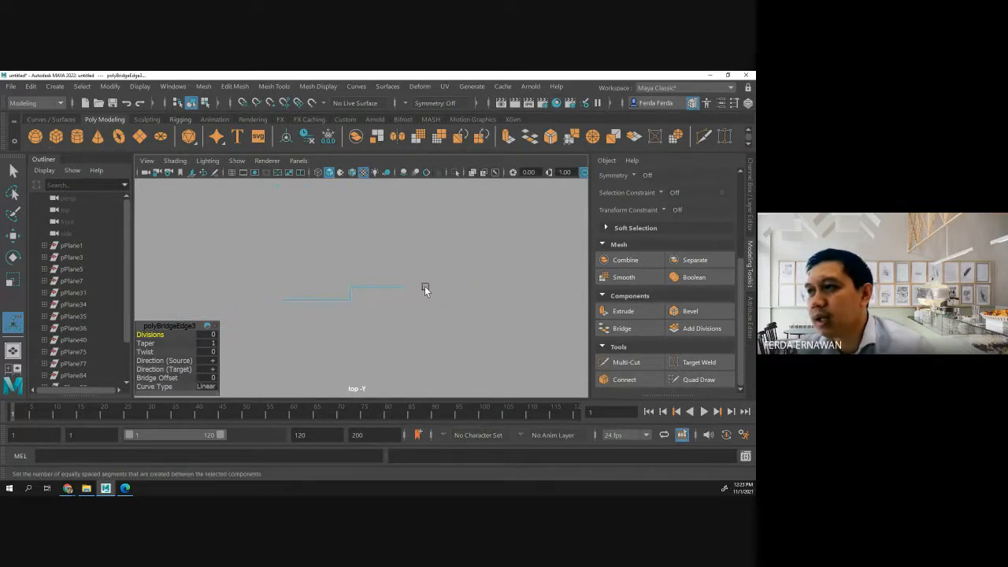
{"action": "scroll", "coordinate": [404, 284], "scroll_direction": "up", "scroll_amount": 3}
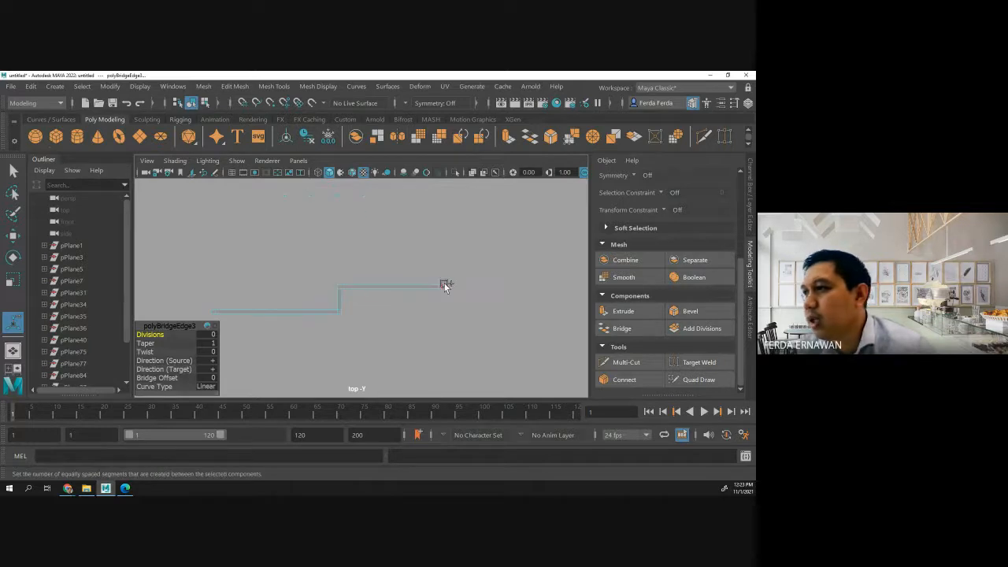
{"action": "left_click", "coordinate": [438, 285]}
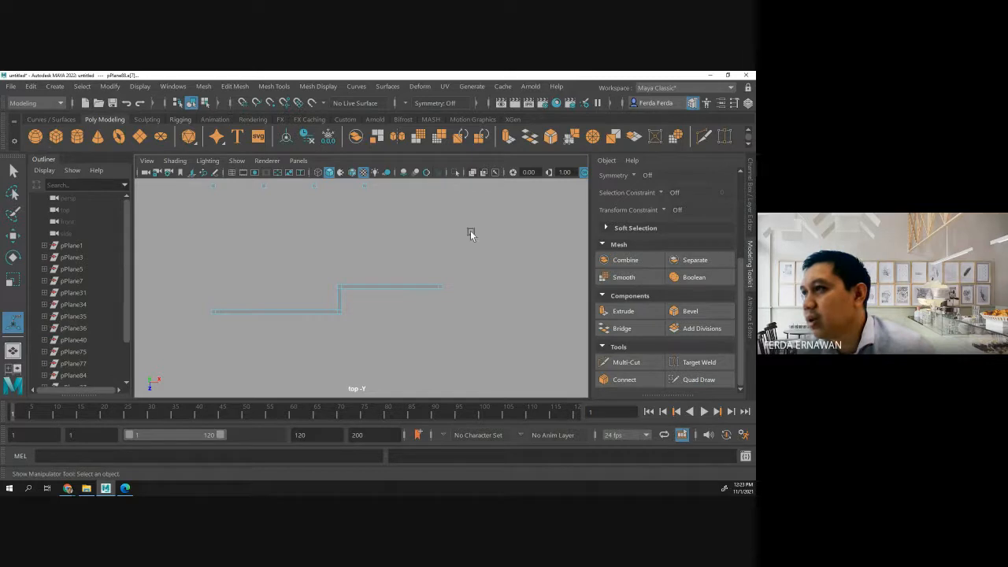
{"action": "left_click", "coordinate": [626, 329]}
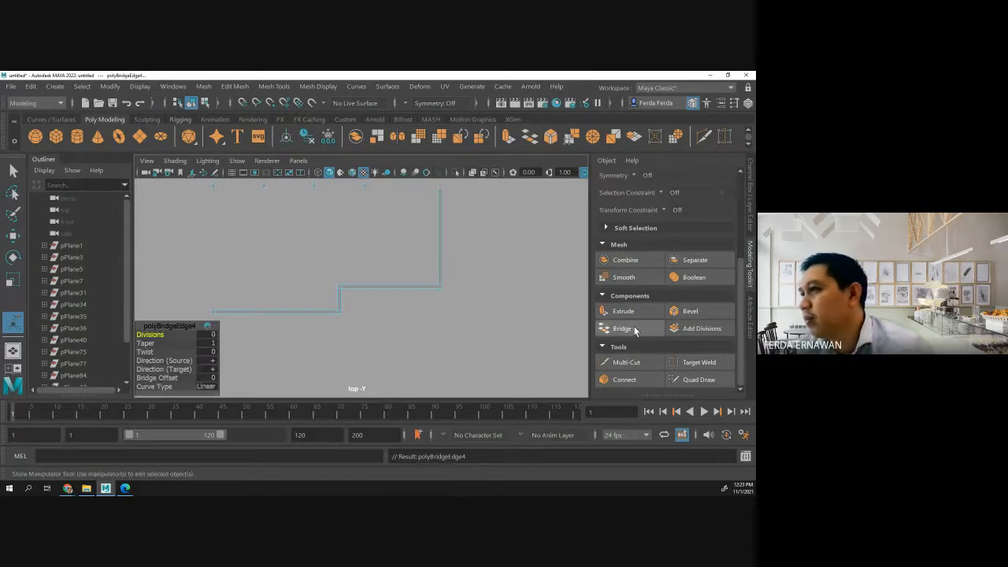
Bridge the new upper-right corner leftward to the neighbouring plane in its row, with 0 divisions.
{"action": "left_click", "coordinate": [367, 186]}
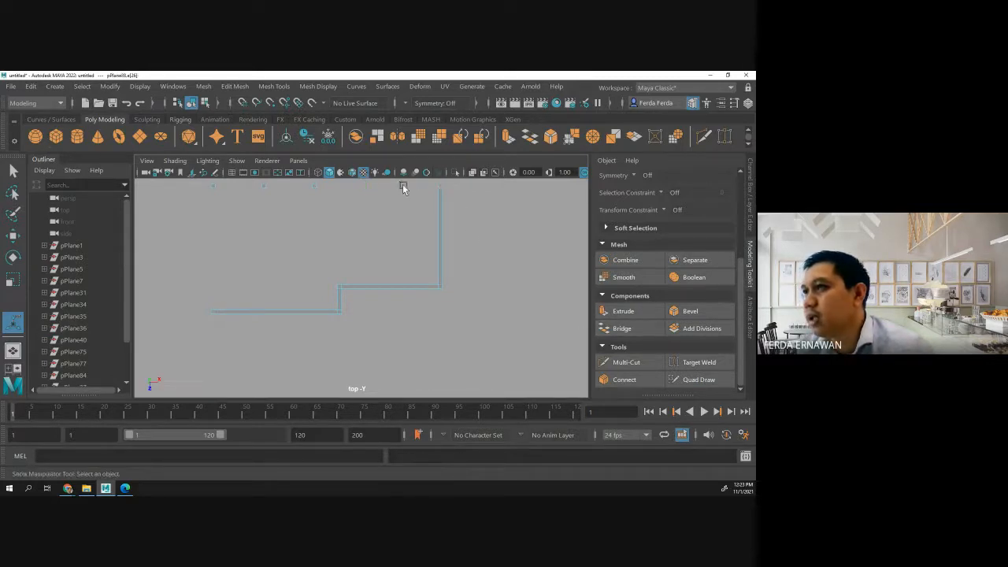
{"action": "left_click", "coordinate": [618, 329]}
{"action": "middle_click_drag", "start_coordinate": [362, 230], "coordinate": [355, 263]}
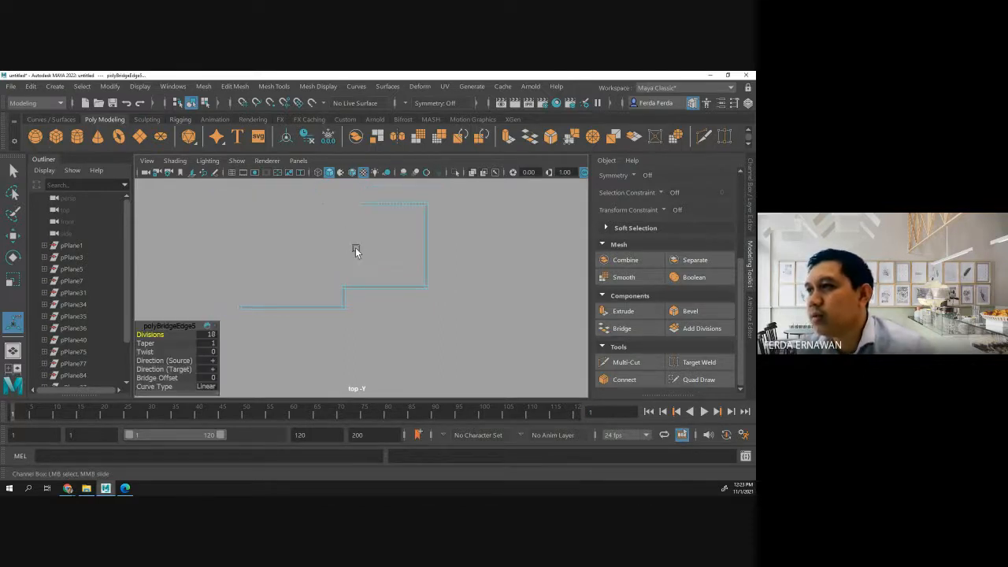
{"action": "key", "text": "ctrl+z"}
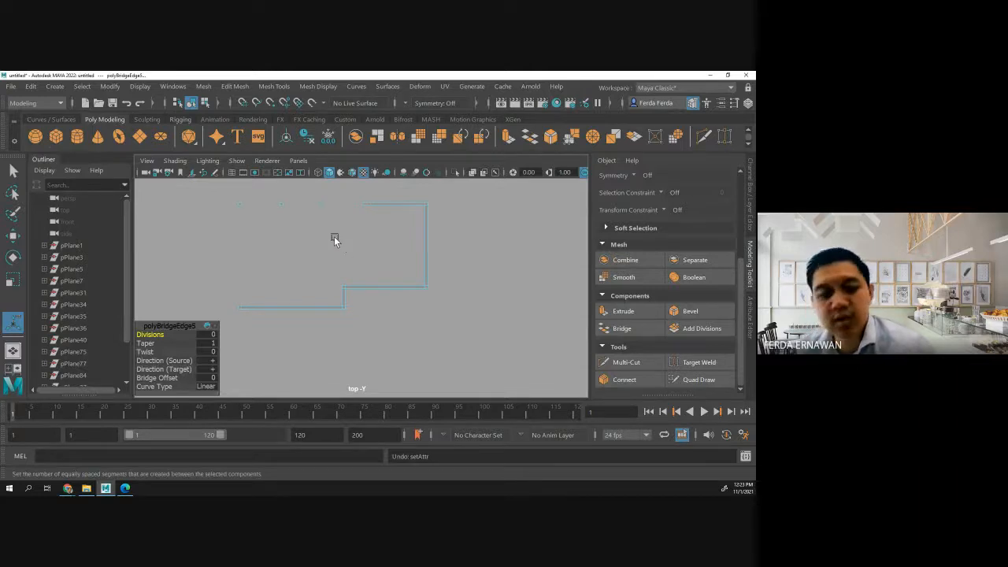
Bridge the strip's left end upward to the plane above it, and from there leftward to the adjacent plane.
{"action": "middle_click_drag", "start_coordinate": [333, 231], "coordinate": [360, 326], "text": "alt"}
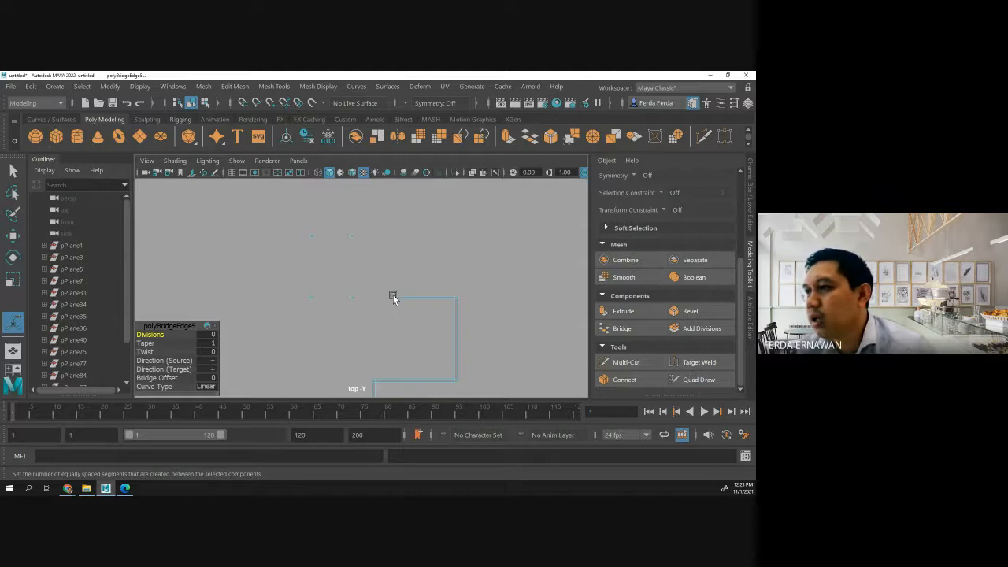
{"action": "left_click", "coordinate": [393, 297]}
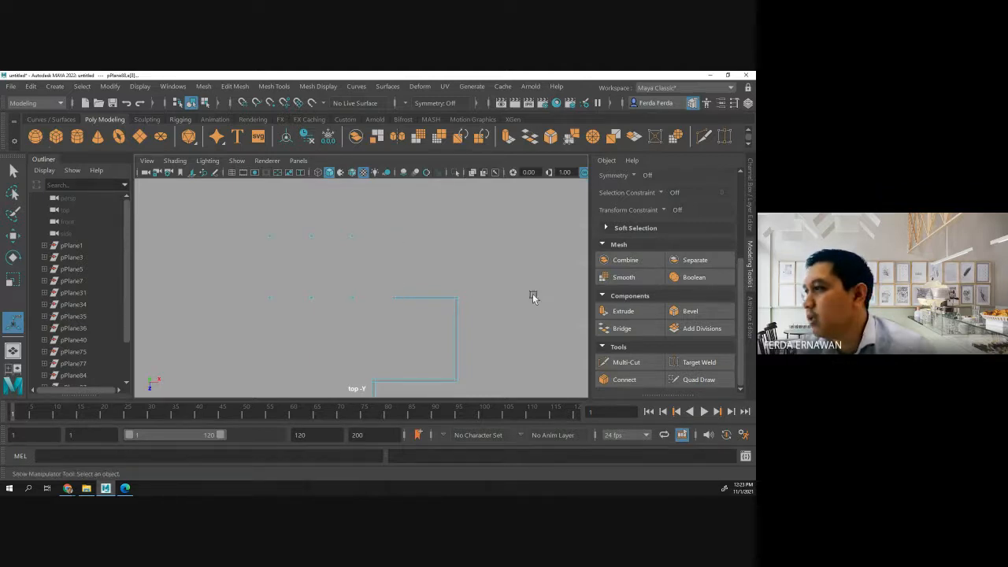
{"action": "left_click", "coordinate": [633, 329]}
{"action": "left_click", "coordinate": [393, 238]}
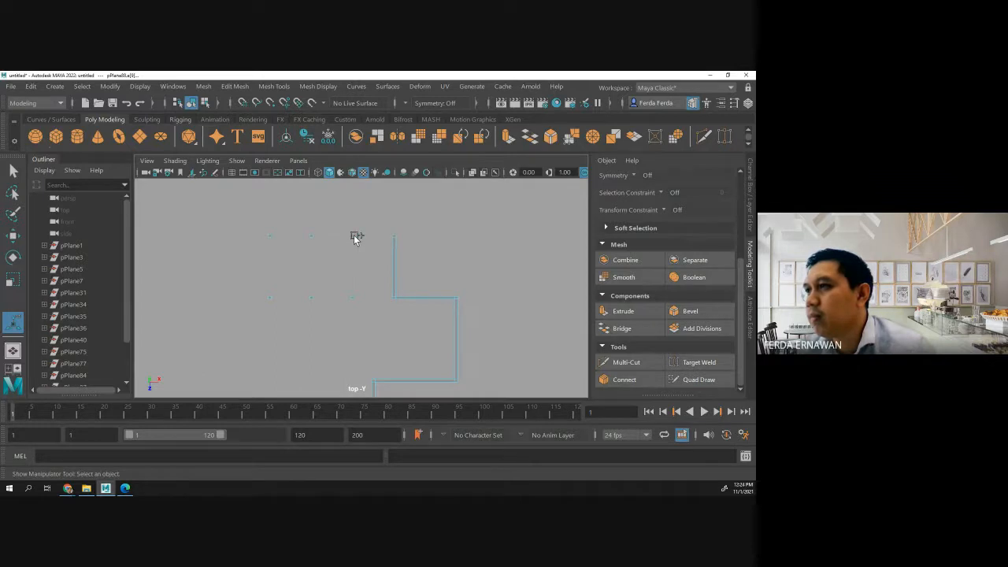
{"action": "left_click", "coordinate": [621, 328]}
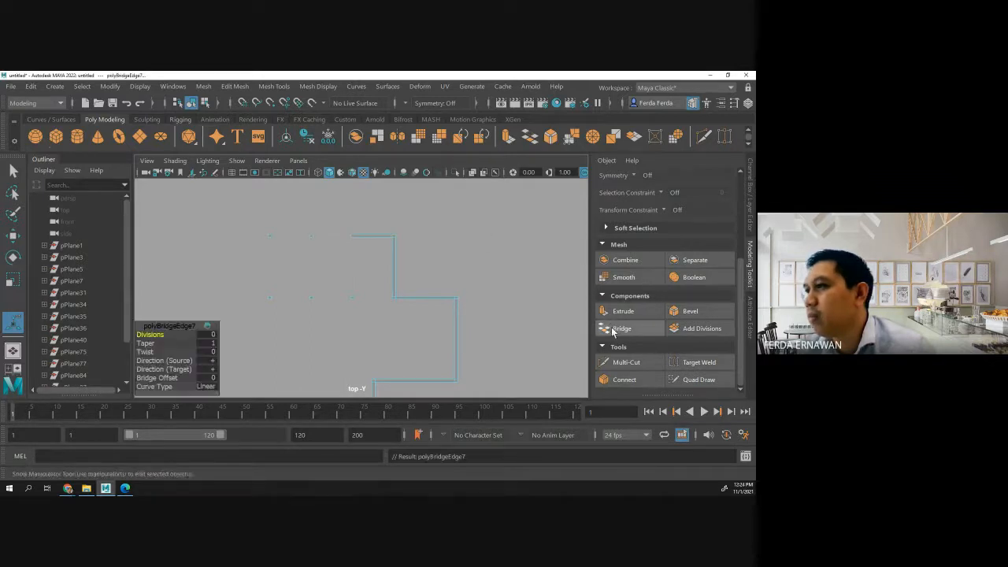
Bridge the left edge of the junction below the uppermost corner to the neighbouring plane on its left.
{"action": "left_click", "coordinate": [391, 300]}
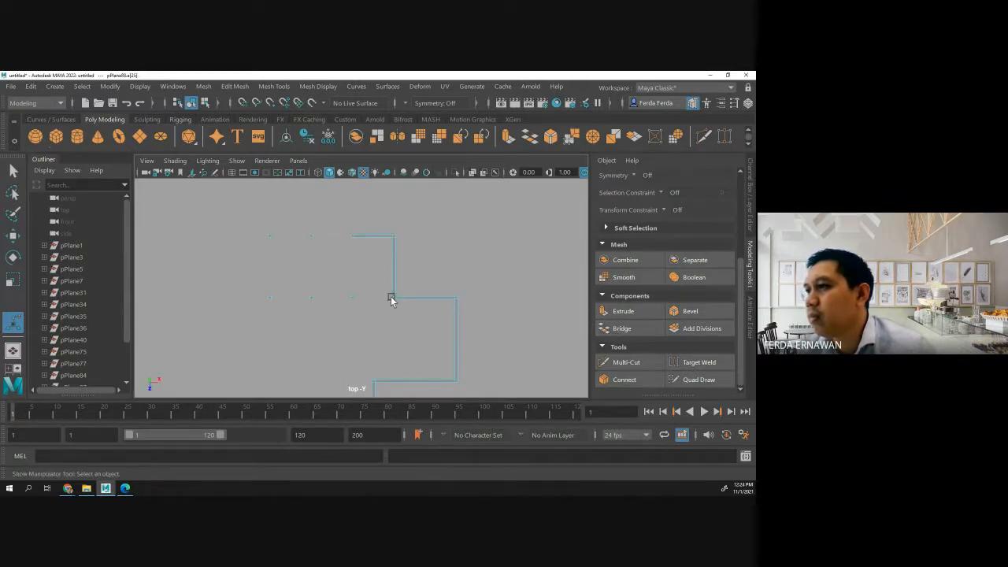
{"action": "left_click", "coordinate": [354, 297], "text": "shift"}
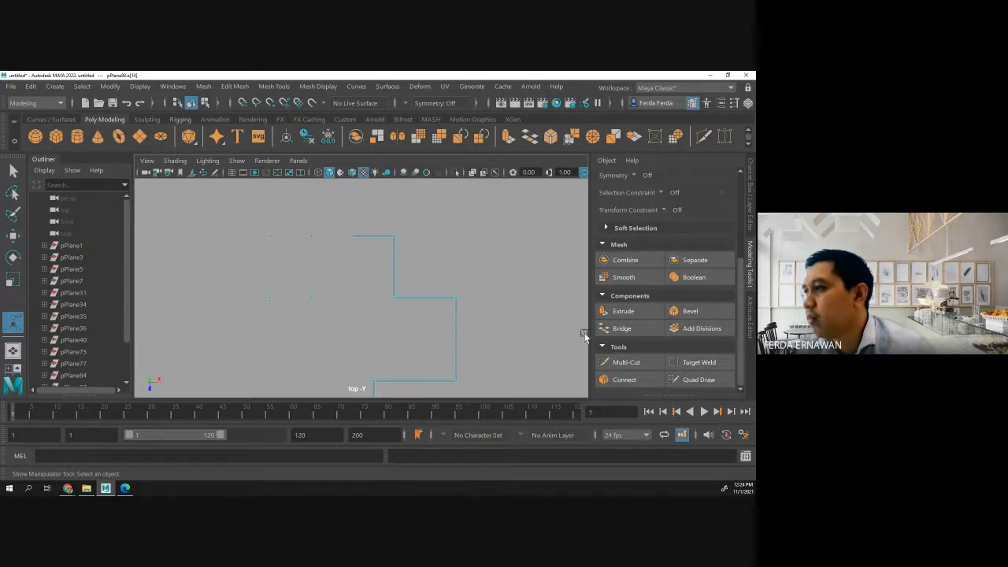
{"action": "left_click", "coordinate": [624, 331]}
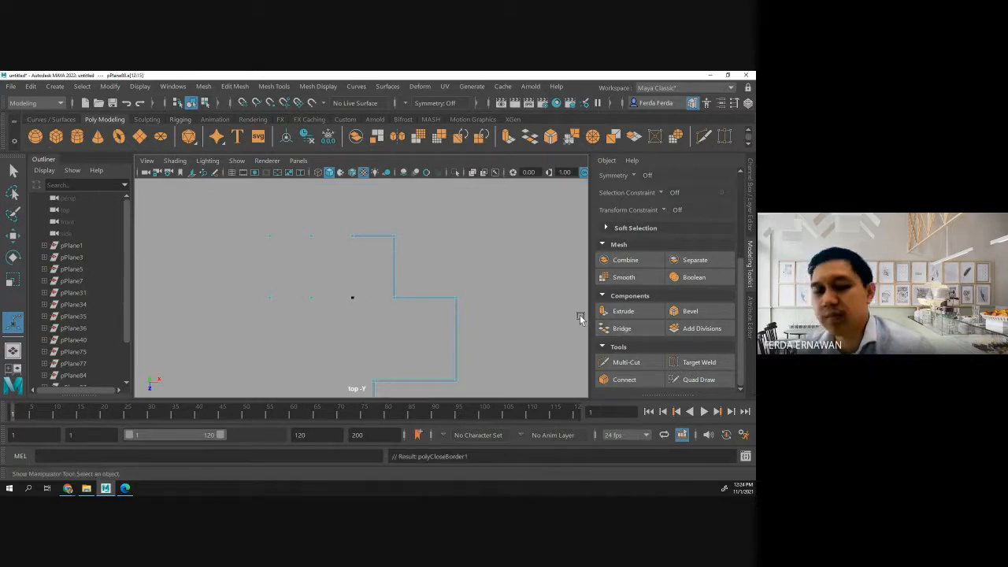
{"action": "key", "text": "ctrl+z"}
{"action": "left_click", "coordinate": [391, 297], "text": "shift"}
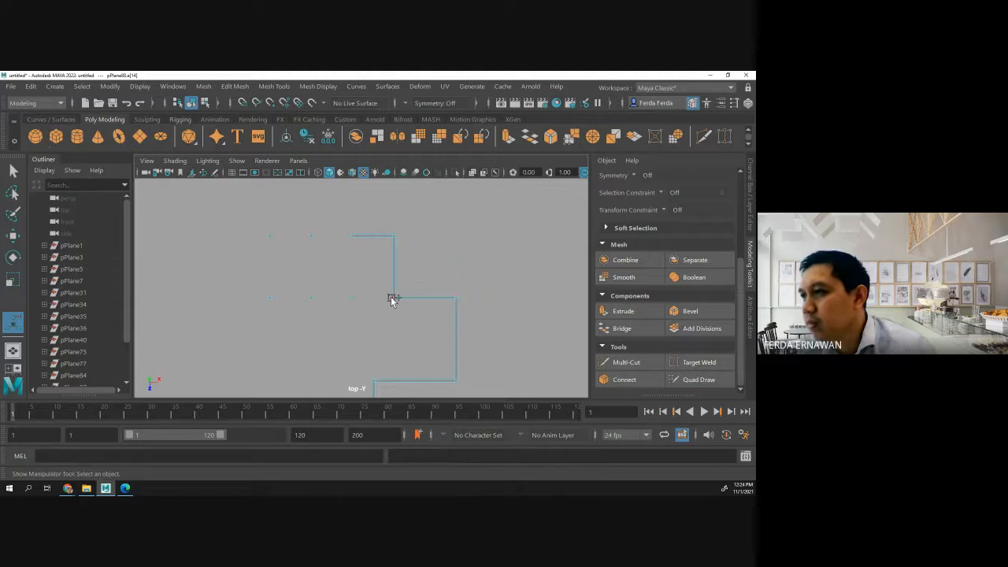
{"action": "left_click", "coordinate": [622, 328]}
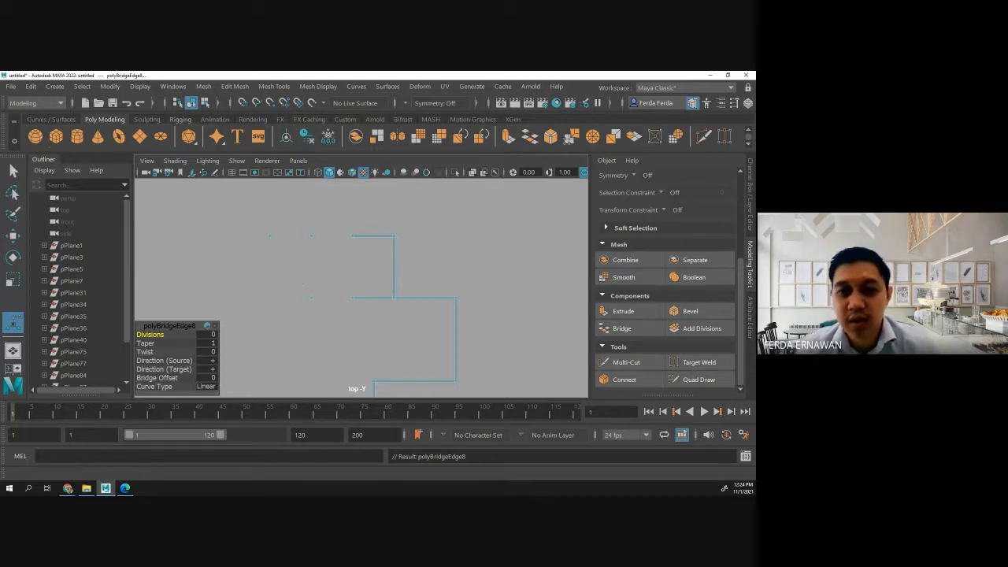
{"action": "left_click", "coordinate": [67, 488]}
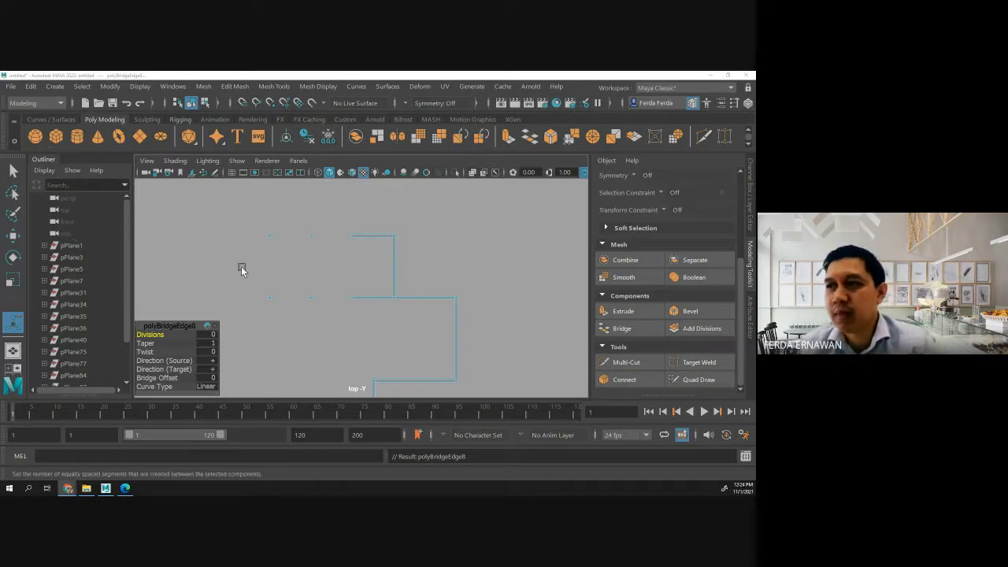
{"action": "left_click", "coordinate": [241, 268]}
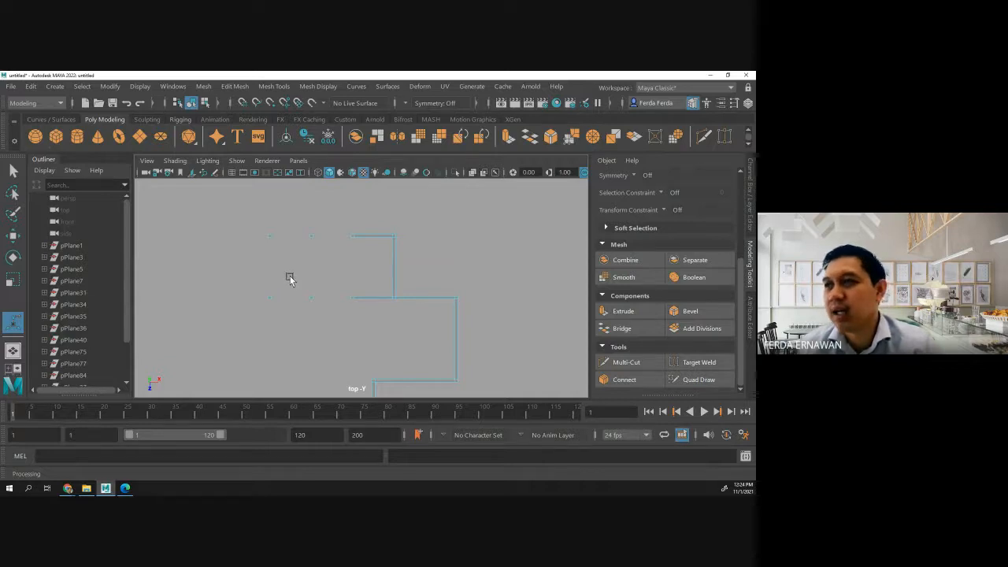
{"action": "left_click_drag", "start_coordinate": [252, 227], "coordinate": [286, 256]}
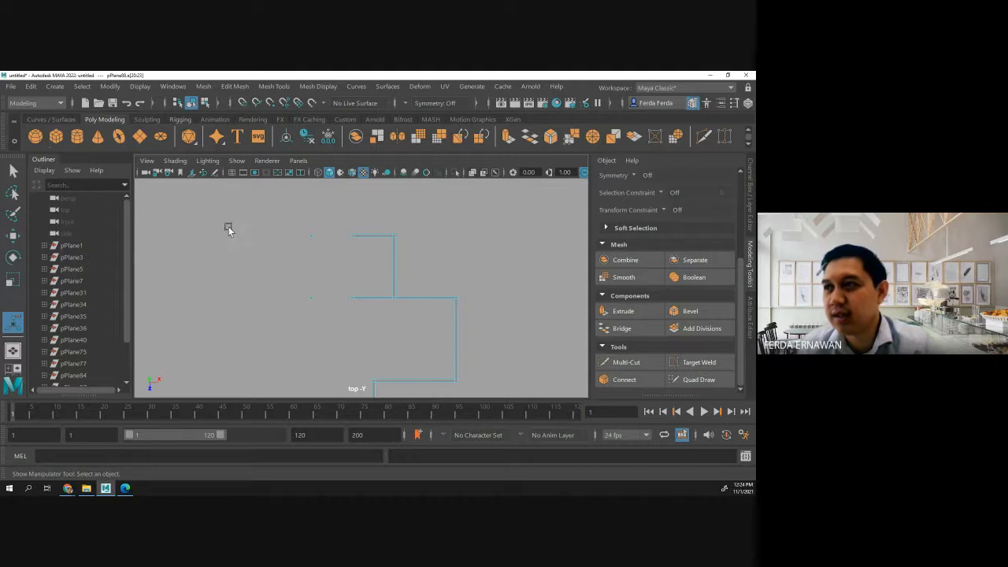
Return the combined mesh from edge selection to object mode and select it as a whole.
{"action": "right_click_drag", "start_coordinate": [270, 238], "coordinate": [333, 148]}
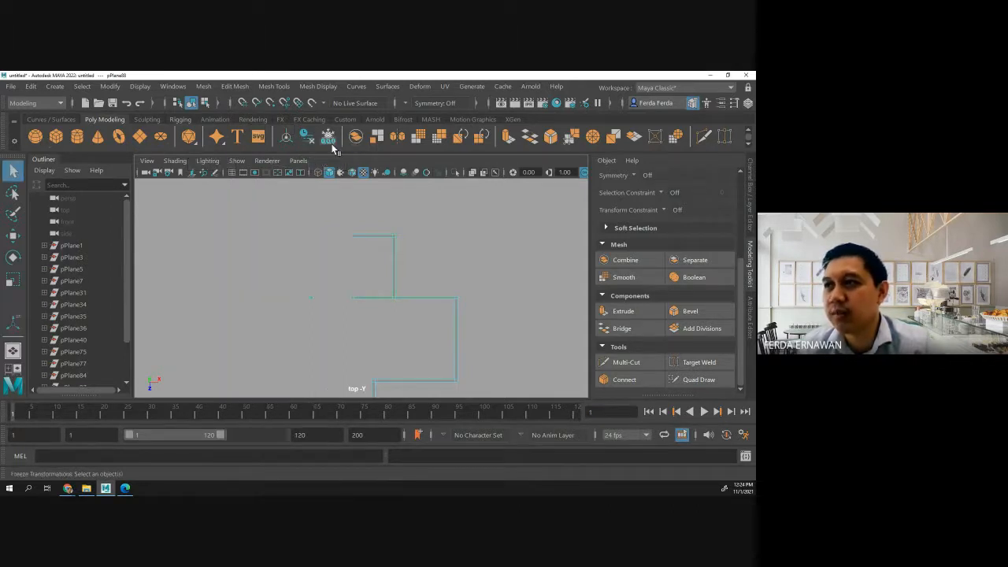
{"action": "left_click", "coordinate": [285, 243]}
{"action": "left_click", "coordinate": [279, 251]}
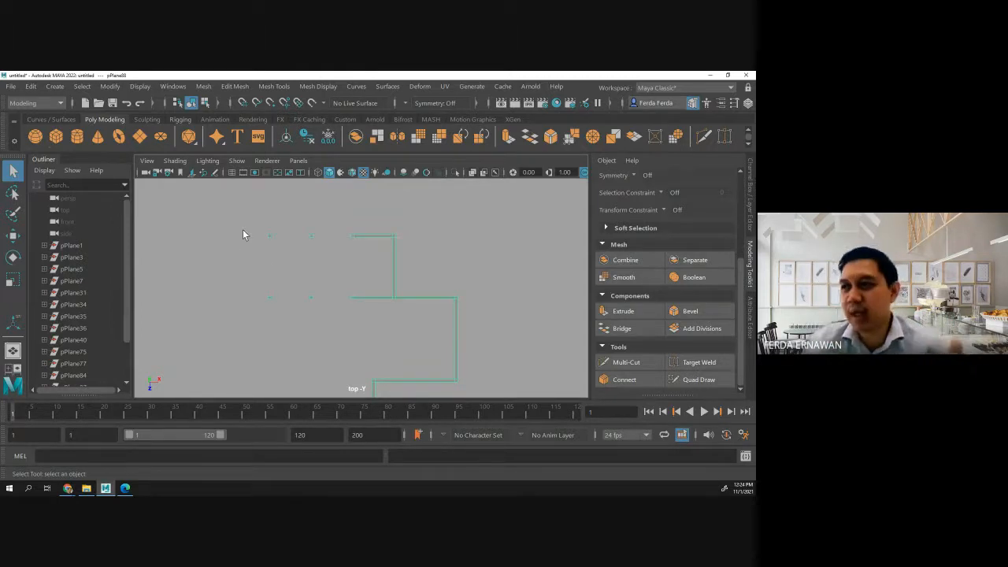
Create a new polygon plane and move it along the X axis to the left of the remaining unbridged planes.
{"action": "key", "text": "ctrl+d"}
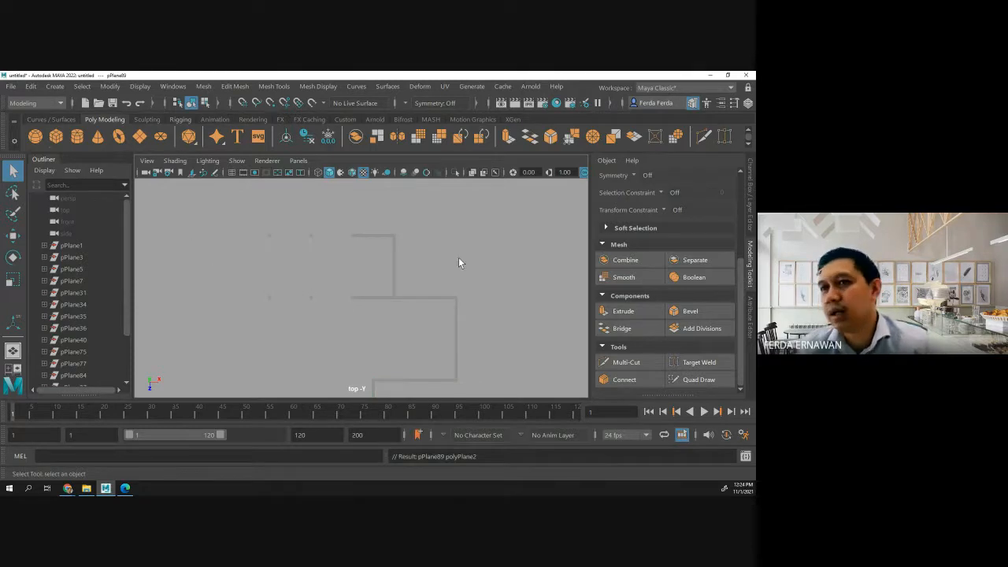
{"action": "scroll", "coordinate": [90, 312], "scroll_direction": "down", "scroll_amount": 2}
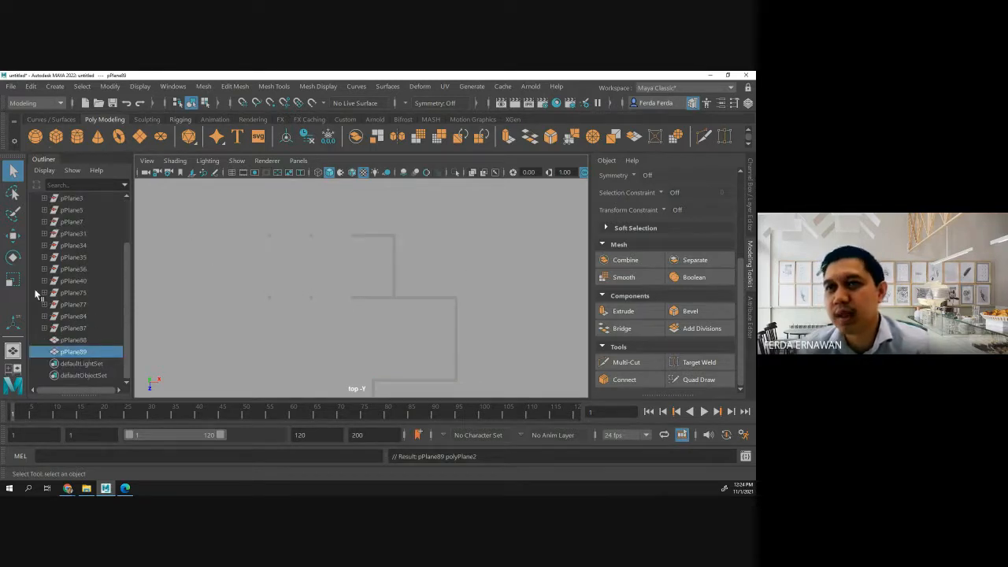
{"action": "left_click", "coordinate": [13, 234]}
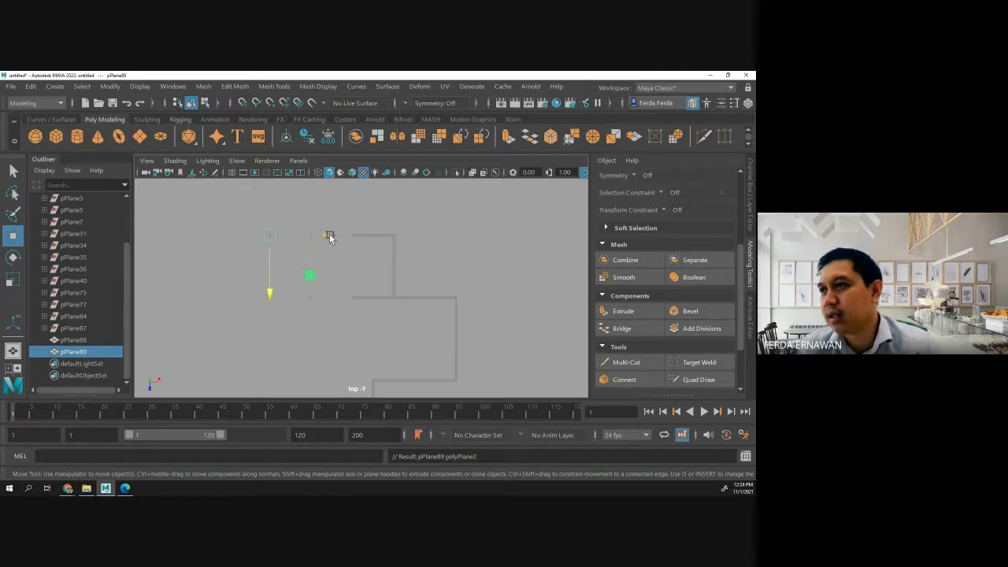
{"action": "left_click_drag", "start_coordinate": [329, 234], "coordinate": [263, 234]}
{"action": "left_click", "coordinate": [220, 290]}
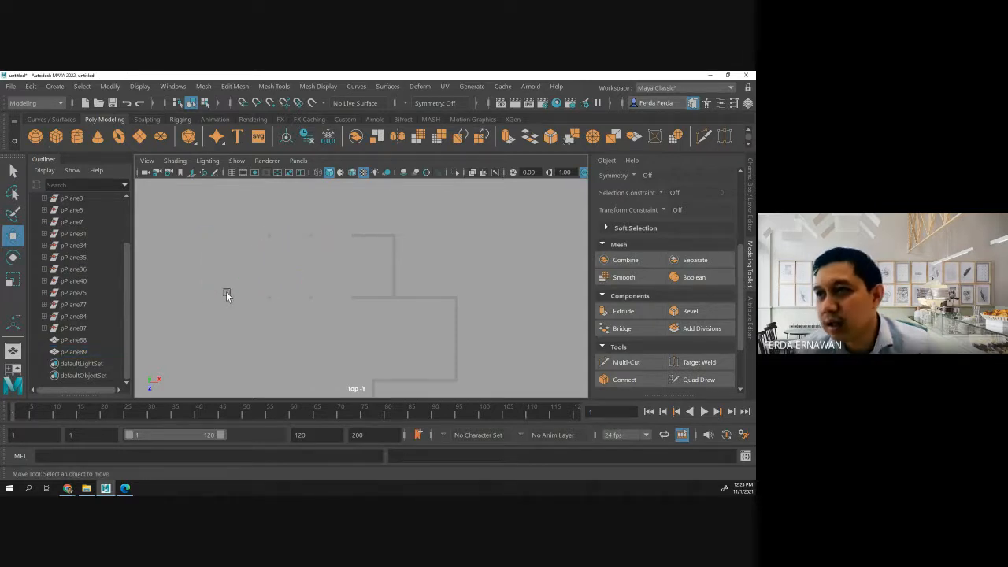
{"action": "left_click_drag", "start_coordinate": [193, 227], "coordinate": [230, 271]}
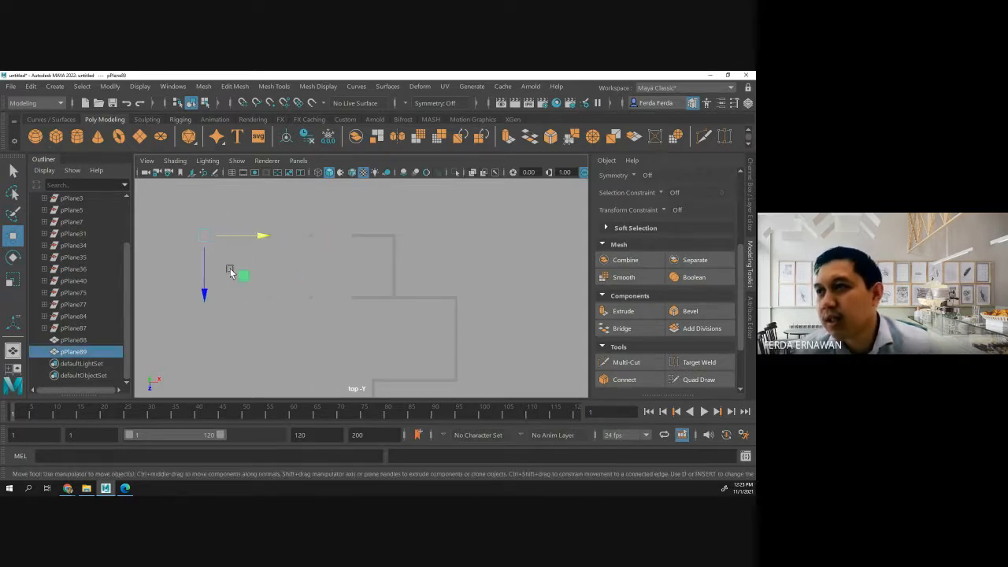
Set the new plane's width and height to 15 and both its width and height subdivisions to 1.
{"action": "left_click", "coordinate": [750, 218]}
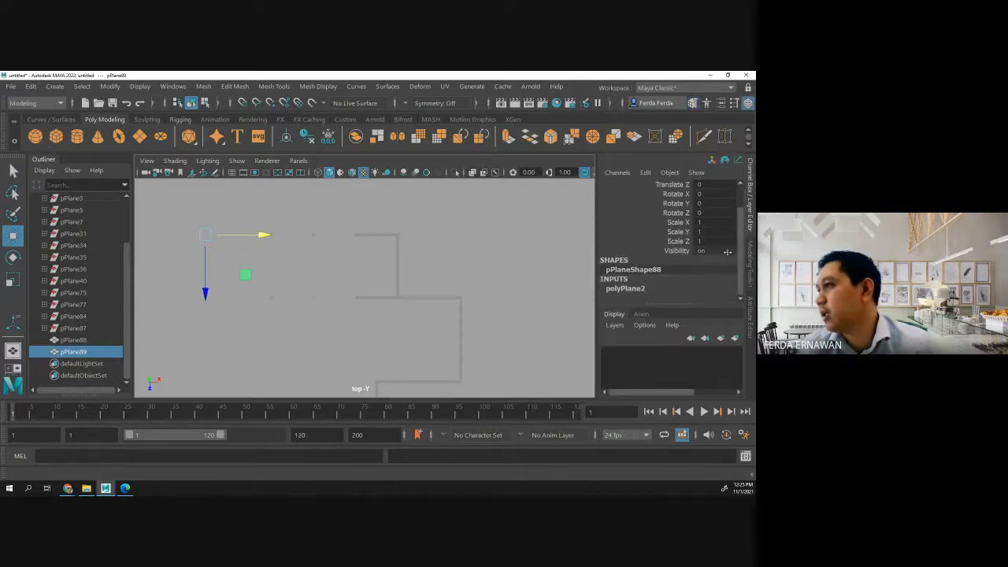
{"action": "left_click", "coordinate": [629, 289]}
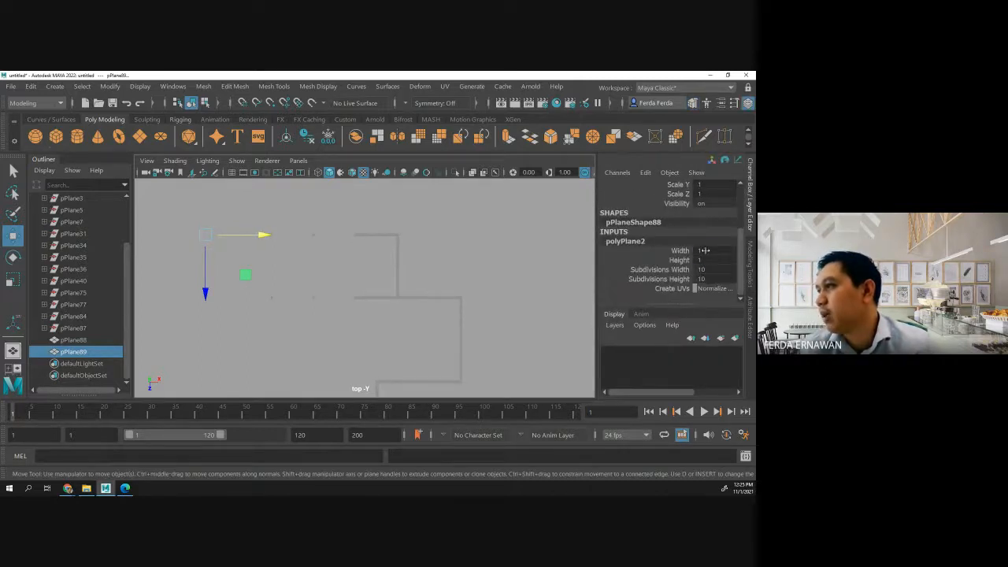
{"action": "left_click_drag", "start_coordinate": [704, 250], "coordinate": [708, 281]}
{"action": "key", "text": "Return"}
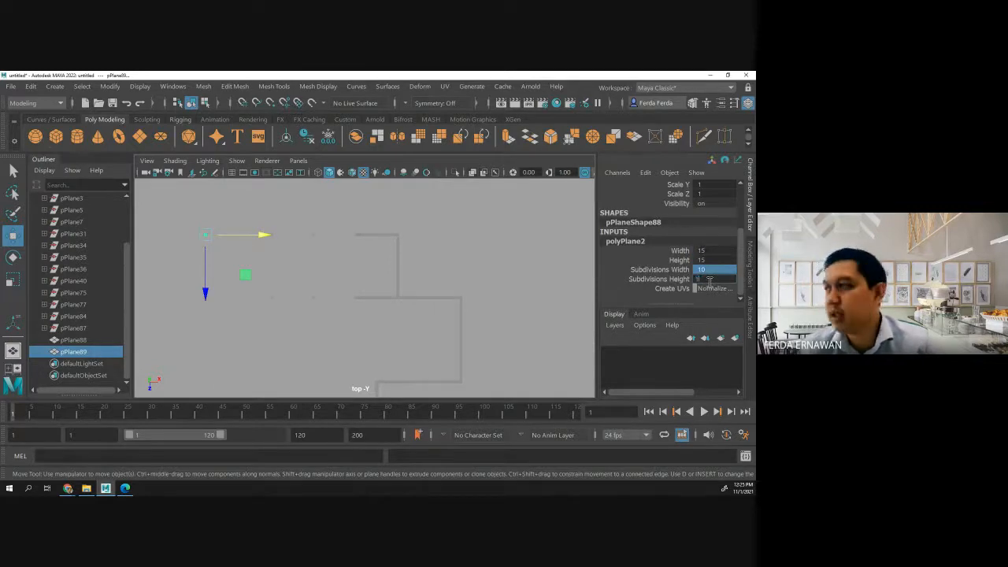
{"action": "key", "text": "Return"}
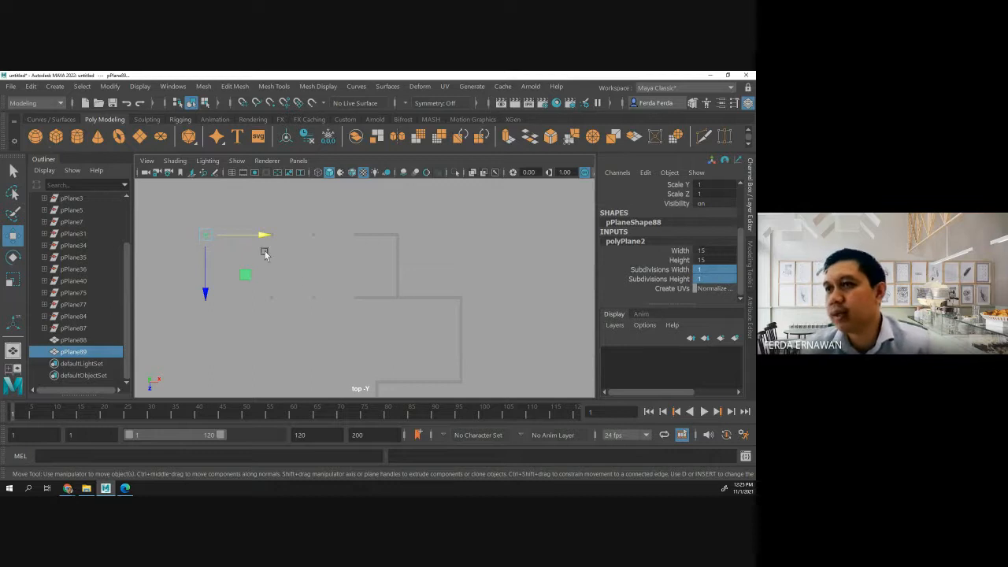
Duplicate the small plane and move the copy along the Z axis to a Translate Z of about 101.7.
{"action": "left_click", "coordinate": [241, 252]}
{"action": "left_click_drag", "start_coordinate": [198, 226], "coordinate": [229, 254]}
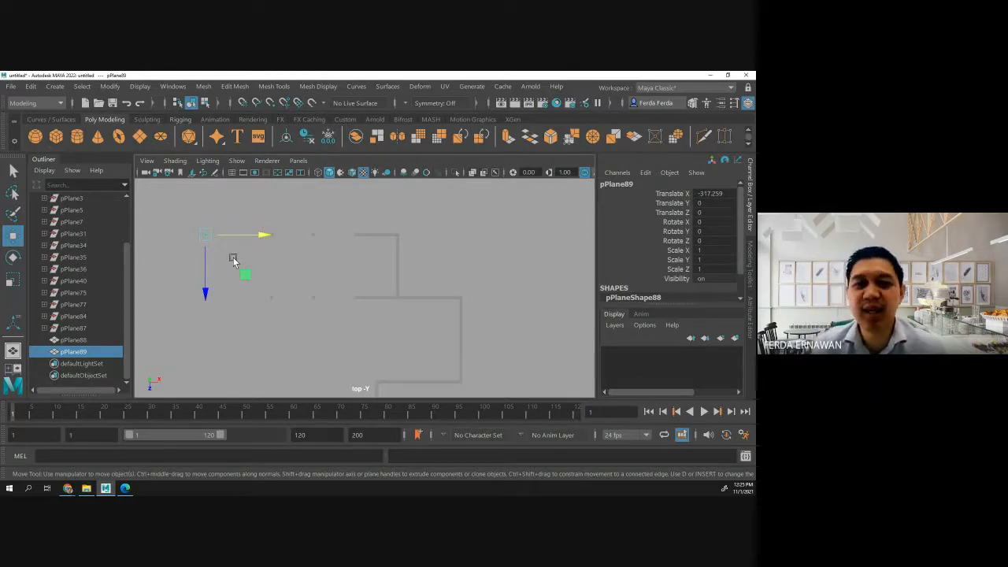
{"action": "left_click", "coordinate": [171, 221]}
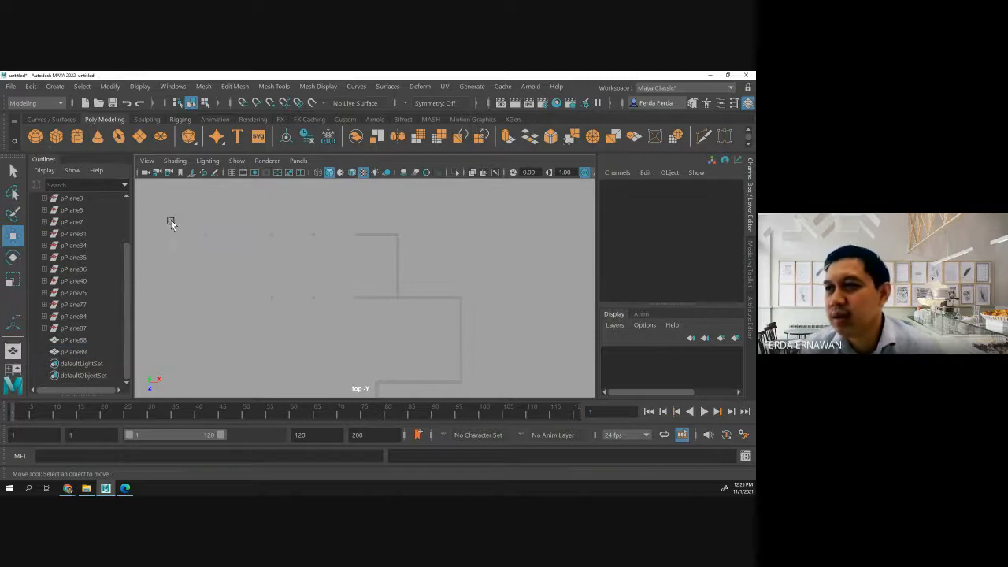
{"action": "left_click_drag", "start_coordinate": [229, 263], "coordinate": [226, 265]}
{"action": "left_click_drag", "start_coordinate": [184, 209], "coordinate": [225, 253]}
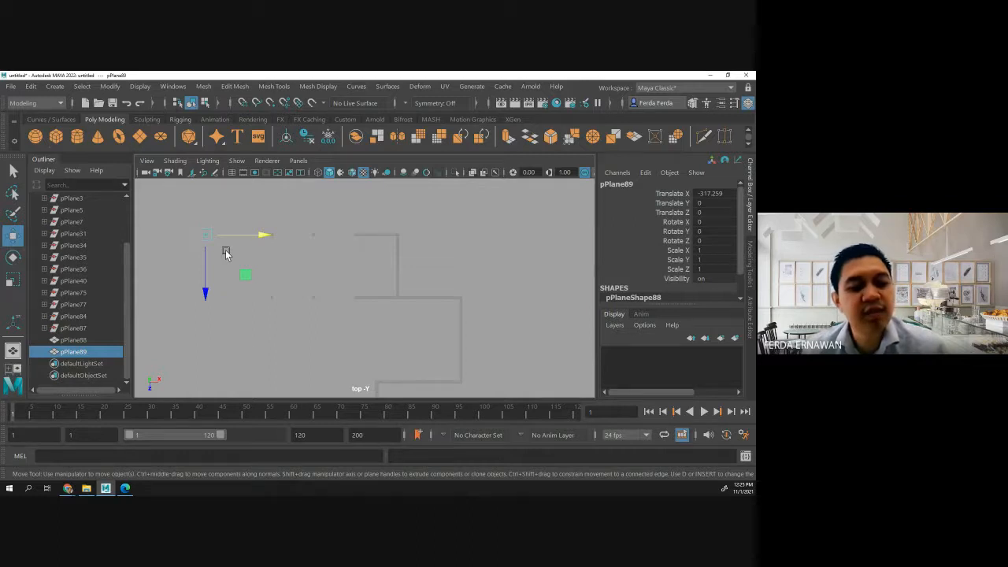
{"action": "key", "text": "ctrl+d"}
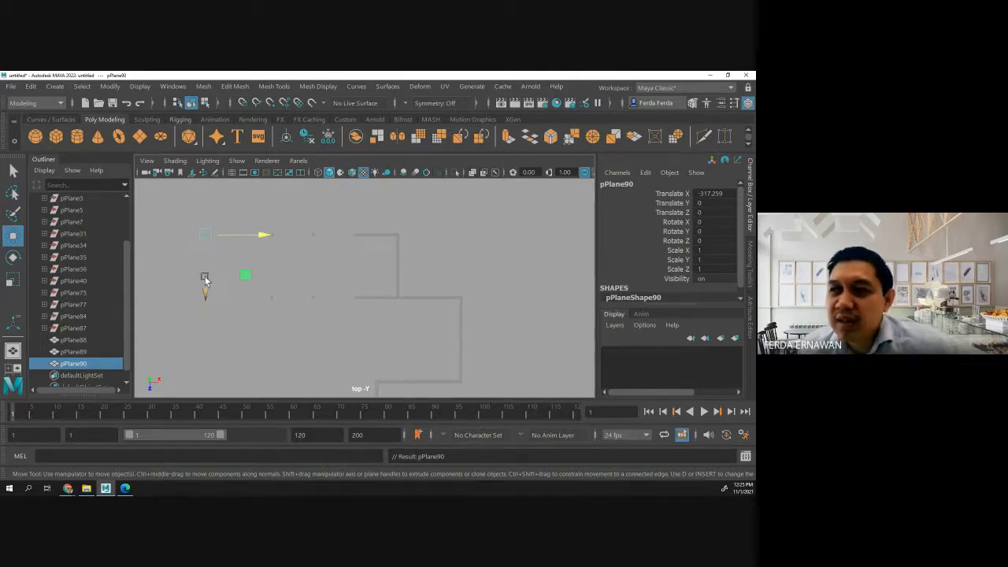
{"action": "left_click_drag", "start_coordinate": [204, 280], "coordinate": [195, 316]}
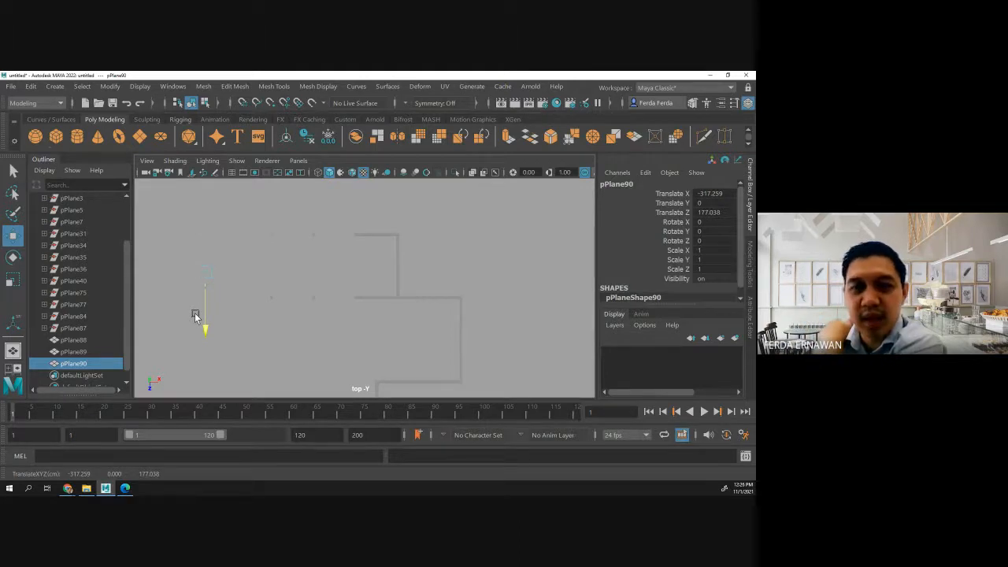
{"action": "left_click_drag", "start_coordinate": [194, 312], "coordinate": [190, 301]}
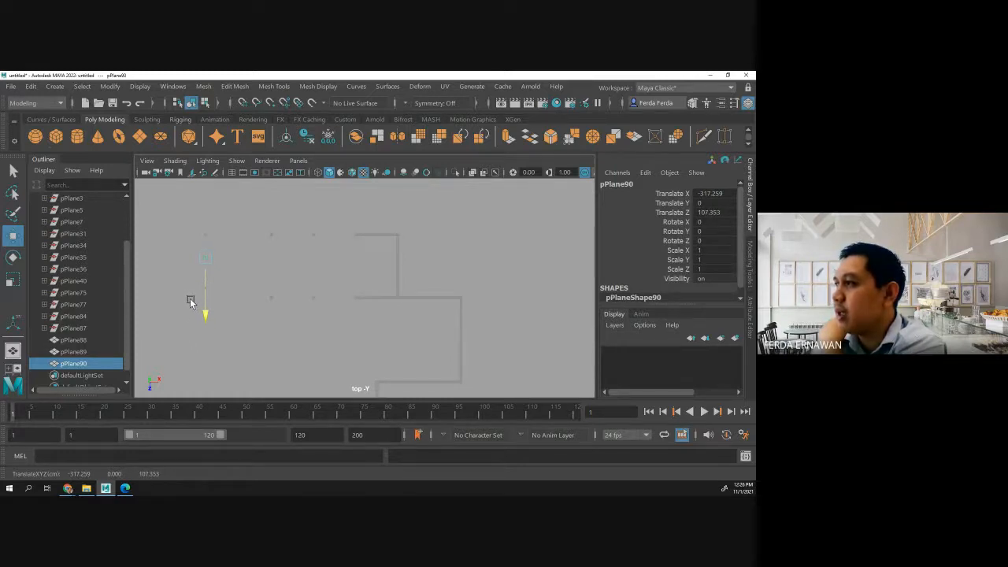
{"action": "left_click_drag", "start_coordinate": [189, 299], "coordinate": [189, 300]}
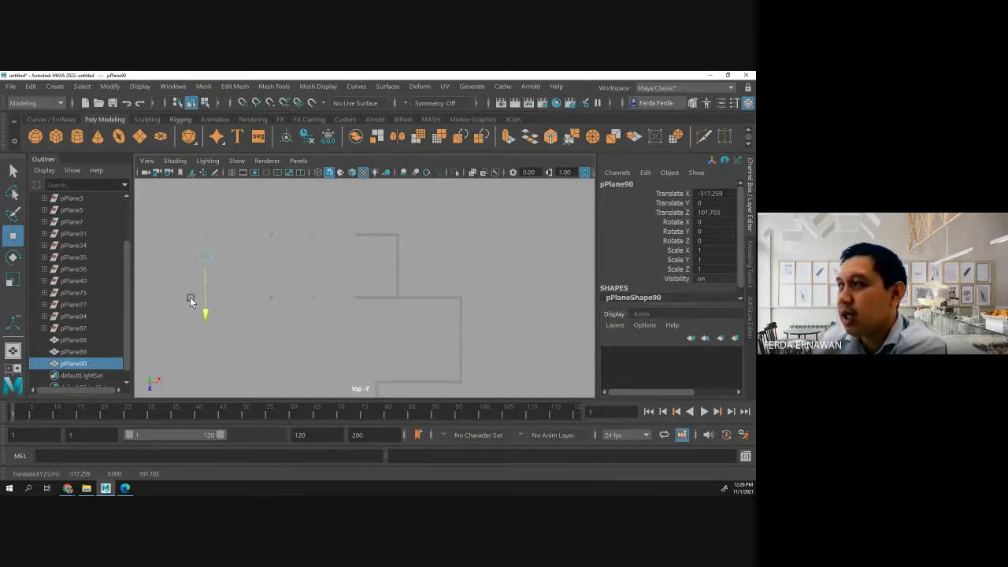
{"action": "key", "text": "ctrl+z"}
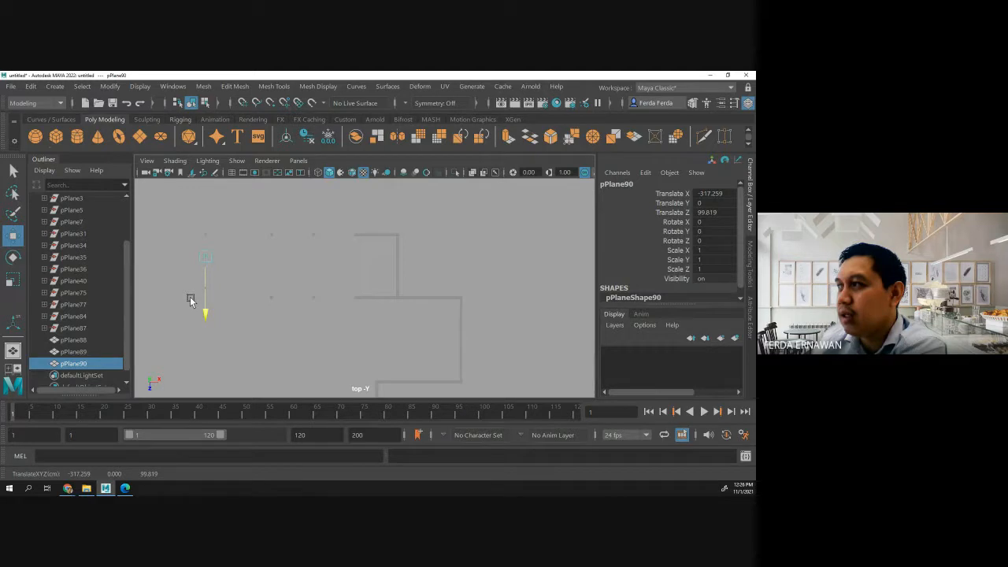
{"action": "left_click_drag", "start_coordinate": [190, 297], "coordinate": [190, 300]}
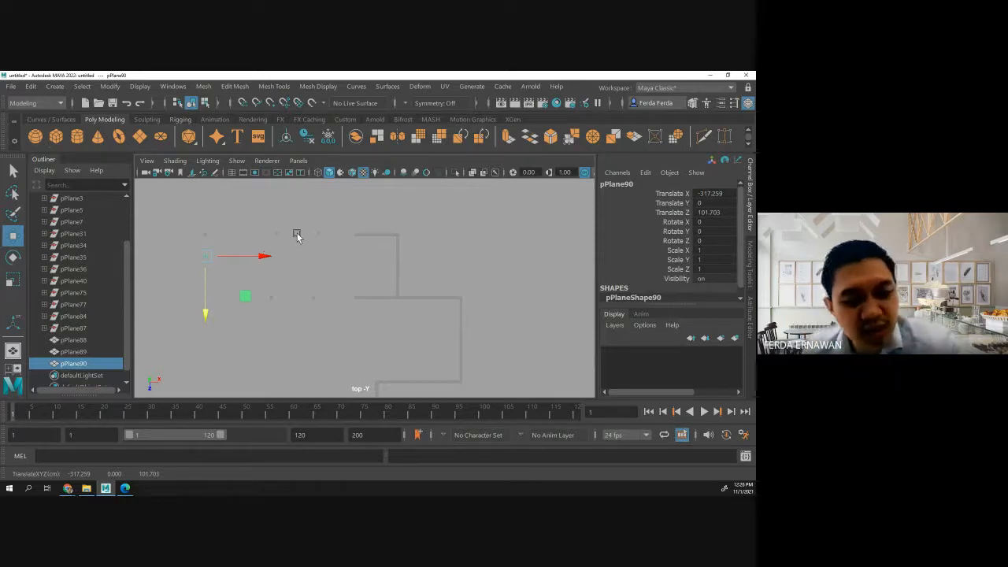
Repeat the duplicate with its transform seven times to continue the evenly spaced column of planes along Z.
{"action": "key", "text": "shift+d"}
{"action": "key", "text": "shift+d"}
{"action": "key", "text": "shift+d"}
{"action": "key", "text": "shift+d"}
{"action": "key", "text": "shift+d"}
{"action": "key", "text": "shift+d"}
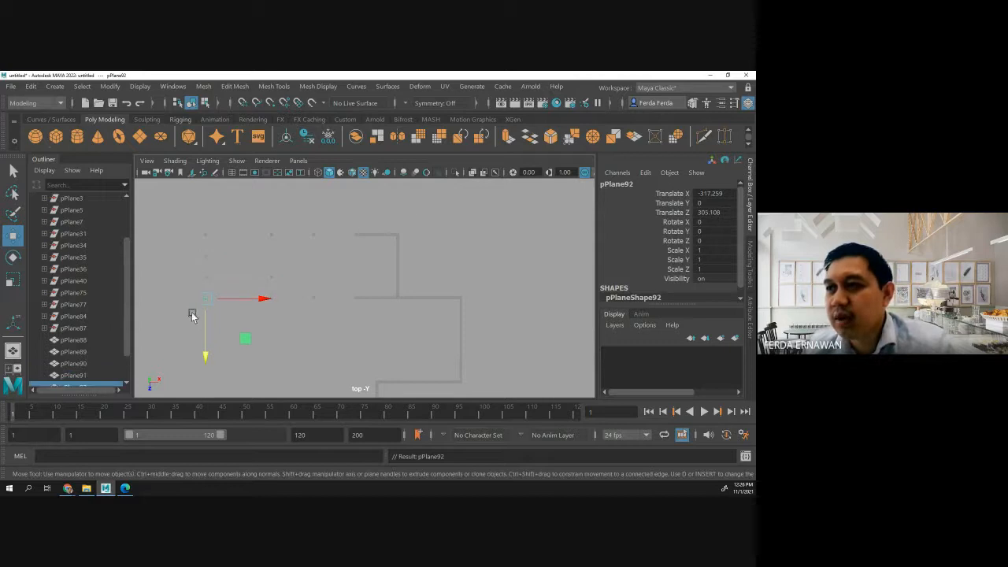
{"action": "key", "text": "shift+d"}
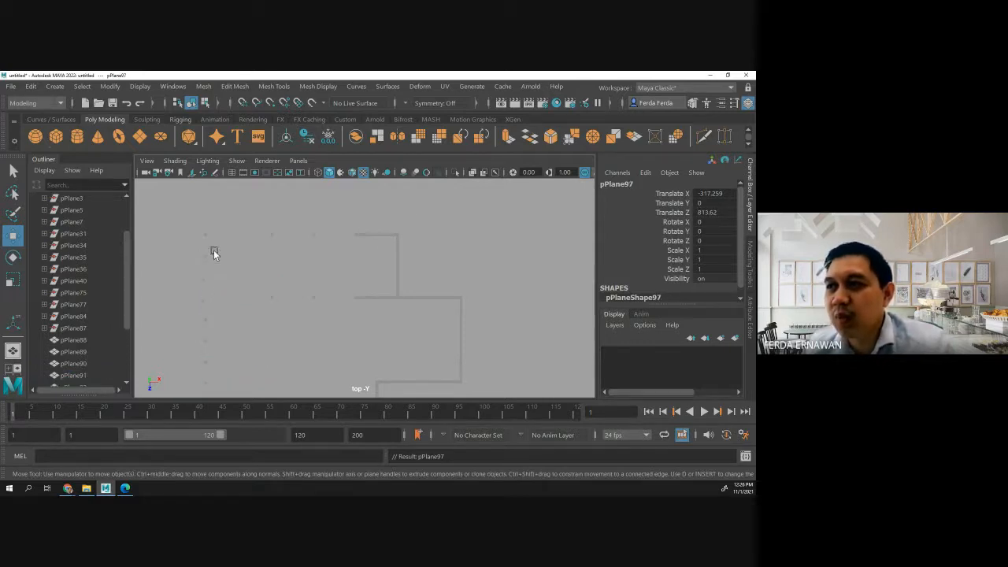
Select the whole column of small planes, duplicate it, and move the copy along X to a Translate X of about -422.6.
{"action": "scroll", "coordinate": [209, 268], "scroll_direction": "down", "scroll_amount": 2}
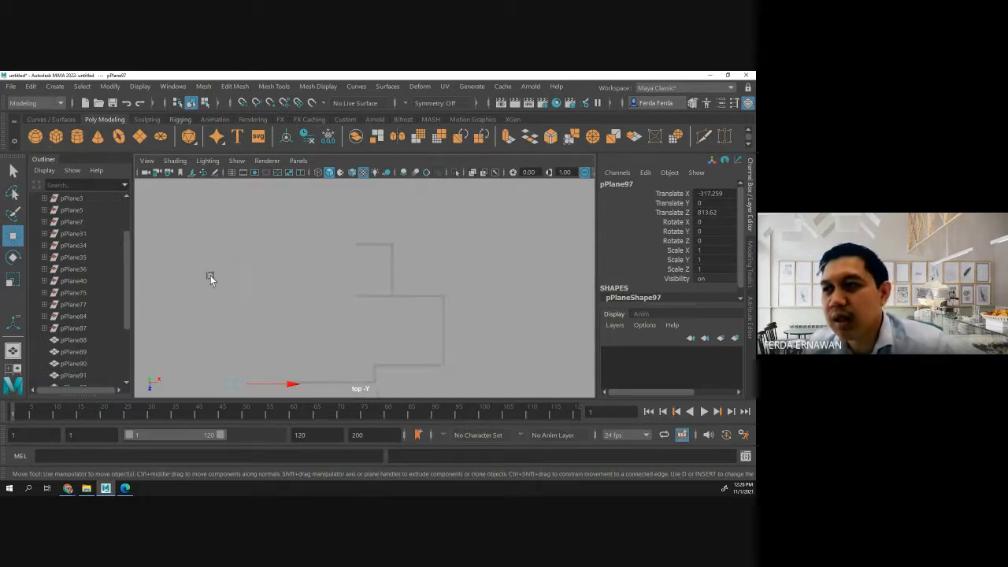
{"action": "left_click", "coordinate": [252, 366]}
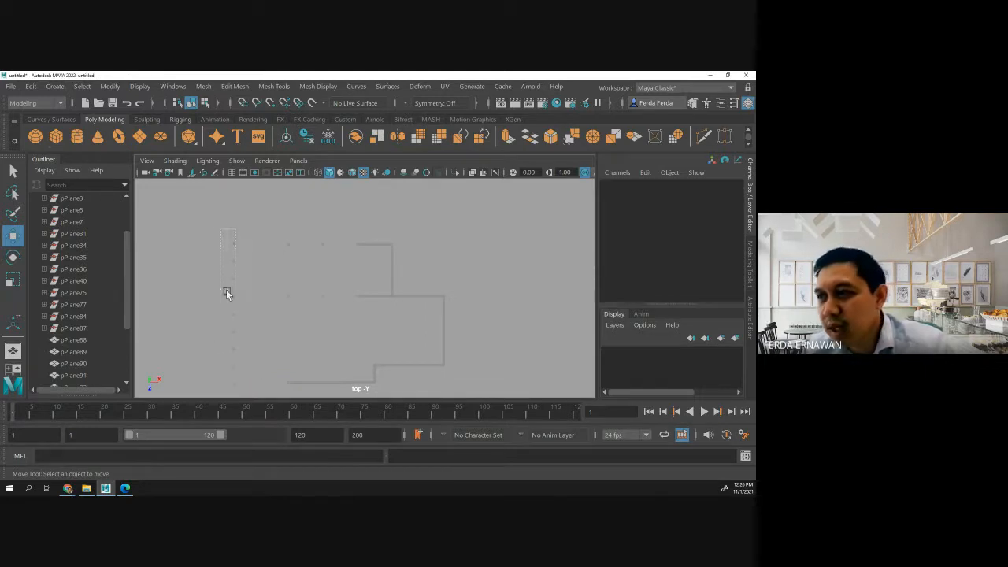
{"action": "left_click_drag", "start_coordinate": [226, 292], "coordinate": [246, 398]}
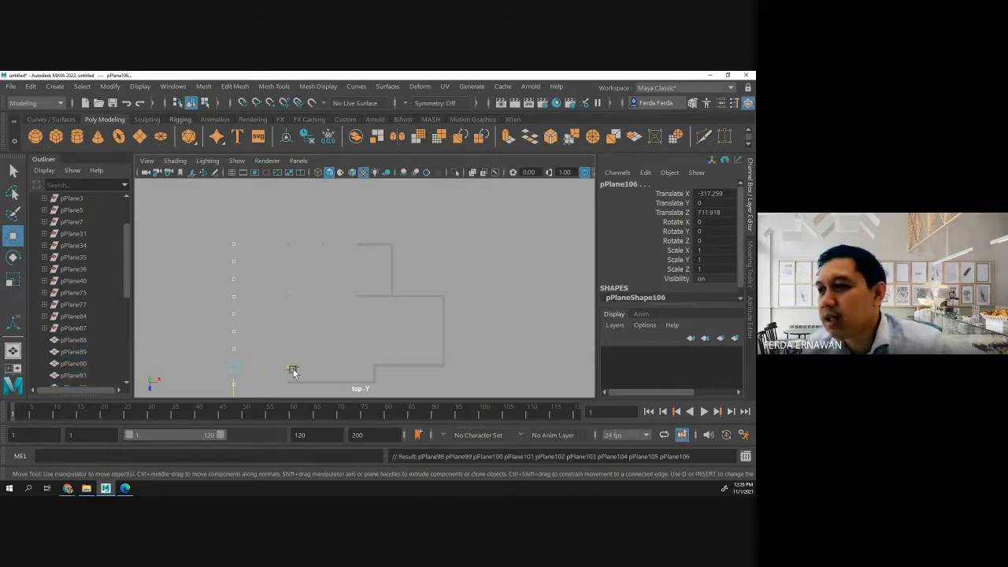
{"action": "left_click_drag", "start_coordinate": [292, 367], "coordinate": [276, 371]}
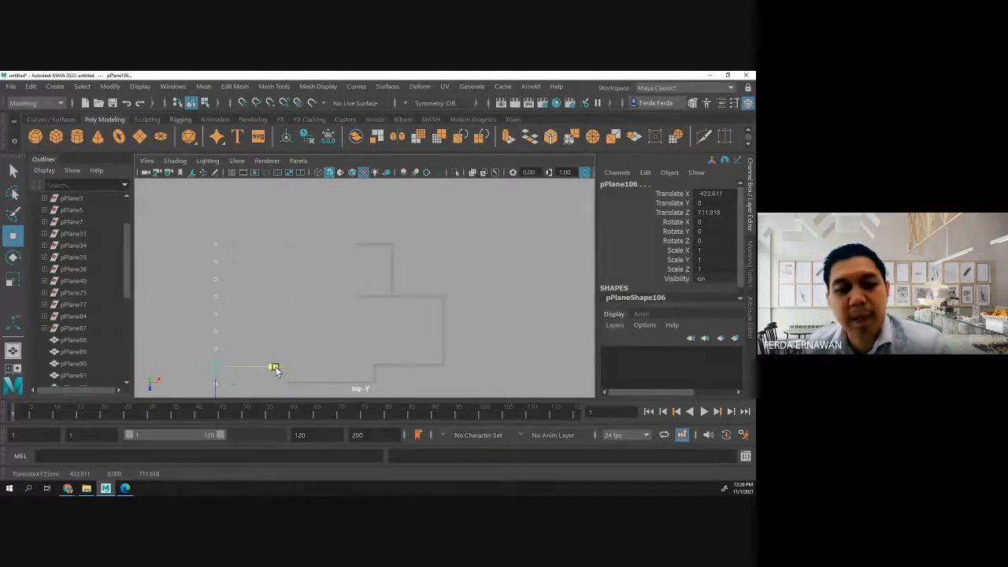
Repeat the column duplicate with its transform four times to build an evenly spaced grid of planes along negative X.
{"action": "key", "text": "shift+d"}
{"action": "key", "text": "shift+d"}
{"action": "key", "text": "shift+d"}
{"action": "key", "text": "shift+d"}
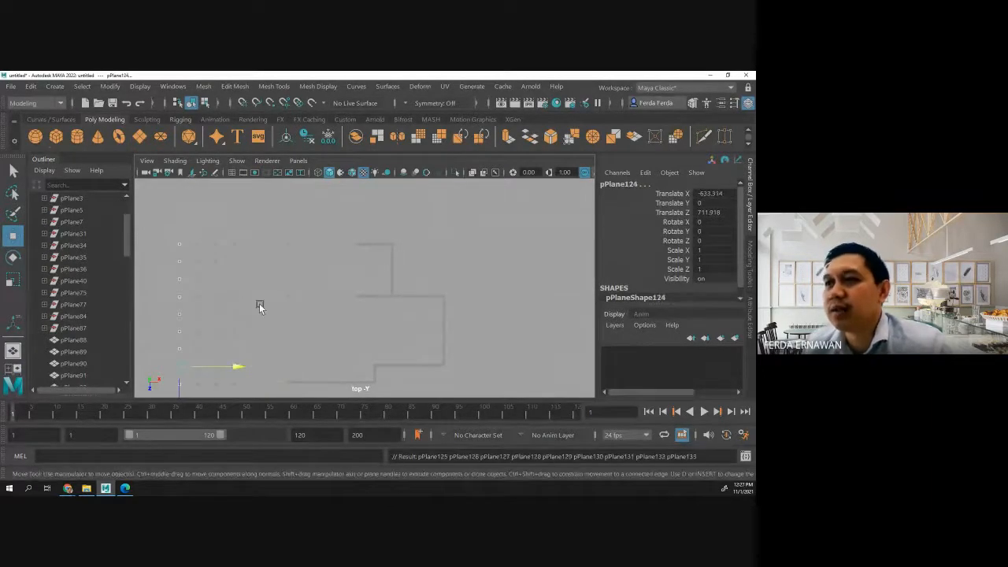
Select the entire grid of duplicated planes beside the wall layout and delete it.
{"action": "scroll", "coordinate": [225, 315], "scroll_direction": "down", "scroll_amount": 1}
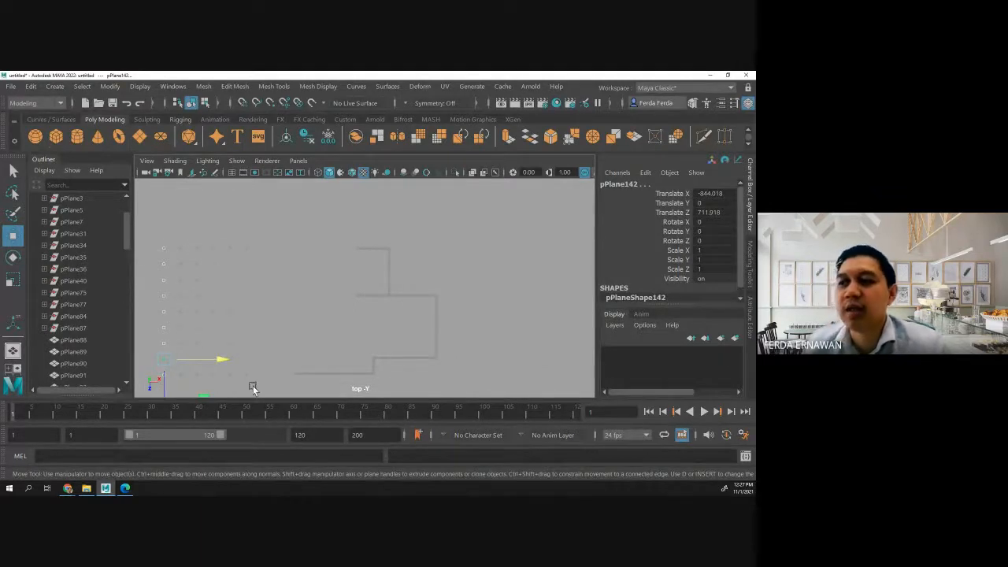
{"action": "left_click_drag", "start_coordinate": [252, 385], "coordinate": [143, 234]}
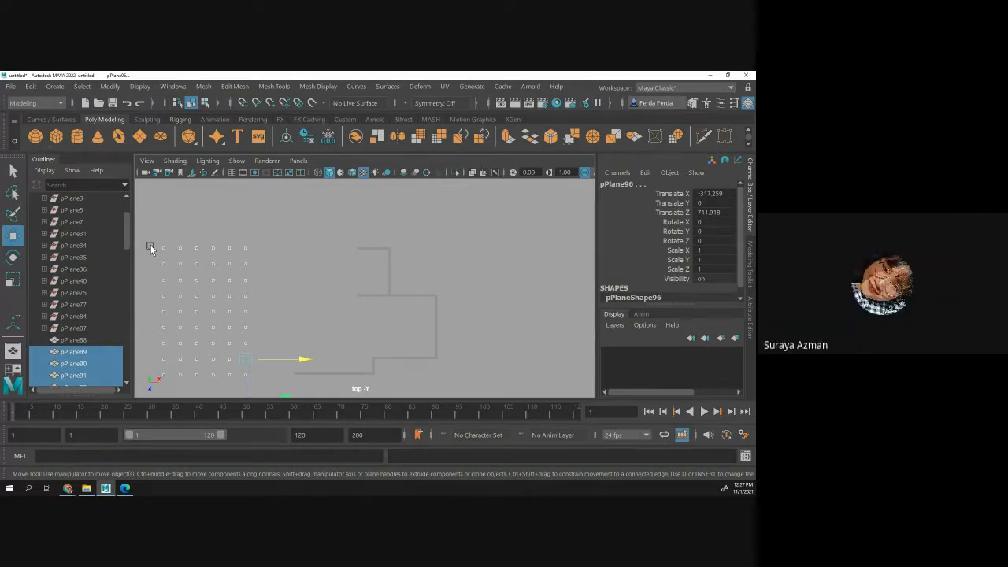
{"action": "key", "text": "Delete"}
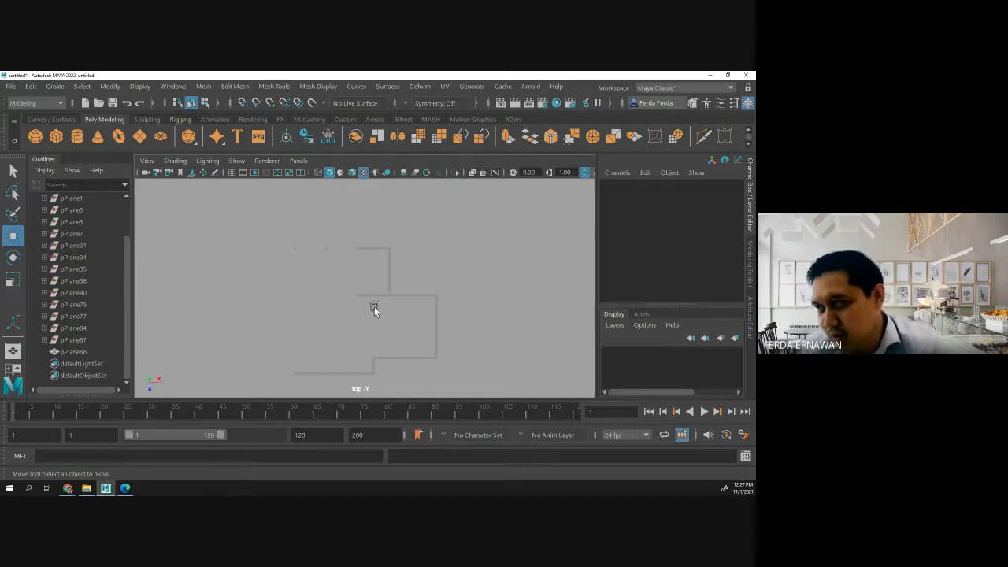
Put the combined wall mesh in edge selection and bridge the facing edges at the left ends of the two upper horizontal strips.
{"action": "left_click", "coordinate": [370, 299]}
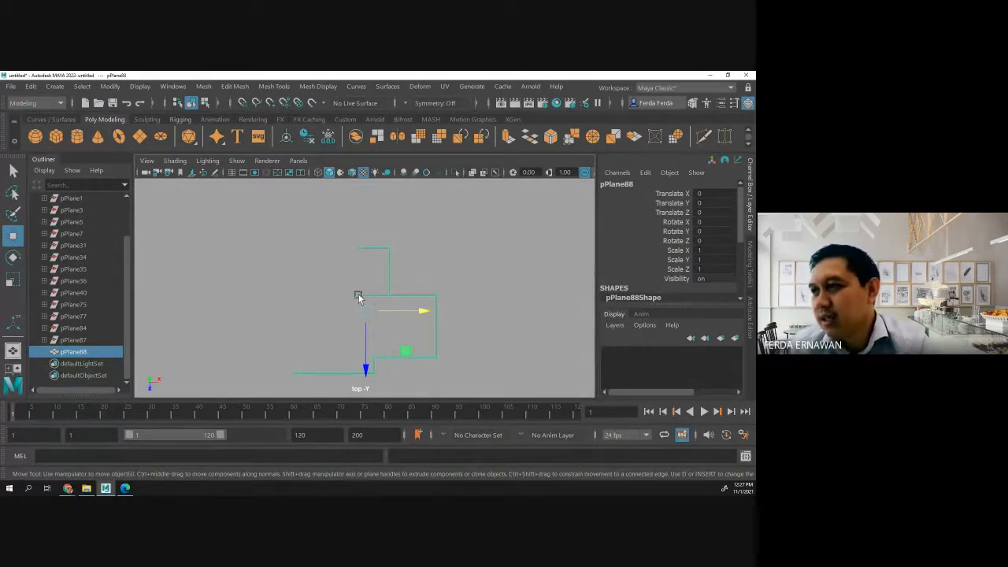
{"action": "right_click_drag", "start_coordinate": [360, 295], "coordinate": [359, 132]}
{"action": "scroll", "coordinate": [362, 317], "scroll_direction": "up", "scroll_amount": 5}
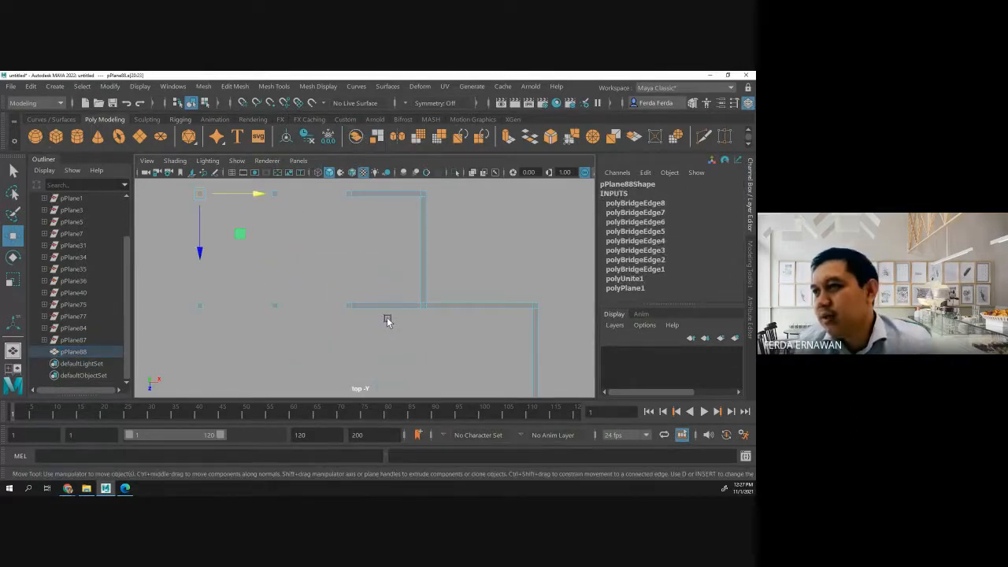
{"action": "left_click", "coordinate": [349, 306]}
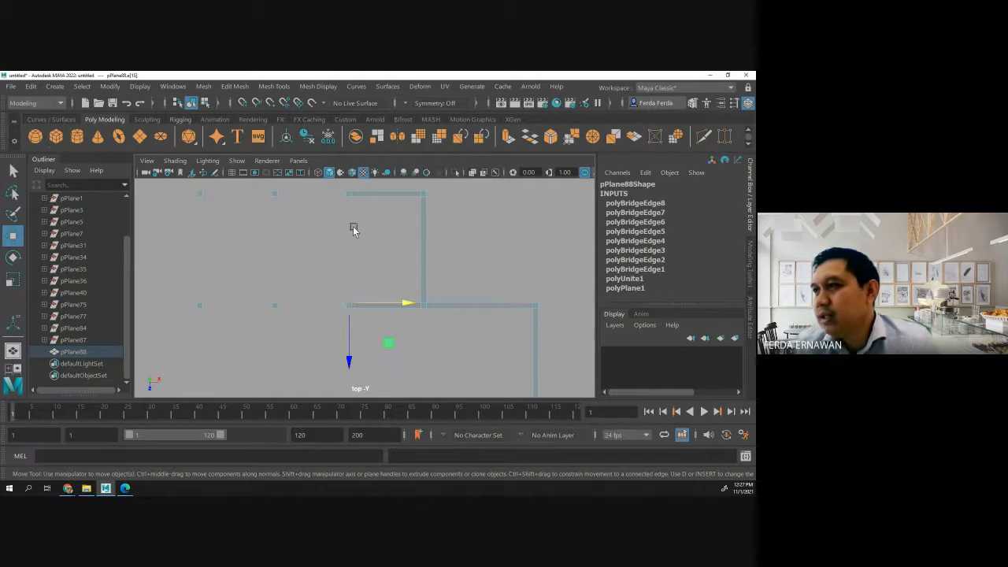
{"action": "left_click", "coordinate": [349, 196], "text": "shift"}
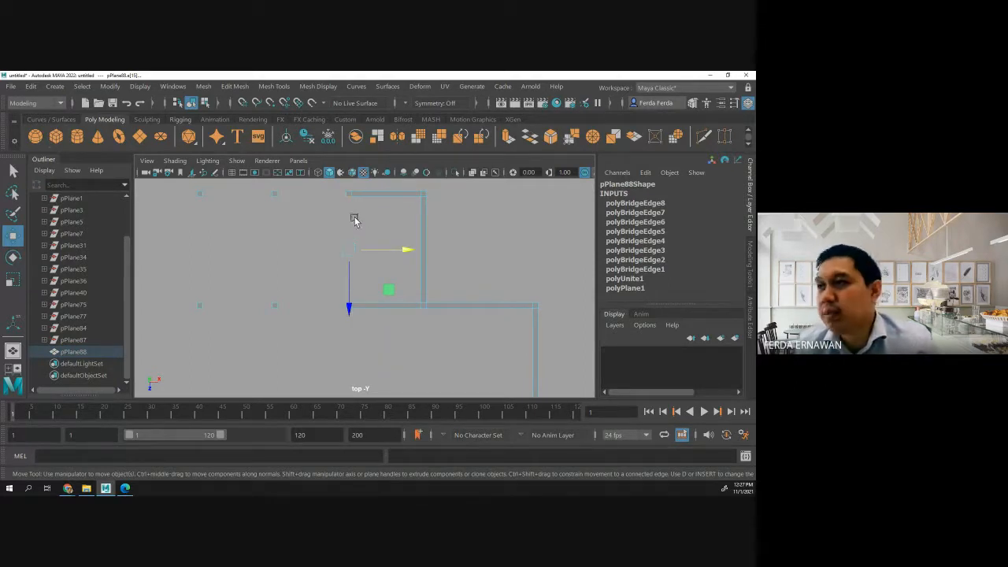
{"action": "left_click", "coordinate": [692, 103]}
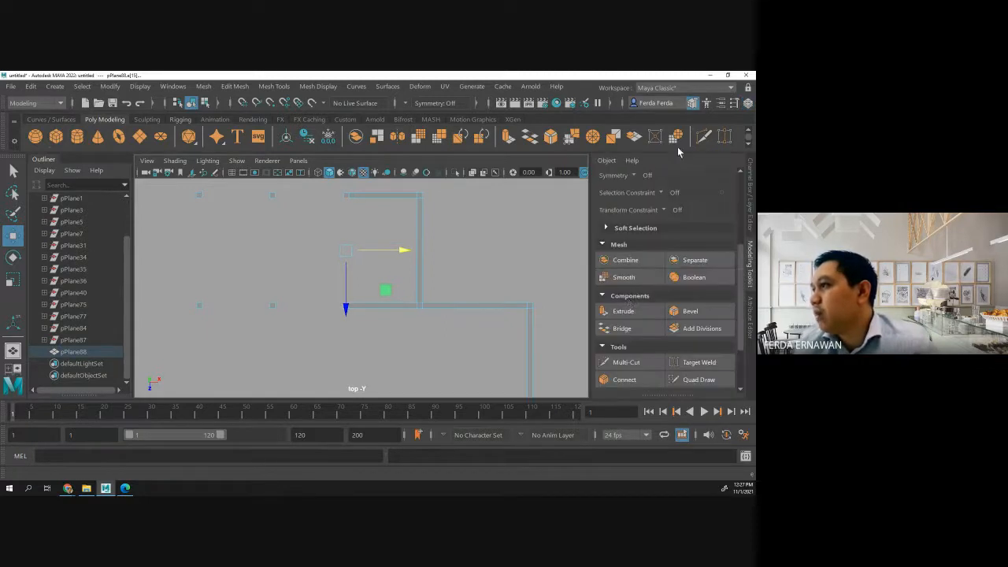
{"action": "left_click", "coordinate": [621, 328]}
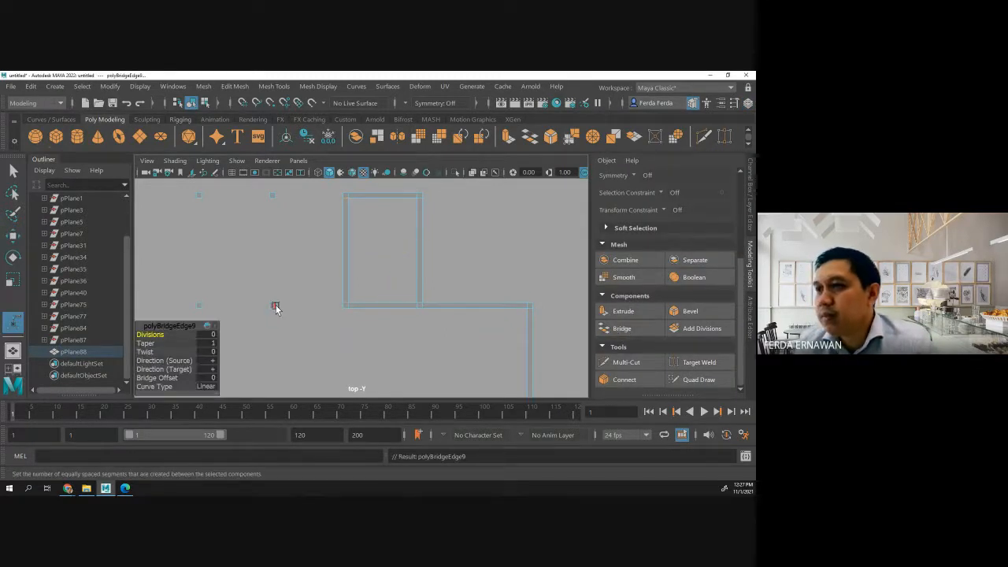
Bridge the lower, left and upper sides between the neighbouring corner planes to close a second rectangle left of the first.
{"action": "key", "text": "t"}
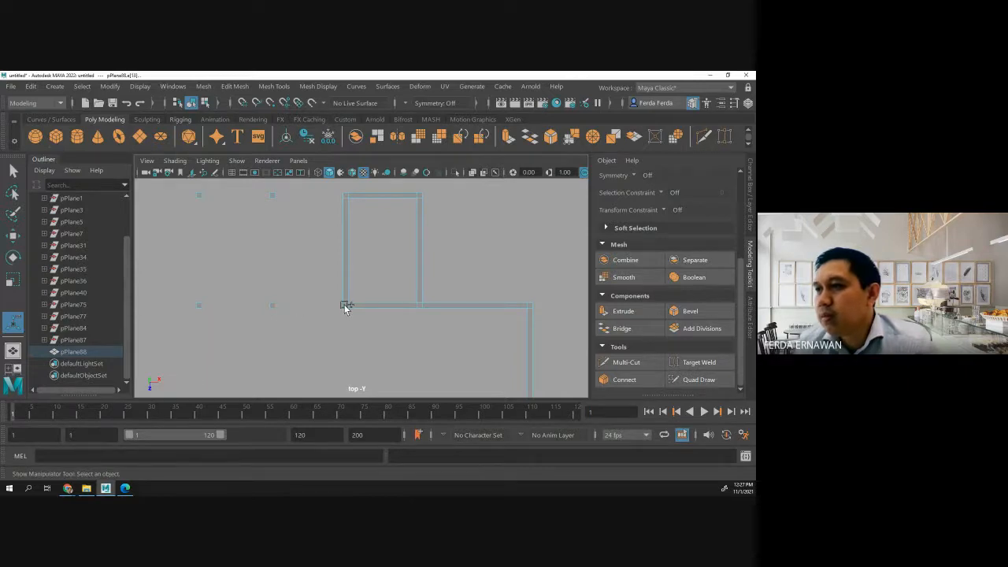
{"action": "left_click", "coordinate": [632, 329]}
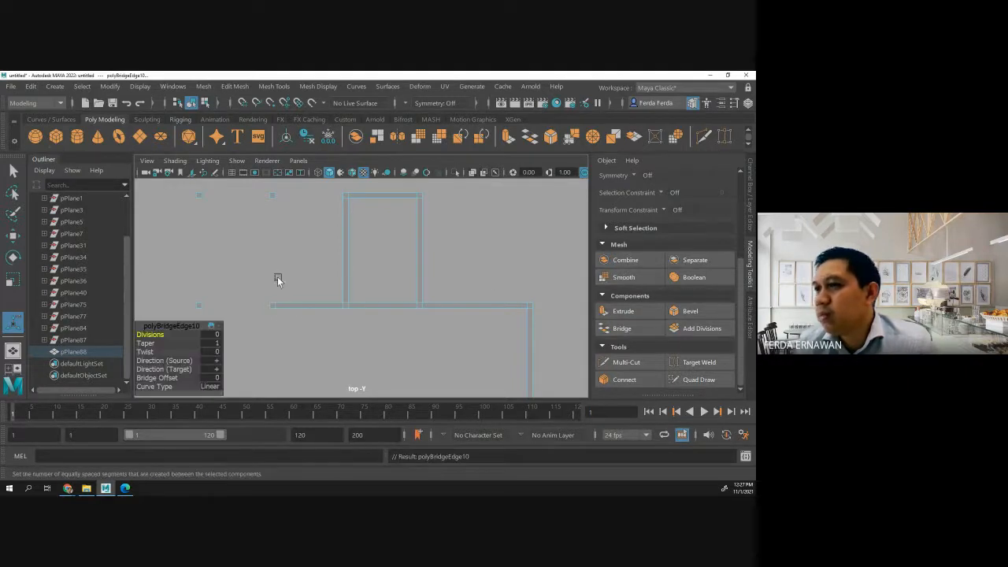
{"action": "key", "text": "t"}
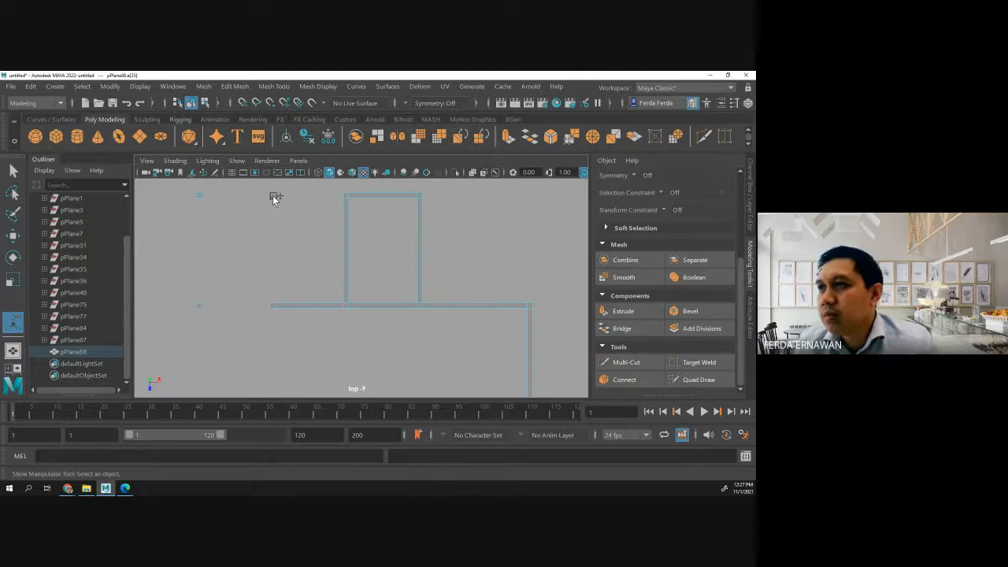
{"action": "left_click", "coordinate": [626, 329]}
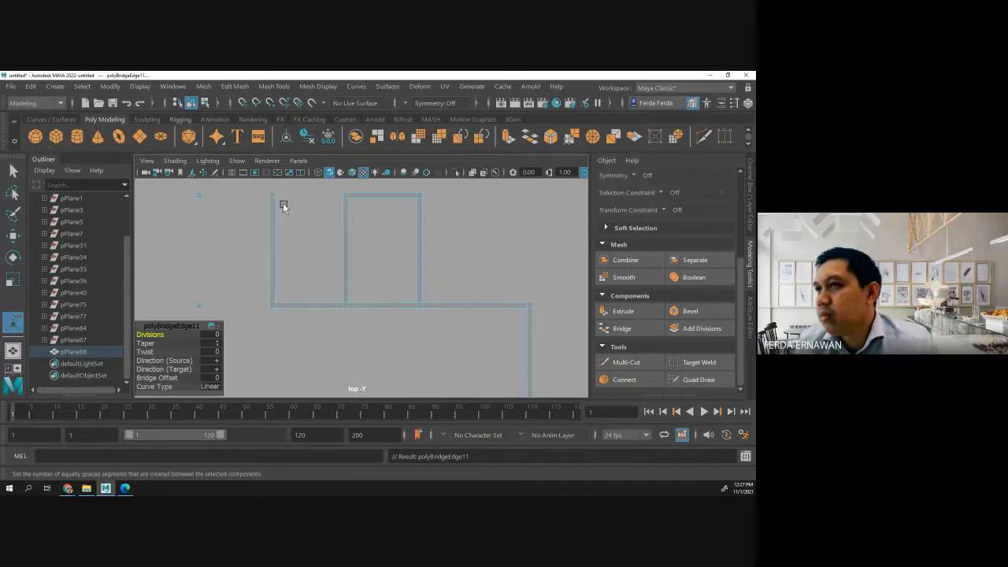
{"action": "key", "text": "t"}
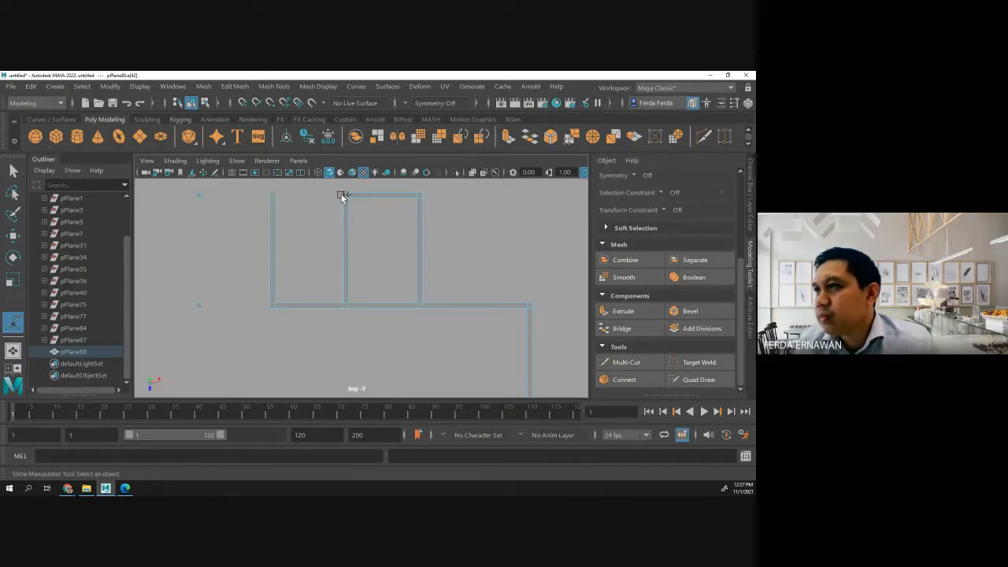
{"action": "left_click", "coordinate": [611, 331]}
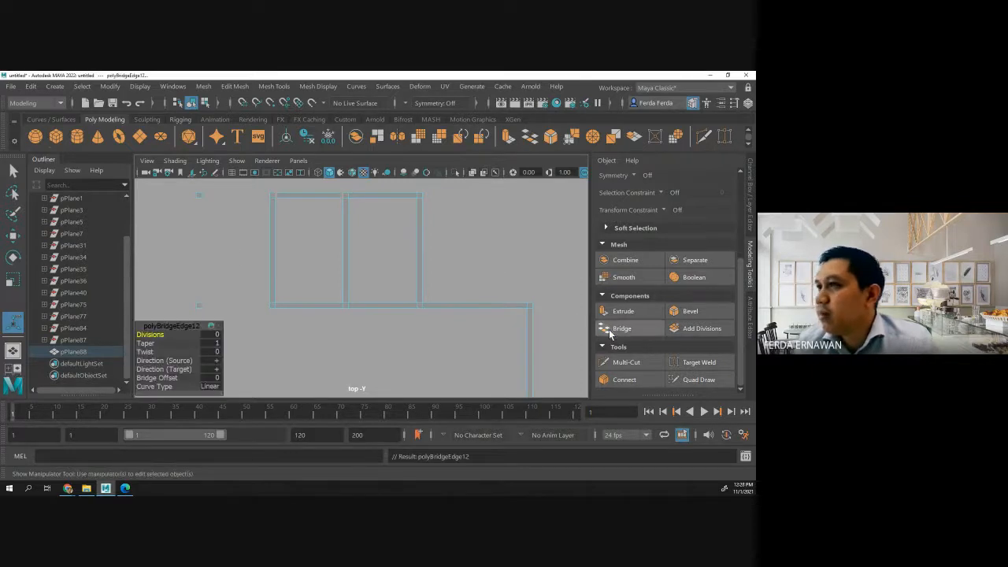
Bridge the upper, lower and left sides between the leftmost corner planes to close a third rectangle left of the second.
{"action": "key", "text": "t"}
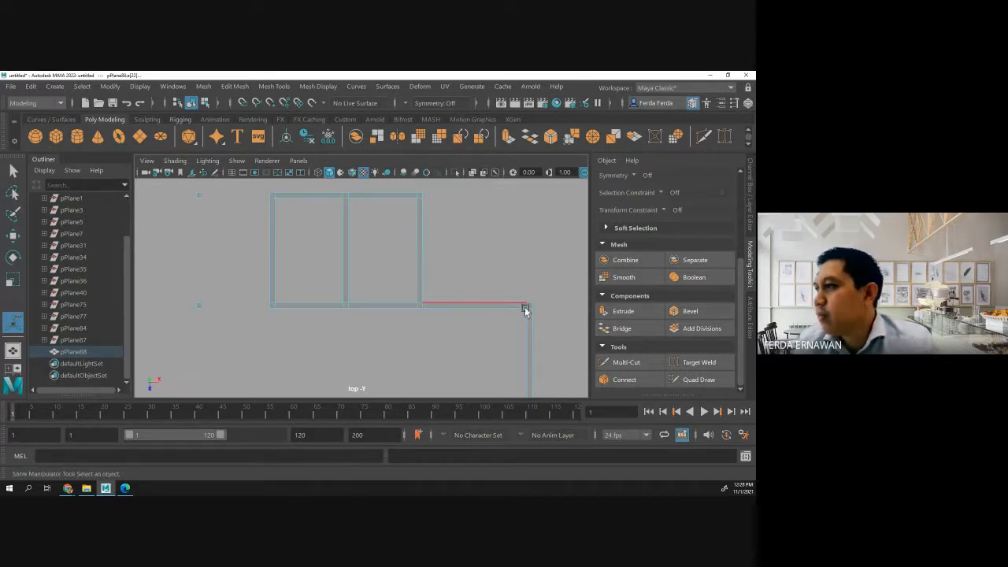
{"action": "left_click", "coordinate": [611, 329]}
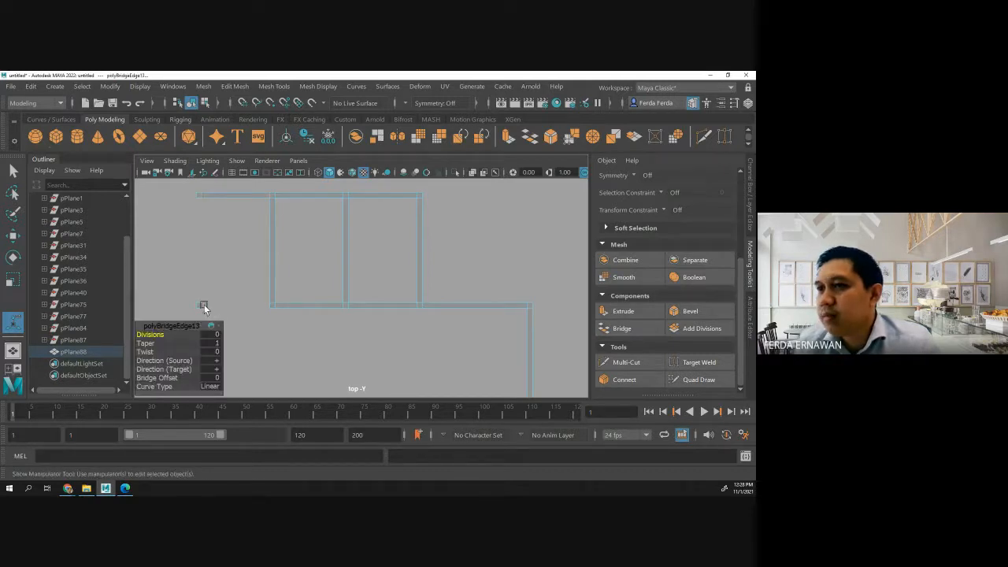
{"action": "key", "text": "t"}
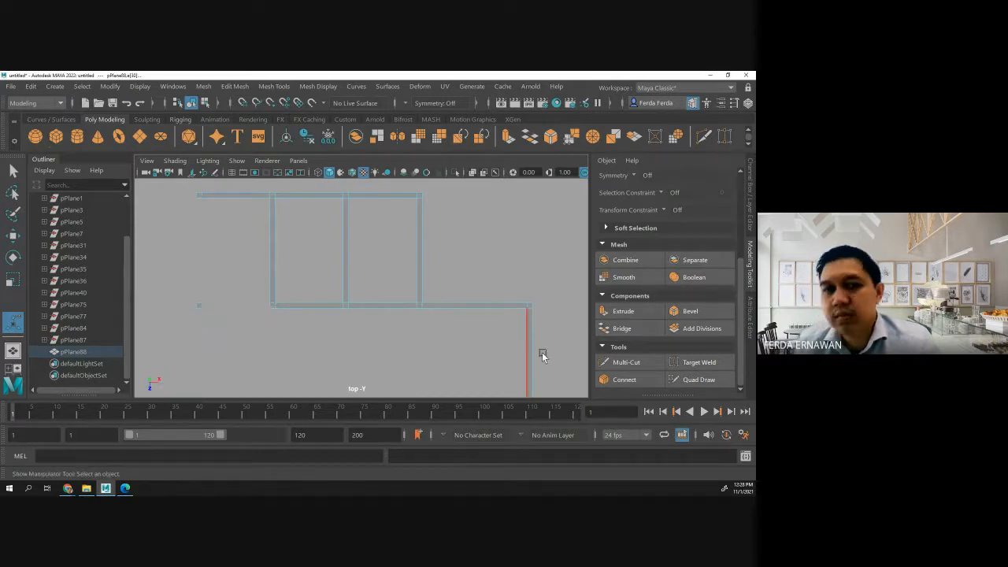
{"action": "left_click", "coordinate": [618, 330]}
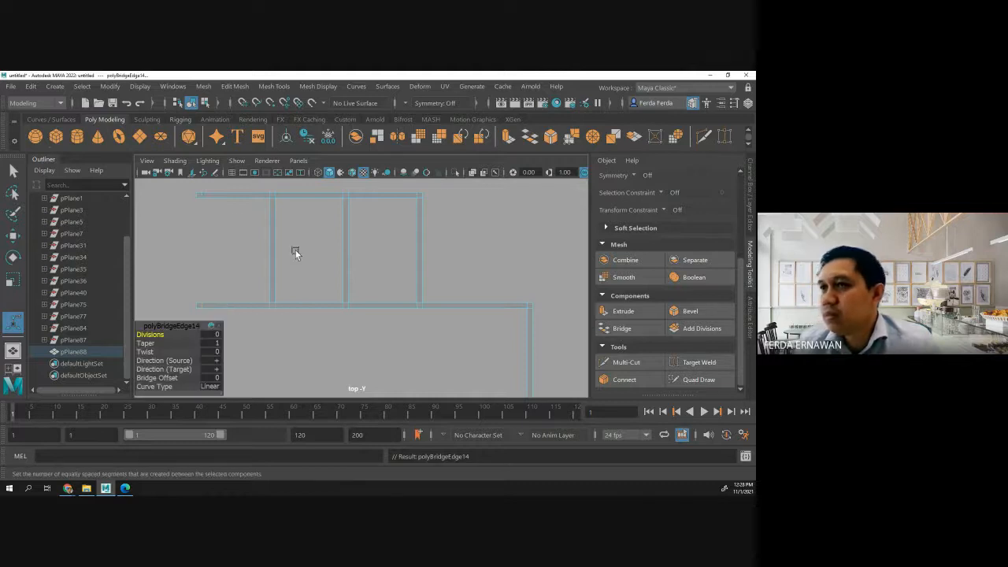
{"action": "key", "text": "t"}
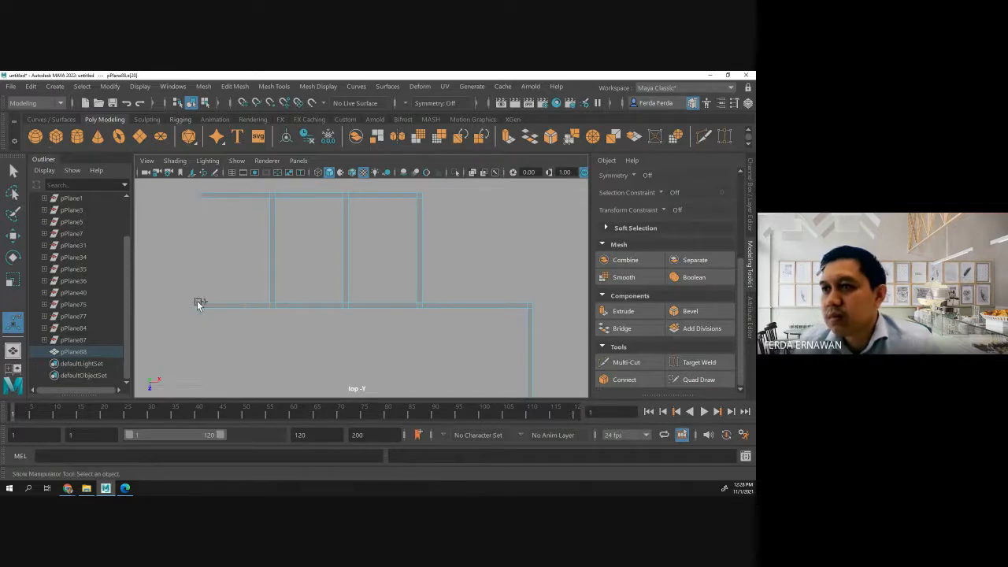
{"action": "left_click", "coordinate": [622, 330]}
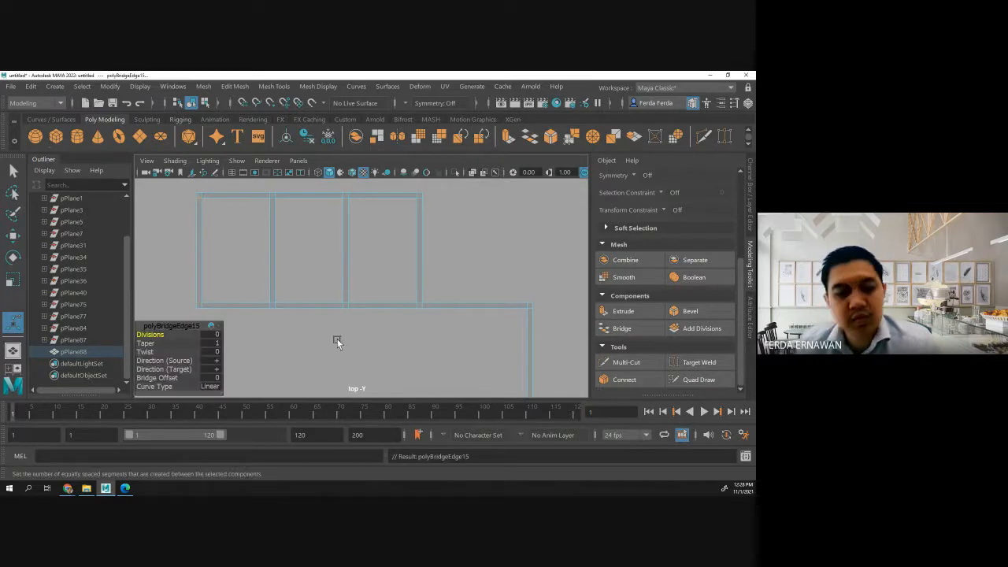
Bridge the facing edges between the upper-left and lower-left corner planes to close the left wall of the large lower room.
{"action": "middle_click_drag", "start_coordinate": [335, 342], "coordinate": [406, 230], "text": "alt"}
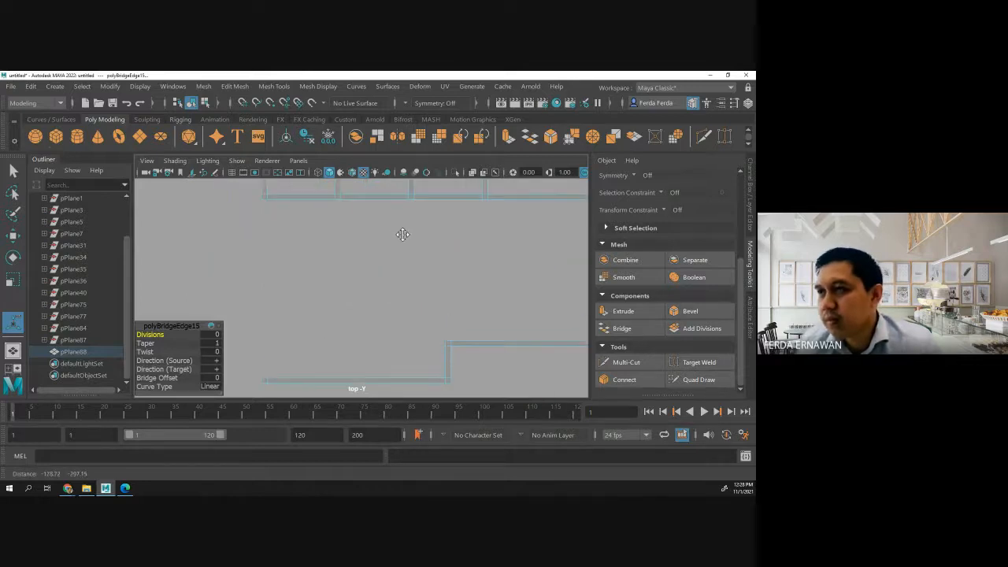
{"action": "left_click", "coordinate": [264, 200]}
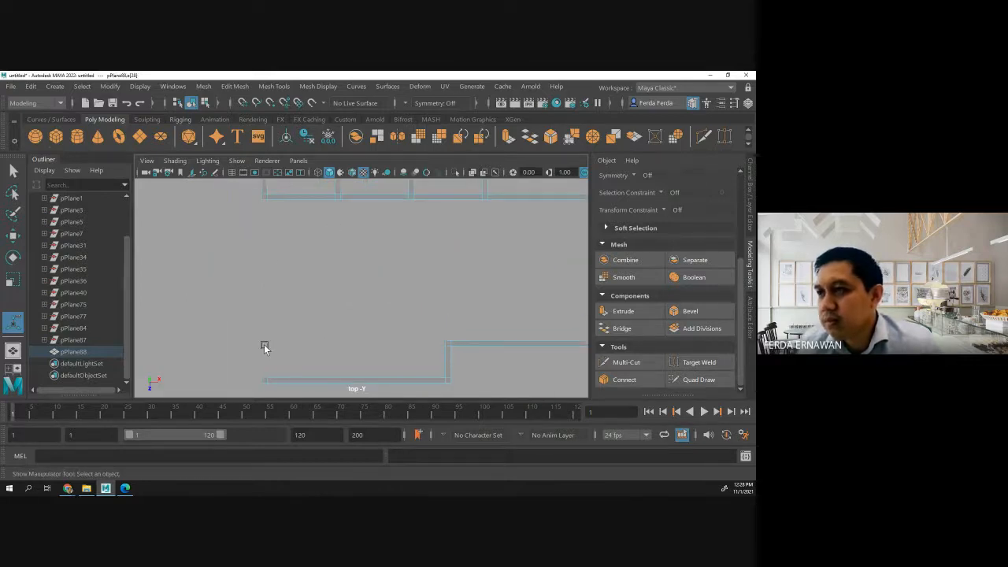
{"action": "left_click", "coordinate": [264, 379], "text": "shift"}
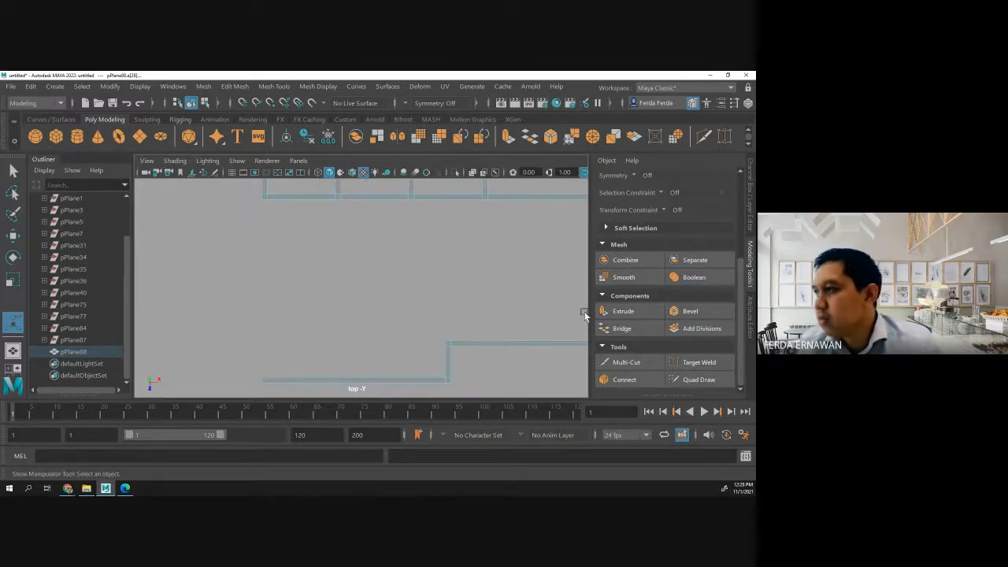
{"action": "left_click", "coordinate": [634, 328]}
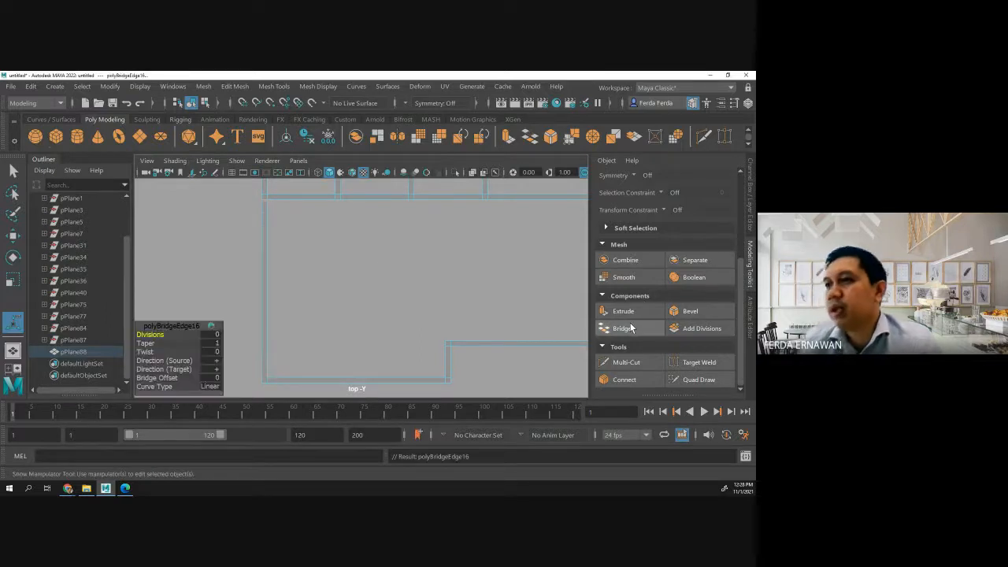
{"action": "scroll", "coordinate": [376, 264], "scroll_direction": "down", "scroll_amount": 5}
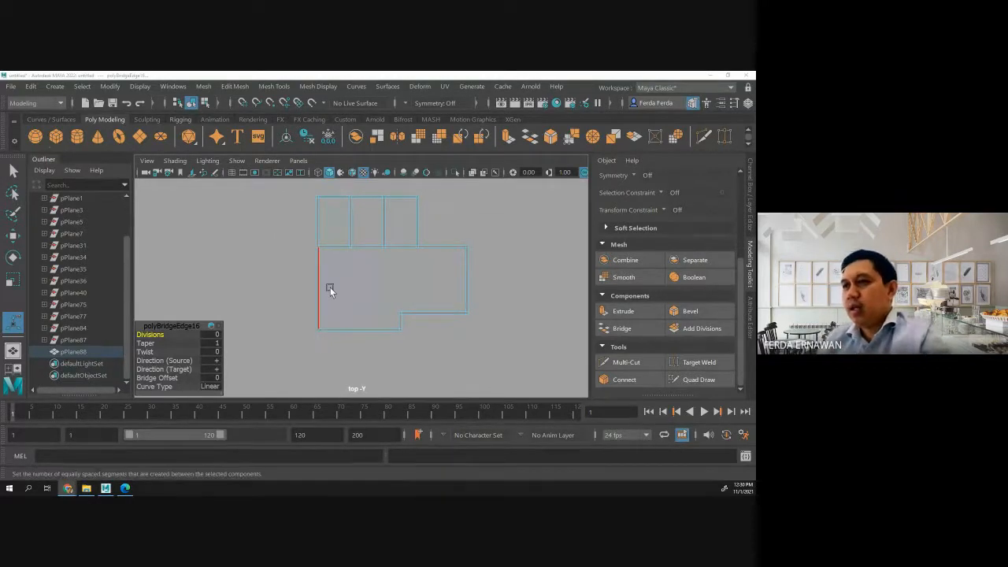
{"action": "left_click", "coordinate": [299, 212]}
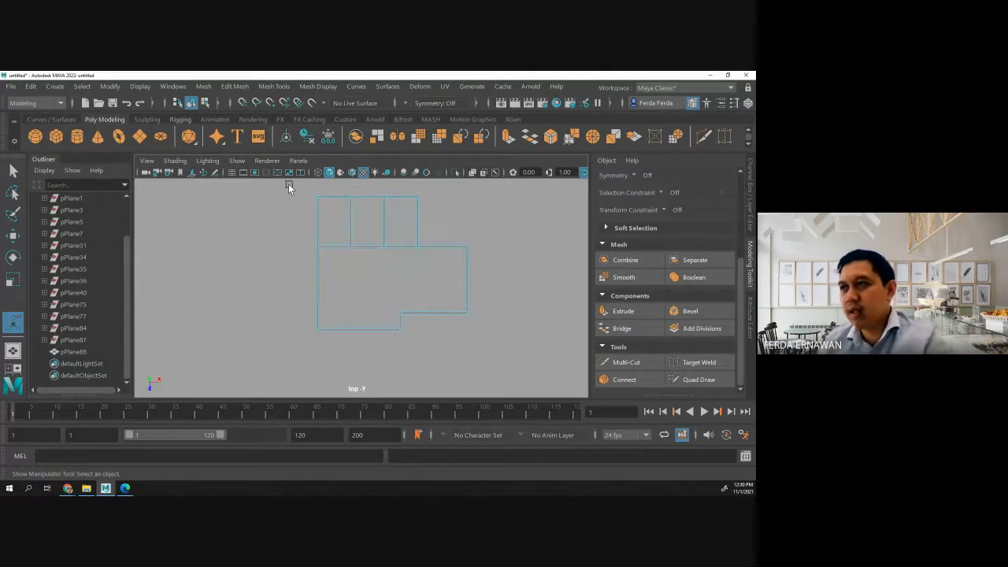
{"action": "left_click_drag", "start_coordinate": [288, 183], "coordinate": [519, 358]}
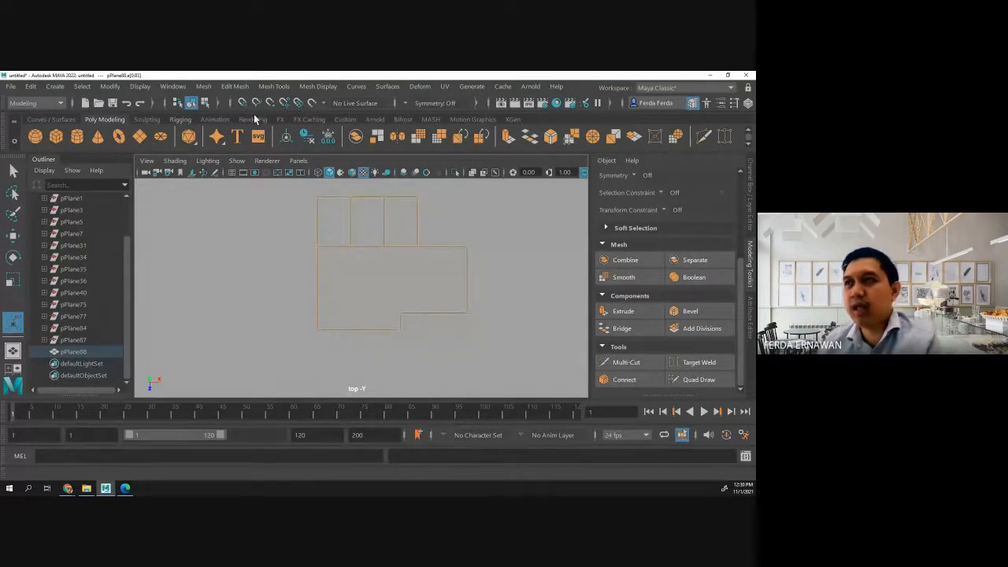
{"action": "left_click", "coordinate": [204, 86]}
{"action": "left_click", "coordinate": [240, 86]}
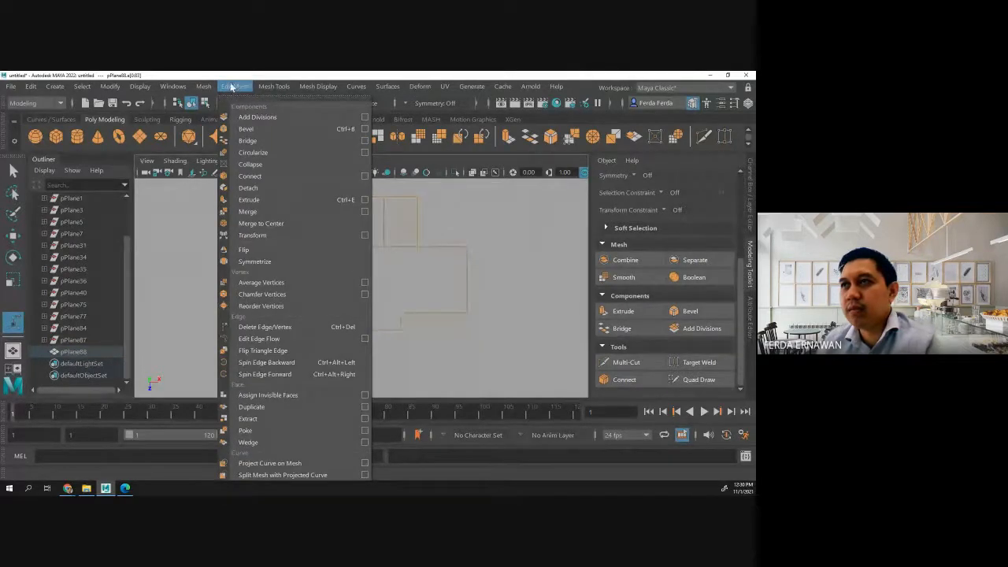
{"action": "mouse_move", "coordinate": [211, 87]}
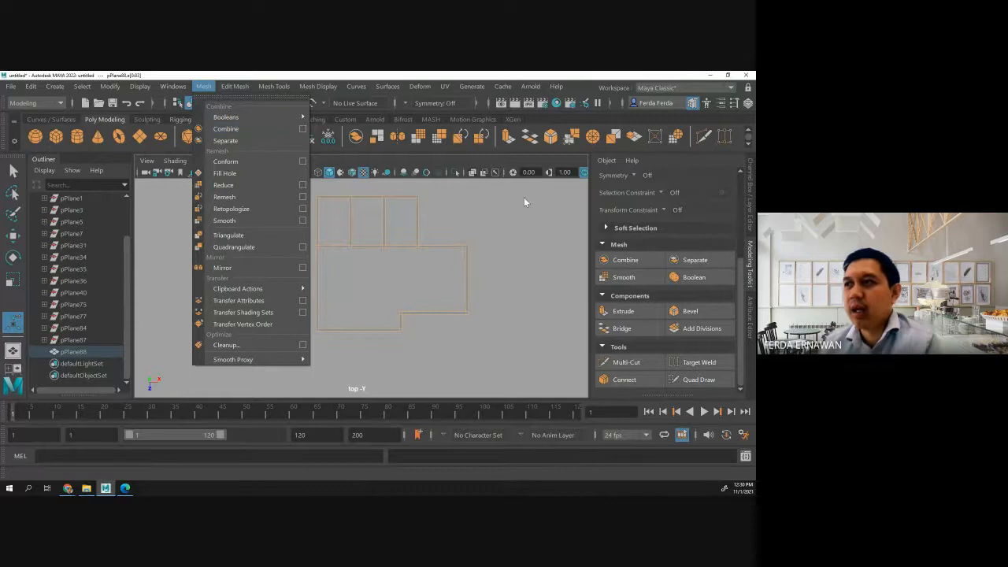
{"action": "left_click", "coordinate": [503, 206]}
{"action": "right_click_drag", "start_coordinate": [344, 250], "coordinate": [340, 134]}
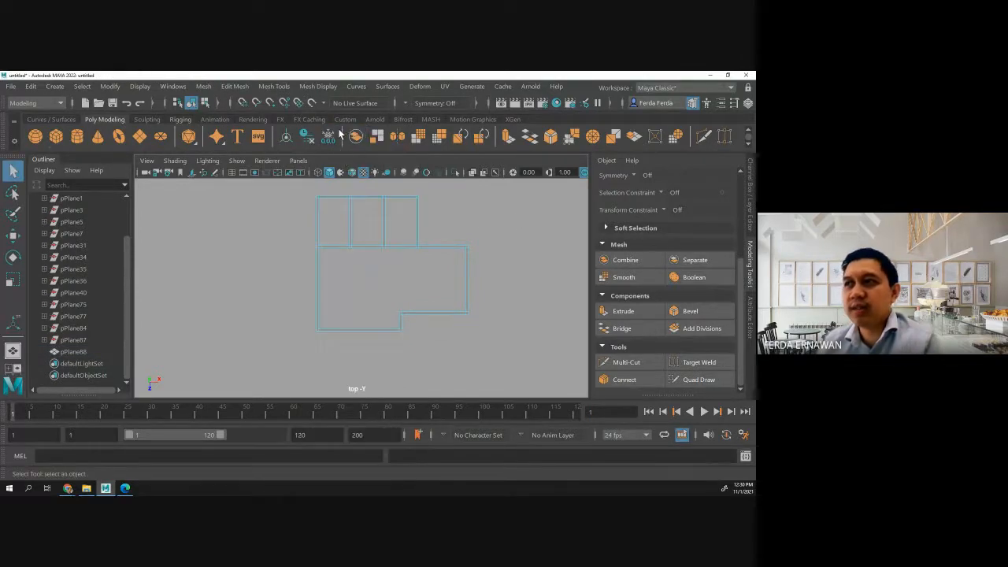
{"action": "left_click", "coordinate": [319, 198]}
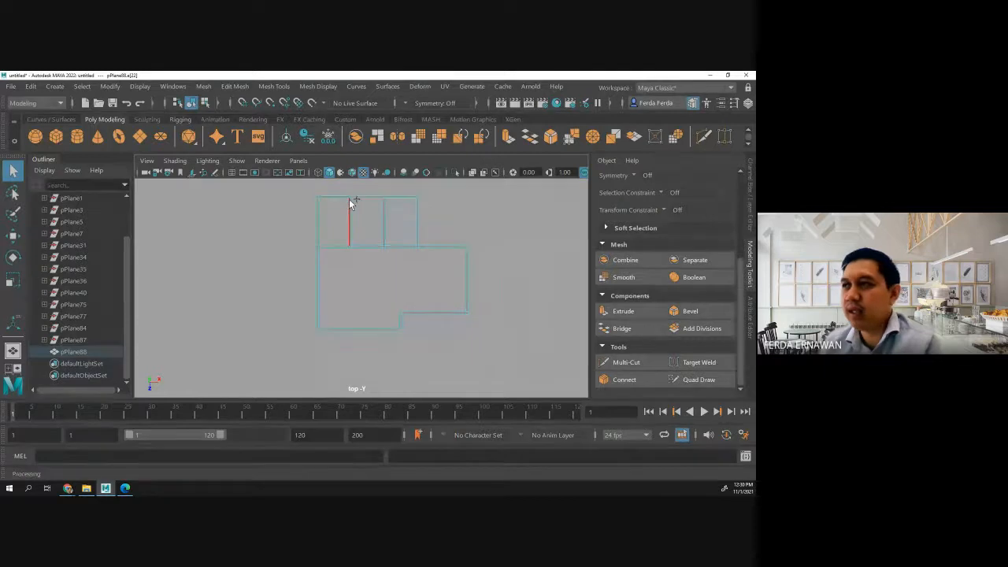
{"action": "scroll", "coordinate": [350, 209], "scroll_direction": "up", "scroll_amount": 2}
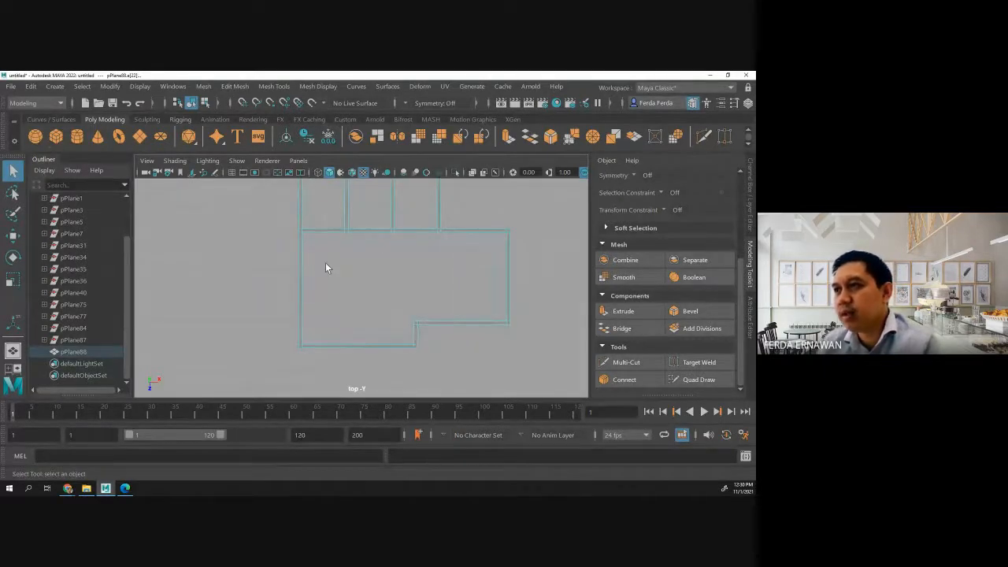
{"action": "scroll", "coordinate": [325, 264], "scroll_direction": "up", "scroll_amount": 1}
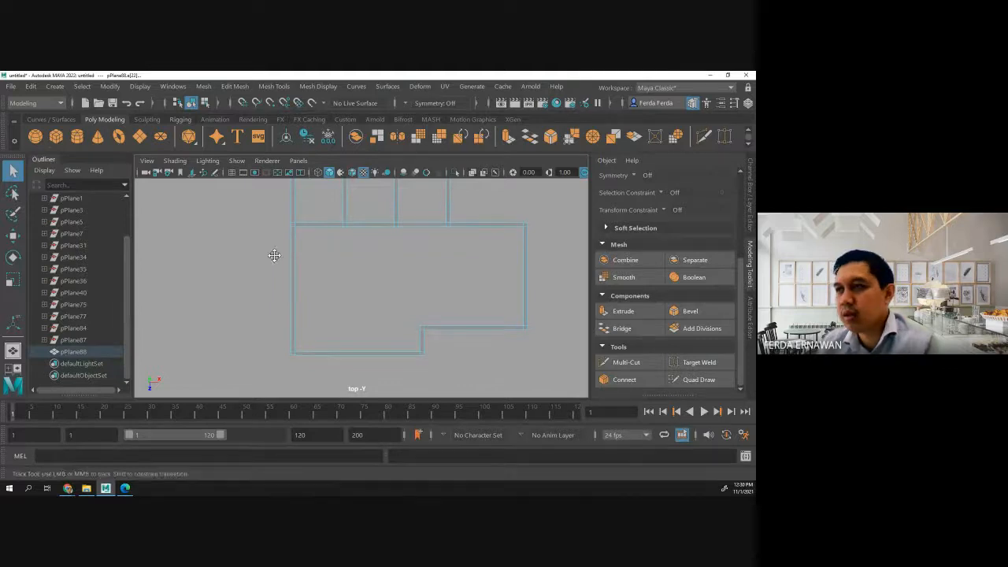
{"action": "middle_click_drag", "start_coordinate": [273, 254], "coordinate": [261, 360], "text": "alt"}
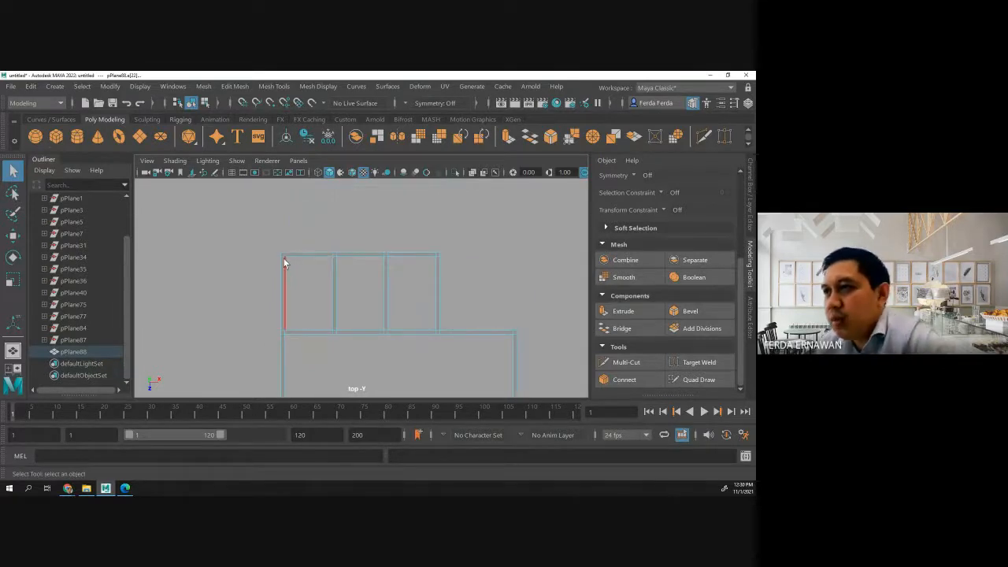
{"action": "left_click", "coordinate": [521, 290]}
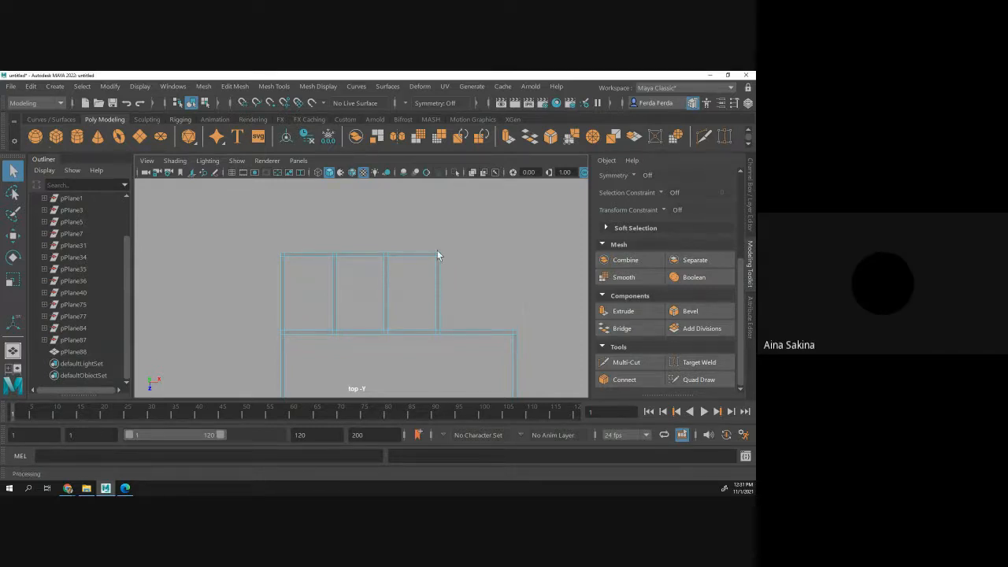
Switch to the shared Maya 2022.2 scene of unbridged corner planes, maximize its window and bring the whole plane layout into view.
{"action": "left_click", "coordinate": [68, 488]}
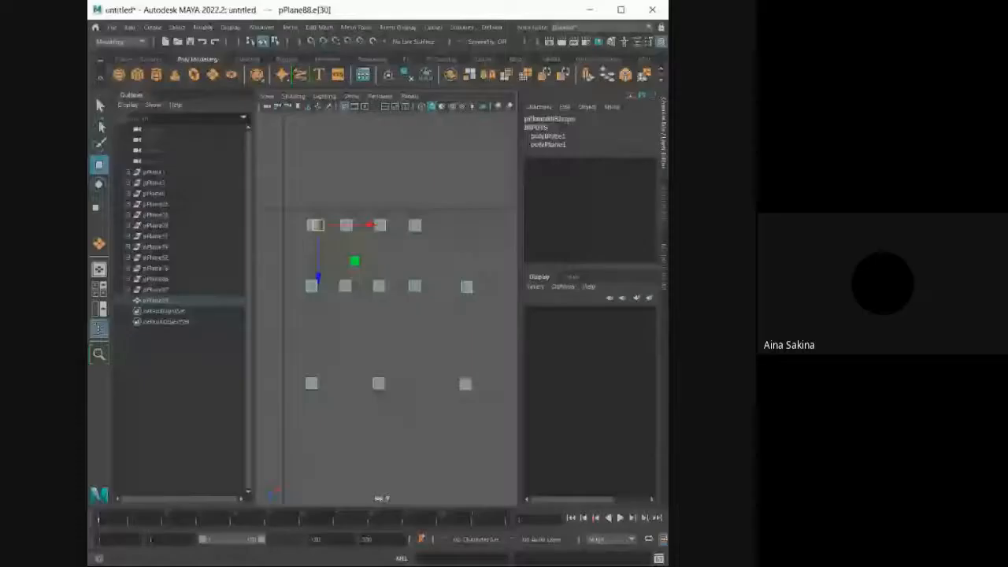
{"action": "left_click", "coordinate": [620, 10]}
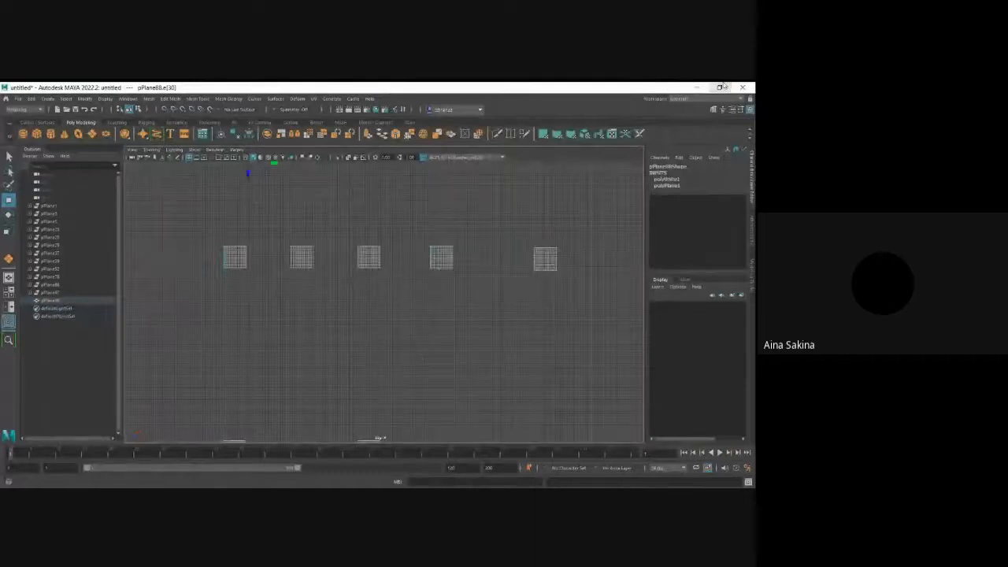
{"action": "scroll", "coordinate": [489, 248], "scroll_direction": "down", "scroll_amount": 4}
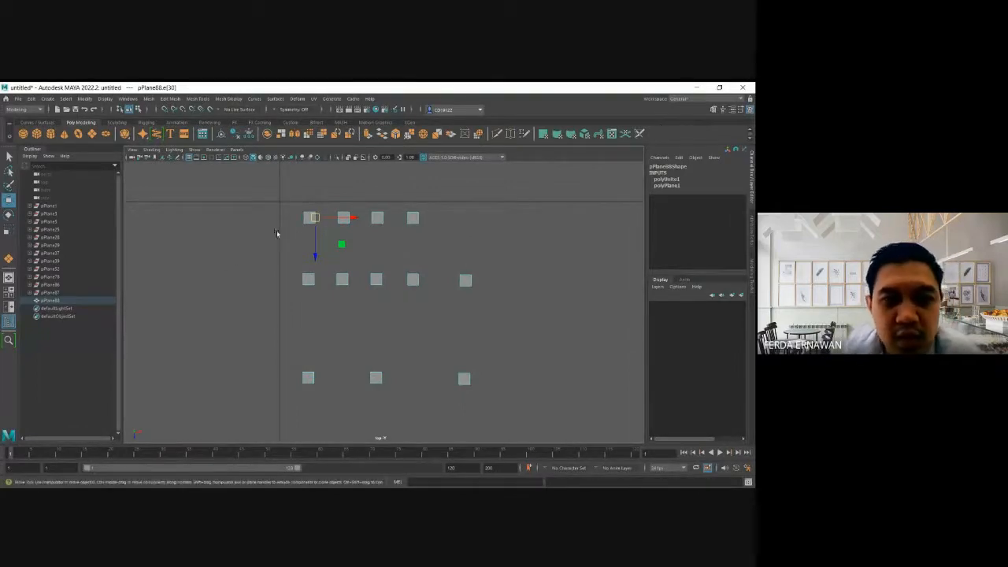
Try to combine the corner planes with all of their edges selected.
{"action": "left_click", "coordinate": [286, 198]}
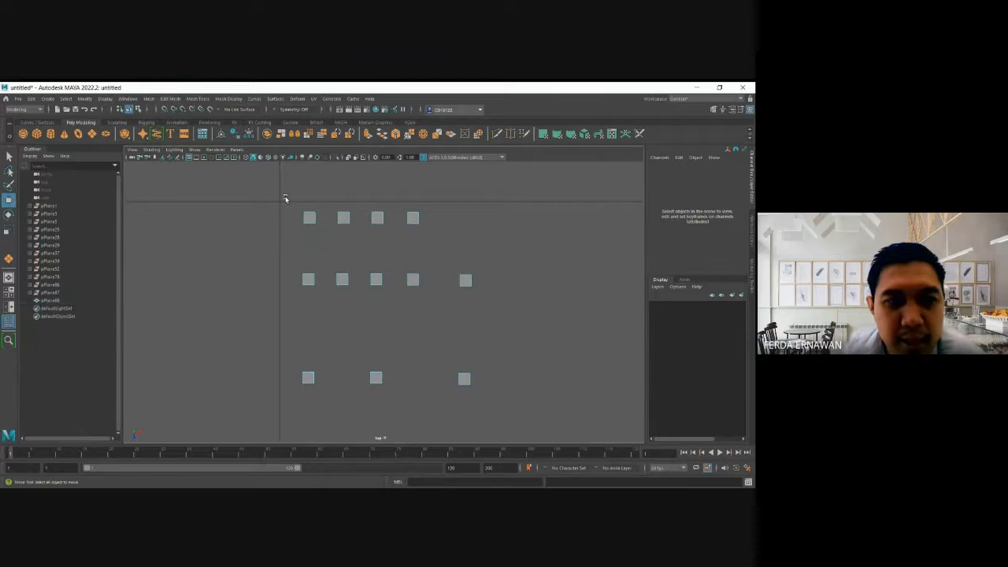
{"action": "left_click_drag", "start_coordinate": [285, 195], "coordinate": [475, 355]}
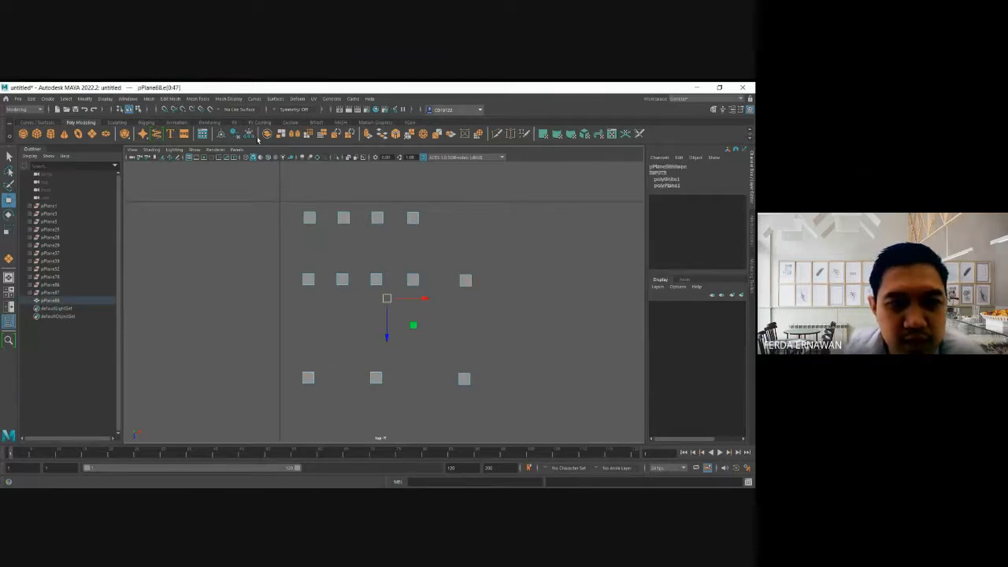
{"action": "left_click", "coordinate": [161, 134]}
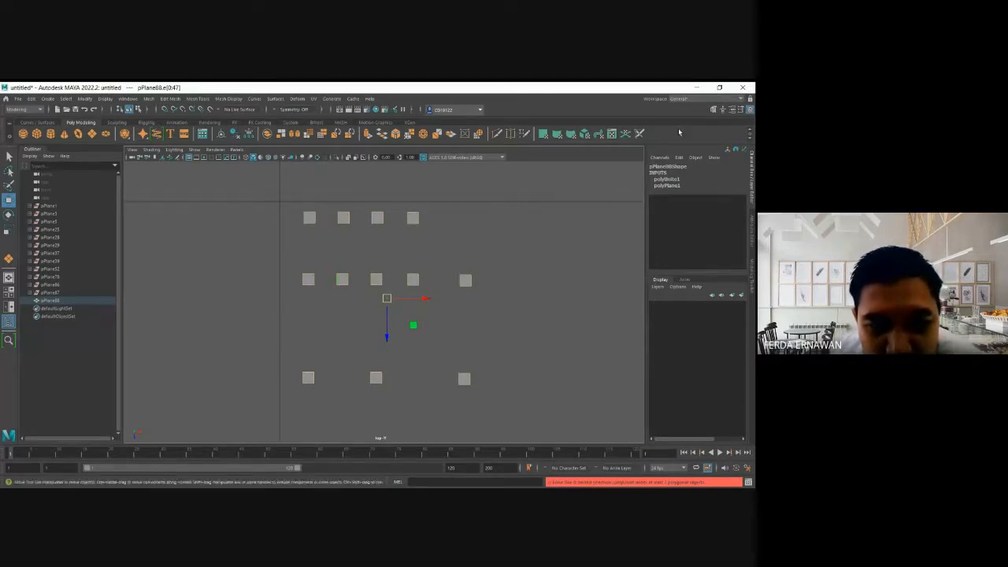
{"action": "left_click", "coordinate": [719, 87]}
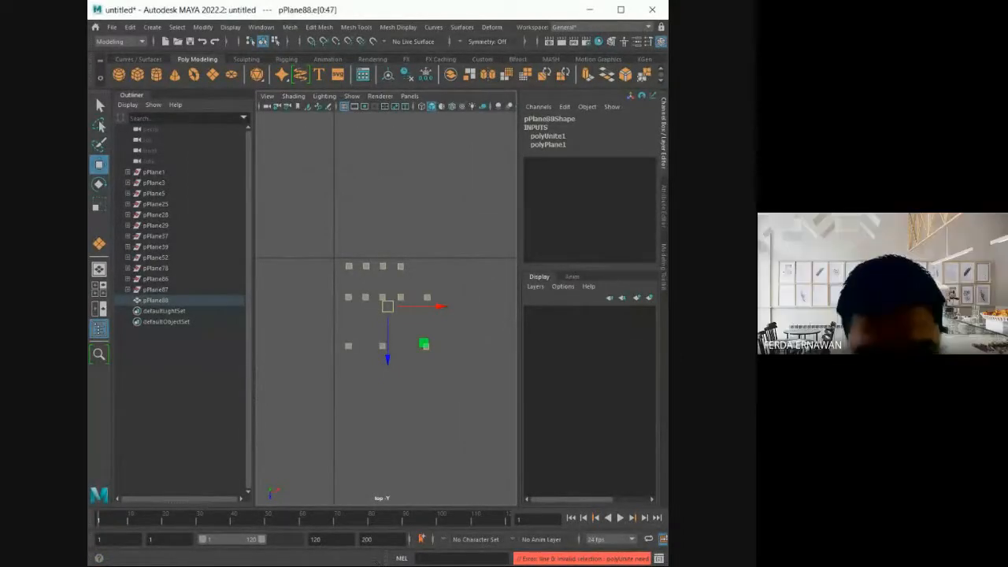
{"action": "left_click", "coordinate": [621, 9]}
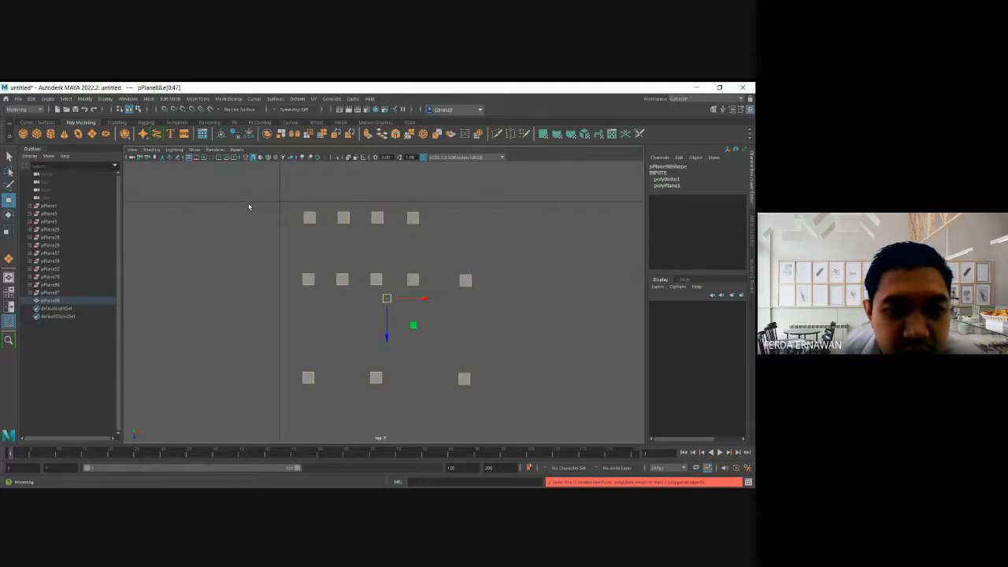
Put the combined corner planes in object mode and move the whole mesh slightly along positive X.
{"action": "right_click_drag", "start_coordinate": [307, 216], "coordinate": [354, 203]}
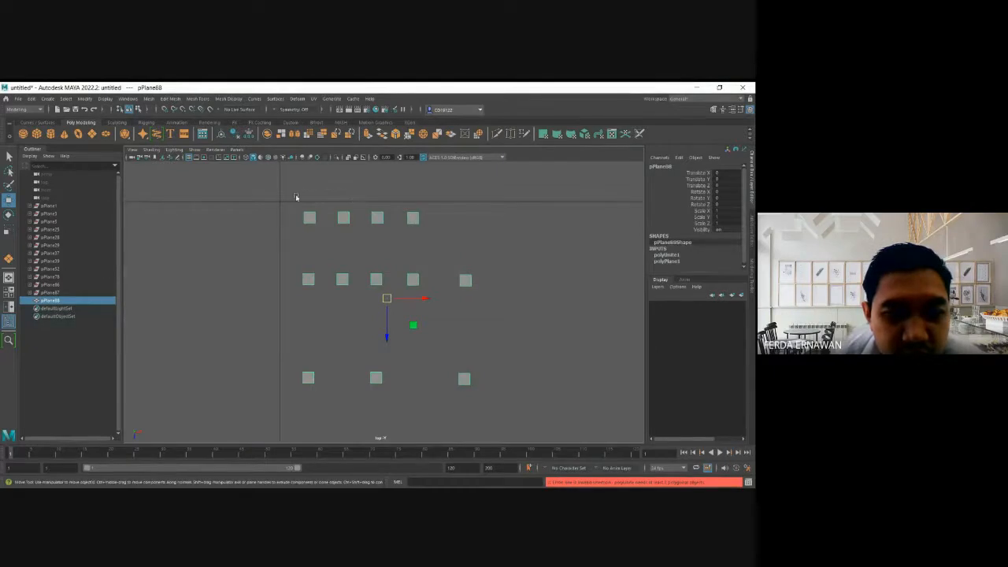
{"action": "left_click_drag", "start_coordinate": [282, 200], "coordinate": [481, 391]}
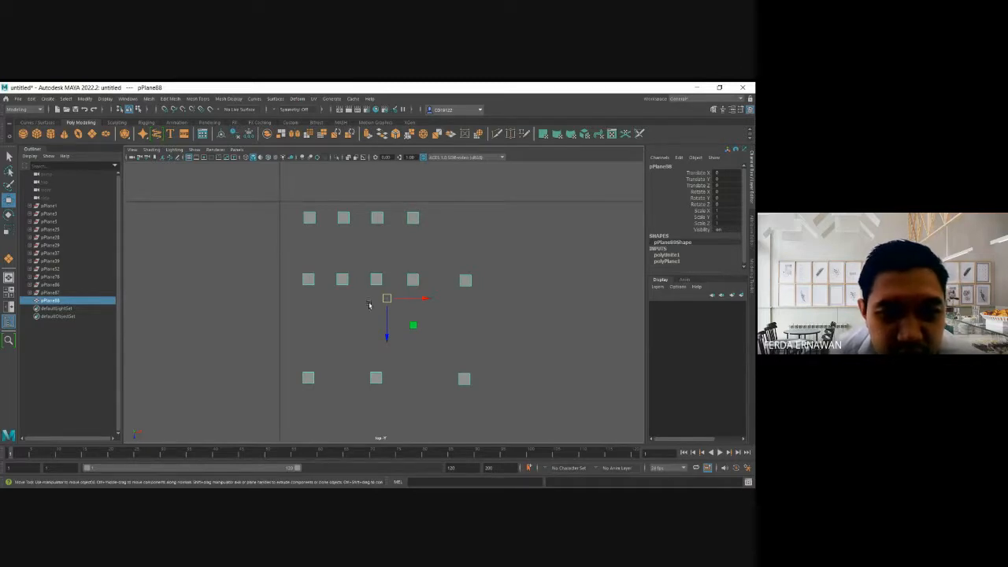
{"action": "mouse_move", "coordinate": [386, 300]}
{"action": "left_mouse_down"}
{"action": "mouse_move", "coordinate": [420, 304]}
{"action": "mouse_move", "coordinate": [399, 304]}
{"action": "left_mouse_up"}
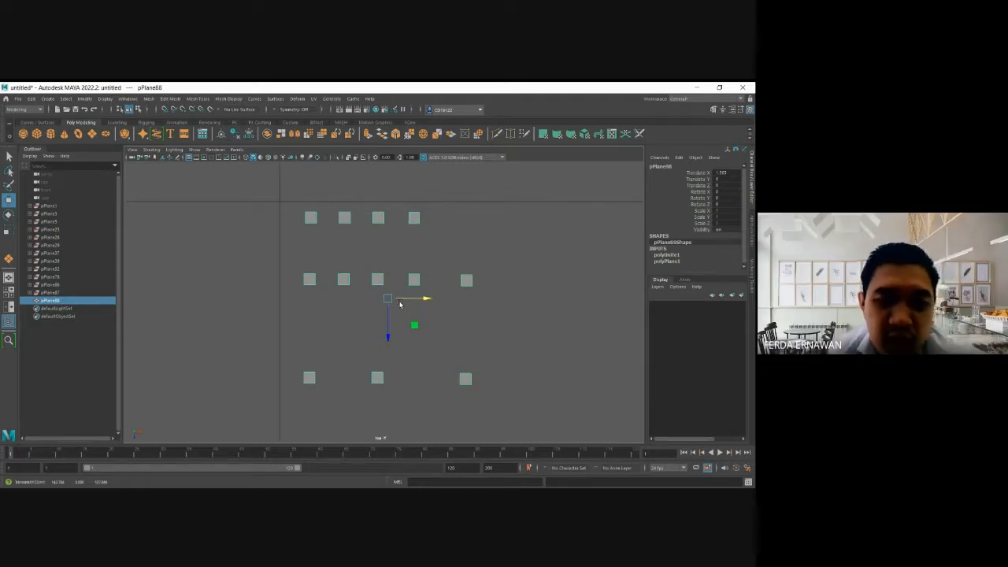
Bridge the facing edges between the first two corner planes of the upper row in edge mode.
{"action": "right_click", "coordinate": [359, 303]}
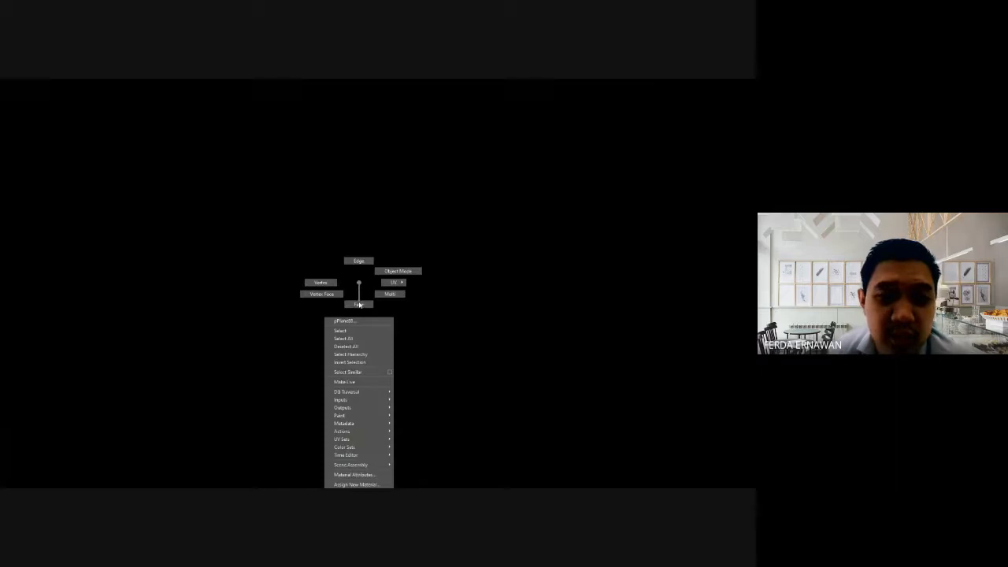
{"action": "right_click_drag", "start_coordinate": [358, 303], "coordinate": [364, 265]}
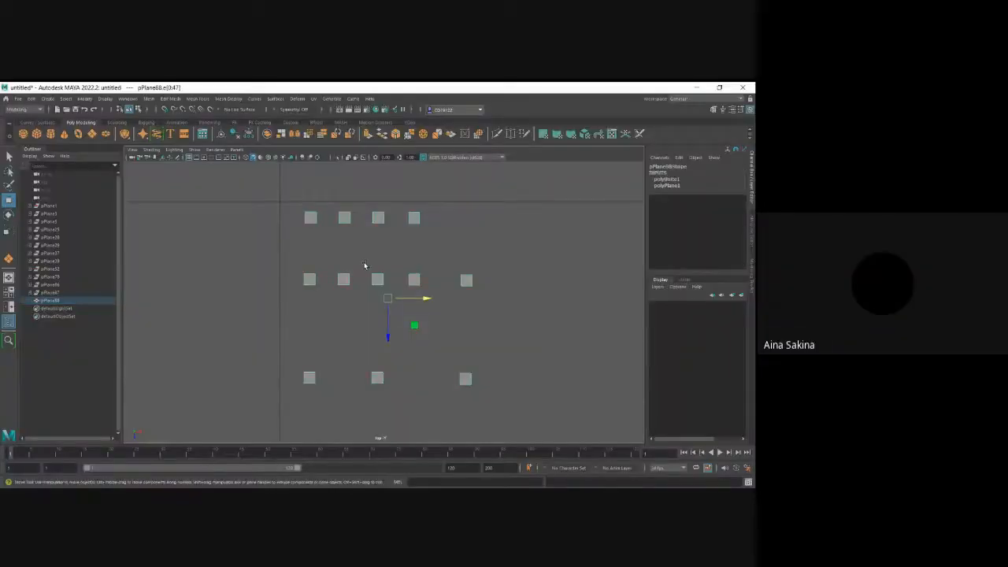
{"action": "left_click", "coordinate": [317, 219]}
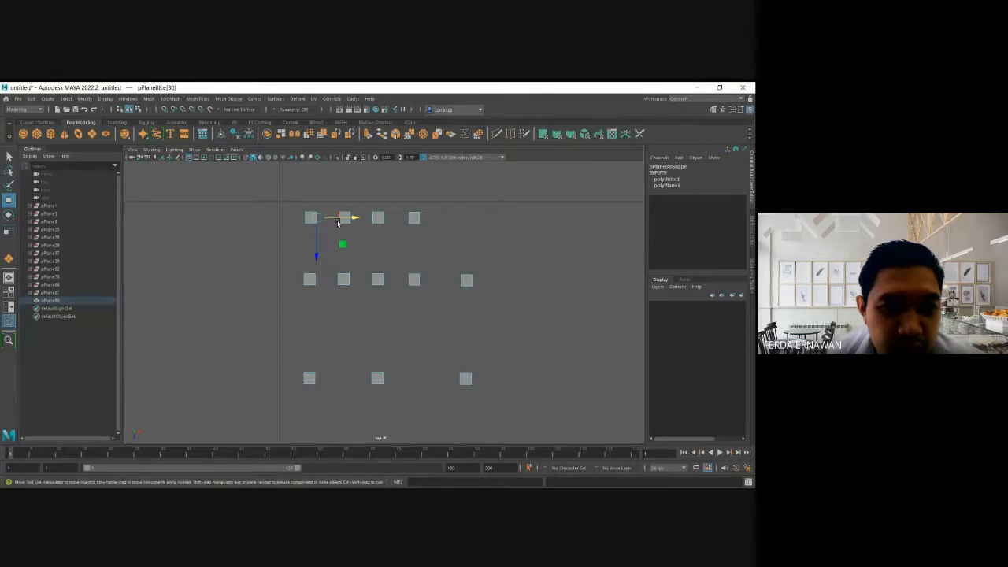
{"action": "left_click", "coordinate": [338, 222], "text": "shift"}
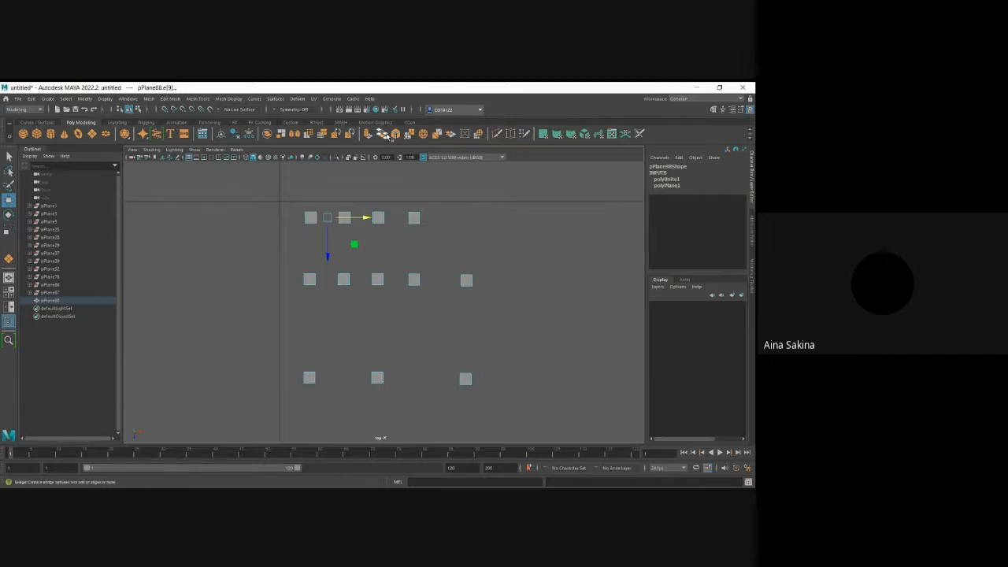
{"action": "left_click", "coordinate": [386, 136]}
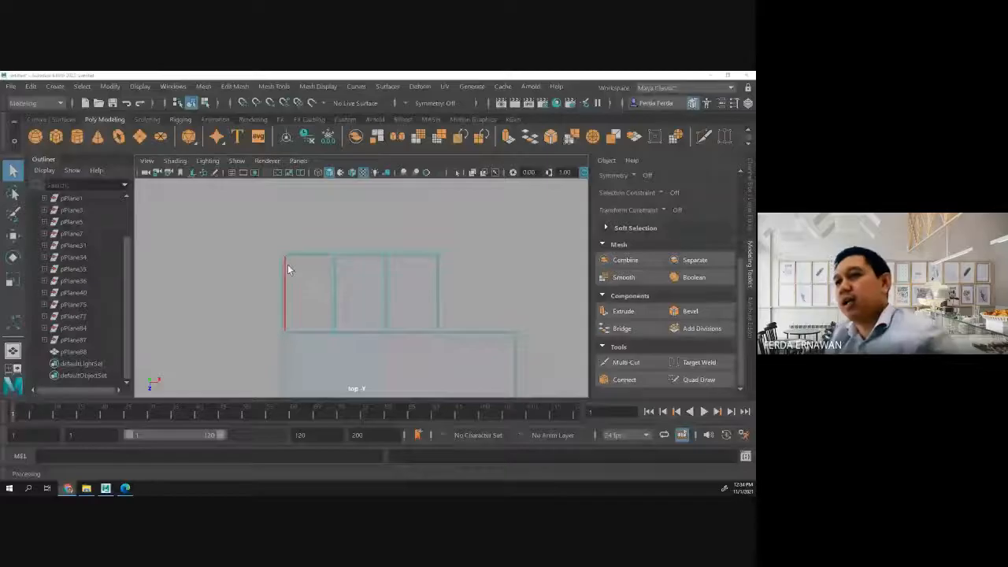
Select the whole bridged wall layout and put it in vertex mode.
{"action": "scroll", "coordinate": [267, 277], "scroll_direction": "down", "scroll_amount": 4}
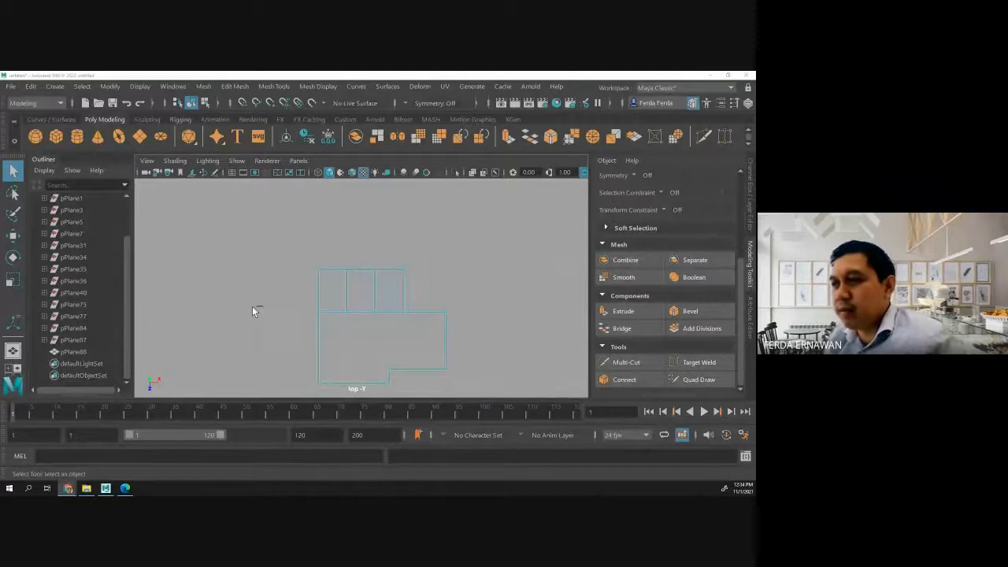
{"action": "left_click_drag", "start_coordinate": [262, 239], "coordinate": [496, 393]}
{"action": "left_click", "coordinate": [488, 342]}
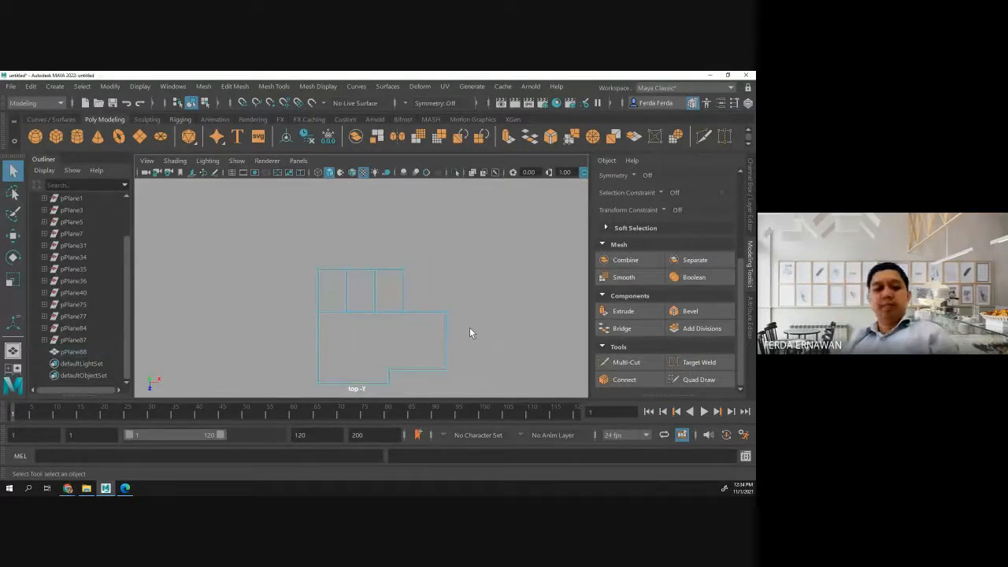
{"action": "middle_click_drag", "start_coordinate": [466, 344], "coordinate": [415, 299], "text": "alt"}
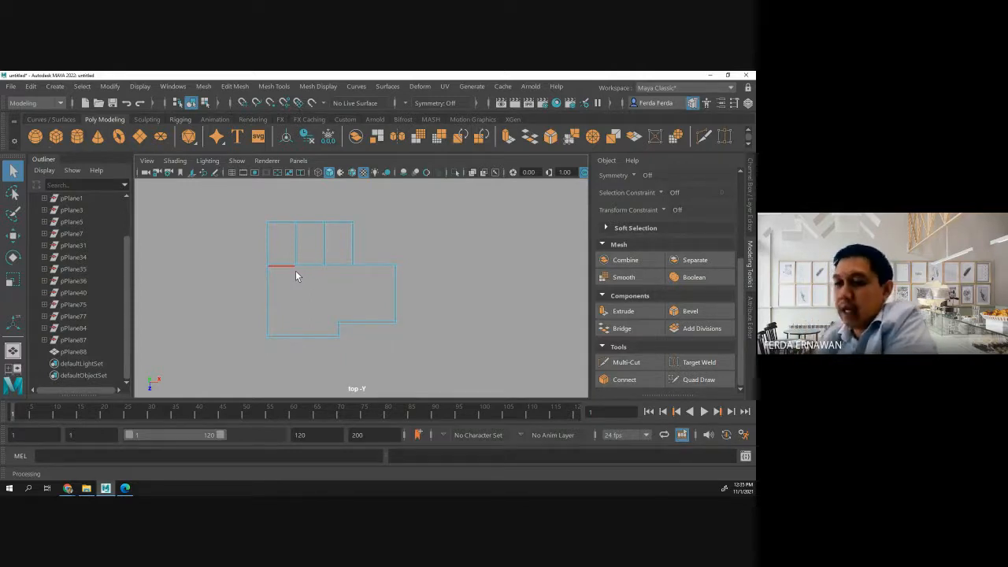
{"action": "left_click_drag", "start_coordinate": [238, 205], "coordinate": [427, 356]}
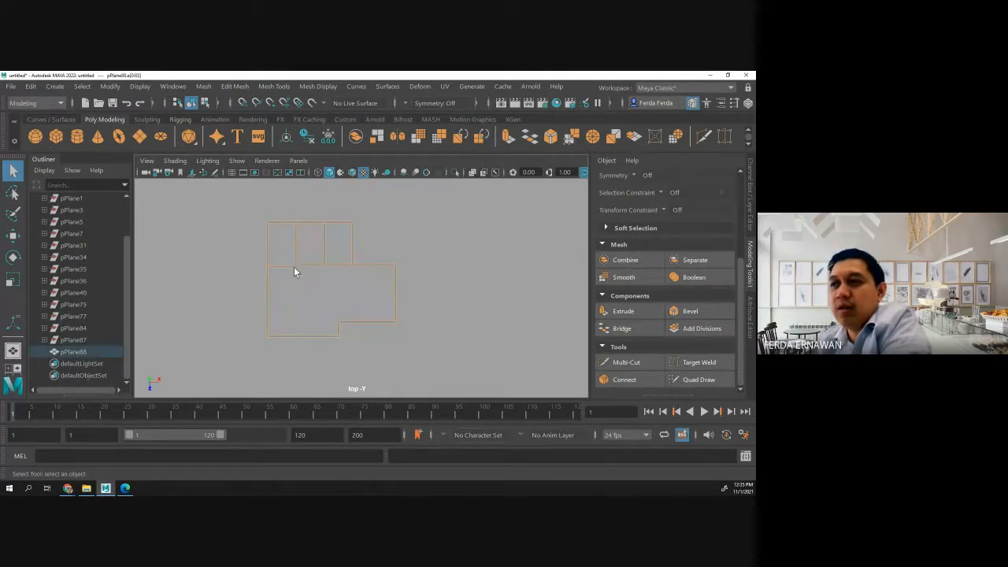
{"action": "right_click_drag", "start_coordinate": [293, 268], "coordinate": [232, 168]}
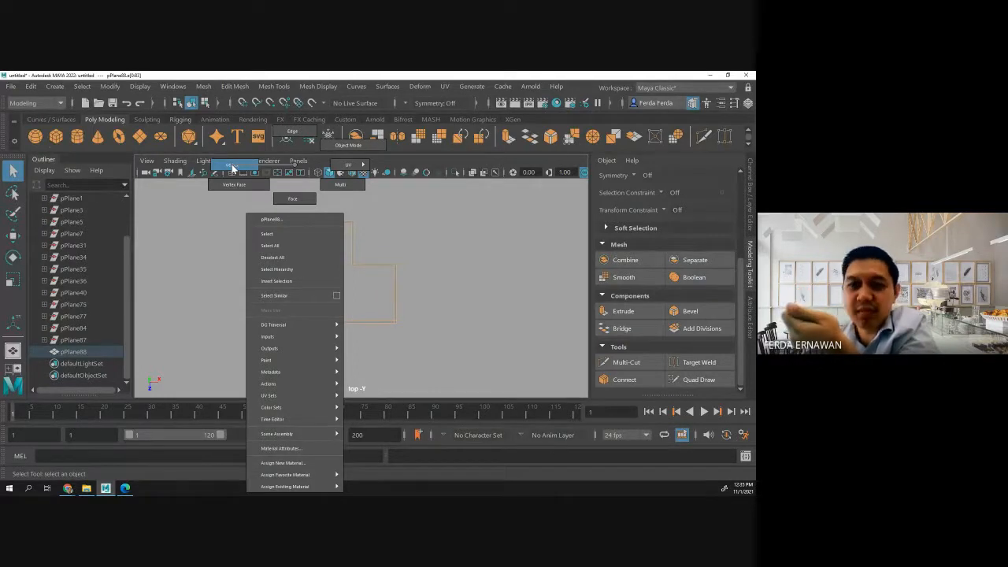
{"action": "right_click_drag", "start_coordinate": [239, 170], "coordinate": [238, 169]}
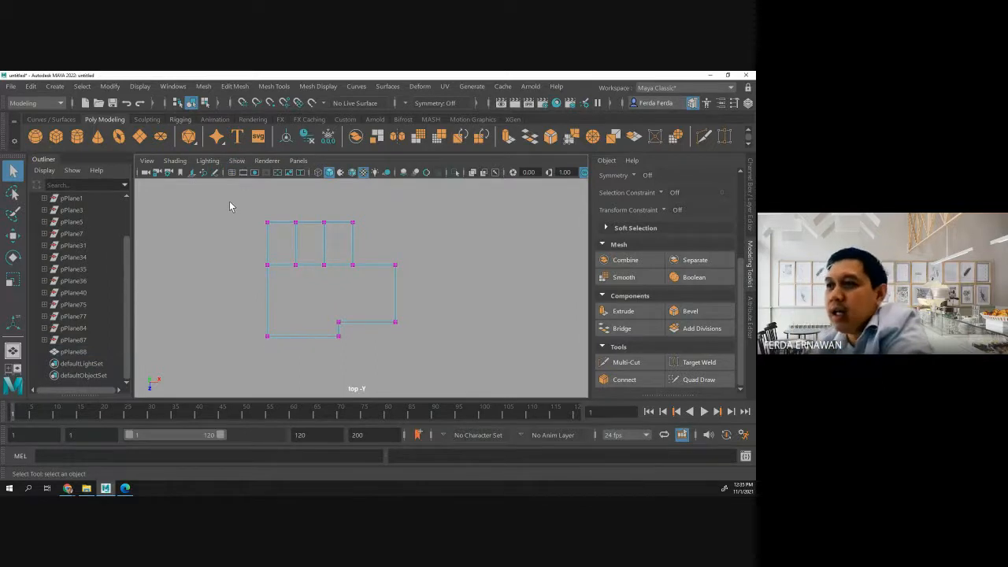
Create a new polygon plane and move it along negative X, to the outer side of the wall layout, at about -225 on Translate X.
{"action": "left_click", "coordinate": [139, 139]}
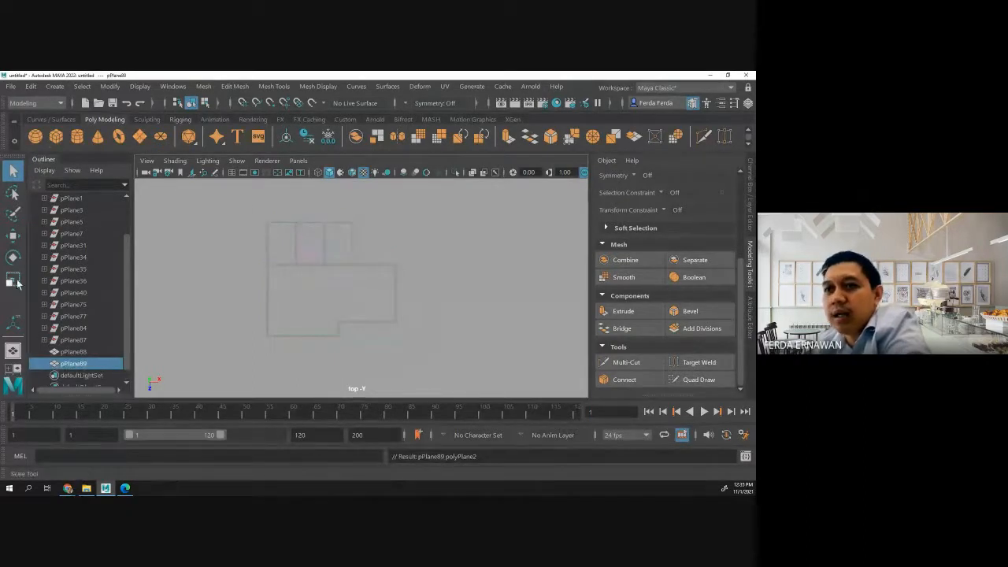
{"action": "left_click", "coordinate": [13, 235]}
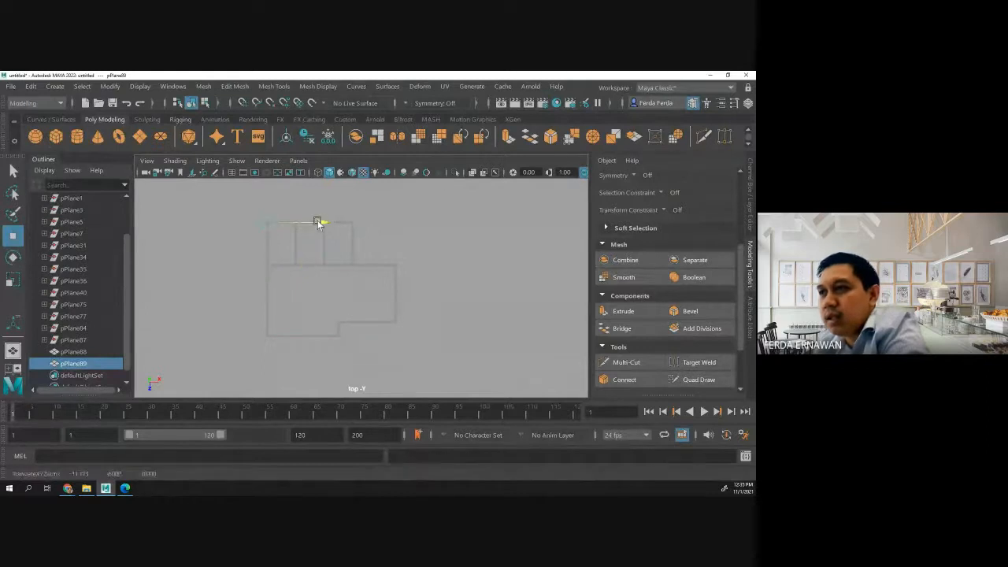
{"action": "left_click_drag", "start_coordinate": [322, 222], "coordinate": [290, 222]}
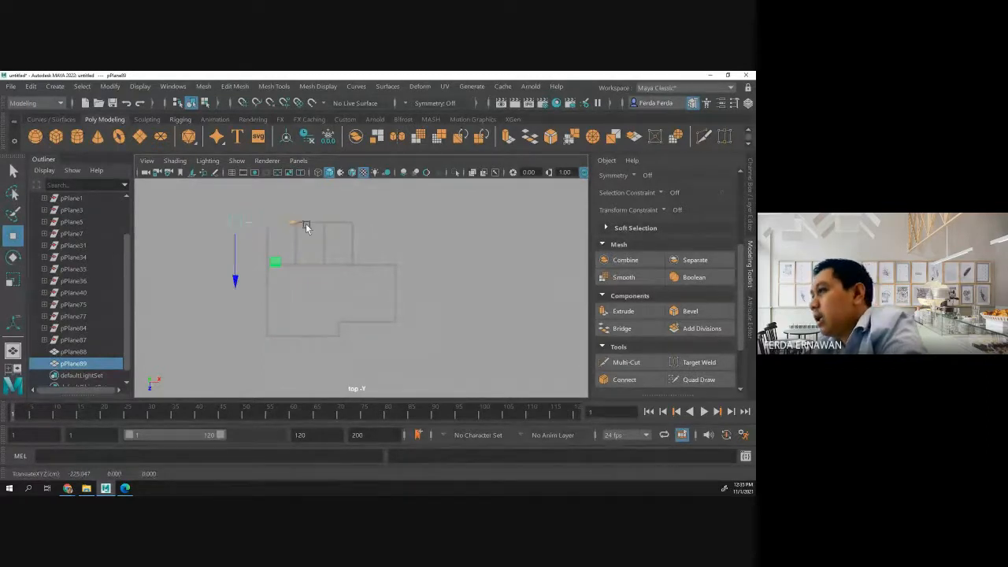
Set the new plane's width and height to 500 and its width and height subdivisions to 1.
{"action": "left_click", "coordinate": [750, 206]}
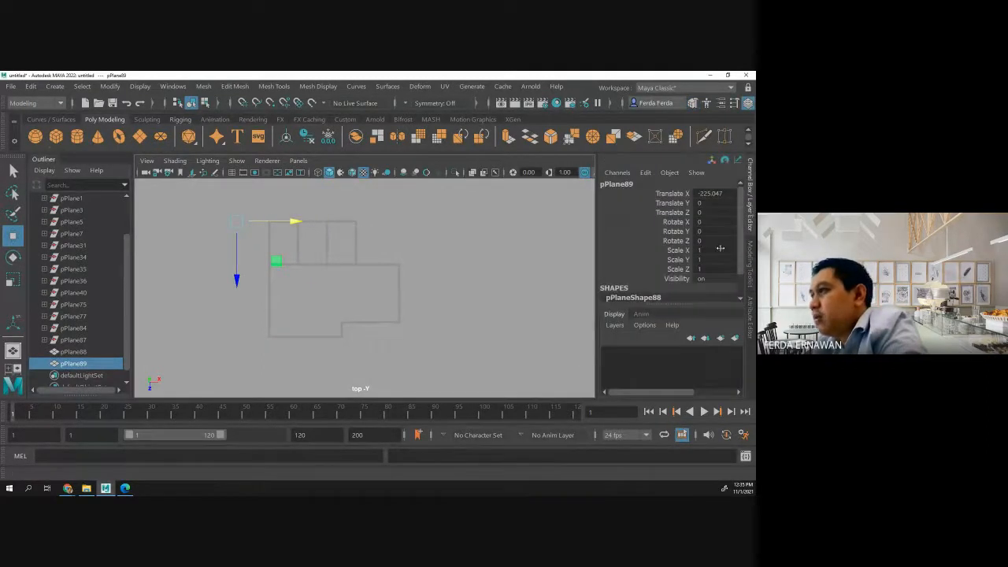
{"action": "left_click", "coordinate": [630, 288]}
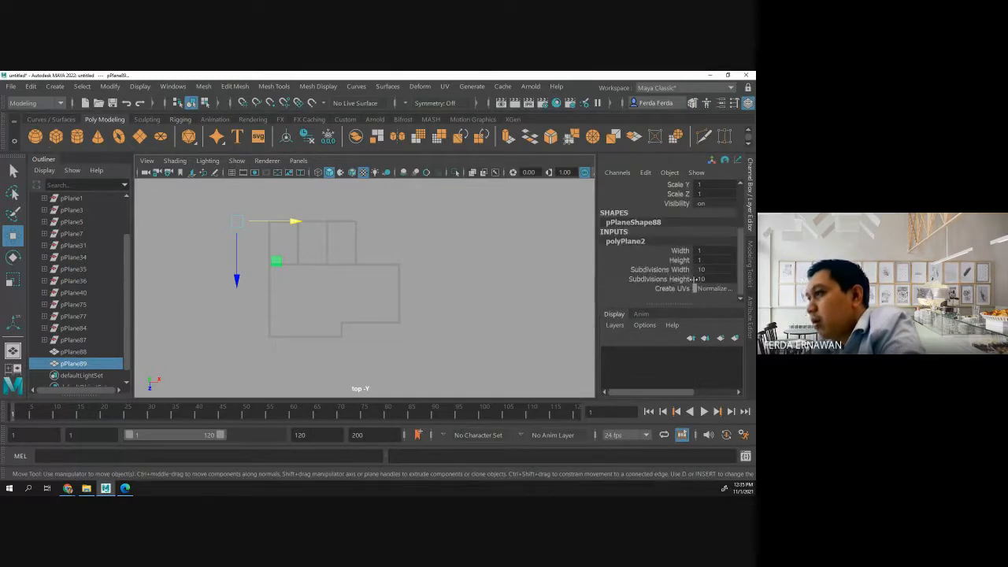
{"action": "left_click_drag", "start_coordinate": [700, 251], "coordinate": [706, 261]}
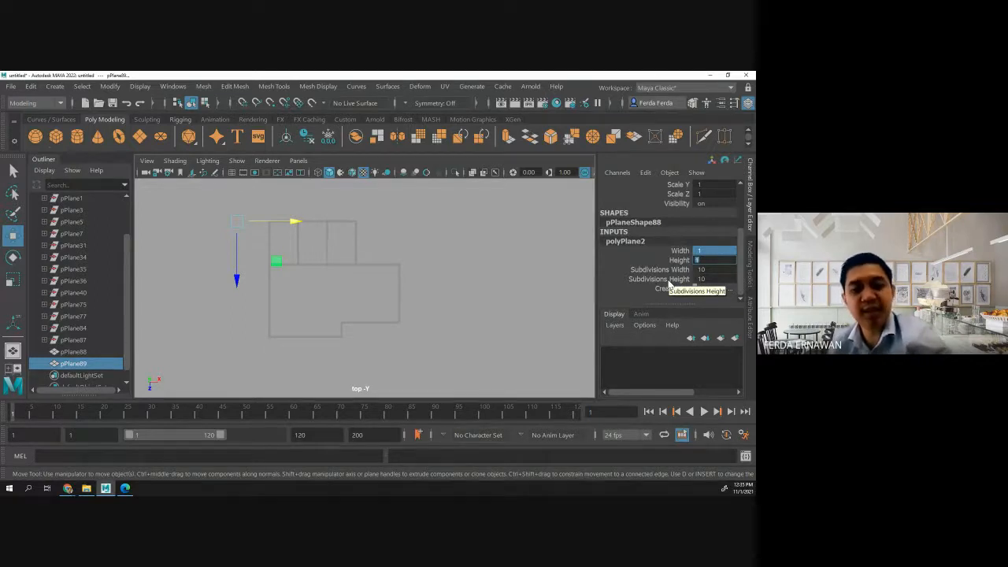
{"action": "type", "text": "5"}
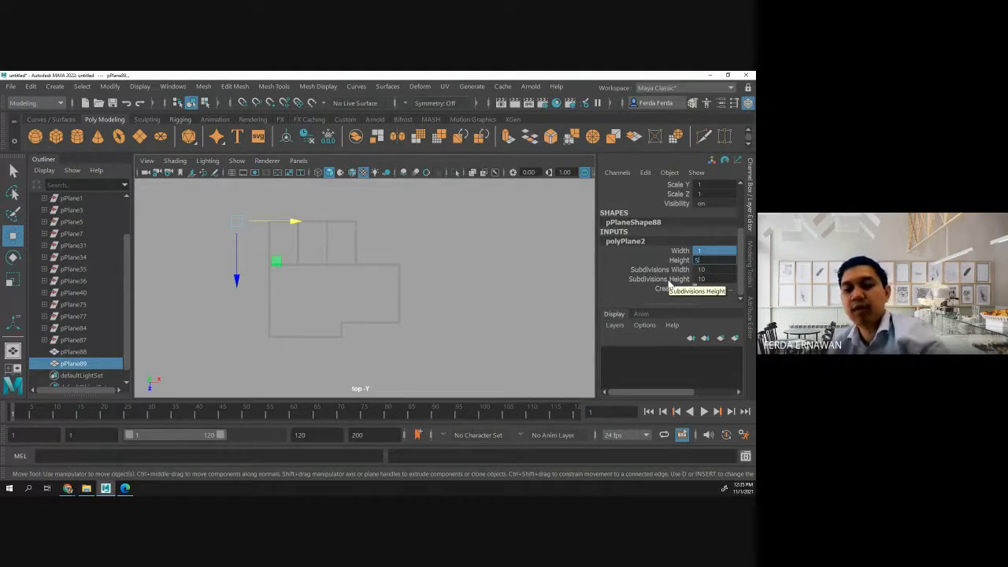
{"action": "type", "text": "00"}
{"action": "key", "text": "Return"}
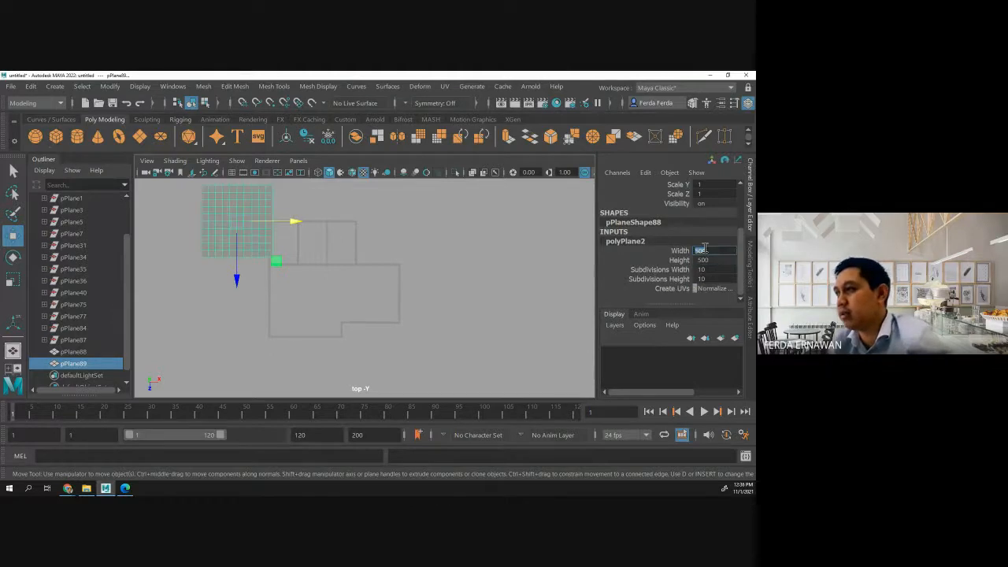
{"action": "left_click_drag", "start_coordinate": [708, 270], "coordinate": [707, 280]}
{"action": "type", "text": "1"}
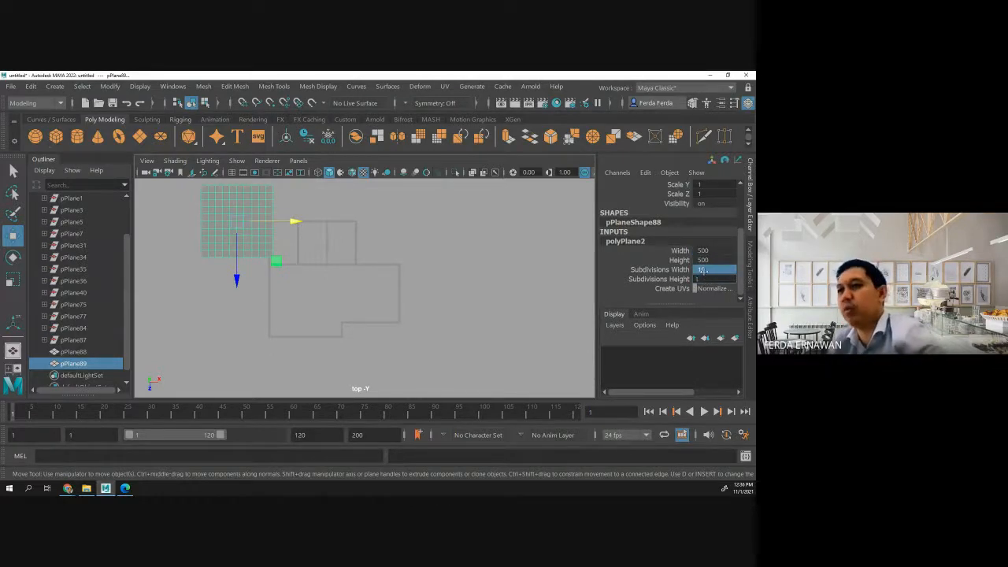
{"action": "key", "text": "Return"}
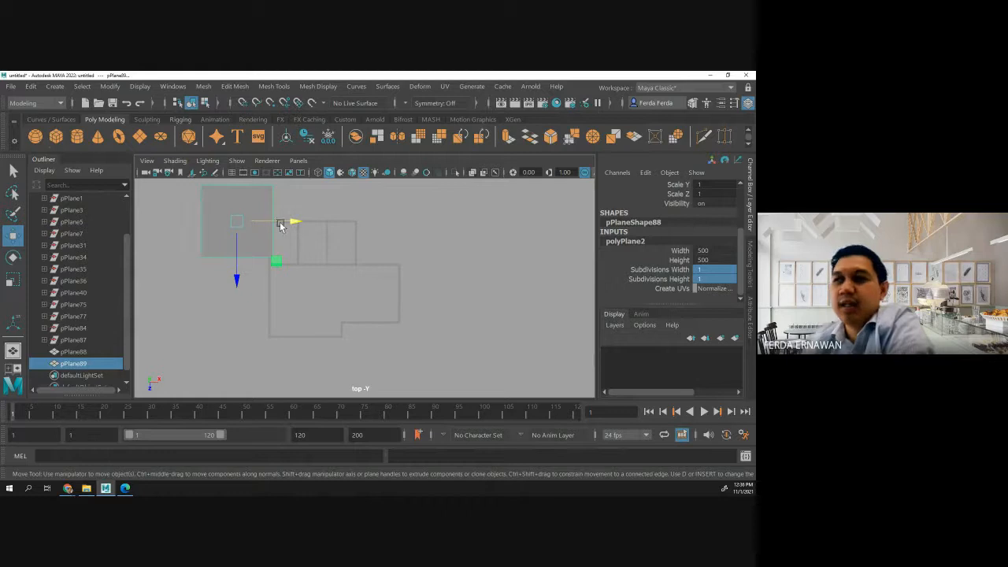
Move the 500 by 500 plane into the upper-left corner of the large room, at about X 254.1 and Z 561.3.
{"action": "left_click_drag", "start_coordinate": [286, 222], "coordinate": [355, 232]}
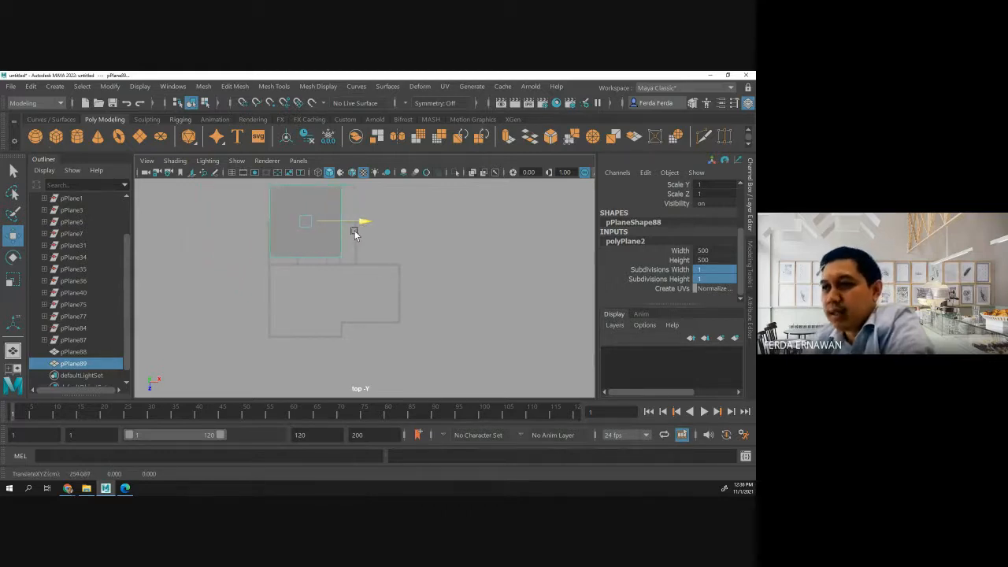
{"action": "left_click_drag", "start_coordinate": [307, 275], "coordinate": [307, 354]}
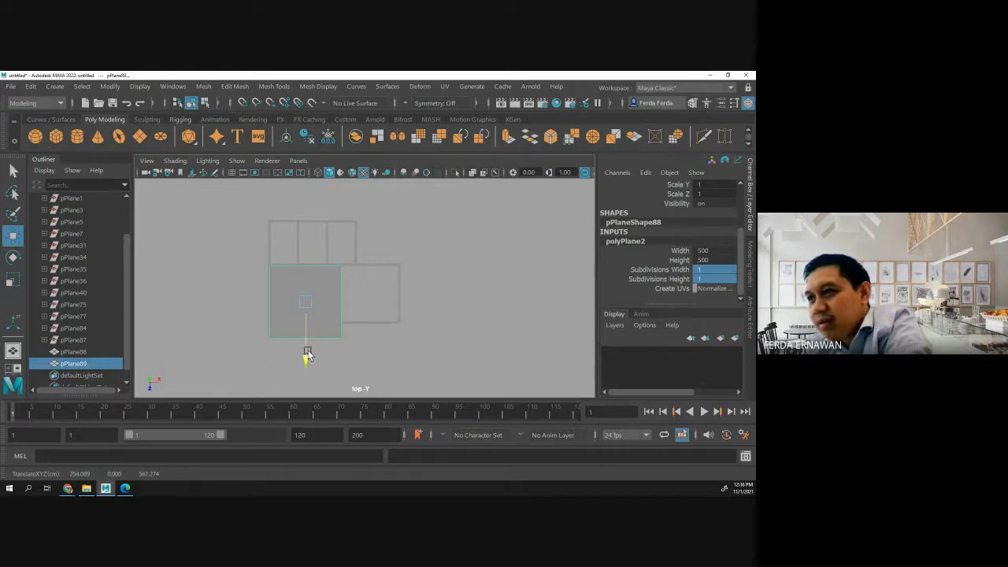
{"action": "left_click", "coordinate": [344, 341]}
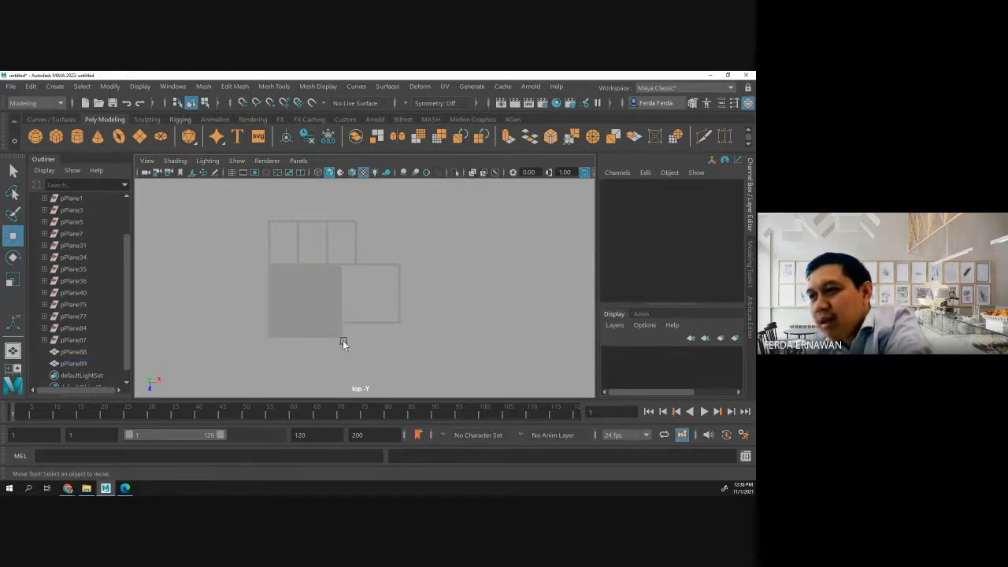
Move the reference plane up to the small rooms' upper wall, about Z 254.6, and move the large room's bottom wall vertices farther down.
{"action": "left_click", "coordinate": [317, 317]}
{"action": "left_click_drag", "start_coordinate": [308, 345], "coordinate": [307, 310]}
{"action": "left_click_drag", "start_coordinate": [251, 327], "coordinate": [377, 360]}
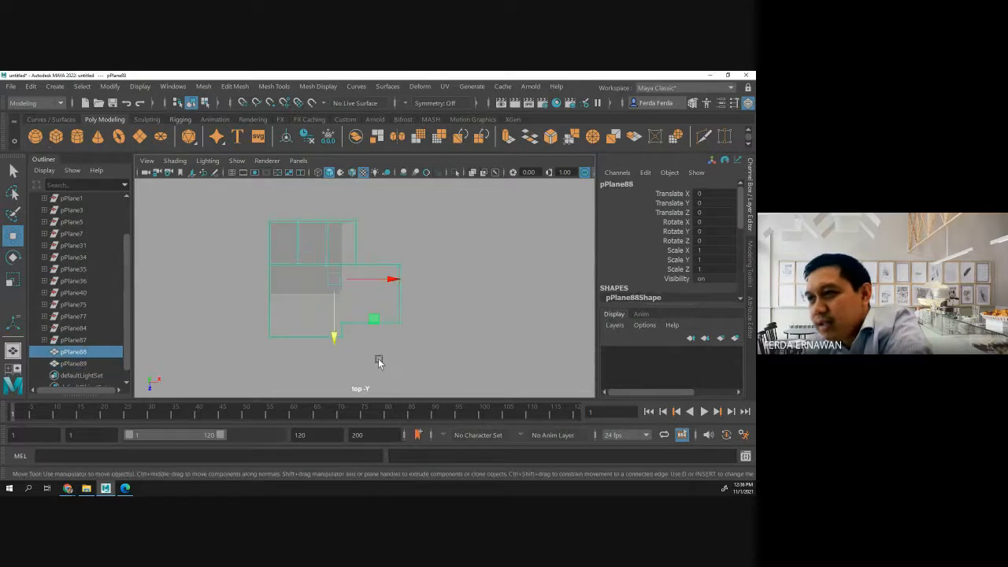
{"action": "left_click", "coordinate": [365, 338]}
{"action": "left_click", "coordinate": [340, 332]}
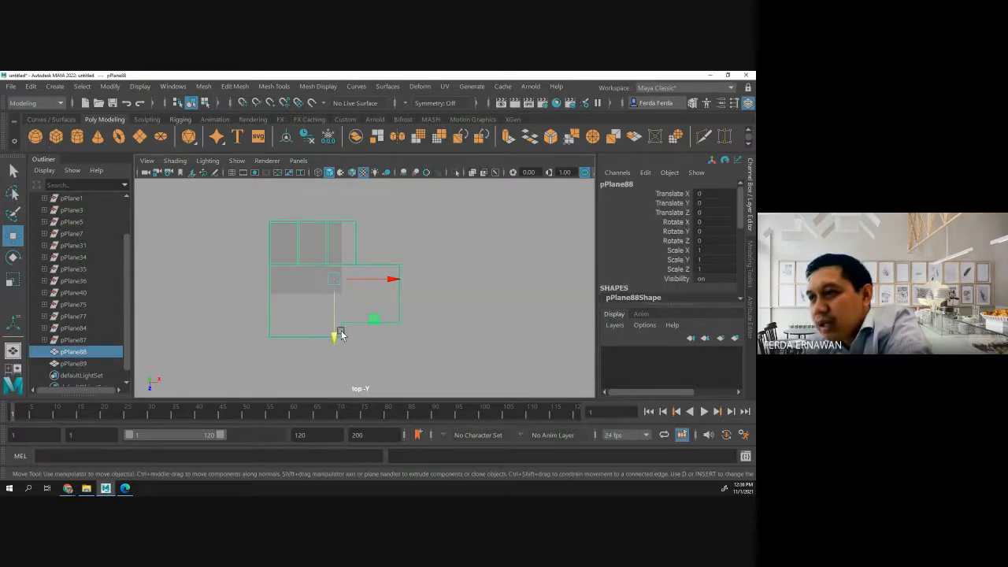
{"action": "right_click", "coordinate": [341, 332]}
{"action": "left_click", "coordinate": [279, 164]}
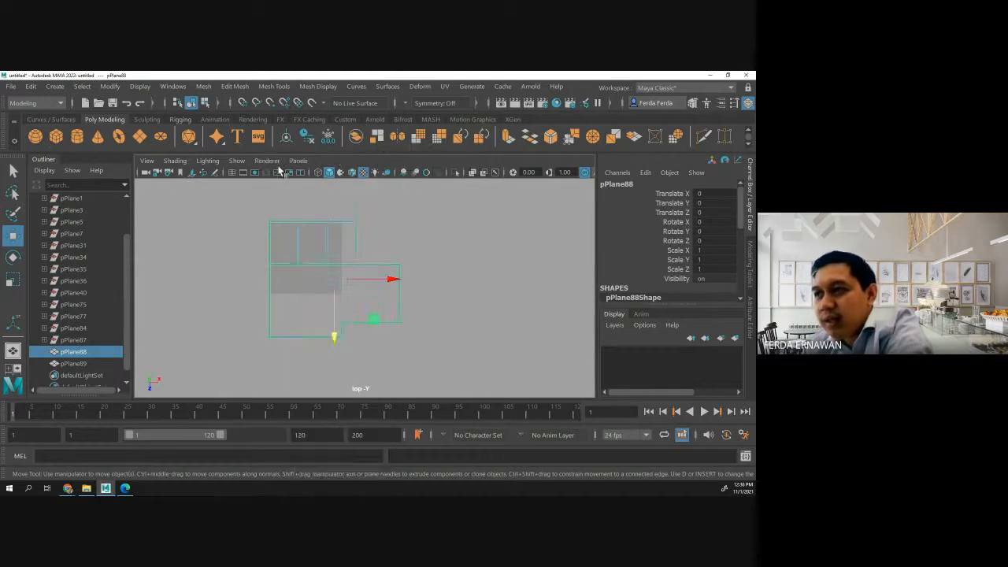
{"action": "left_click_drag", "start_coordinate": [234, 332], "coordinate": [389, 355]}
{"action": "left_click_drag", "start_coordinate": [308, 394], "coordinate": [306, 420]}
{"action": "left_click", "coordinate": [349, 319]}
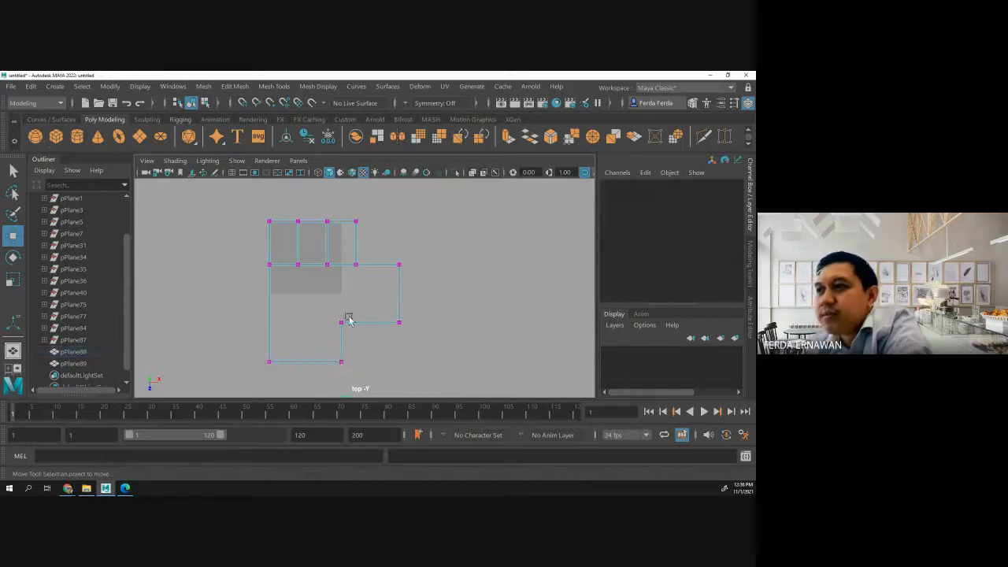
Move the reference plane into the large room at about Z 561.3, then raise the bottom wall's vertices to the plane's lower edge.
{"action": "left_click", "coordinate": [315, 281]}
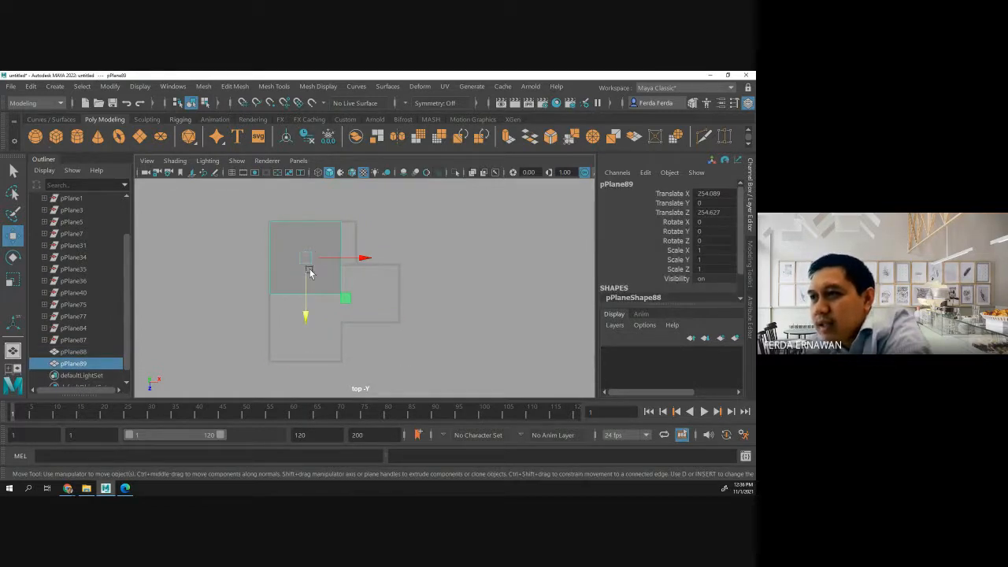
{"action": "left_click_drag", "start_coordinate": [307, 314], "coordinate": [305, 361]}
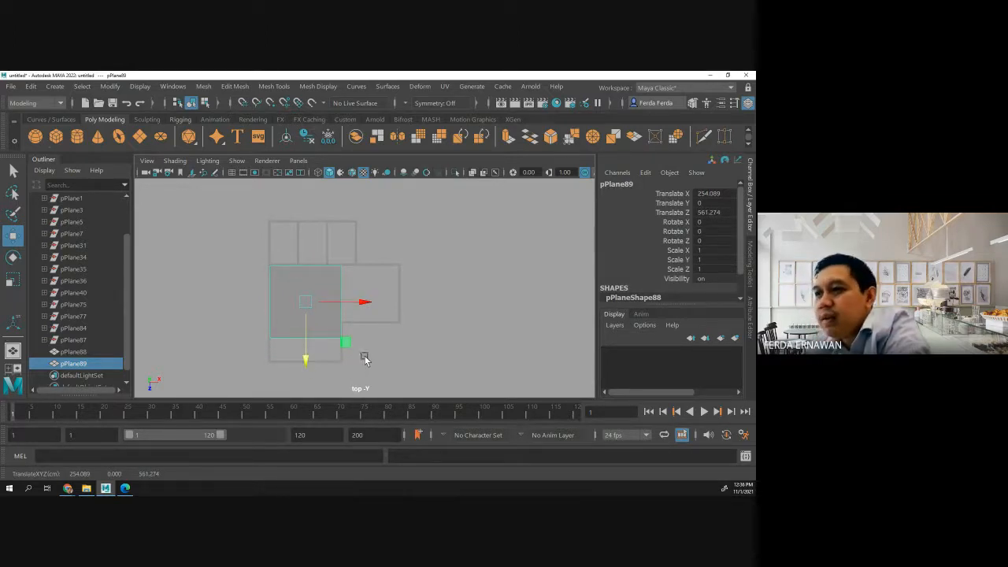
{"action": "left_click", "coordinate": [229, 349]}
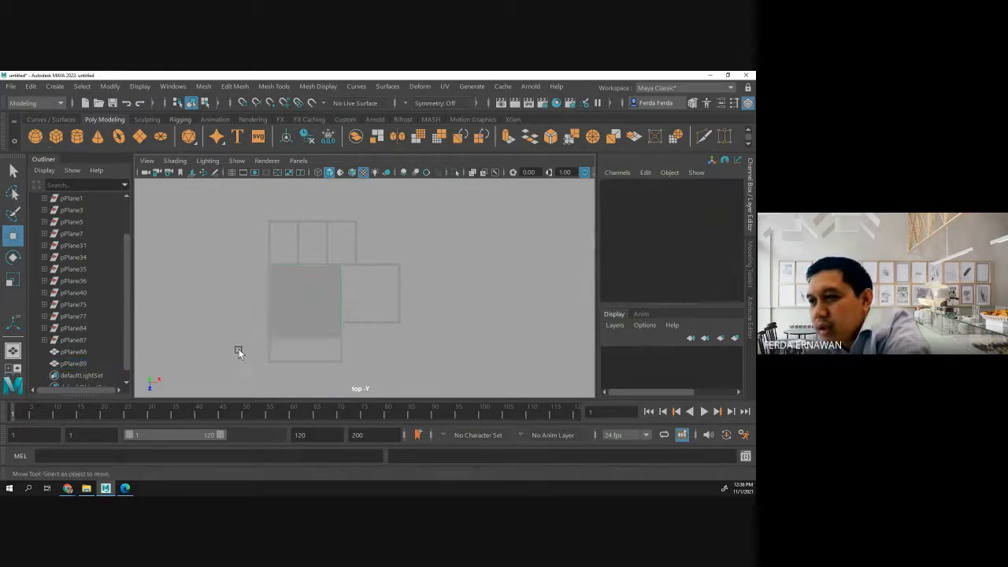
{"action": "left_click_drag", "start_coordinate": [239, 350], "coordinate": [369, 372]}
{"action": "right_click_drag", "start_coordinate": [344, 366], "coordinate": [288, 166]}
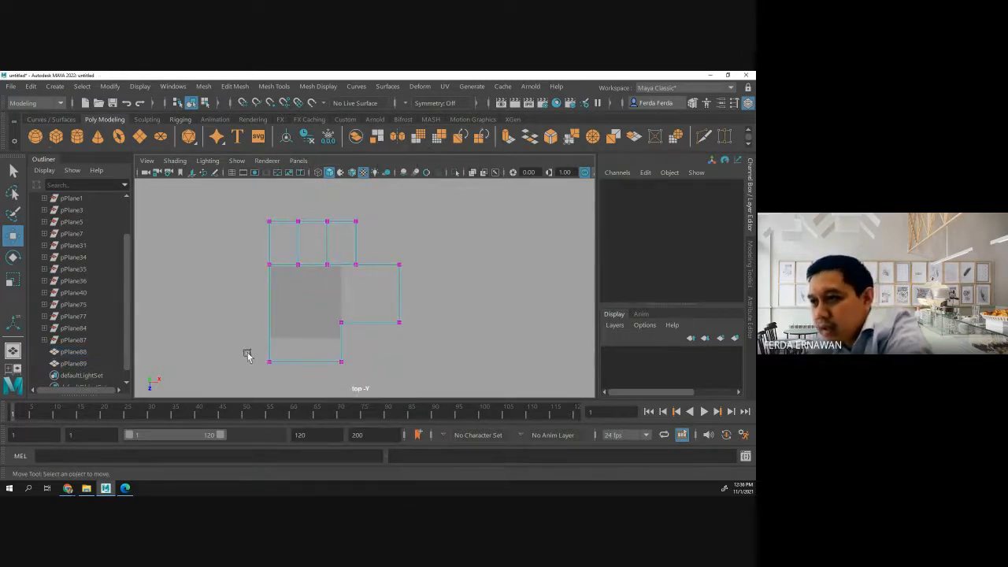
{"action": "left_click_drag", "start_coordinate": [231, 346], "coordinate": [360, 379]}
{"action": "middle_click_drag", "start_coordinate": [303, 386], "coordinate": [305, 368]}
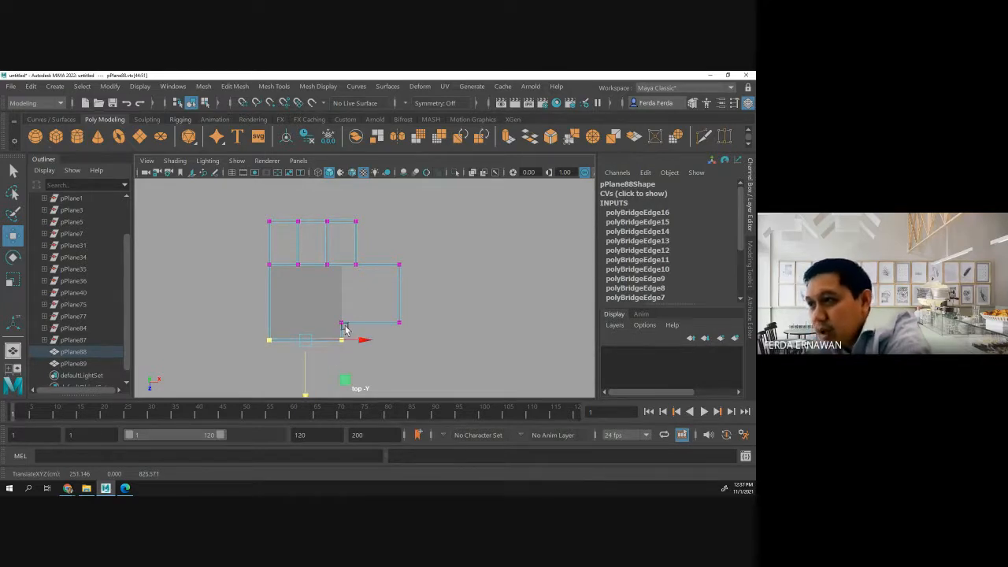
Move the large room's lower inner-corner vertices to about X 513.2 and the small rooms' outer right wall vertices to about X 512.4.
{"action": "left_click", "coordinate": [369, 340]}
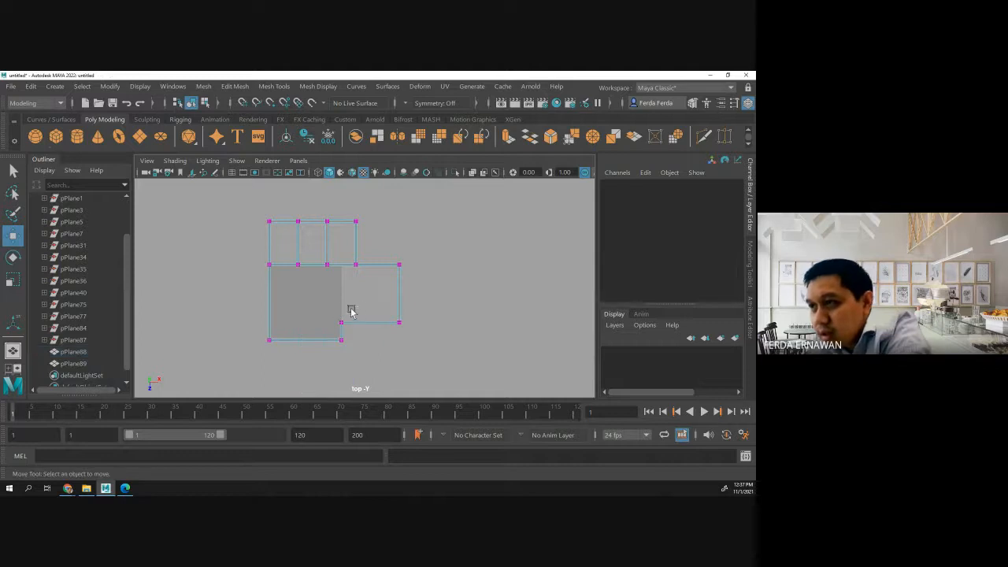
{"action": "left_click_drag", "start_coordinate": [349, 309], "coordinate": [332, 362]}
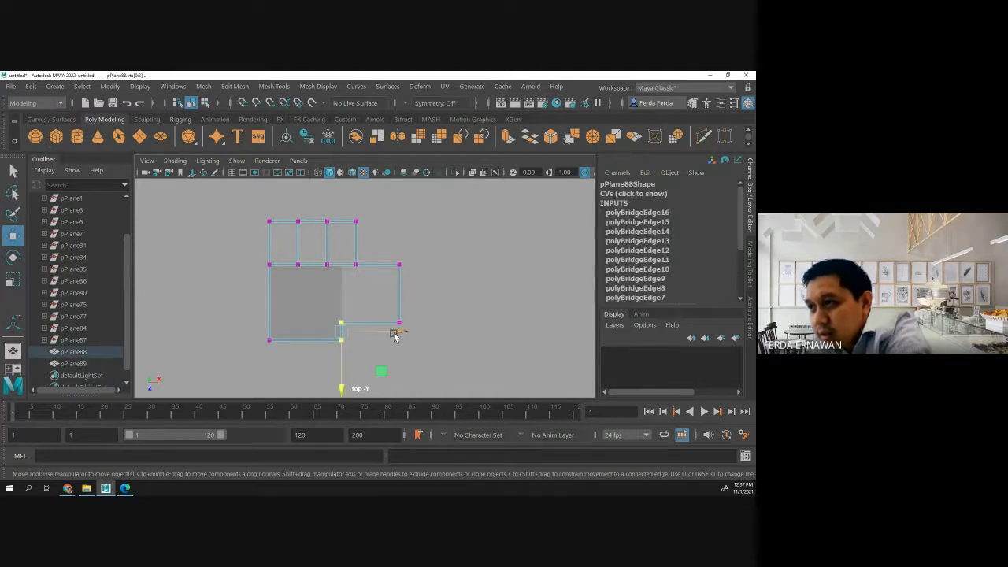
{"action": "left_click_drag", "start_coordinate": [396, 331], "coordinate": [396, 333]}
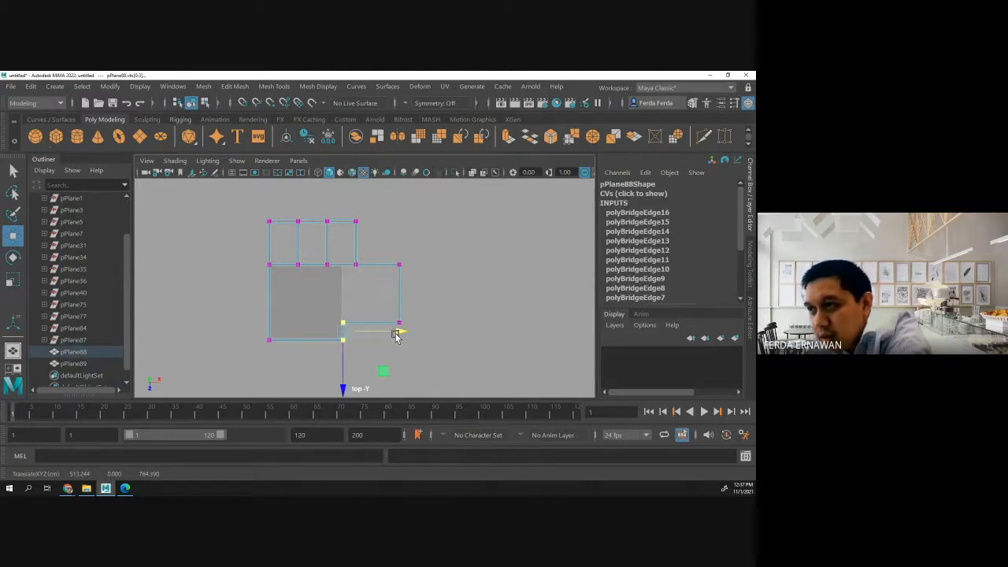
{"action": "left_click", "coordinate": [372, 355]}
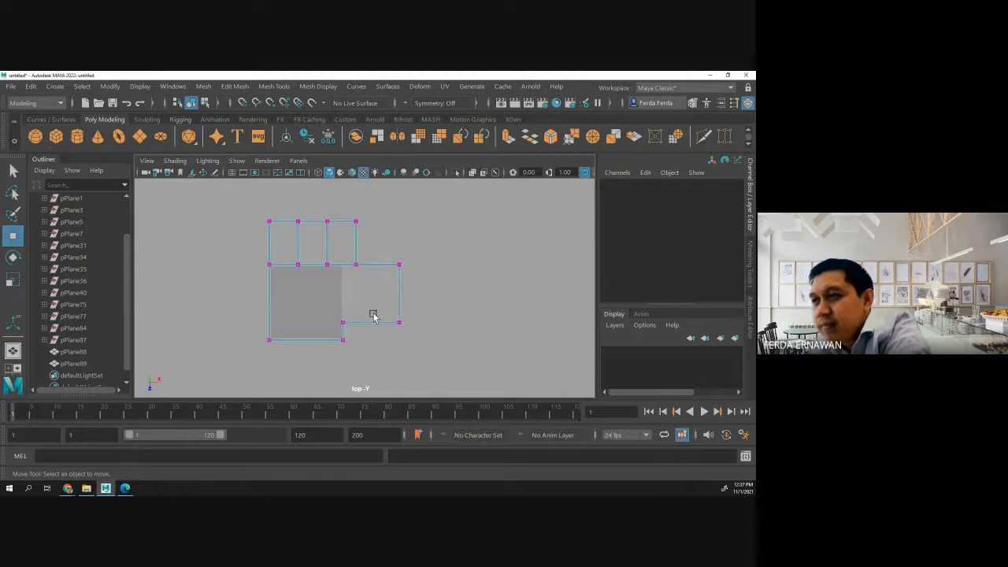
{"action": "left_click", "coordinate": [356, 266]}
{"action": "left_click_drag", "start_coordinate": [415, 244], "coordinate": [402, 244]}
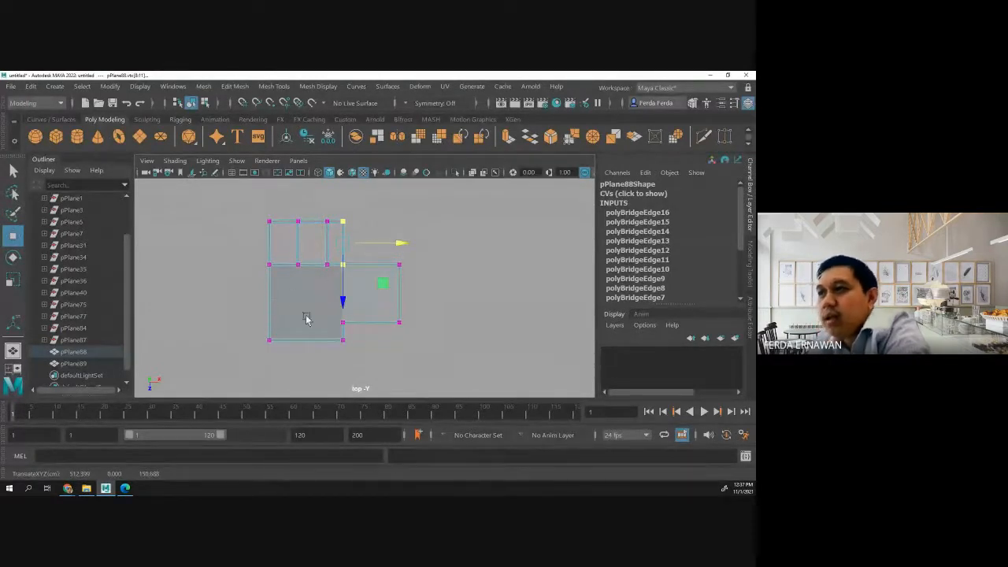
Move the first partition between the small rooms to about X 118.8 and the second partition to about X 314.2.
{"action": "left_click", "coordinate": [282, 244]}
{"action": "left_click_drag", "start_coordinate": [287, 259], "coordinate": [305, 289]}
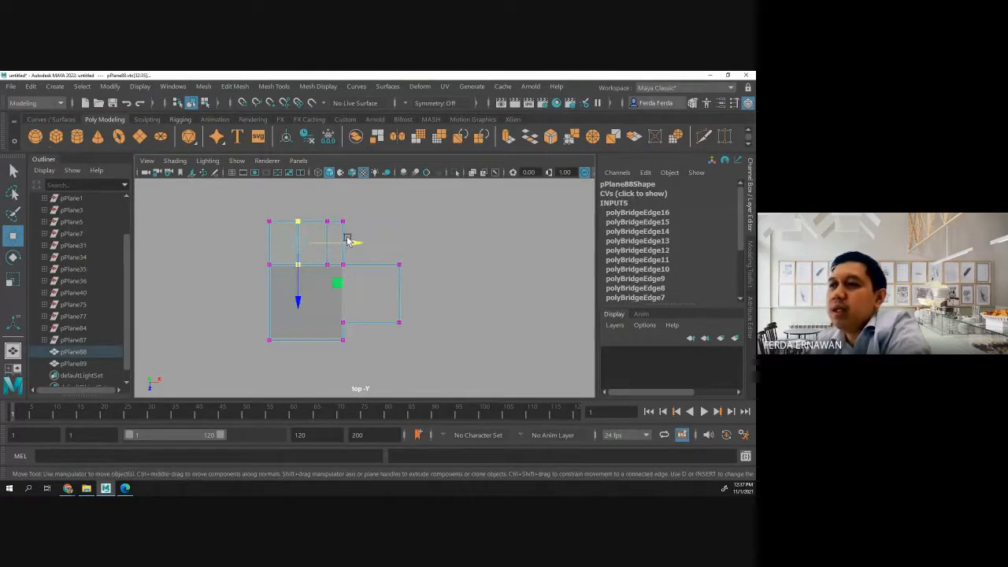
{"action": "left_click_drag", "start_coordinate": [355, 247], "coordinate": [343, 246]}
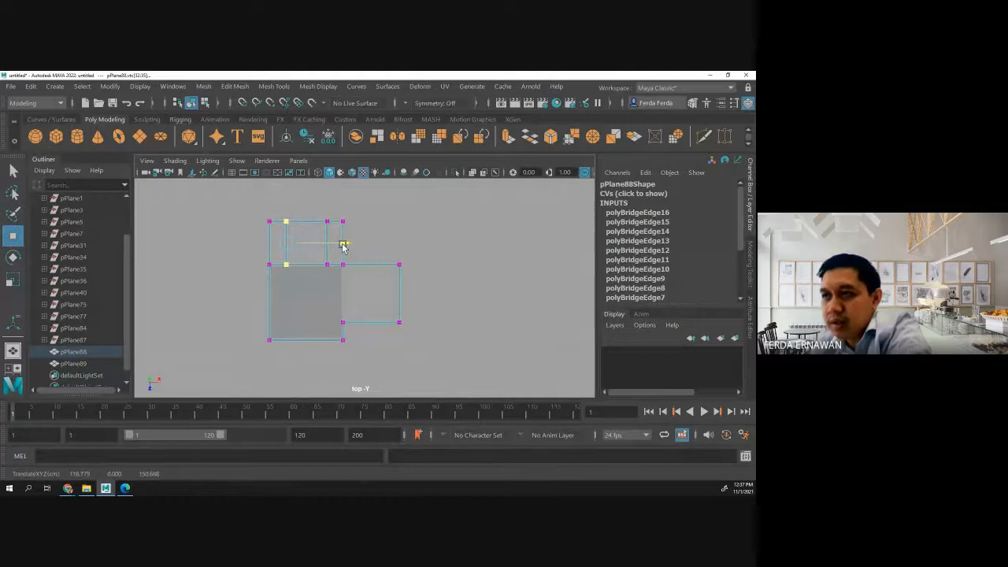
{"action": "left_click_drag", "start_coordinate": [315, 210], "coordinate": [331, 277]}
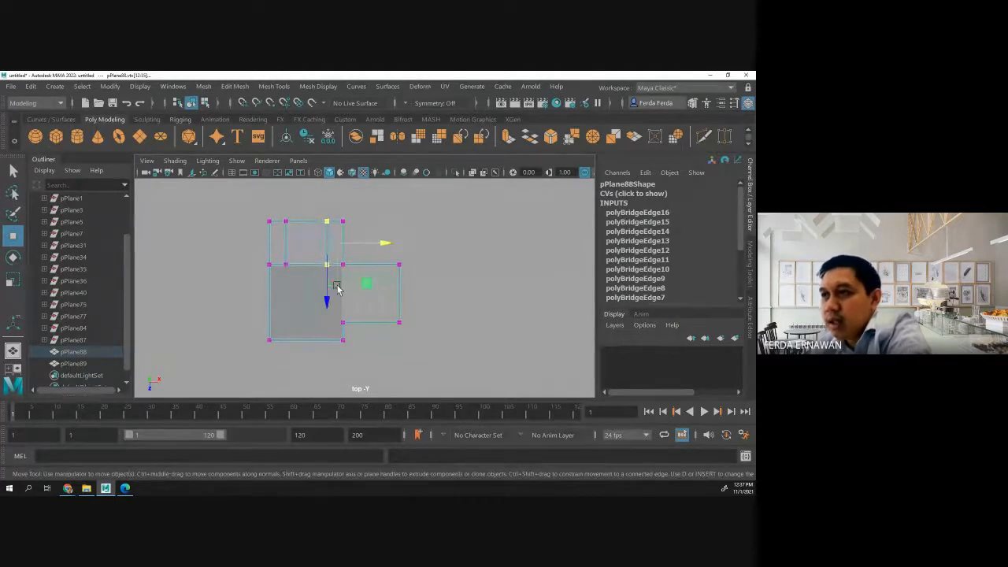
{"action": "left_click_drag", "start_coordinate": [383, 243], "coordinate": [370, 245]}
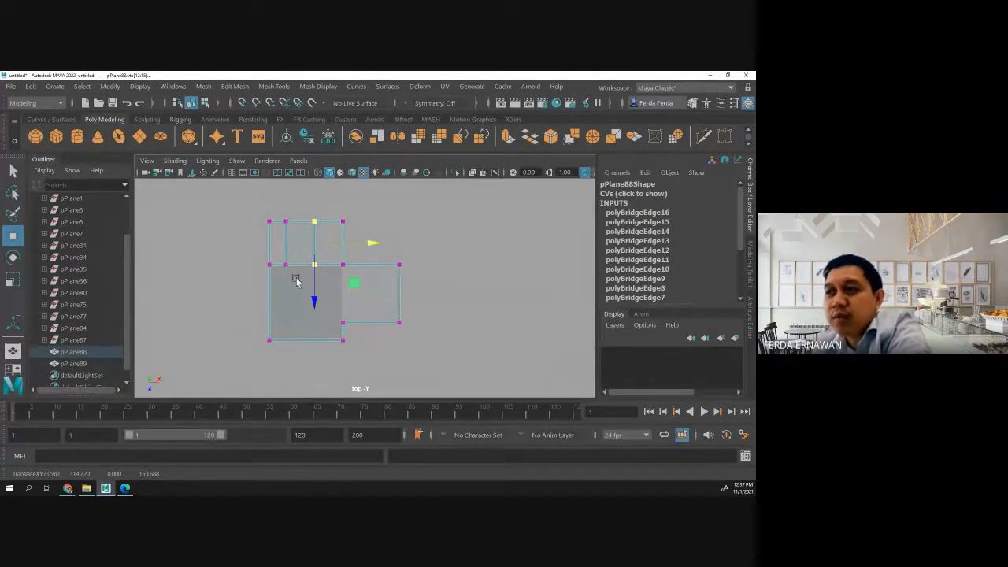
Move the 500 by 500 reference plane along X into the right part of the large room, against the inner corner.
{"action": "left_click", "coordinate": [311, 331]}
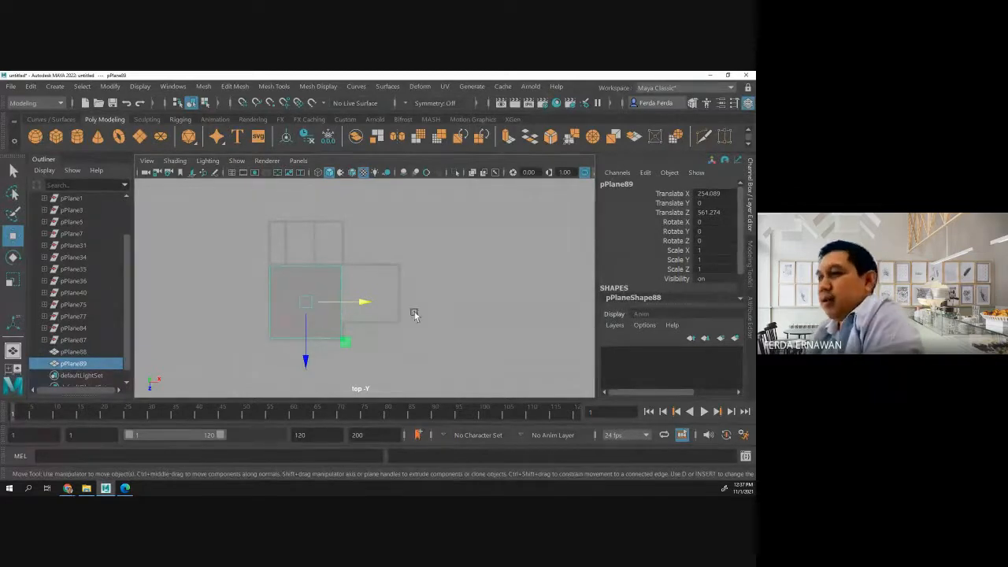
{"action": "left_click_drag", "start_coordinate": [740, 253], "coordinate": [740, 274]}
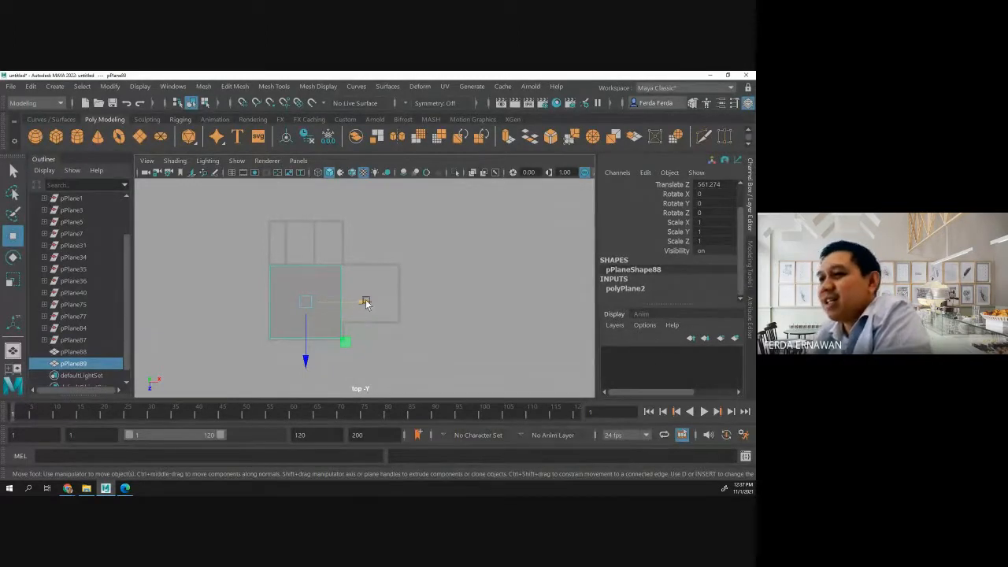
{"action": "left_click_drag", "start_coordinate": [366, 300], "coordinate": [442, 300]}
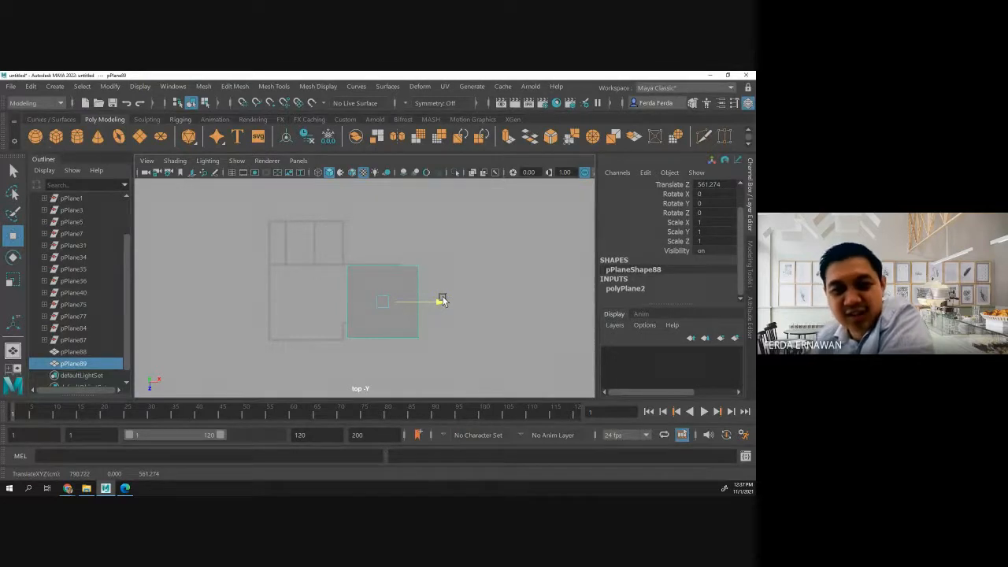
{"action": "left_click_drag", "start_coordinate": [443, 300], "coordinate": [440, 300]}
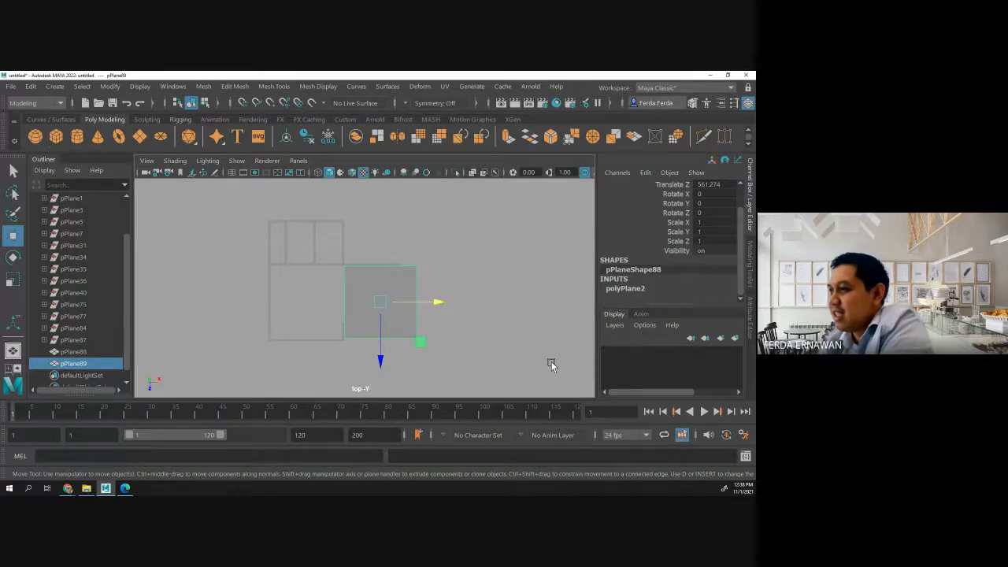
Set the reference plane's width to 300 and its height to 400.
{"action": "left_click", "coordinate": [624, 289]}
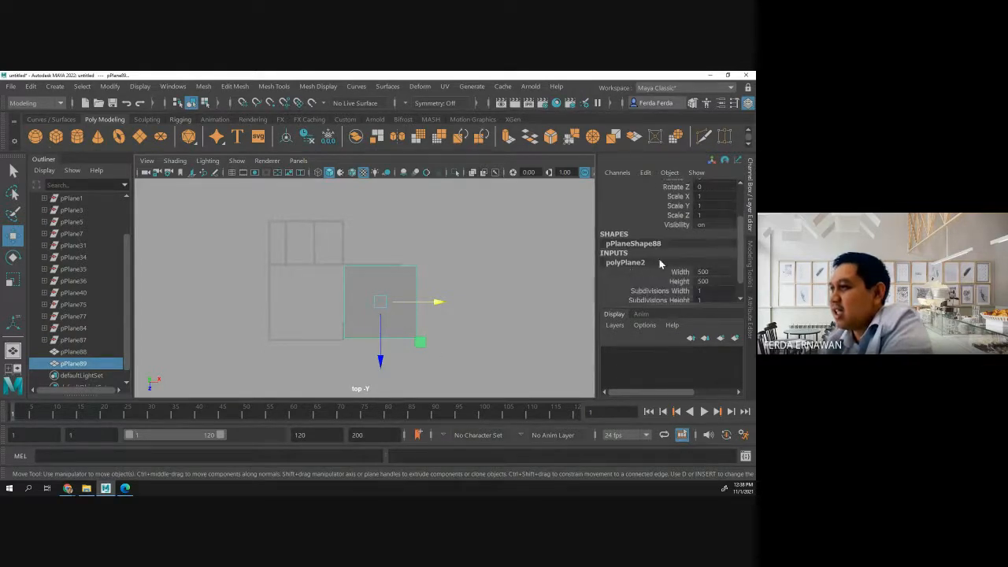
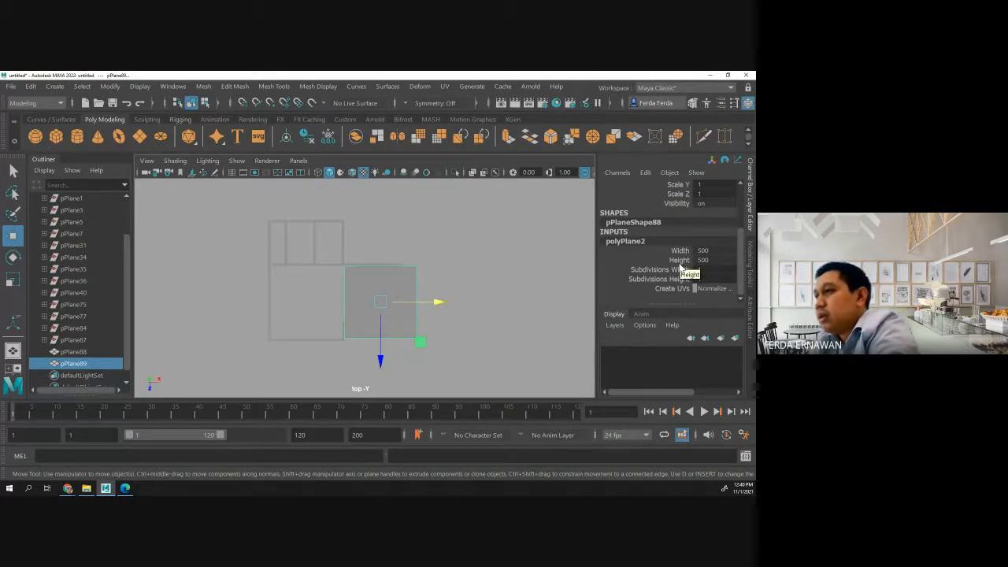
{"action": "left_click", "coordinate": [714, 251]}
{"action": "type", "text": "0.01"}
{"action": "key", "text": "Return"}
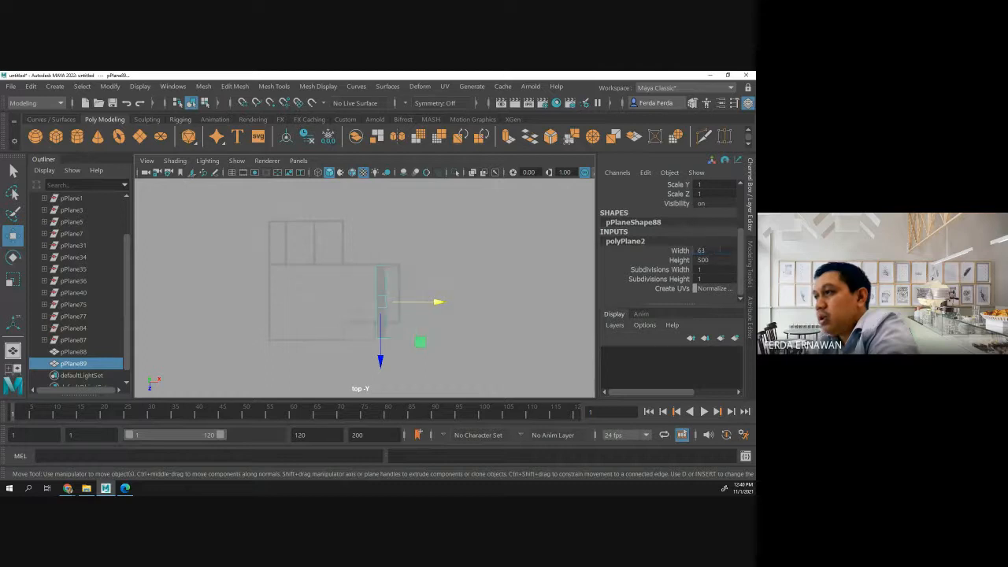
{"action": "left_click", "coordinate": [707, 250]}
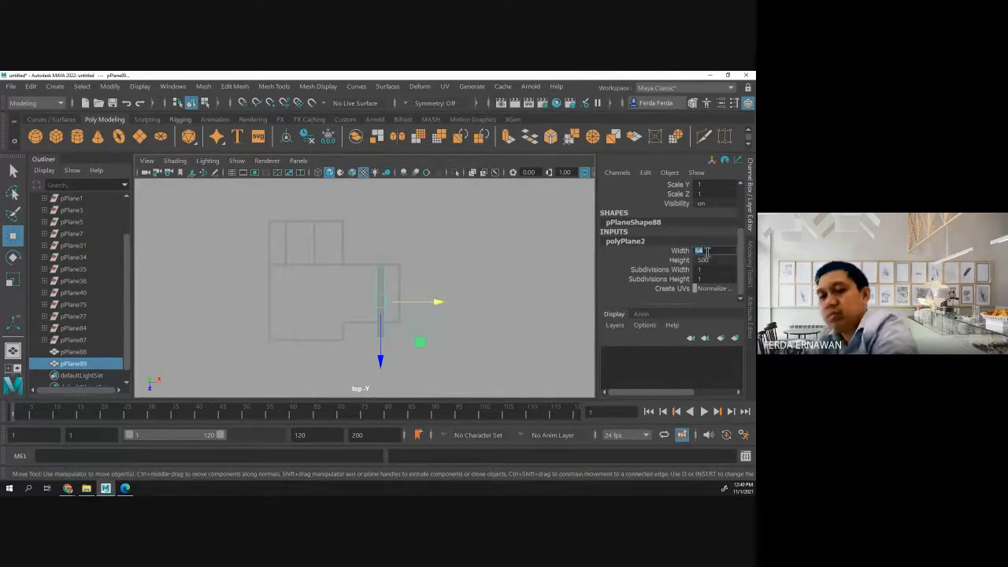
{"action": "type", "text": "300"}
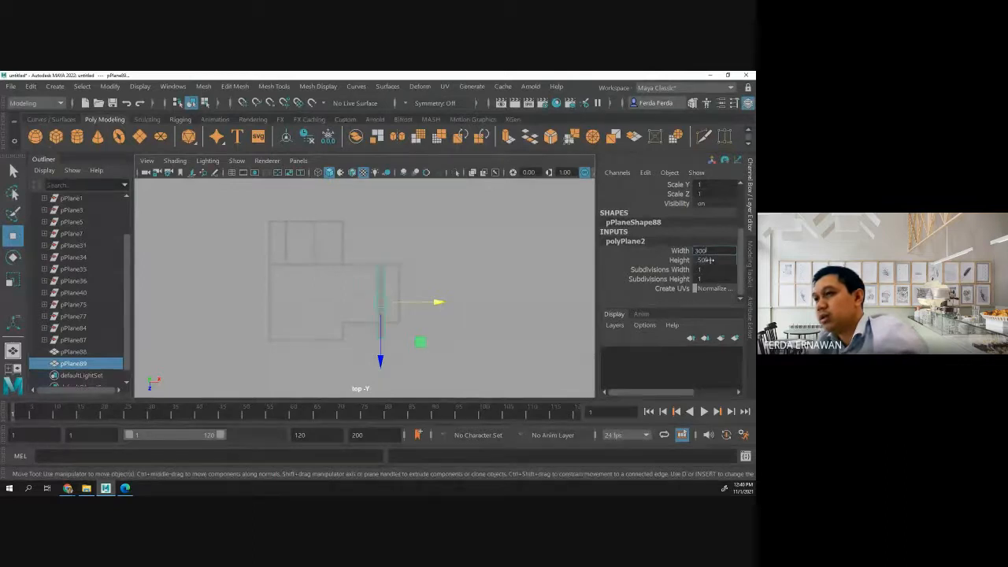
{"action": "left_click", "coordinate": [713, 260]}
{"action": "type", "text": "400"}
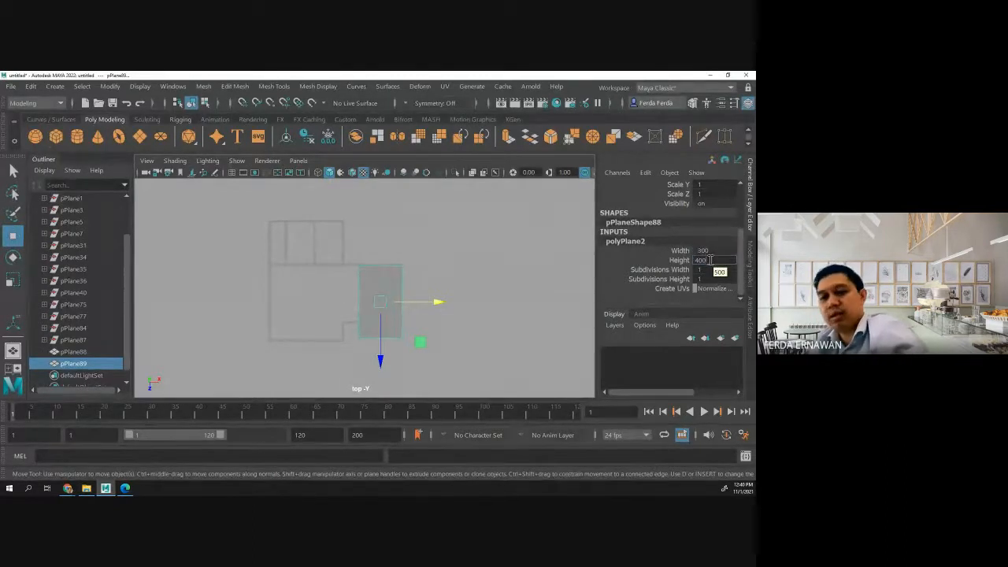
{"action": "key", "text": "Return"}
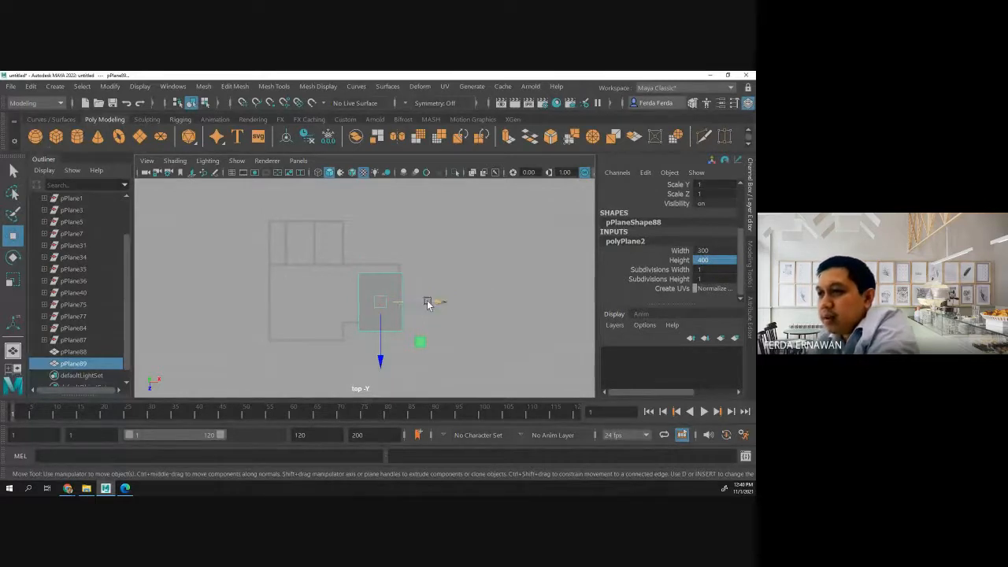
Fit the 300 by 400 plane into the large room's right extension, at about X 667.5 and Z 495.6.
{"action": "left_click_drag", "start_coordinate": [434, 302], "coordinate": [420, 303]}
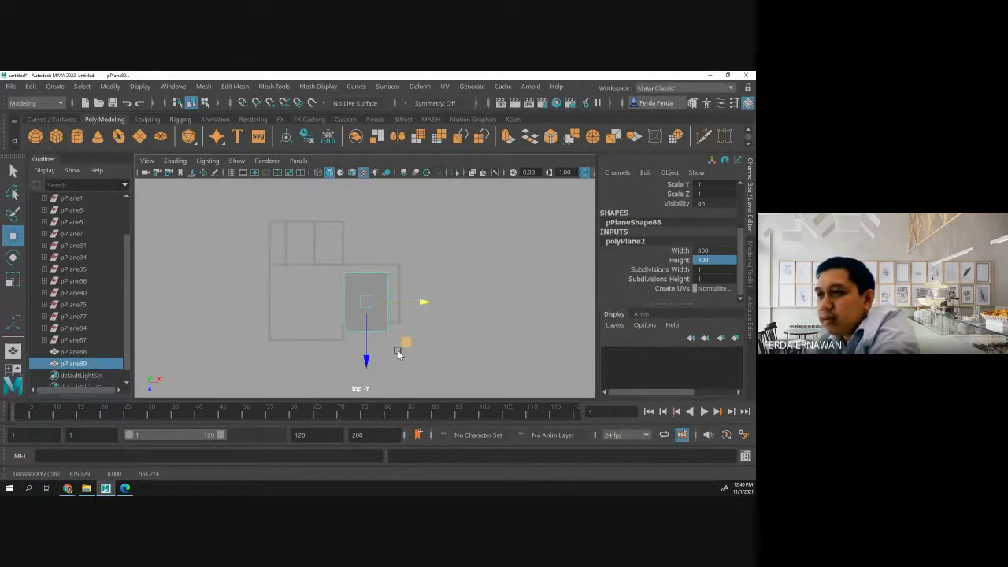
{"action": "left_click_drag", "start_coordinate": [362, 360], "coordinate": [364, 352]}
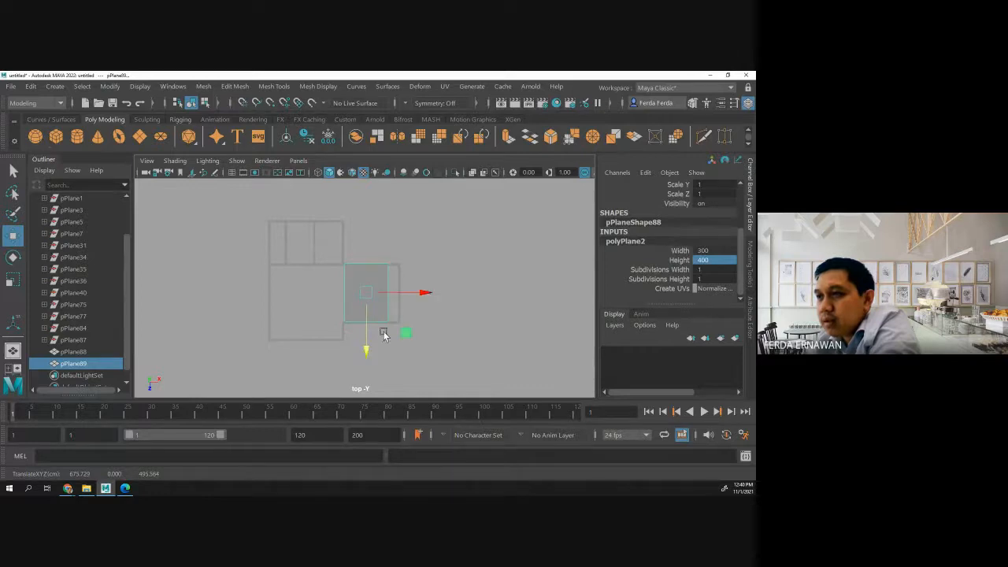
{"action": "left_click_drag", "start_coordinate": [423, 295], "coordinate": [423, 294]}
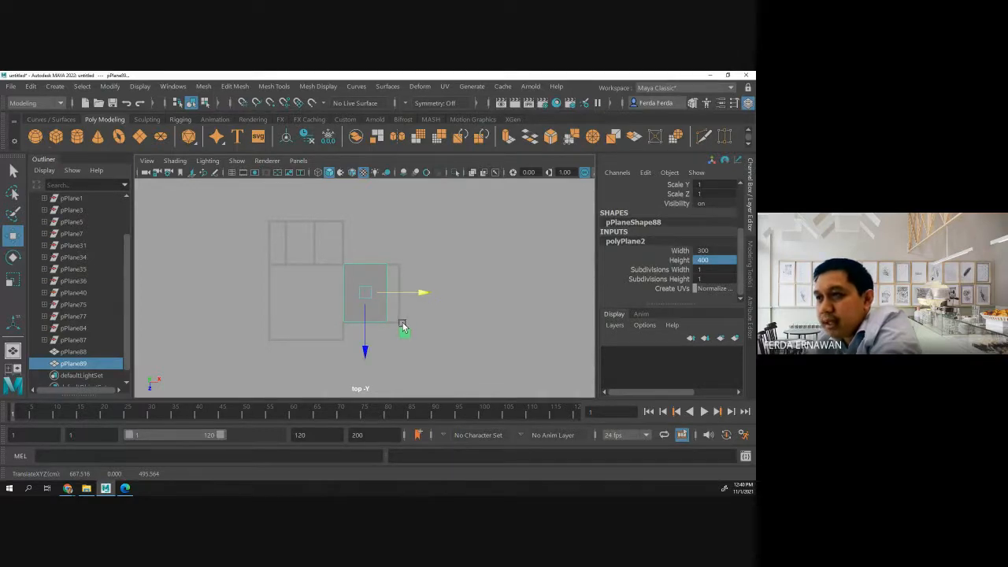
{"action": "left_click", "coordinate": [445, 225]}
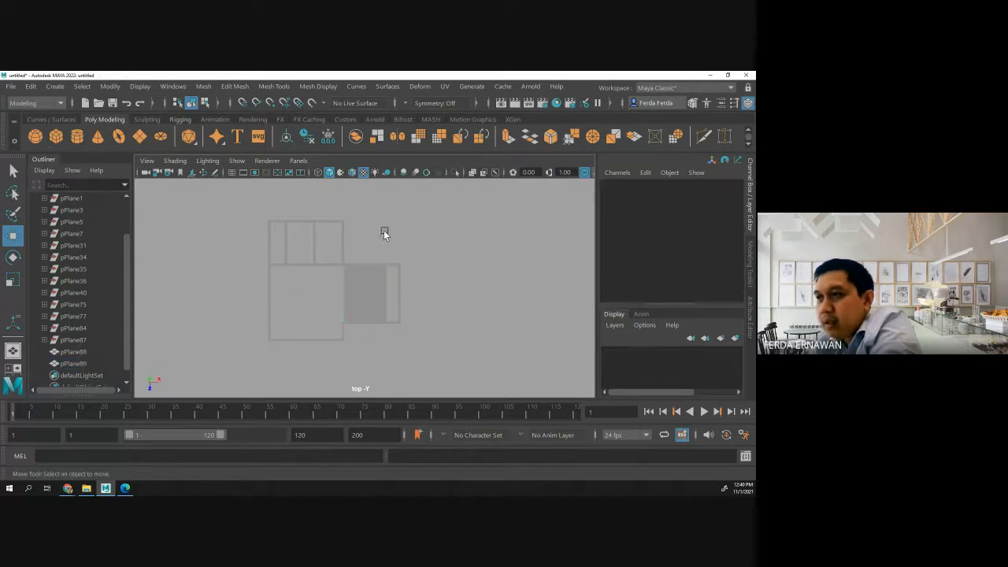
Move the vertices of the large room's far right wall to the reference plane's right edge, at about X 827.5.
{"action": "left_click", "coordinate": [399, 262]}
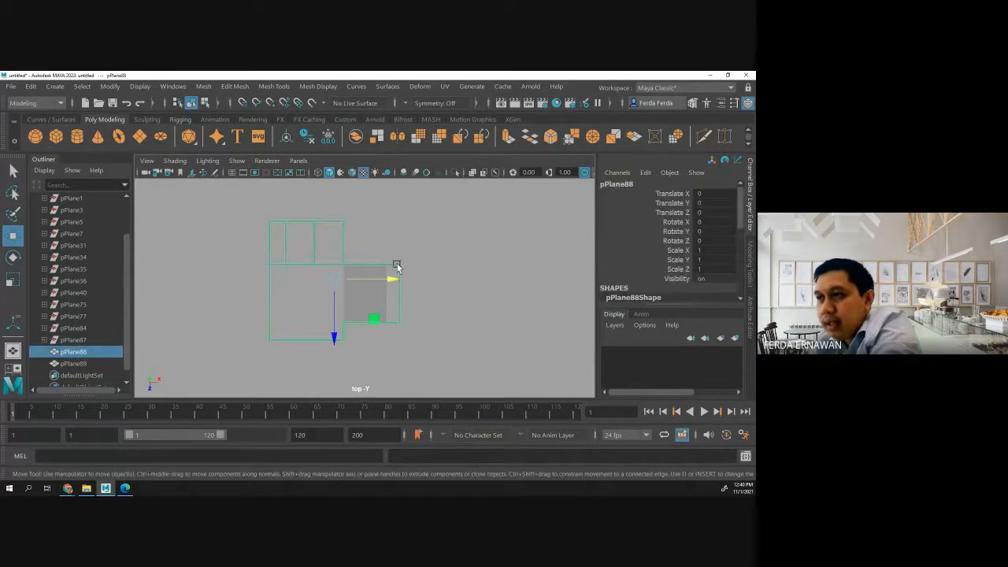
{"action": "right_click", "coordinate": [397, 263]}
{"action": "right_click_drag", "start_coordinate": [397, 263], "coordinate": [335, 165]}
{"action": "left_click_drag", "start_coordinate": [389, 231], "coordinate": [424, 375]}
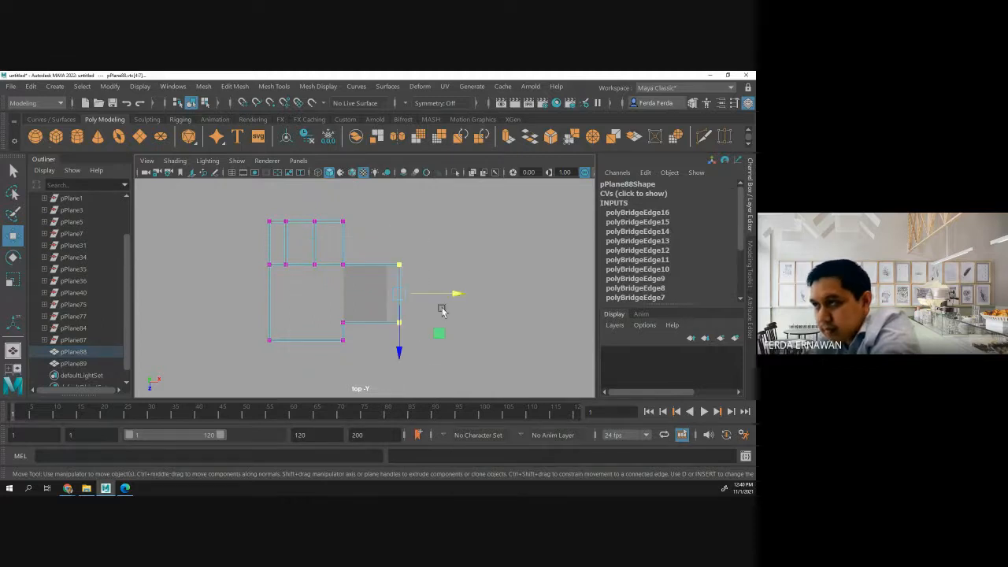
{"action": "left_click_drag", "start_coordinate": [457, 297], "coordinate": [446, 296]}
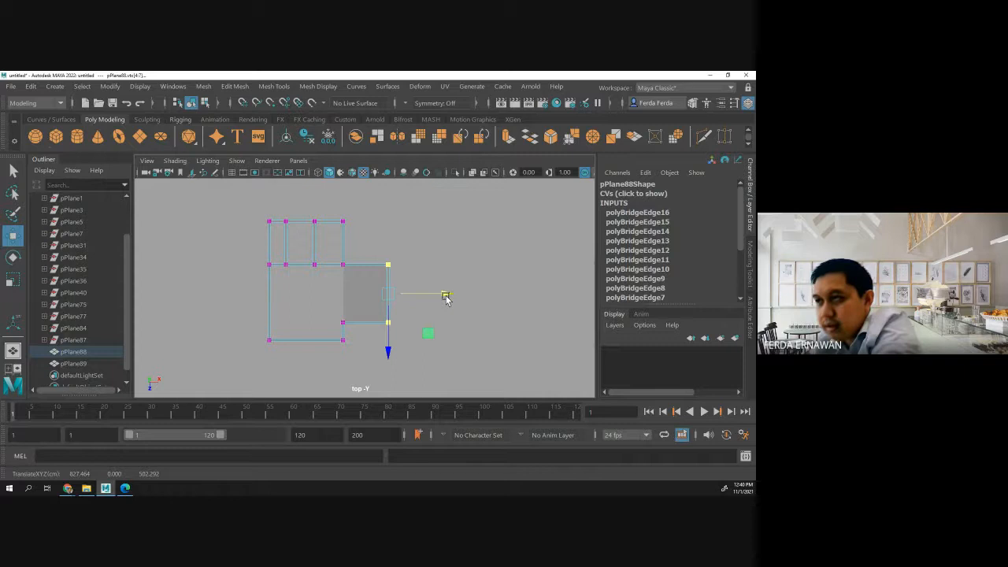
Move the 300 by 400 reference plane up beside the small rooms, to about Z 172.5, and delete it.
{"action": "left_click", "coordinate": [353, 295]}
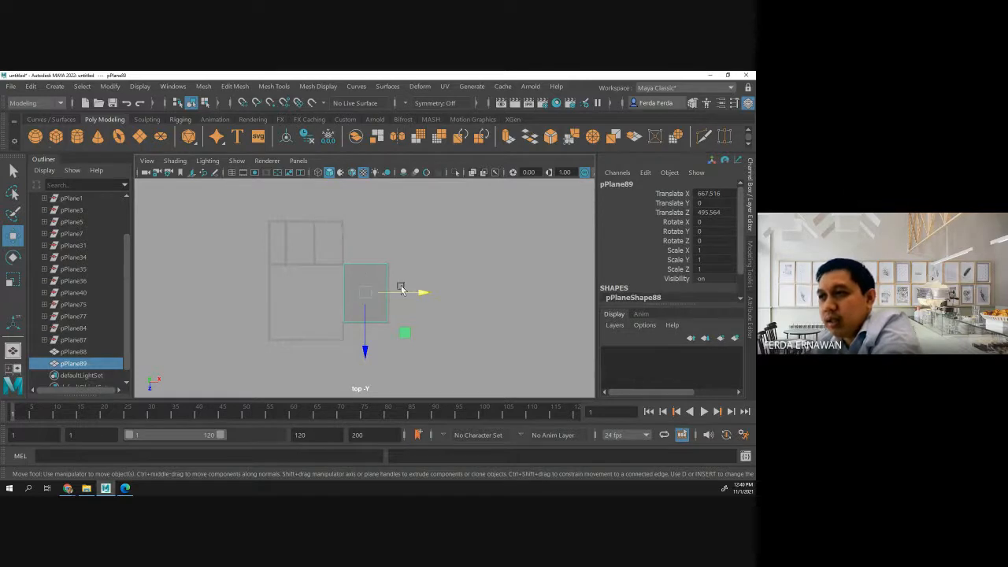
{"action": "left_click_drag", "start_coordinate": [367, 348], "coordinate": [357, 302]}
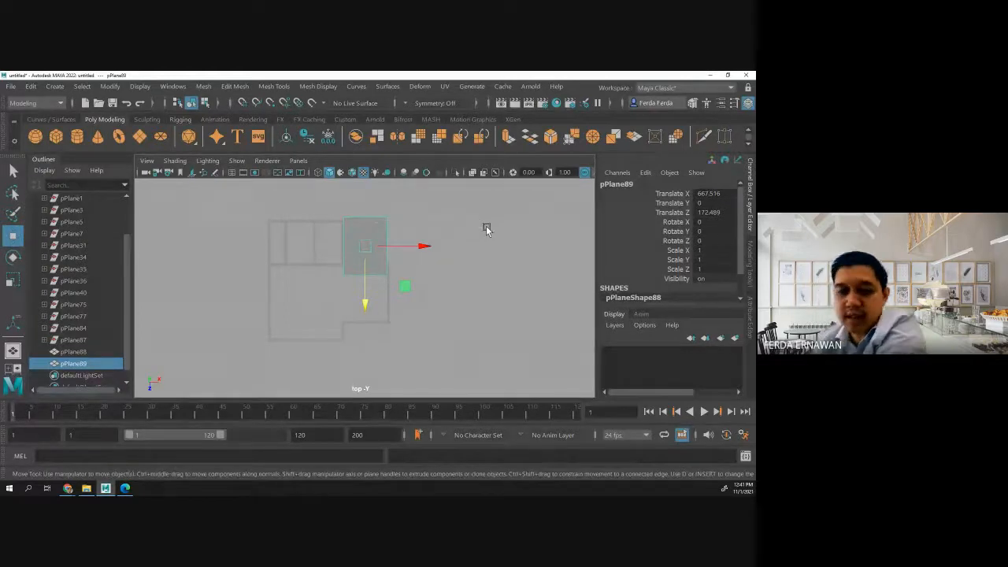
{"action": "key", "text": "Delete"}
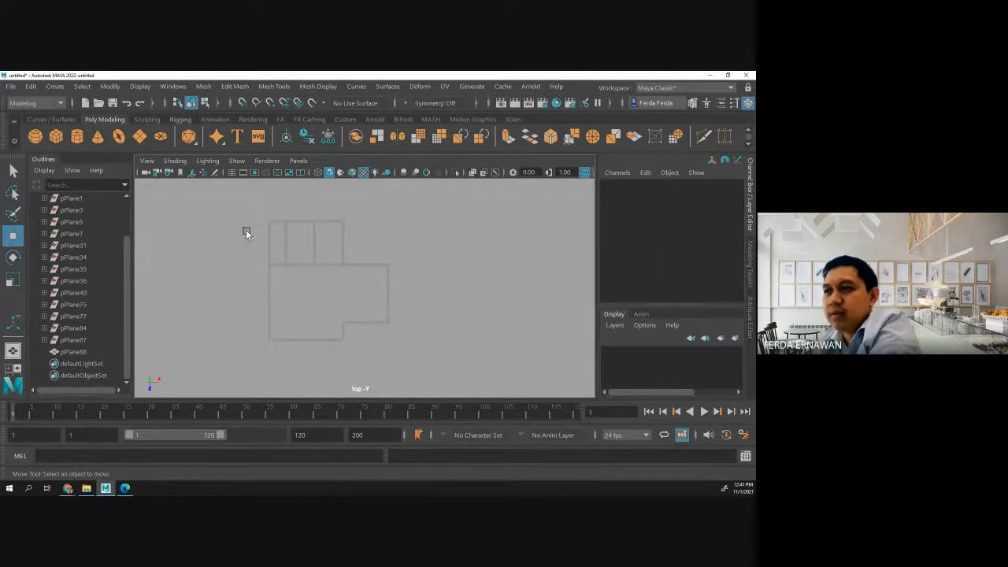
Select the whole wall outline, clear the selection, and show the walls in a maximized perspective view.
{"action": "left_click_drag", "start_coordinate": [248, 219], "coordinate": [471, 370]}
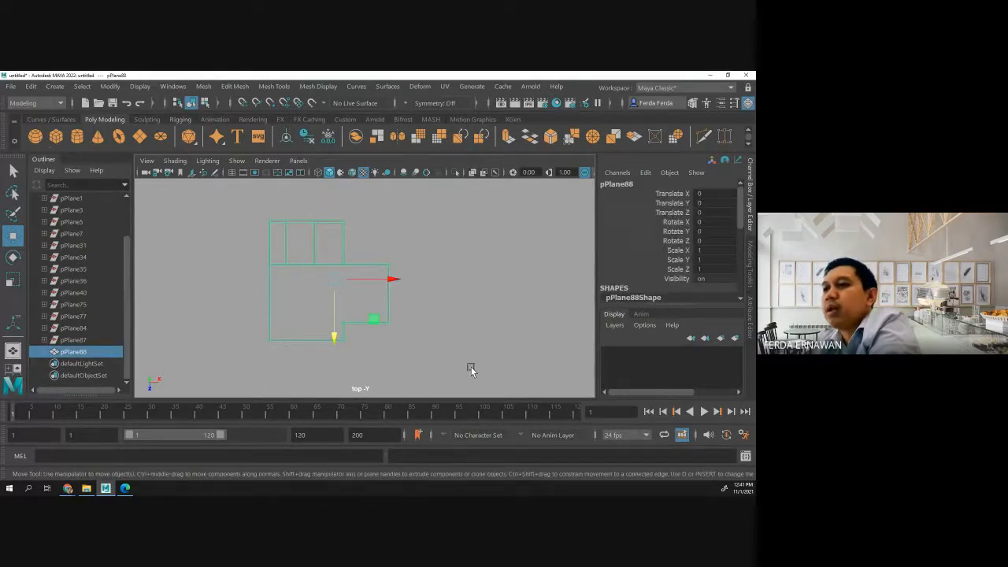
{"action": "left_click", "coordinate": [465, 307]}
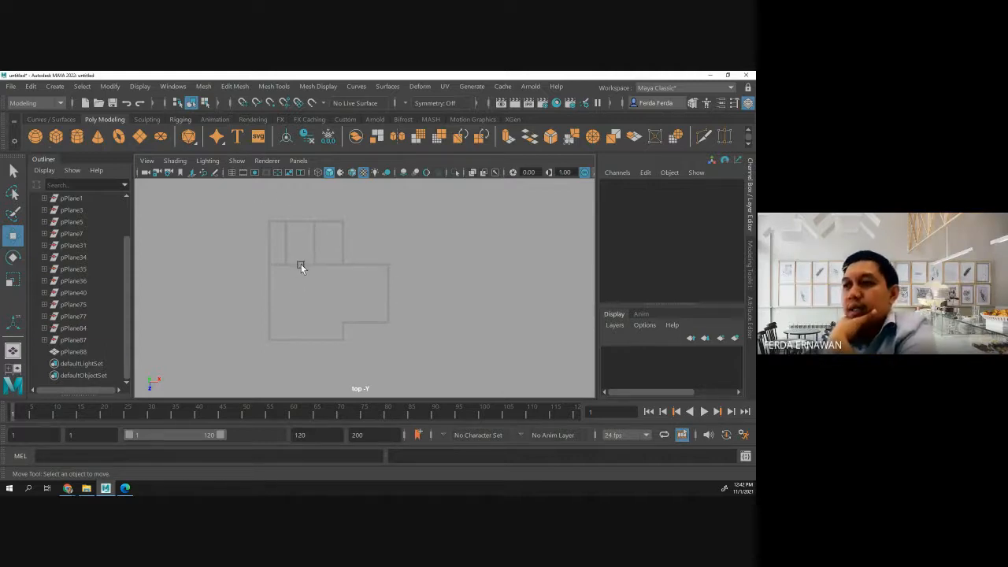
{"action": "left_click", "coordinate": [300, 263]}
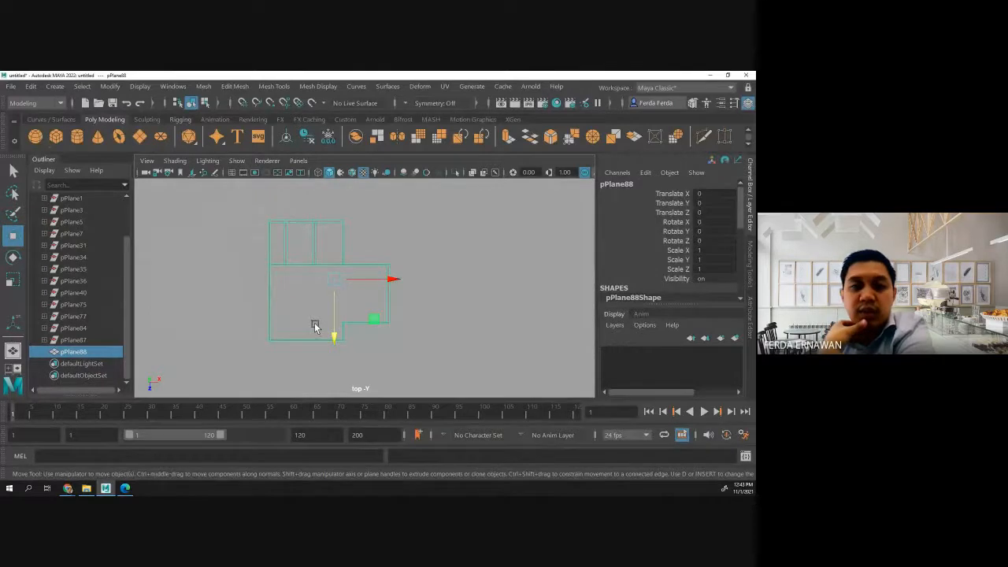
{"action": "key", "text": "space"}
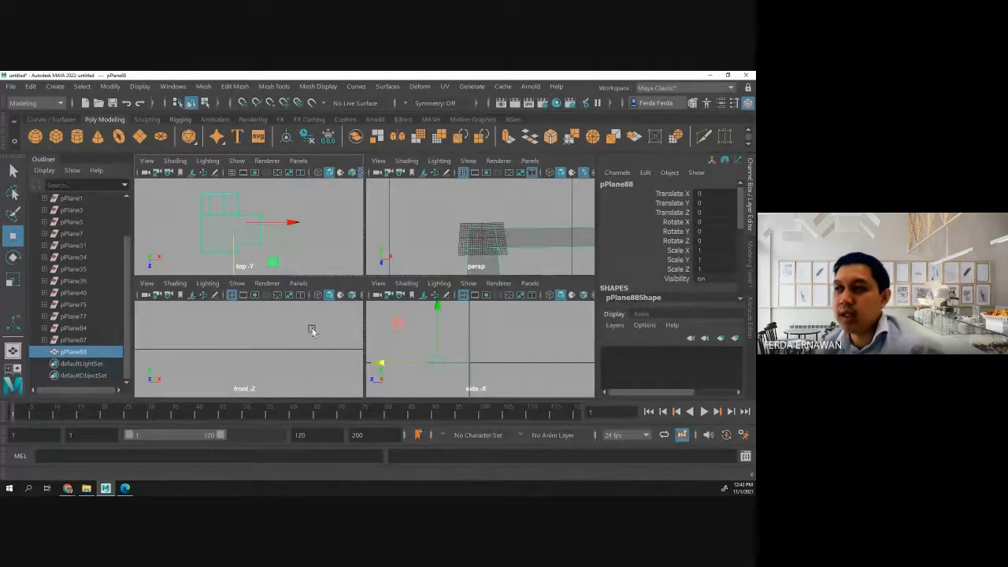
{"action": "left_click", "coordinate": [430, 231]}
{"action": "key", "text": "space"}
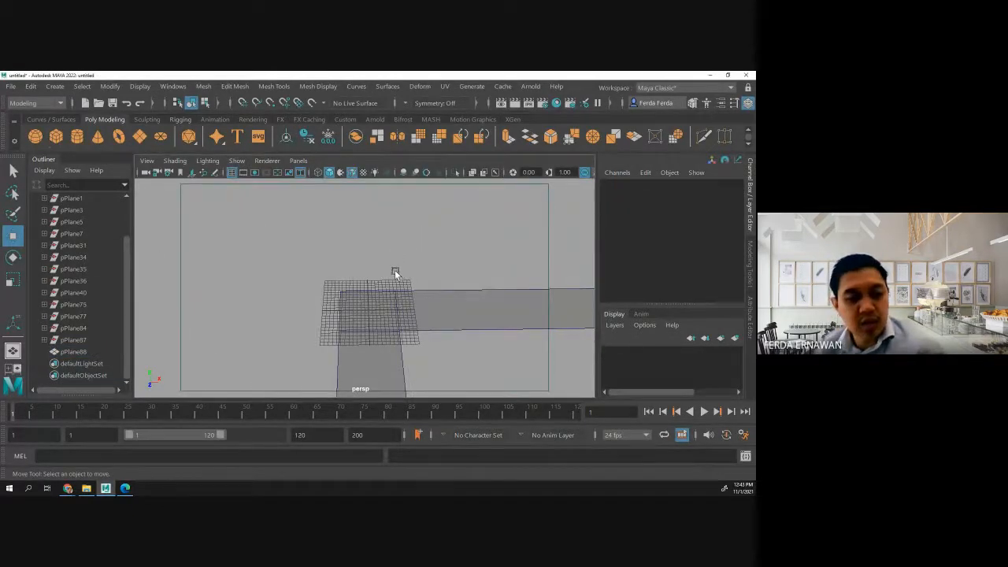
Select all faces of the wall outline and extrude them straight up in four stacked levels to form the walls.
{"action": "scroll", "coordinate": [392, 279], "scroll_direction": "down", "scroll_amount": 12}
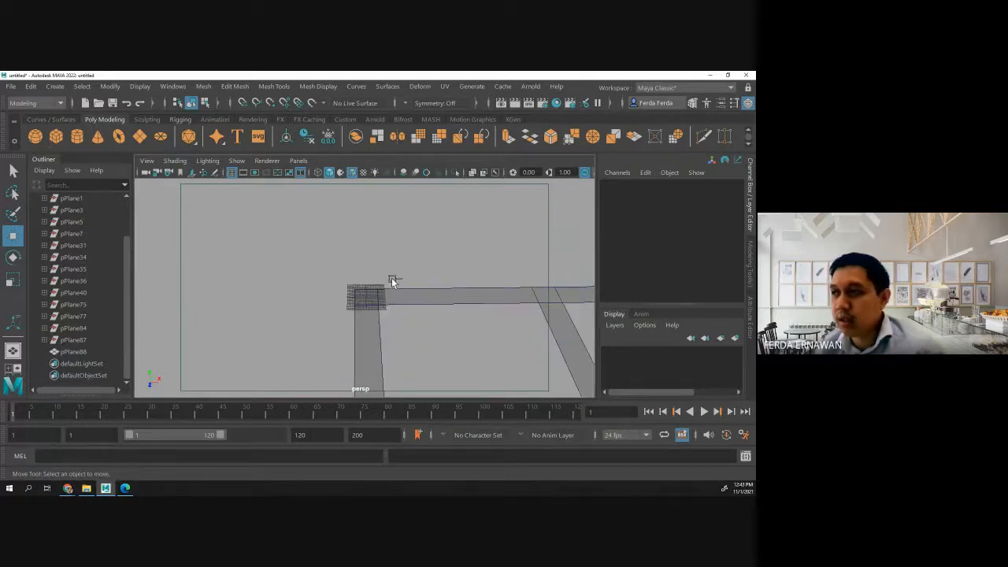
{"action": "scroll", "coordinate": [391, 278], "scroll_direction": "down", "scroll_amount": 4}
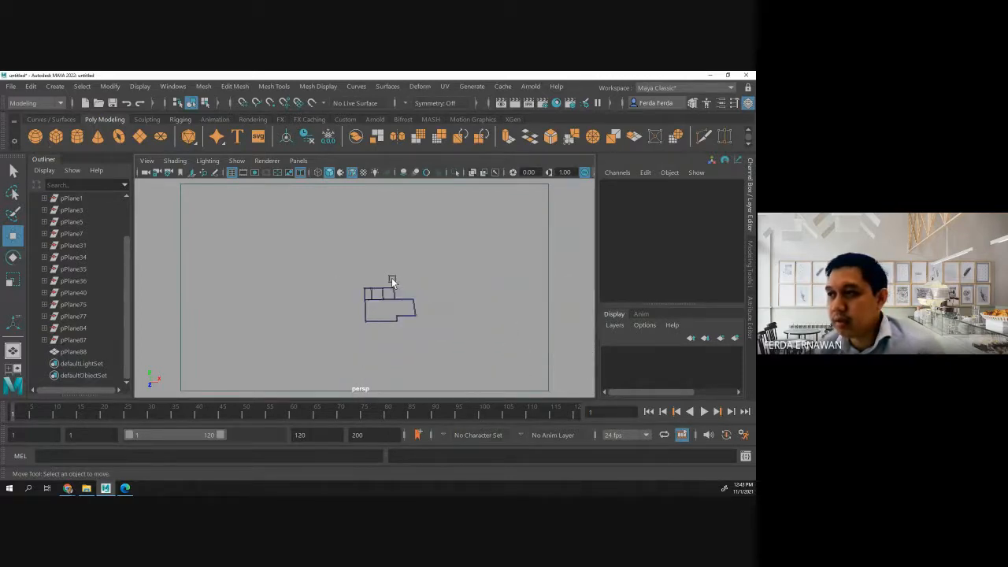
{"action": "scroll", "coordinate": [392, 278], "scroll_direction": "up", "scroll_amount": 3}
{"action": "scroll", "coordinate": [392, 278], "scroll_direction": "down", "scroll_amount": 3}
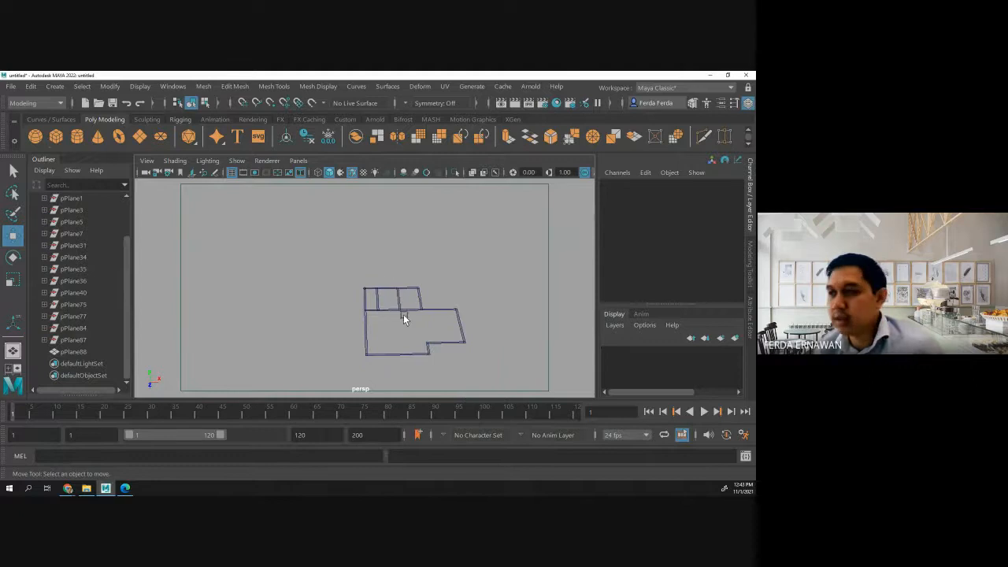
{"action": "left_click_drag", "start_coordinate": [408, 321], "coordinate": [337, 294], "text": "alt"}
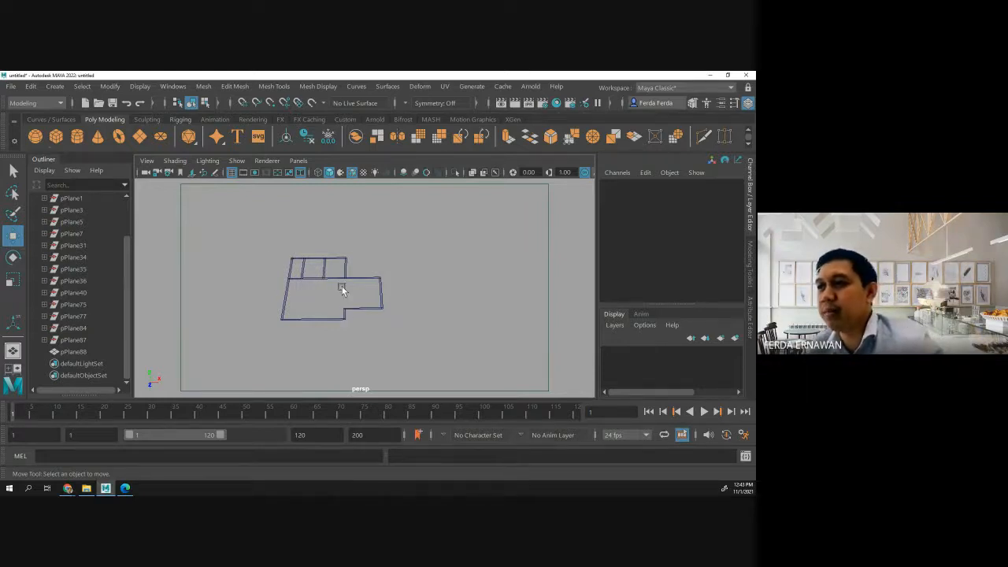
{"action": "right_click", "coordinate": [300, 259]}
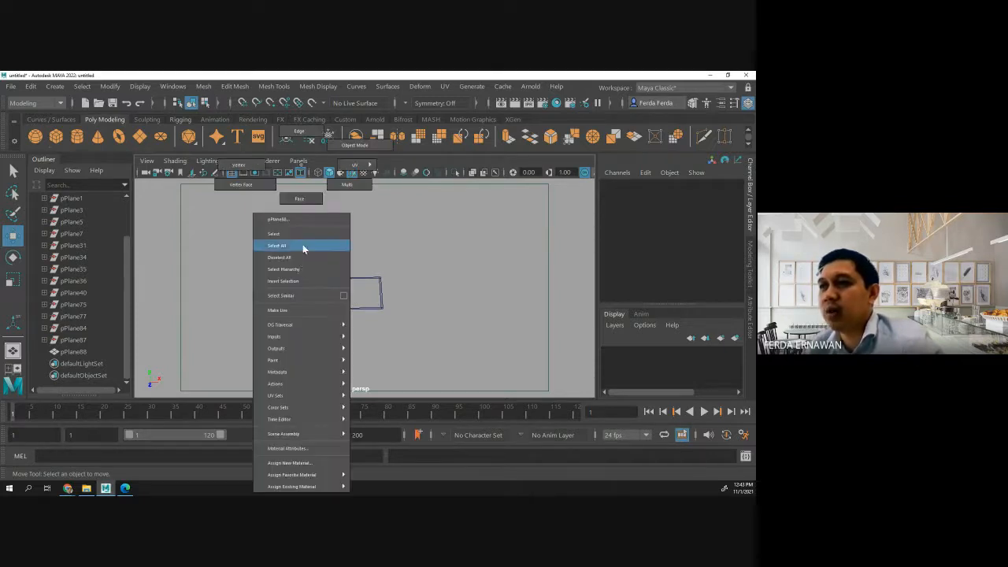
{"action": "left_click", "coordinate": [306, 202]}
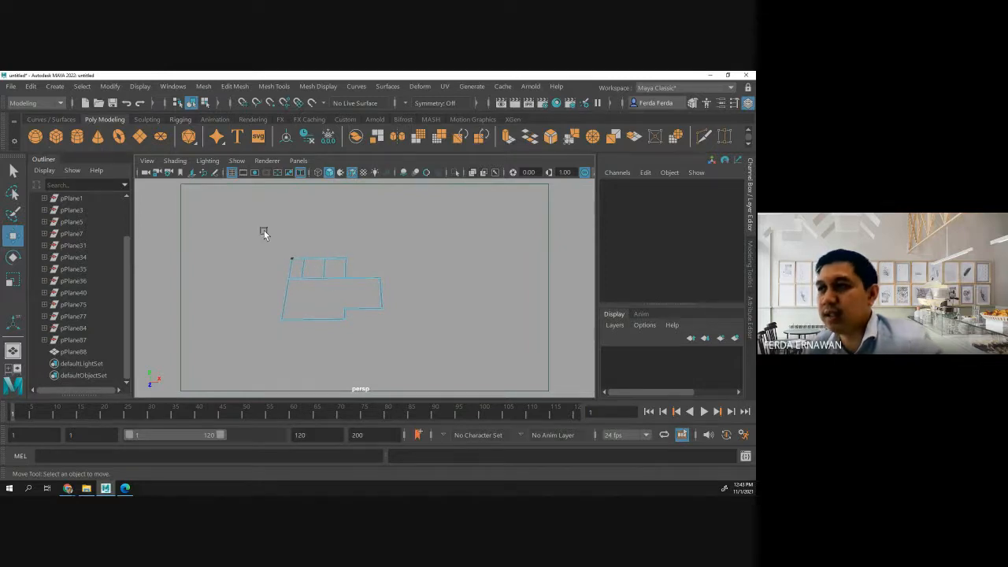
{"action": "left_click_drag", "start_coordinate": [233, 233], "coordinate": [427, 353]}
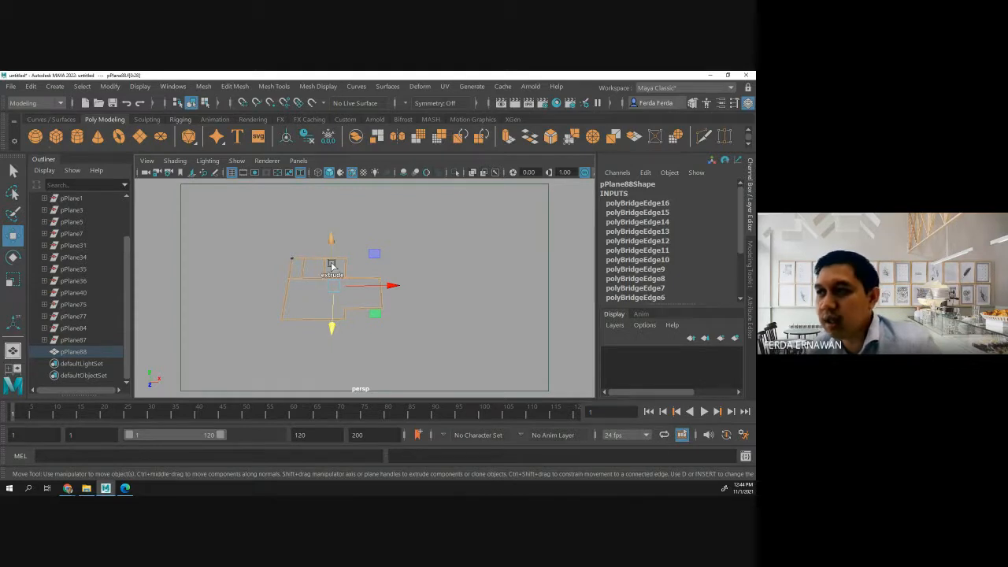
{"action": "left_click_drag", "start_coordinate": [332, 266], "coordinate": [328, 180], "text": "shift"}
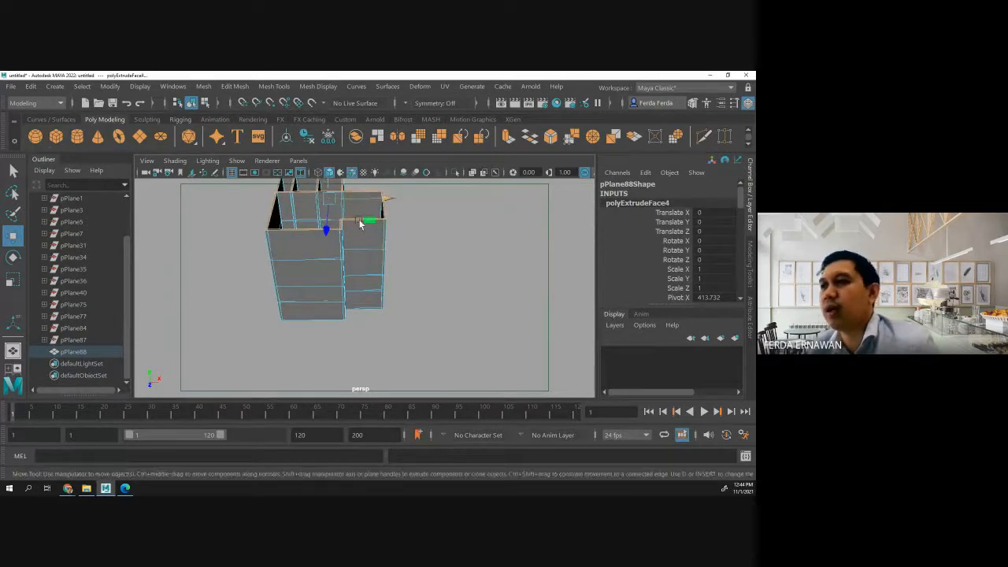
Clear the face selection and examine the height, stacked levels and upper rim of the extruded walls from the front.
{"action": "left_click_drag", "start_coordinate": [399, 305], "coordinate": [399, 284], "text": "alt"}
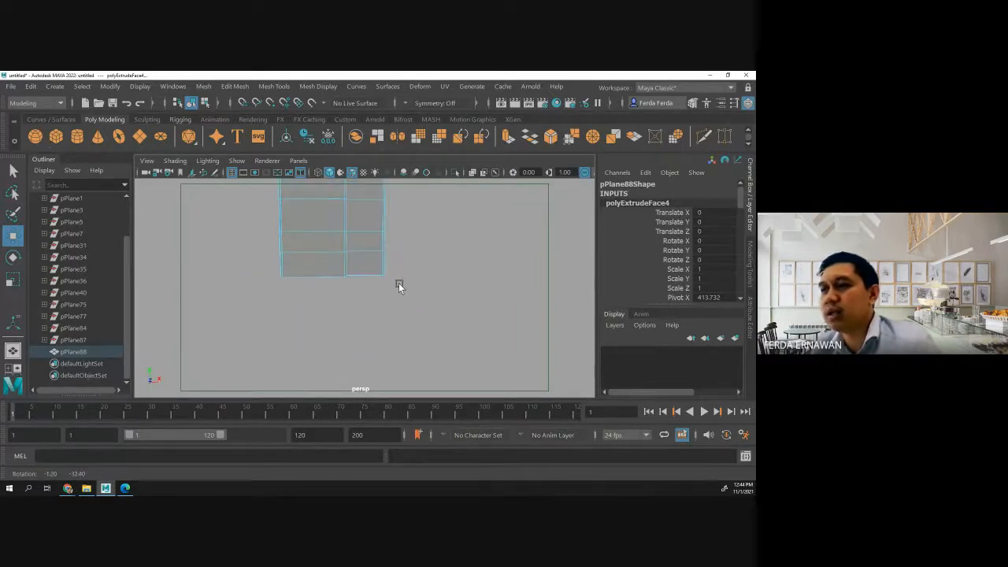
{"action": "scroll", "coordinate": [400, 283], "scroll_direction": "down", "scroll_amount": 2}
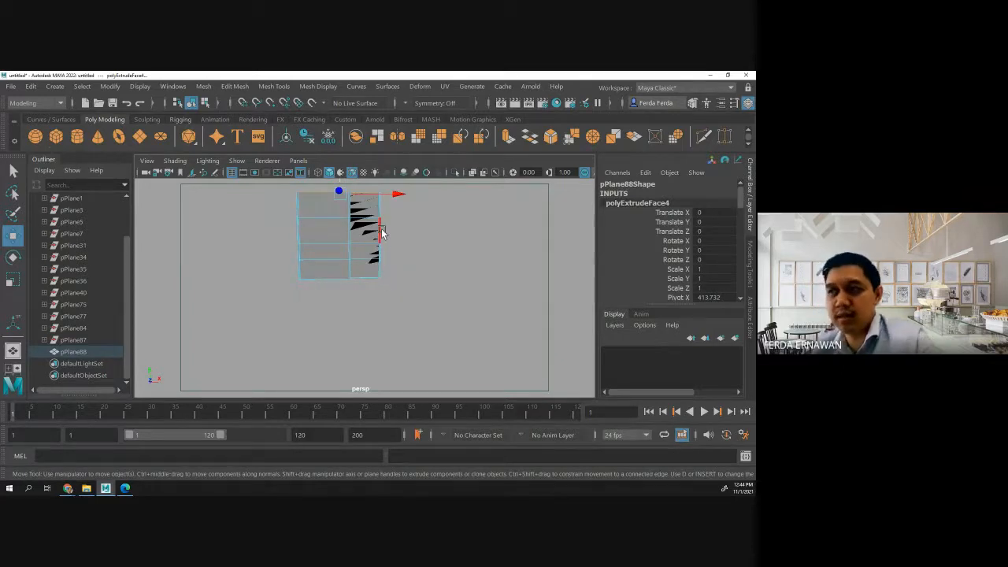
{"action": "scroll", "coordinate": [371, 271], "scroll_direction": "up", "scroll_amount": 3}
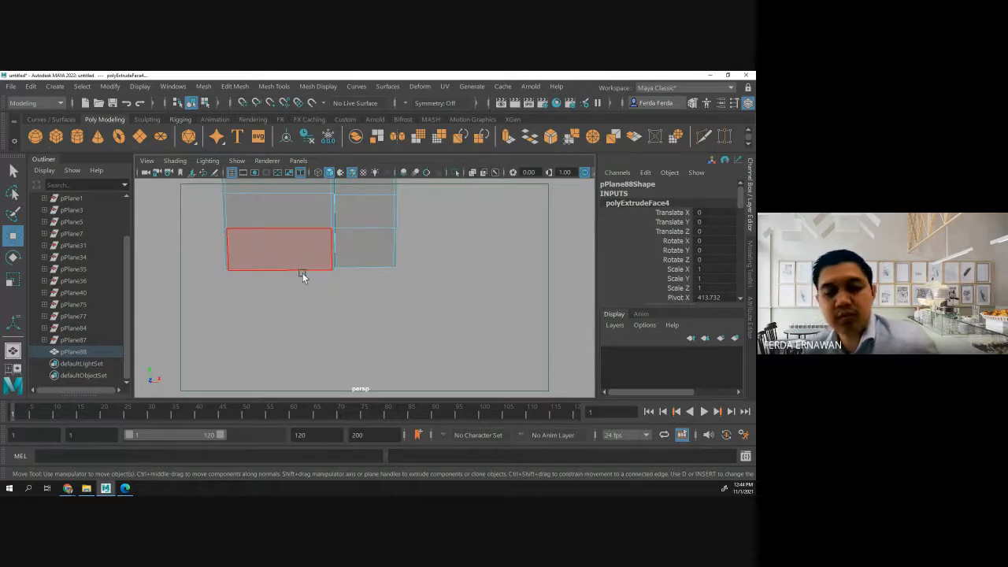
{"action": "left_click_drag", "start_coordinate": [303, 266], "coordinate": [340, 322], "text": "alt"}
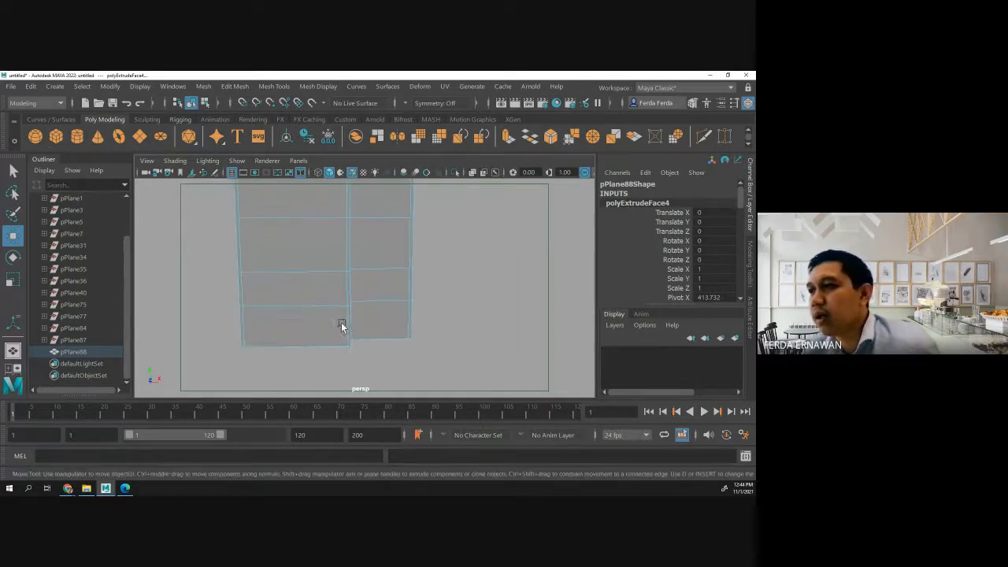
{"action": "left_click", "coordinate": [458, 302]}
{"action": "scroll", "coordinate": [429, 297], "scroll_direction": "down", "scroll_amount": 4}
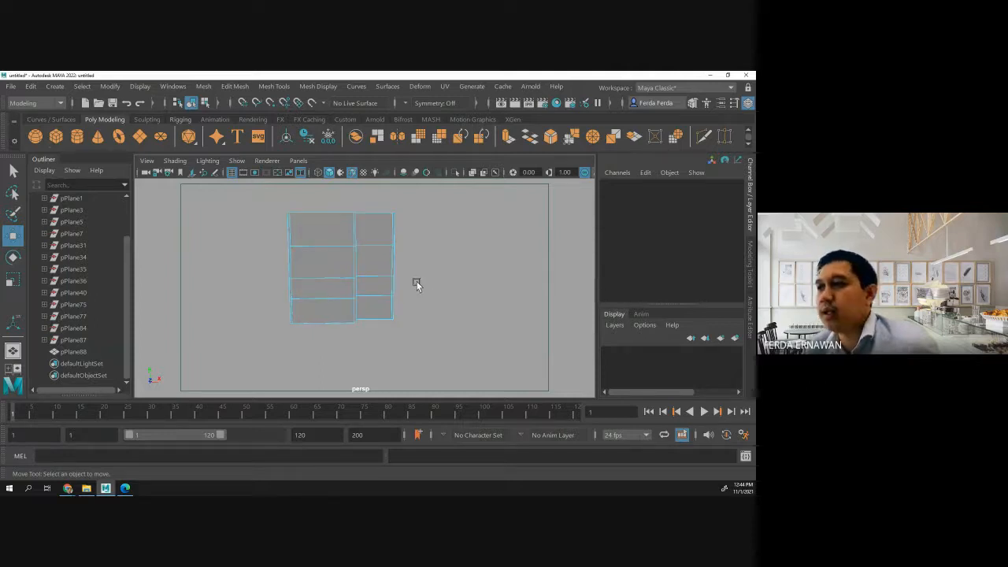
{"action": "scroll", "coordinate": [416, 281], "scroll_direction": "down", "scroll_amount": 3}
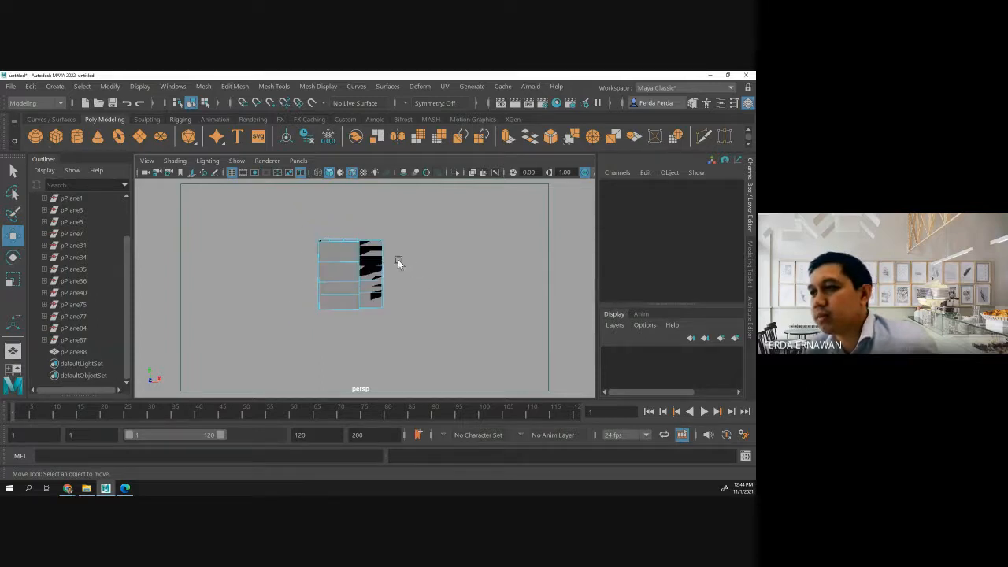
{"action": "left_click_drag", "start_coordinate": [398, 259], "coordinate": [397, 289], "text": "alt"}
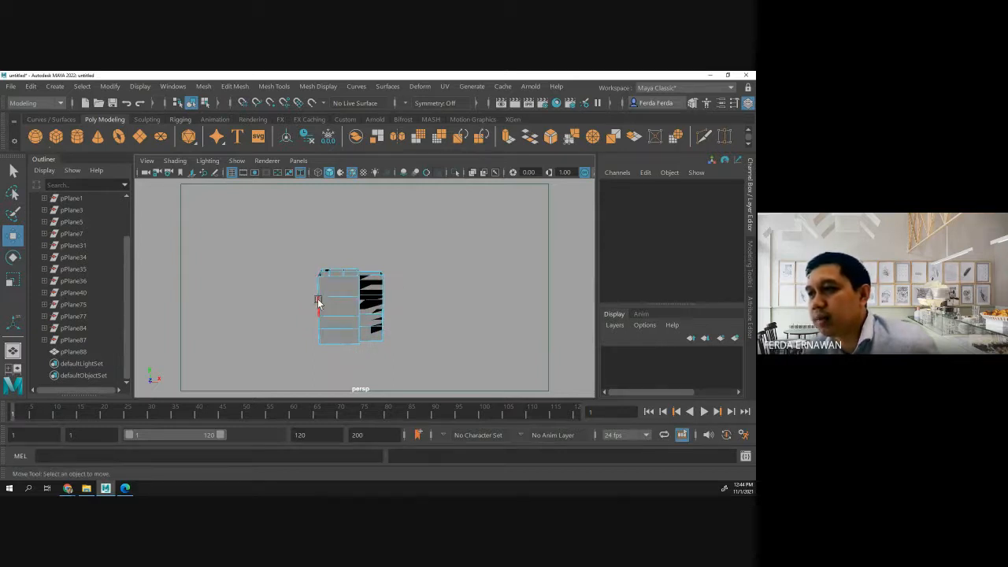
{"action": "scroll", "coordinate": [341, 297], "scroll_direction": "up", "scroll_amount": 5}
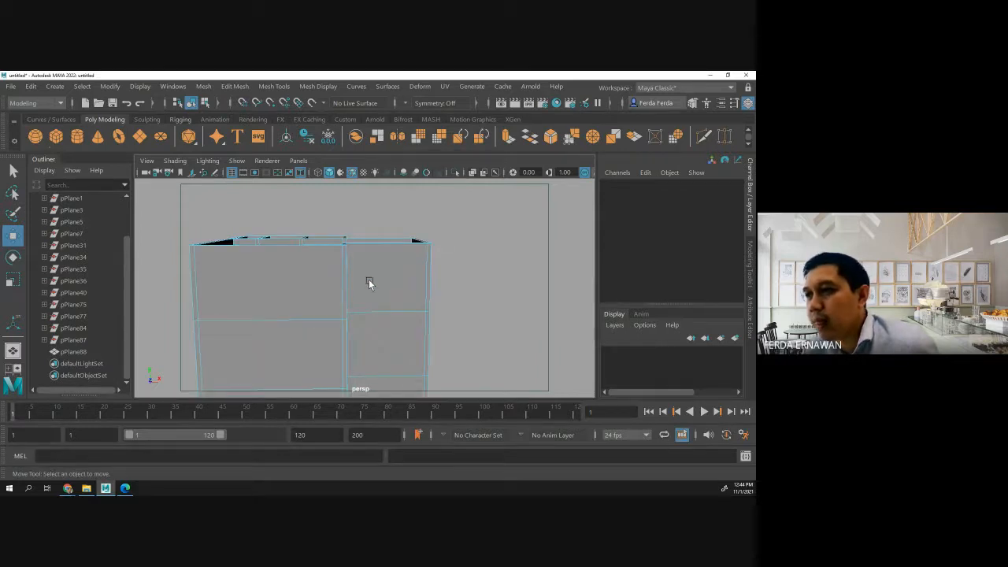
{"action": "scroll", "coordinate": [373, 278], "scroll_direction": "down", "scroll_amount": 1}
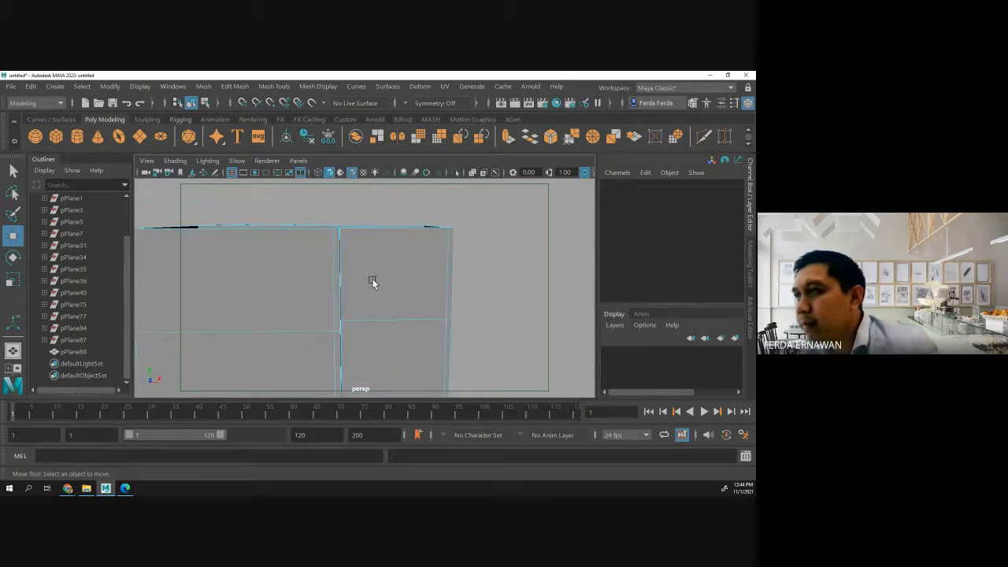
{"action": "scroll", "coordinate": [373, 278], "scroll_direction": "up", "scroll_amount": 1}
{"action": "scroll", "coordinate": [372, 280], "scroll_direction": "down", "scroll_amount": 3}
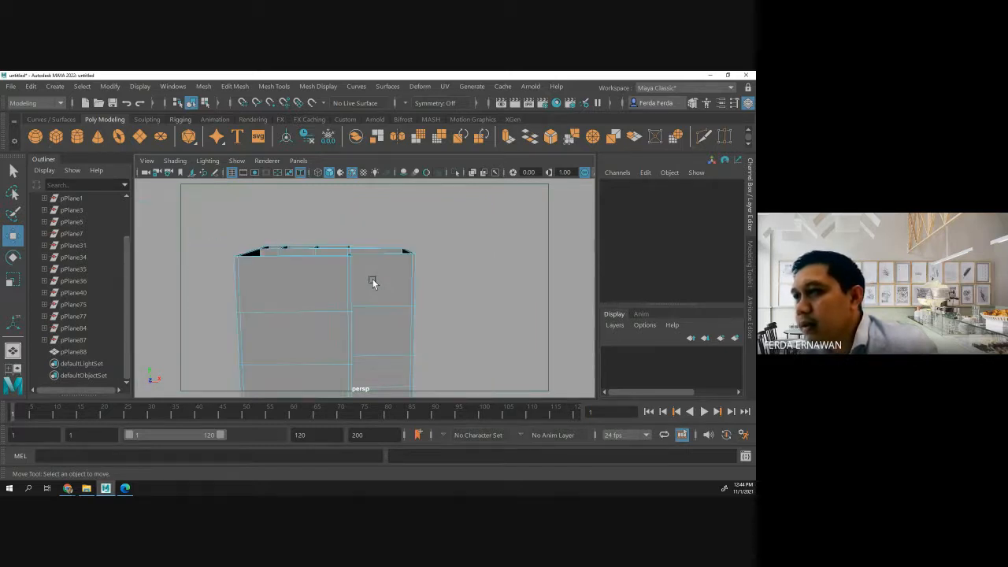
{"action": "scroll", "coordinate": [372, 280], "scroll_direction": "down", "scroll_amount": 2}
{"action": "scroll", "coordinate": [362, 312], "scroll_direction": "up", "scroll_amount": 4}
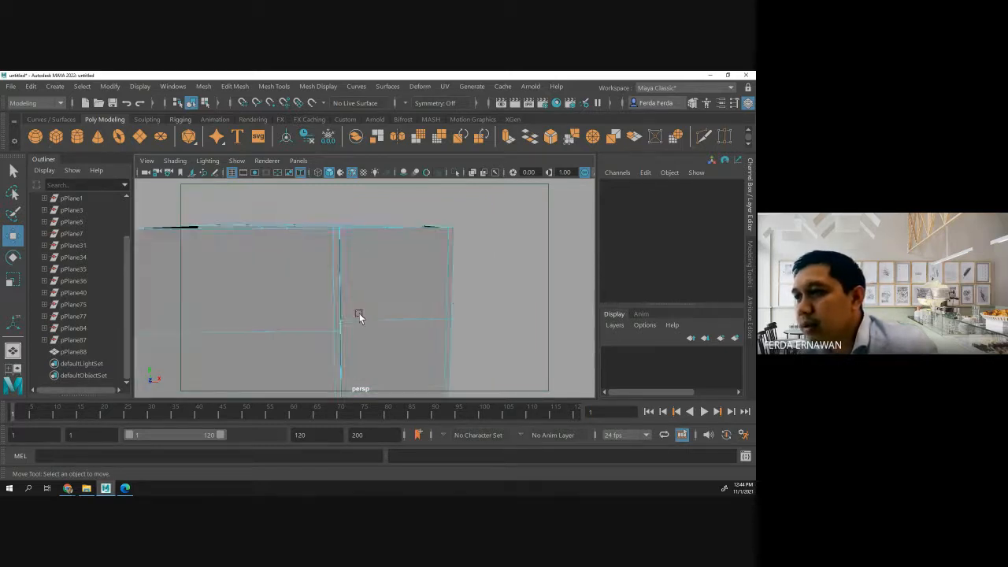
{"action": "scroll", "coordinate": [361, 315], "scroll_direction": "down", "scroll_amount": 2}
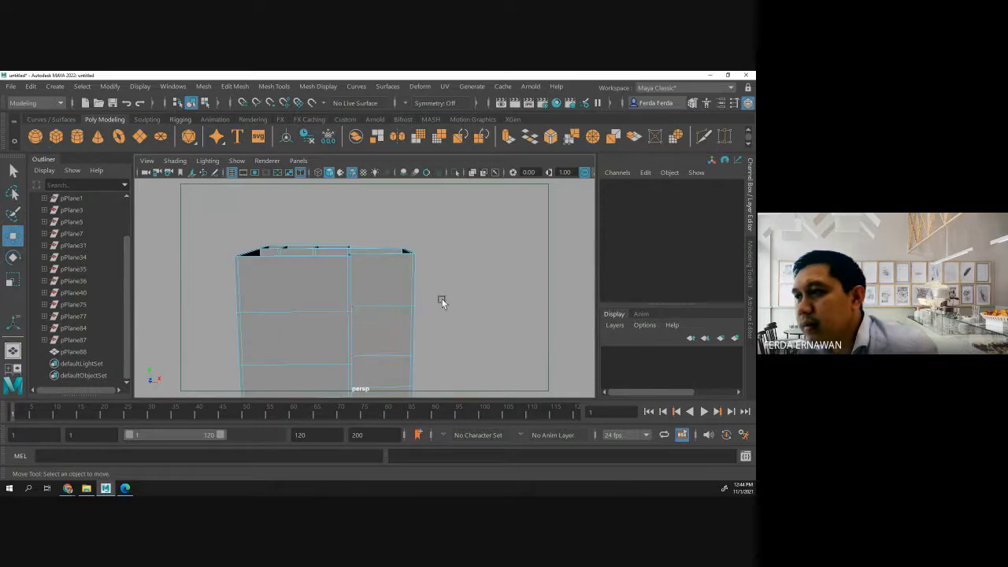
Flatten the vertical edge loop at the front junction of the two wall sections by scaling it along X.
{"action": "right_click", "coordinate": [344, 320]}
{"action": "right_click_drag", "start_coordinate": [344, 319], "coordinate": [346, 132]}
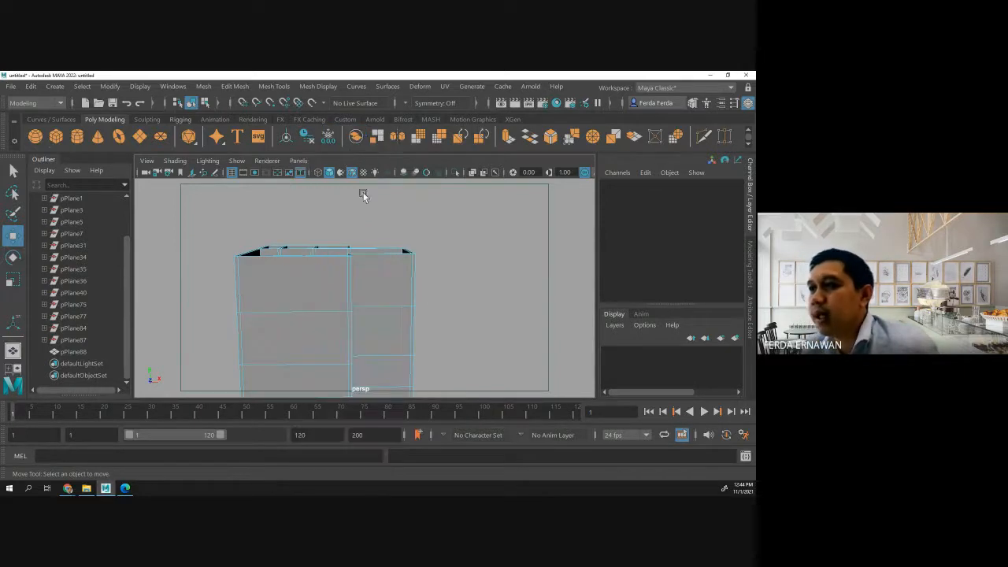
{"action": "double_click", "coordinate": [347, 288]}
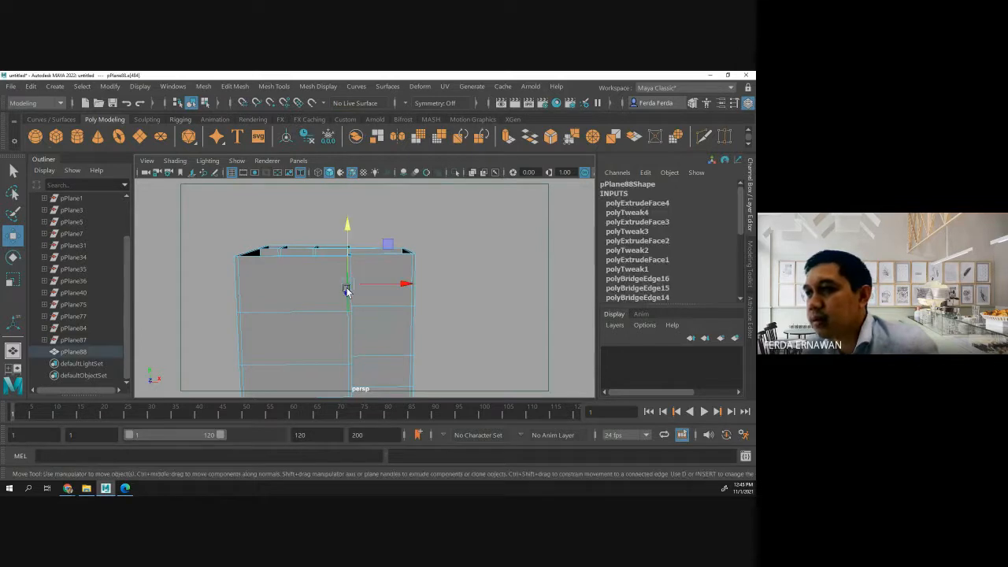
{"action": "left_click", "coordinate": [12, 279]}
{"action": "left_click_drag", "start_coordinate": [401, 349], "coordinate": [325, 342]}
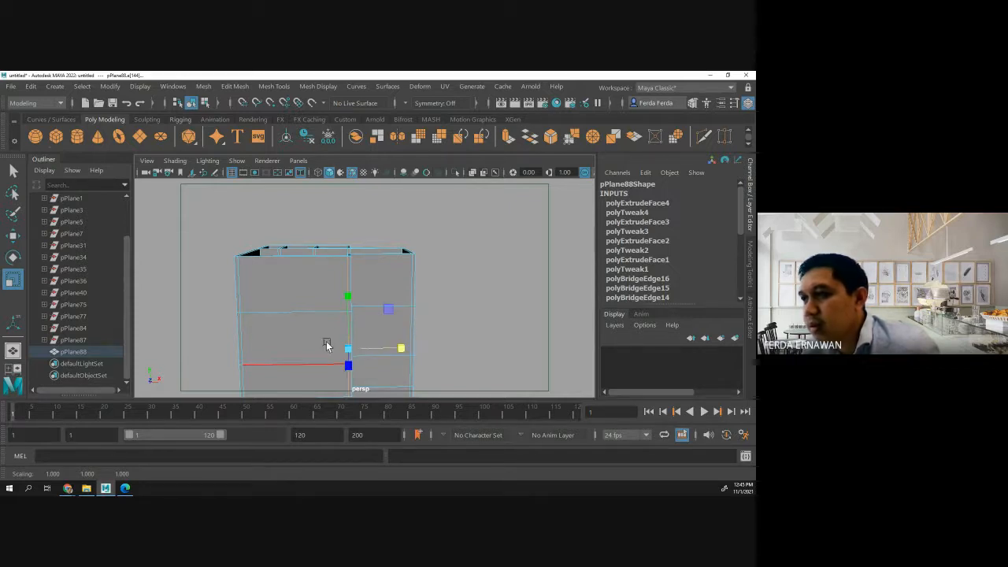
{"action": "left_click", "coordinate": [433, 315]}
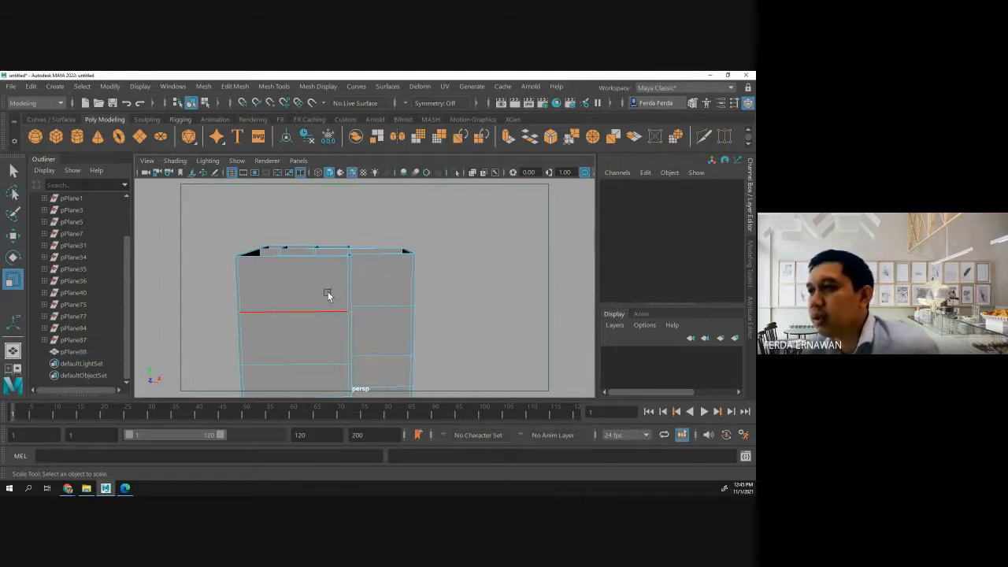
Straighten the vertical edge loops at the outer left end of the wider wall section by scaling them along X.
{"action": "left_click_drag", "start_coordinate": [328, 291], "coordinate": [338, 250], "text": "alt"}
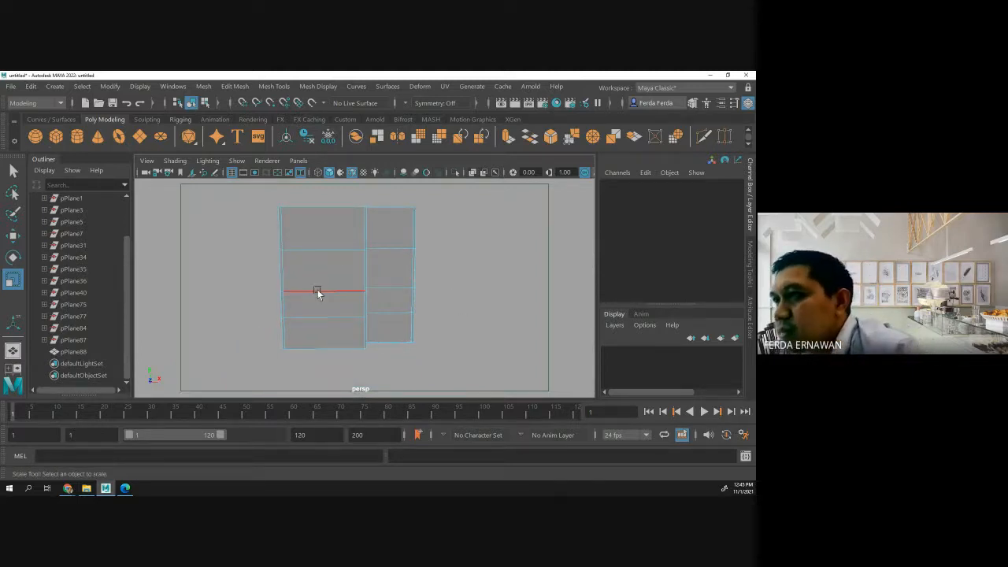
{"action": "left_click", "coordinate": [282, 280]}
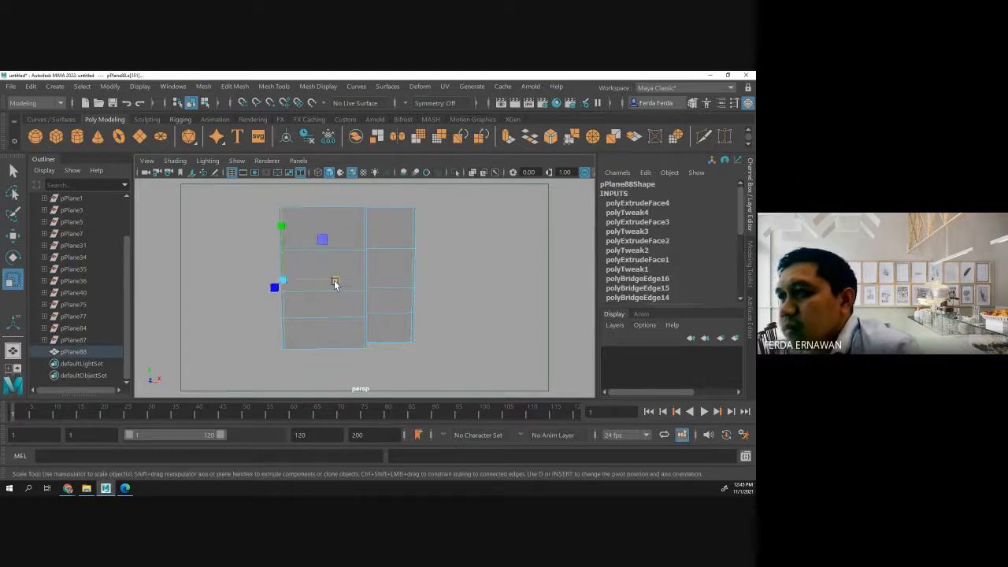
{"action": "left_click", "coordinate": [334, 280]}
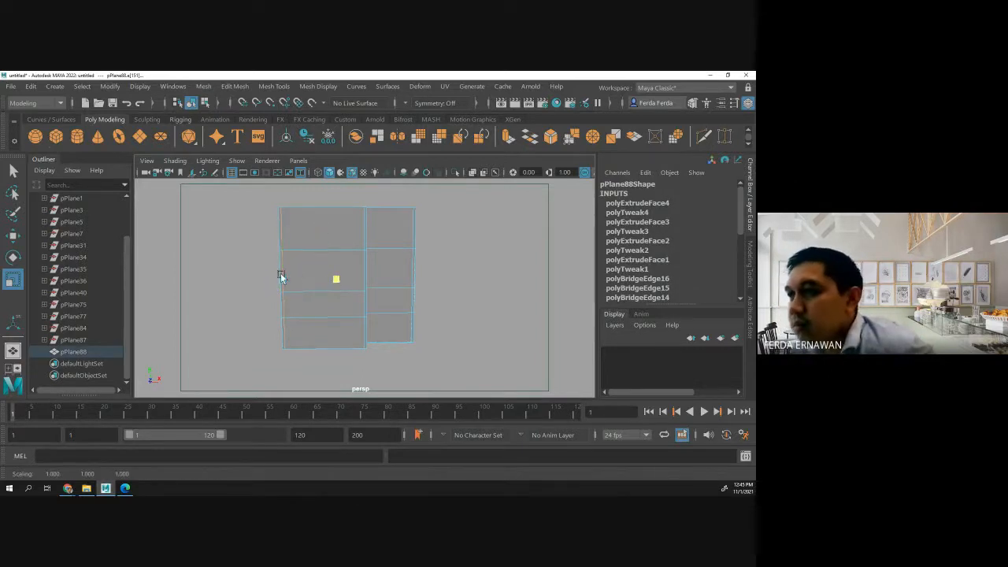
{"action": "left_click", "coordinate": [236, 291]}
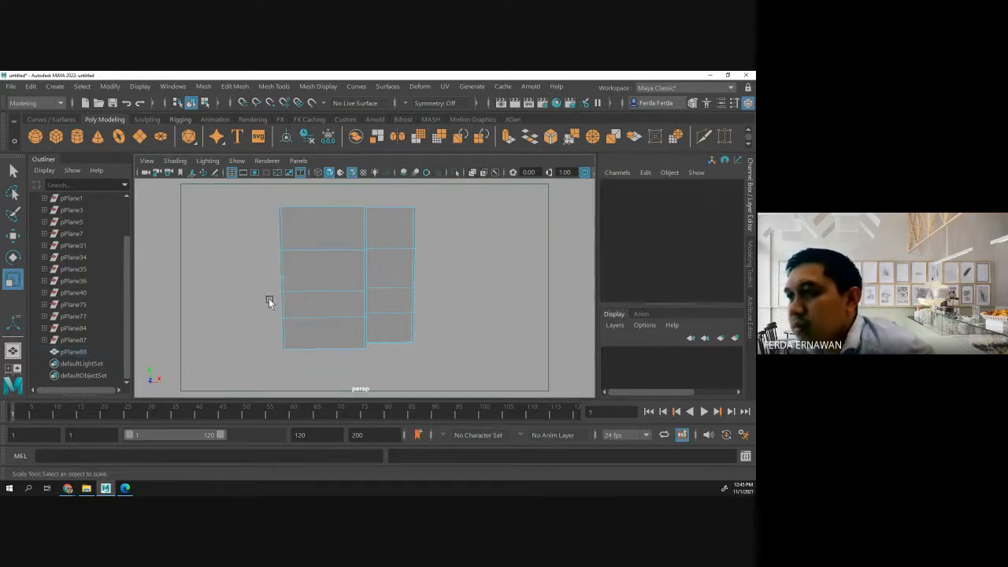
{"action": "left_click", "coordinate": [280, 285]}
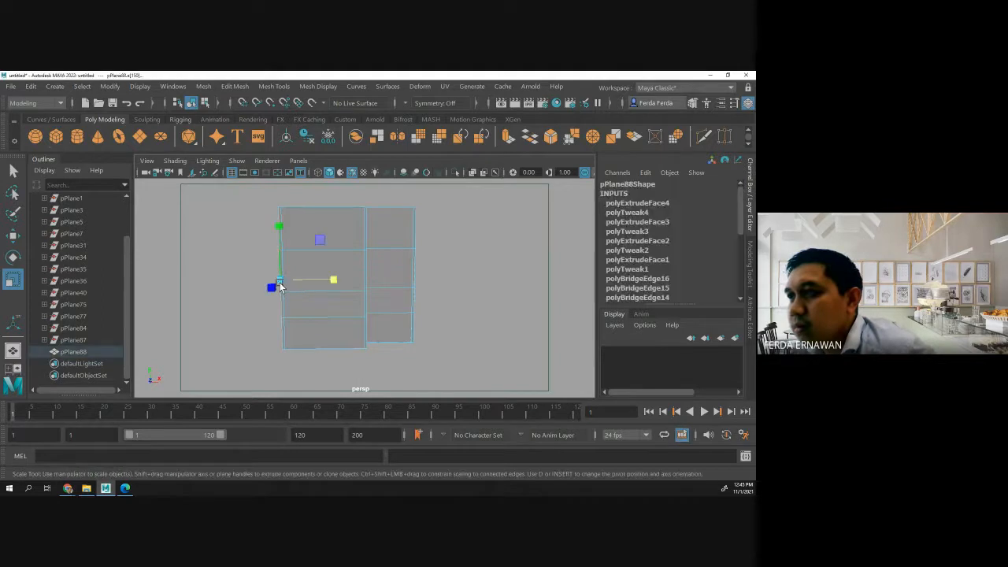
{"action": "left_click", "coordinate": [335, 281]}
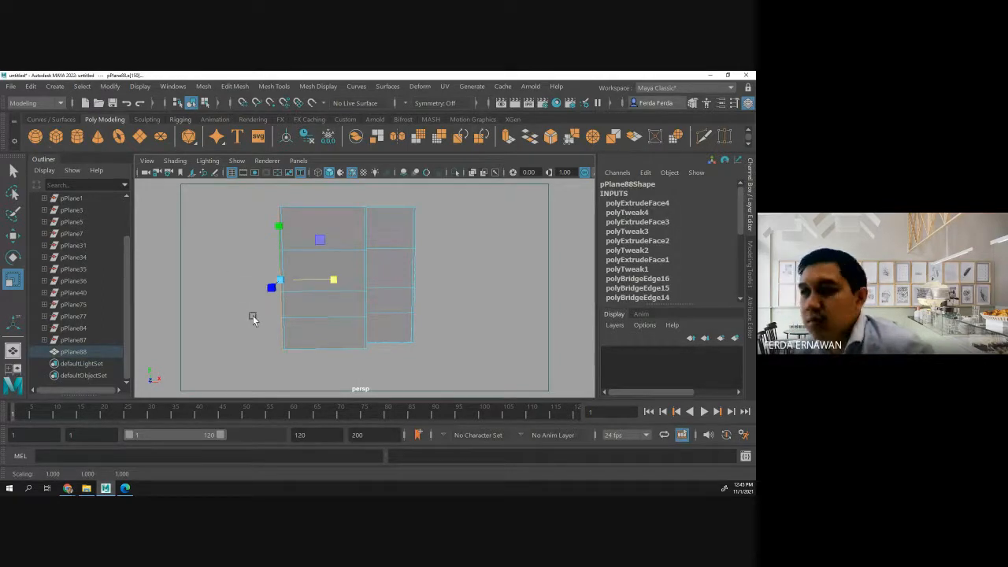
{"action": "left_click", "coordinate": [257, 318]}
Examine the walls up close and from several angles to check that their vertical edges are straight.
{"action": "scroll", "coordinate": [260, 307], "scroll_direction": "up", "scroll_amount": 3}
{"action": "scroll", "coordinate": [260, 307], "scroll_direction": "down", "scroll_amount": 3}
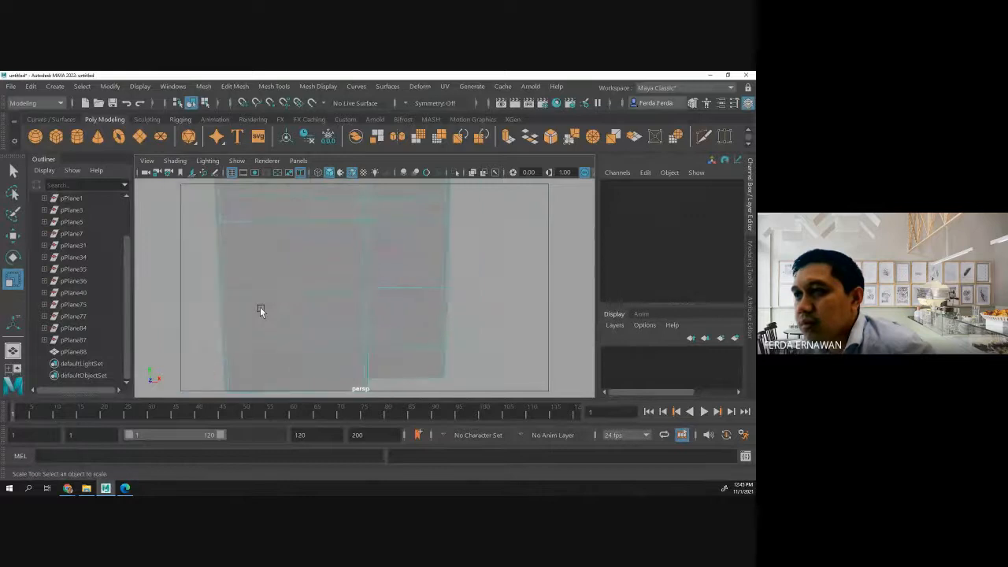
{"action": "middle_click_drag", "start_coordinate": [243, 297], "coordinate": [297, 315], "text": "alt"}
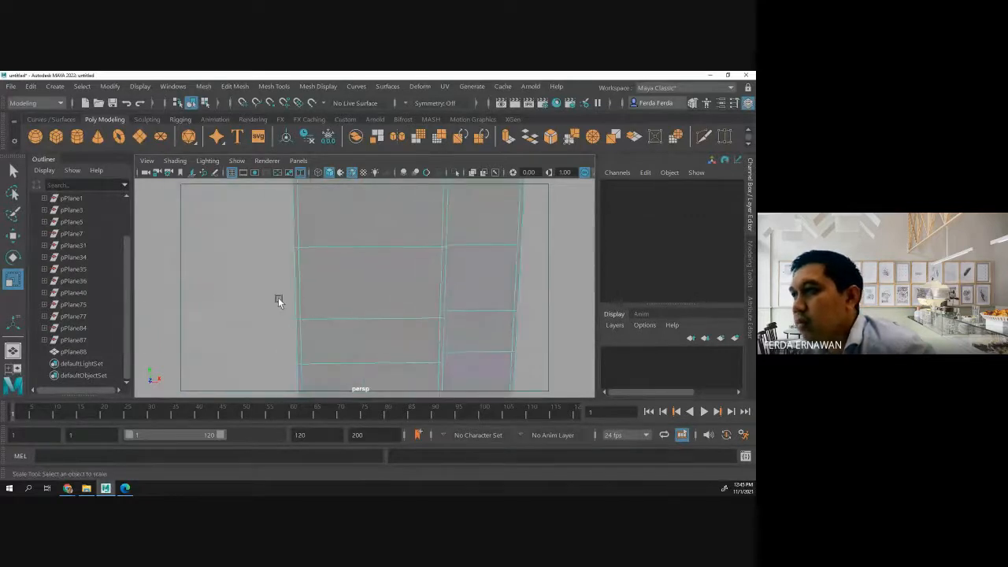
{"action": "scroll", "coordinate": [276, 295], "scroll_direction": "down", "scroll_amount": 3}
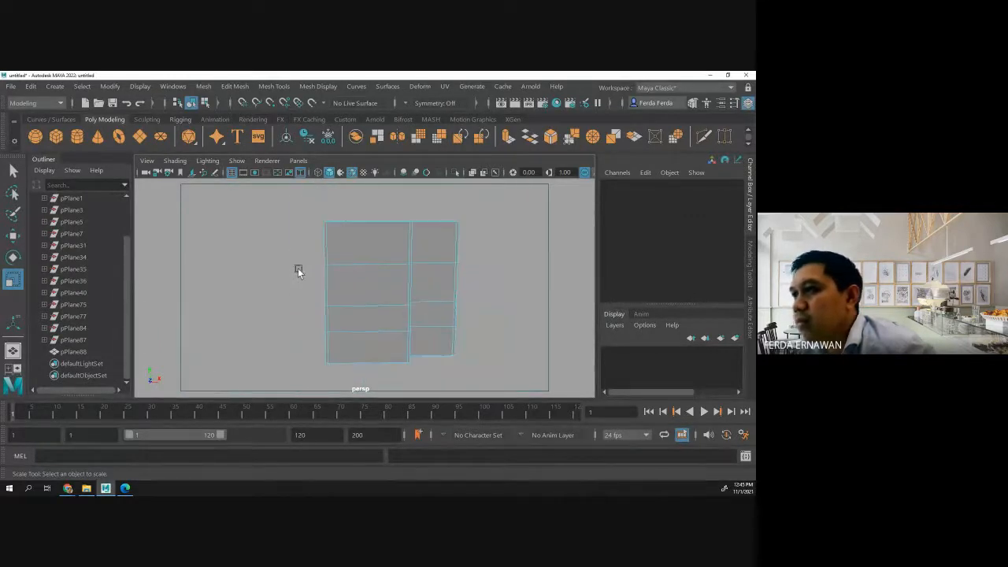
{"action": "scroll", "coordinate": [315, 260], "scroll_direction": "up", "scroll_amount": 3}
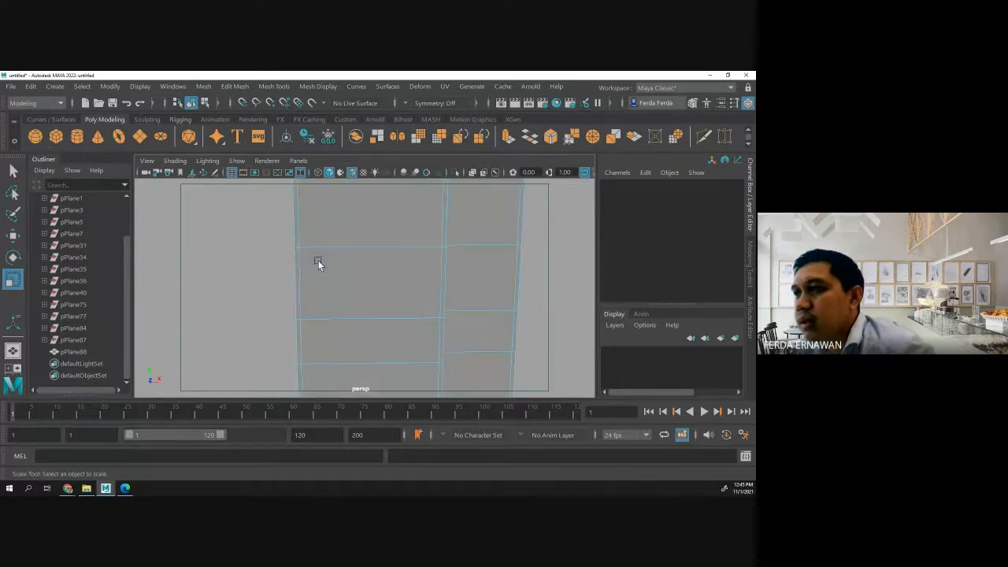
{"action": "scroll", "coordinate": [291, 246], "scroll_direction": "down", "scroll_amount": 3}
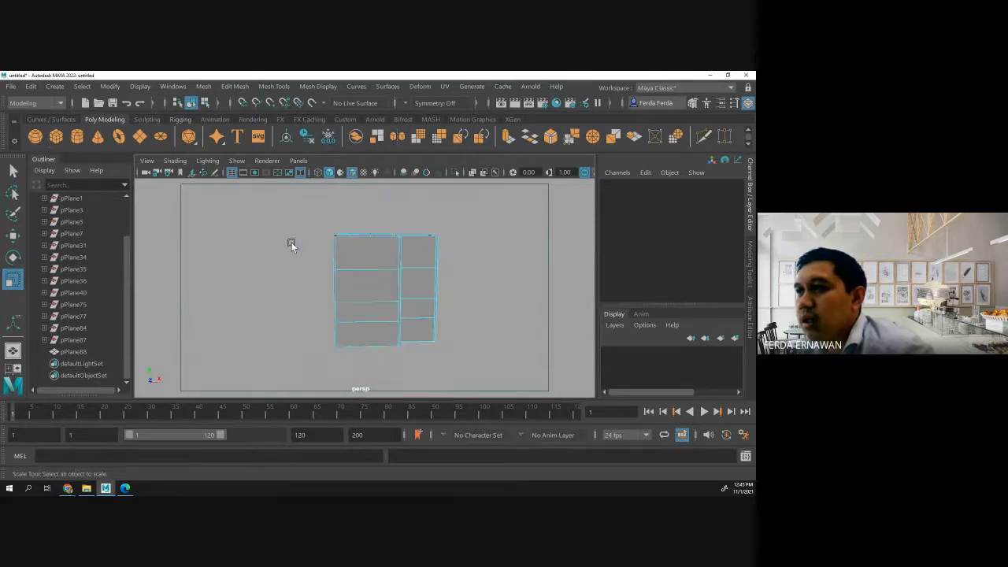
{"action": "left_click_drag", "start_coordinate": [333, 259], "coordinate": [283, 283], "text": "alt"}
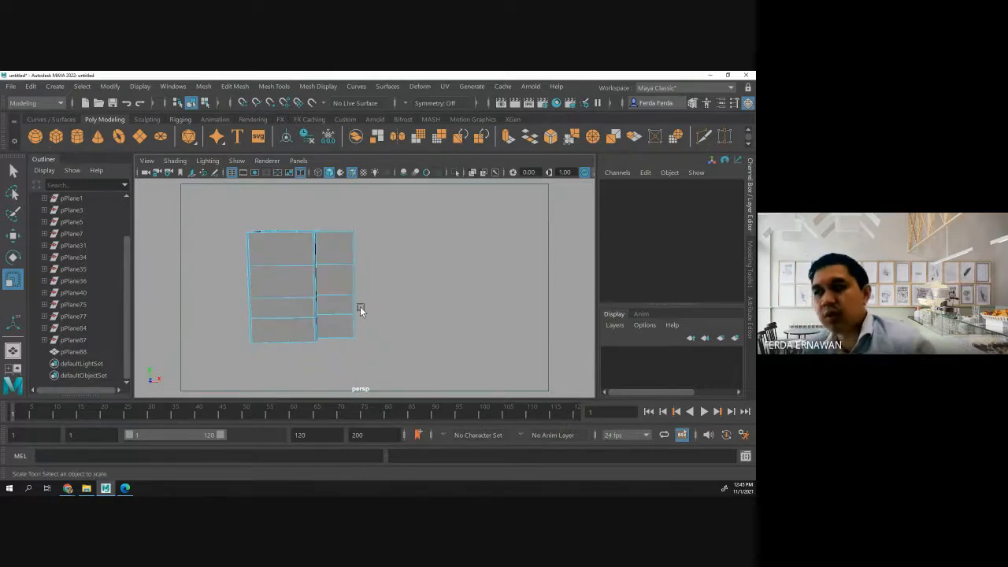
{"action": "left_click_drag", "start_coordinate": [360, 308], "coordinate": [383, 330], "text": "alt"}
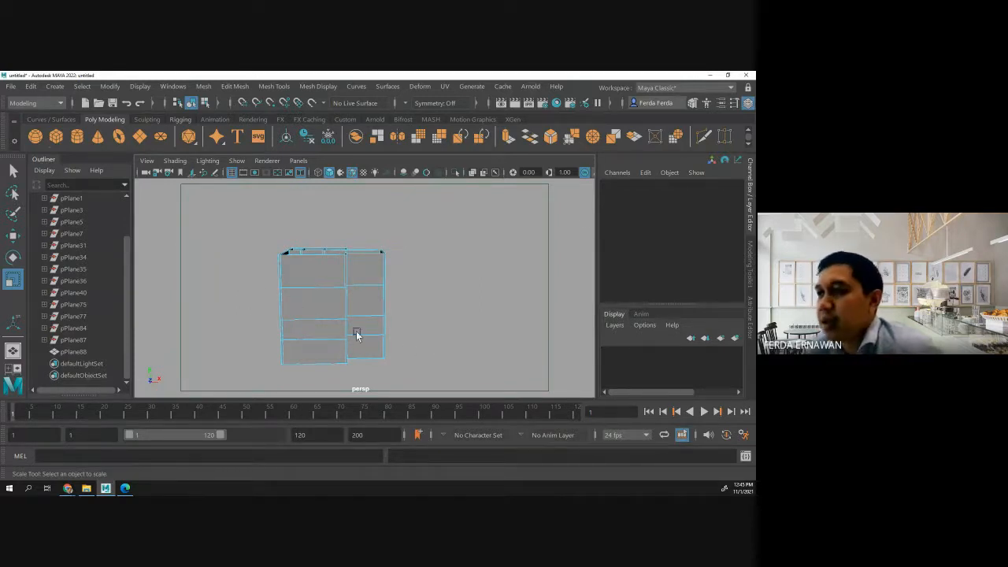
{"action": "middle_click_drag", "start_coordinate": [258, 317], "coordinate": [296, 302], "text": "alt"}
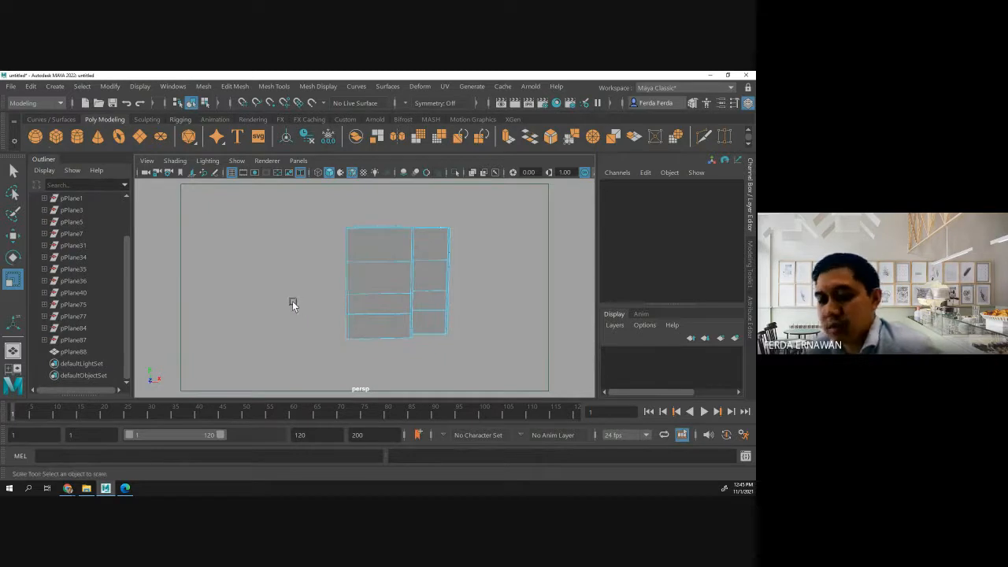
{"action": "mouse_move", "coordinate": [292, 302]}
{"action": "left_mouse_down", "text": "alt"}
{"action": "mouse_move", "coordinate": [340, 329]}
{"action": "mouse_move", "coordinate": [287, 336]}
{"action": "mouse_move", "coordinate": [290, 349]}
{"action": "mouse_move", "coordinate": [295, 321]}
{"action": "mouse_move", "coordinate": [273, 297]}
{"action": "mouse_move", "coordinate": [240, 307]}
{"action": "mouse_move", "coordinate": [295, 304]}
{"action": "left_mouse_up", "text": "alt"}
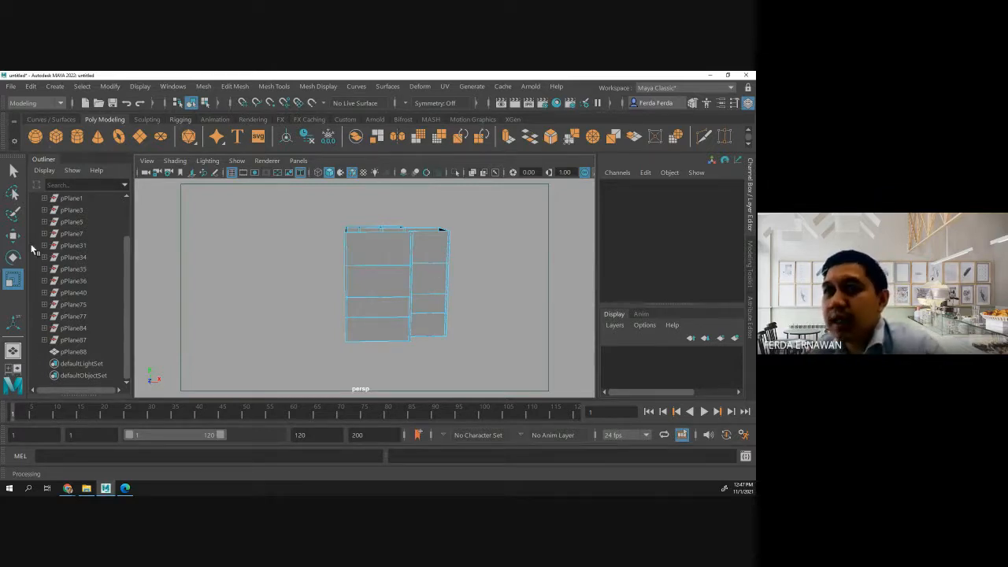
Create a polygon cylinder and move it along X to about -246 cm, outside the left wall.
{"action": "left_click", "coordinate": [77, 140]}
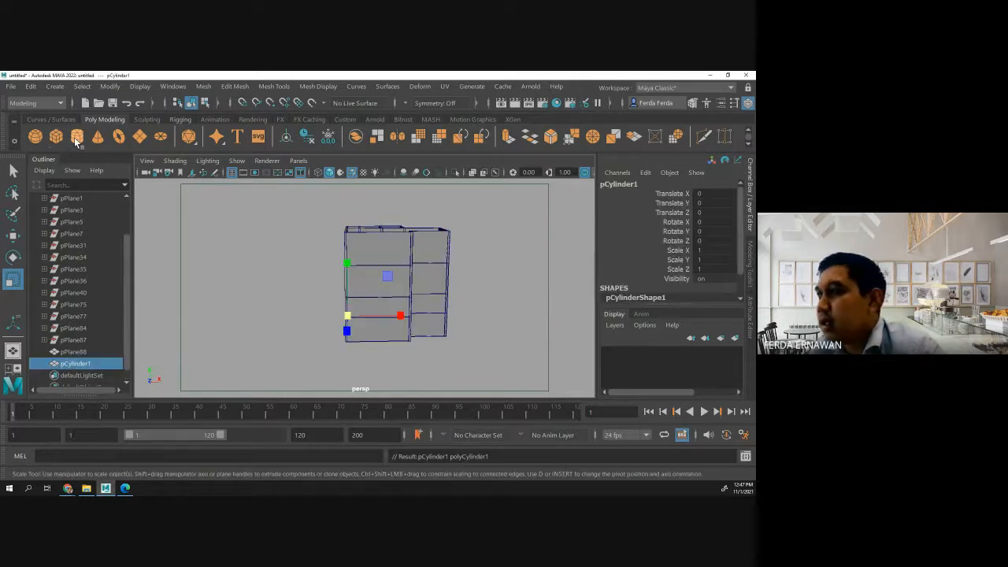
{"action": "key", "text": "e"}
{"action": "key", "text": "w"}
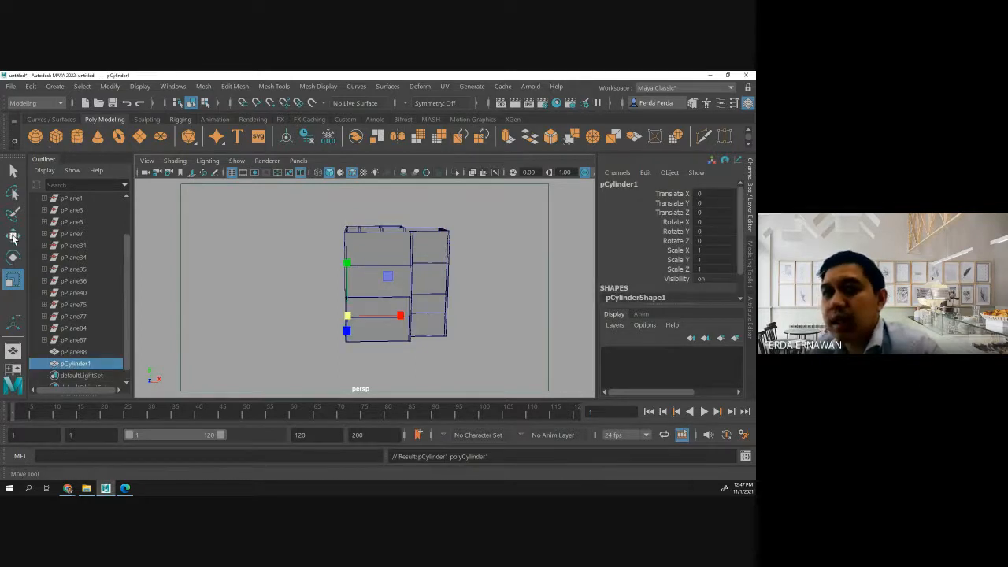
{"action": "left_click_drag", "start_coordinate": [403, 315], "coordinate": [379, 316]}
{"action": "scroll", "coordinate": [665, 284], "scroll_direction": "down", "scroll_amount": 1}
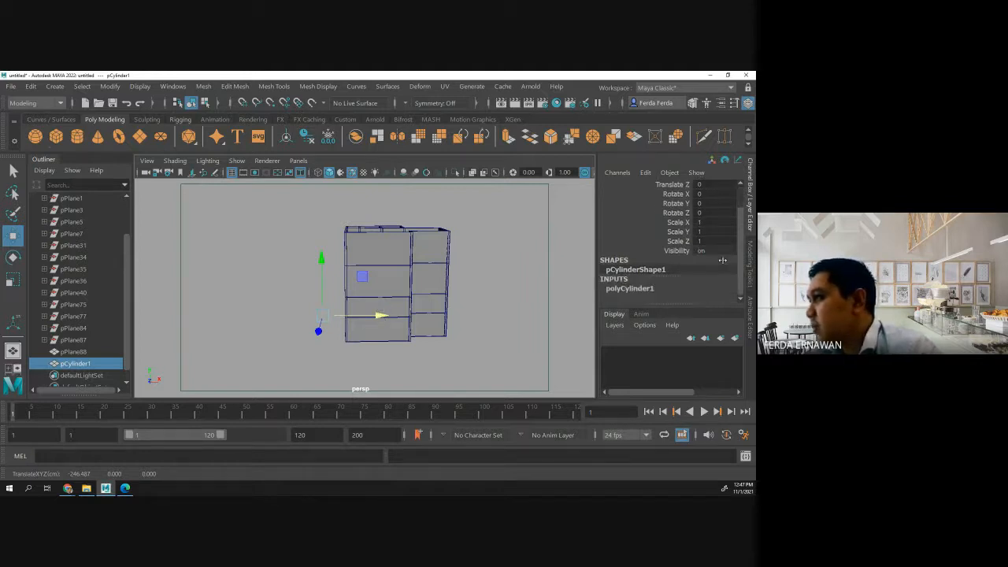
Set the cylinder's height to 70 and its radius to 20.
{"action": "left_click", "coordinate": [629, 288]}
{"action": "scroll", "coordinate": [684, 279], "scroll_direction": "down", "scroll_amount": 2}
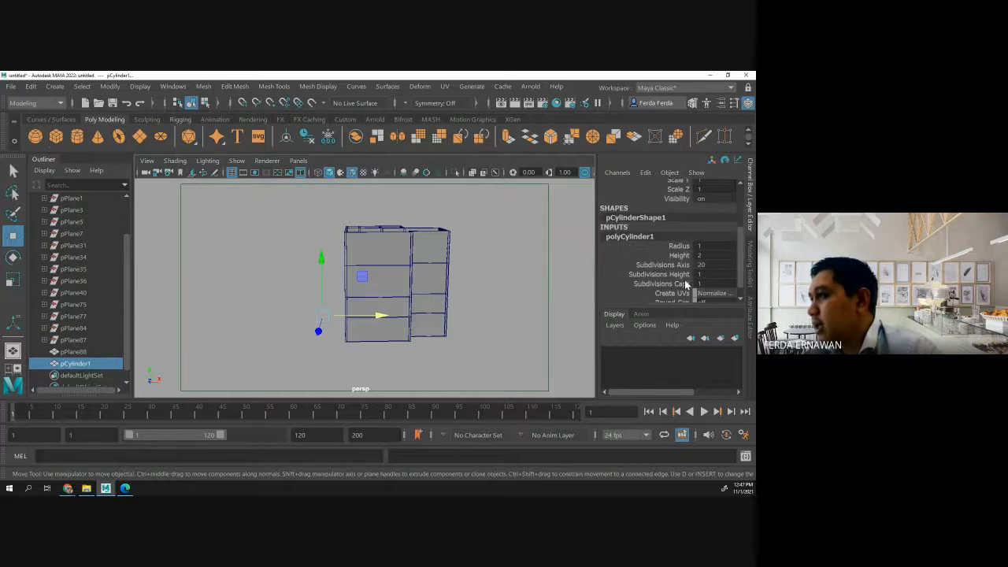
{"action": "double_click", "coordinate": [712, 255]}
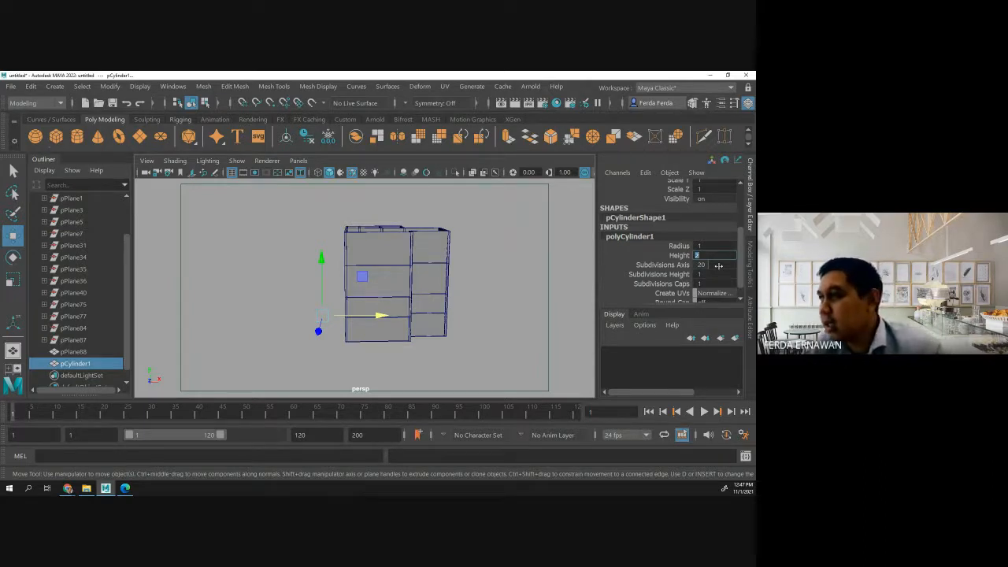
{"action": "type", "text": "70"}
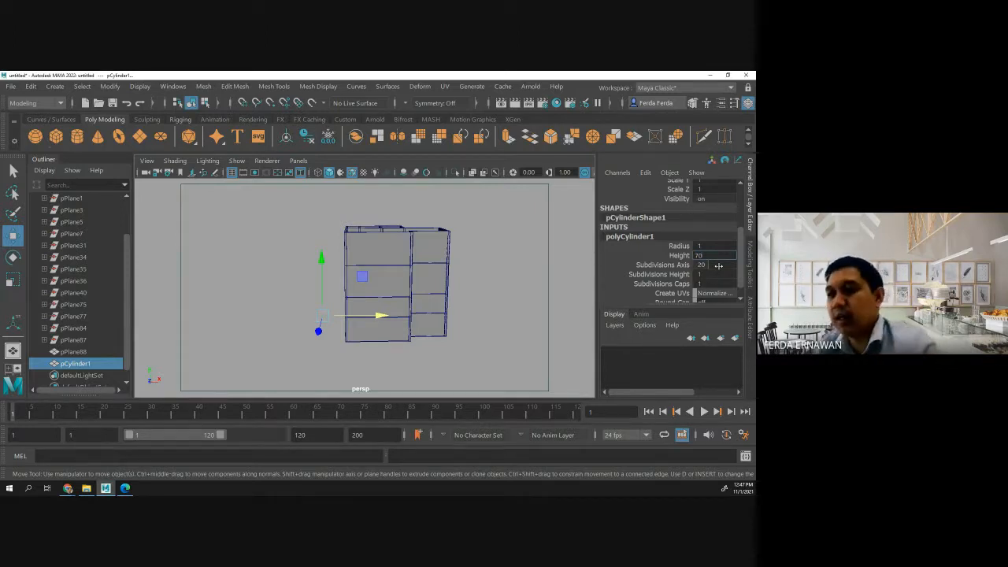
{"action": "key", "text": "Return"}
{"action": "left_click", "coordinate": [702, 246]}
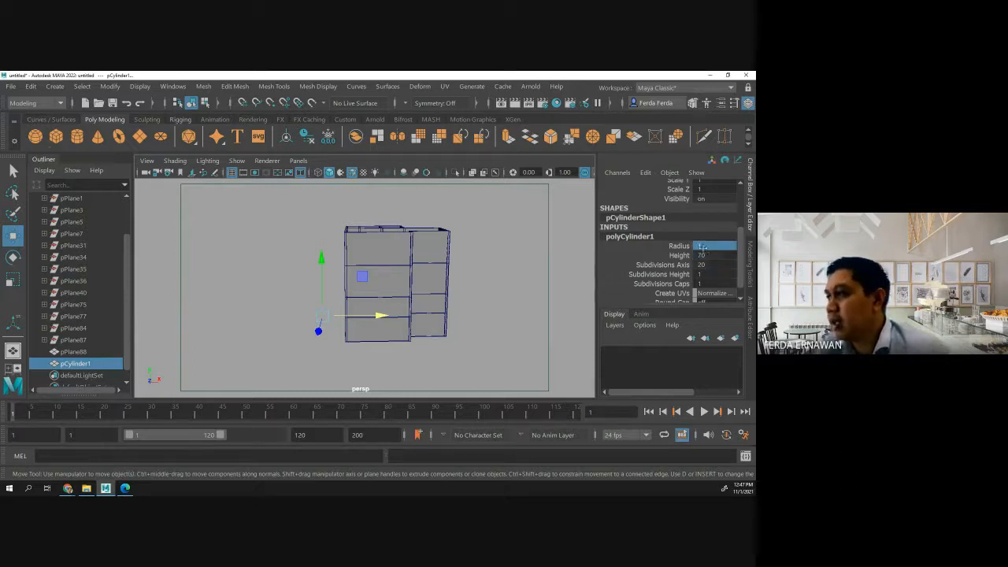
{"action": "type", "text": "20"}
{"action": "key", "text": "Return"}
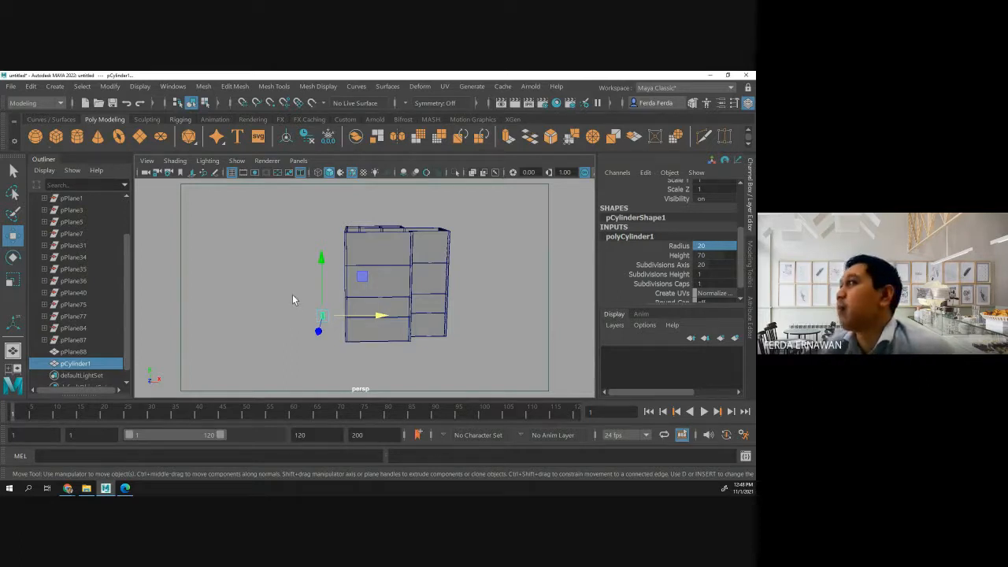
Reposition the cylinder in the side view to about 40 cm in Y and -119 cm in Z, clear of the walls.
{"action": "left_click", "coordinate": [337, 341]}
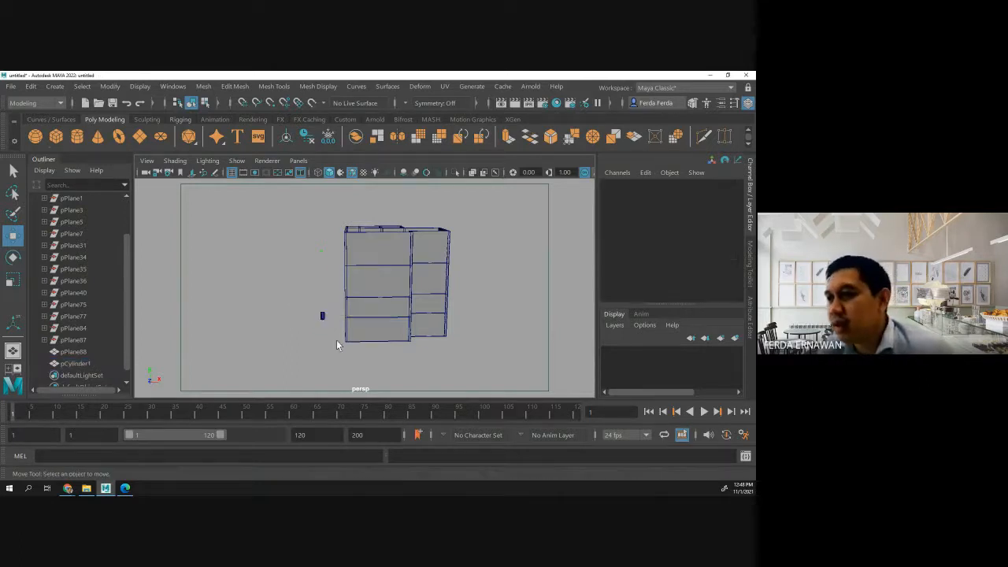
{"action": "left_click", "coordinate": [323, 318]}
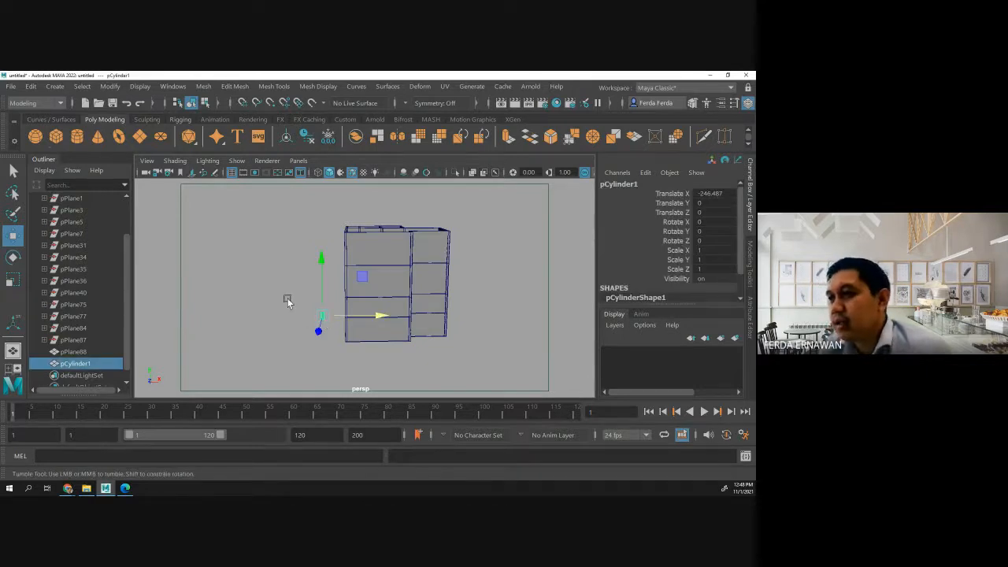
{"action": "left_click_drag", "start_coordinate": [286, 300], "coordinate": [374, 306], "text": "alt"}
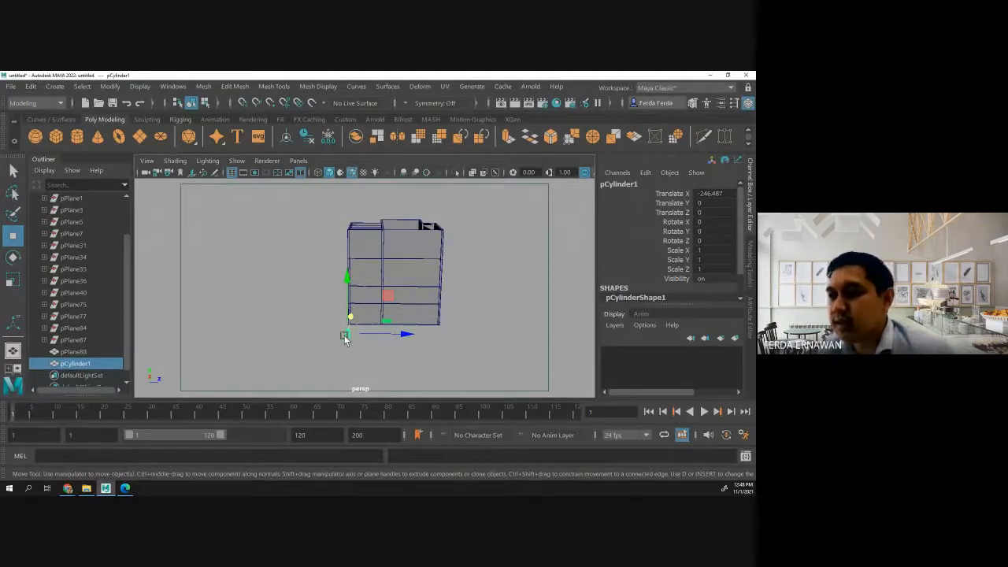
{"action": "key", "text": "space"}
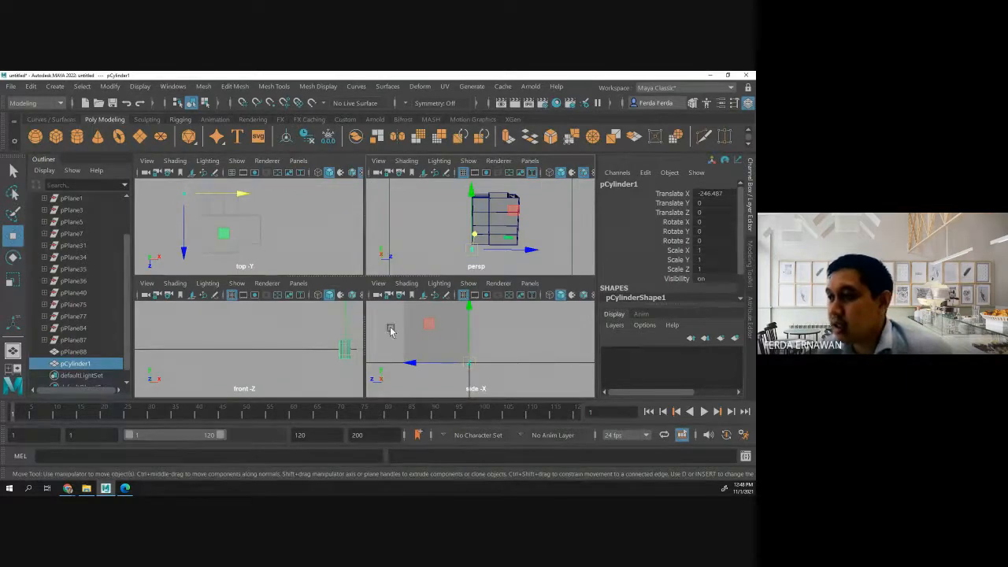
{"action": "left_click", "coordinate": [494, 343]}
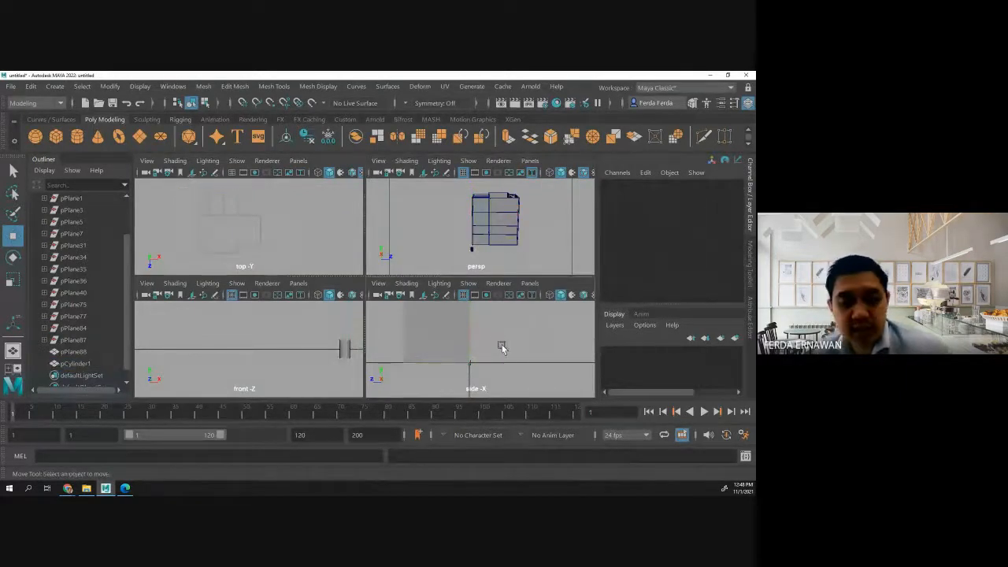
{"action": "key", "text": "space"}
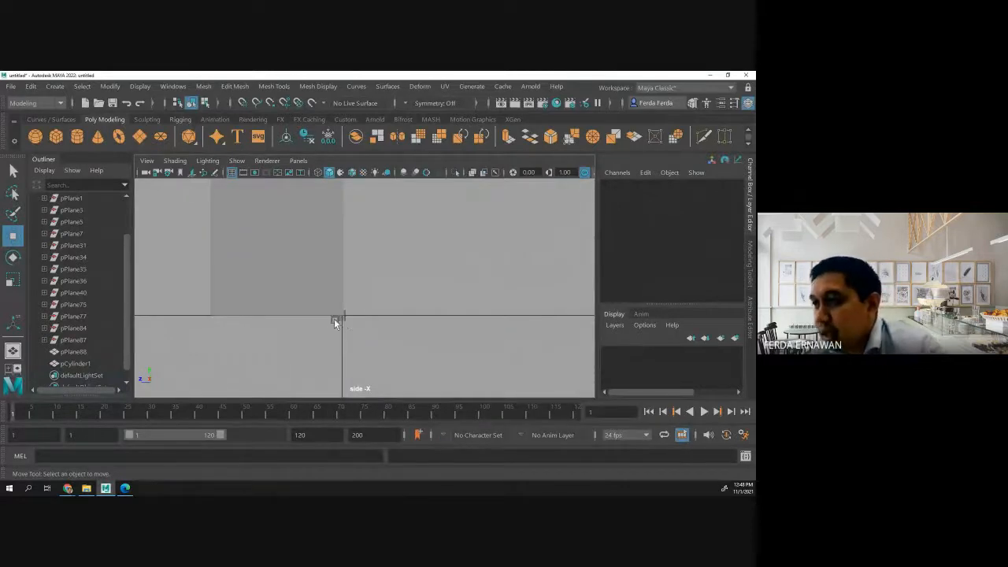
{"action": "left_click", "coordinate": [345, 318]}
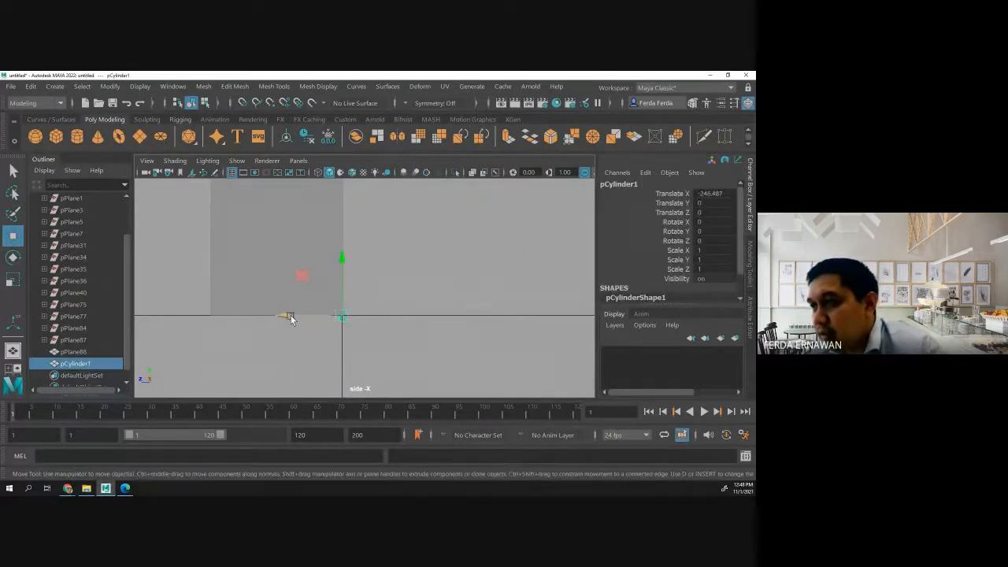
{"action": "left_click_drag", "start_coordinate": [290, 315], "coordinate": [308, 315]}
{"action": "left_click_drag", "start_coordinate": [363, 277], "coordinate": [361, 274]}
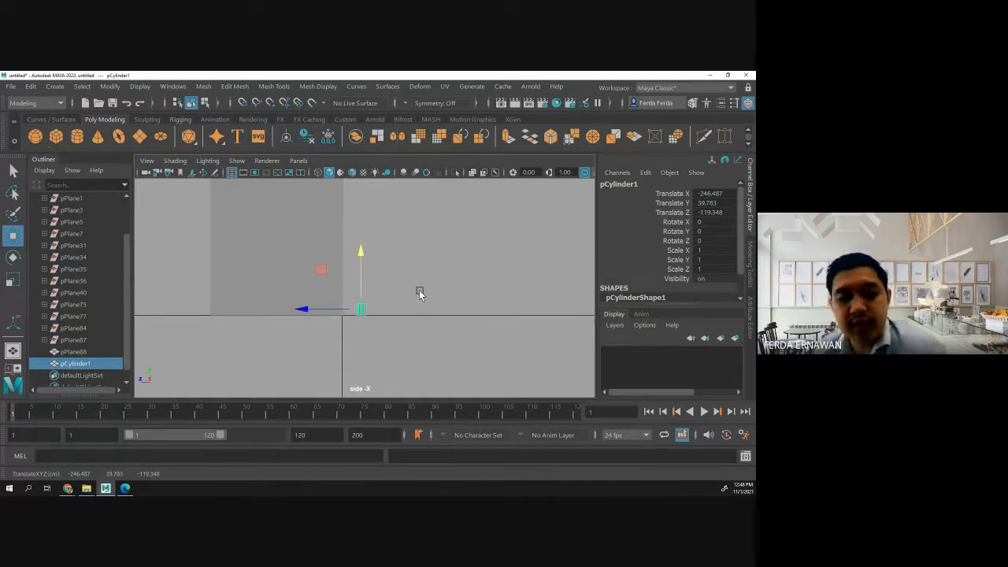
Lower all wall vertex rows above the ground row together until the second row lines up with the cylinder's top.
{"action": "left_click", "coordinate": [266, 245]}
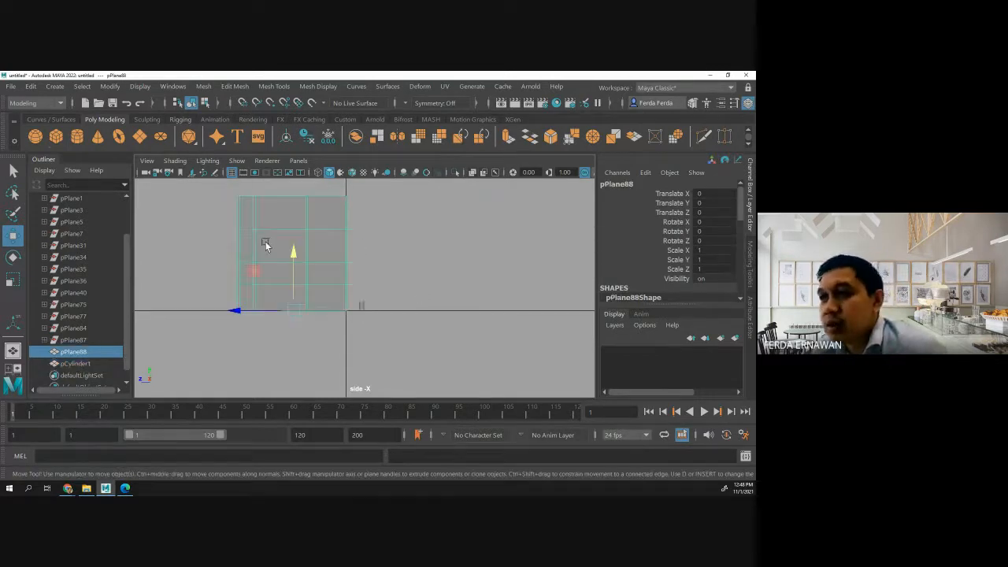
{"action": "right_click", "coordinate": [331, 285]}
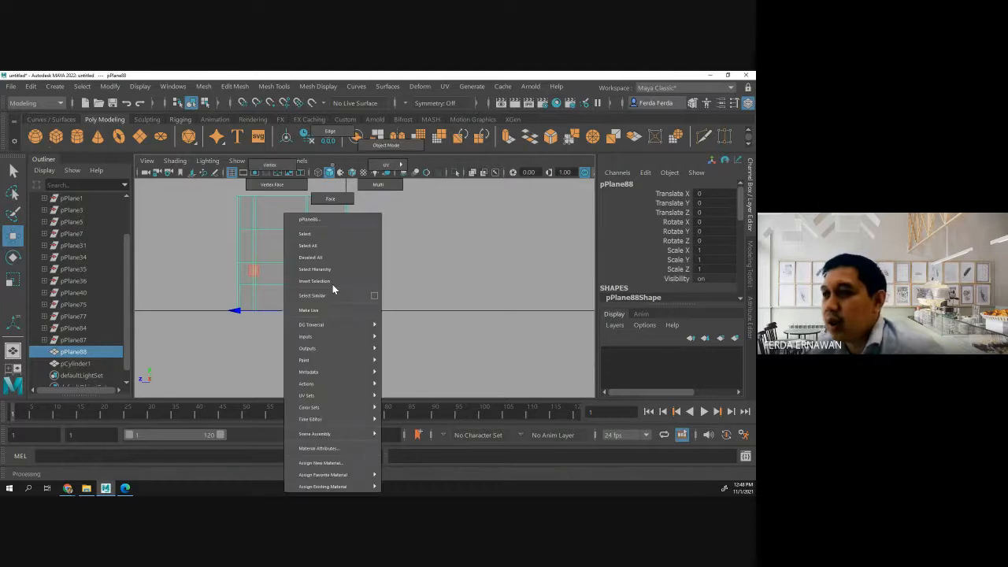
{"action": "left_click", "coordinate": [271, 165]}
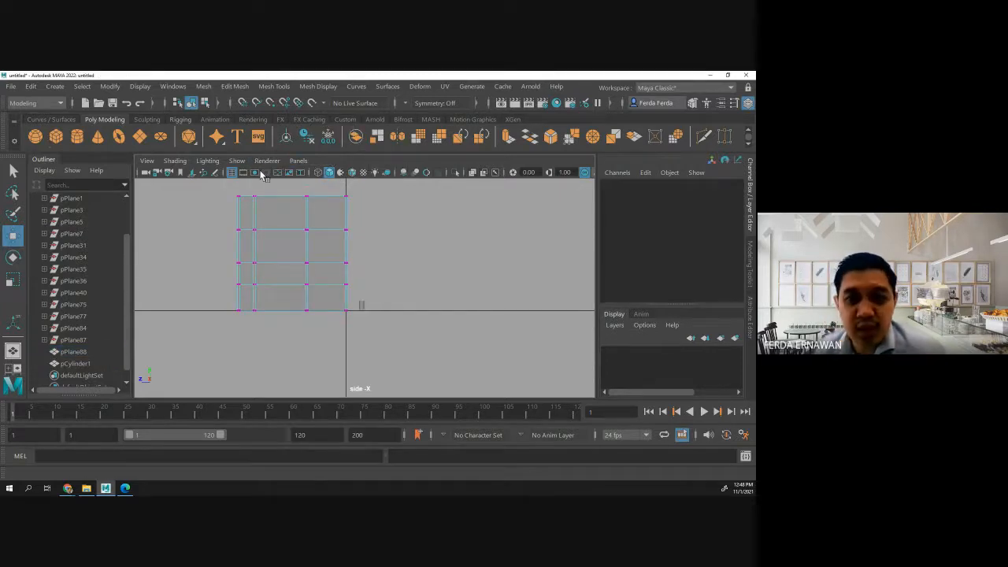
{"action": "left_click_drag", "start_coordinate": [220, 189], "coordinate": [387, 290]}
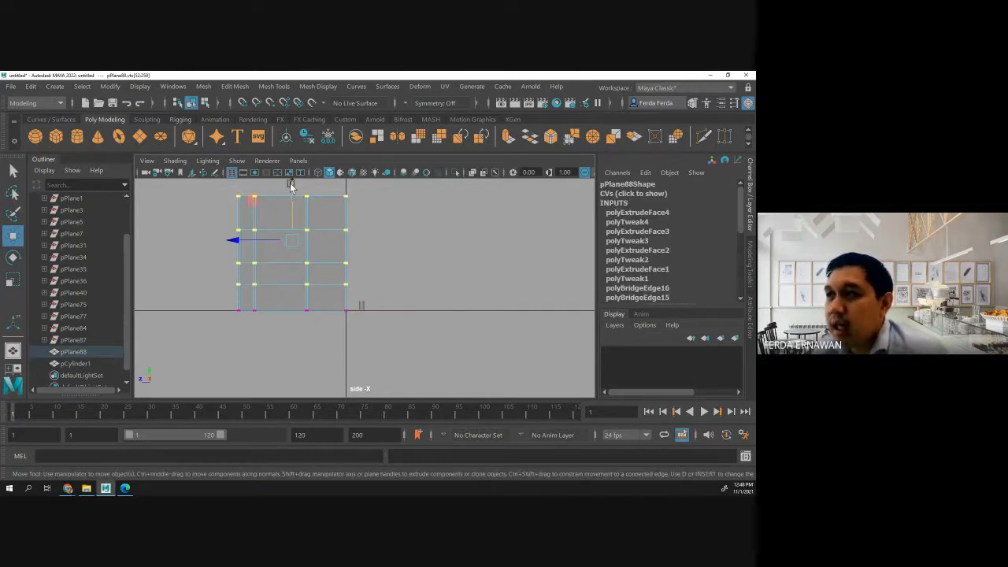
{"action": "left_click_drag", "start_coordinate": [292, 184], "coordinate": [295, 201]}
Move the cylinder to about -32 cm in Z beside the wall edge, and fine-tune the wall's upper four vertex rows to its top.
{"action": "left_click", "coordinate": [363, 306]}
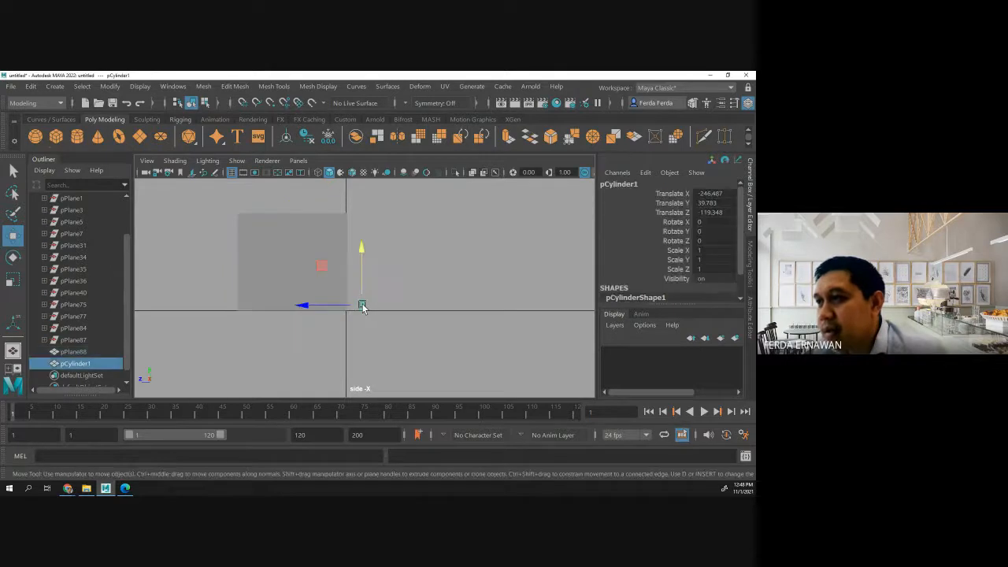
{"action": "left_click_drag", "start_coordinate": [320, 308], "coordinate": [309, 309]}
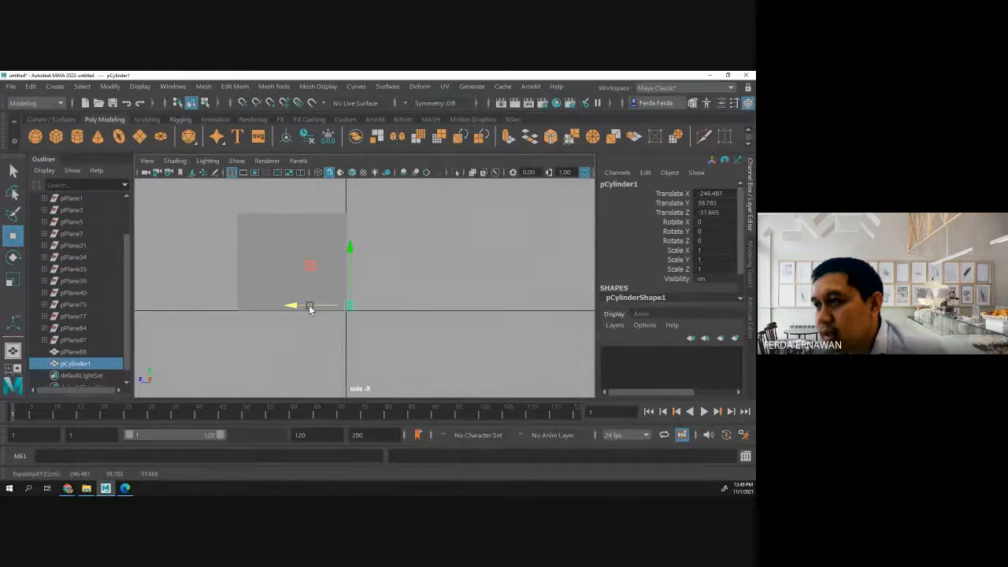
{"action": "left_click", "coordinate": [328, 282]}
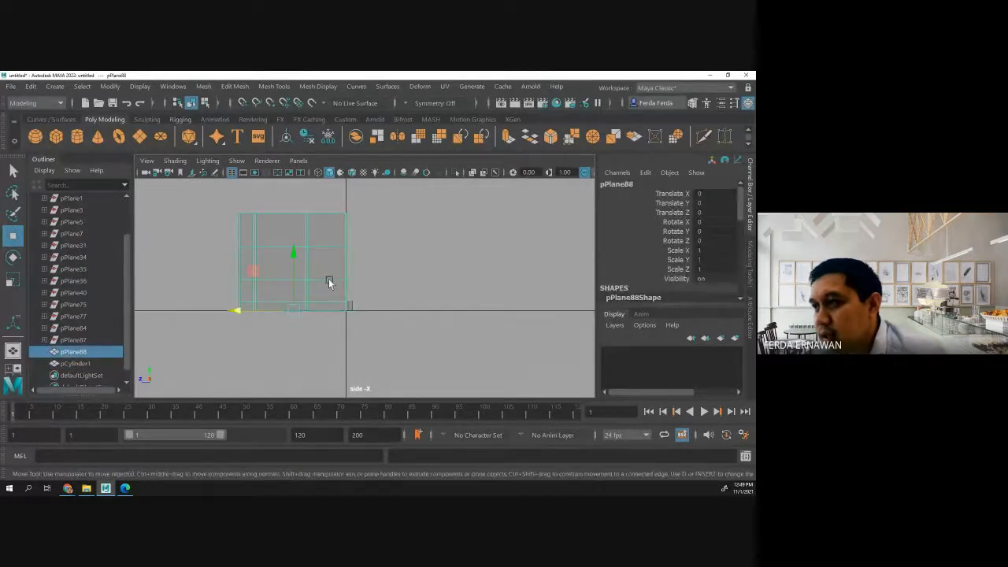
{"action": "left_click_drag", "start_coordinate": [197, 198], "coordinate": [372, 303]}
{"action": "left_click", "coordinate": [386, 270]}
{"action": "left_click", "coordinate": [298, 271]}
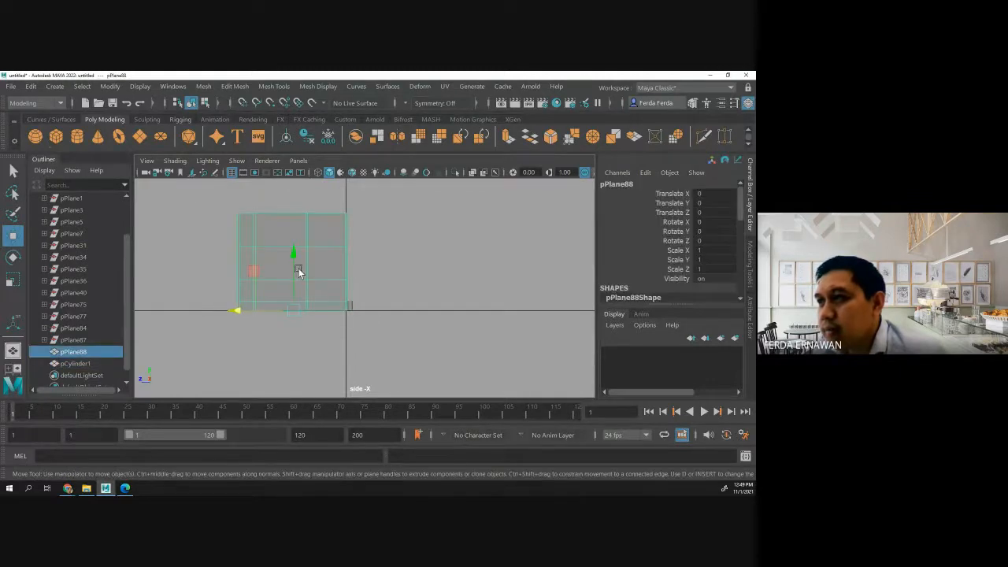
{"action": "right_click_drag", "start_coordinate": [296, 277], "coordinate": [244, 167]}
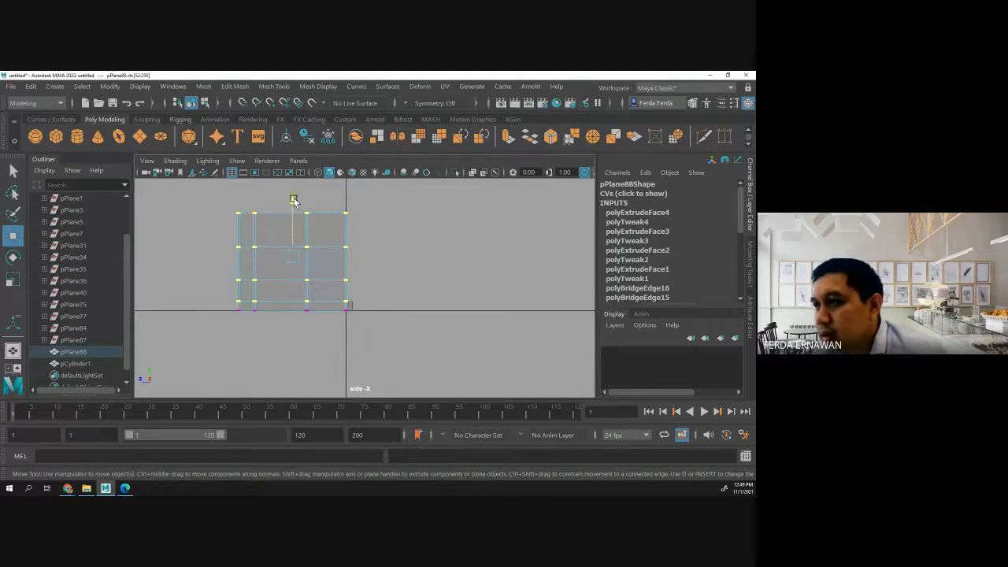
{"action": "left_click_drag", "start_coordinate": [293, 201], "coordinate": [292, 197]}
{"action": "left_click", "coordinate": [438, 277]}
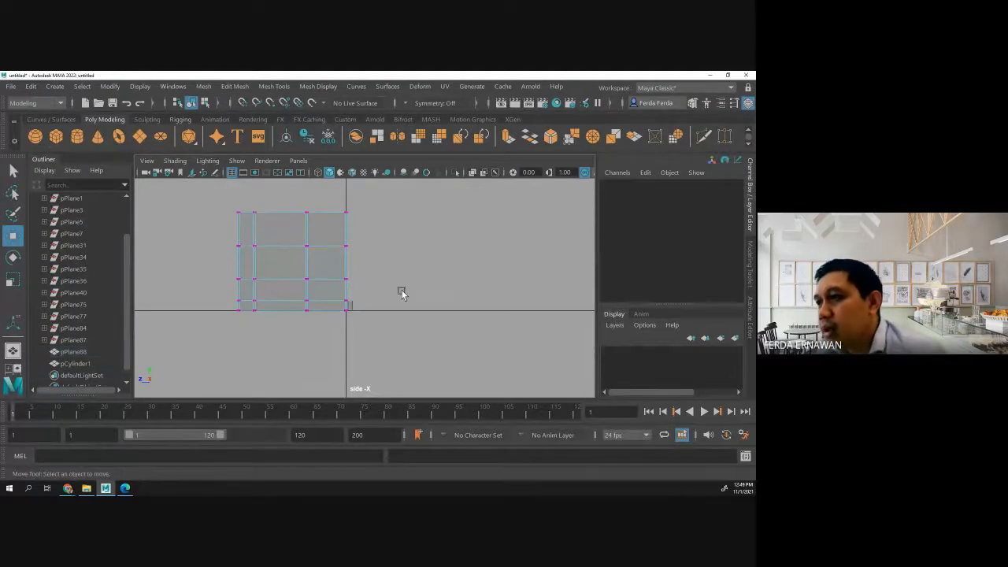
{"action": "left_click", "coordinate": [347, 305]}
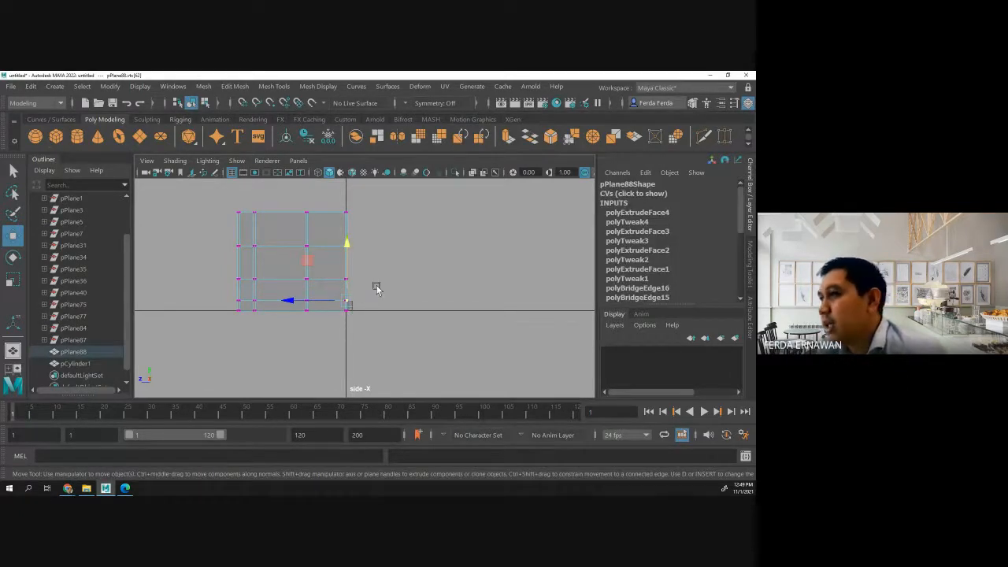
{"action": "left_click", "coordinate": [376, 289]}
{"action": "left_click", "coordinate": [352, 305]}
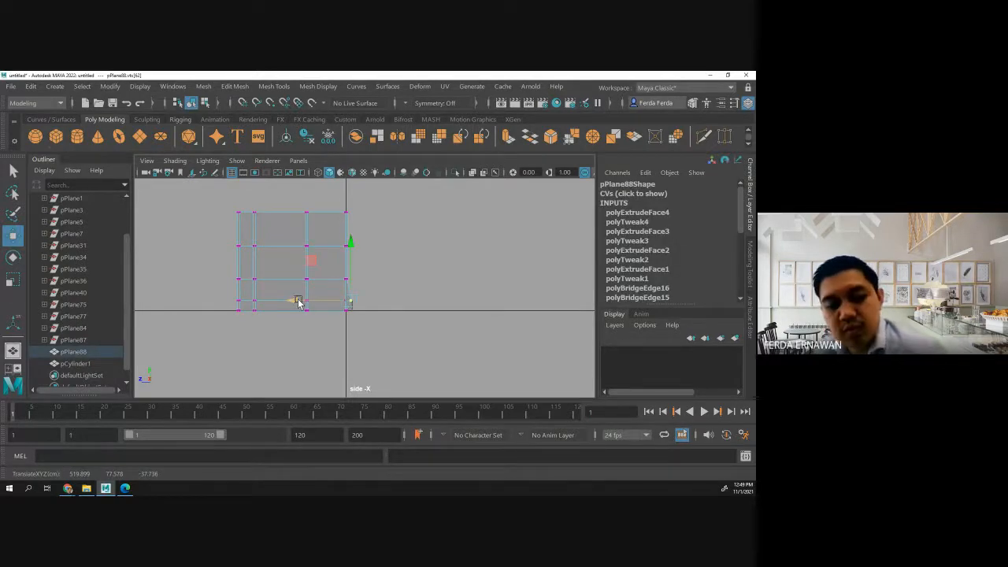
{"action": "key", "text": "ctrl+z"}
Return to object mode, set the cylinder's height to 210 and raise it until its base rests on the ground line.
{"action": "right_click_drag", "start_coordinate": [306, 292], "coordinate": [359, 146]}
{"action": "left_click", "coordinate": [391, 254]}
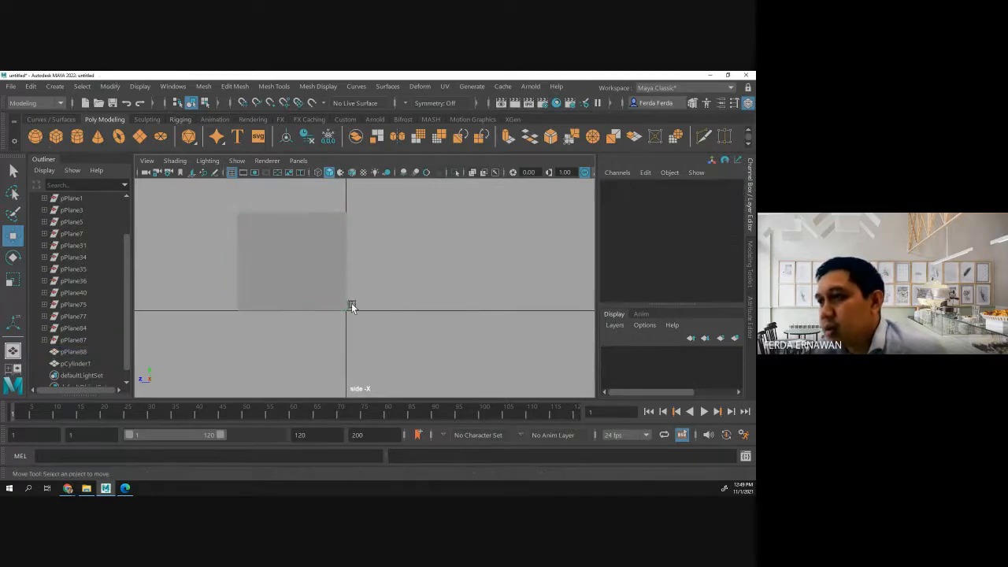
{"action": "left_click", "coordinate": [351, 305]}
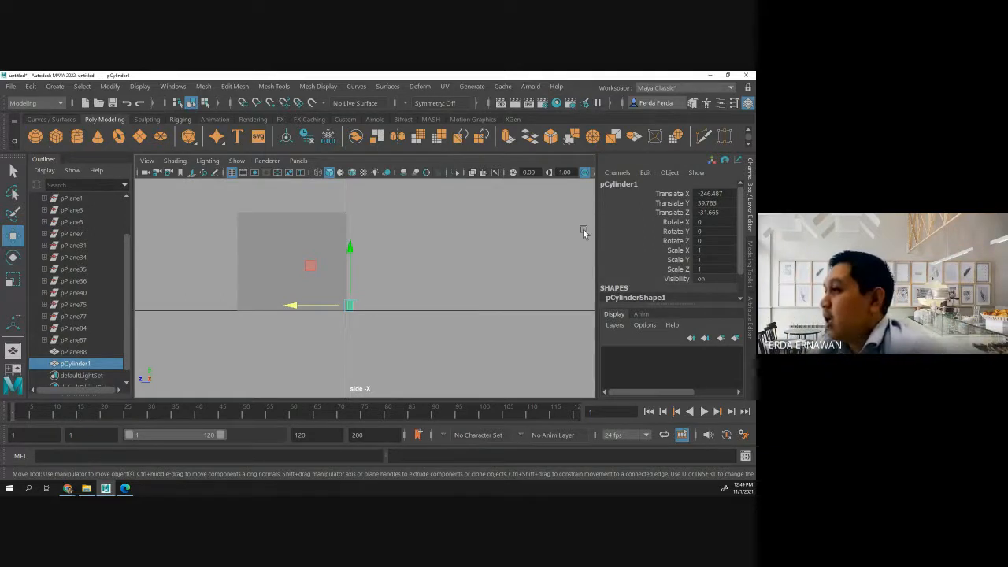
{"action": "scroll", "coordinate": [731, 251], "scroll_direction": "down", "scroll_amount": 1}
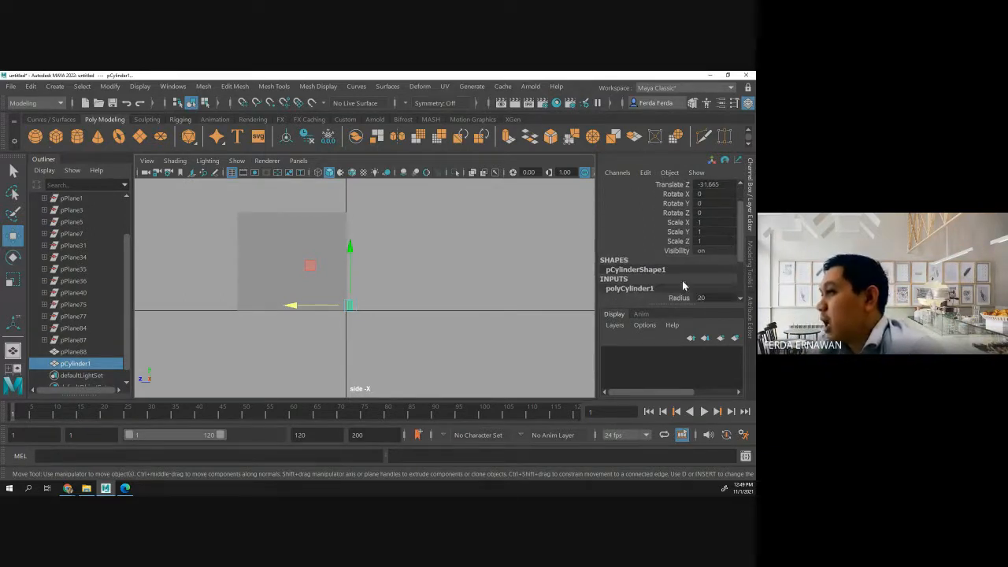
{"action": "left_click", "coordinate": [636, 289]}
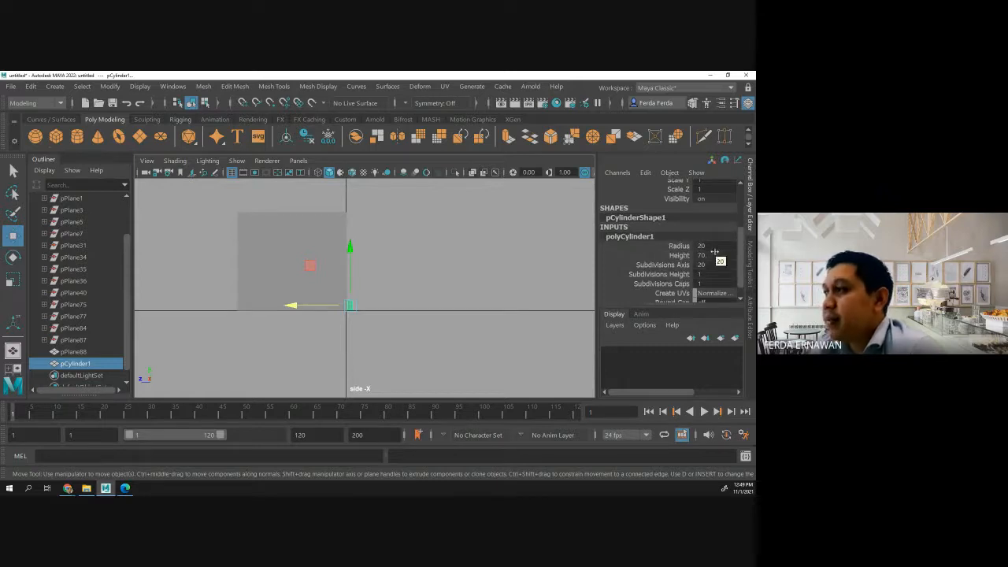
{"action": "double_click", "coordinate": [713, 256]}
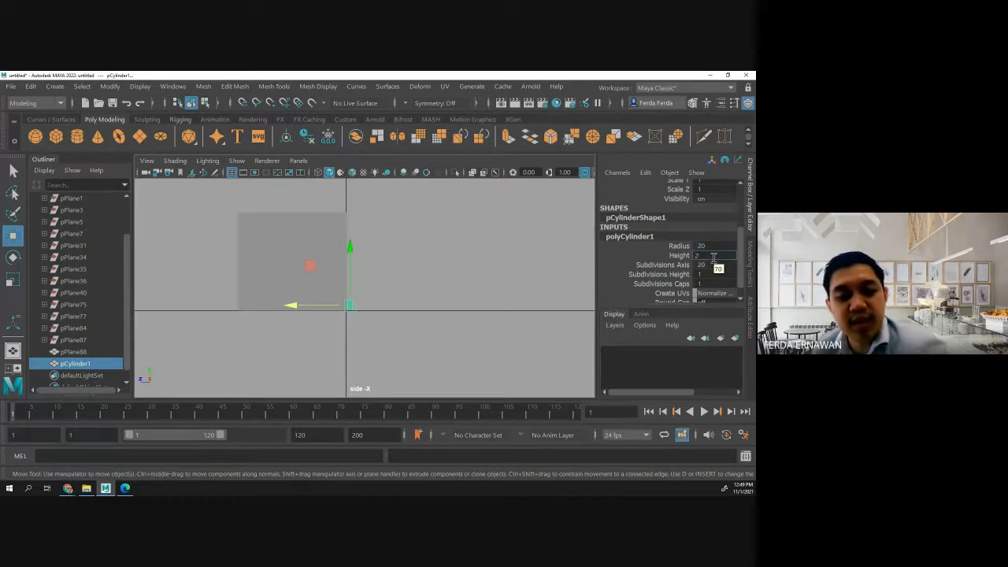
{"action": "type", "text": "210"}
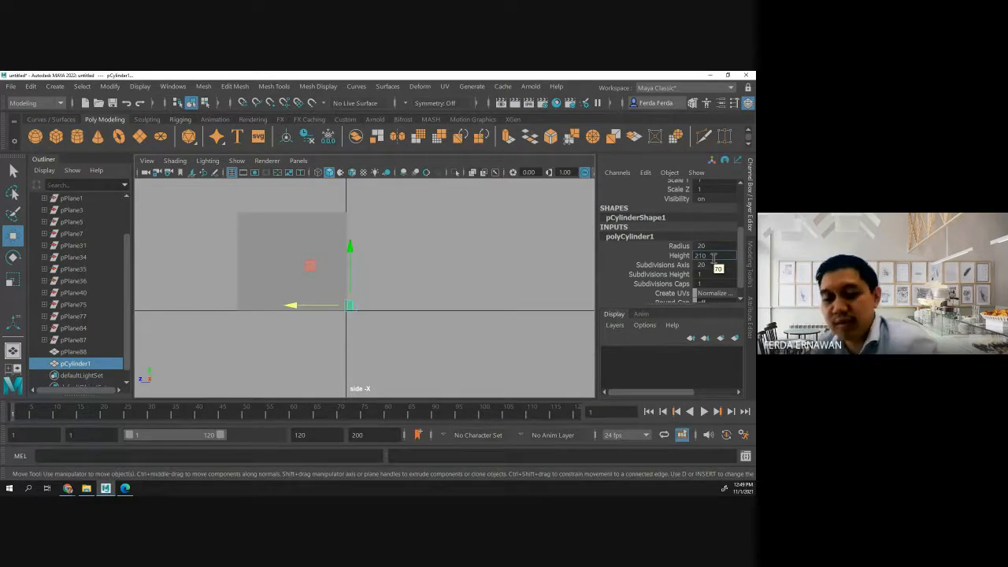
{"action": "key", "text": "Return"}
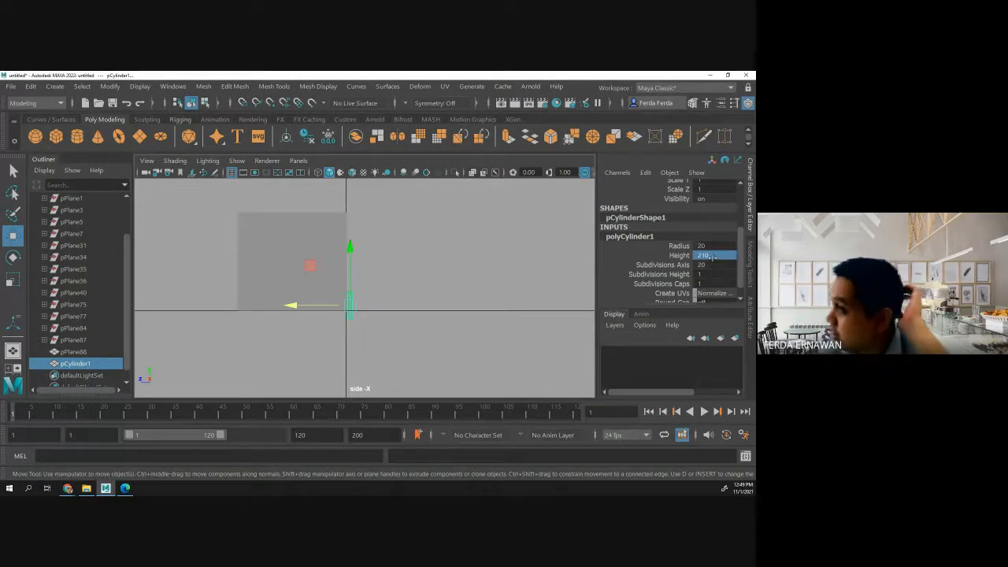
{"action": "left_click", "coordinate": [351, 249]}
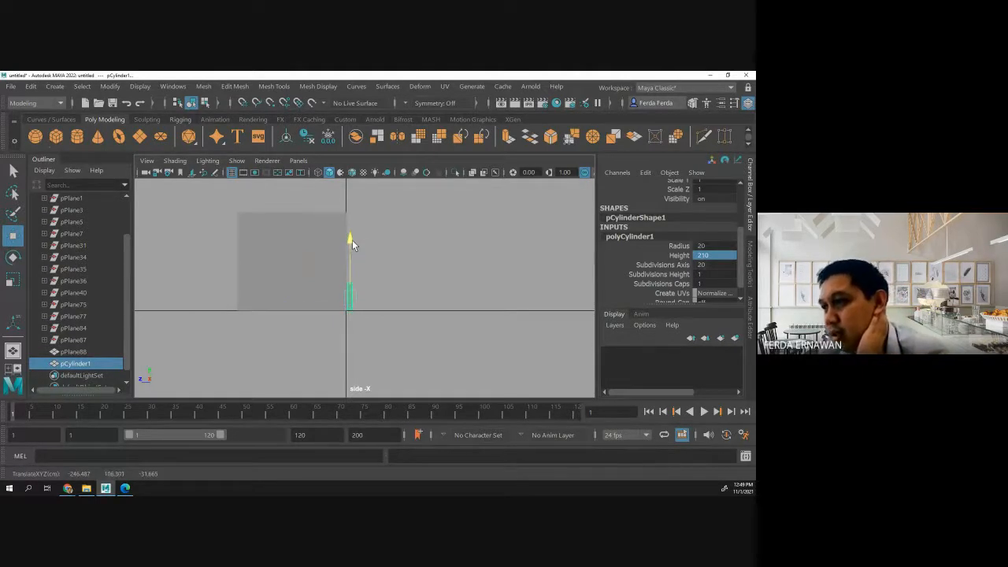
{"action": "left_click", "coordinate": [398, 288]}
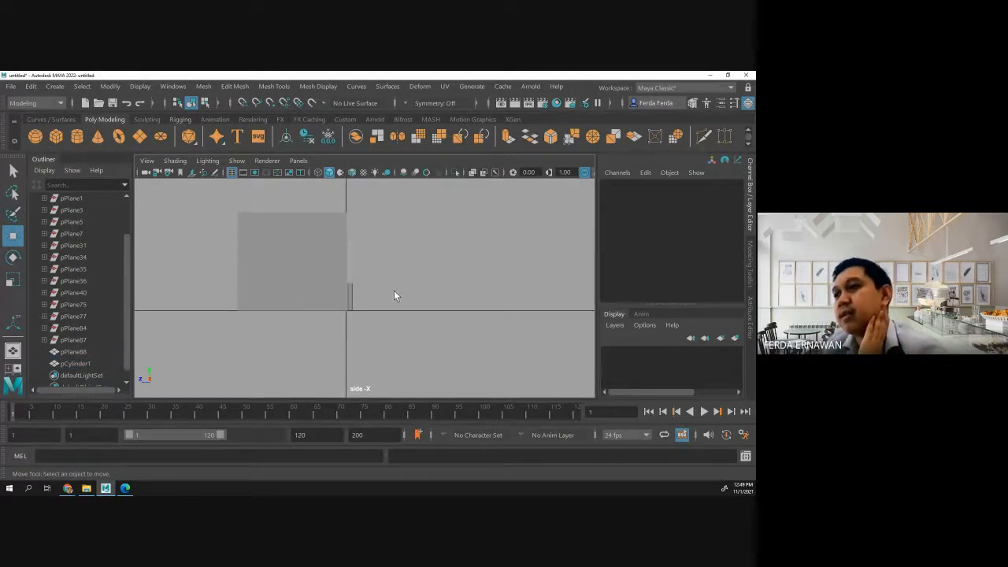
{"action": "left_click", "coordinate": [351, 293]}
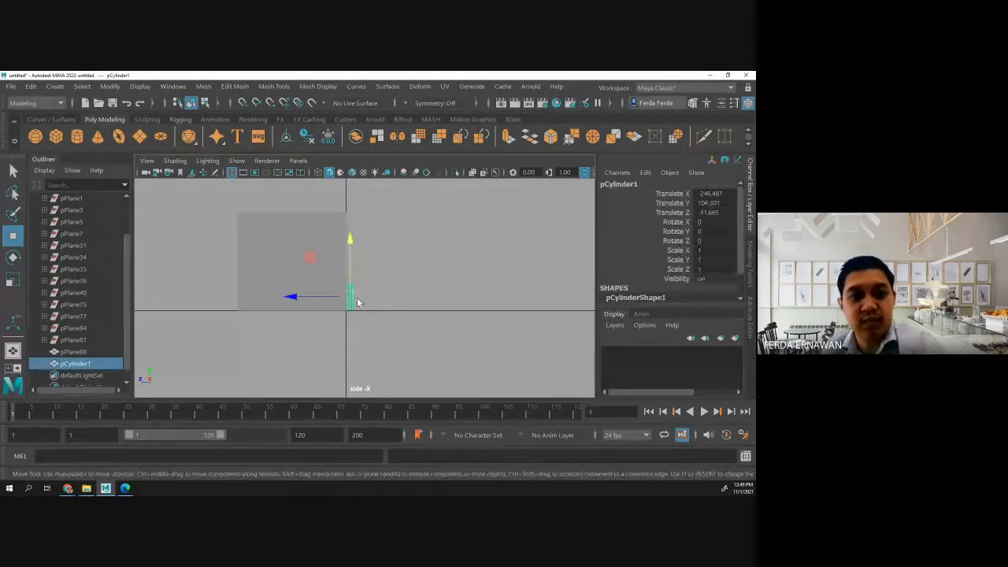
Lower the wall's top three vertex rows together until the lowest of them lines up with the cylinder's top.
{"action": "left_click", "coordinate": [280, 240]}
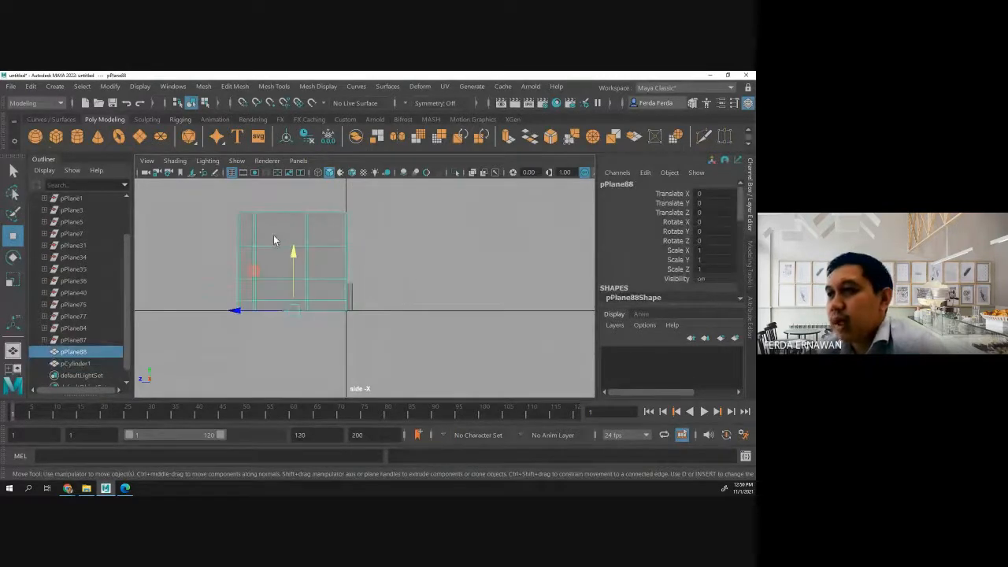
{"action": "right_click_drag", "start_coordinate": [277, 244], "coordinate": [223, 171]}
{"action": "left_click", "coordinate": [374, 213]}
{"action": "left_click_drag", "start_coordinate": [212, 189], "coordinate": [413, 283]}
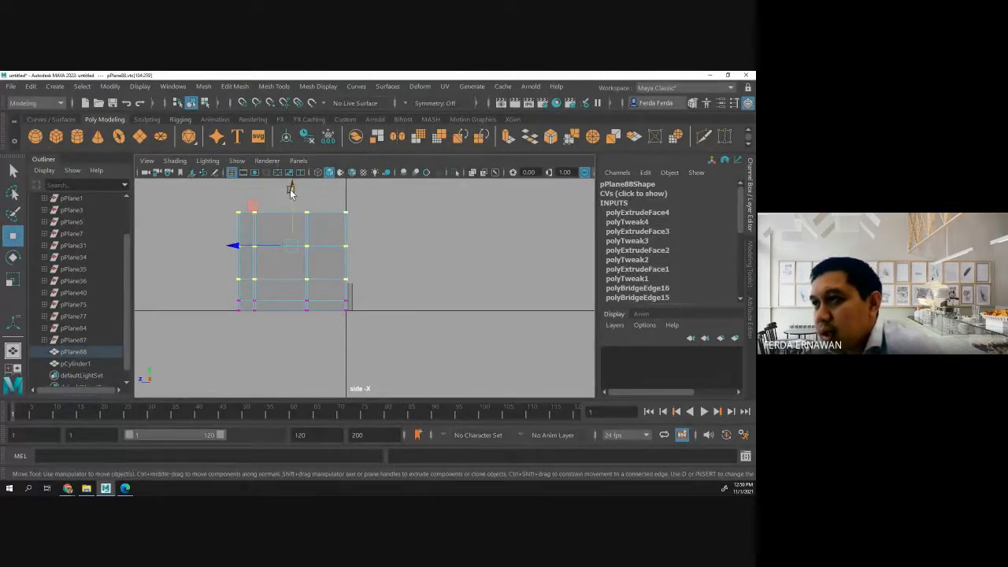
{"action": "left_click_drag", "start_coordinate": [290, 189], "coordinate": [292, 194]}
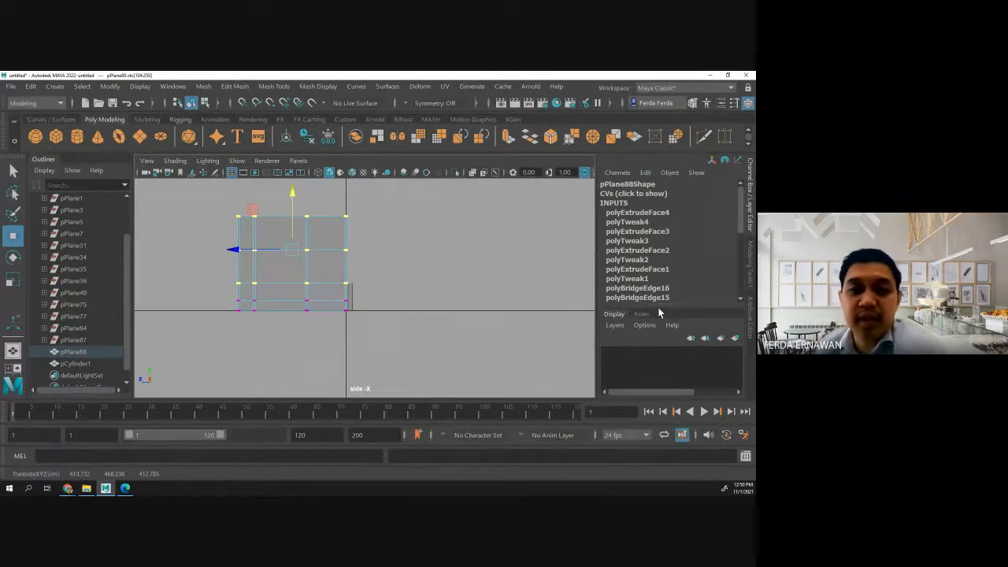
{"action": "left_click", "coordinate": [394, 259]}
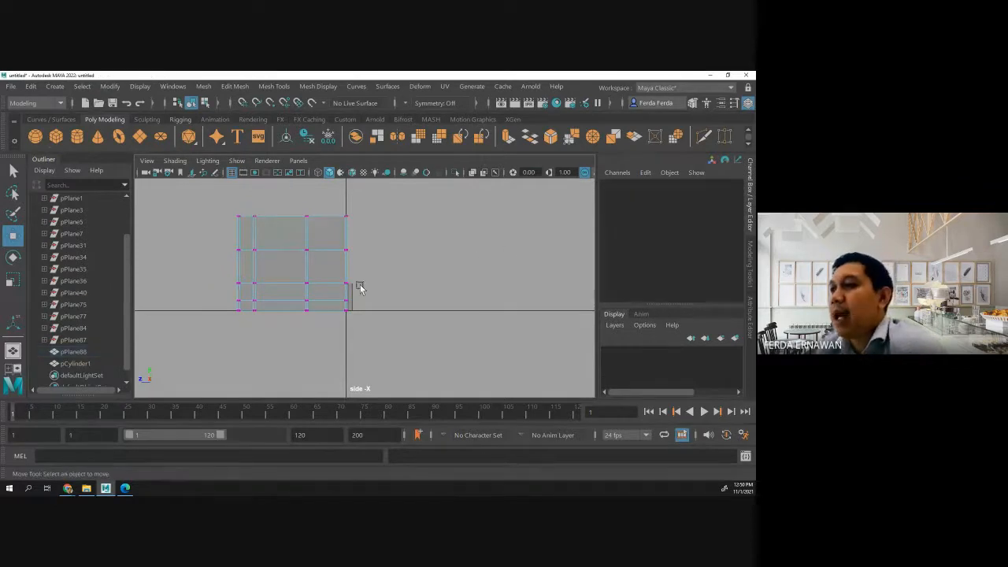
Set the cylinder's height to 350 and raise it to about 176 cm in Y so its base rests on the ground line.
{"action": "left_click", "coordinate": [352, 295]}
{"action": "scroll", "coordinate": [670, 272], "scroll_direction": "down", "scroll_amount": 3}
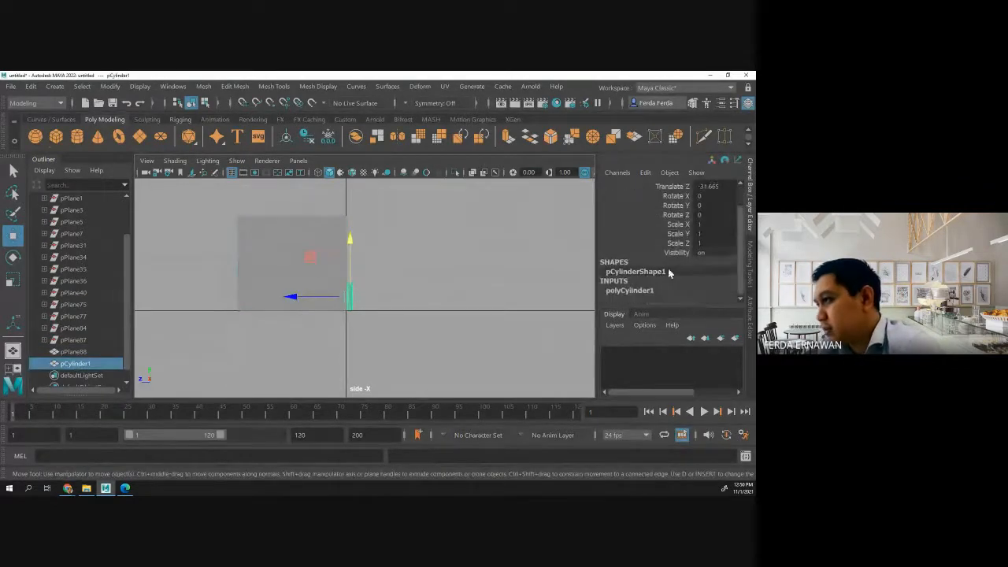
{"action": "left_click", "coordinate": [630, 289]}
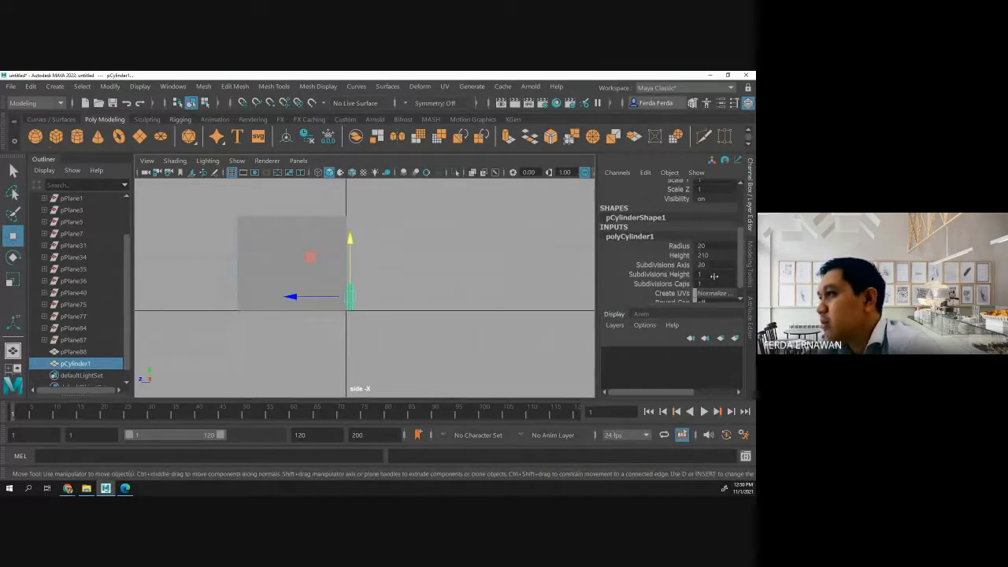
{"action": "double_click", "coordinate": [714, 256]}
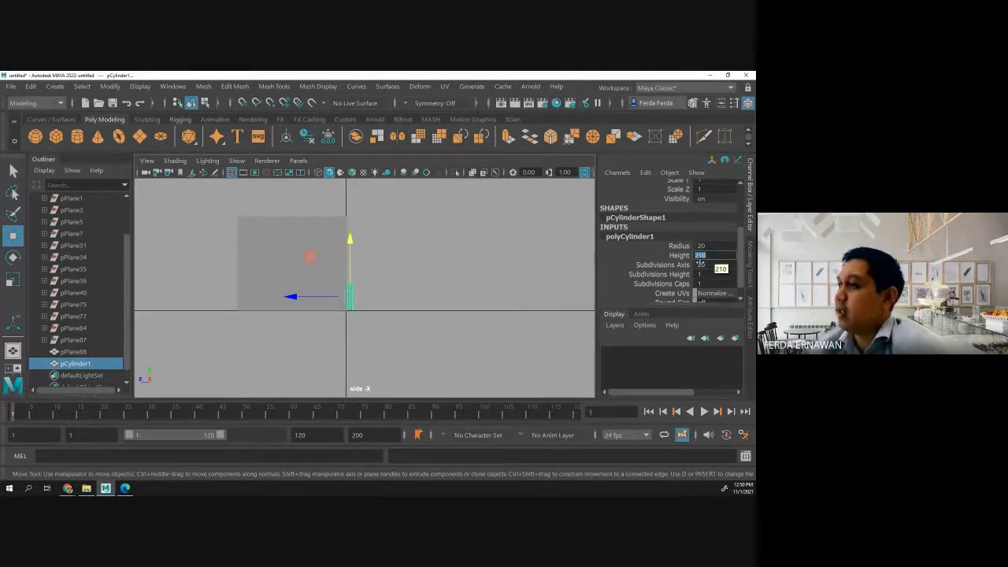
{"action": "left_click", "coordinate": [703, 256]}
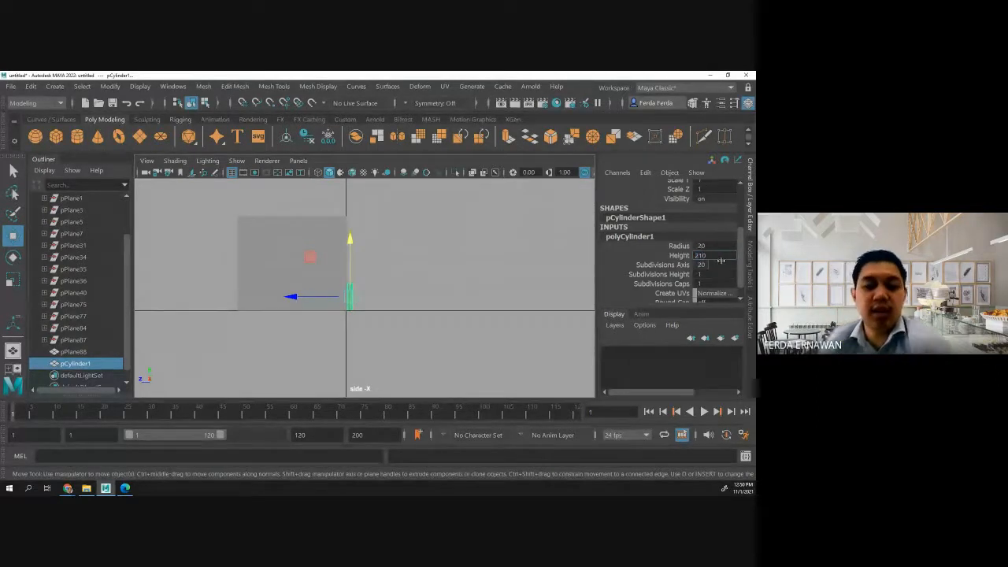
{"action": "key", "text": "BackSpace"}
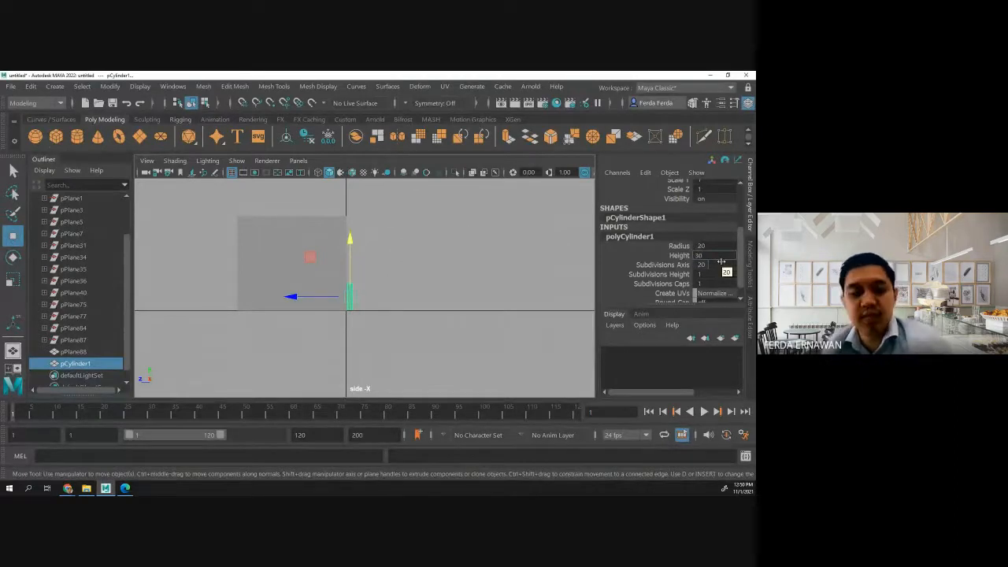
{"action": "key", "text": "Return"}
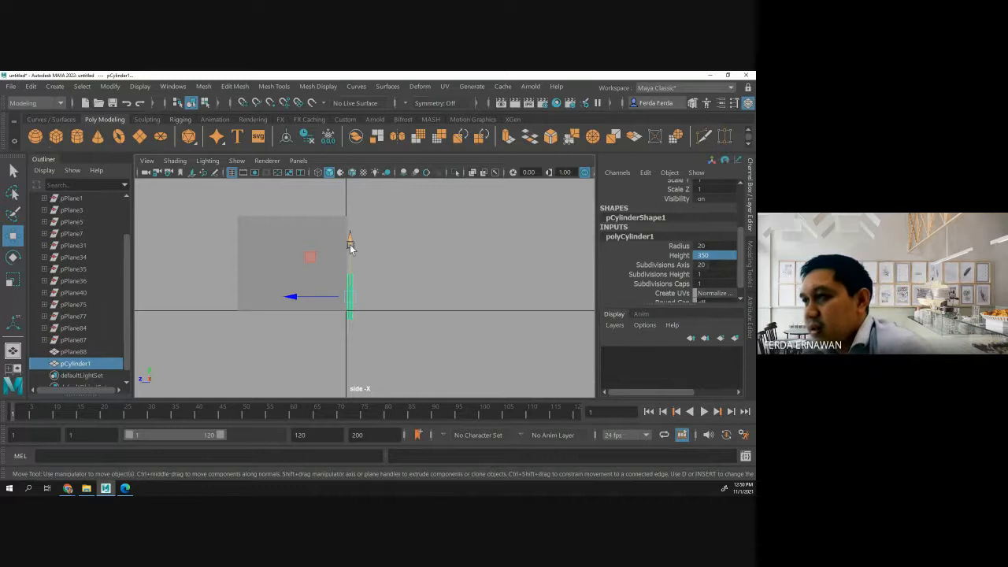
{"action": "left_click_drag", "start_coordinate": [350, 246], "coordinate": [374, 246]}
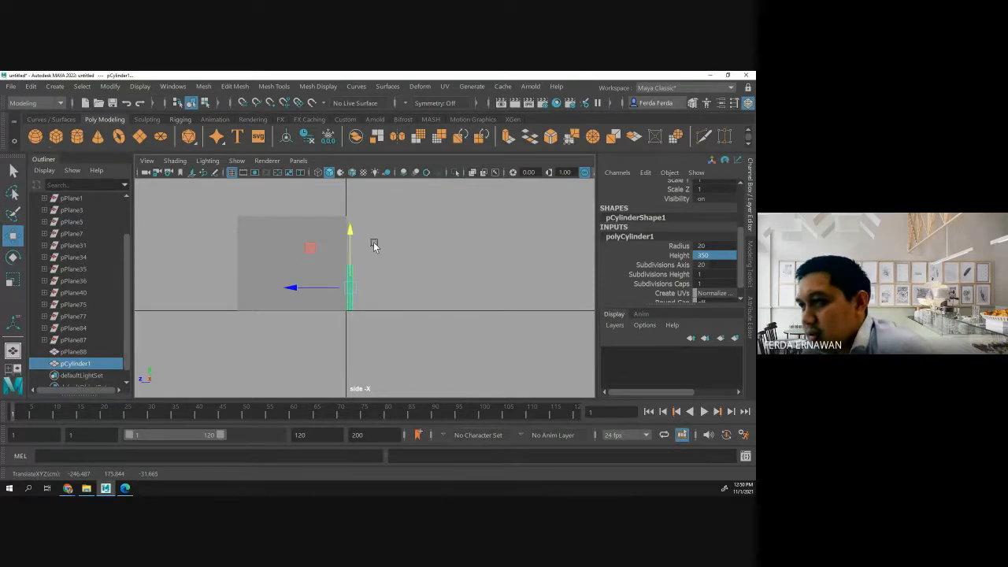
{"action": "left_click", "coordinate": [413, 257]}
Lower the wall's top two vertex rows together until the lower one lines up with the cylinder's top.
{"action": "left_click", "coordinate": [322, 272]}
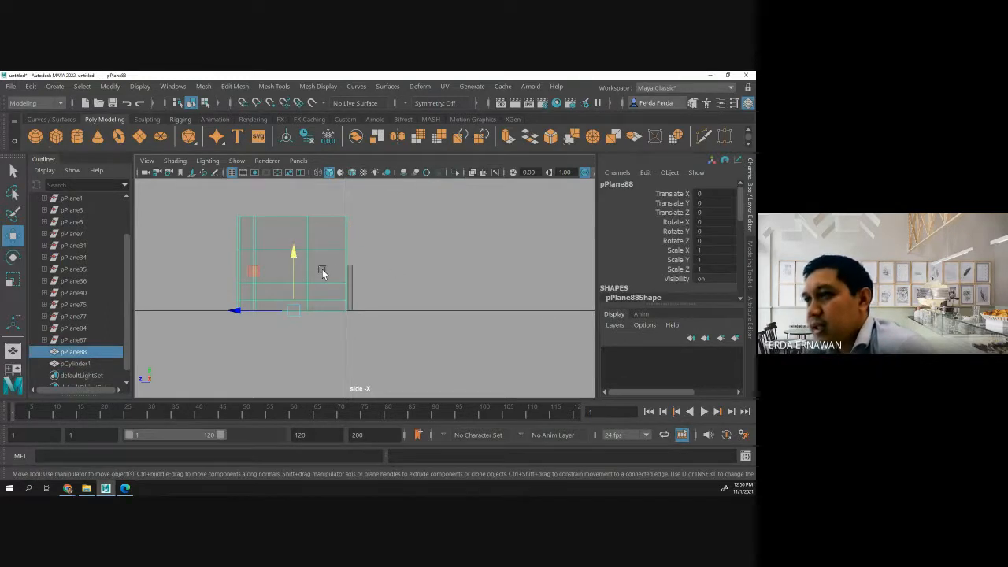
{"action": "left_click", "coordinate": [189, 194]}
{"action": "left_click", "coordinate": [258, 237]}
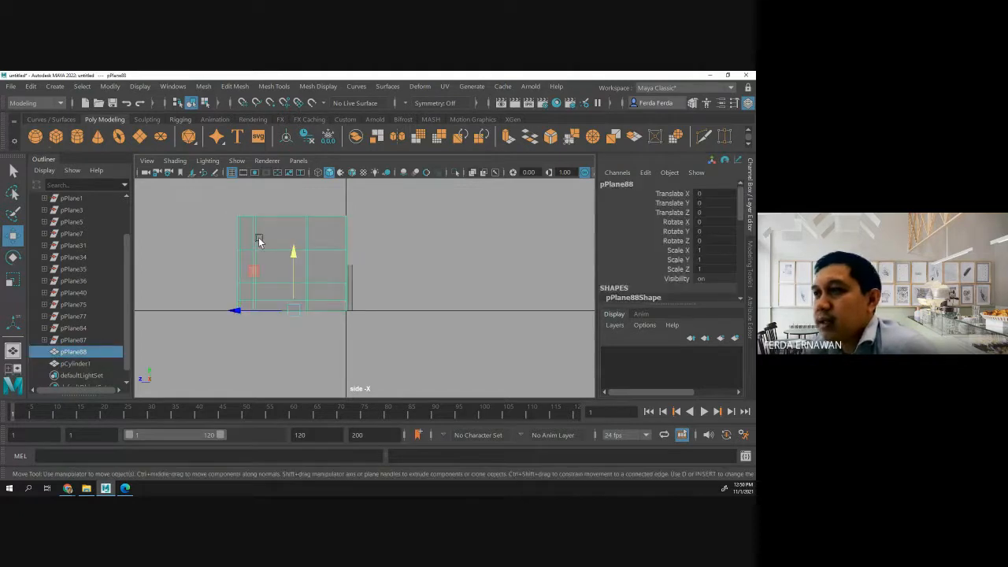
{"action": "right_click", "coordinate": [261, 242]}
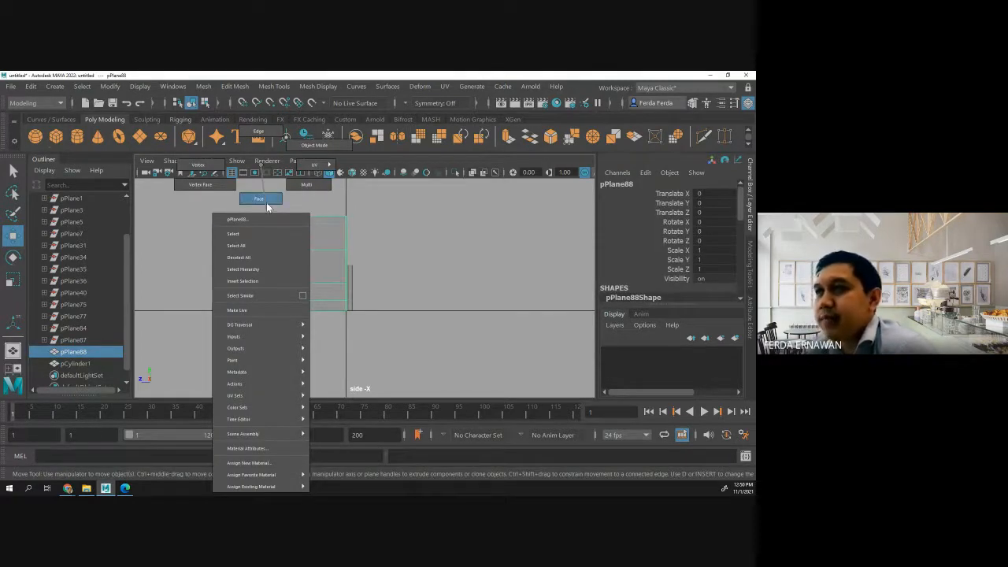
{"action": "left_click", "coordinate": [219, 167]}
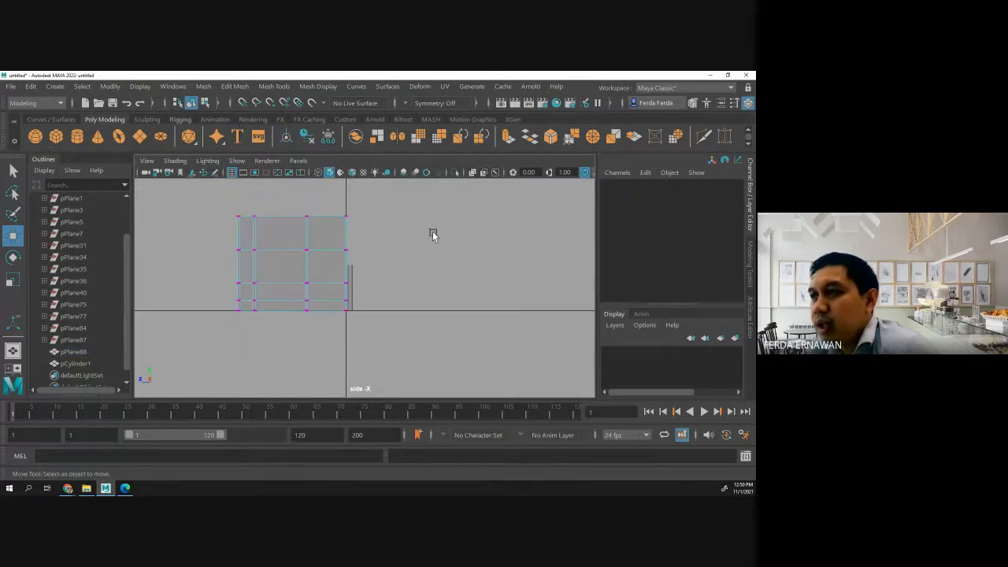
{"action": "left_click_drag", "start_coordinate": [211, 201], "coordinate": [403, 270]}
Try raising only the wall's topmost vertex row by about 85 cm.
{"action": "left_click_drag", "start_coordinate": [289, 190], "coordinate": [389, 236]}
{"action": "left_click", "coordinate": [386, 259]}
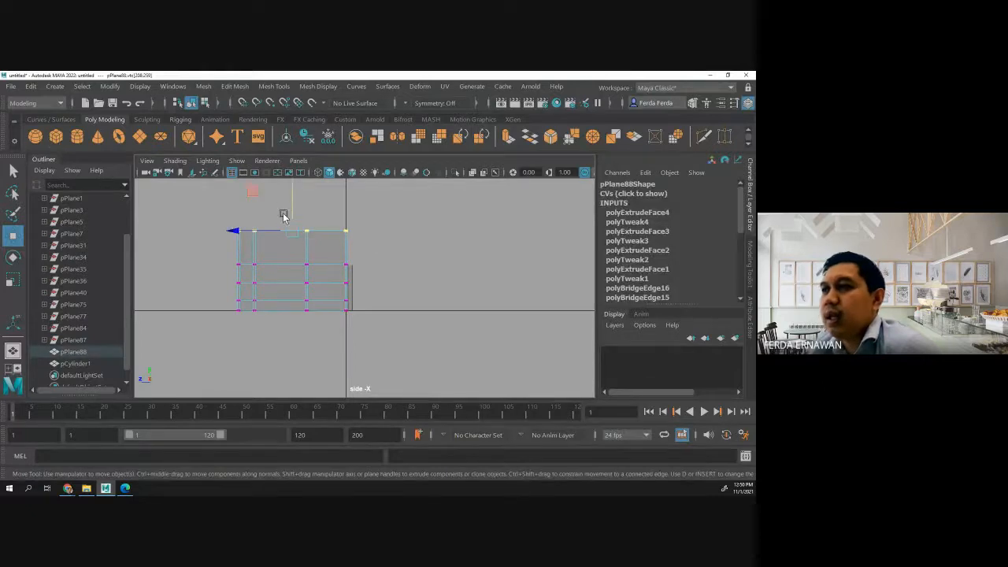
{"action": "left_click_drag", "start_coordinate": [291, 198], "coordinate": [290, 192]}
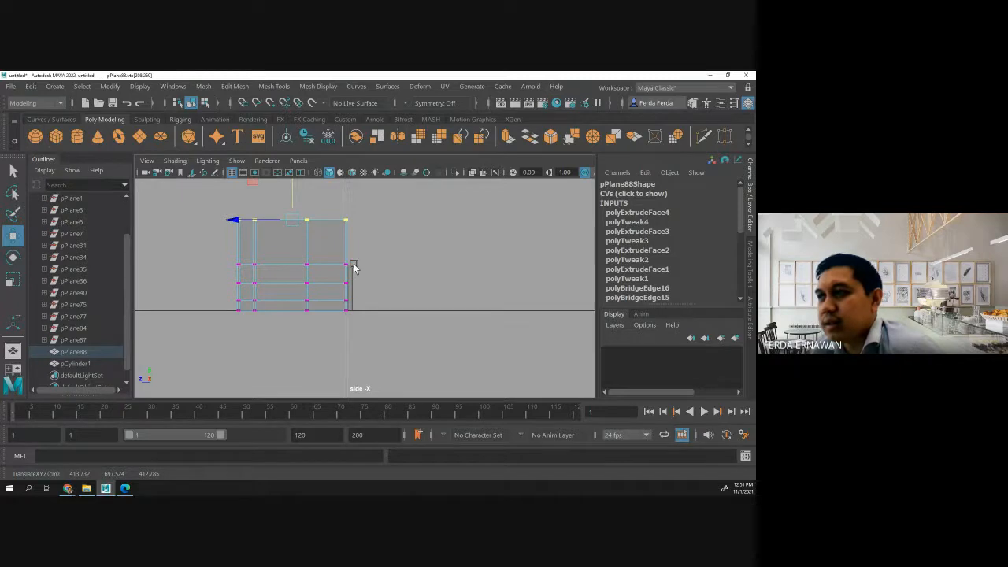
{"action": "left_click", "coordinate": [407, 269]}
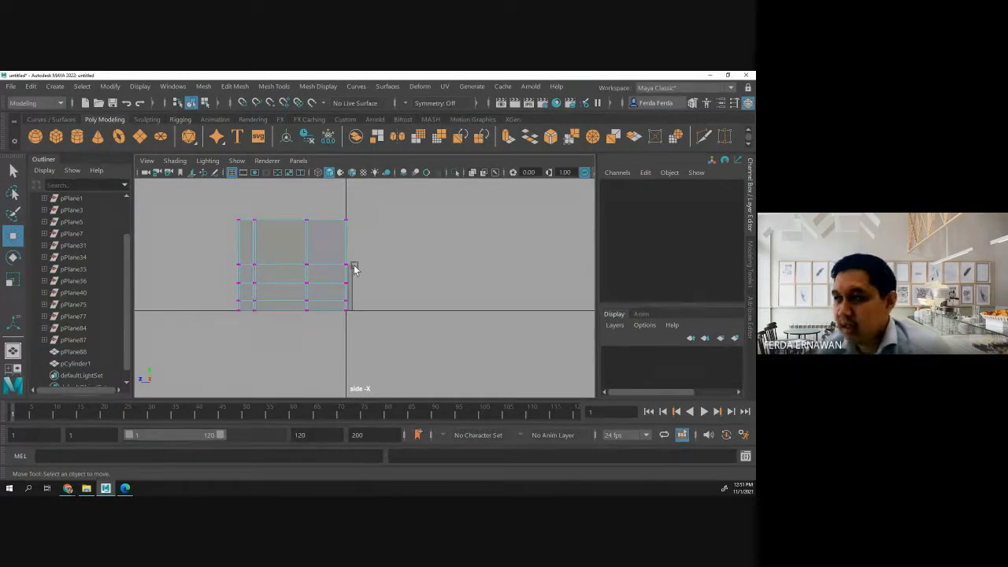
Undo the last upward move of the wall's topmost vertex row.
{"action": "key", "text": "space"}
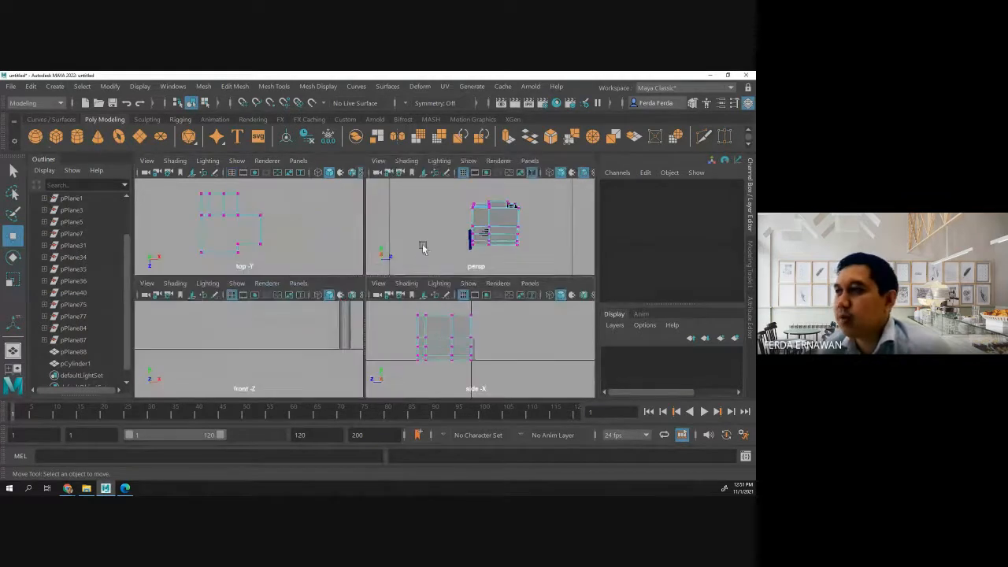
{"action": "key", "text": "space"}
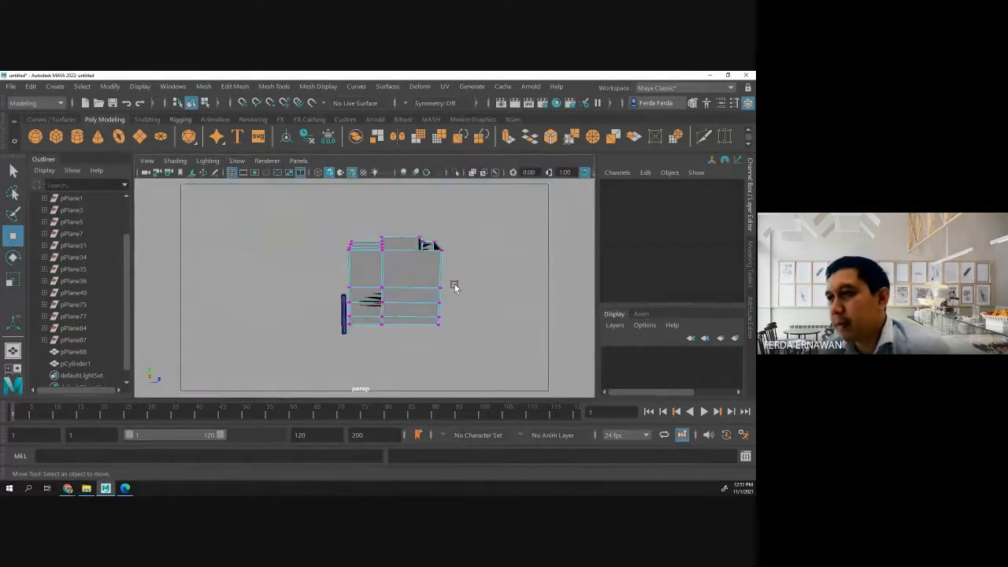
{"action": "key", "text": "space"}
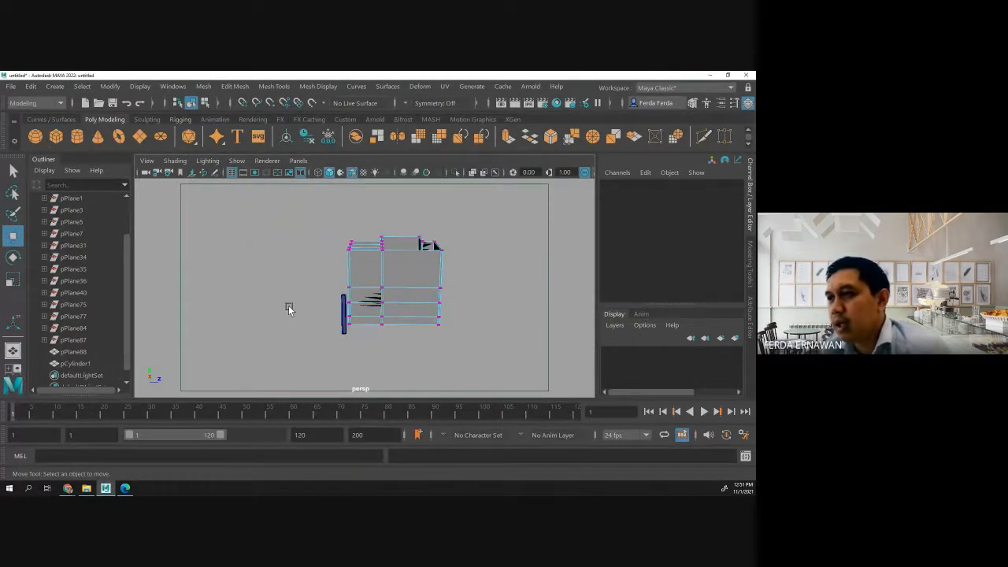
{"action": "key", "text": "ctrl+z"}
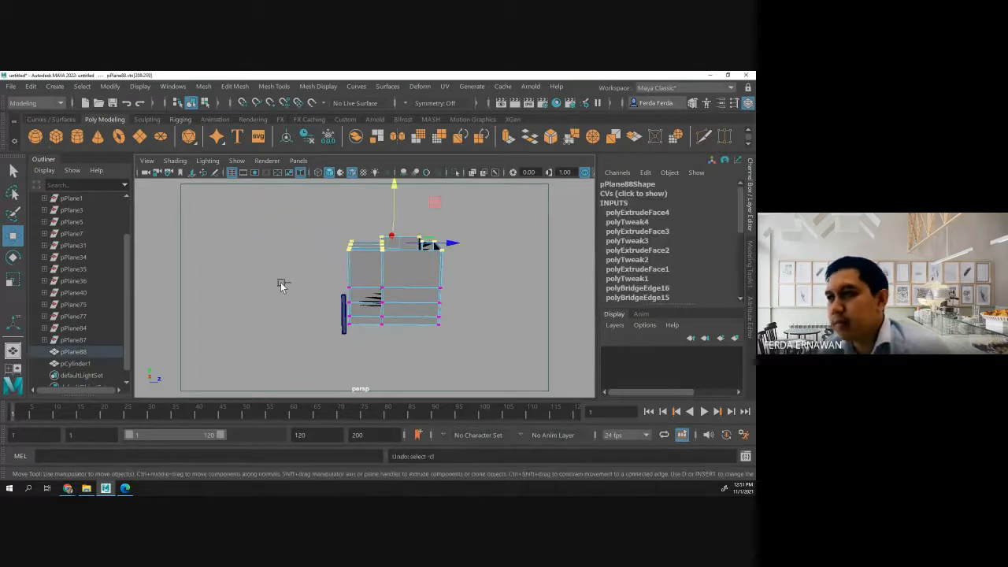
{"action": "left_click", "coordinate": [283, 281]}
{"action": "key", "text": "space"}
{"action": "left_click_drag", "start_coordinate": [275, 286], "coordinate": [282, 284]}
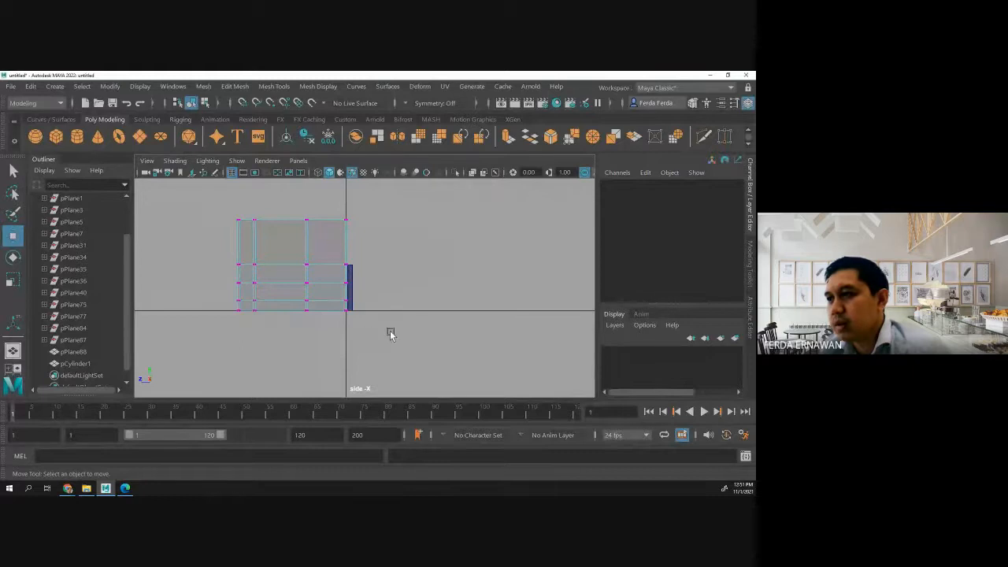
{"action": "key", "text": "space"}
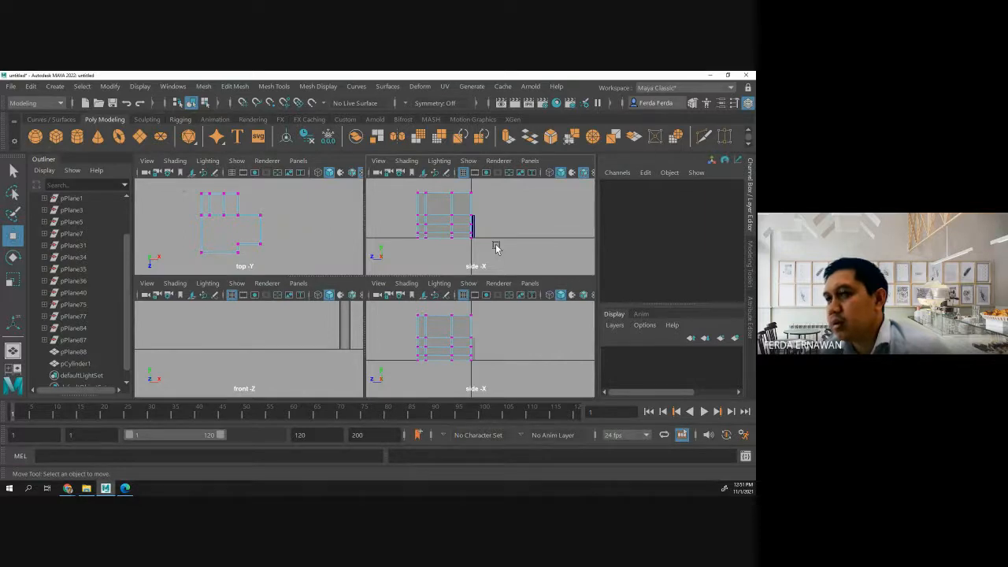
{"action": "key", "text": "ctrl+z"}
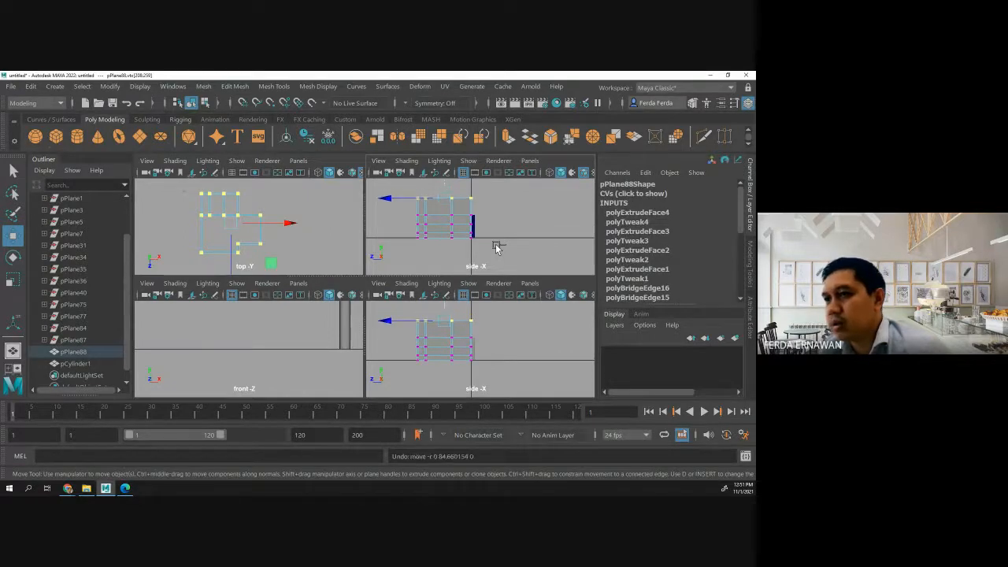
{"action": "key", "text": "ctrl+z"}
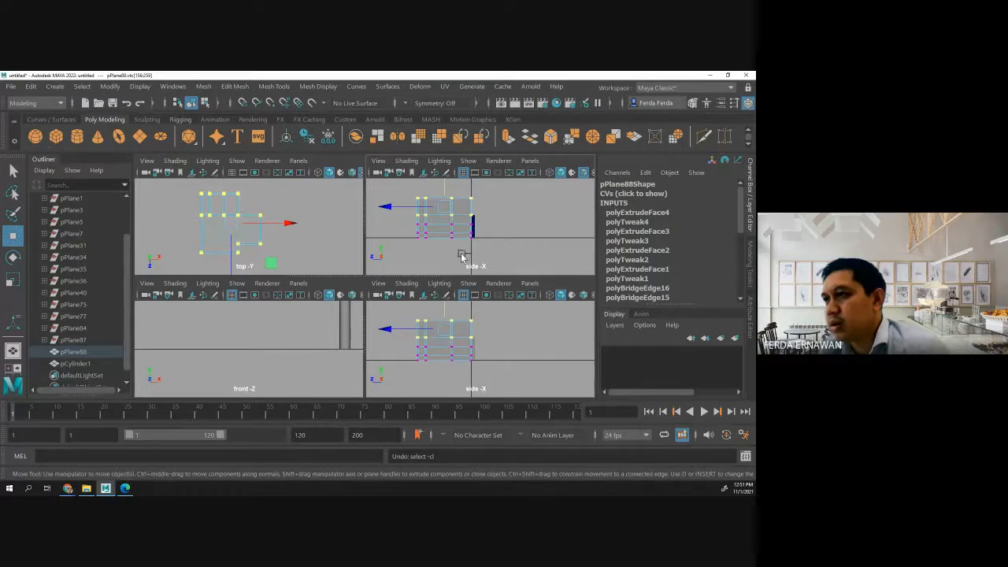
Restore the four-view layout with its perspective view, maximize that view and return the walls to object mode.
{"action": "left_click", "coordinate": [377, 283]}
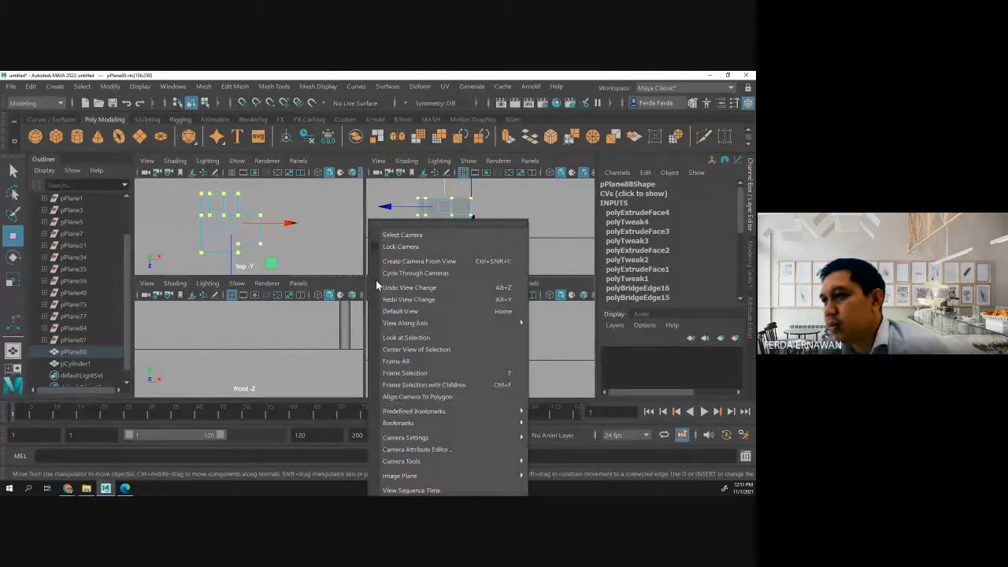
{"action": "mouse_move", "coordinate": [467, 438]}
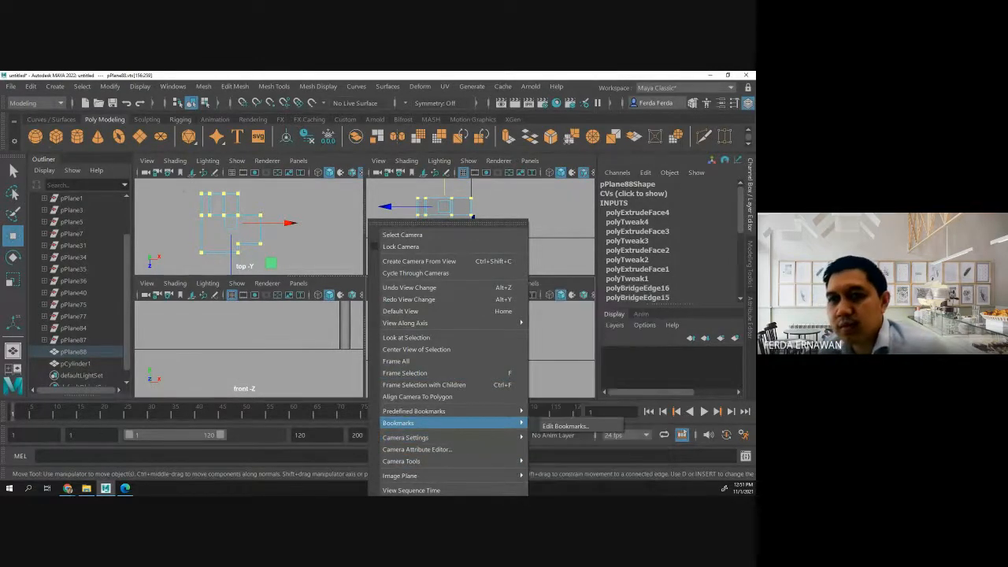
{"action": "left_click", "coordinate": [13, 370]}
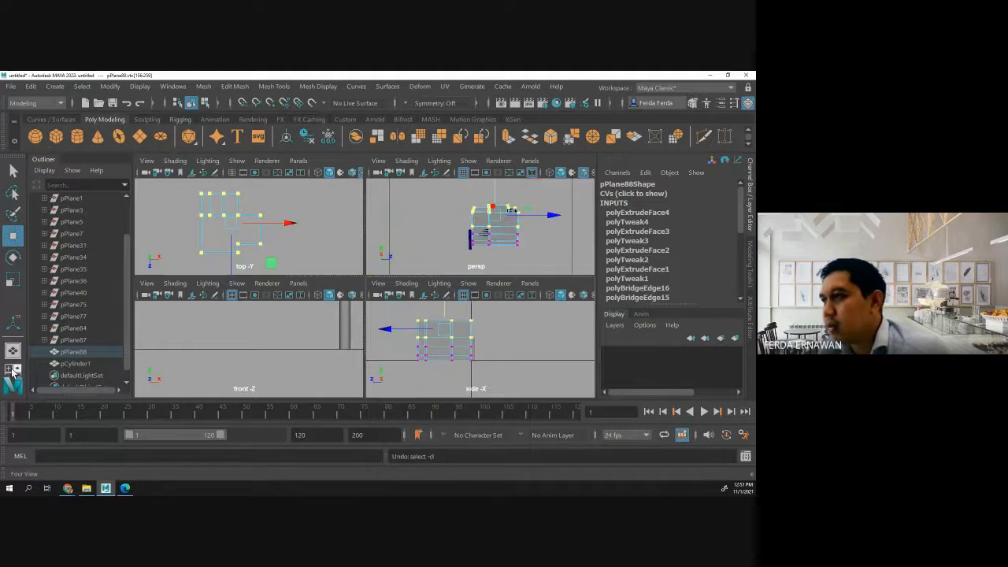
{"action": "left_click", "coordinate": [415, 238]}
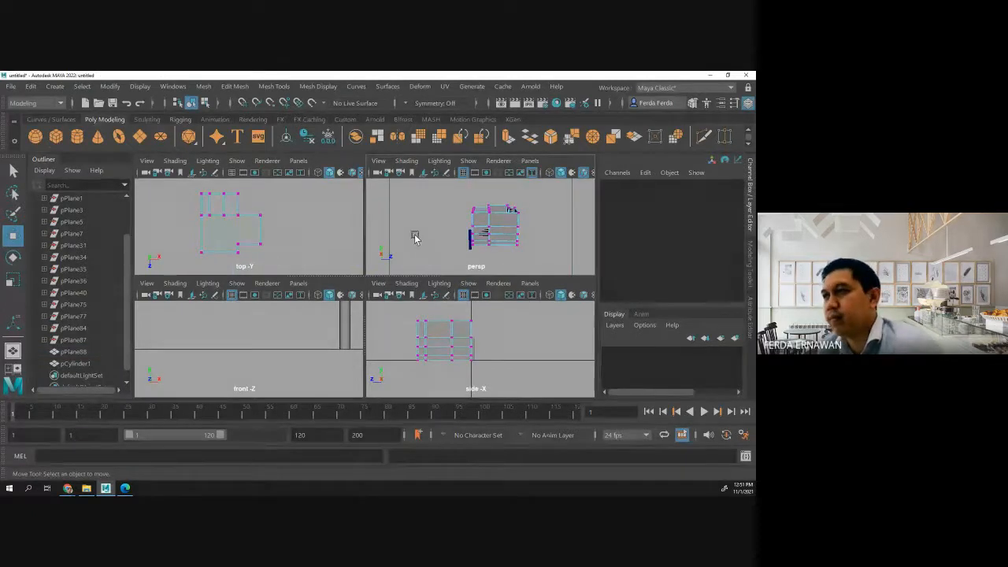
{"action": "key", "text": "space"}
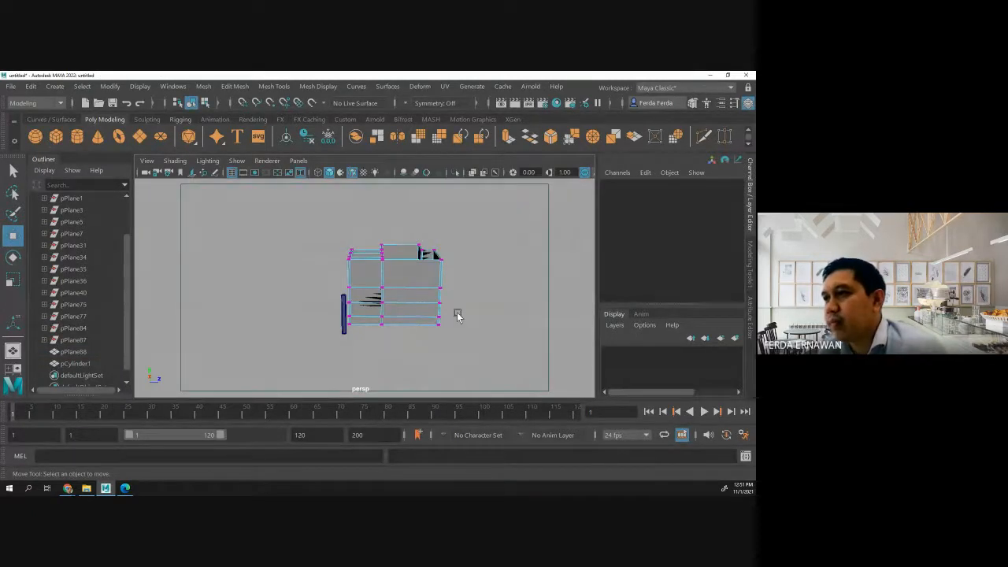
{"action": "right_click_drag", "start_coordinate": [367, 272], "coordinate": [429, 219]}
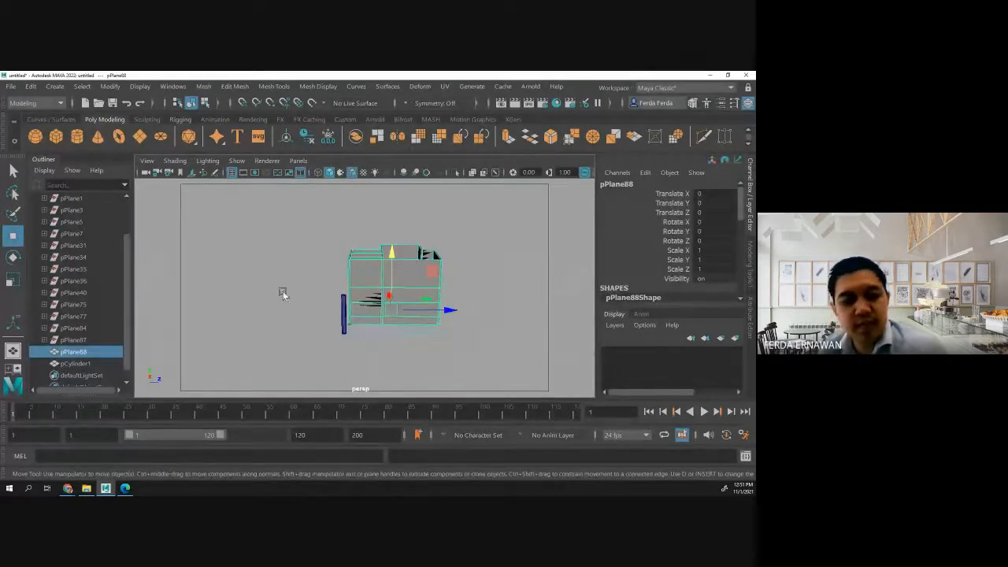
Delete the gauge cylinder standing beside the building walls.
{"action": "left_click_drag", "start_coordinate": [257, 273], "coordinate": [168, 268], "text": "alt"}
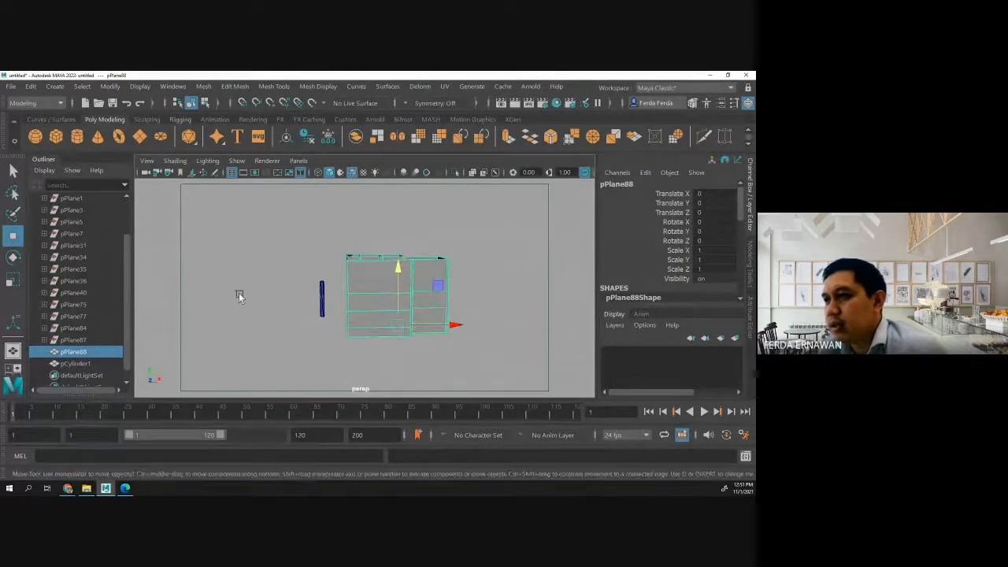
{"action": "scroll", "coordinate": [382, 315], "scroll_direction": "up", "scroll_amount": 5}
{"action": "scroll", "coordinate": [340, 332], "scroll_direction": "down", "scroll_amount": 2}
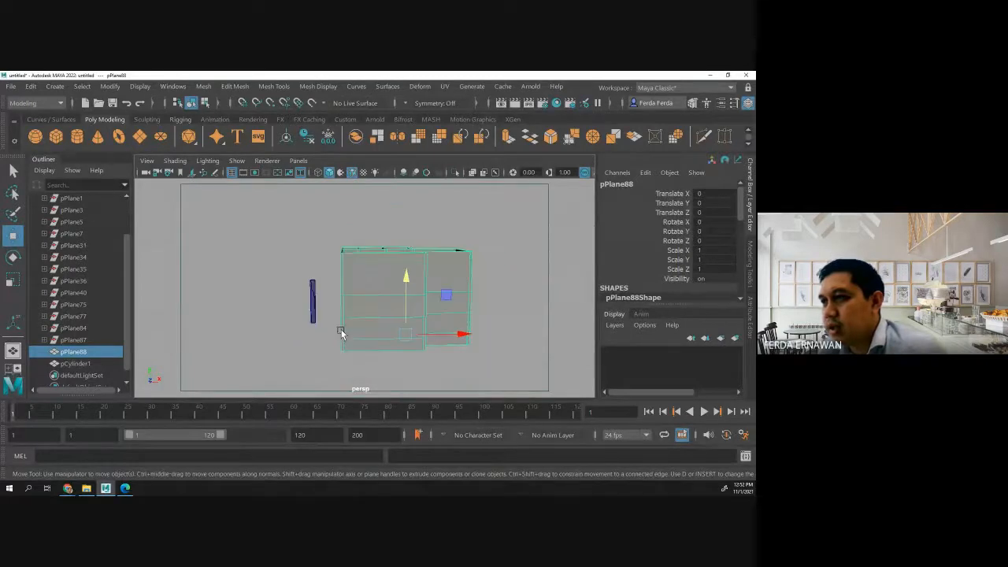
{"action": "left_click_drag", "start_coordinate": [313, 360], "coordinate": [308, 356], "text": "alt"}
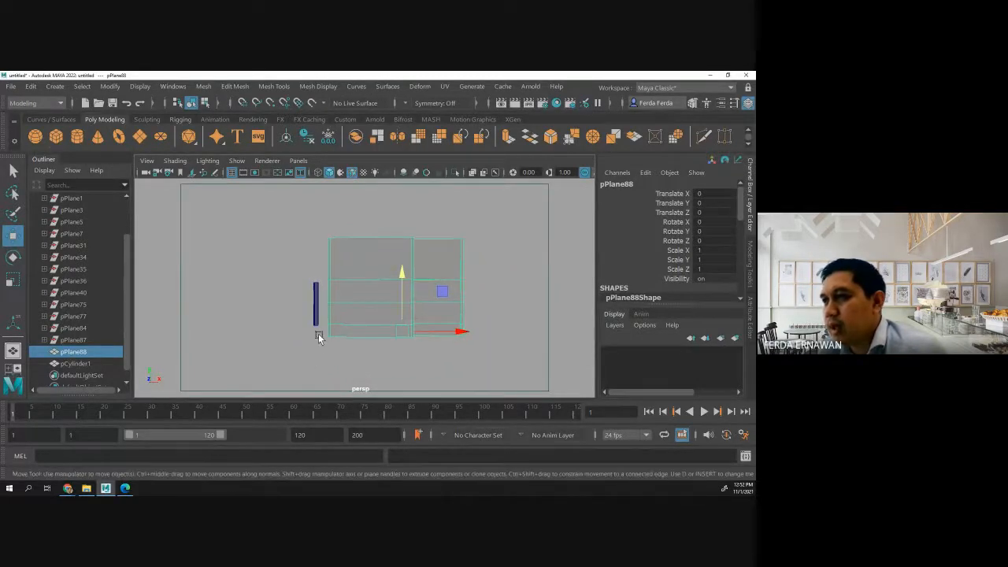
{"action": "left_click", "coordinate": [316, 313]}
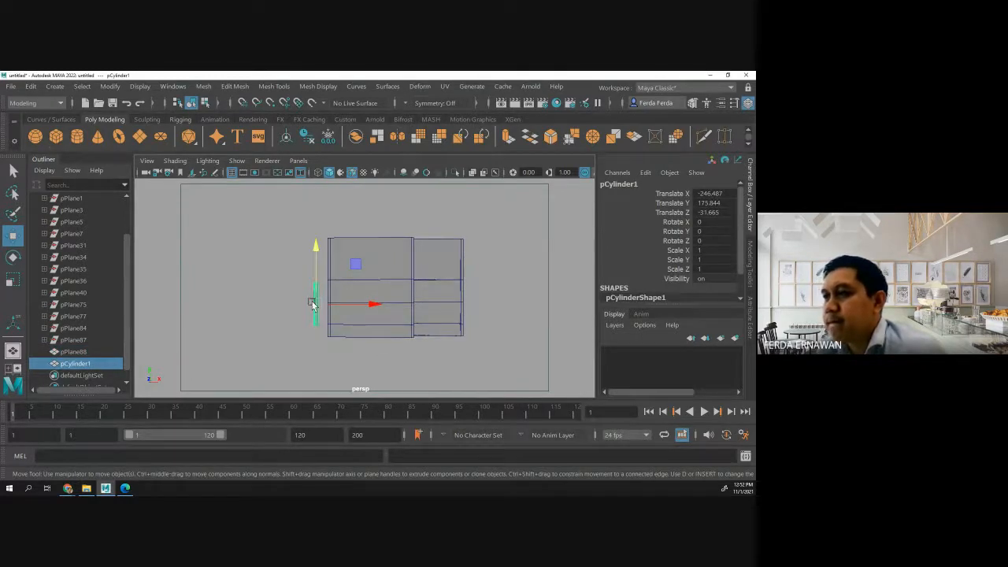
{"action": "key", "text": "Delete"}
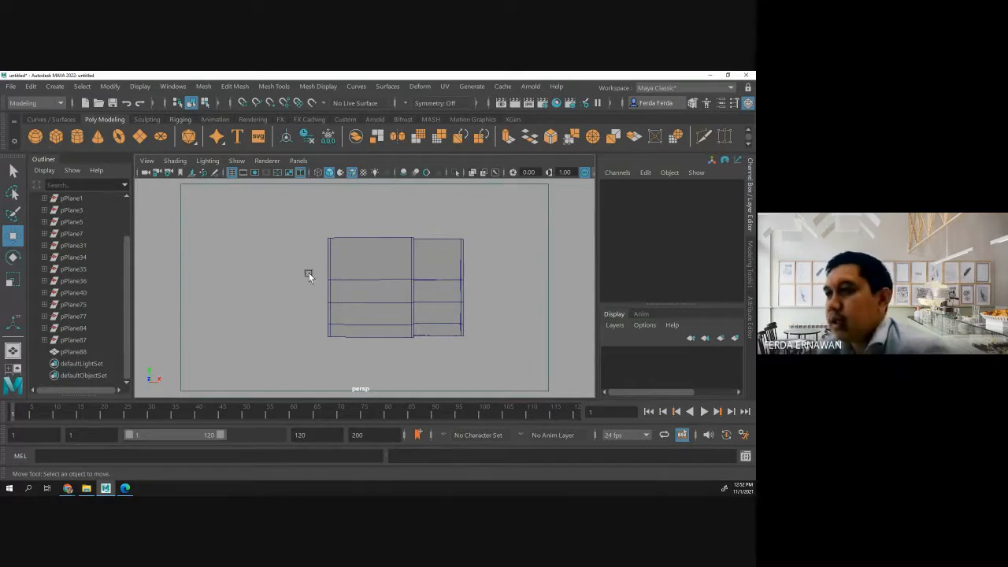
Examine the building walls and their horizontal edge rows from several sides and above, in both wireframe and shaded display.
{"action": "left_click_drag", "start_coordinate": [308, 273], "coordinate": [214, 284], "text": "alt"}
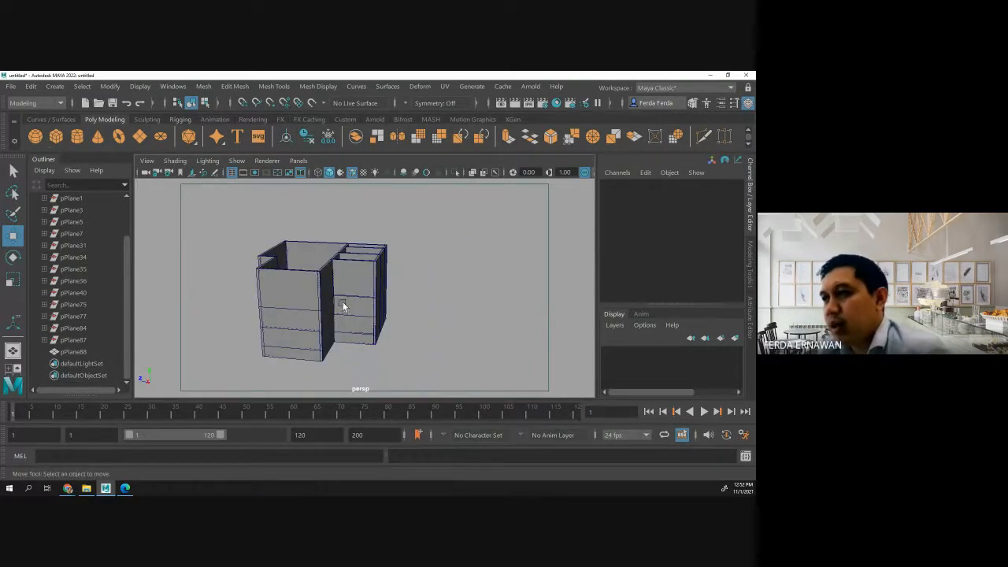
{"action": "left_click_drag", "start_coordinate": [230, 258], "coordinate": [326, 276], "text": "alt"}
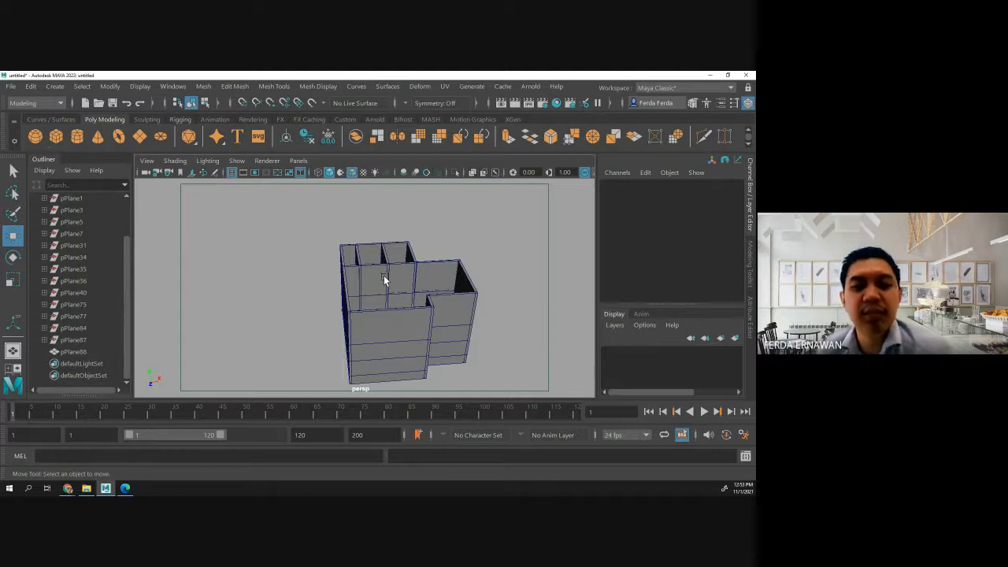
{"action": "left_click_drag", "start_coordinate": [329, 326], "coordinate": [240, 310], "text": "alt"}
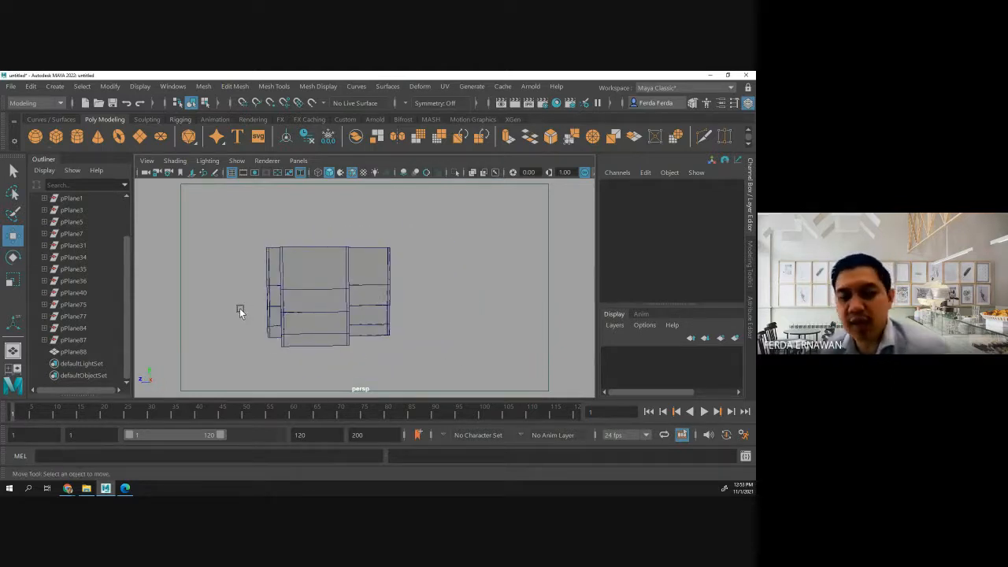
{"action": "key", "text": "4"}
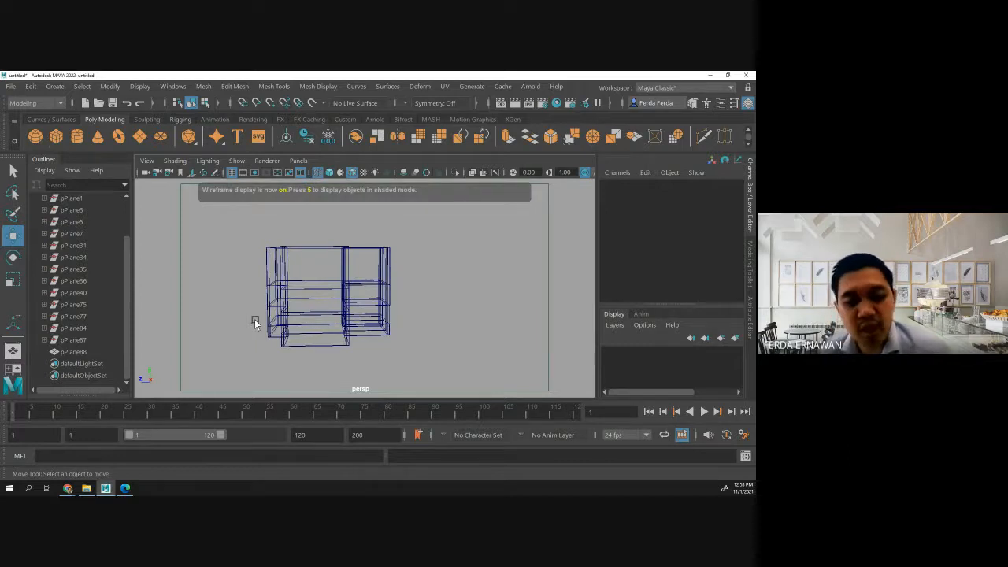
{"action": "left_click_drag", "start_coordinate": [254, 317], "coordinate": [324, 337], "text": "alt"}
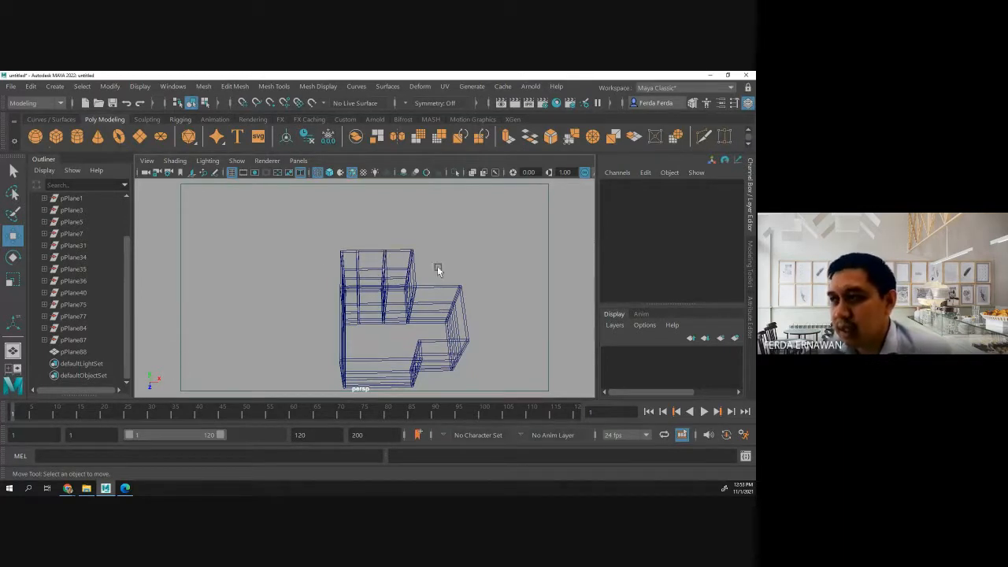
{"action": "left_click_drag", "start_coordinate": [325, 328], "coordinate": [302, 323], "text": "alt"}
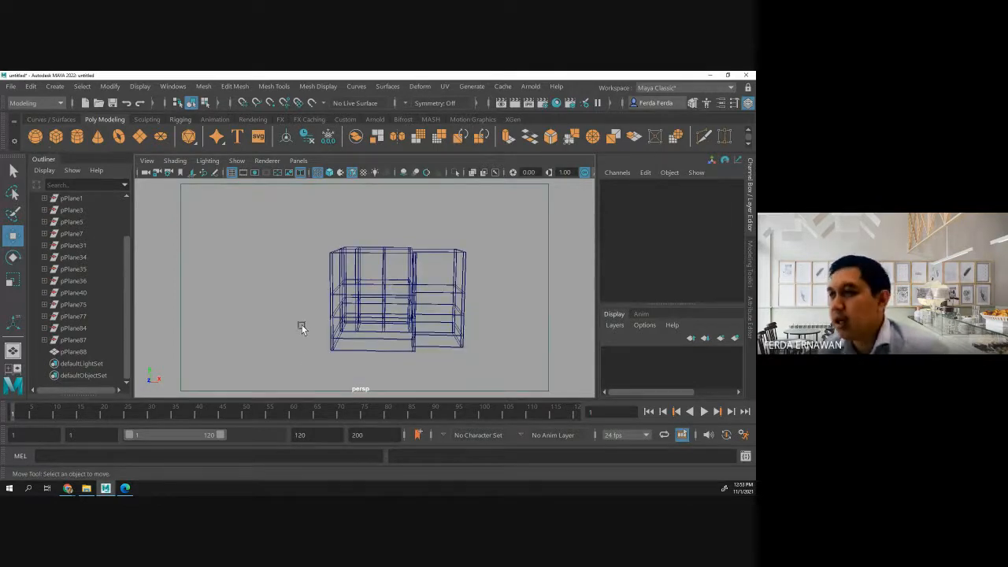
{"action": "key", "text": "5"}
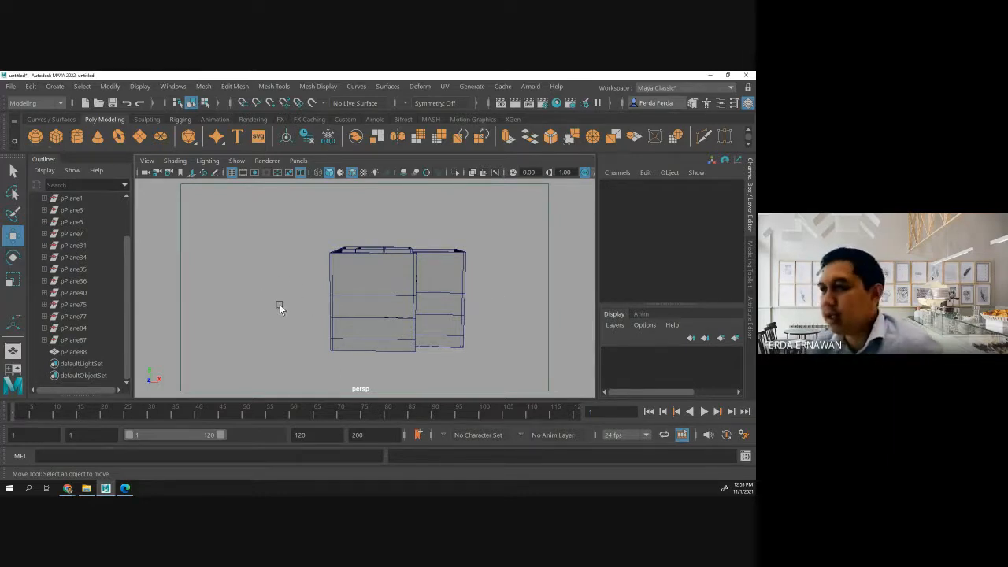
{"action": "mouse_move", "coordinate": [277, 306]}
{"action": "left_mouse_down", "text": "alt"}
{"action": "mouse_move", "coordinate": [295, 315]}
{"action": "mouse_move", "coordinate": [295, 330]}
{"action": "mouse_move", "coordinate": [278, 275]}
{"action": "mouse_move", "coordinate": [290, 304]}
{"action": "left_mouse_up", "text": "alt"}
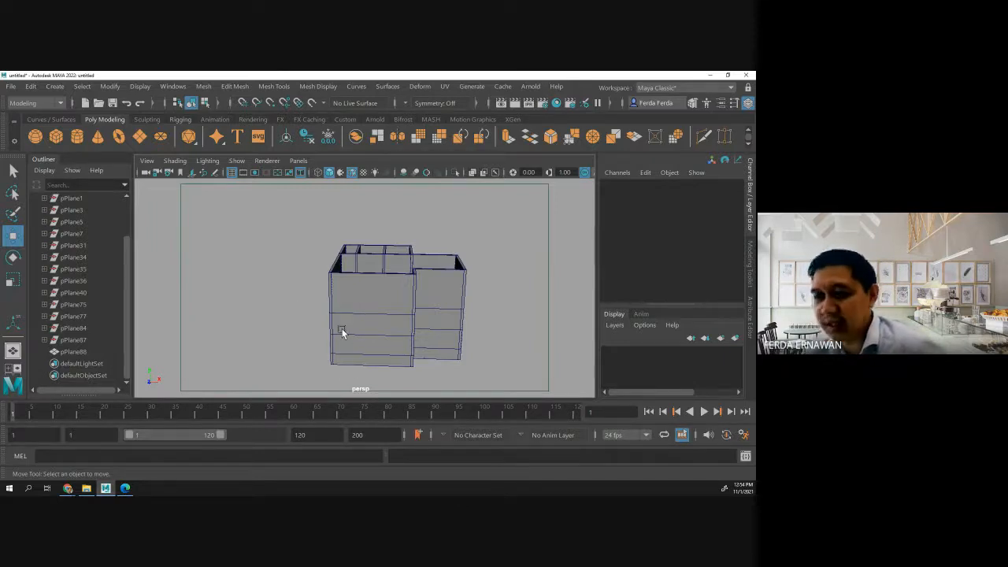
{"action": "left_click_drag", "start_coordinate": [288, 294], "coordinate": [293, 324], "text": "alt"}
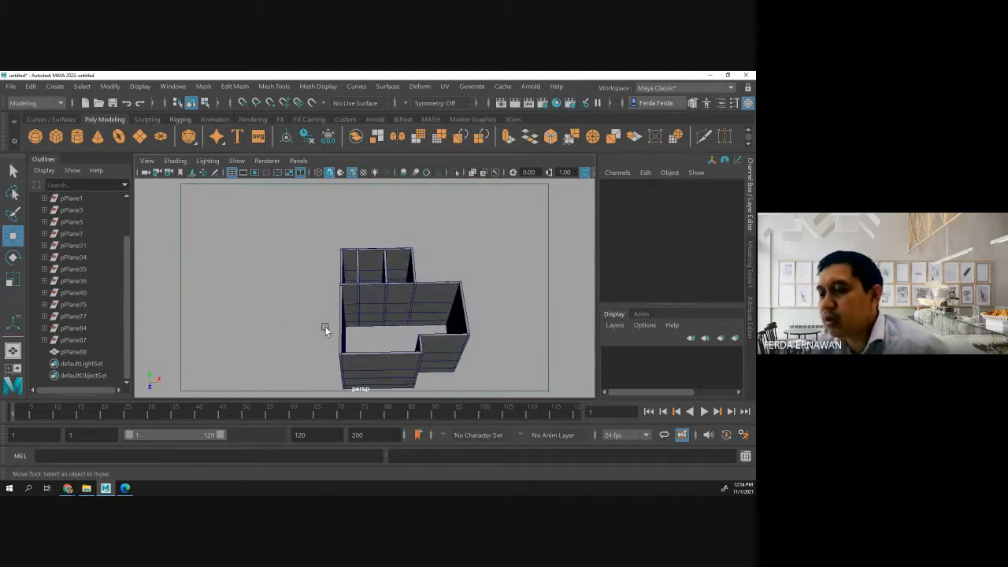
Switch the building walls to edge mode and face the front wall straight on.
{"action": "middle_click_drag", "start_coordinate": [328, 354], "coordinate": [311, 290], "text": "alt"}
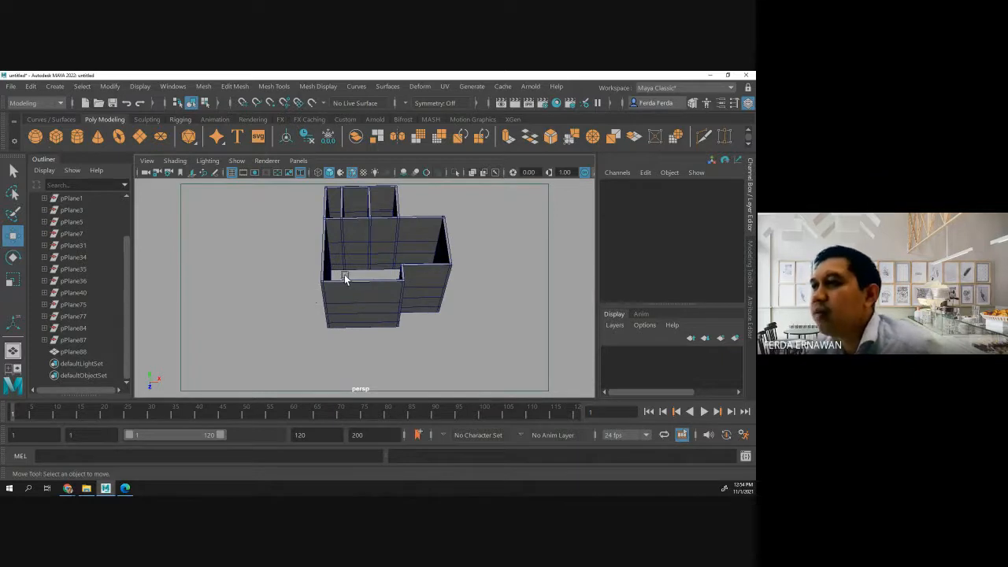
{"action": "left_click_drag", "start_coordinate": [354, 338], "coordinate": [353, 344]}
{"action": "right_click_drag", "start_coordinate": [357, 298], "coordinate": [342, 133]}
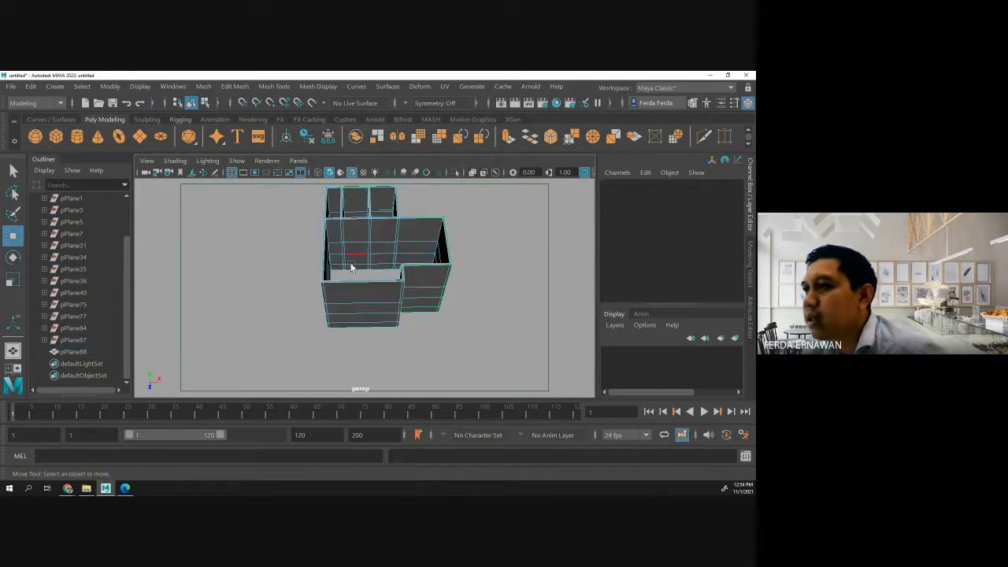
{"action": "left_click_drag", "start_coordinate": [355, 278], "coordinate": [314, 286]}
{"action": "left_click", "coordinate": [439, 299]}
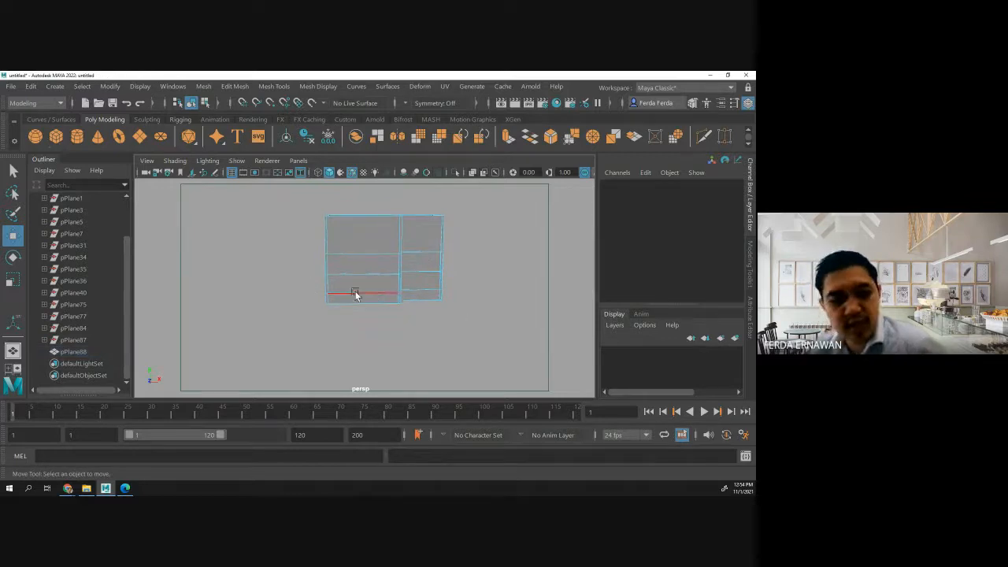
{"action": "left_click_drag", "start_coordinate": [355, 322], "coordinate": [353, 321], "text": "alt"}
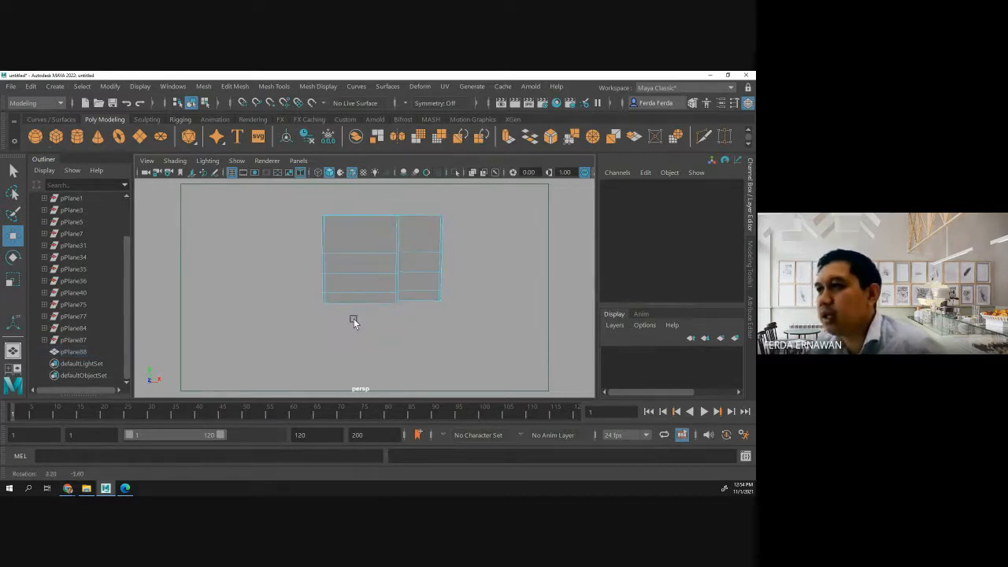
{"action": "left_click_drag", "start_coordinate": [344, 203], "coordinate": [354, 325]}
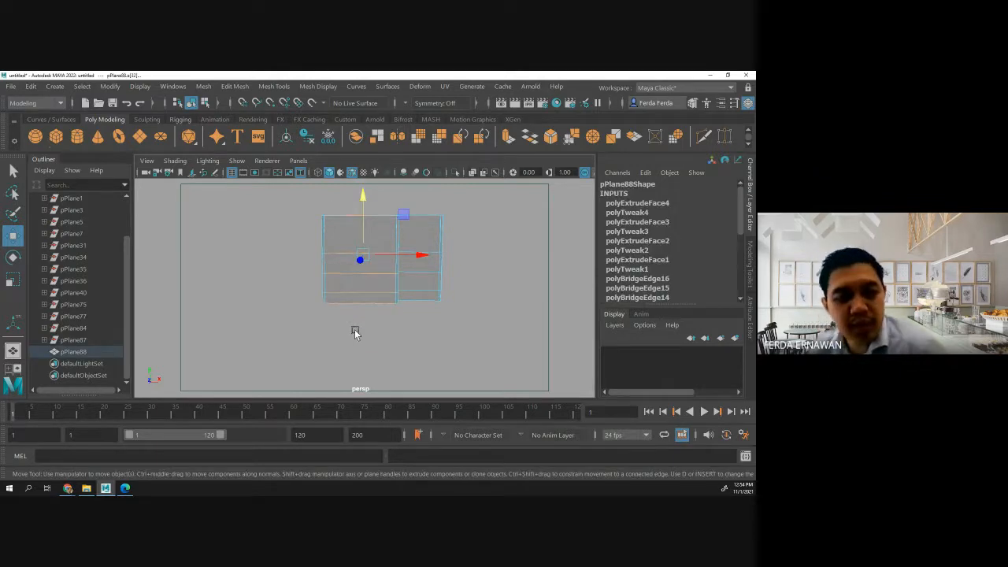
{"action": "left_click_drag", "start_coordinate": [322, 309], "coordinate": [321, 348], "text": "alt"}
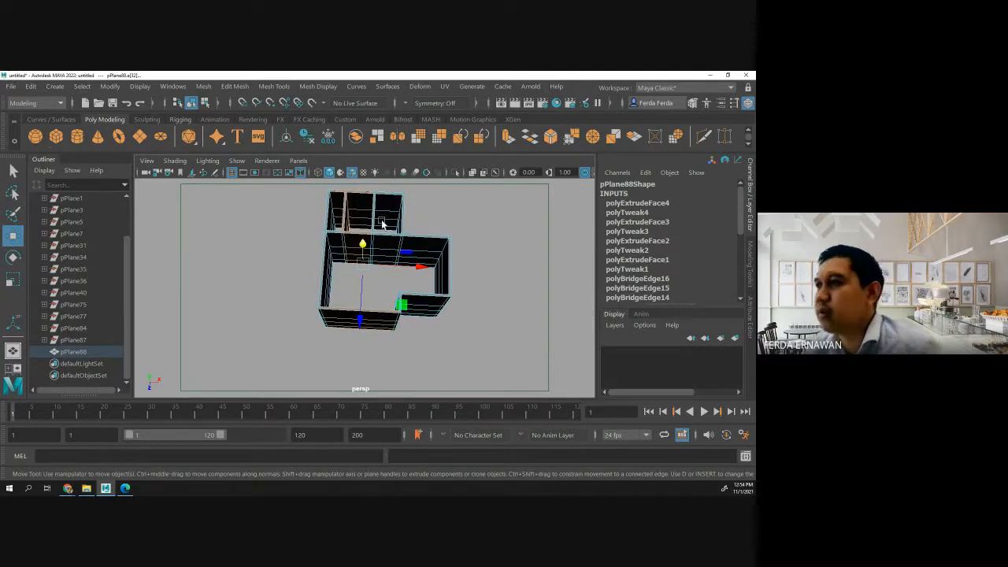
{"action": "left_click_drag", "start_coordinate": [481, 263], "coordinate": [489, 229], "text": "alt"}
{"action": "left_click", "coordinate": [496, 270]}
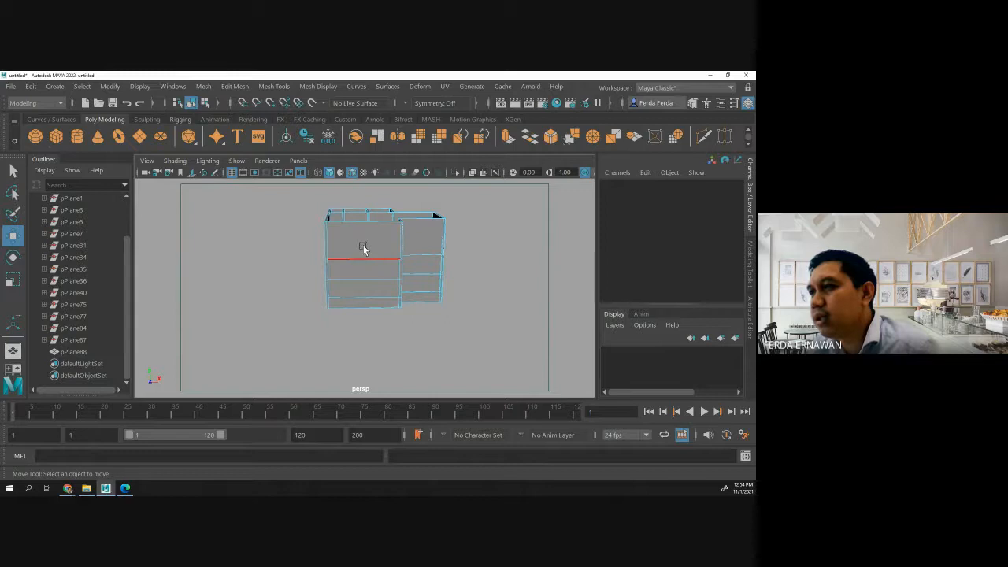
{"action": "left_click_drag", "start_coordinate": [365, 244], "coordinate": [382, 325]}
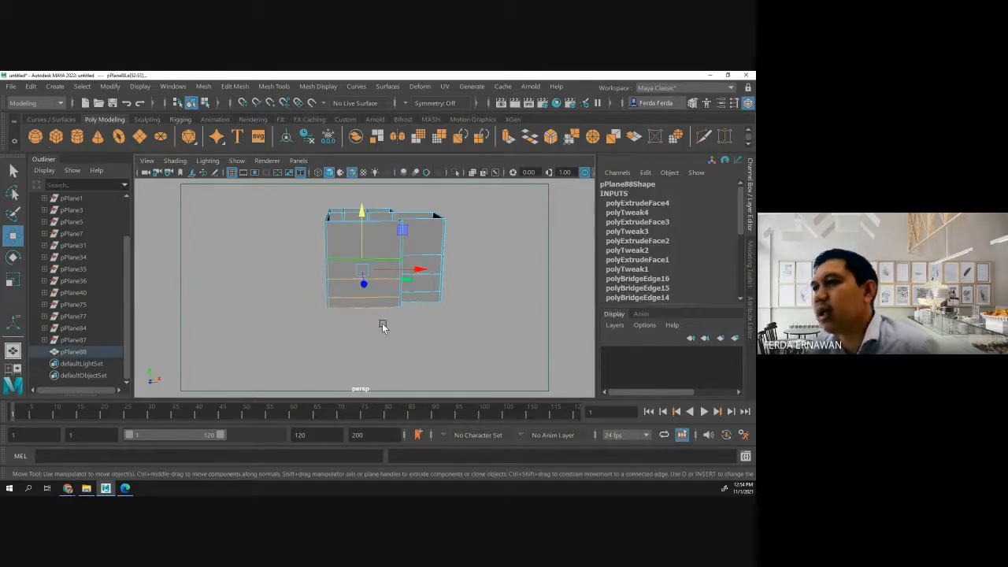
{"action": "left_click_drag", "start_coordinate": [481, 247], "coordinate": [482, 265], "text": "alt"}
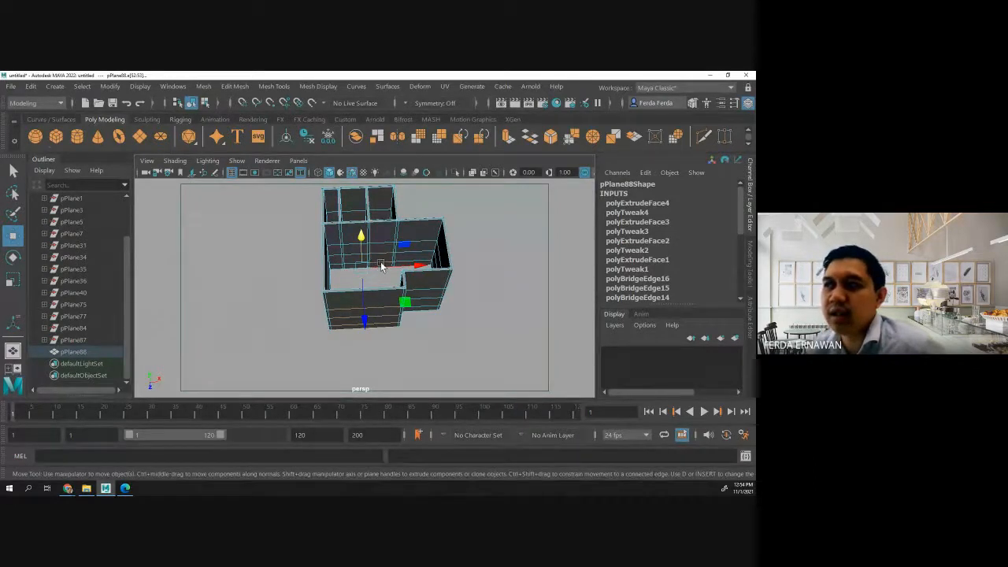
{"action": "left_click", "coordinate": [501, 272]}
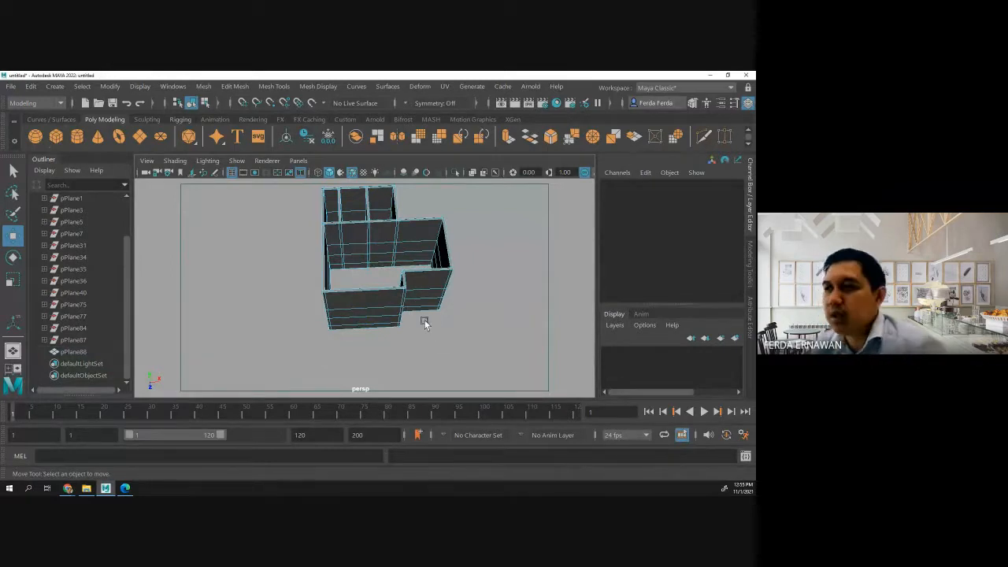
Select all horizontal edges of the front wall, from its upper rim down to its base.
{"action": "mouse_move", "coordinate": [460, 320]}
{"action": "left_mouse_down", "text": "alt"}
{"action": "mouse_move", "coordinate": [458, 272]}
{"action": "mouse_move", "coordinate": [457, 342]}
{"action": "mouse_move", "coordinate": [462, 323]}
{"action": "mouse_move", "coordinate": [461, 333]}
{"action": "left_mouse_up", "text": "alt"}
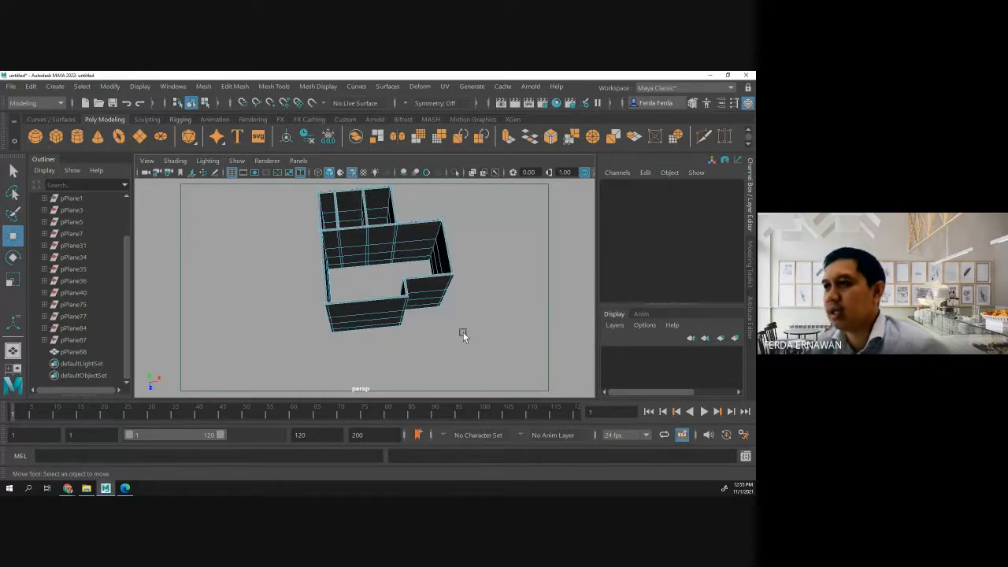
{"action": "left_click_drag", "start_coordinate": [359, 285], "coordinate": [387, 344]}
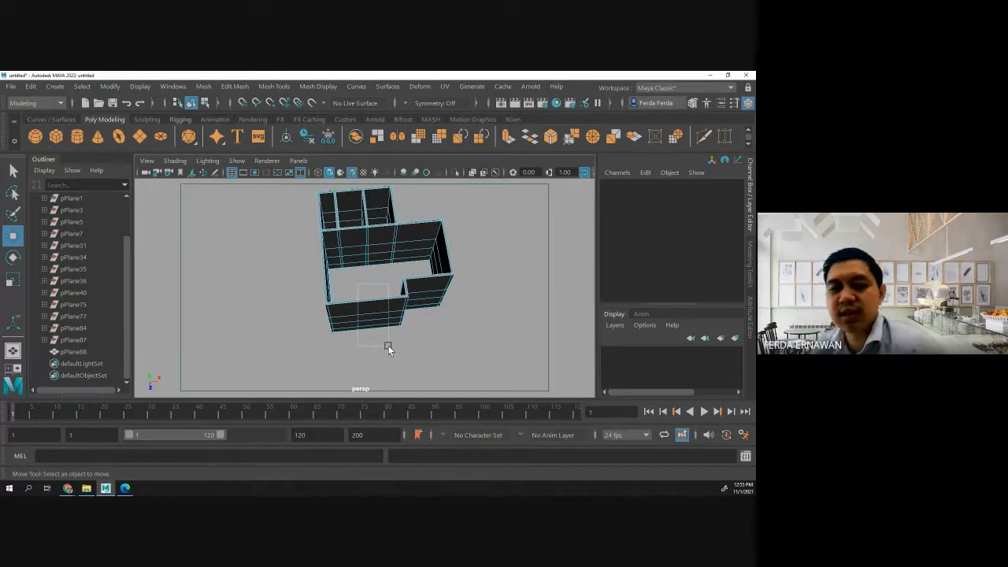
{"action": "left_click_drag", "start_coordinate": [387, 349], "coordinate": [422, 252]}
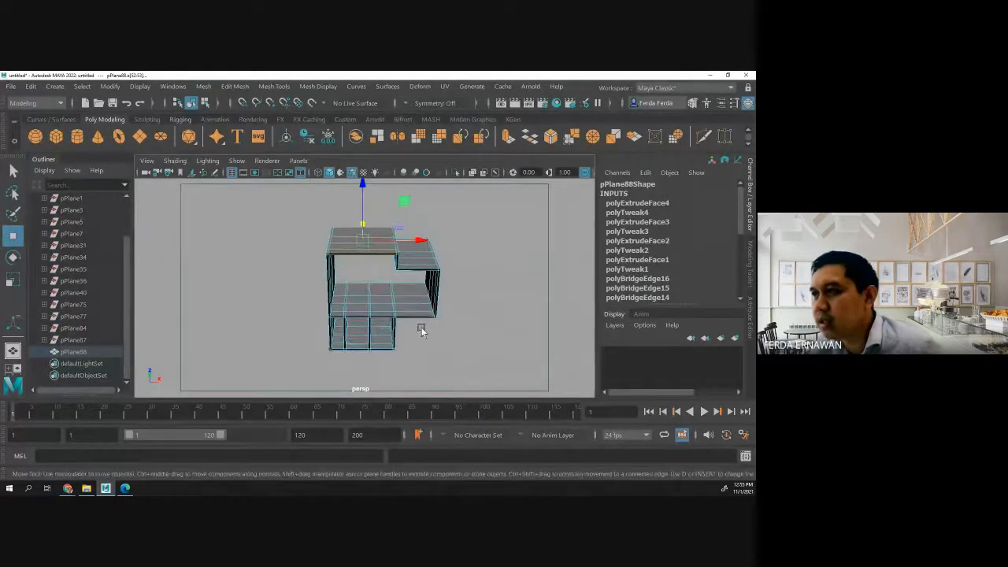
{"action": "left_click_drag", "start_coordinate": [420, 330], "coordinate": [348, 322], "text": "alt"}
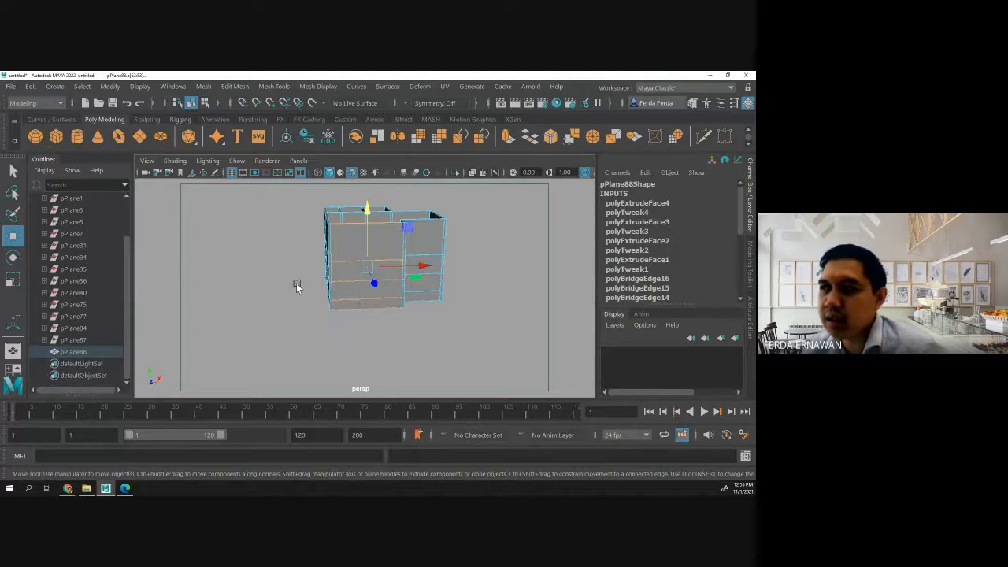
{"action": "mouse_move", "coordinate": [292, 285]}
{"action": "left_mouse_down", "text": "alt"}
{"action": "mouse_move", "coordinate": [272, 326]}
{"action": "mouse_move", "coordinate": [292, 315]}
{"action": "mouse_move", "coordinate": [282, 287]}
{"action": "left_mouse_up", "text": "alt"}
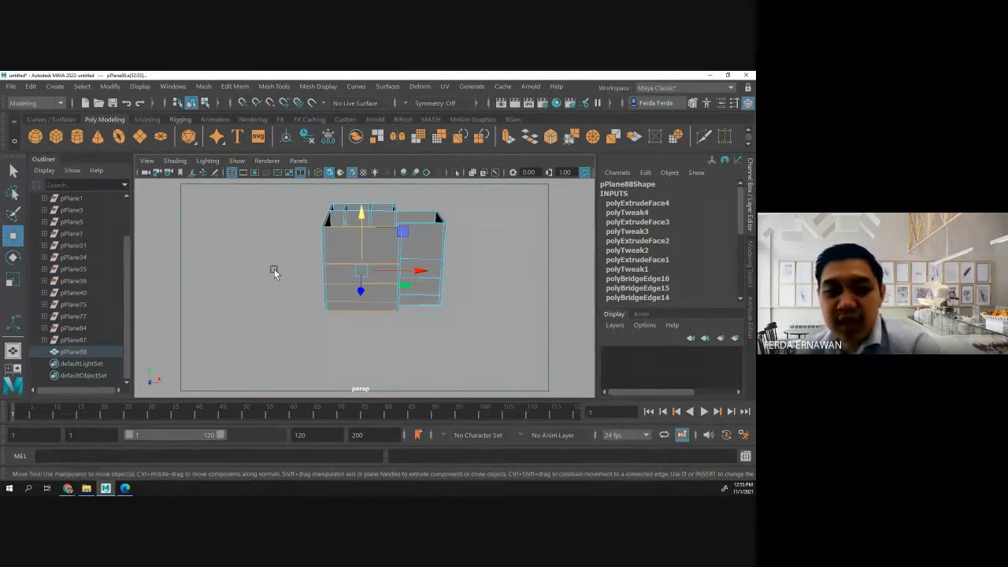
Connect the front wall's selected horizontal edges with 2 segments to add vertical divisions.
{"action": "left_click", "coordinate": [220, 85]}
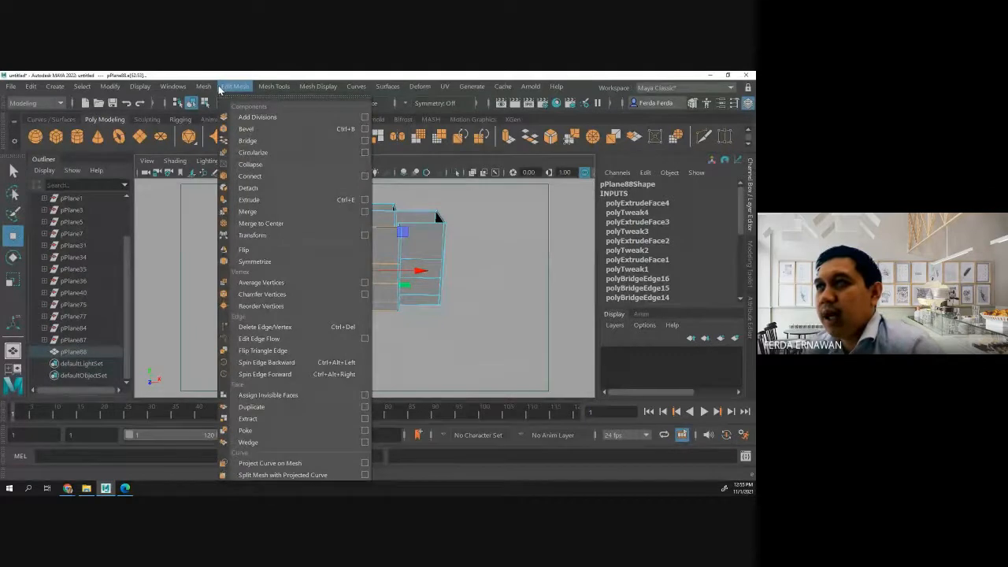
{"action": "mouse_move", "coordinate": [281, 85]}
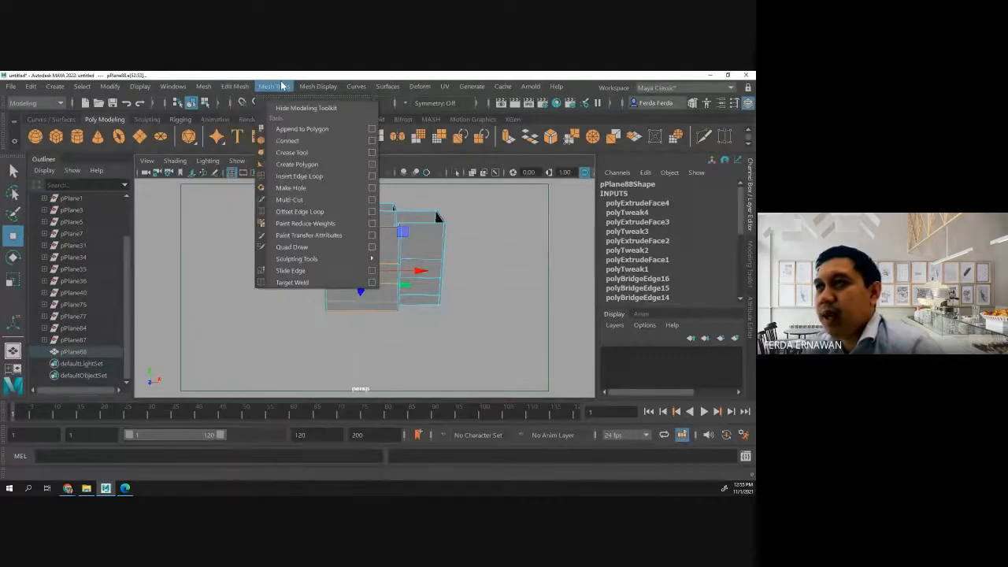
{"action": "left_click", "coordinate": [284, 140]}
{"action": "middle_click_drag", "start_coordinate": [446, 308], "coordinate": [462, 295]}
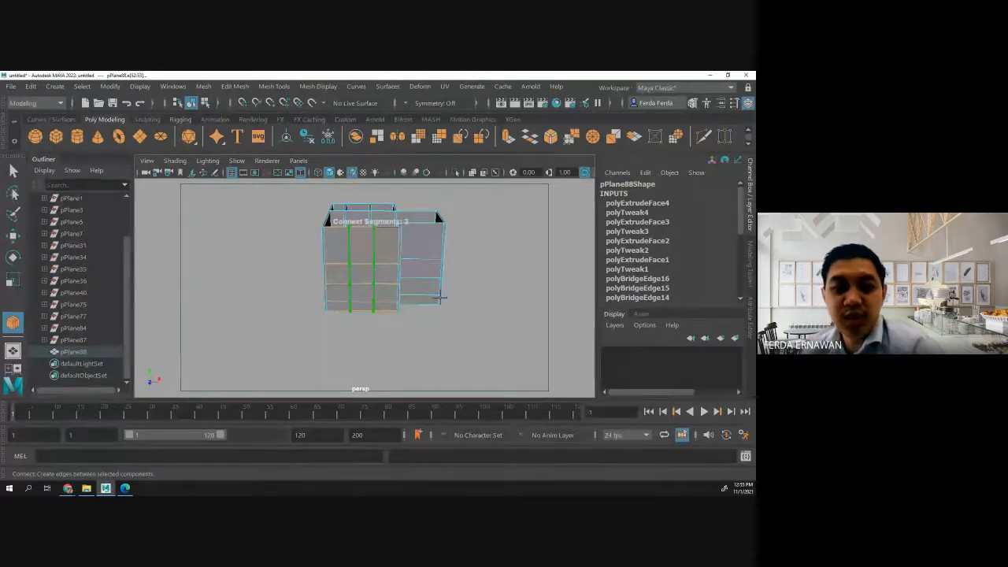
{"action": "middle_click_drag", "start_coordinate": [441, 296], "coordinate": [426, 295]}
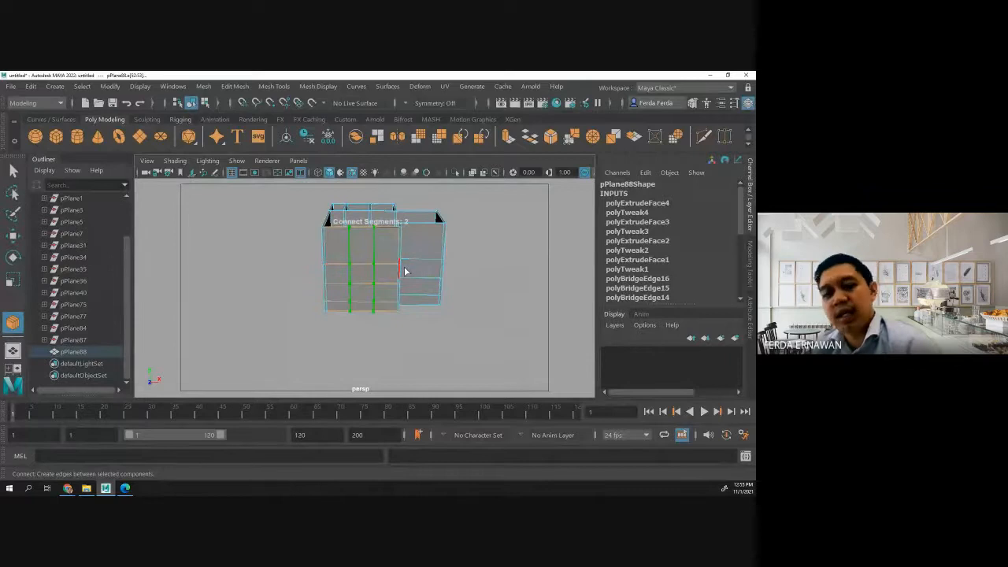
{"action": "key", "text": "w"}
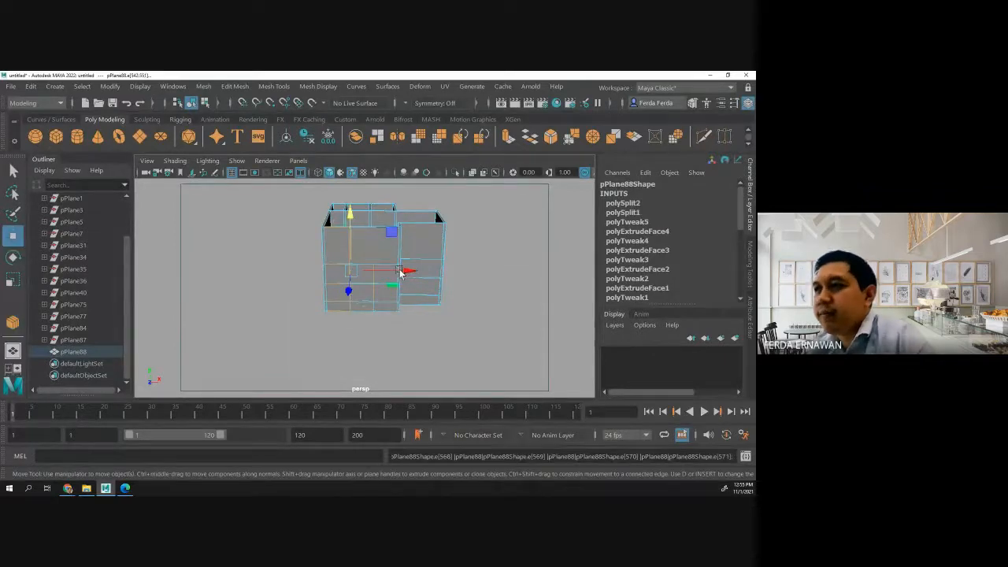
{"action": "left_click", "coordinate": [398, 331]}
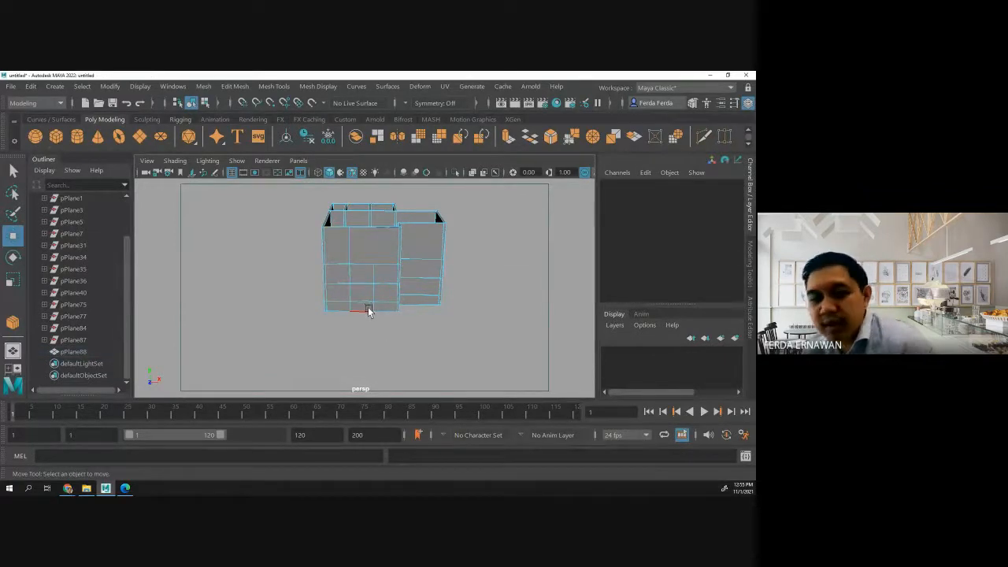
Examine the new vertical divisions on the front wall from outside, inside, above and below.
{"action": "scroll", "coordinate": [361, 295], "scroll_direction": "up", "scroll_amount": 4}
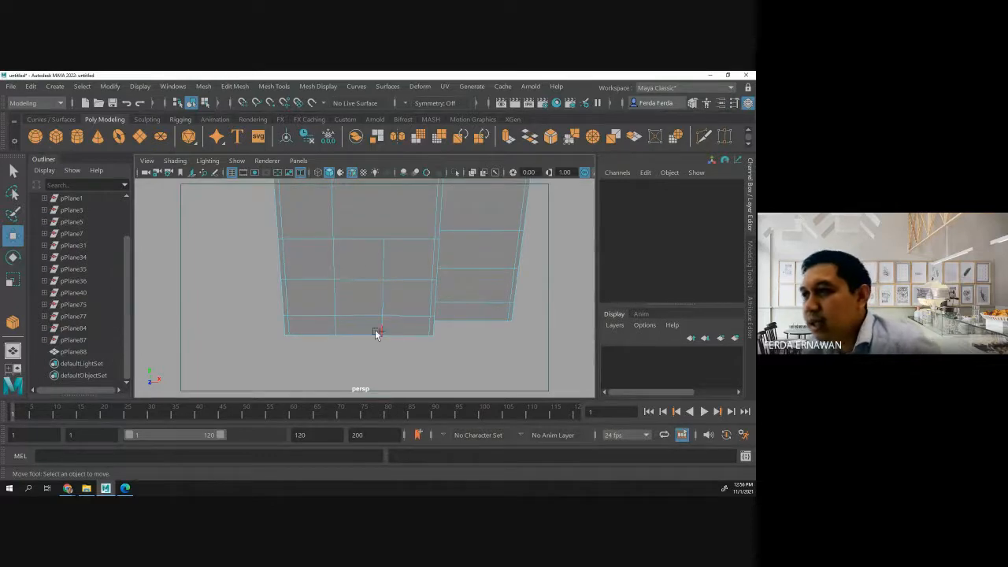
{"action": "scroll", "coordinate": [367, 247], "scroll_direction": "down", "scroll_amount": 3}
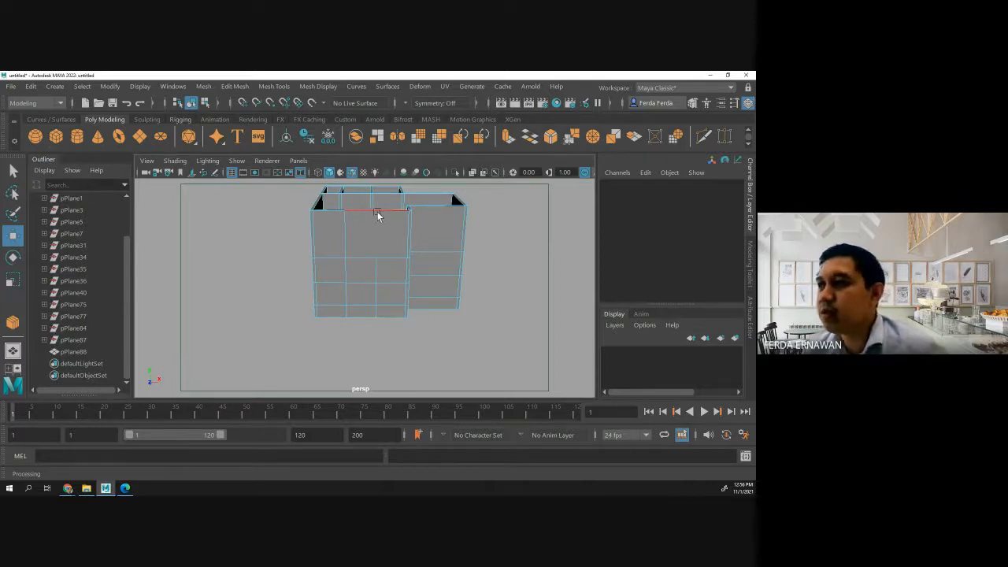
{"action": "middle_click_drag", "start_coordinate": [366, 320], "coordinate": [416, 270], "text": "alt"}
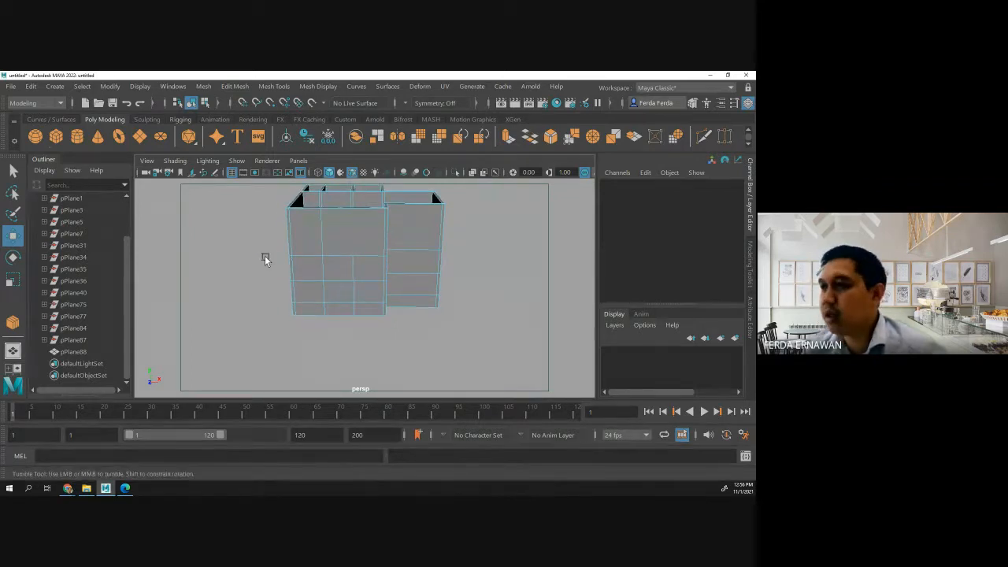
{"action": "left_click_drag", "start_coordinate": [265, 260], "coordinate": [364, 323], "text": "alt"}
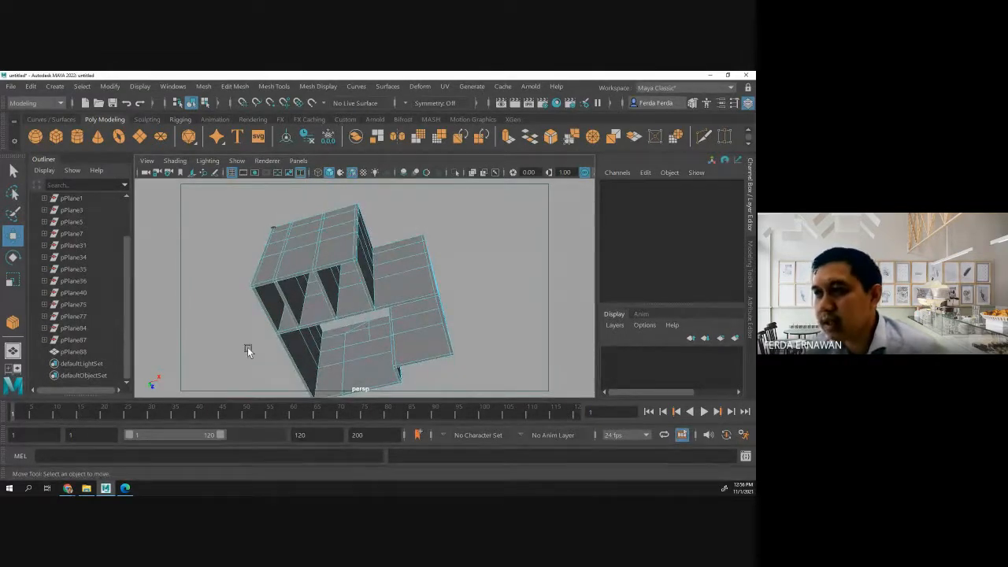
{"action": "left_click_drag", "start_coordinate": [247, 347], "coordinate": [331, 243], "text": "alt"}
{"action": "scroll", "coordinate": [355, 252], "scroll_direction": "up", "scroll_amount": 5}
{"action": "scroll", "coordinate": [355, 253], "scroll_direction": "up", "scroll_amount": 2}
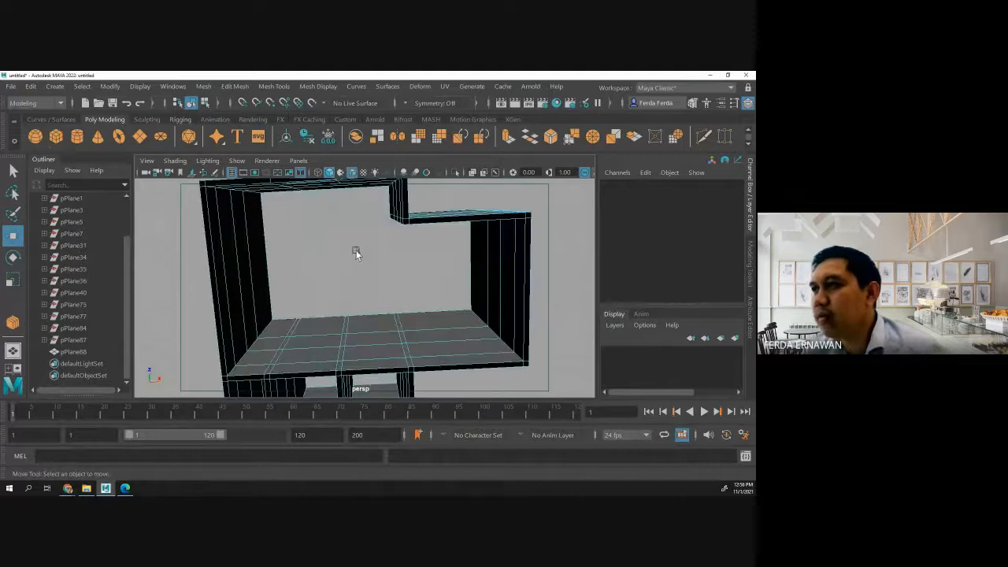
{"action": "middle_click_drag", "start_coordinate": [335, 224], "coordinate": [327, 286], "text": "alt"}
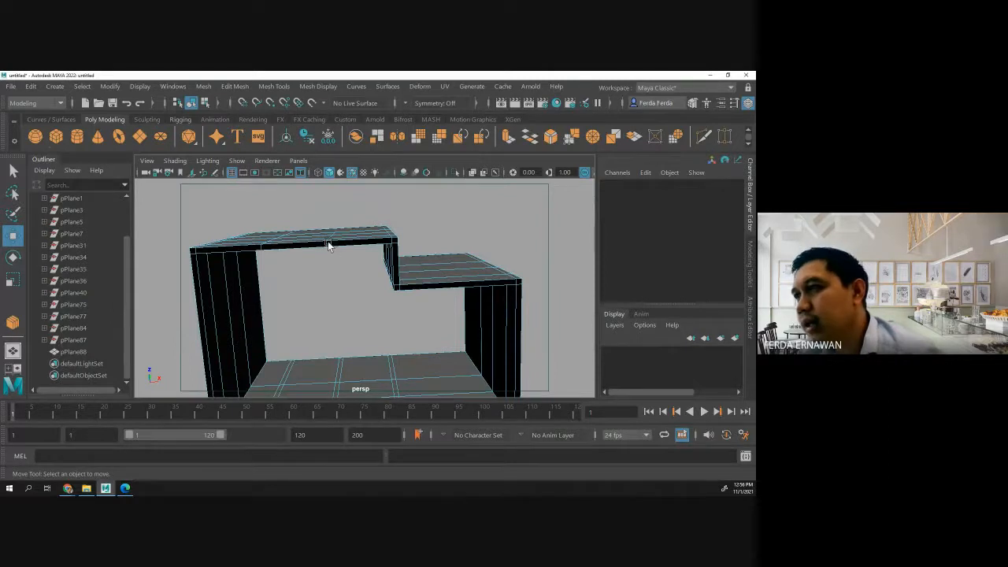
{"action": "left_click_drag", "start_coordinate": [327, 240], "coordinate": [288, 274], "text": "alt"}
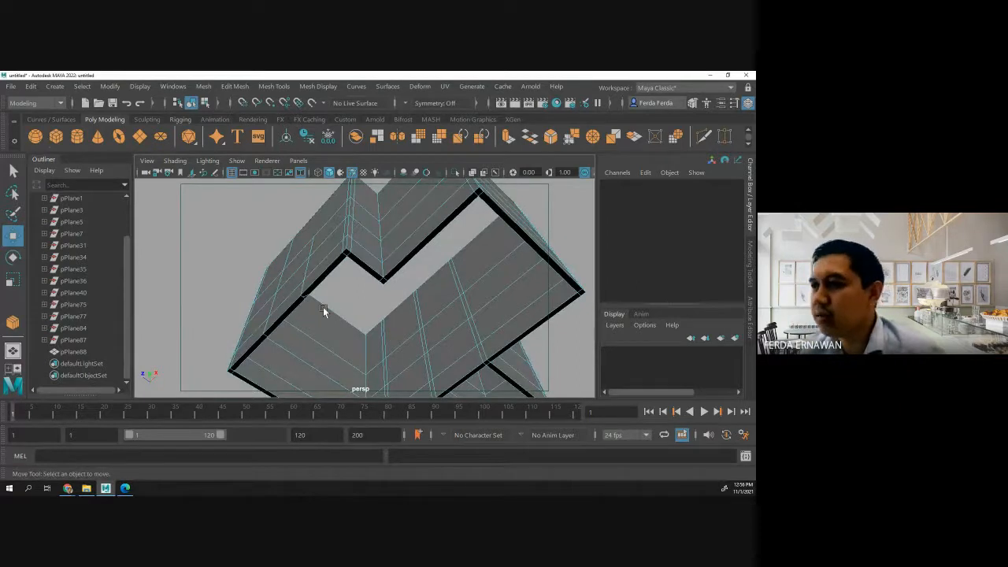
{"action": "left_click_drag", "start_coordinate": [323, 309], "coordinate": [354, 293], "text": "alt"}
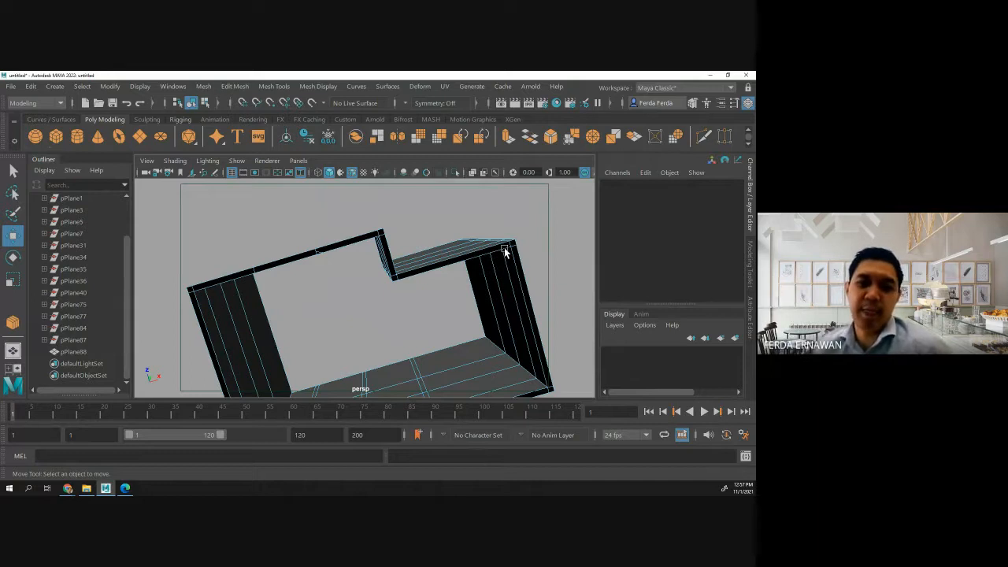
{"action": "left_click_drag", "start_coordinate": [367, 261], "coordinate": [259, 295], "text": "alt"}
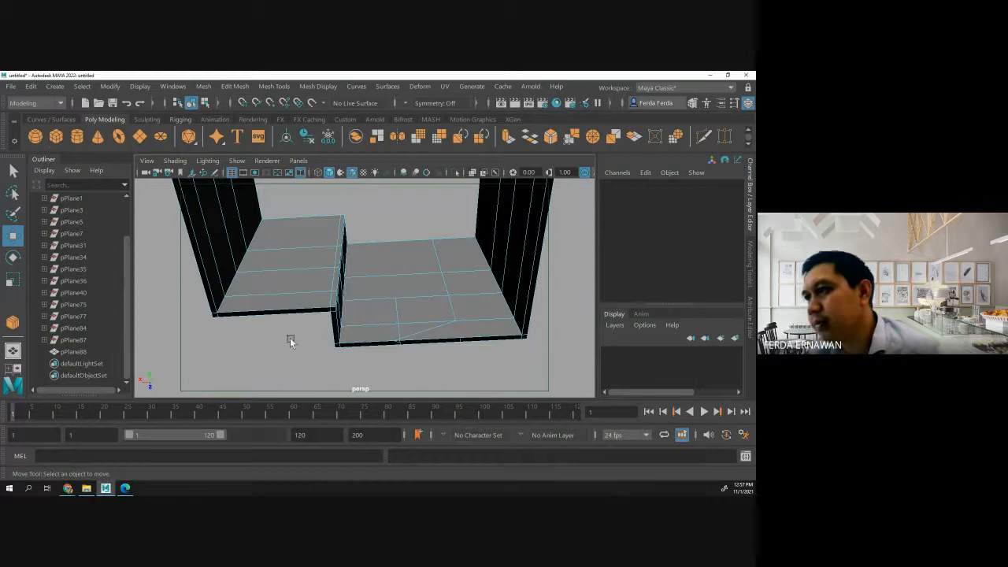
{"action": "left_click_drag", "start_coordinate": [277, 335], "coordinate": [441, 379], "text": "alt"}
{"action": "scroll", "coordinate": [340, 342], "scroll_direction": "down", "scroll_amount": 4}
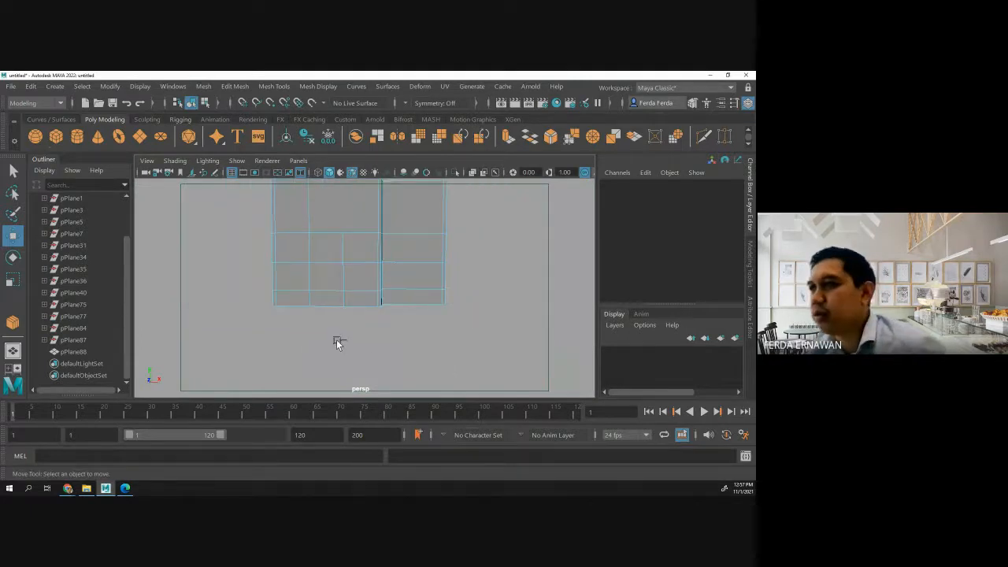
Undo the edge connection on the front wall and clear the edge selection.
{"action": "key", "text": "ctrl+z"}
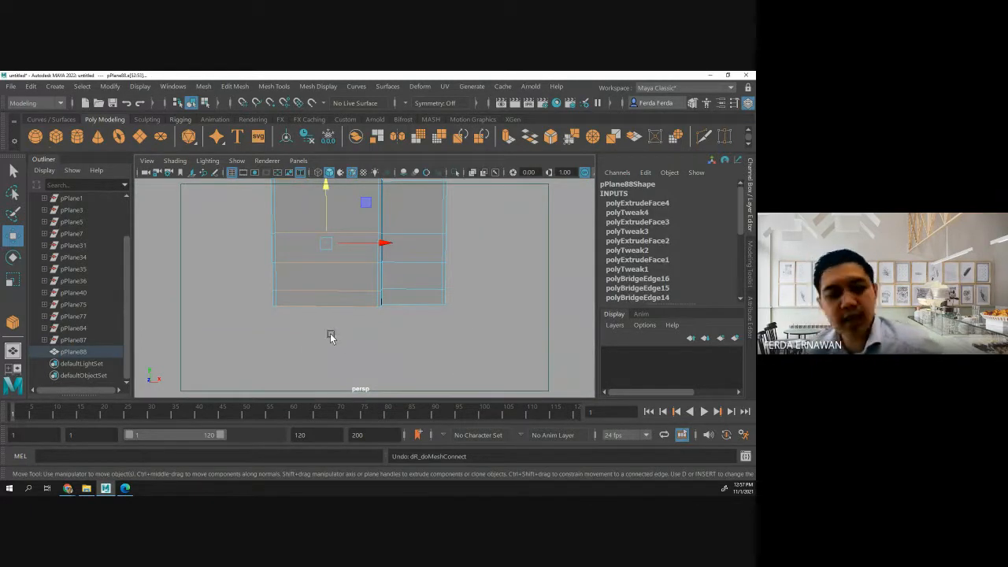
{"action": "left_click", "coordinate": [321, 341]}
{"action": "left_click_drag", "start_coordinate": [322, 341], "coordinate": [253, 295], "text": "alt"}
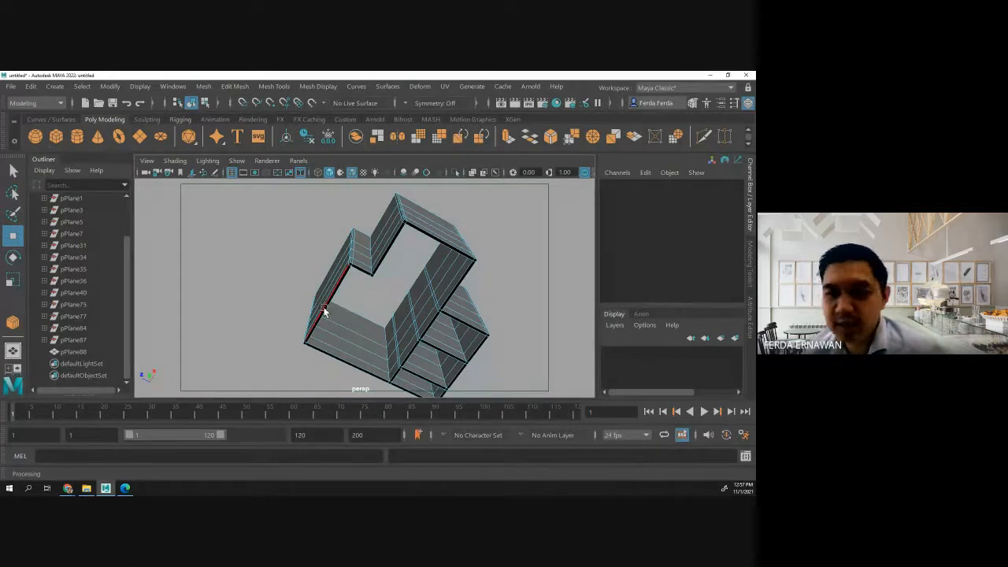
{"action": "right_click_drag", "start_coordinate": [323, 308], "coordinate": [314, 202]}
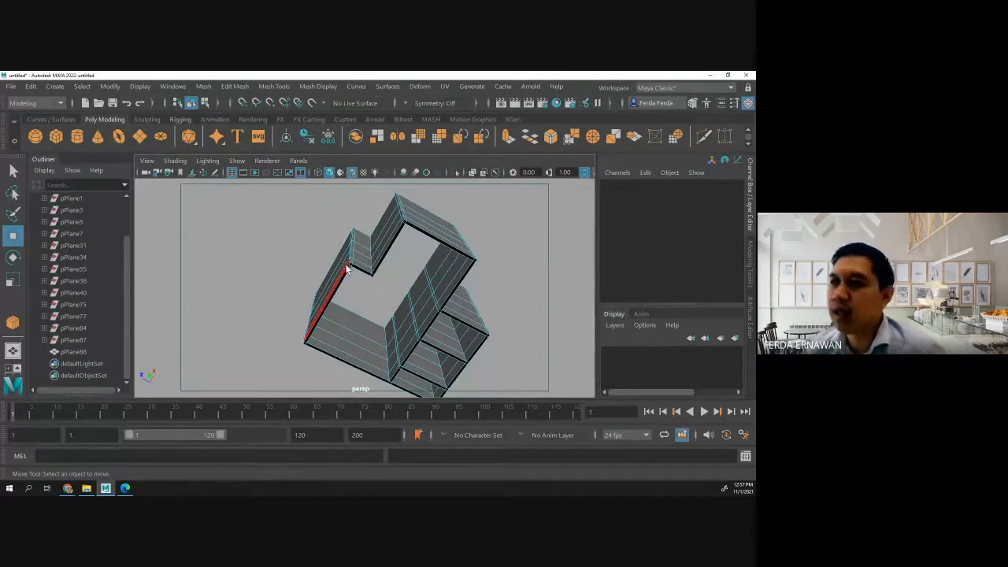
{"action": "left_click_drag", "start_coordinate": [264, 272], "coordinate": [274, 275], "text": "alt"}
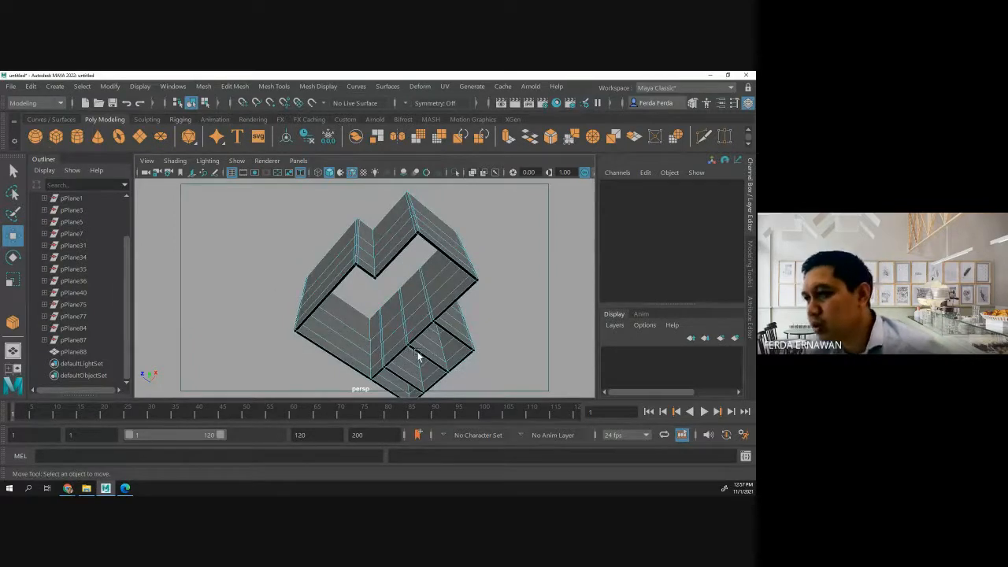
Select all faces of the building's walls, reverse their normals and clear the selection.
{"action": "scroll", "coordinate": [417, 356], "scroll_direction": "up", "scroll_amount": 3}
{"action": "scroll", "coordinate": [468, 348], "scroll_direction": "down", "scroll_amount": 1}
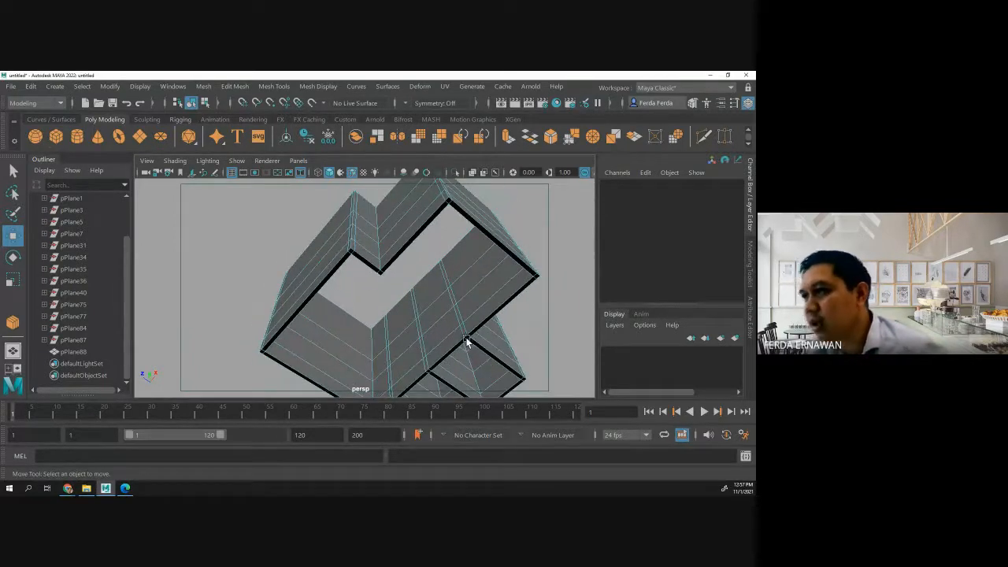
{"action": "left_click_drag", "start_coordinate": [291, 246], "coordinate": [323, 288], "text": "alt"}
{"action": "scroll", "coordinate": [320, 281], "scroll_direction": "down", "scroll_amount": 5}
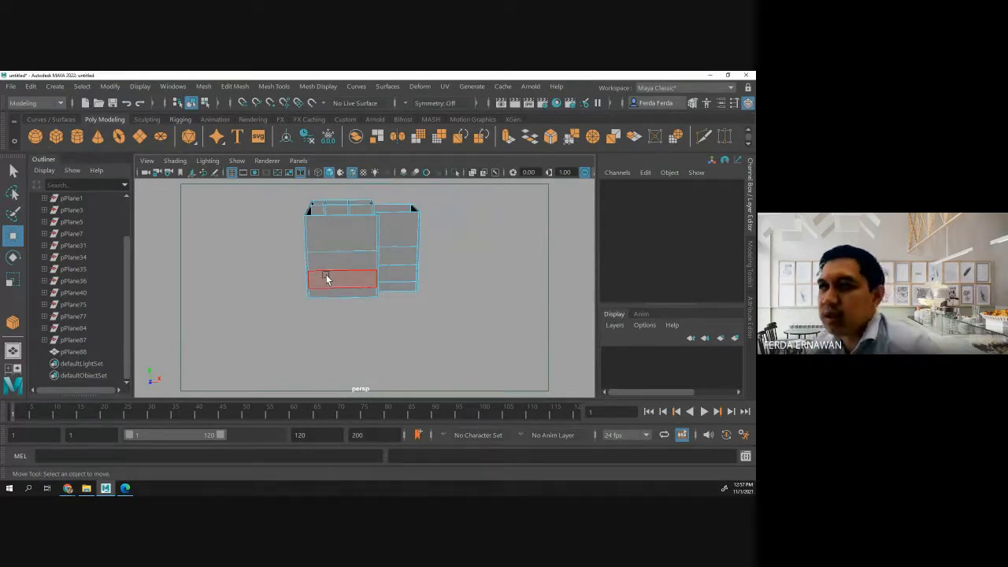
{"action": "left_click_drag", "start_coordinate": [250, 186], "coordinate": [498, 319]}
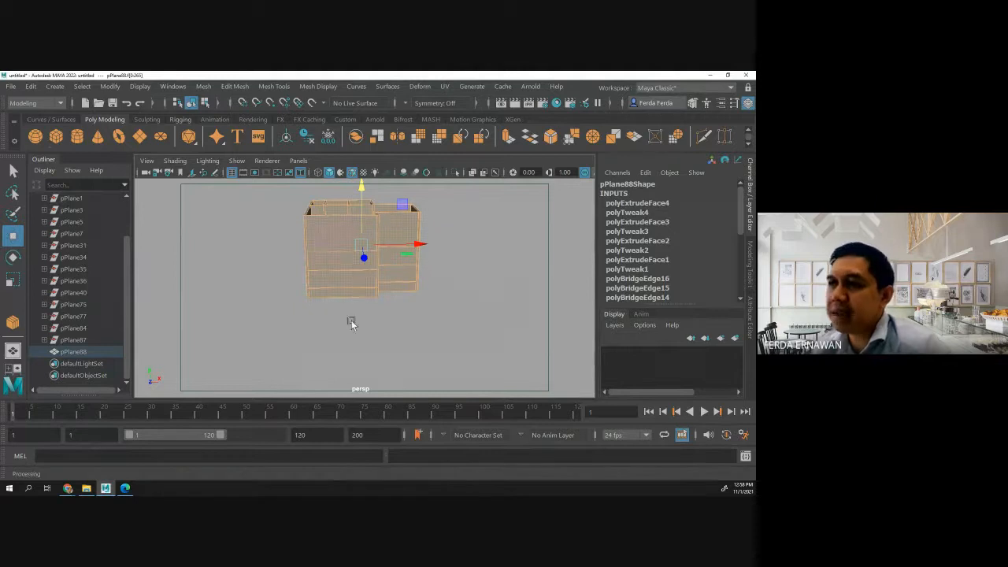
{"action": "left_click_drag", "start_coordinate": [348, 359], "coordinate": [327, 262], "text": "alt"}
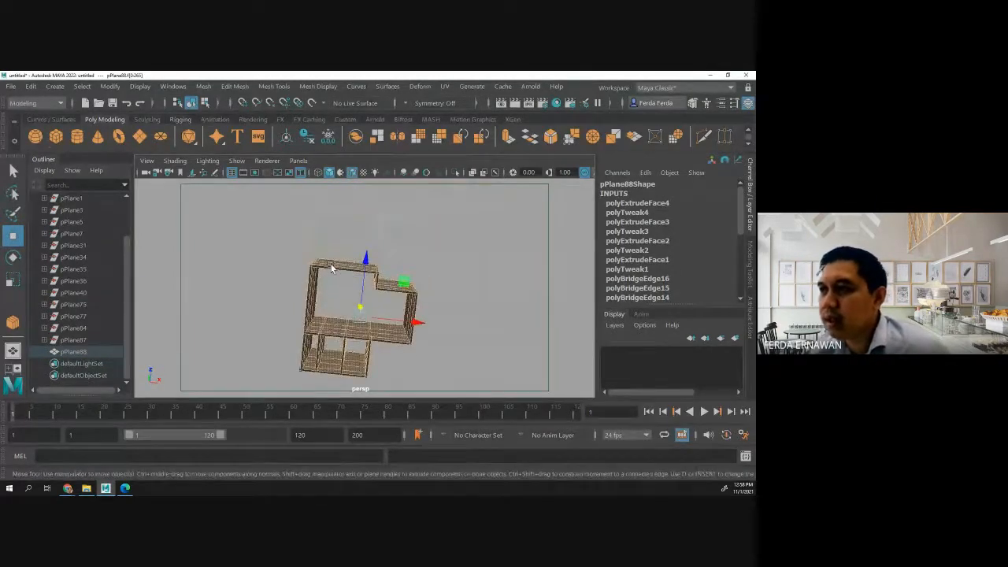
{"action": "scroll", "coordinate": [331, 288], "scroll_direction": "up", "scroll_amount": 5}
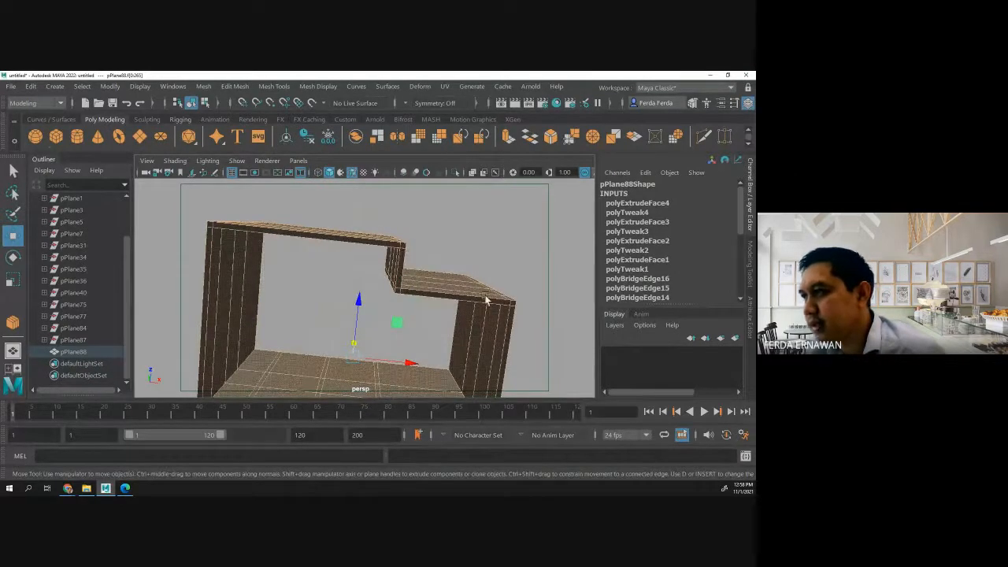
{"action": "left_click_drag", "start_coordinate": [272, 270], "coordinate": [264, 216], "text": "alt"}
{"action": "scroll", "coordinate": [263, 218], "scroll_direction": "down", "scroll_amount": 2}
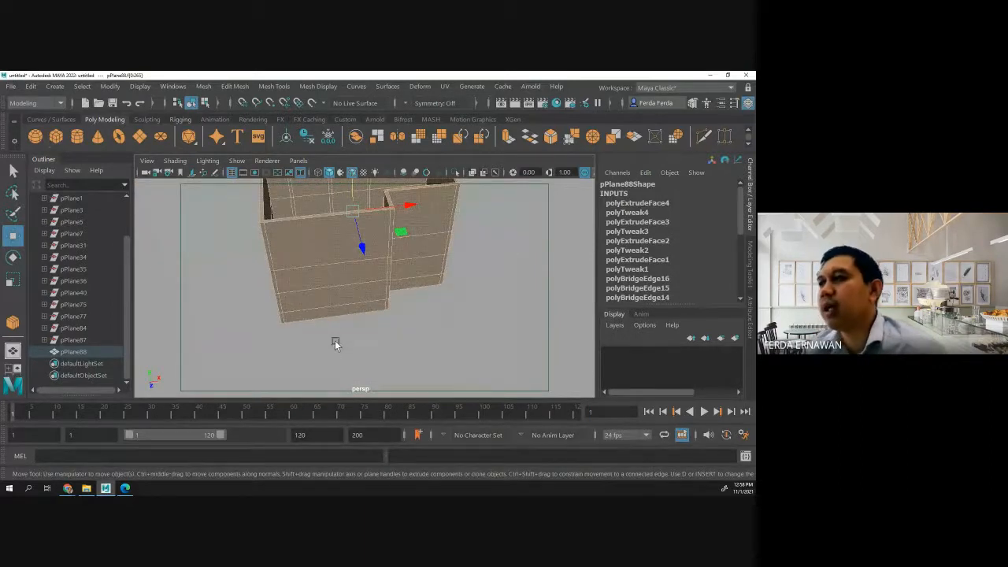
{"action": "scroll", "coordinate": [334, 341], "scroll_direction": "down", "scroll_amount": 4}
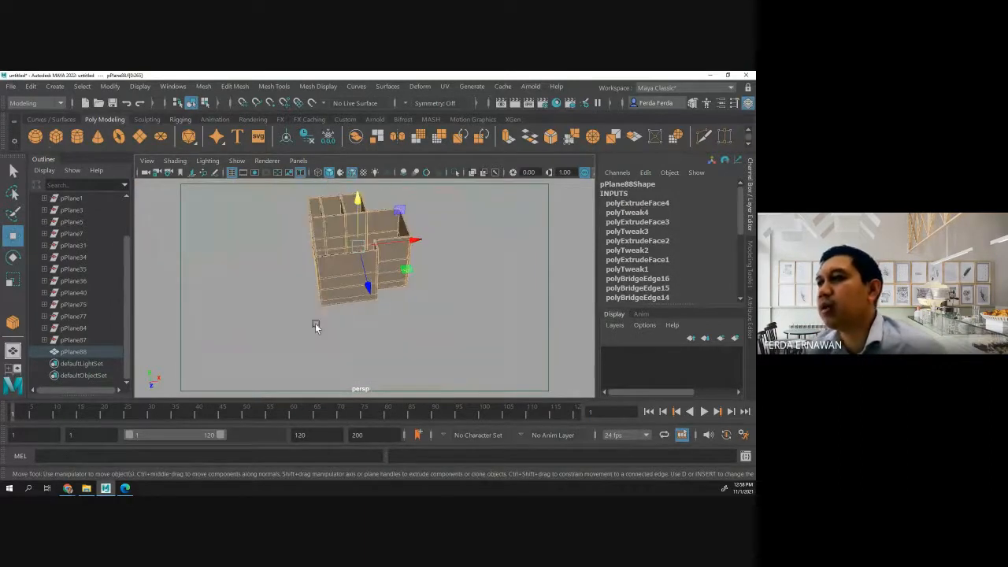
{"action": "left_click", "coordinate": [317, 86]}
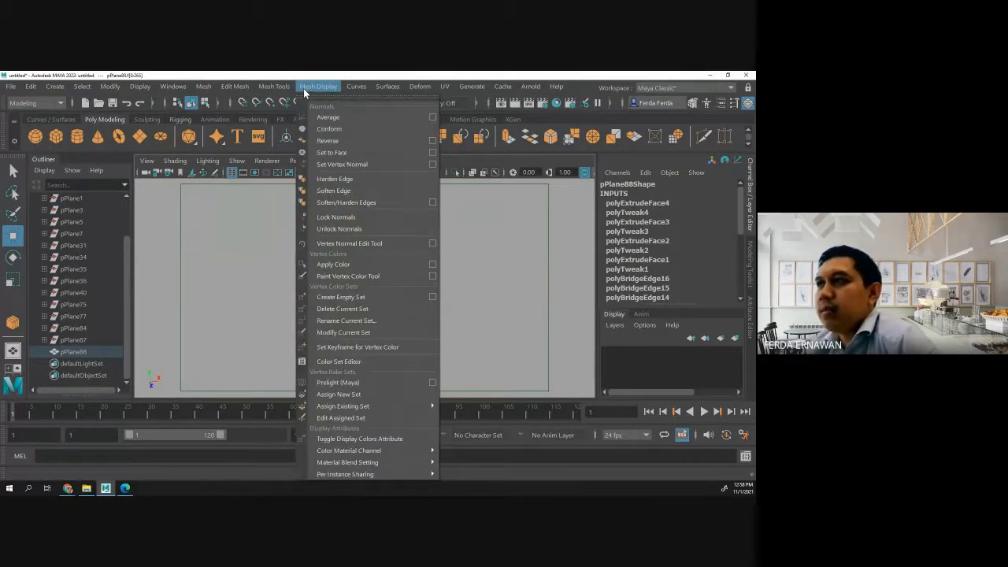
{"action": "left_click", "coordinate": [343, 142]}
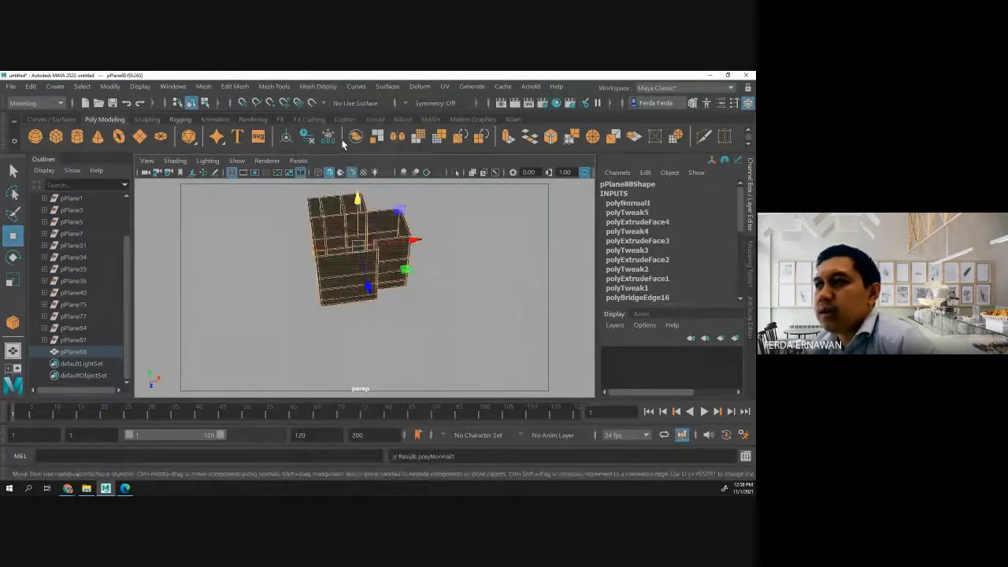
{"action": "left_click", "coordinate": [465, 293]}
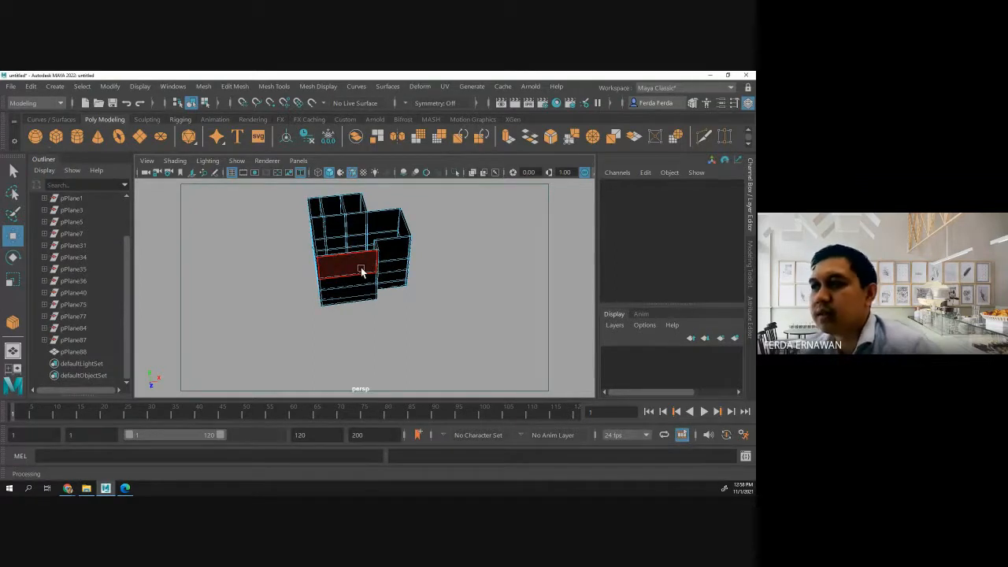
Examine the shading of the walls' inner and outer faces from above, the corner and the front.
{"action": "left_click_drag", "start_coordinate": [363, 332], "coordinate": [356, 230], "text": "alt"}
{"action": "scroll", "coordinate": [356, 271], "scroll_direction": "up", "scroll_amount": 5}
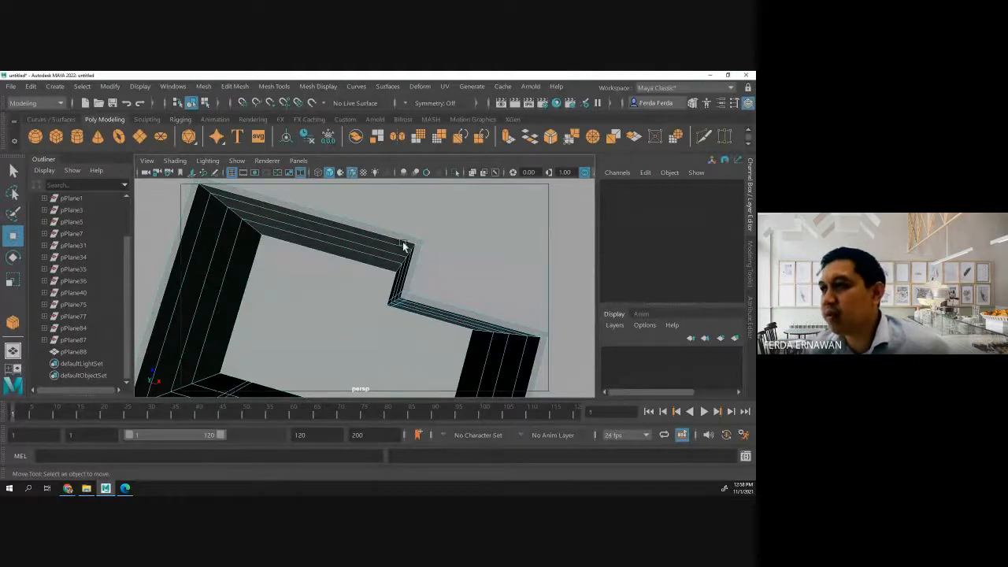
{"action": "left_click_drag", "start_coordinate": [327, 281], "coordinate": [299, 322], "text": "alt"}
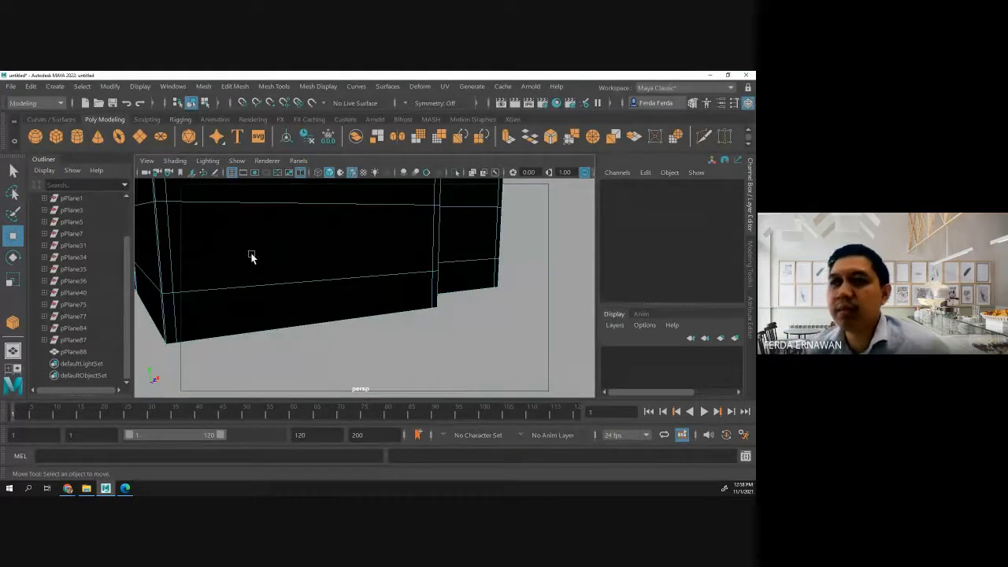
{"action": "scroll", "coordinate": [251, 253], "scroll_direction": "down", "scroll_amount": 5}
{"action": "scroll", "coordinate": [304, 246], "scroll_direction": "down", "scroll_amount": 2}
{"action": "scroll", "coordinate": [305, 246], "scroll_direction": "up", "scroll_amount": 2}
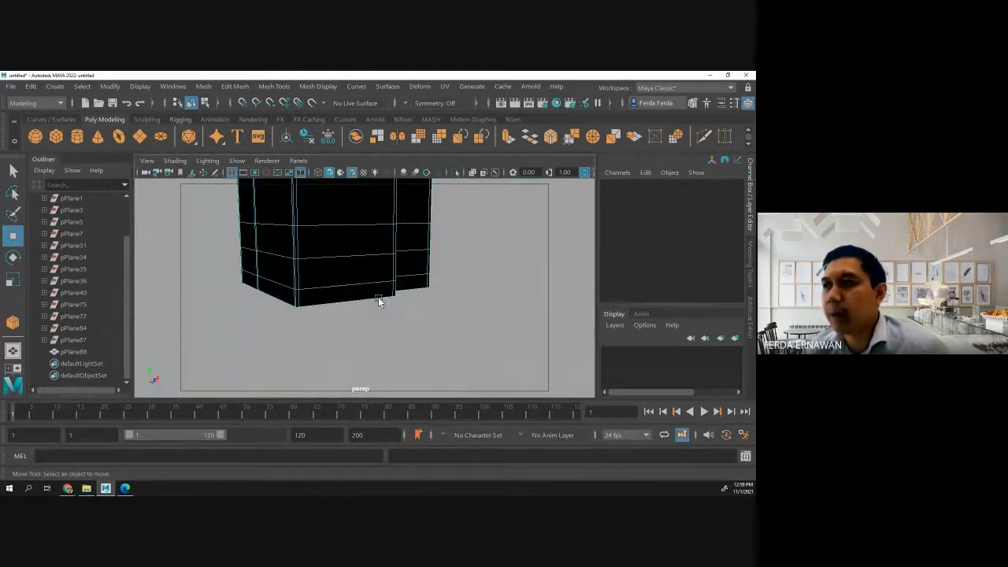
{"action": "left_click_drag", "start_coordinate": [378, 297], "coordinate": [349, 304], "text": "alt"}
{"action": "scroll", "coordinate": [350, 299], "scroll_direction": "down", "scroll_amount": 2}
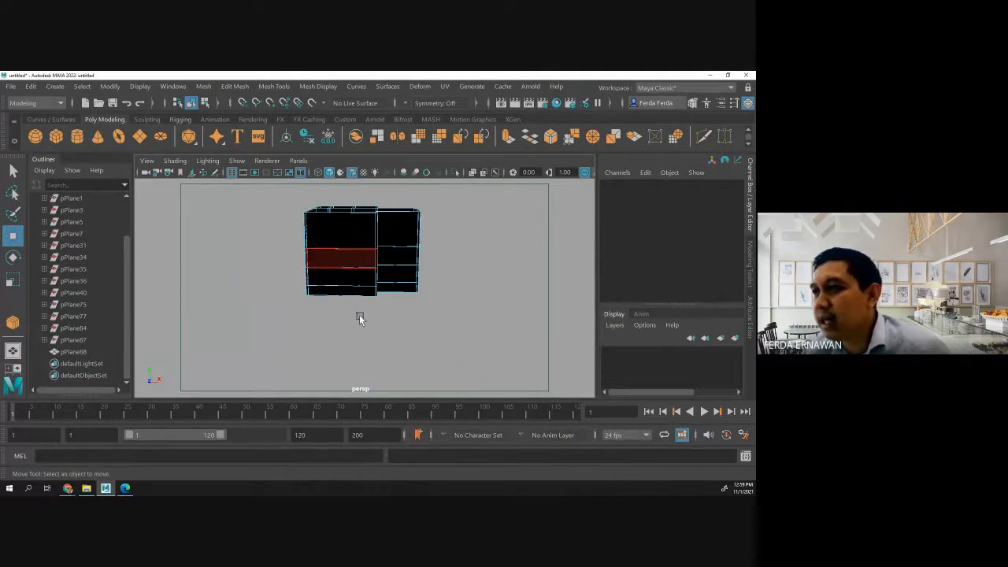
{"action": "middle_click_drag", "start_coordinate": [359, 317], "coordinate": [368, 295], "text": "alt"}
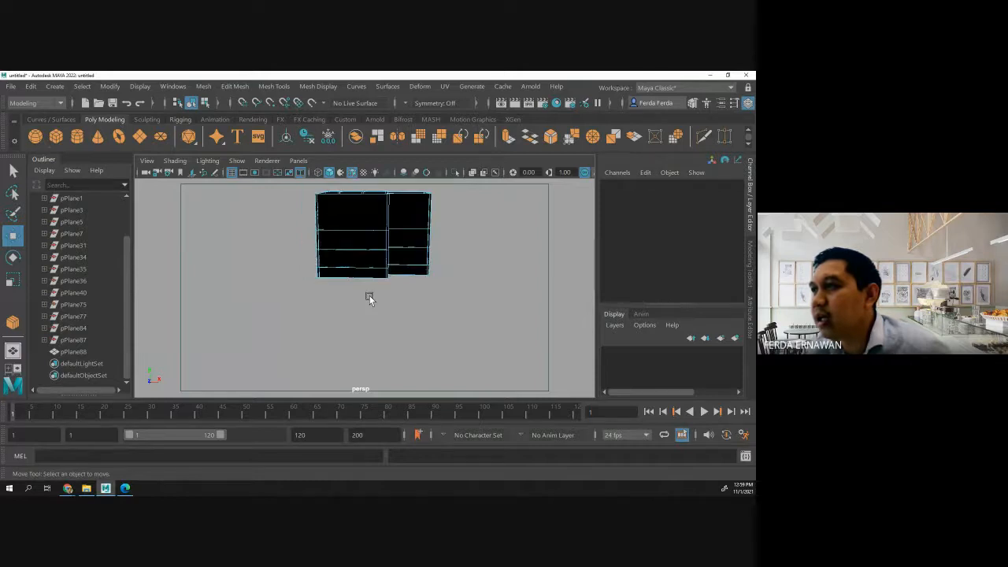
{"action": "left_click_drag", "start_coordinate": [357, 317], "coordinate": [361, 322], "text": "alt"}
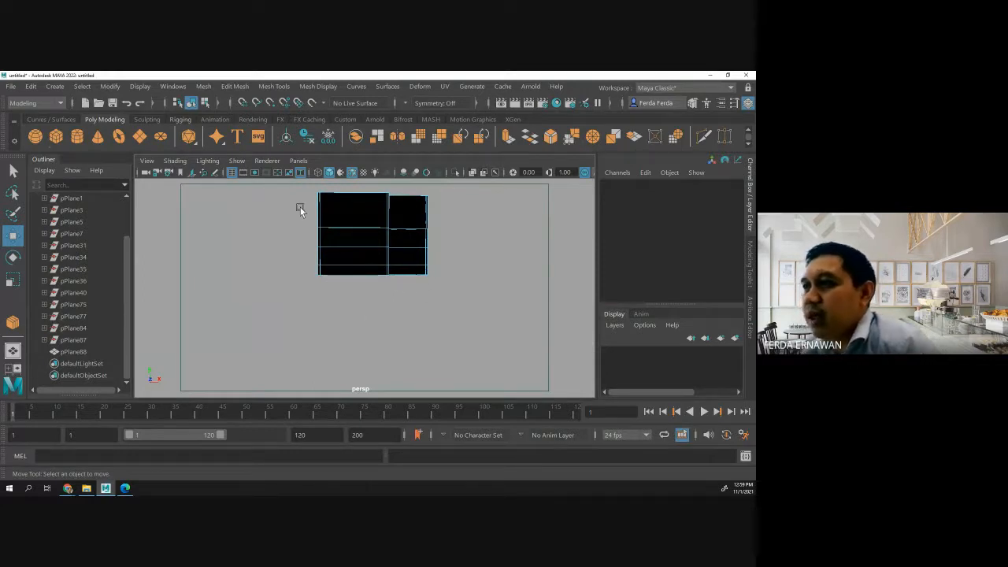
Reverse the normals of all wall faces a second time and clear the face selection.
{"action": "left_click_drag", "start_coordinate": [317, 198], "coordinate": [463, 272]}
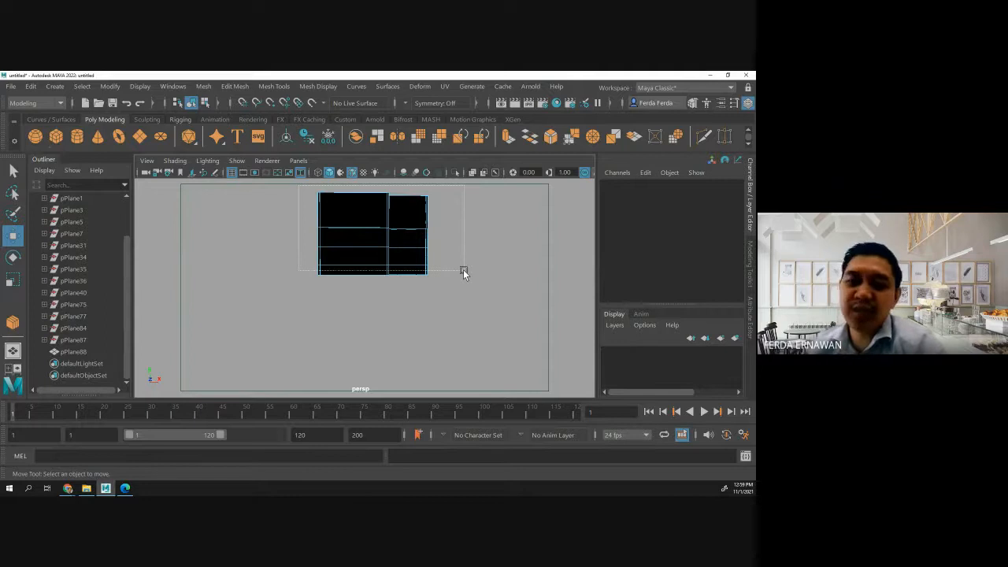
{"action": "left_click_drag", "start_coordinate": [463, 272], "coordinate": [462, 272]}
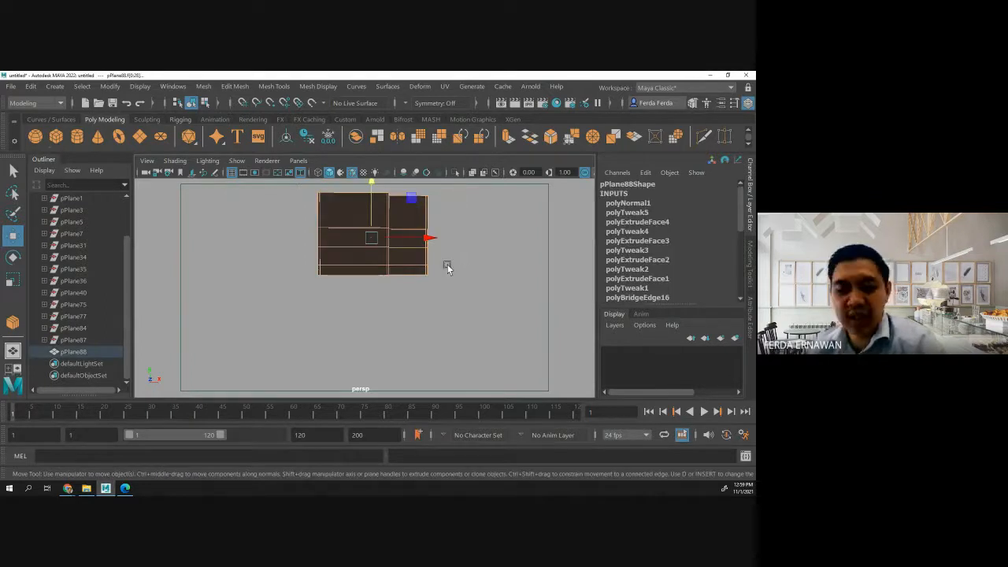
{"action": "left_click_drag", "start_coordinate": [364, 331], "coordinate": [367, 241], "text": "alt"}
{"action": "scroll", "coordinate": [367, 286], "scroll_direction": "up", "scroll_amount": 6}
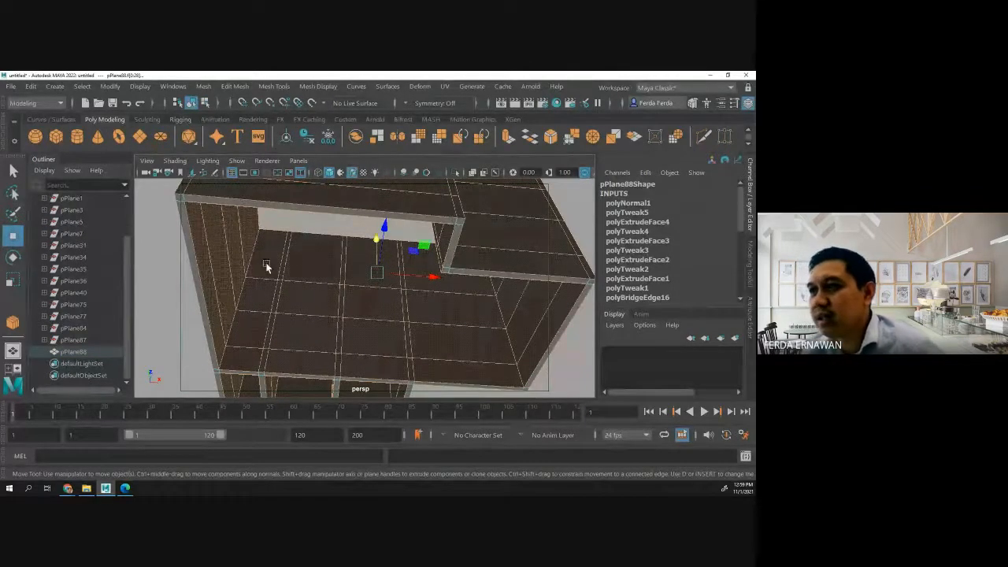
{"action": "left_click_drag", "start_coordinate": [265, 266], "coordinate": [284, 293], "text": "alt"}
{"action": "scroll", "coordinate": [285, 293], "scroll_direction": "down", "scroll_amount": 8}
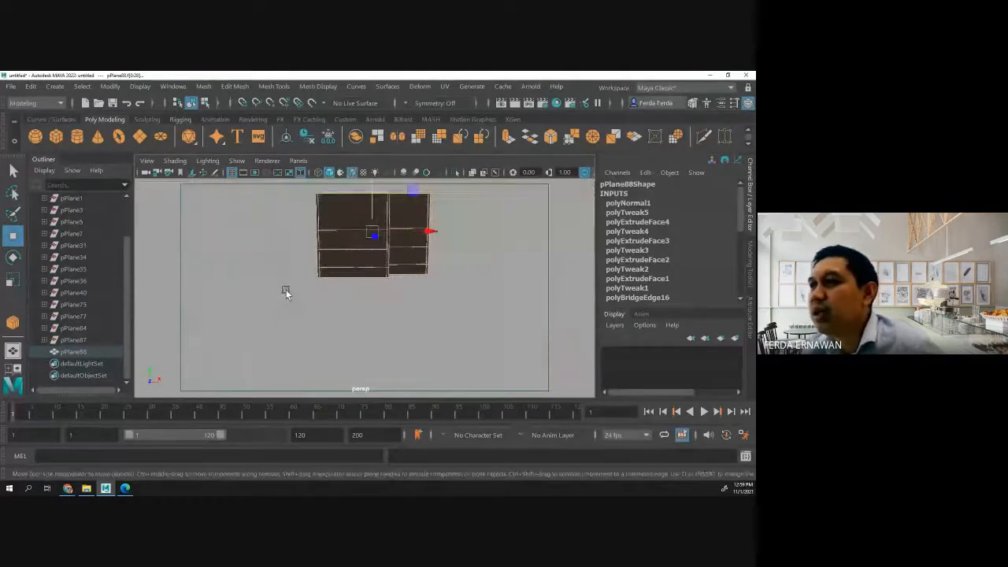
{"action": "left_click", "coordinate": [359, 92]}
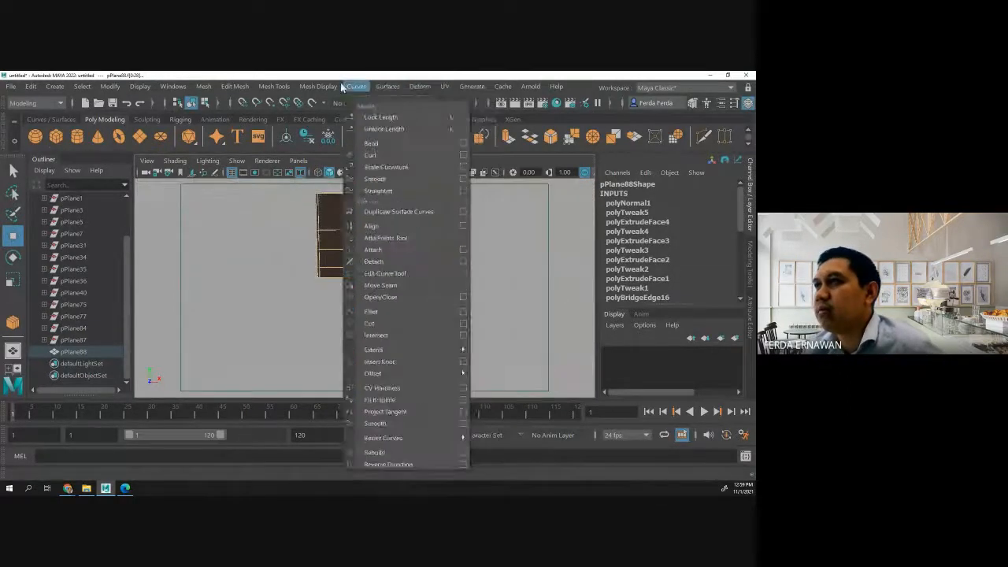
{"action": "left_click", "coordinate": [327, 143]}
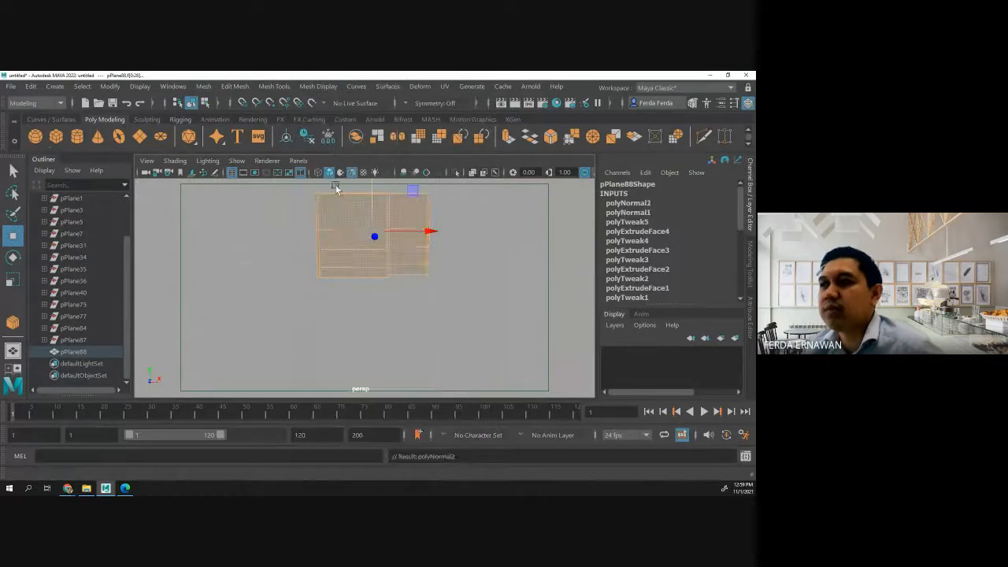
{"action": "left_click", "coordinate": [370, 304]}
Select the front wall's horizontal edges and connect them with two vertical divisions running from rim to base.
{"action": "left_click_drag", "start_coordinate": [313, 299], "coordinate": [336, 315], "text": "alt"}
{"action": "scroll", "coordinate": [360, 304], "scroll_direction": "up", "scroll_amount": 5}
{"action": "scroll", "coordinate": [330, 267], "scroll_direction": "down", "scroll_amount": 5}
{"action": "left_click_drag", "start_coordinate": [337, 254], "coordinate": [338, 298], "text": "alt"}
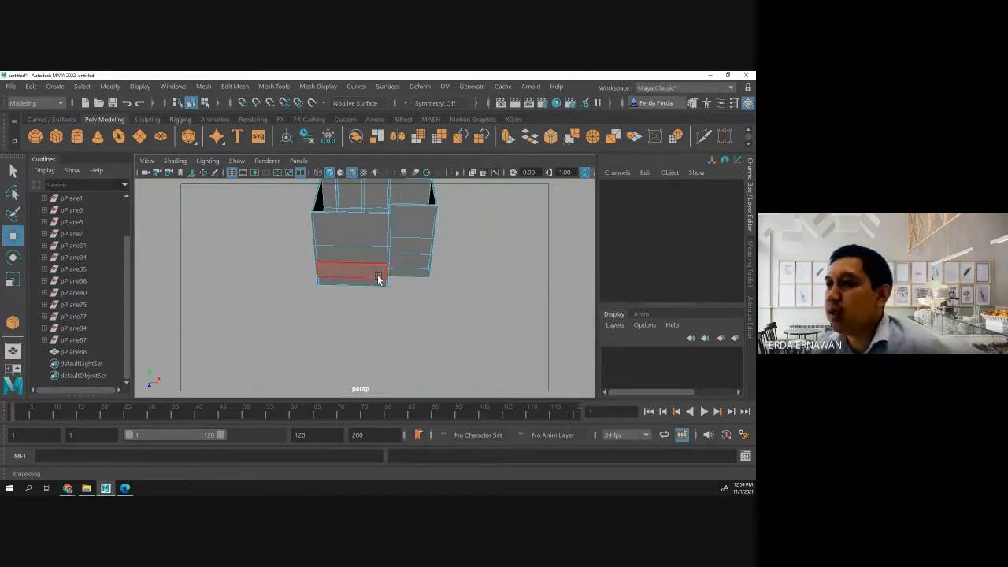
{"action": "left_click_drag", "start_coordinate": [378, 275], "coordinate": [403, 331], "text": "alt"}
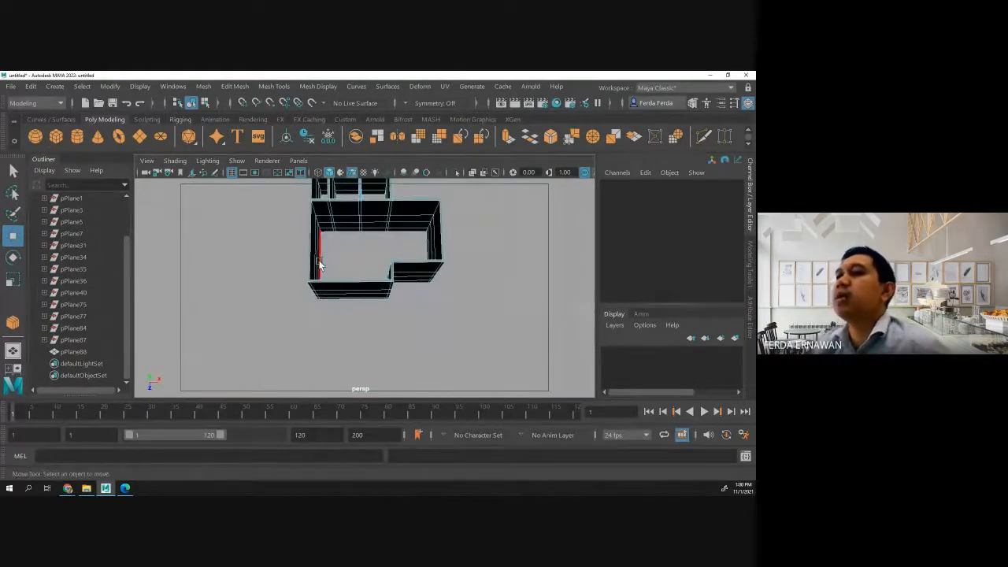
{"action": "right_click_drag", "start_coordinate": [343, 288], "coordinate": [346, 131]}
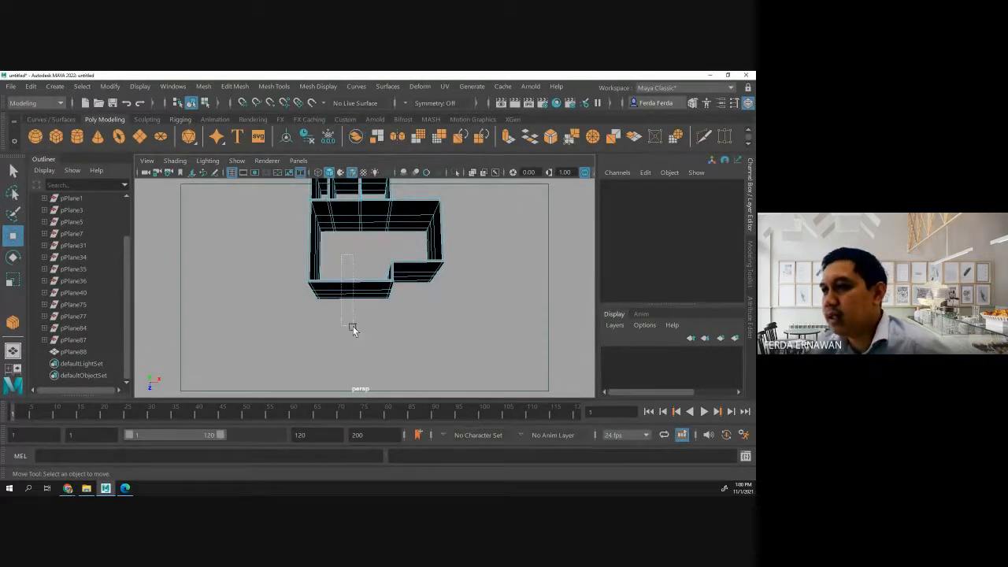
{"action": "left_click", "coordinate": [350, 288]}
{"action": "left_click", "coordinate": [274, 87]}
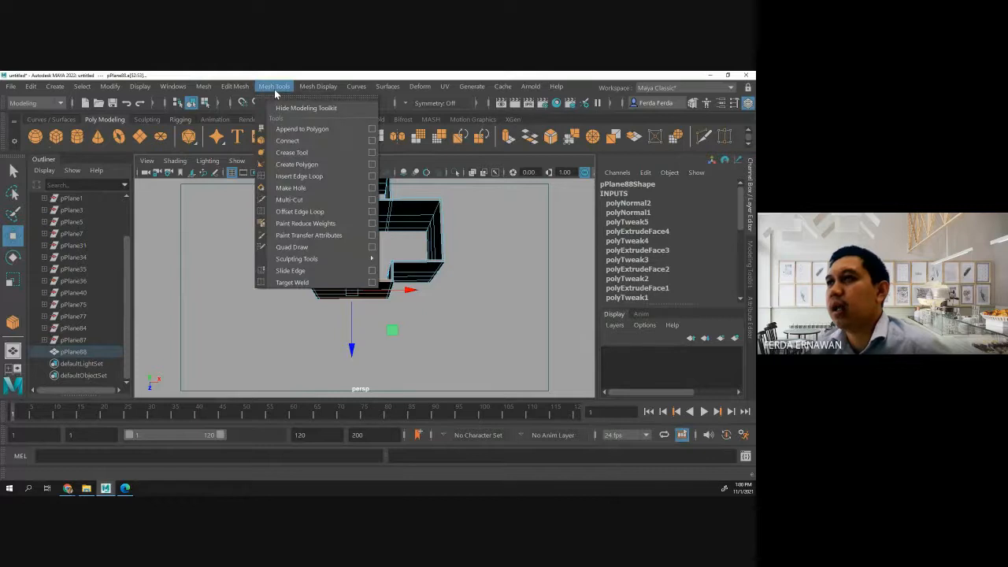
{"action": "left_click", "coordinate": [289, 140]}
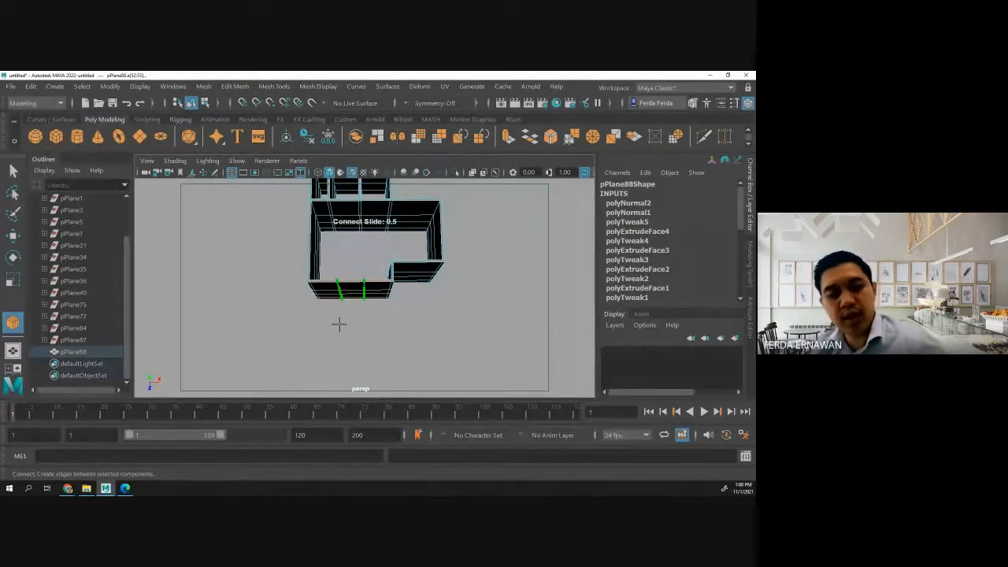
{"action": "left_click_drag", "start_coordinate": [340, 324], "coordinate": [337, 301], "text": "alt"}
{"action": "key", "text": "w"}
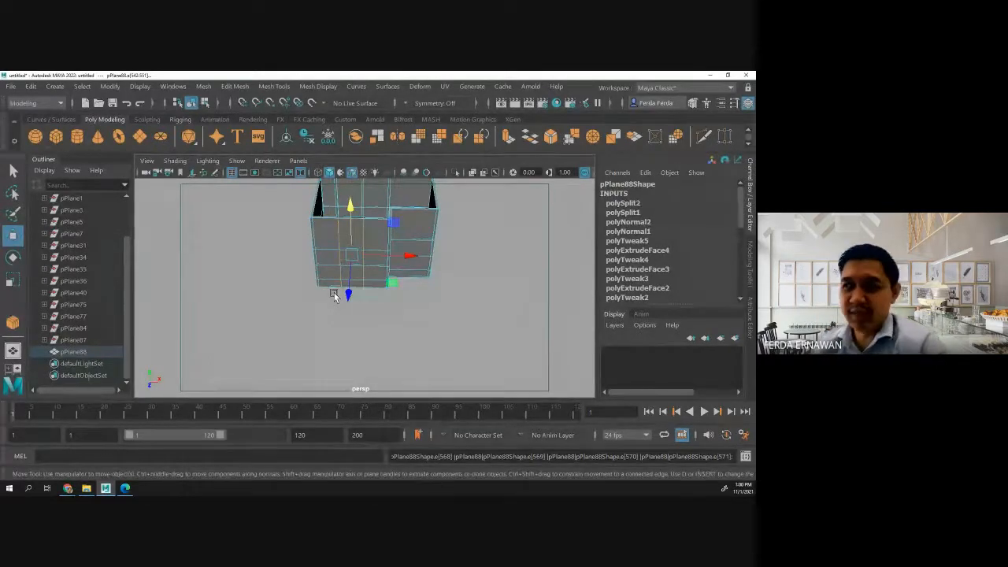
{"action": "left_click", "coordinate": [374, 307]}
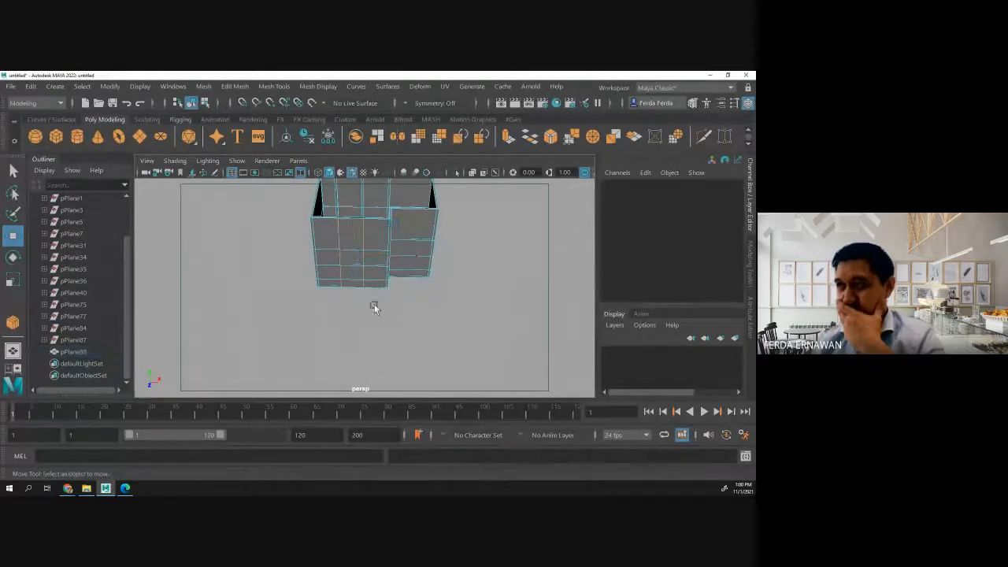
Move the front wall's two vertical divisions sideways toward its left corner, leaving a narrow door-width strip between them.
{"action": "left_click", "coordinate": [340, 248]}
{"action": "left_click_drag", "start_coordinate": [339, 250], "coordinate": [271, 358]}
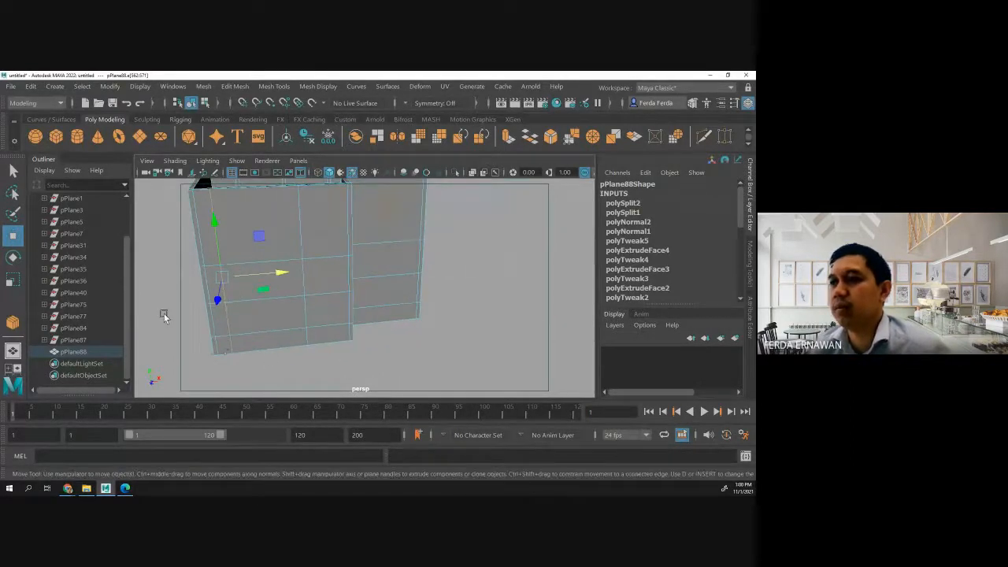
{"action": "left_click_drag", "start_coordinate": [163, 316], "coordinate": [152, 298], "text": "alt"}
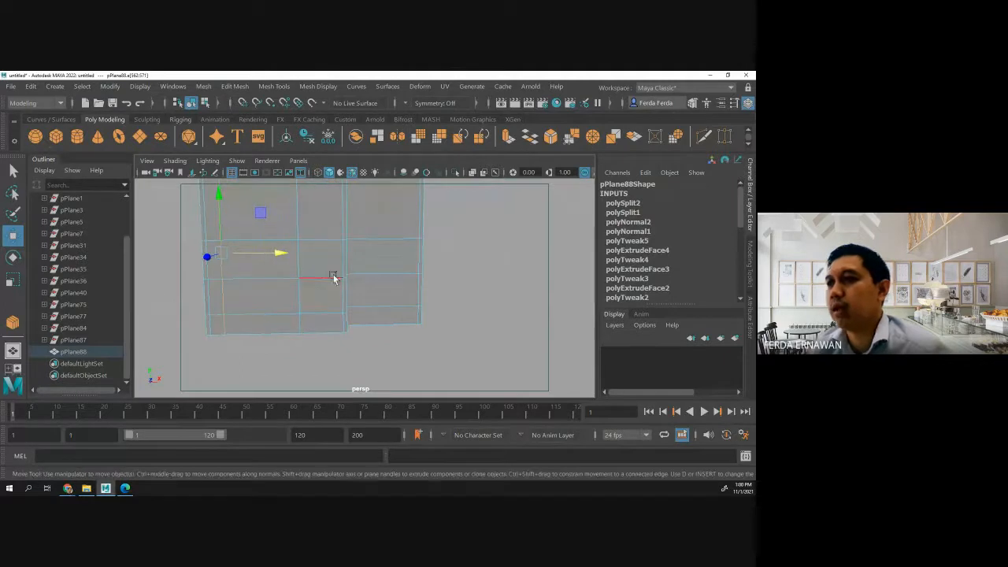
{"action": "left_click", "coordinate": [298, 269]}
{"action": "left_click_drag", "start_coordinate": [354, 254], "coordinate": [315, 256]}
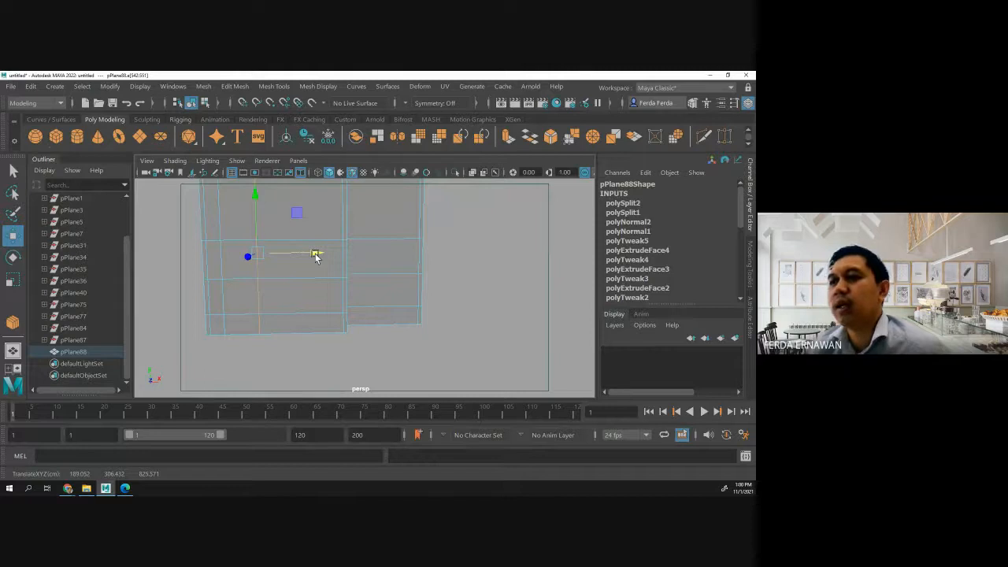
{"action": "left_click", "coordinate": [277, 356]}
Delete the three outer wall faces between the two vertical divisions, from door height down to the base of the front wall.
{"action": "right_click_drag", "start_coordinate": [231, 262], "coordinate": [235, 200]}
{"action": "left_click", "coordinate": [234, 257]}
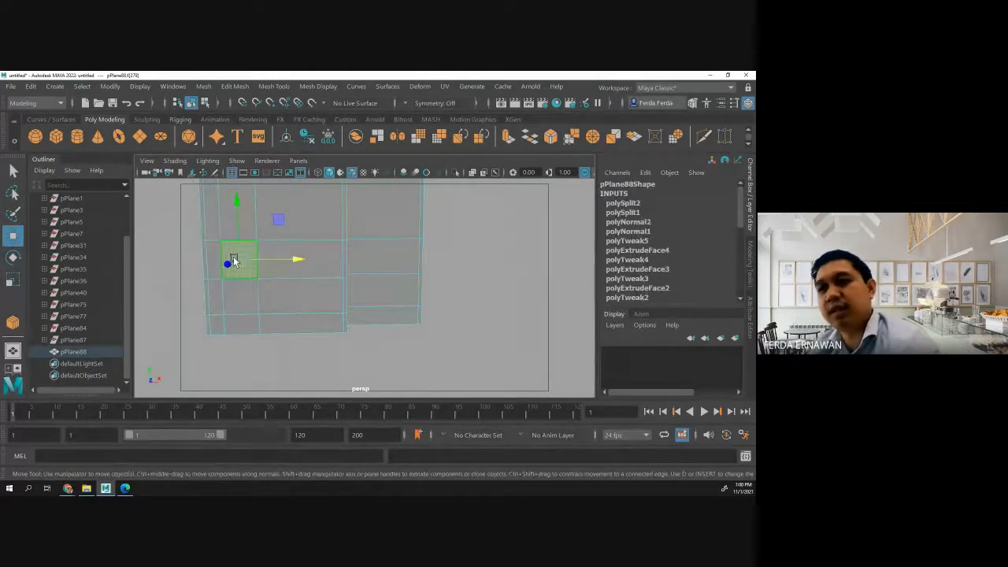
{"action": "key", "text": "Delete"}
{"action": "left_click", "coordinate": [240, 288]}
{"action": "key", "text": "Delete"}
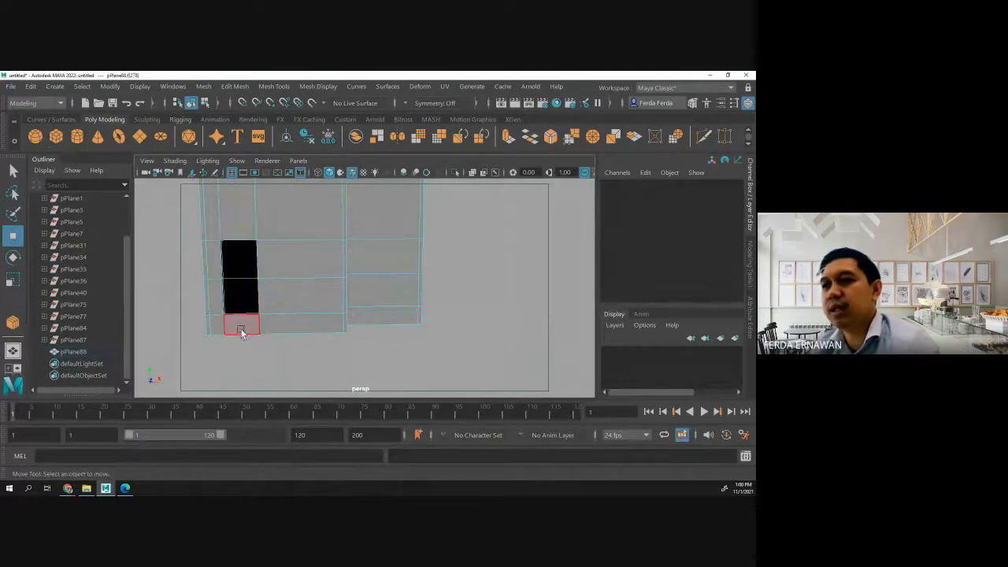
{"action": "left_click", "coordinate": [239, 329]}
{"action": "key", "text": "Delete"}
Delete the three inner wall faces behind the door opening so it passes through the full wall thickness.
{"action": "left_click", "coordinate": [237, 267]}
{"action": "key", "text": "Delete"}
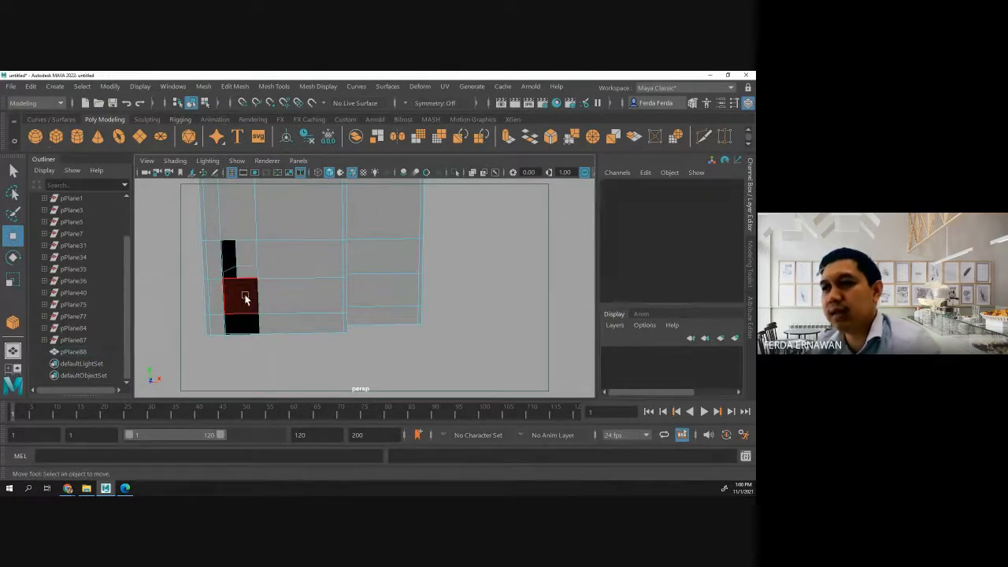
{"action": "left_click", "coordinate": [239, 293]}
{"action": "key", "text": "Delete"}
{"action": "left_click", "coordinate": [244, 329]}
{"action": "key", "text": "Delete"}
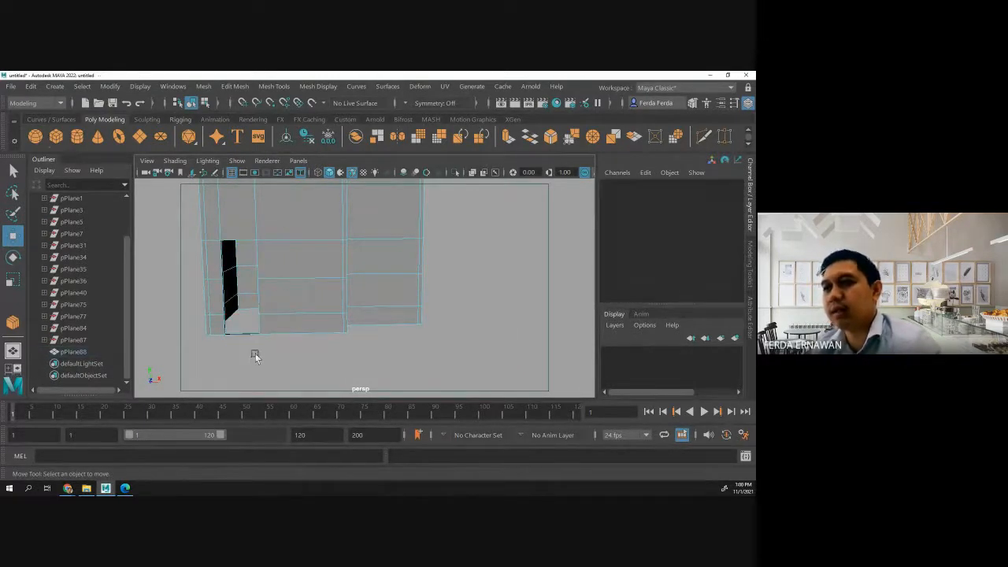
Delete the leftover bottom face that spans the door opening at floor level.
{"action": "left_click_drag", "start_coordinate": [236, 342], "coordinate": [248, 356], "text": "alt"}
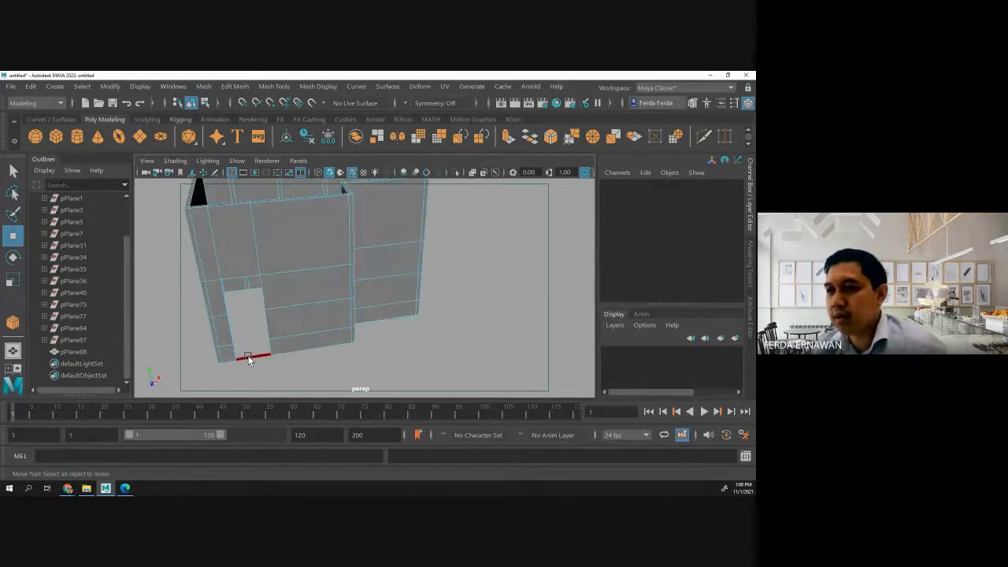
{"action": "left_click", "coordinate": [250, 359]}
{"action": "key", "text": "Delete"}
{"action": "left_click", "coordinate": [270, 363]}
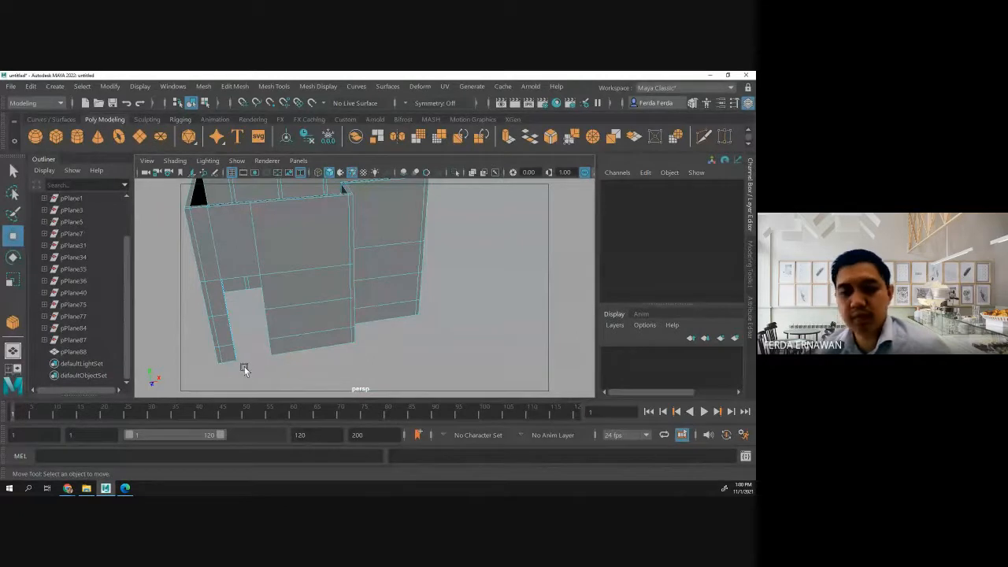
Examine the open wall thickness along both sides of the door opening from the front and the corner.
{"action": "left_click_drag", "start_coordinate": [244, 366], "coordinate": [200, 350], "text": "alt"}
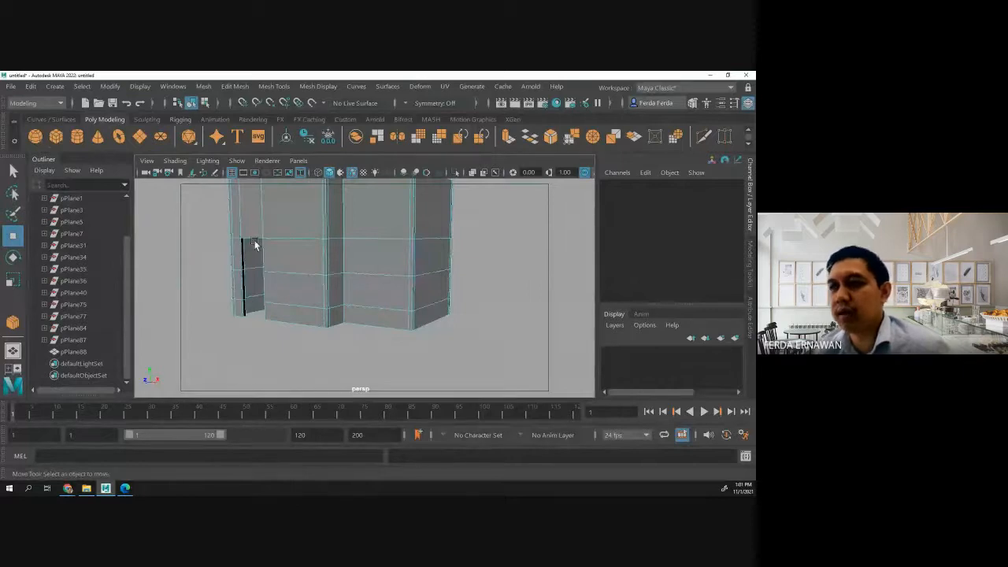
{"action": "left_click_drag", "start_coordinate": [252, 310], "coordinate": [338, 326], "text": "alt"}
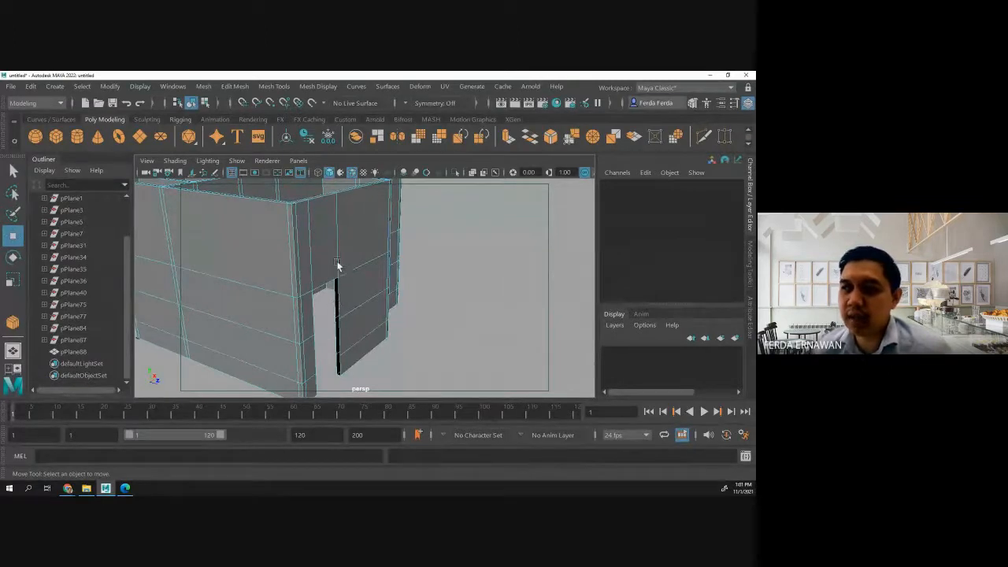
{"action": "left_click_drag", "start_coordinate": [332, 348], "coordinate": [337, 364], "text": "alt"}
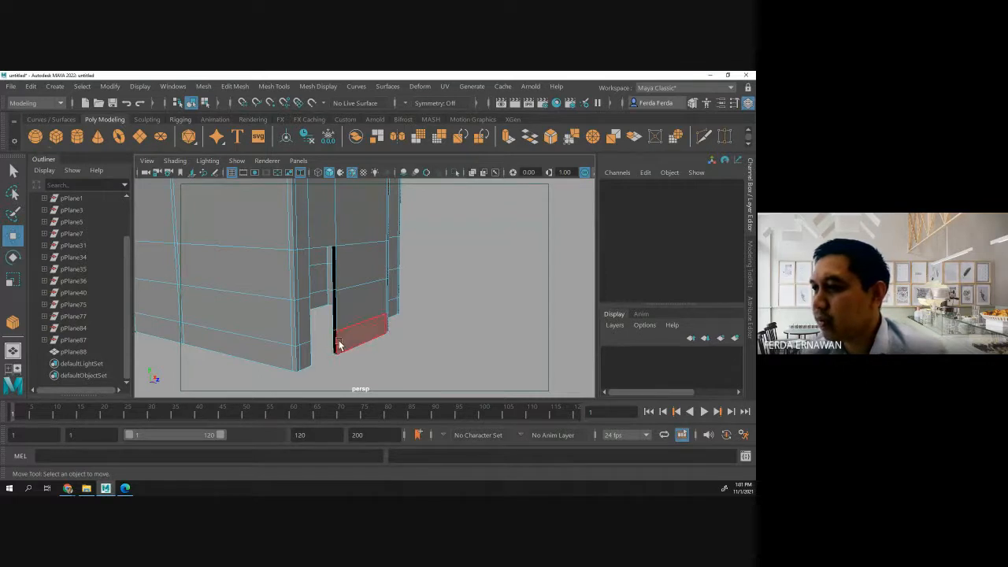
{"action": "left_click_drag", "start_coordinate": [332, 340], "coordinate": [318, 349], "text": "alt"}
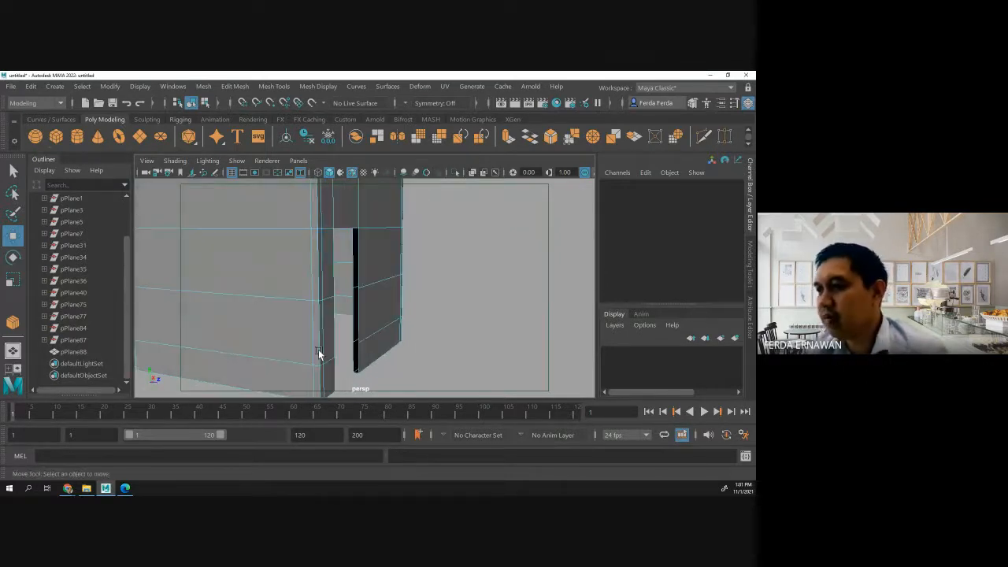
{"action": "left_click", "coordinate": [355, 363]}
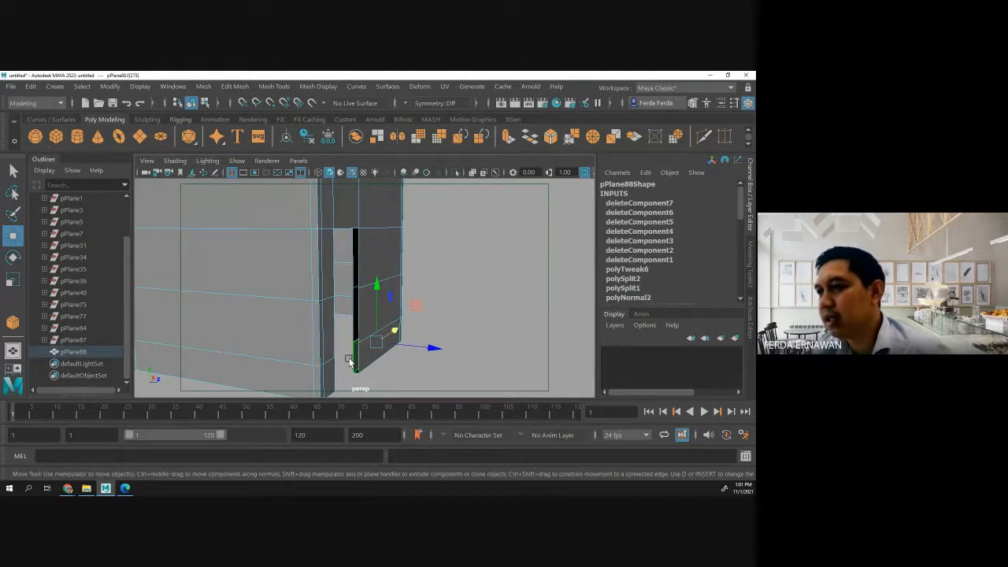
{"action": "left_click_drag", "start_coordinate": [323, 301], "coordinate": [345, 344], "text": "alt"}
{"action": "left_click", "coordinate": [408, 369]}
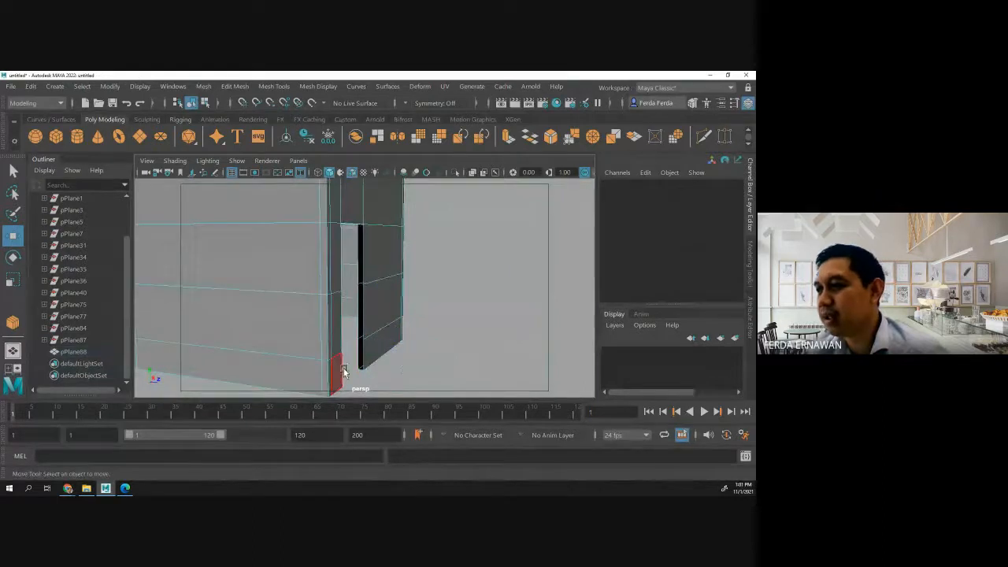
Select the inner and outer vertical edges along the door opening's sides and bridge them to close the wall thickness.
{"action": "right_click_drag", "start_coordinate": [362, 362], "coordinate": [362, 141]}
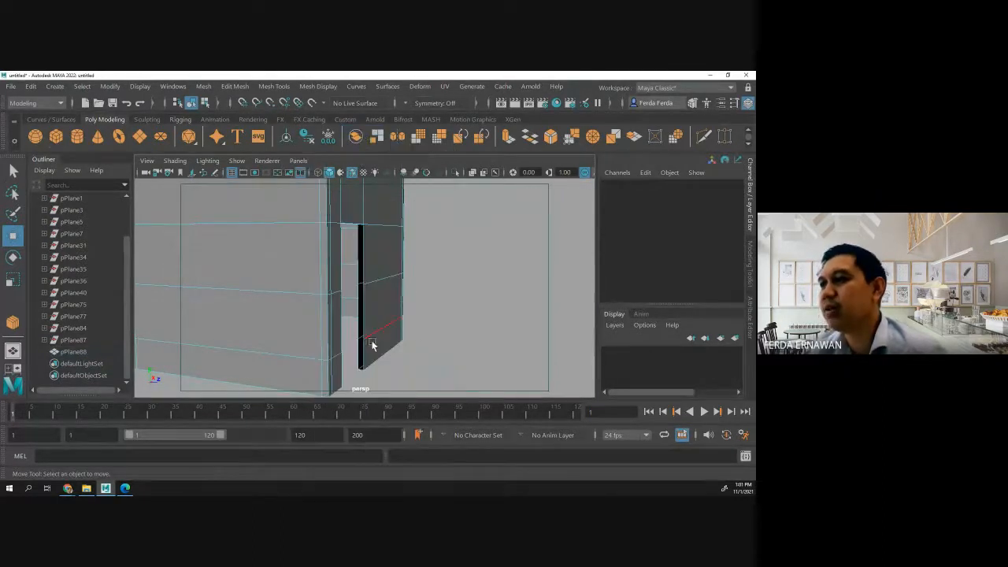
{"action": "left_click", "coordinate": [362, 364]}
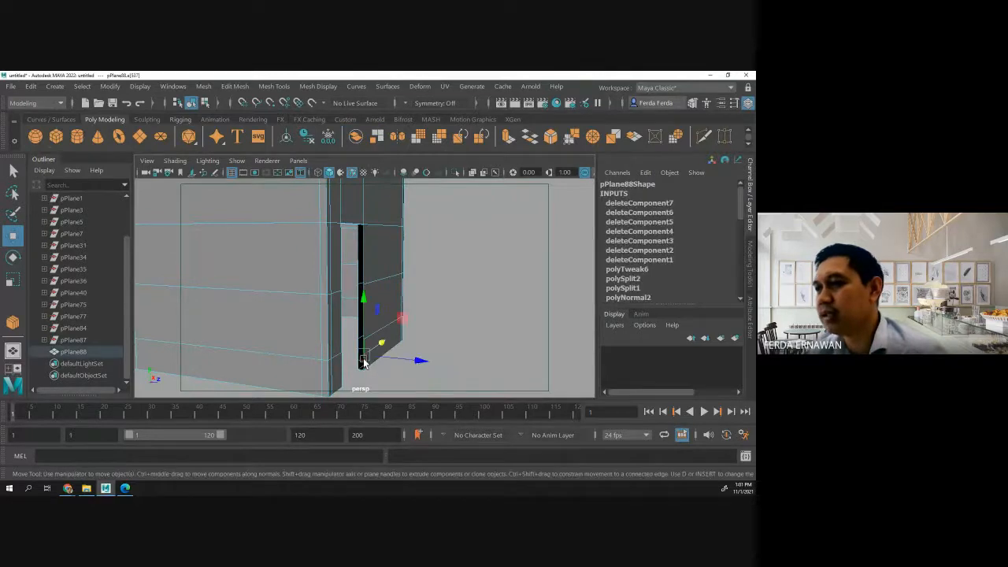
{"action": "left_click", "coordinate": [442, 323]}
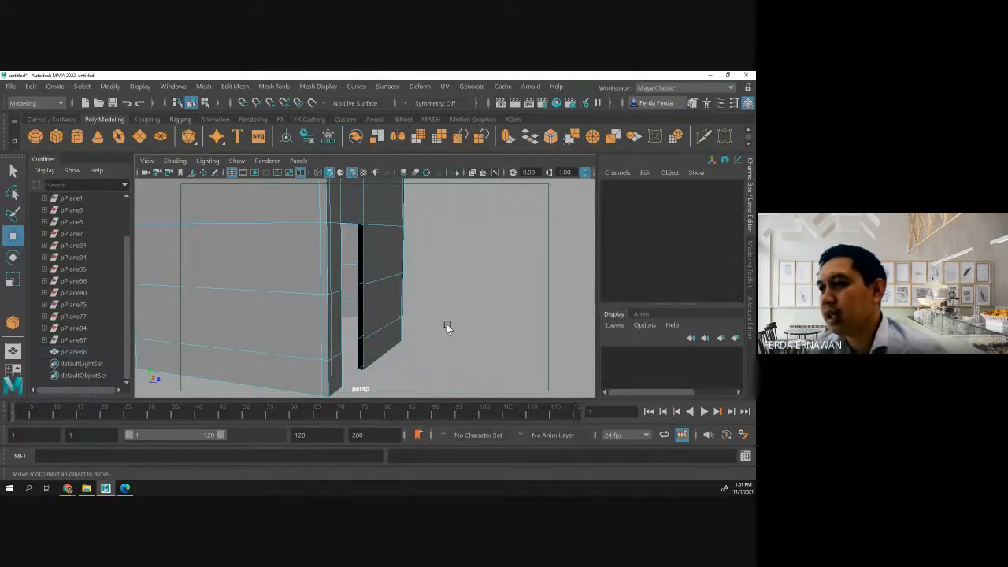
{"action": "left_click", "coordinate": [361, 352]}
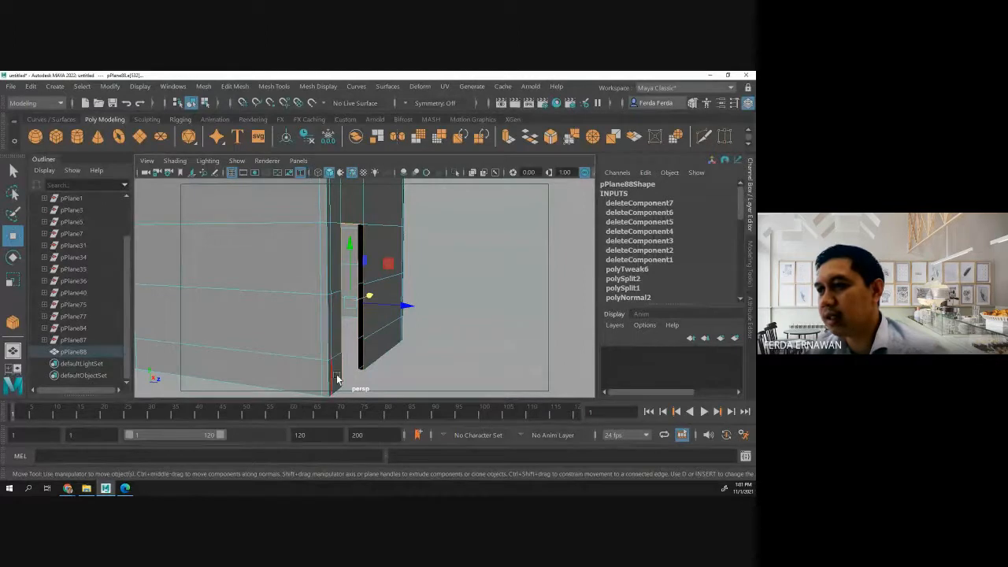
{"action": "mouse_move", "coordinate": [405, 378]}
{"action": "left_mouse_down", "text": "alt"}
{"action": "mouse_move", "coordinate": [297, 373]}
{"action": "mouse_move", "coordinate": [395, 370]}
{"action": "left_mouse_up", "text": "alt"}
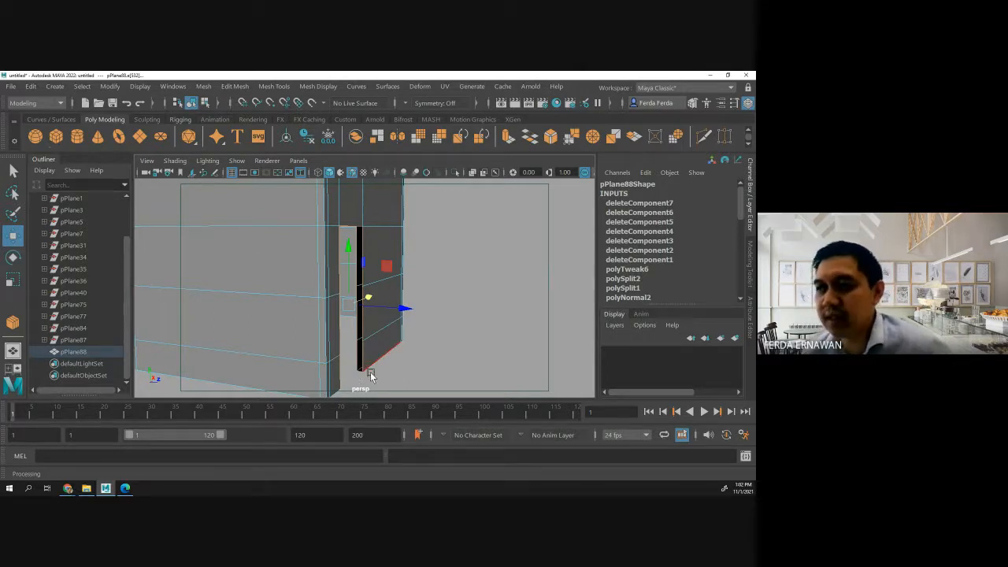
{"action": "left_click_drag", "start_coordinate": [370, 371], "coordinate": [285, 390], "text": "alt"}
{"action": "scroll", "coordinate": [248, 344], "scroll_direction": "up", "scroll_amount": 6}
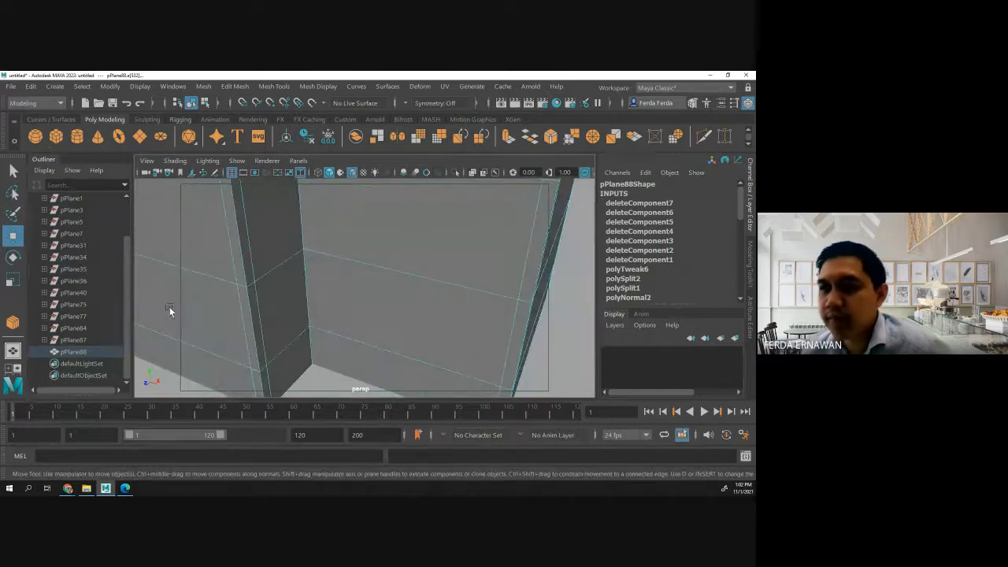
{"action": "middle_click_drag", "start_coordinate": [171, 308], "coordinate": [315, 351], "text": "alt"}
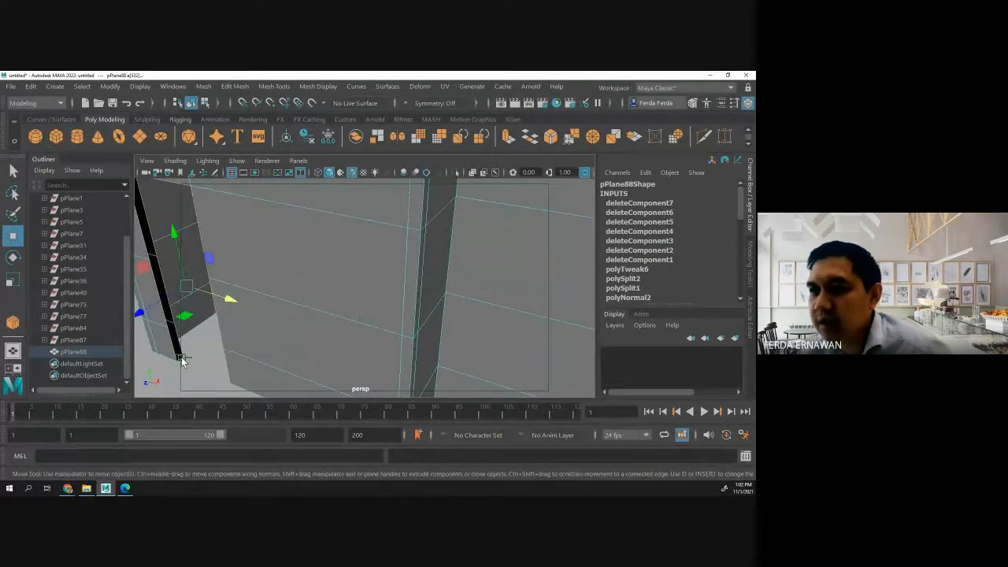
{"action": "left_click_drag", "start_coordinate": [147, 370], "coordinate": [297, 382], "text": "alt"}
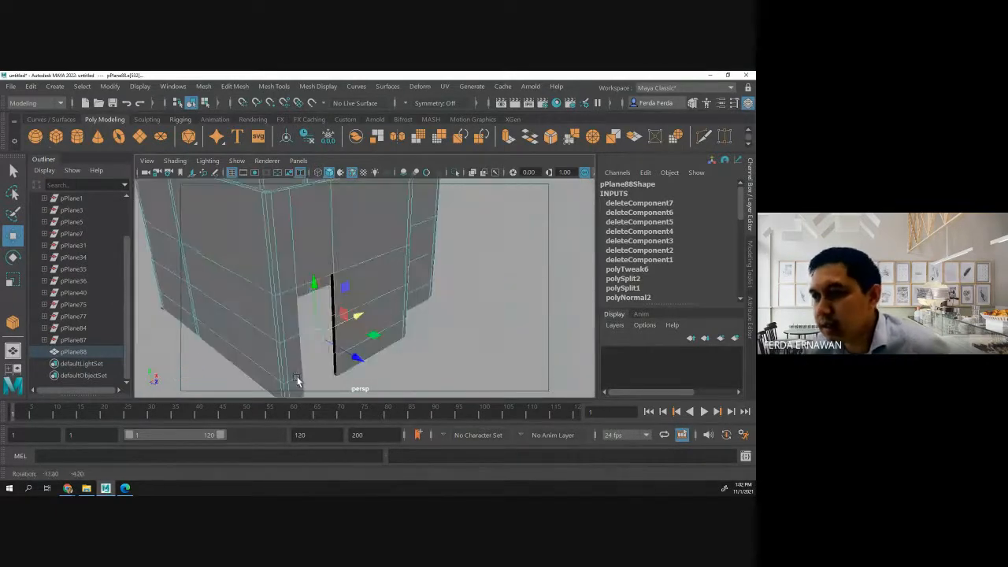
{"action": "left_click", "coordinate": [690, 104]}
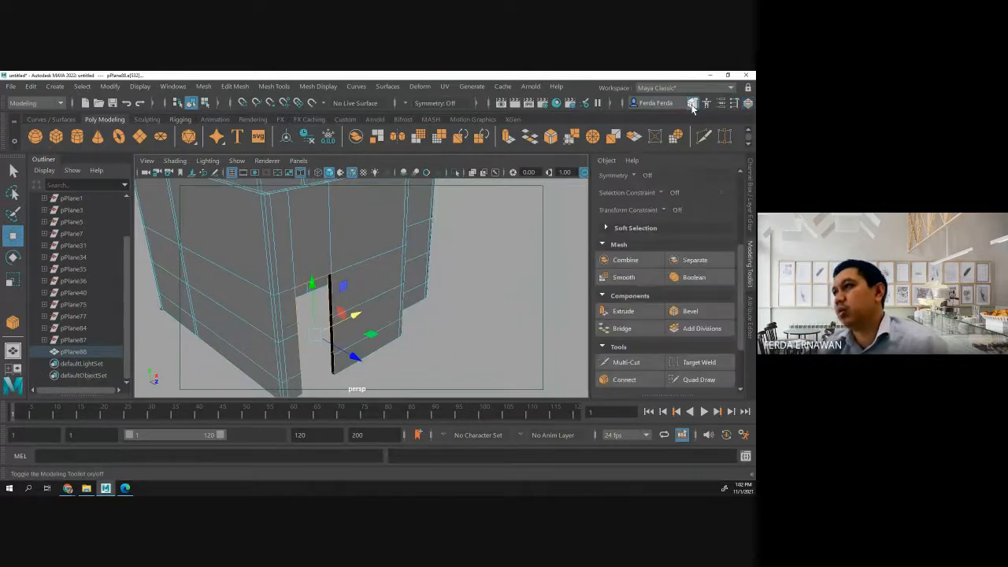
{"action": "left_click", "coordinate": [622, 328]}
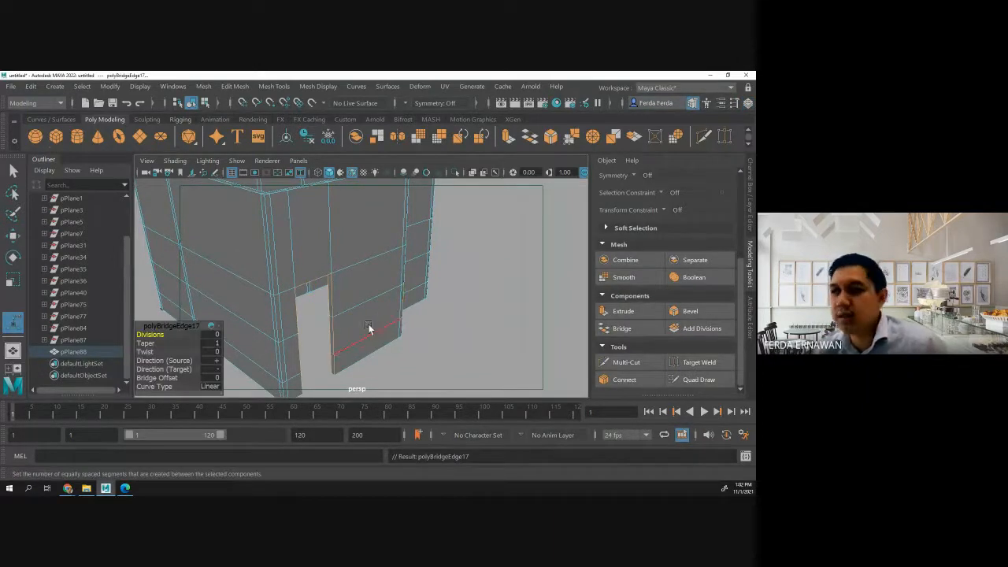
Clear the edge selection, review the whole building with its door opening, and return the mesh to object mode.
{"action": "mouse_move", "coordinate": [331, 333]}
{"action": "left_mouse_down", "text": "alt"}
{"action": "mouse_move", "coordinate": [345, 318]}
{"action": "mouse_move", "coordinate": [331, 283]}
{"action": "mouse_move", "coordinate": [308, 275]}
{"action": "mouse_move", "coordinate": [244, 315]}
{"action": "mouse_move", "coordinate": [261, 333]}
{"action": "mouse_move", "coordinate": [338, 337]}
{"action": "left_mouse_up", "text": "alt"}
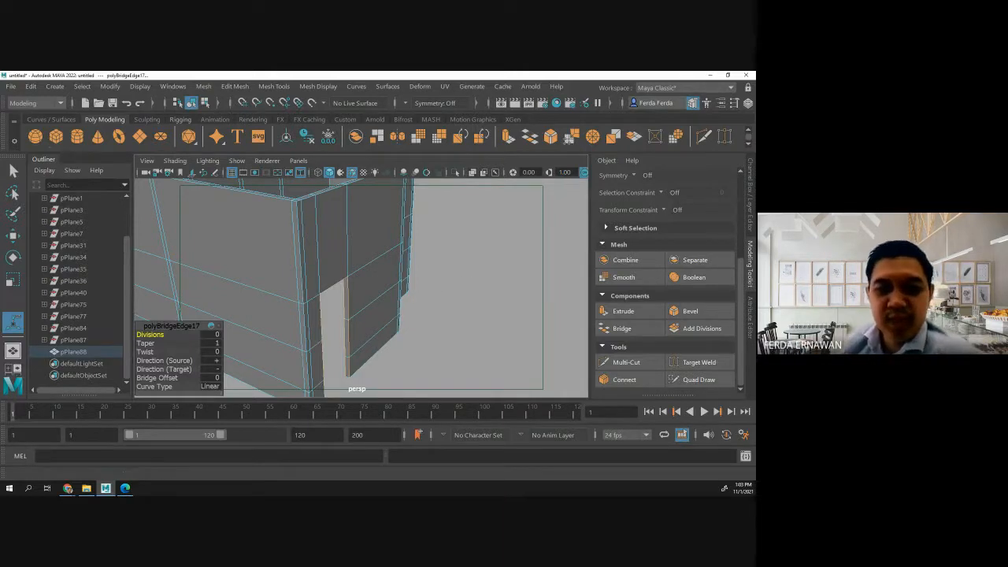
{"action": "scroll", "coordinate": [379, 270], "scroll_direction": "down", "scroll_amount": 5}
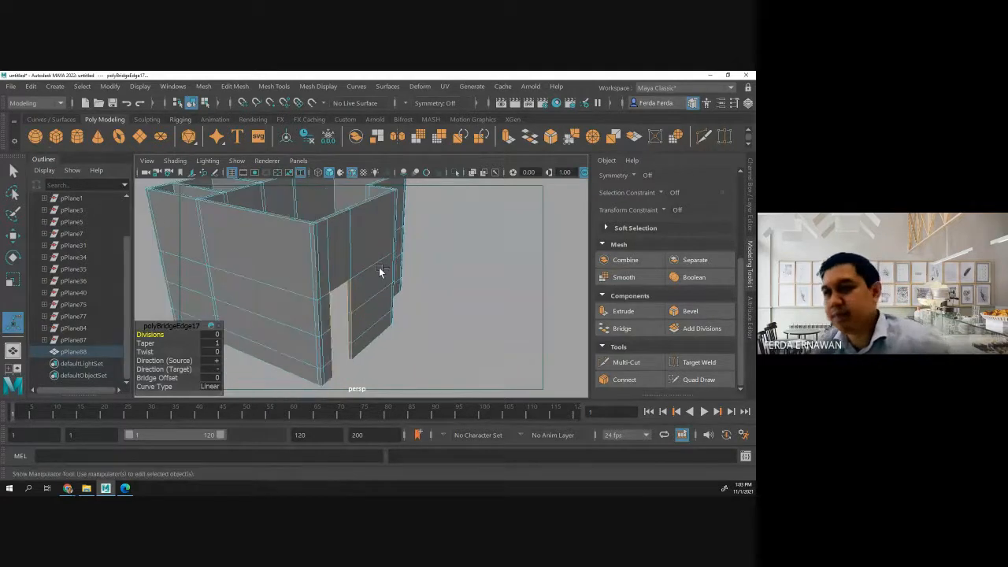
{"action": "left_click", "coordinate": [406, 308]}
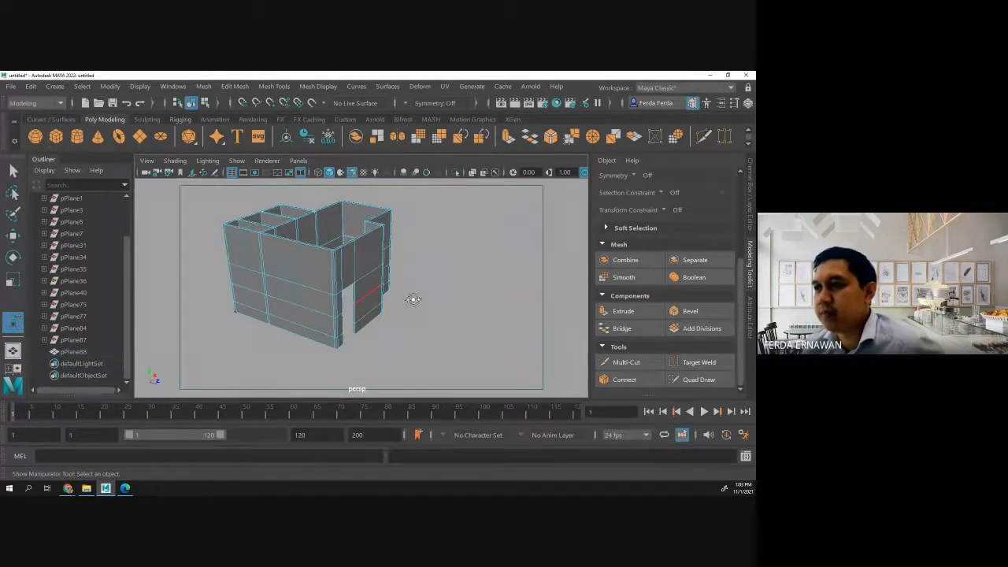
{"action": "left_click_drag", "start_coordinate": [412, 297], "coordinate": [367, 294], "text": "alt"}
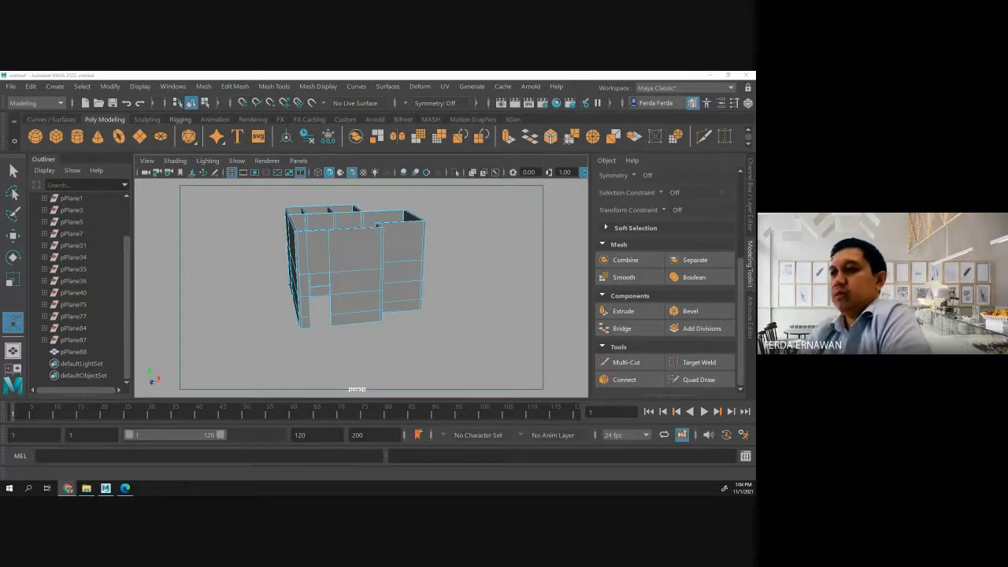
{"action": "right_click", "coordinate": [318, 256]}
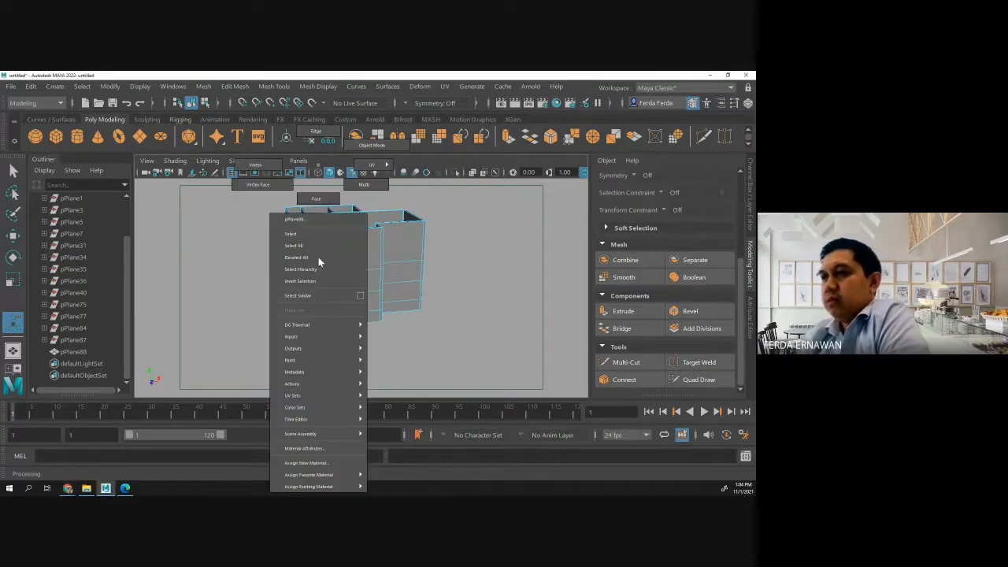
{"action": "left_click", "coordinate": [318, 256]}
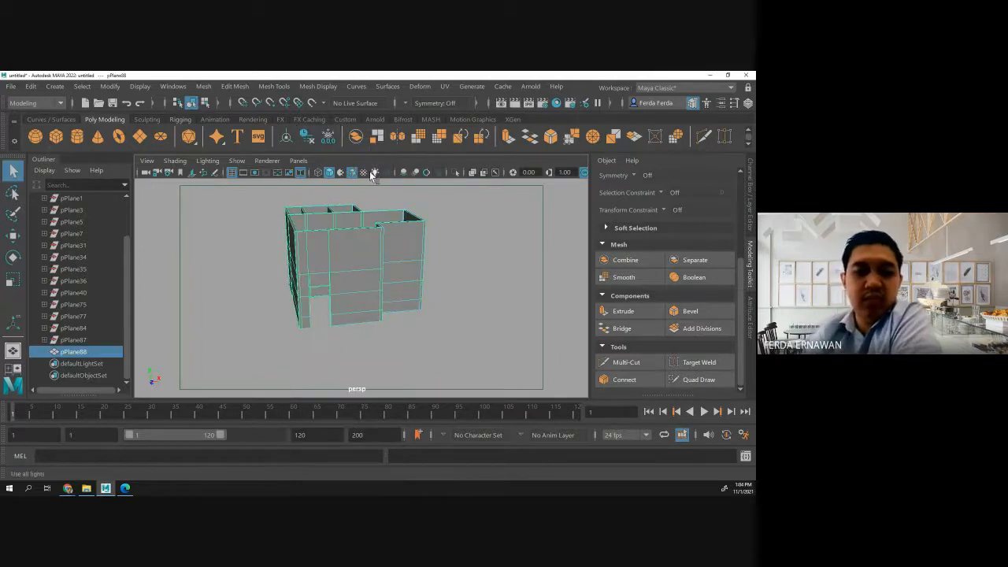
Inspect the building in wireframe display, clear the object selection, and return to shaded display.
{"action": "key", "text": "4"}
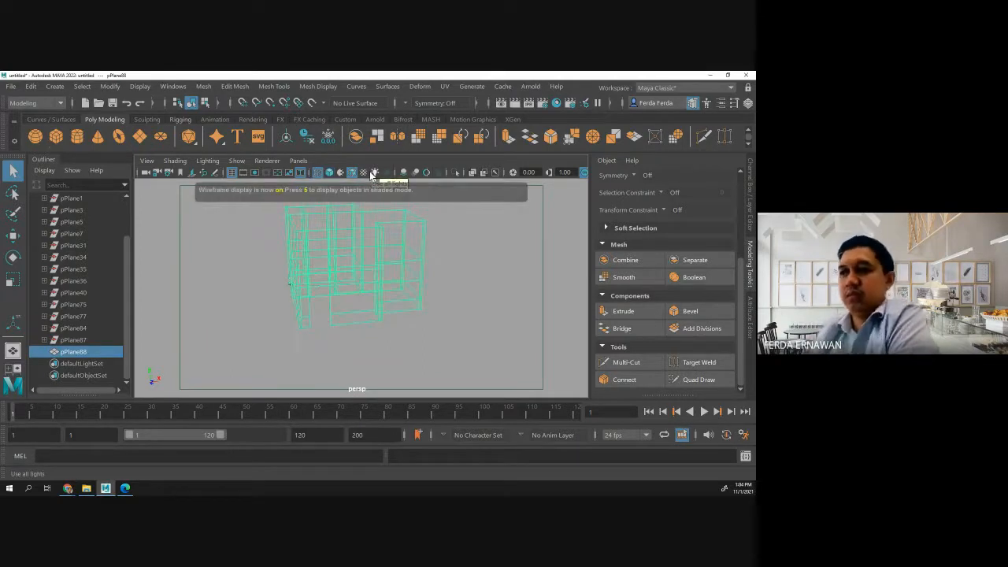
{"action": "mouse_move", "coordinate": [257, 277]}
{"action": "left_mouse_down", "text": "alt"}
{"action": "mouse_move", "coordinate": [324, 315]}
{"action": "mouse_move", "coordinate": [313, 296]}
{"action": "mouse_move", "coordinate": [326, 247]}
{"action": "mouse_move", "coordinate": [282, 288]}
{"action": "mouse_move", "coordinate": [268, 331]}
{"action": "mouse_move", "coordinate": [223, 338]}
{"action": "mouse_move", "coordinate": [265, 342]}
{"action": "mouse_move", "coordinate": [290, 310]}
{"action": "mouse_move", "coordinate": [283, 279]}
{"action": "mouse_move", "coordinate": [313, 266]}
{"action": "mouse_move", "coordinate": [398, 270]}
{"action": "mouse_move", "coordinate": [244, 281]}
{"action": "left_mouse_up", "text": "alt"}
{"action": "left_click", "coordinate": [325, 335]}
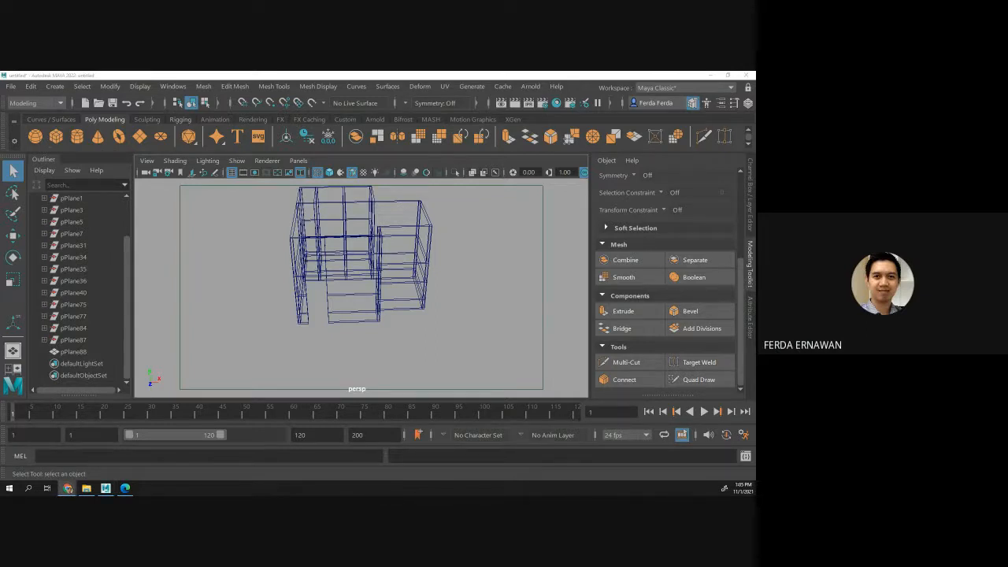
{"action": "left_click", "coordinate": [187, 368]}
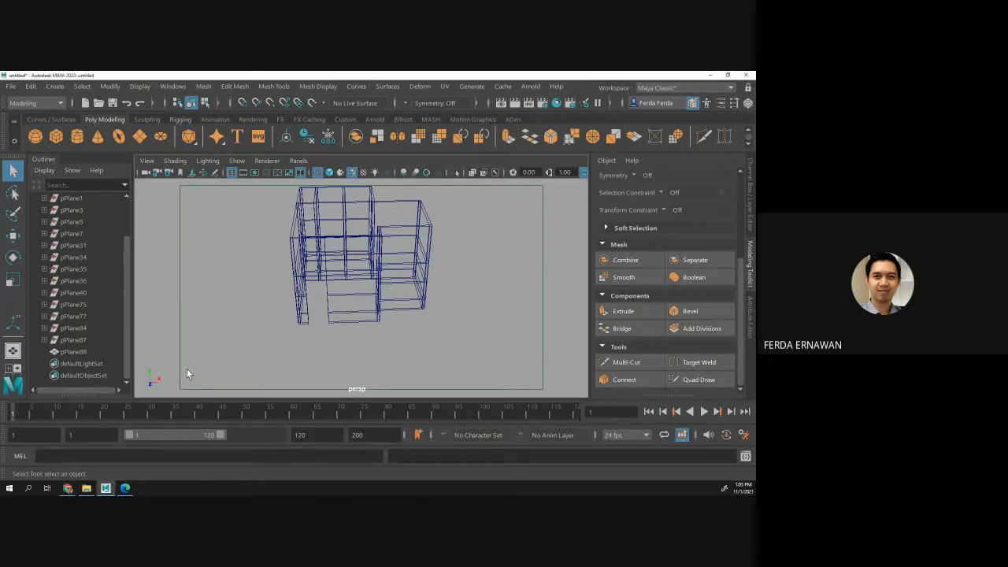
{"action": "key", "text": "5"}
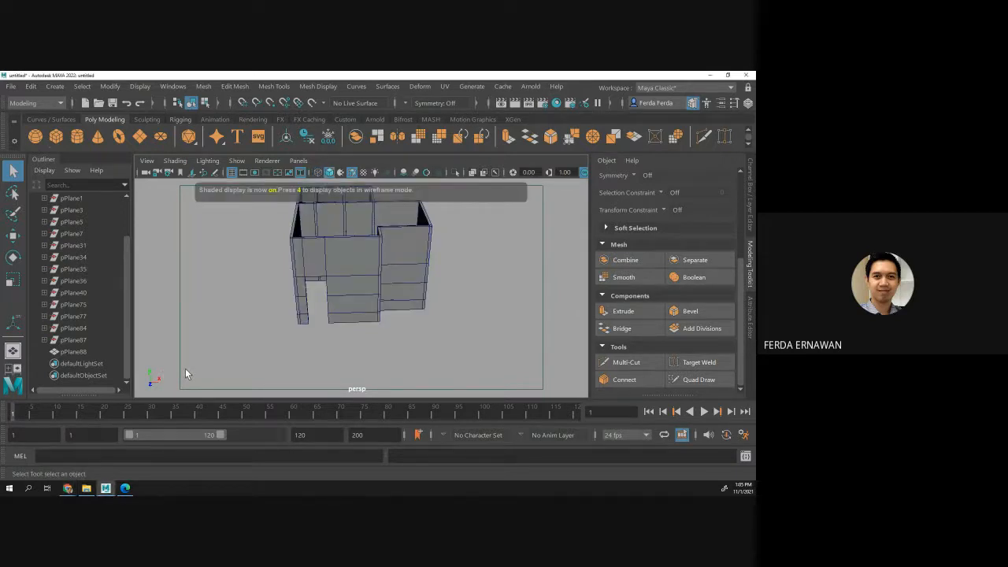
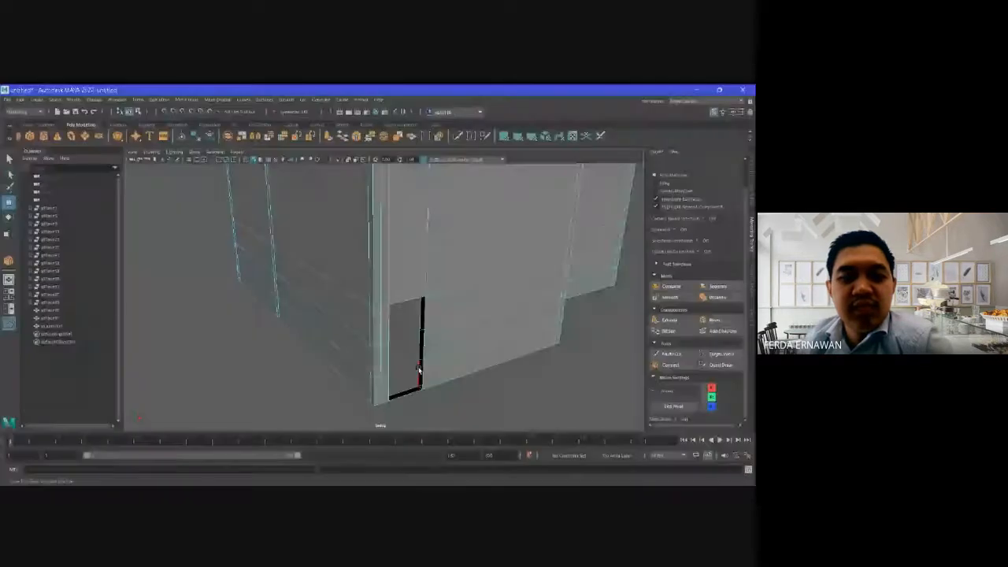
{"action": "key", "text": "w"}
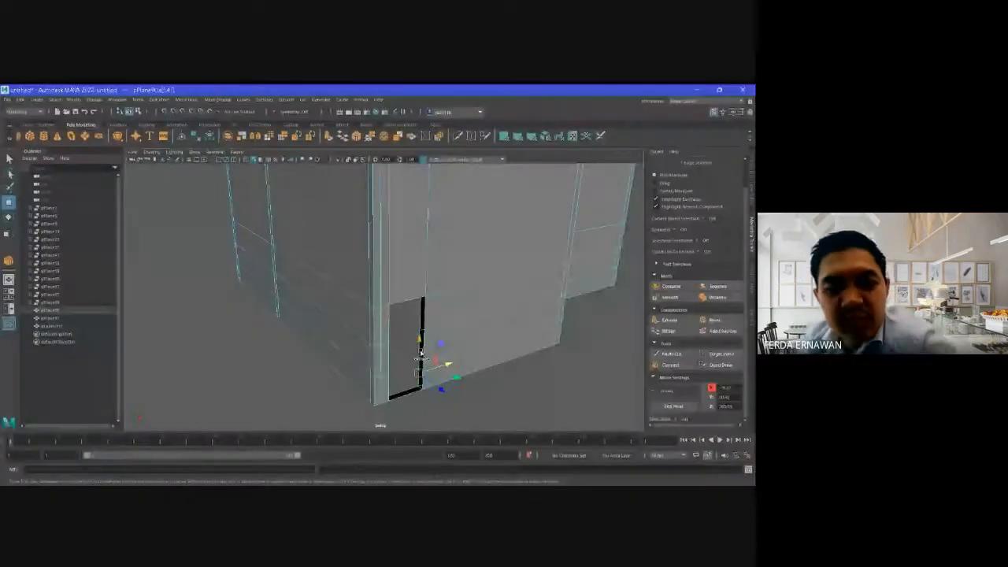
{"action": "left_click", "coordinate": [406, 355]}
{"action": "scroll", "coordinate": [405, 355], "scroll_direction": "up", "scroll_amount": 4}
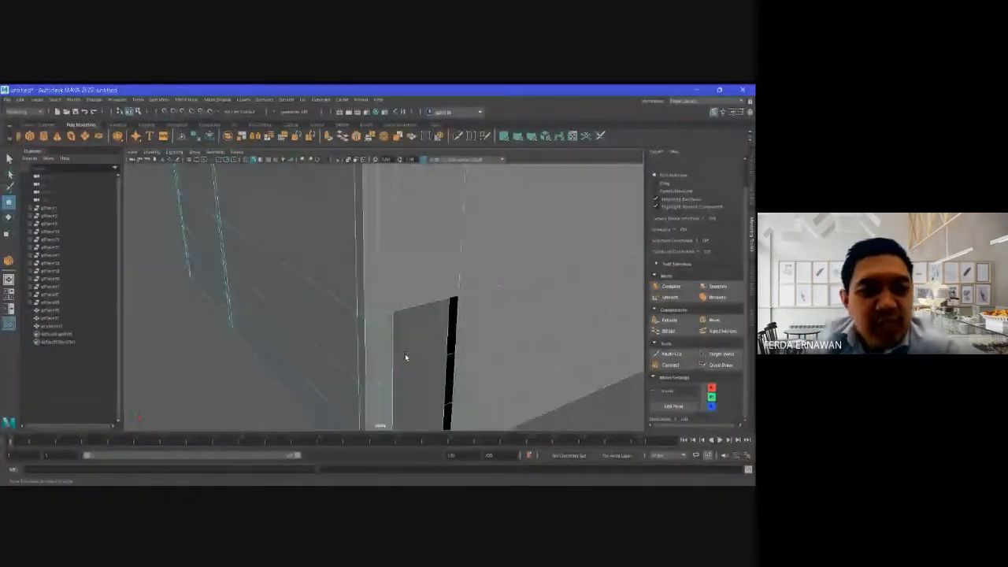
{"action": "scroll", "coordinate": [406, 357], "scroll_direction": "down", "scroll_amount": 5}
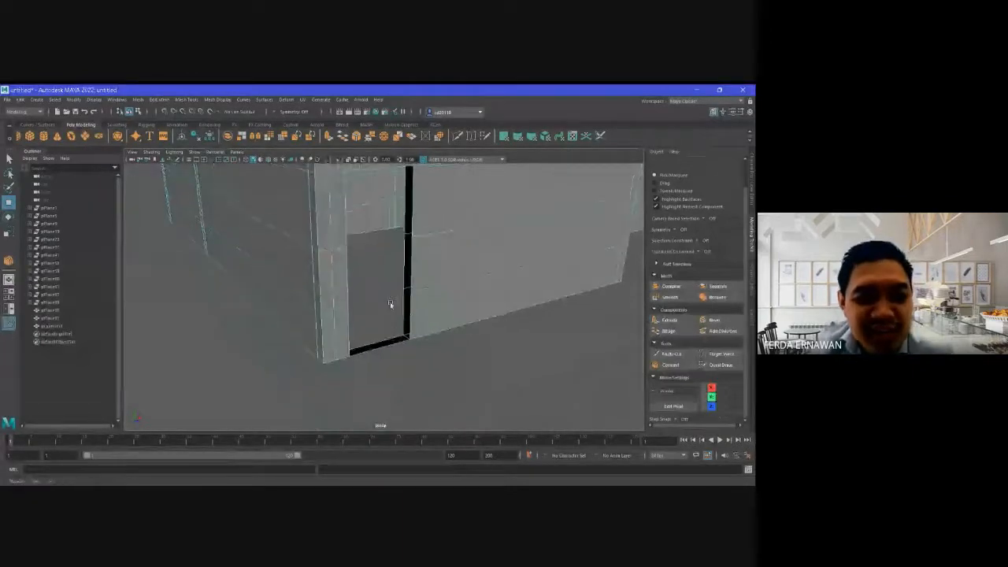
{"action": "scroll", "coordinate": [389, 303], "scroll_direction": "up", "scroll_amount": 3}
{"action": "left_click", "coordinate": [426, 298]}
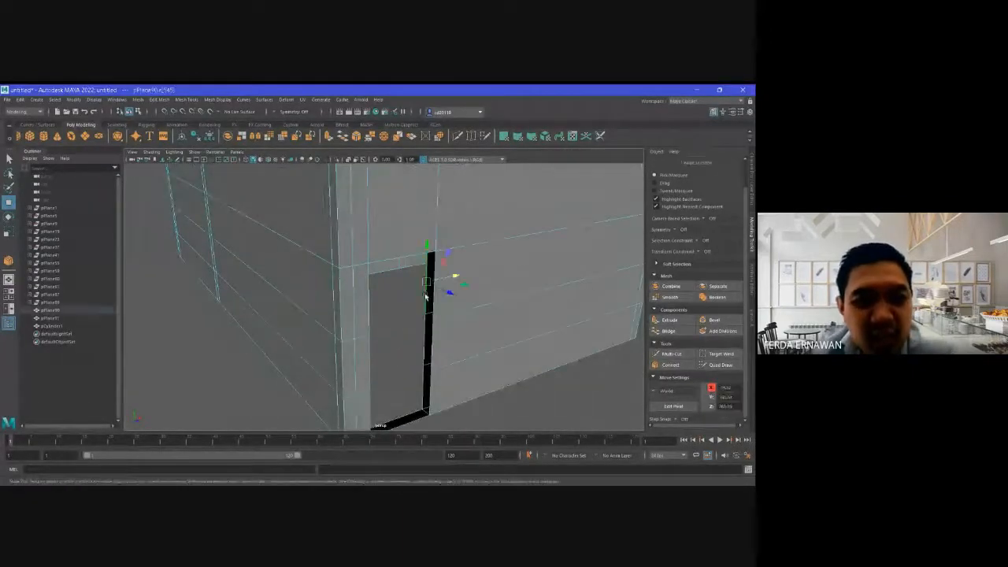
{"action": "left_click", "coordinate": [425, 388], "text": "shift"}
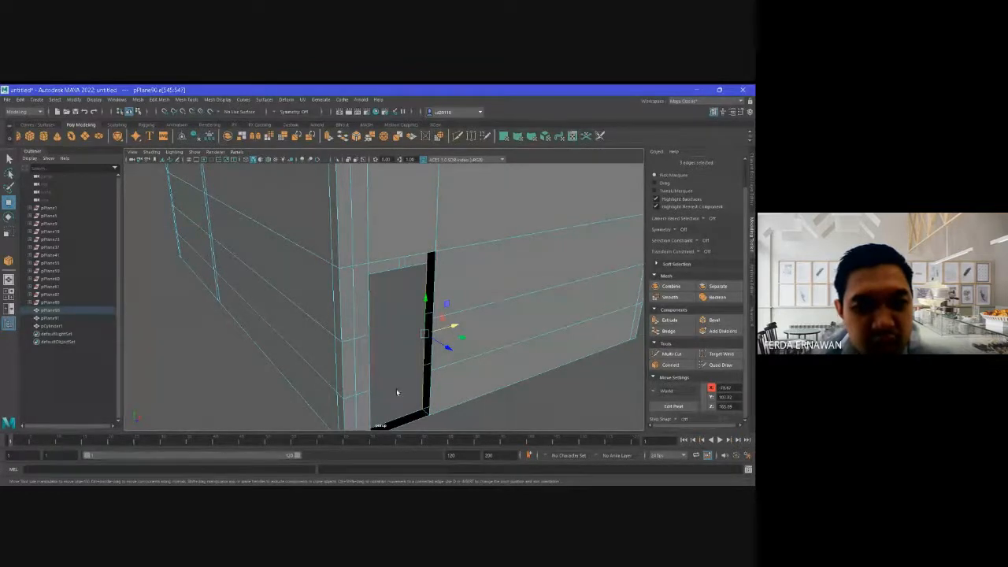
{"action": "mouse_move", "coordinate": [396, 391]}
{"action": "left_mouse_down", "text": "alt"}
{"action": "mouse_move", "coordinate": [400, 367]}
{"action": "mouse_move", "coordinate": [407, 377]}
{"action": "left_mouse_up", "text": "alt"}
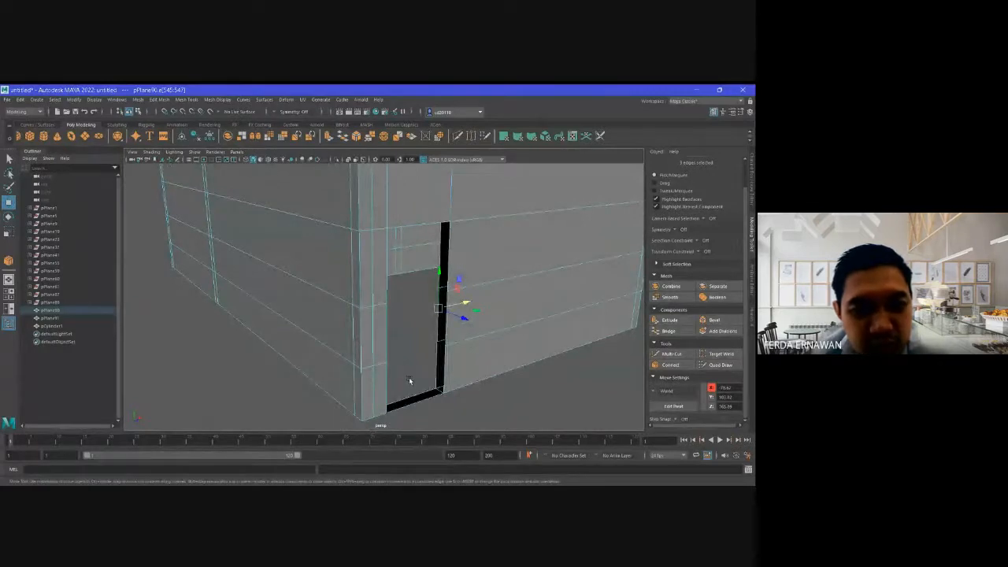
Select the face running across the threshold at the base of the door opening and delete it.
{"action": "left_click", "coordinate": [419, 398]}
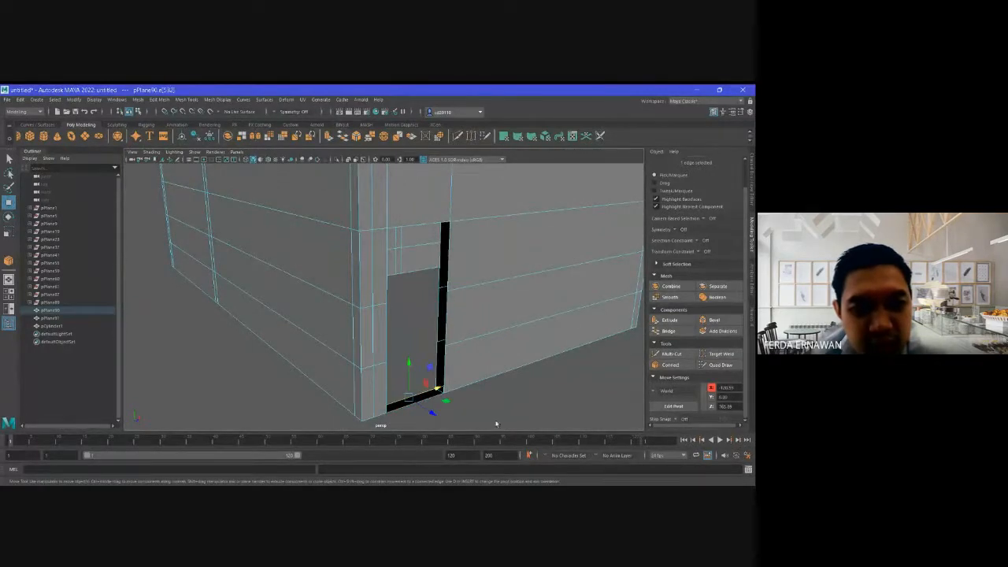
{"action": "right_click_drag", "start_coordinate": [493, 415], "coordinate": [491, 305]}
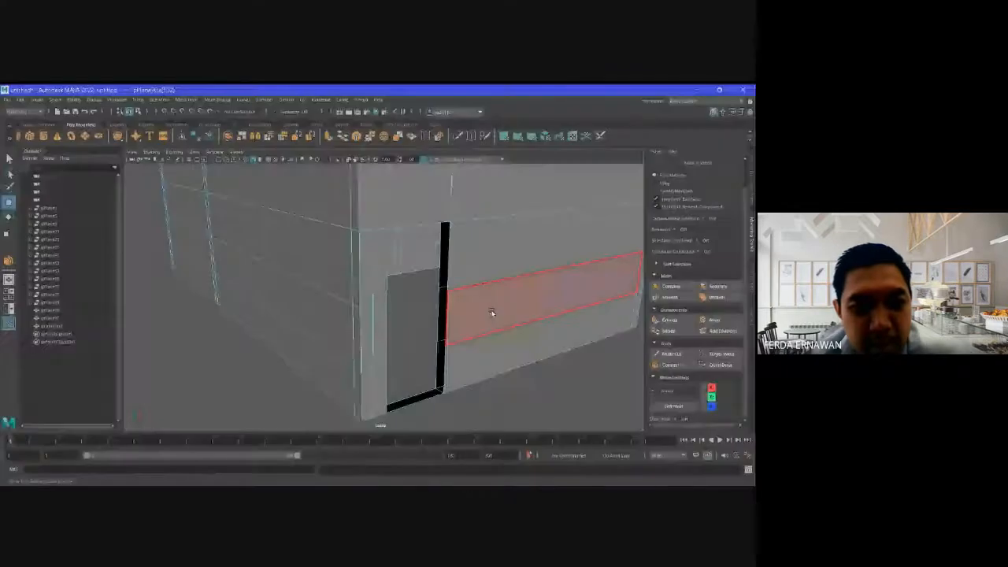
{"action": "left_click", "coordinate": [424, 396]}
{"action": "key", "text": "Delete"}
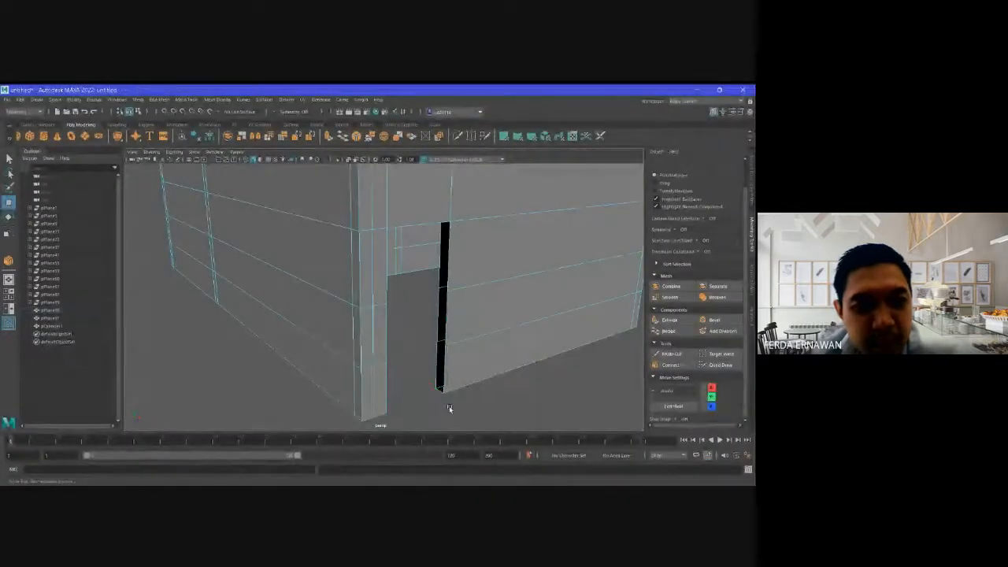
Select the vertices along the open side of the door opening, try to bridge them, and clear the vertex selection.
{"action": "right_click_drag", "start_coordinate": [413, 398], "coordinate": [389, 288]}
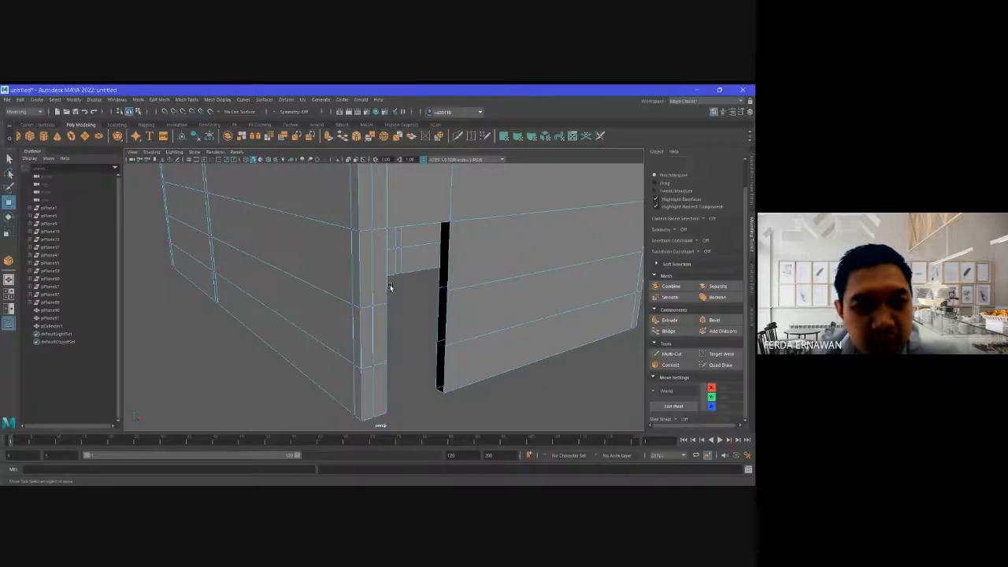
{"action": "left_click_drag", "start_coordinate": [389, 287], "coordinate": [407, 356], "text": "alt"}
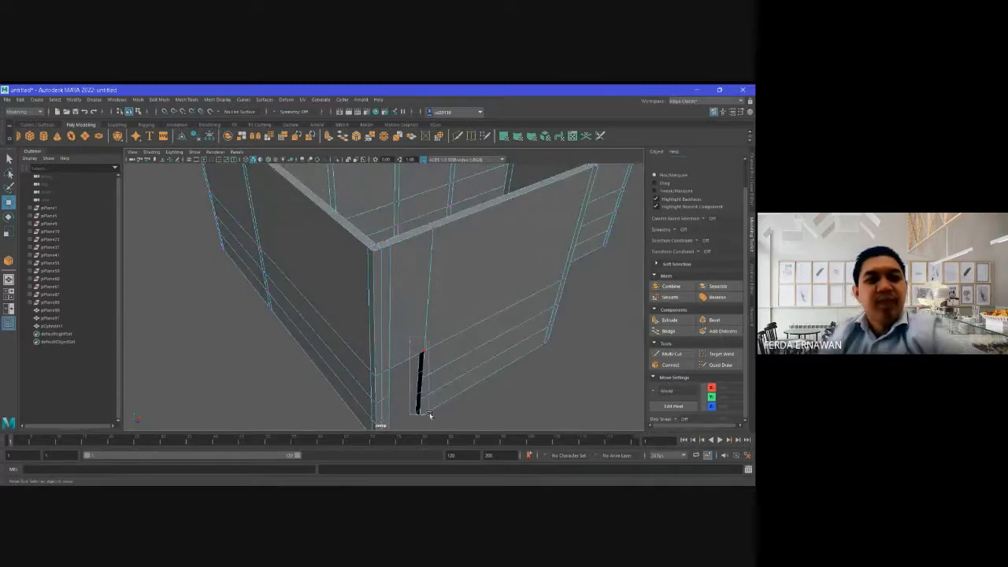
{"action": "left_click_drag", "start_coordinate": [428, 421], "coordinate": [431, 421]}
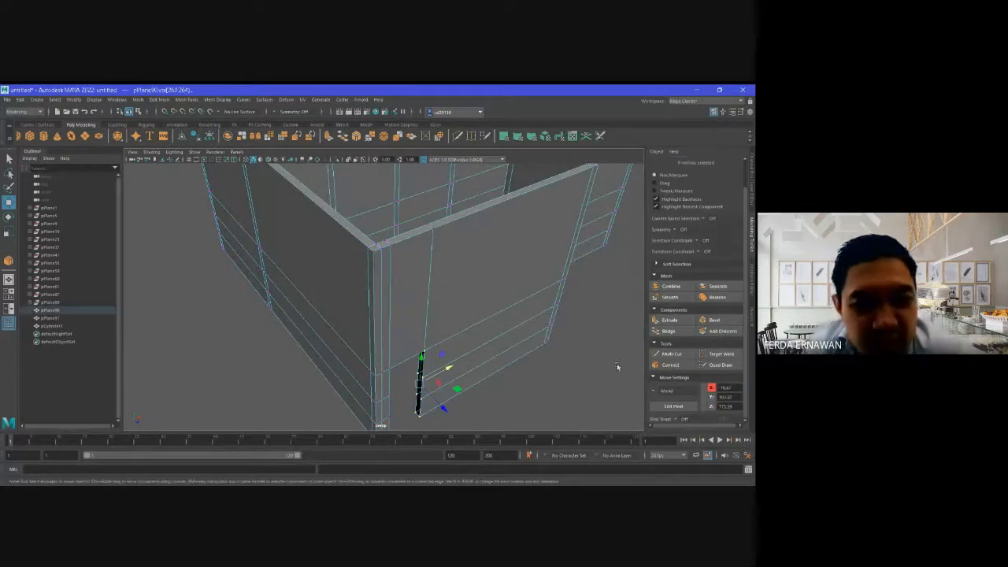
{"action": "left_click", "coordinate": [661, 337]}
{"action": "left_click", "coordinate": [526, 407]}
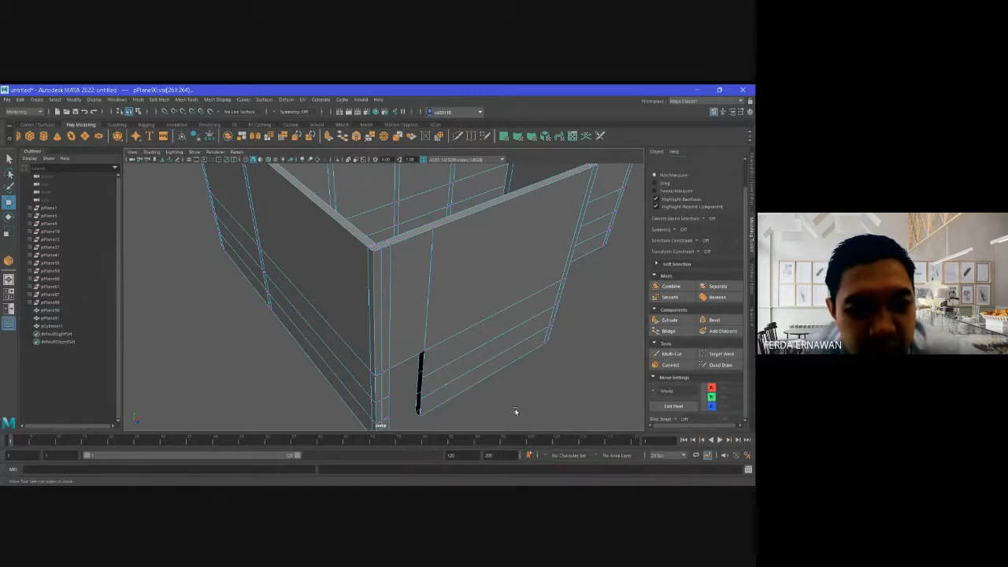
{"action": "left_click_drag", "start_coordinate": [409, 346], "coordinate": [429, 421]}
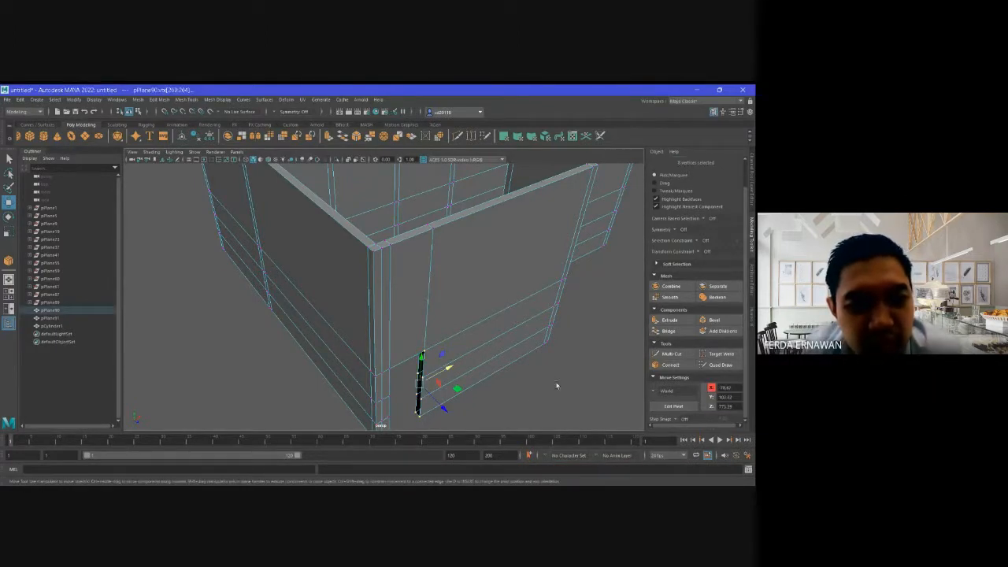
{"action": "scroll", "coordinate": [500, 398], "scroll_direction": "up", "scroll_amount": 2}
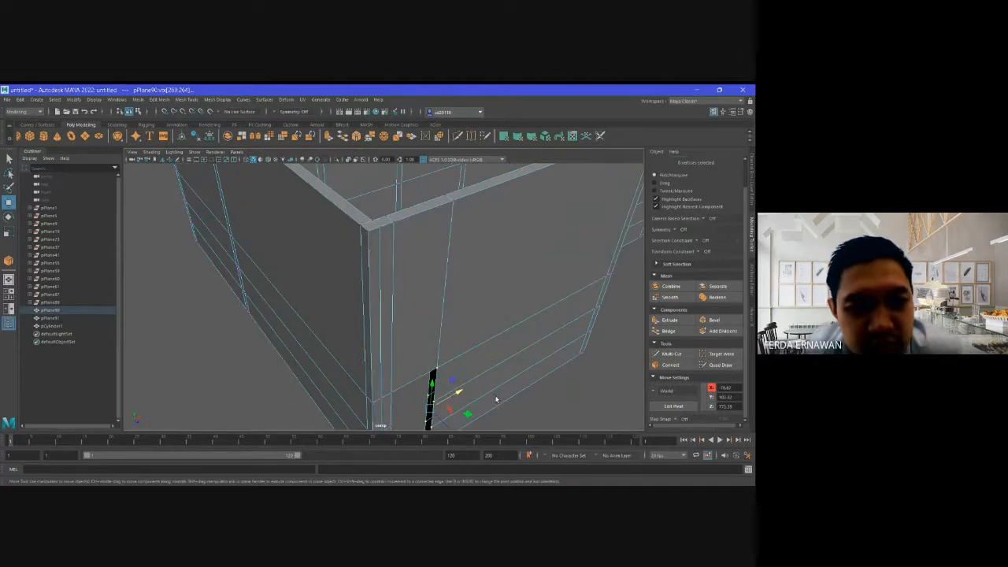
{"action": "scroll", "coordinate": [512, 400], "scroll_direction": "up", "scroll_amount": 3}
{"action": "middle_click_drag", "start_coordinate": [536, 399], "coordinate": [504, 331], "text": "alt"}
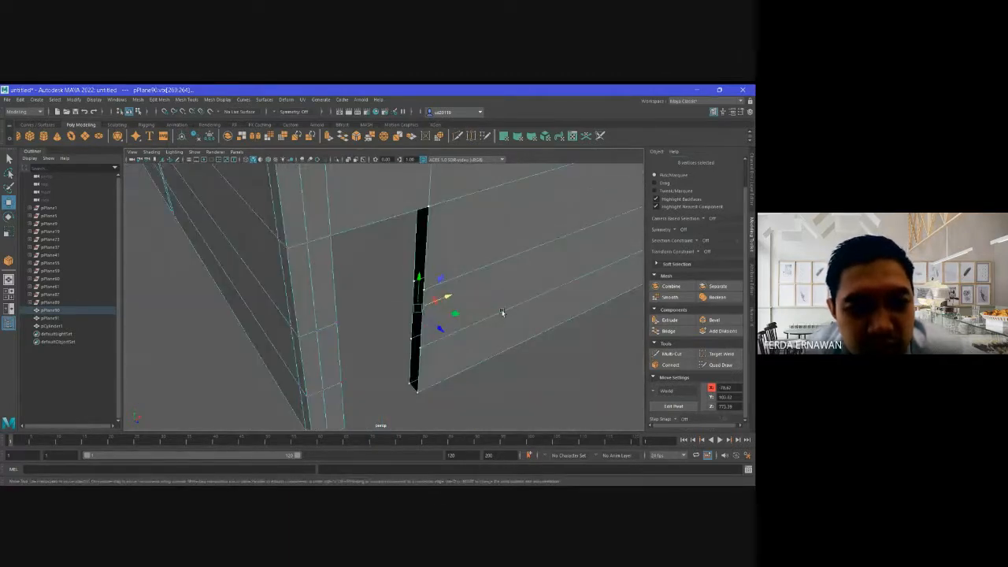
{"action": "left_click", "coordinate": [514, 383]}
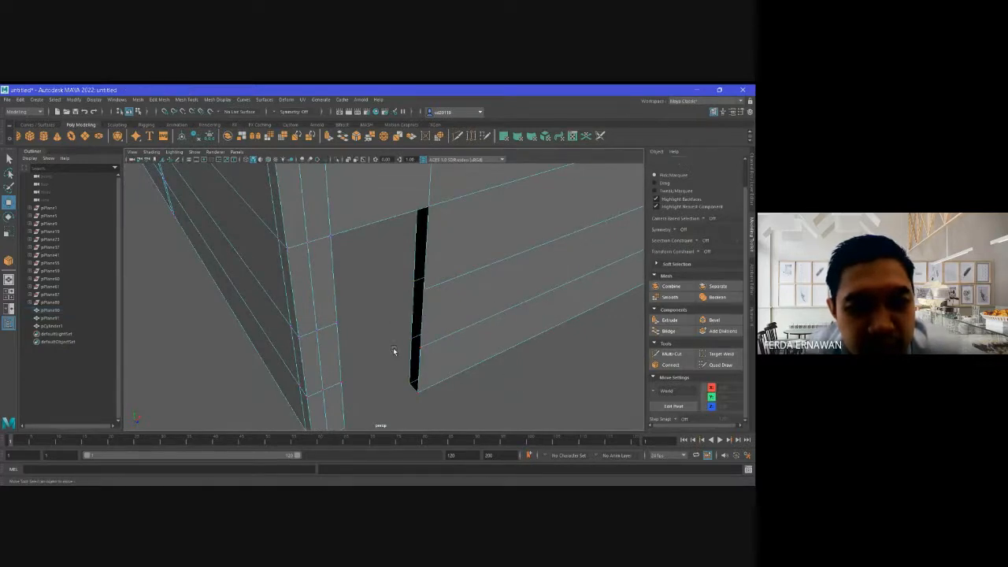
Select the inner and outer border edges around the door opening and bridge them to close the exposed wall thickness.
{"action": "right_click_drag", "start_coordinate": [472, 288], "coordinate": [473, 266]}
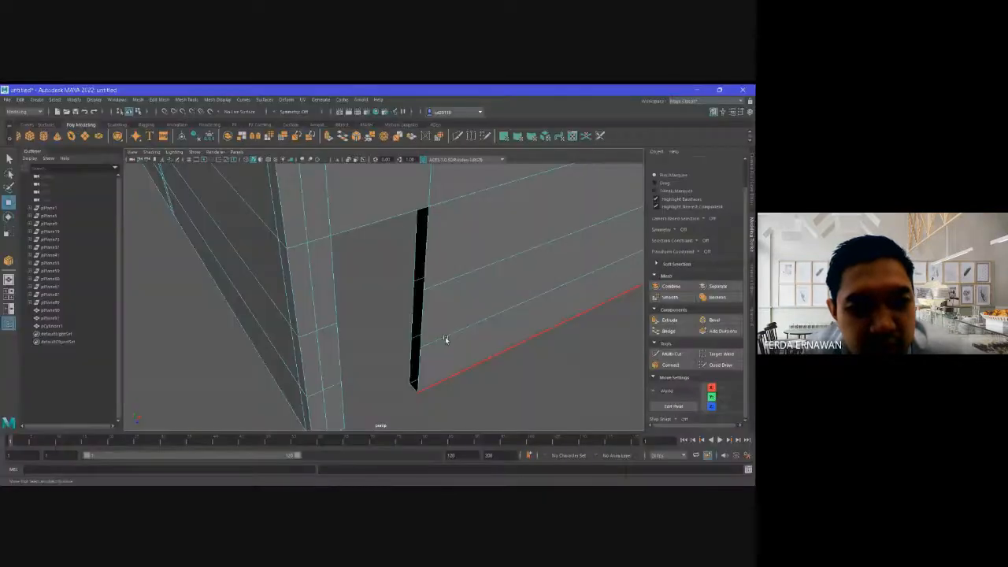
{"action": "left_click", "coordinate": [405, 193]}
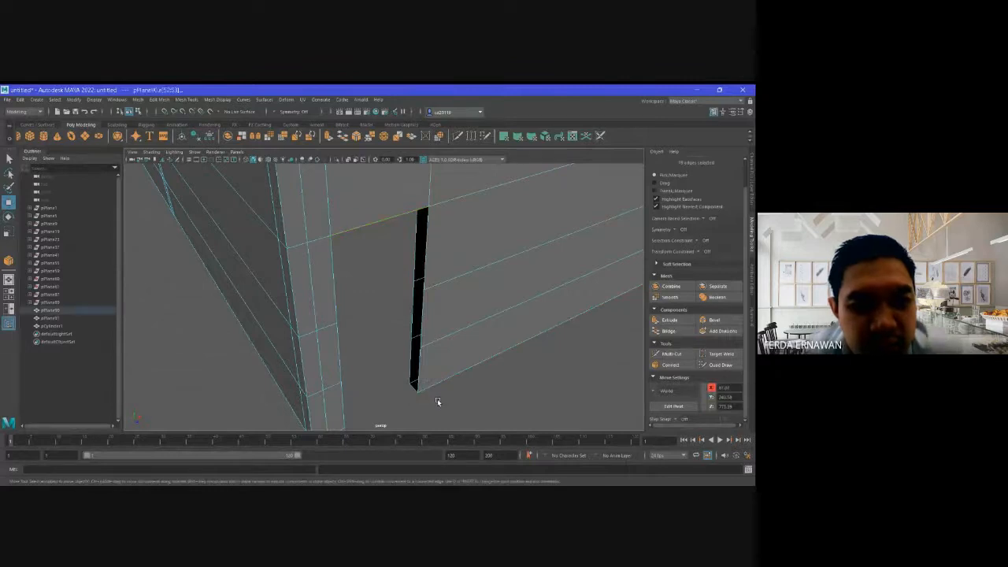
{"action": "left_click", "coordinate": [438, 400]}
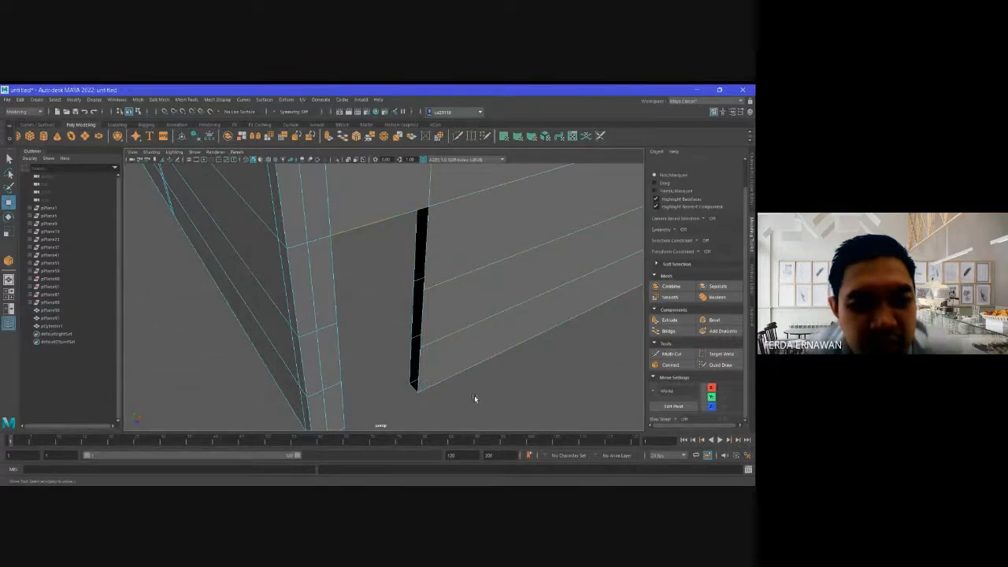
{"action": "left_click", "coordinate": [413, 381]}
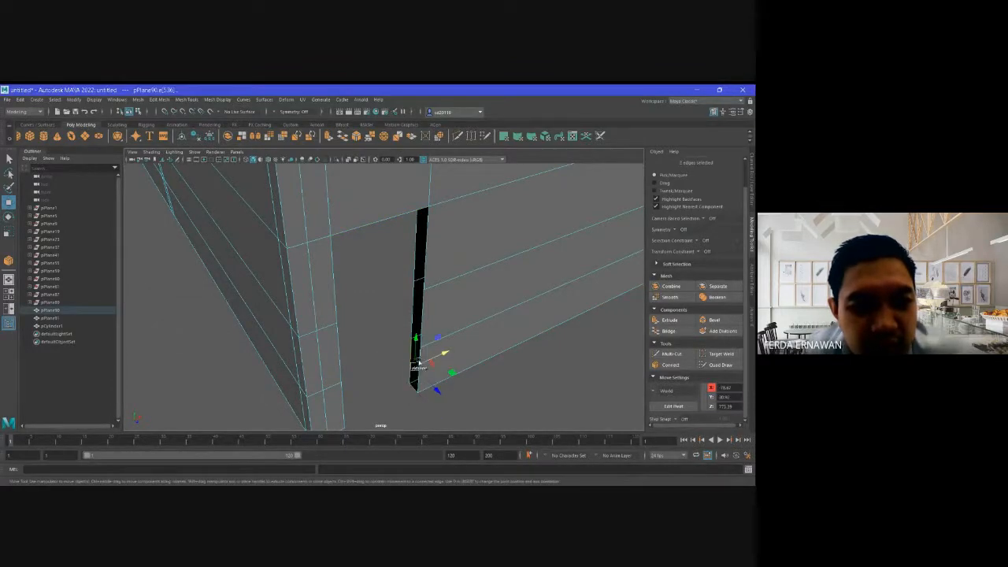
{"action": "left_click", "coordinate": [420, 324], "text": "shift"}
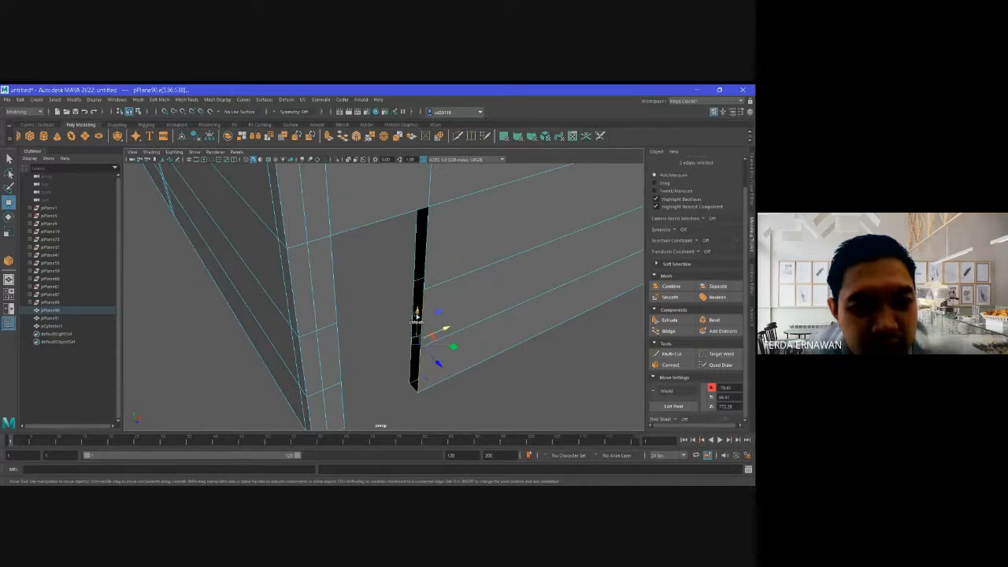
{"action": "left_click", "coordinate": [414, 386], "text": "shift"}
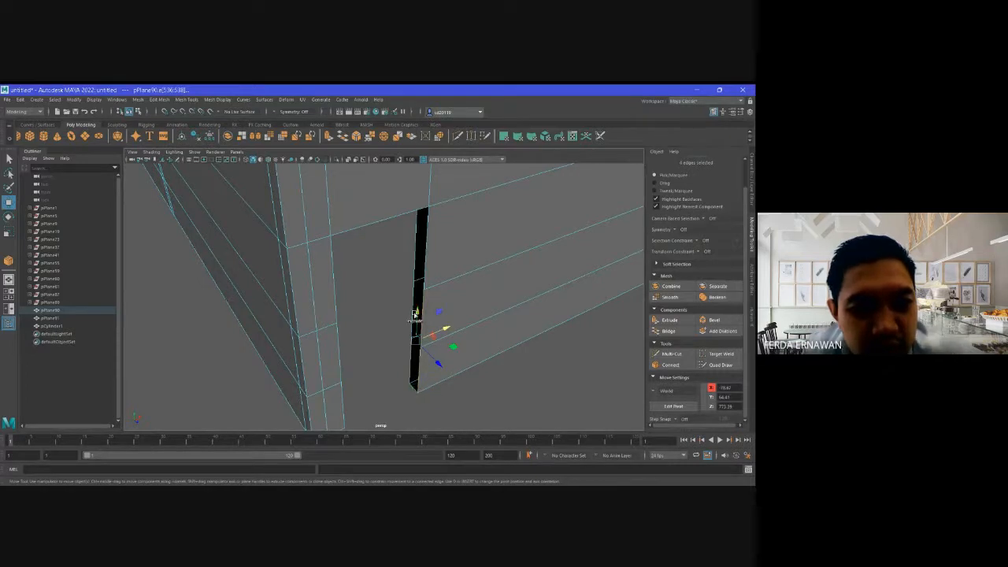
{"action": "left_click", "coordinate": [413, 308], "text": "shift"}
{"action": "double_click", "coordinate": [412, 273], "text": "shift"}
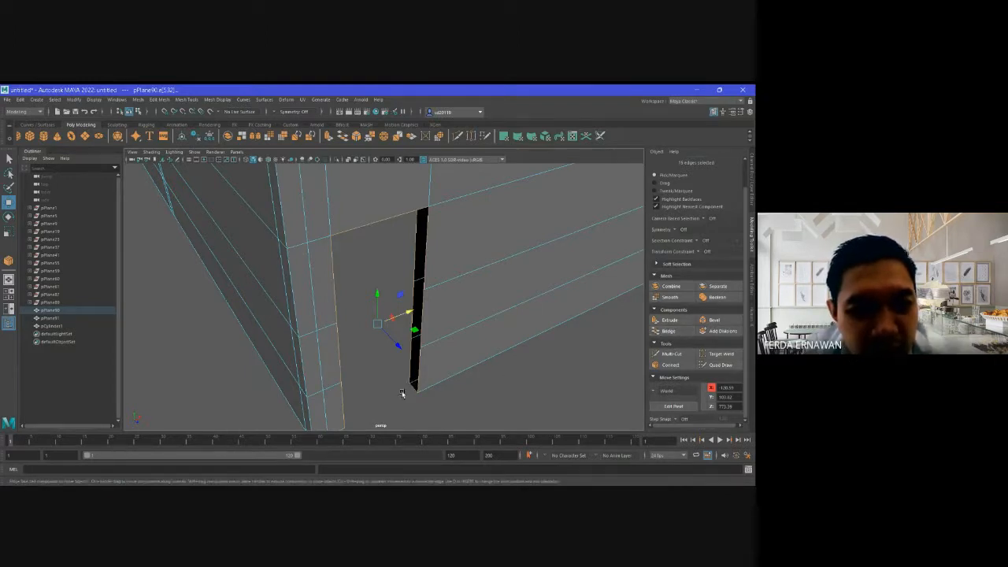
{"action": "left_click_drag", "start_coordinate": [391, 385], "coordinate": [192, 388], "text": "alt"}
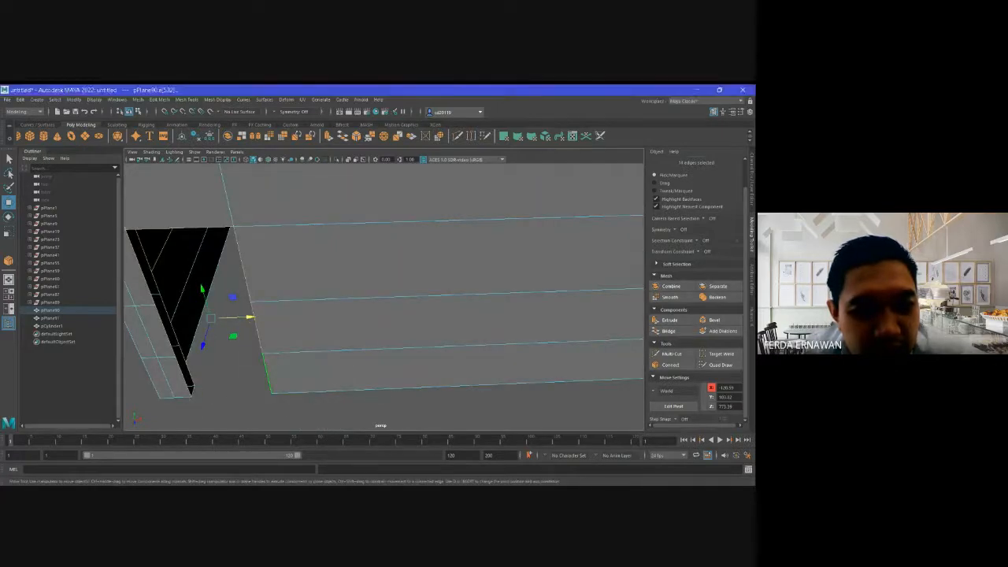
{"action": "left_click", "coordinate": [669, 330]}
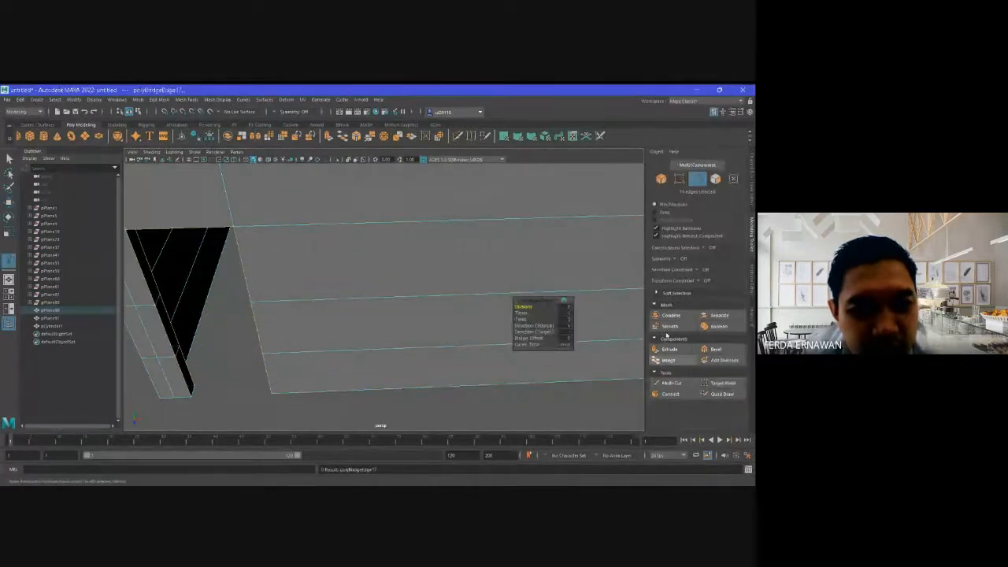
Return the wall mesh to object mode, clear the selection, and review the building with its door opening from several angles.
{"action": "left_click_drag", "start_coordinate": [247, 375], "coordinate": [272, 367], "text": "alt"}
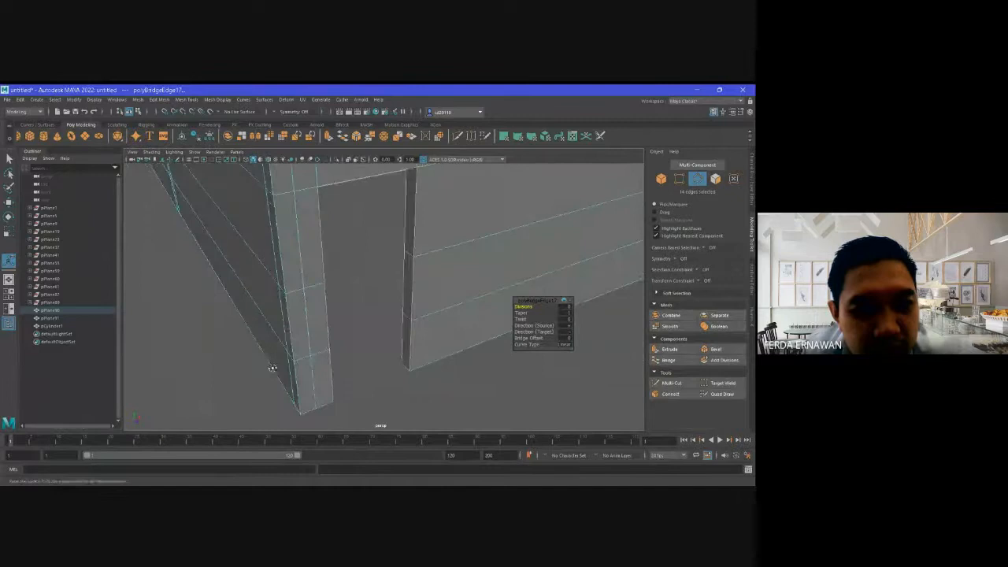
{"action": "right_click", "coordinate": [366, 344]}
{"action": "right_click_drag", "start_coordinate": [380, 325], "coordinate": [410, 273]}
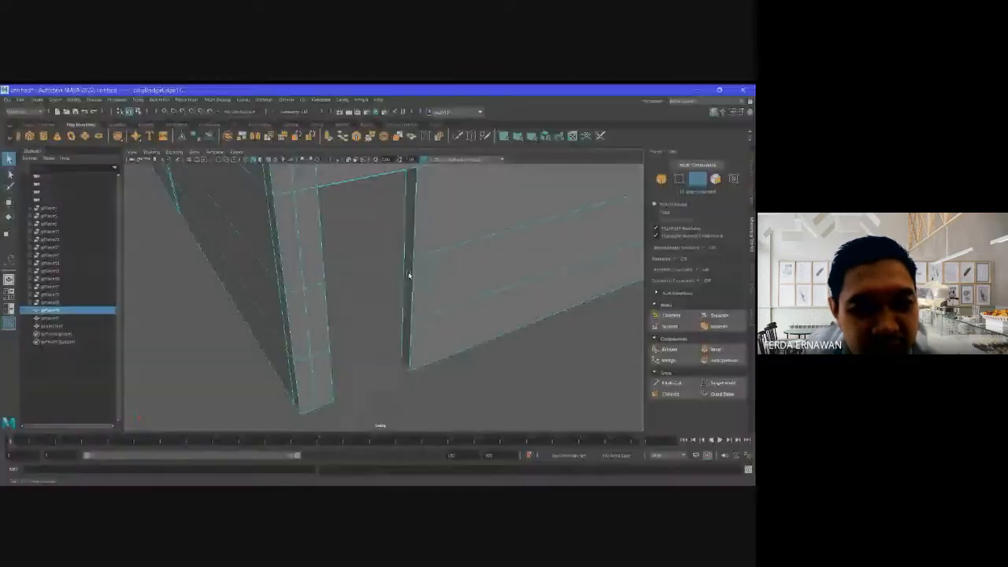
{"action": "left_click", "coordinate": [378, 291]}
{"action": "left_click_drag", "start_coordinate": [377, 291], "coordinate": [357, 309], "text": "alt"}
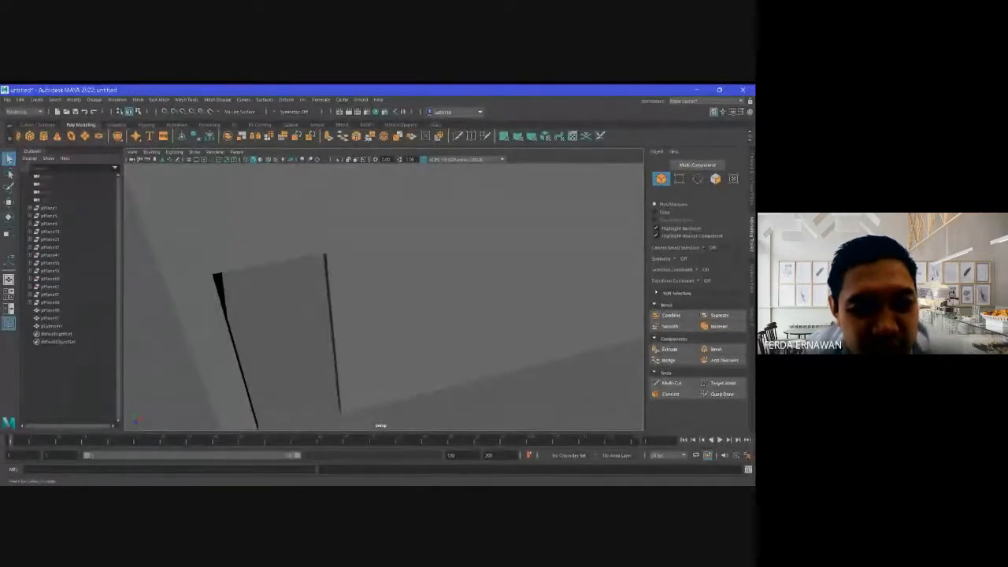
{"action": "scroll", "coordinate": [439, 408], "scroll_direction": "down", "scroll_amount": 10}
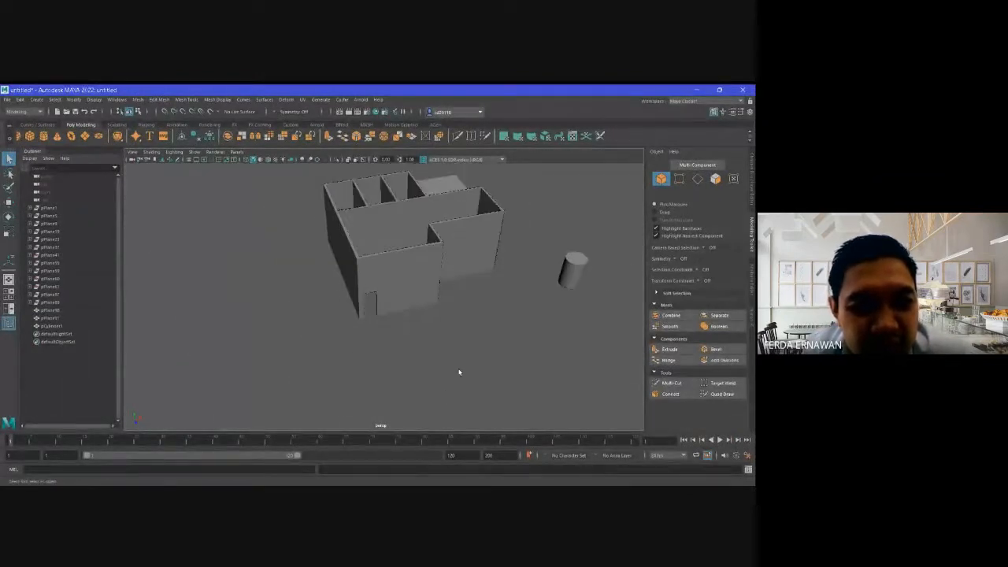
{"action": "left_click_drag", "start_coordinate": [470, 350], "coordinate": [465, 336], "text": "alt"}
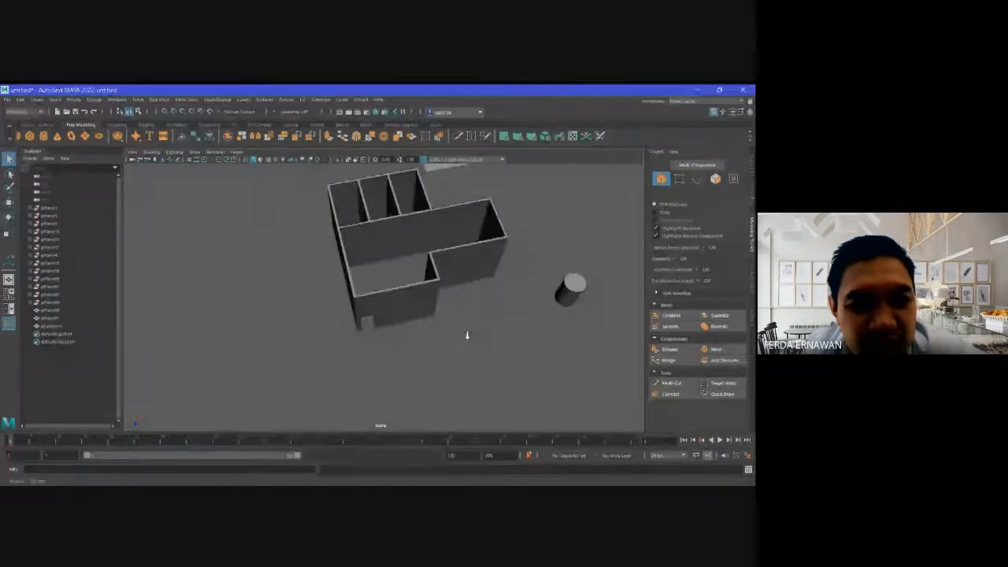
{"action": "scroll", "coordinate": [477, 405], "scroll_direction": "up", "scroll_amount": 3}
{"action": "left_click_drag", "start_coordinate": [477, 405], "coordinate": [494, 364], "text": "alt"}
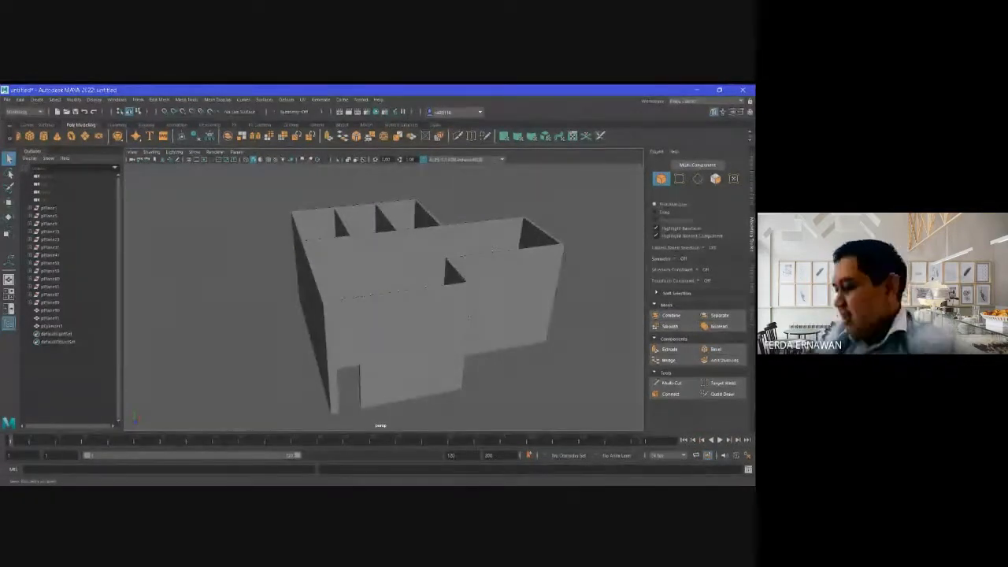
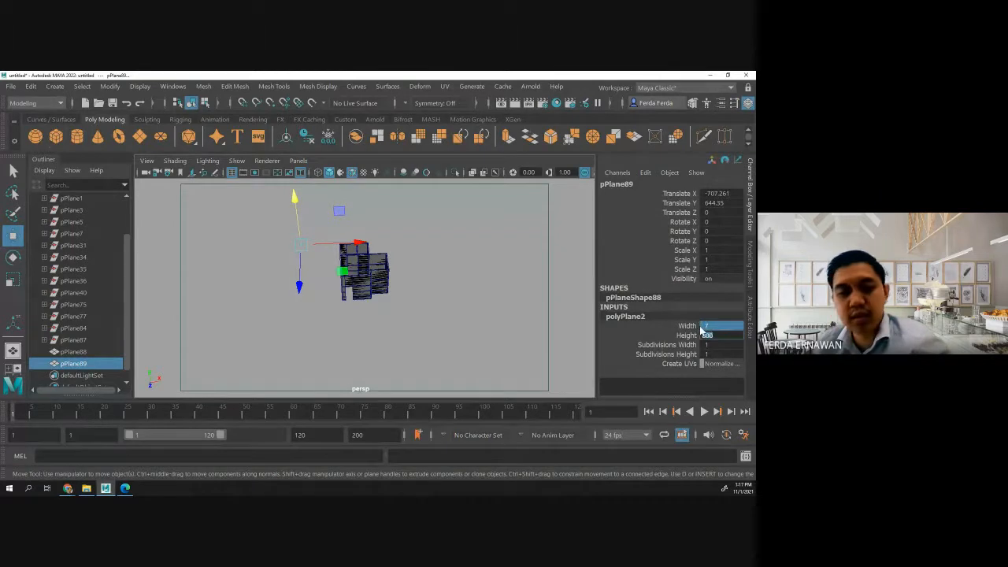
Apply the same new size to the width and height of the separate plane beside the building, and deselect it.
{"action": "key", "text": "Return"}
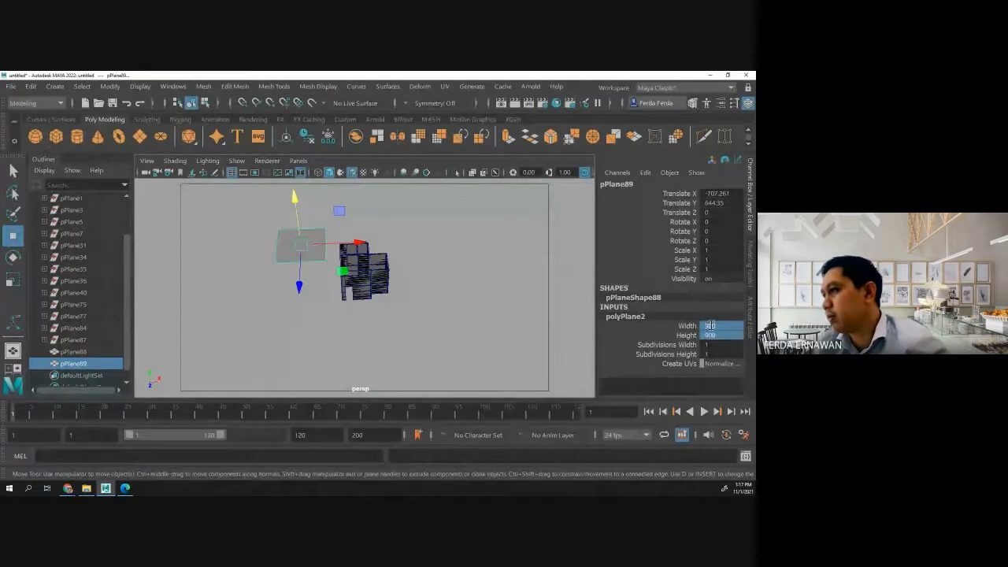
{"action": "left_click", "coordinate": [710, 326]}
{"action": "left_click", "coordinate": [461, 322]}
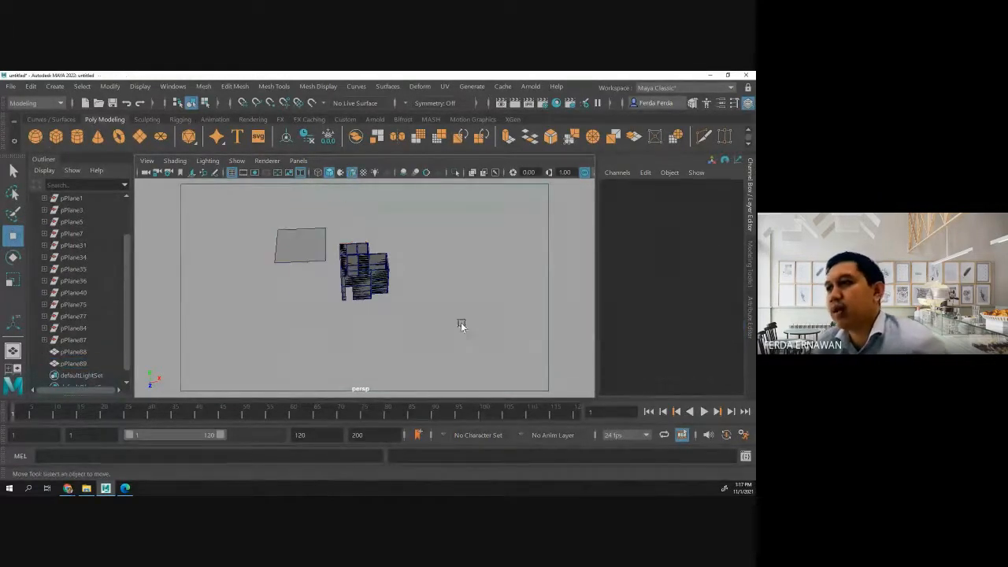
Select the separate plane beside the building and set its height to 1200.
{"action": "left_click", "coordinate": [297, 251]}
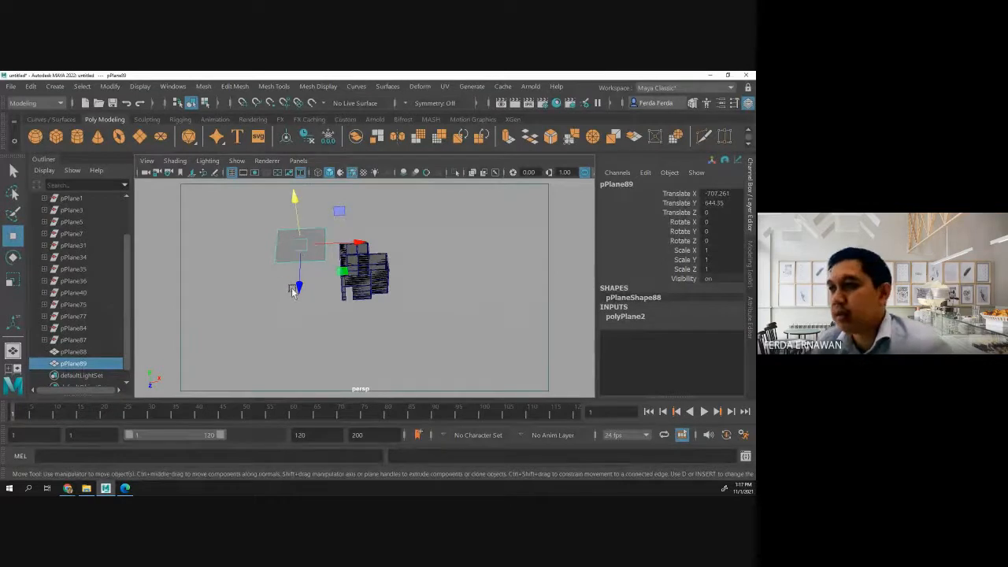
{"action": "left_click_drag", "start_coordinate": [286, 304], "coordinate": [286, 310], "text": "alt"}
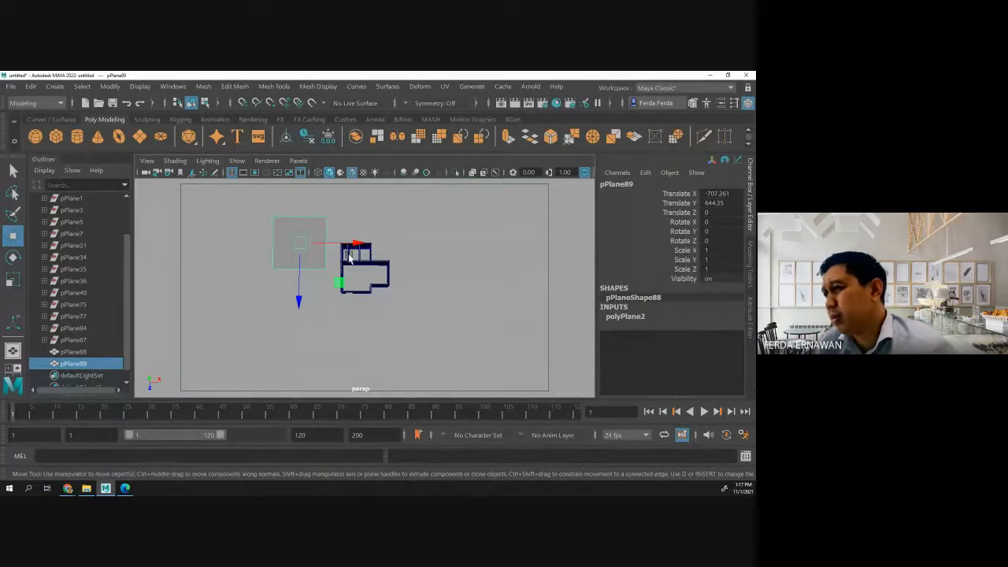
{"action": "left_click", "coordinate": [627, 316]}
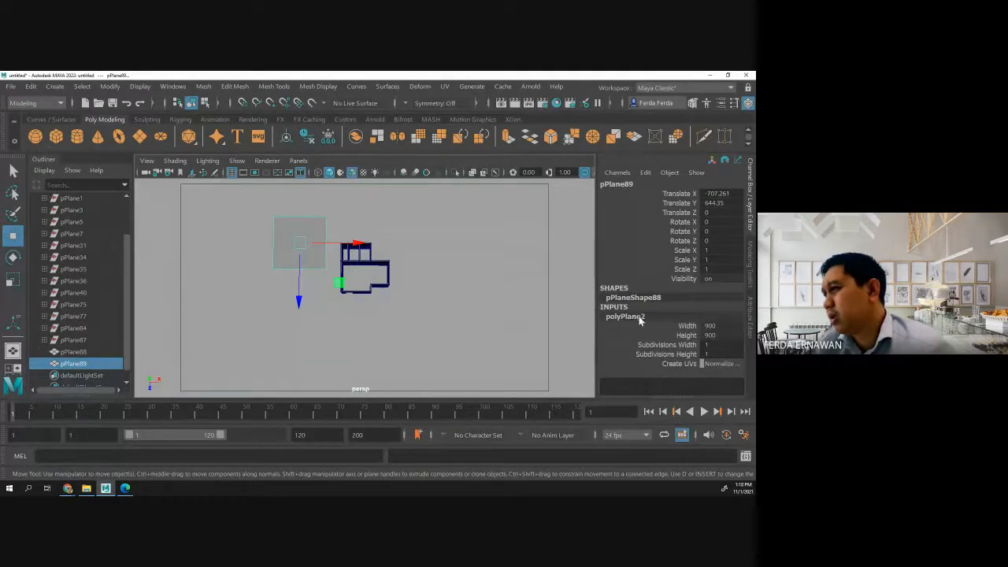
{"action": "double_click", "coordinate": [712, 334]}
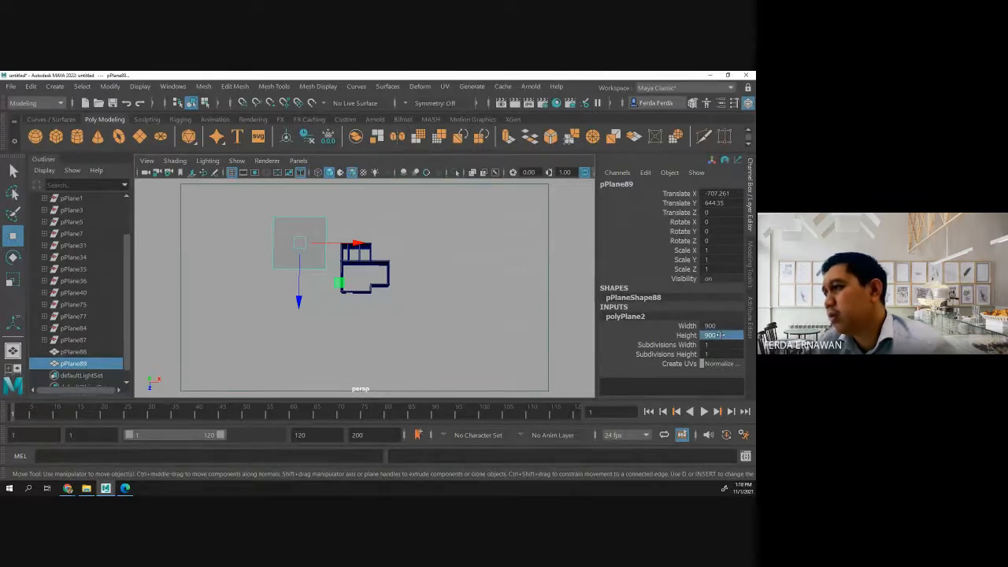
{"action": "type", "text": "70"}
{"action": "key", "text": "Return"}
{"action": "double_click", "coordinate": [719, 334]}
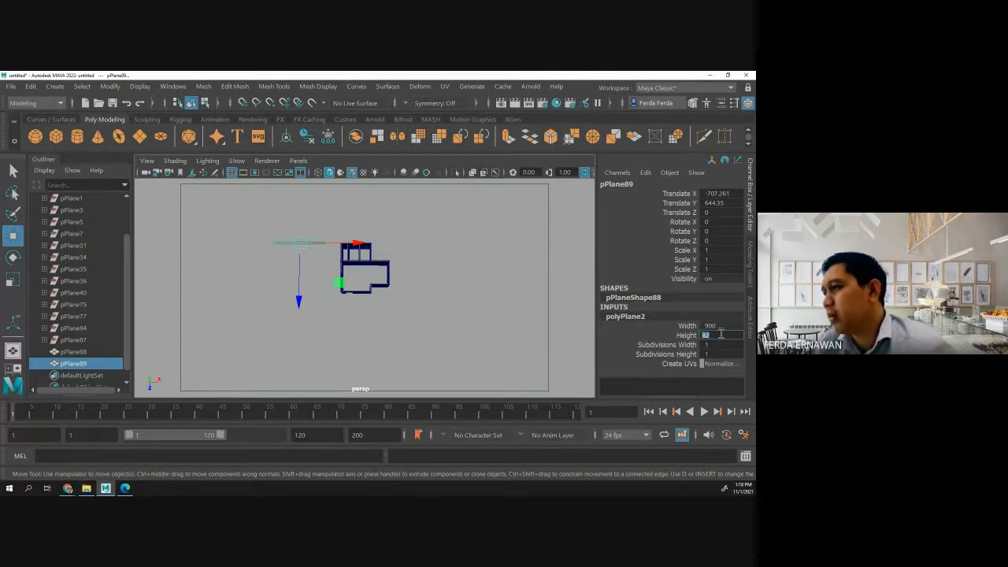
{"action": "type", "text": "1"}
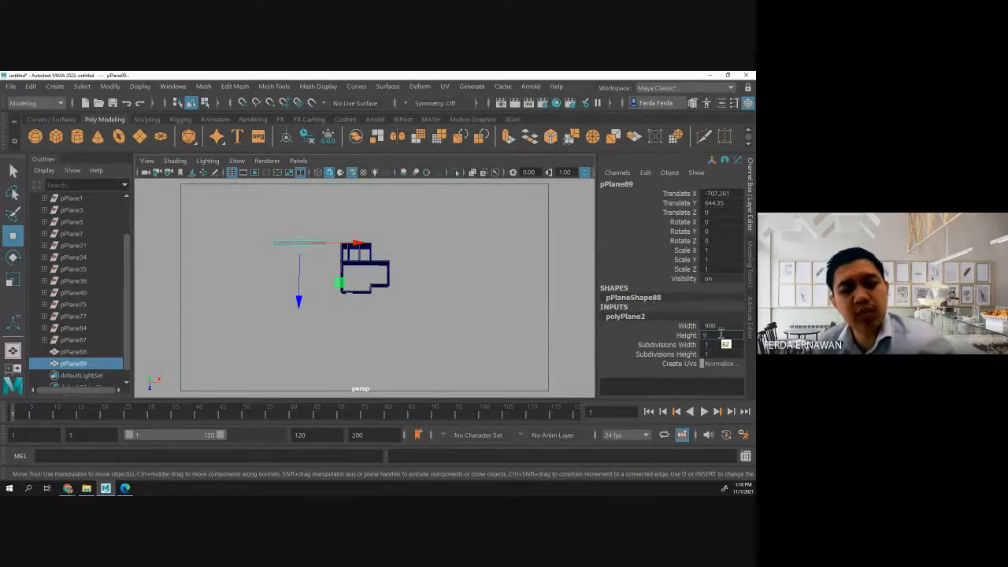
{"action": "type", "text": "200"}
{"action": "key", "text": "Return"}
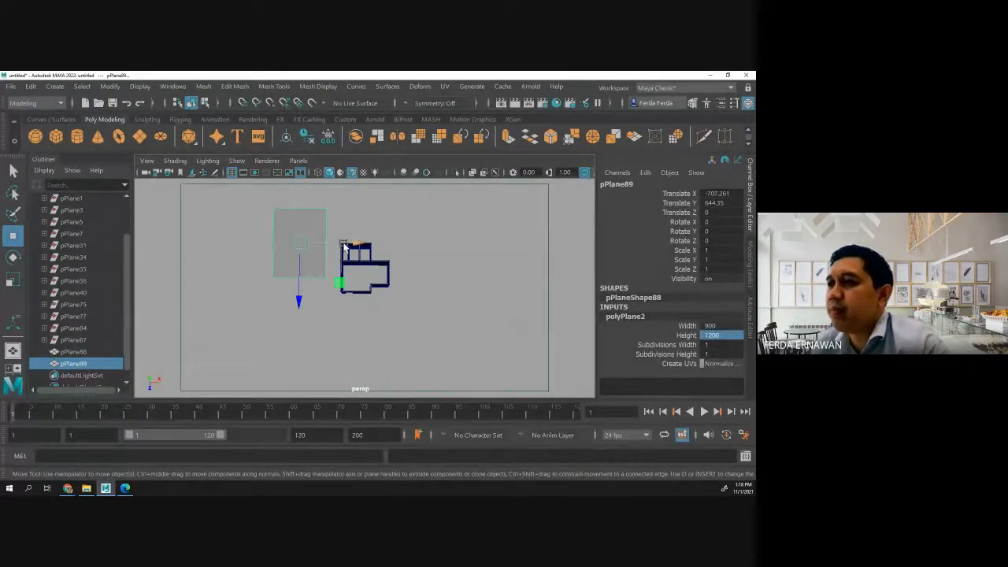
Move the plane over the building to about X 290, Z 439, and set its width to 800.
{"action": "left_click_drag", "start_coordinate": [343, 246], "coordinate": [395, 248]}
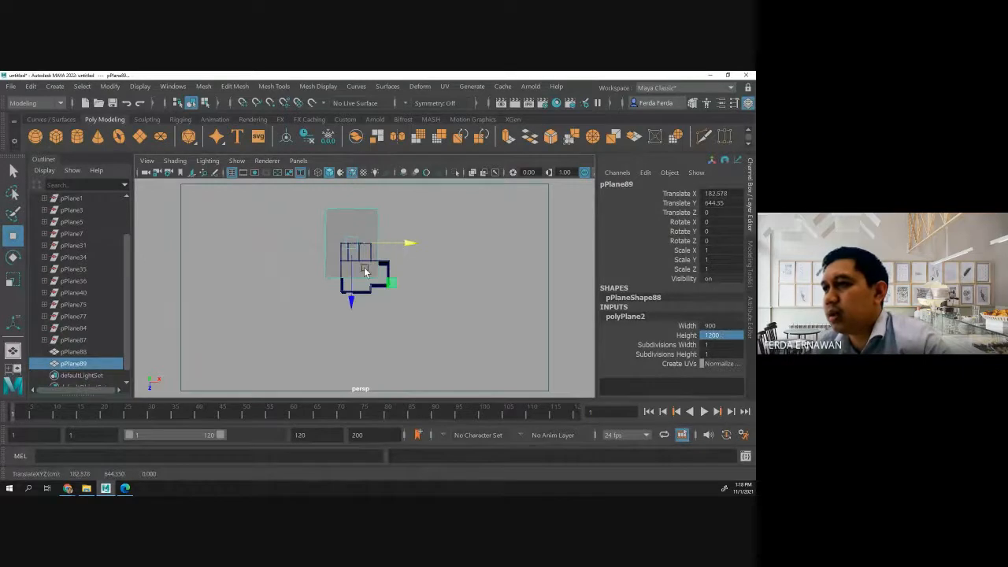
{"action": "left_click_drag", "start_coordinate": [353, 299], "coordinate": [358, 321]}
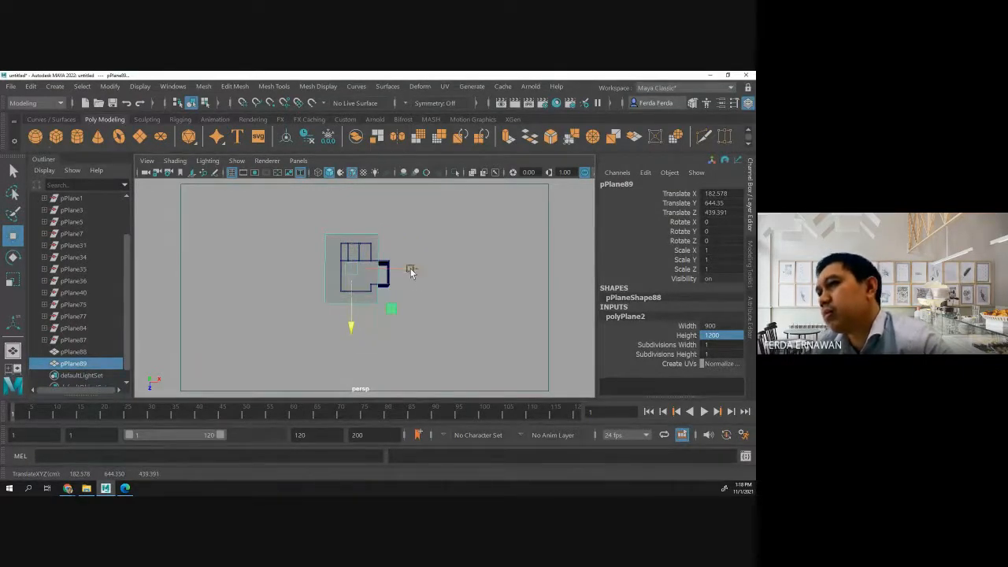
{"action": "left_click_drag", "start_coordinate": [410, 270], "coordinate": [412, 272]}
{"action": "left_click", "coordinate": [723, 325]}
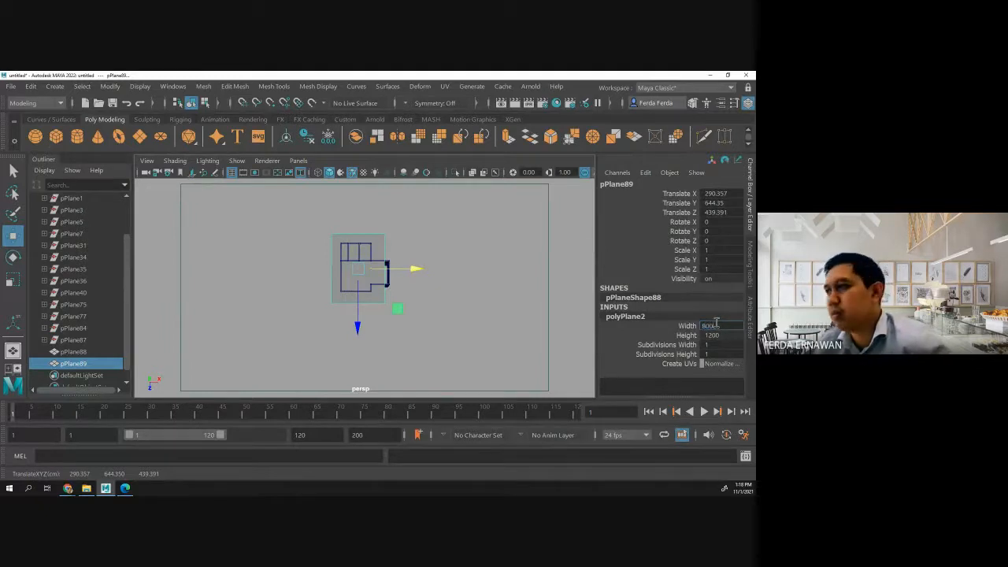
{"action": "key", "text": "Return"}
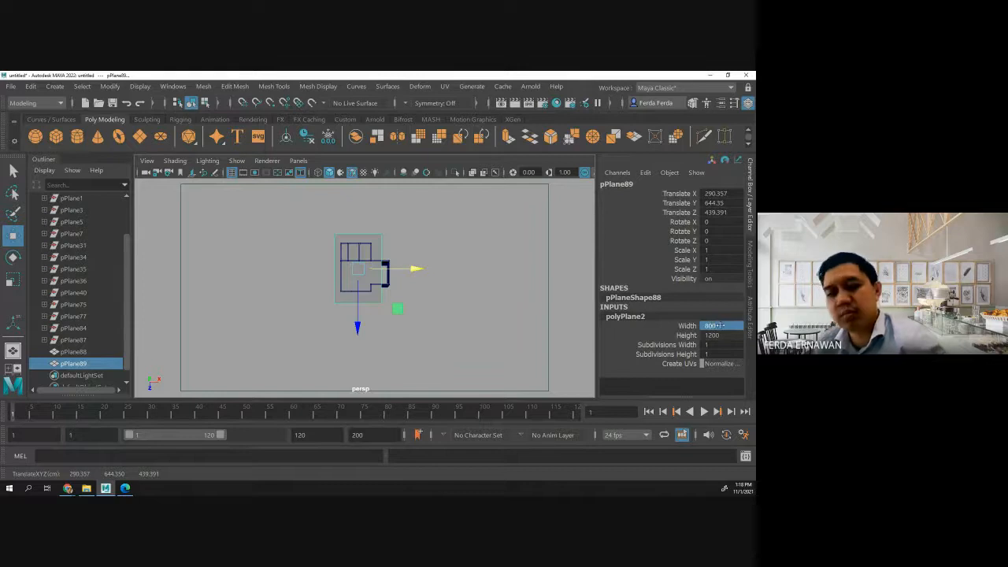
Hide the perspective view's resolution gate and return the display to smooth shading with default lighting, with the plane deselected.
{"action": "key", "text": "7"}
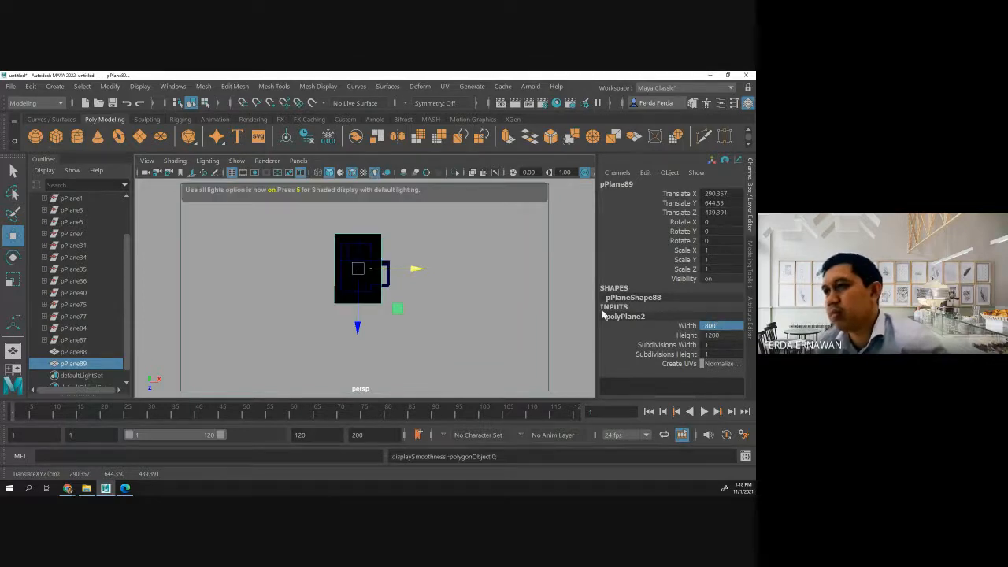
{"action": "left_click", "coordinate": [433, 299]}
{"action": "key", "text": "ctrl+z"}
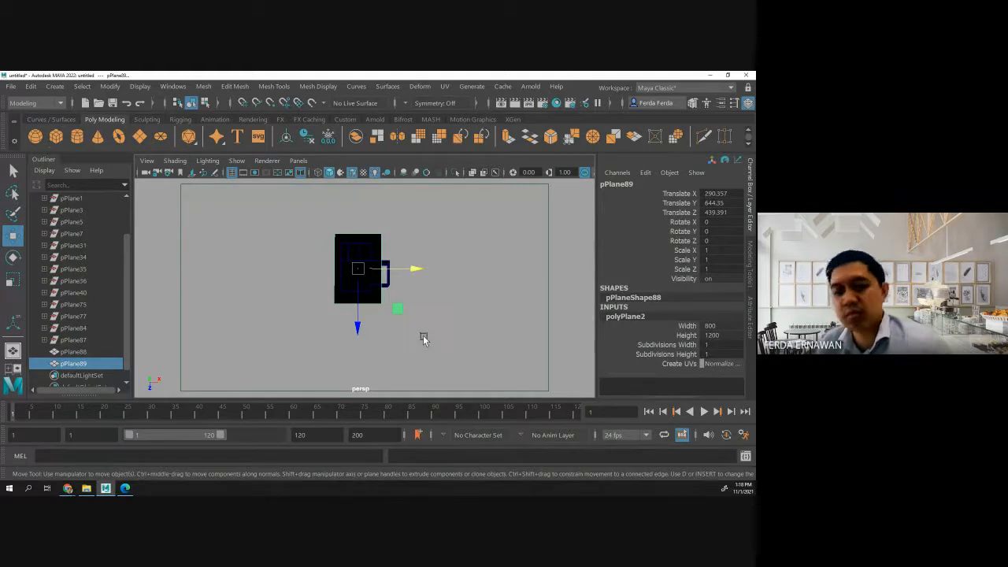
{"action": "left_click_drag", "start_coordinate": [421, 340], "coordinate": [421, 310], "text": "alt"}
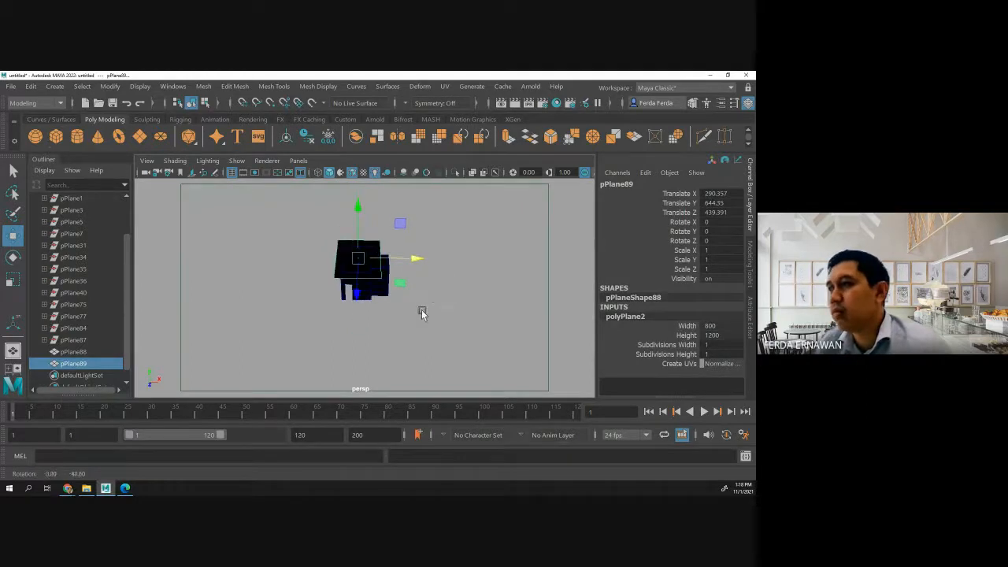
{"action": "left_click", "coordinate": [302, 173]}
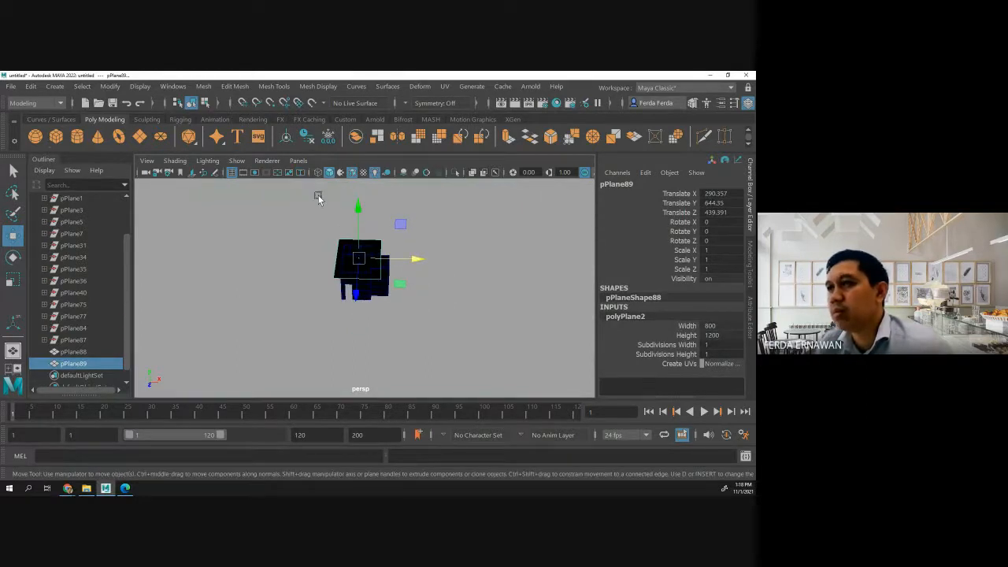
{"action": "left_click", "coordinate": [317, 172]}
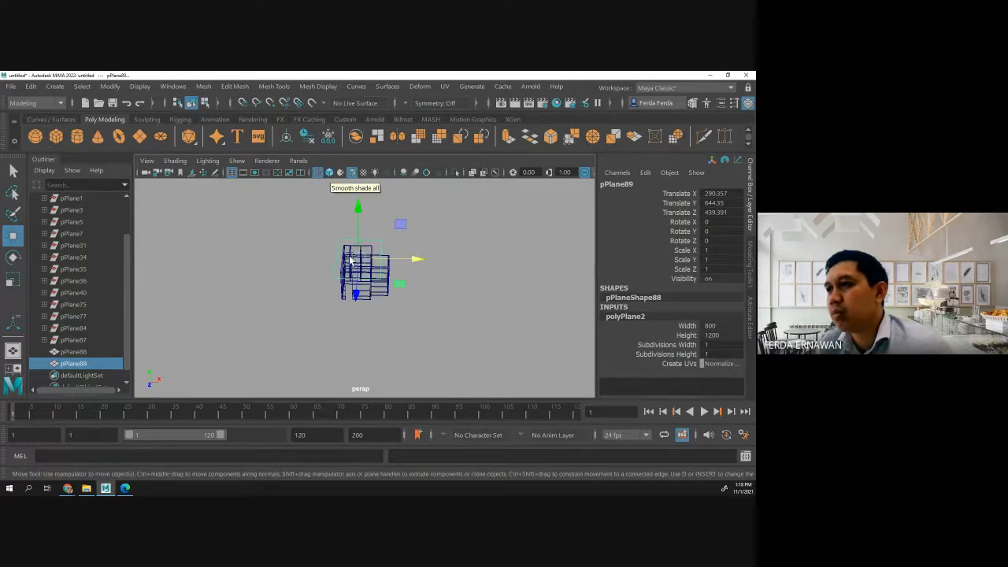
{"action": "left_click", "coordinate": [329, 173]}
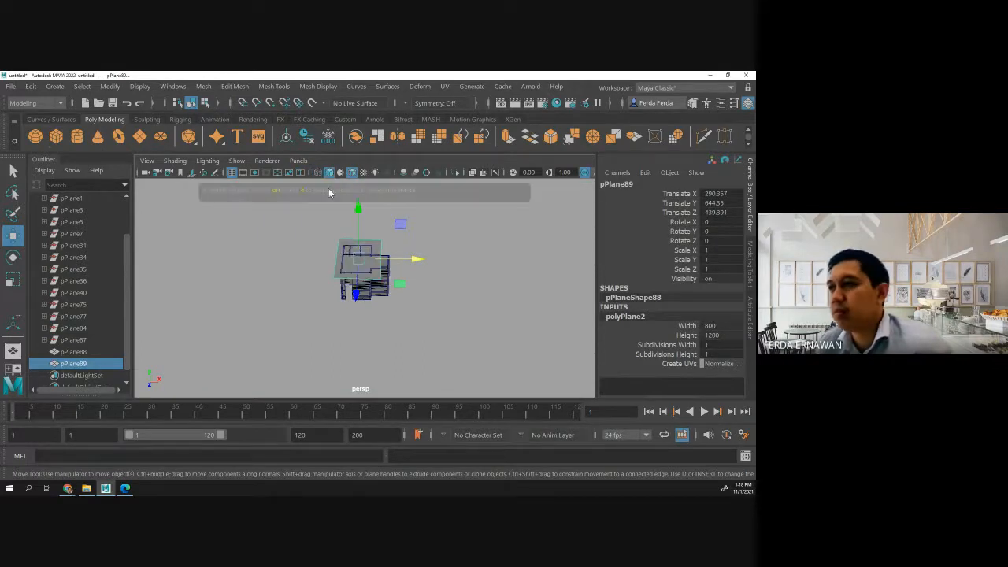
{"action": "left_click", "coordinate": [445, 303]}
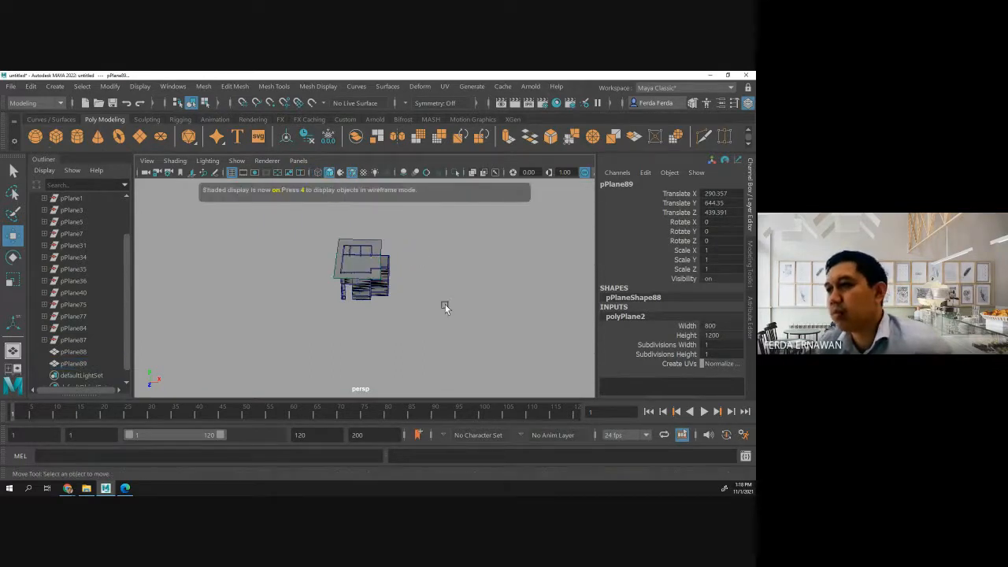
Raise the plane to about Y 890, and in the top view move it beside the main building block to about X 969.
{"action": "left_click", "coordinate": [337, 273]}
{"action": "mouse_move", "coordinate": [359, 226]}
{"action": "left_mouse_down"}
{"action": "mouse_move", "coordinate": [359, 198]}
{"action": "mouse_move", "coordinate": [359, 210]}
{"action": "left_mouse_up"}
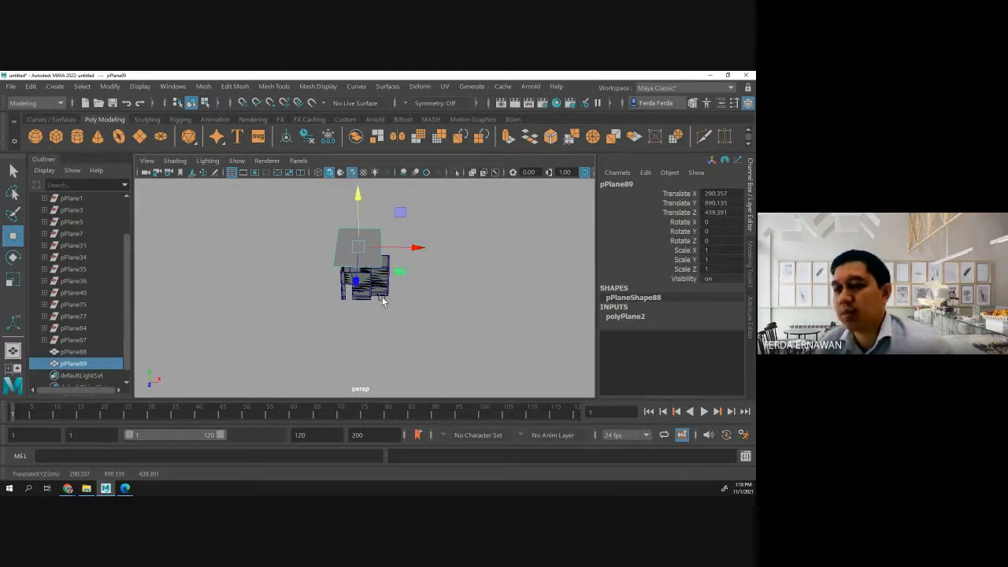
{"action": "key", "text": "space"}
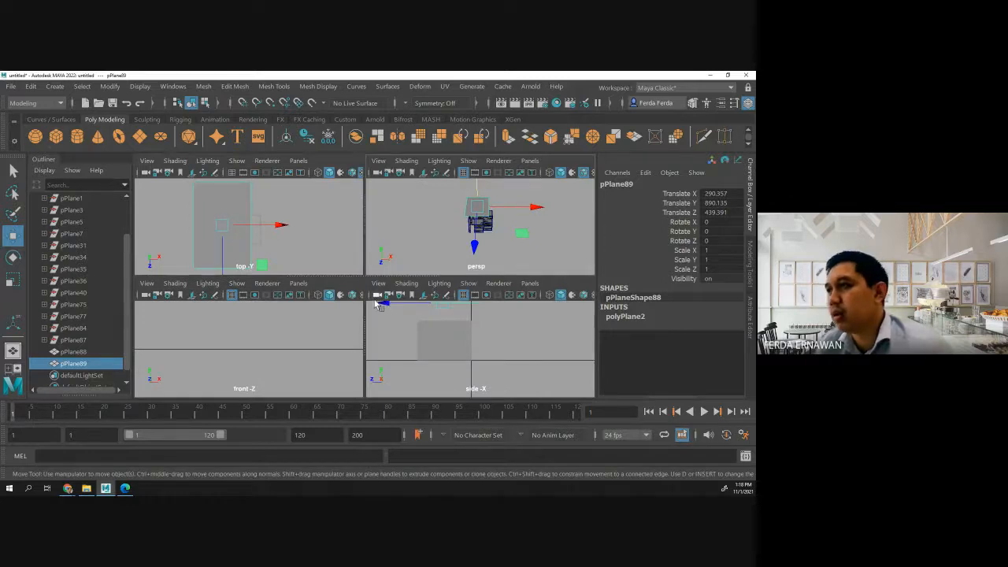
{"action": "key", "text": "space"}
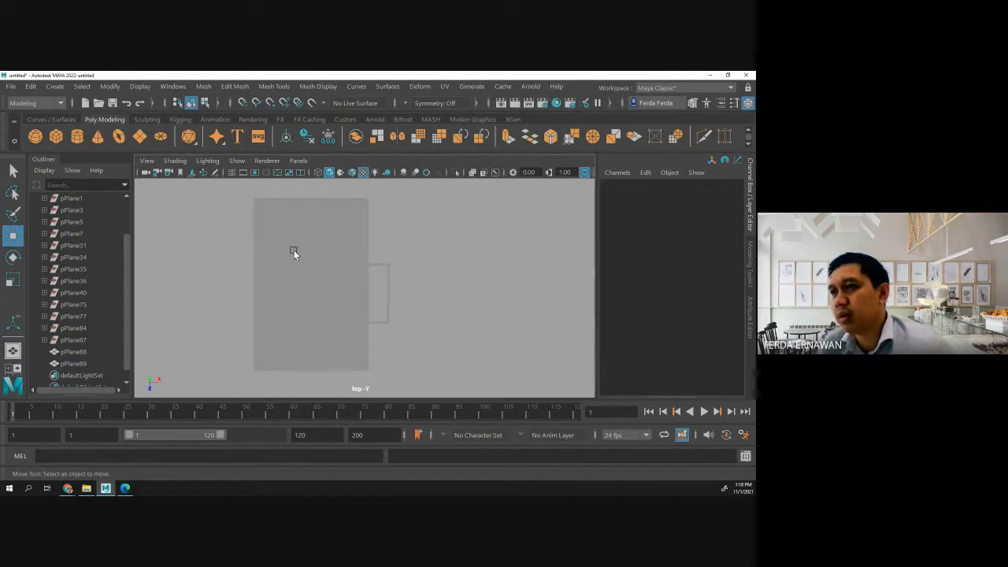
{"action": "left_click_drag", "start_coordinate": [332, 283], "coordinate": [443, 284]}
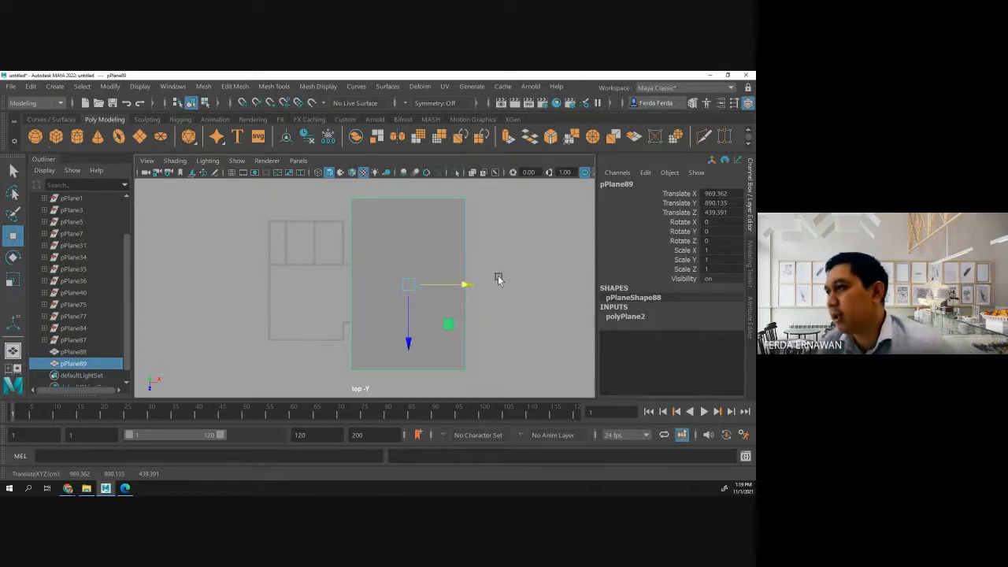
Check the plane's creation settings and scale it down to about 0.748 along Z.
{"action": "left_click", "coordinate": [618, 316]}
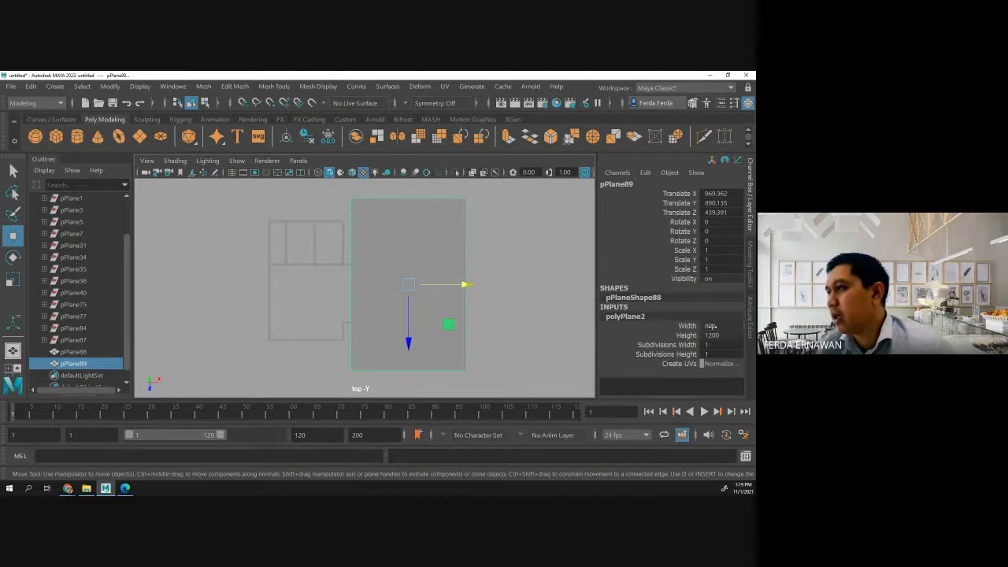
{"action": "left_click", "coordinate": [403, 255]}
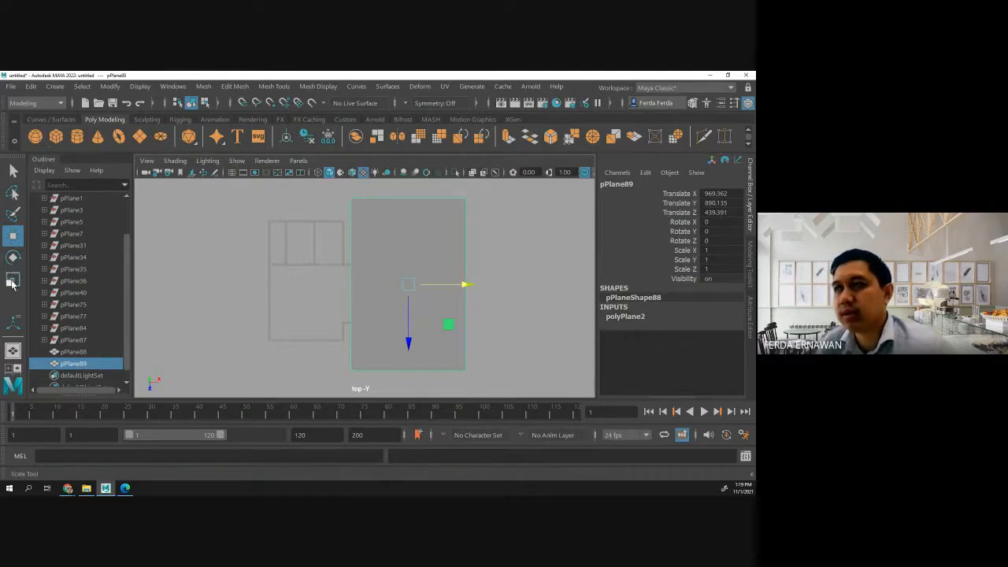
{"action": "key", "text": "r"}
{"action": "left_click_drag", "start_coordinate": [407, 336], "coordinate": [407, 325]}
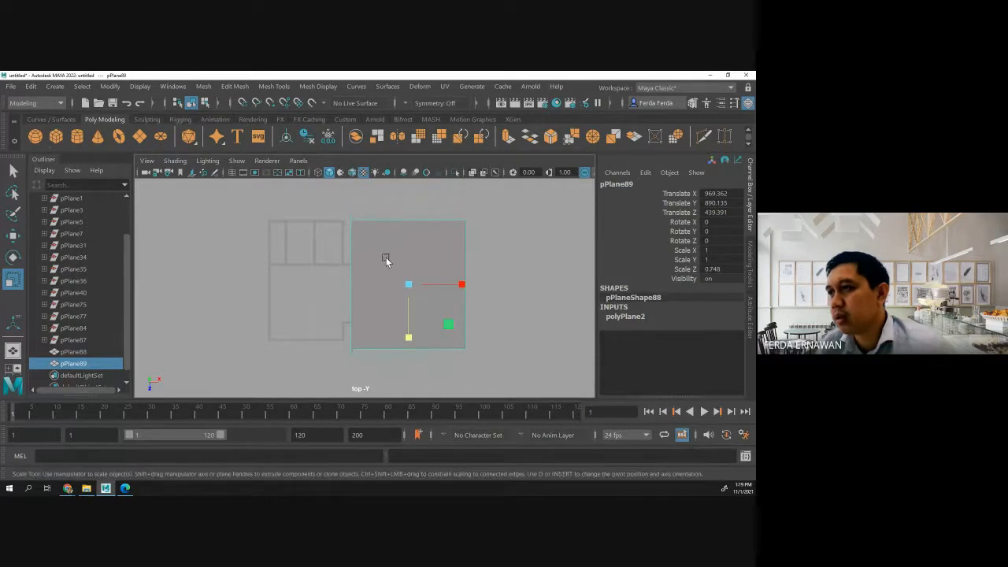
Move the plane over the lower part of the floor plan to about X 186, Z 689, to compare its width with the main block.
{"action": "left_click", "coordinate": [12, 234]}
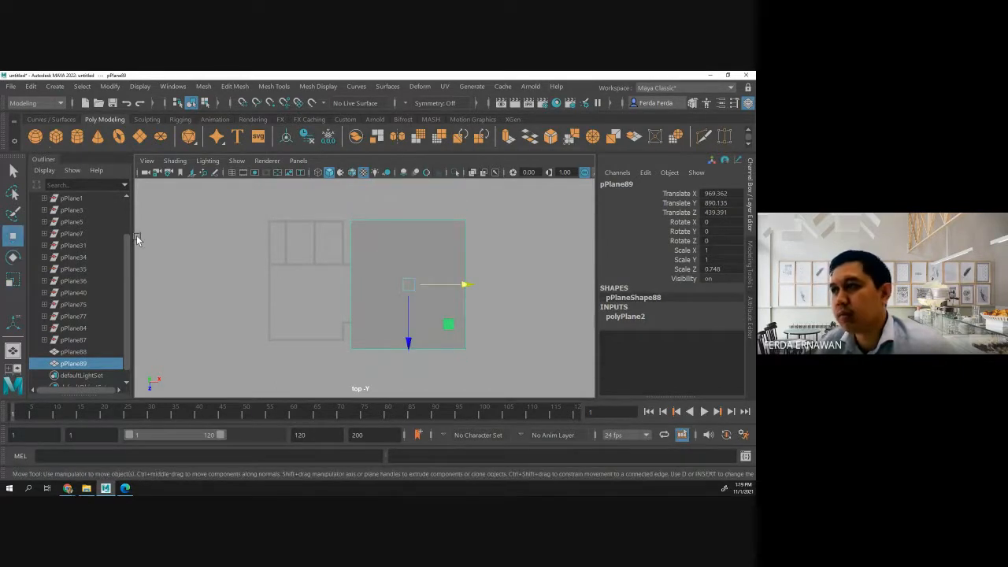
{"action": "left_click_drag", "start_coordinate": [407, 321], "coordinate": [352, 315]}
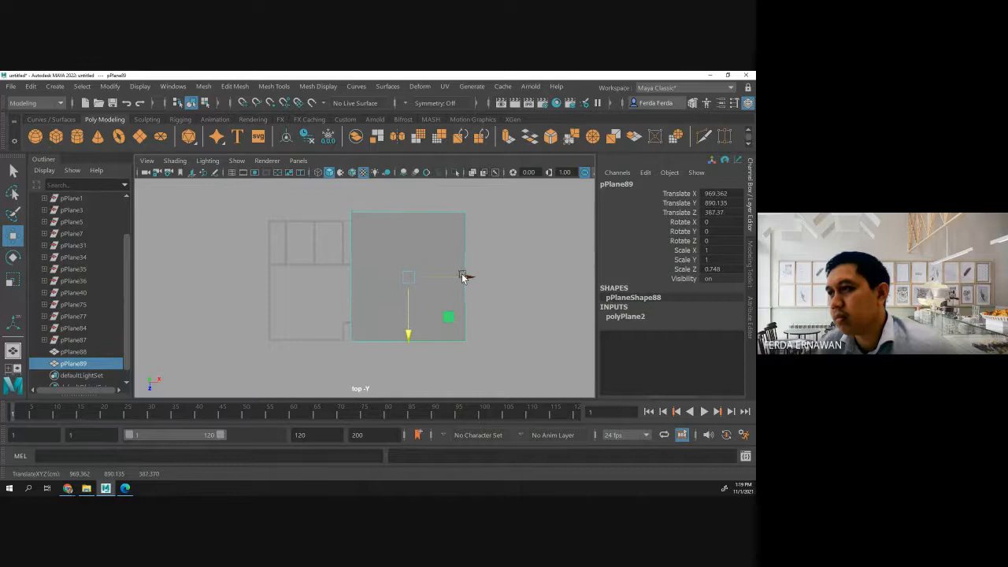
{"action": "left_click_drag", "start_coordinate": [462, 275], "coordinate": [351, 288]}
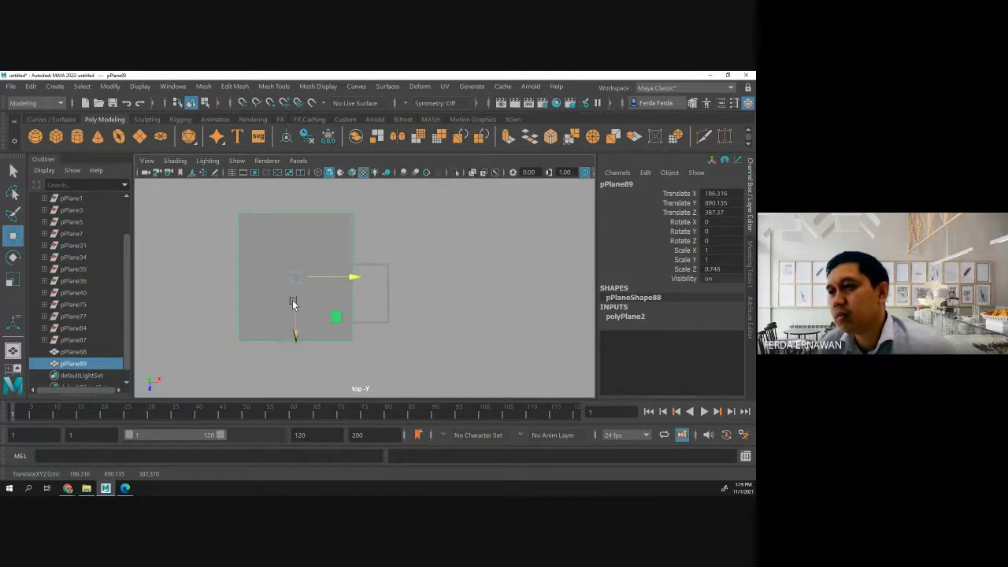
{"action": "left_click_drag", "start_coordinate": [292, 299], "coordinate": [304, 344]}
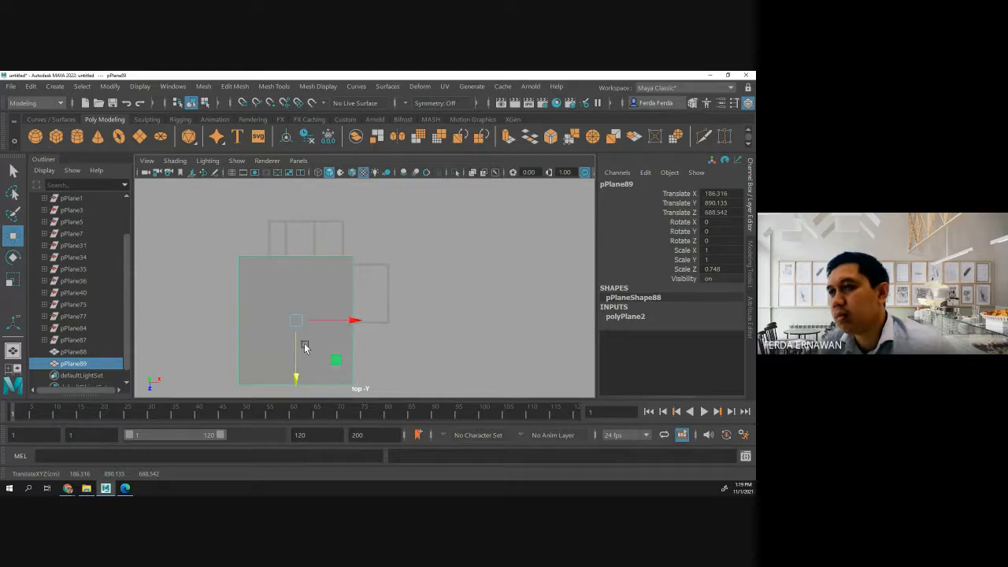
{"action": "left_click_drag", "start_coordinate": [355, 319], "coordinate": [356, 321]}
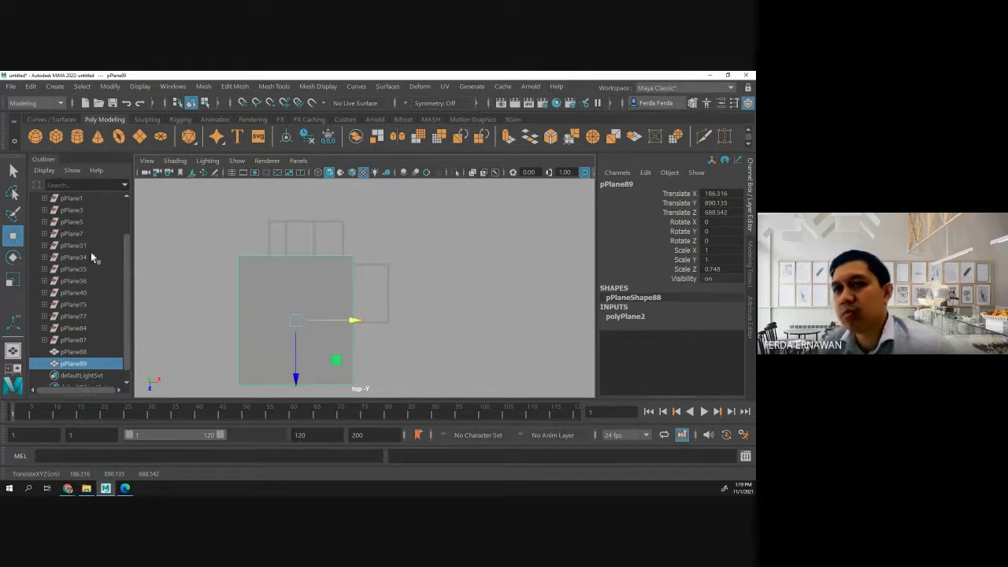
Scale the plane to 0.8 along X, centre it over the main block at about X 271, Z 393, and show its creation settings.
{"action": "left_click", "coordinate": [12, 280]}
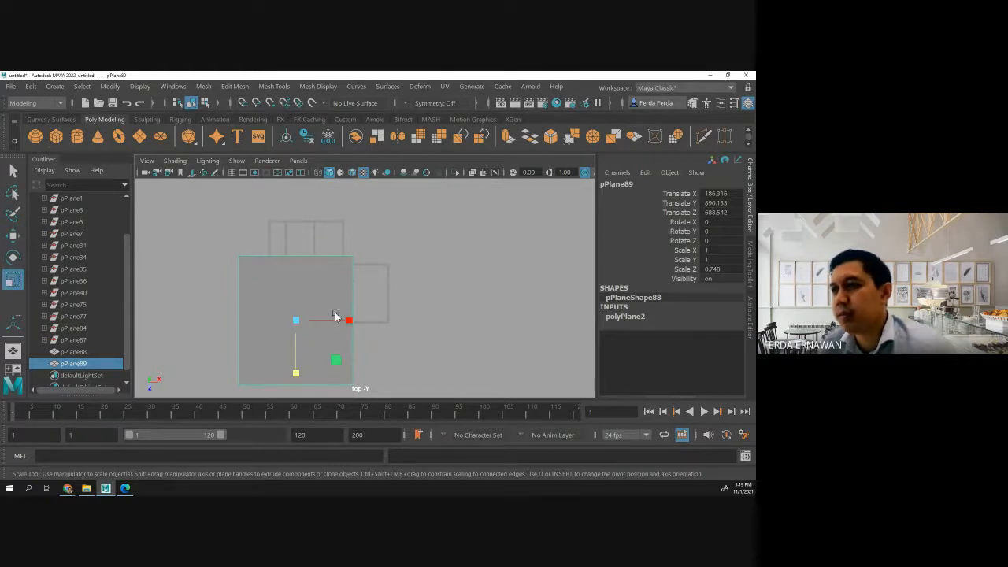
{"action": "left_click_drag", "start_coordinate": [349, 321], "coordinate": [338, 321]}
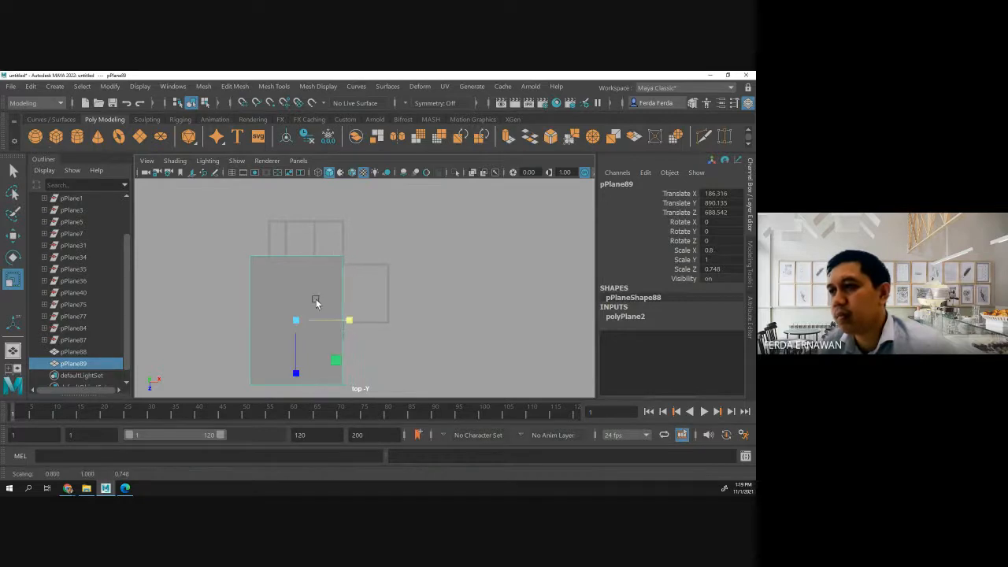
{"action": "left_click", "coordinate": [12, 234]}
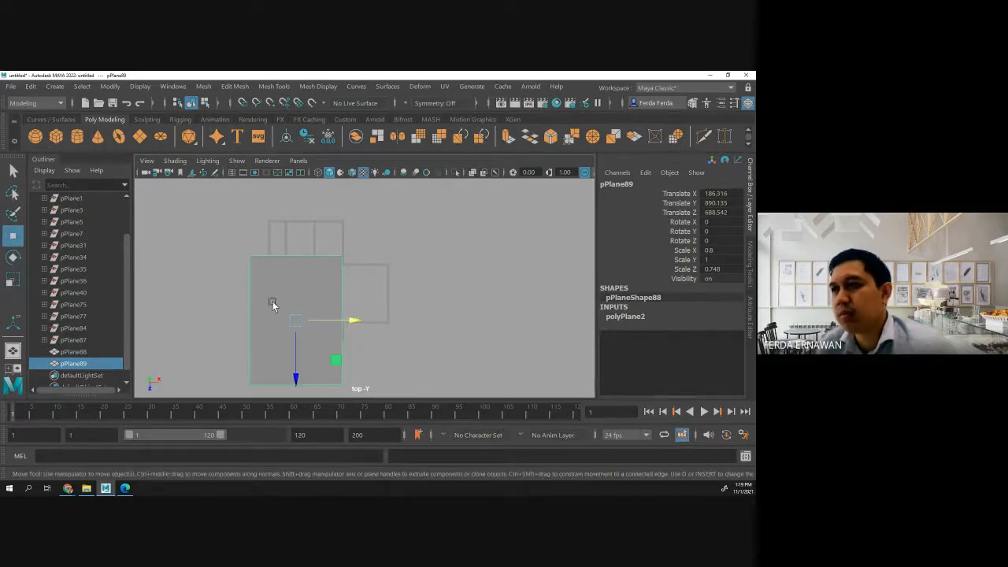
{"action": "left_click_drag", "start_coordinate": [334, 326], "coordinate": [349, 325]}
{"action": "left_click_drag", "start_coordinate": [308, 370], "coordinate": [312, 319]}
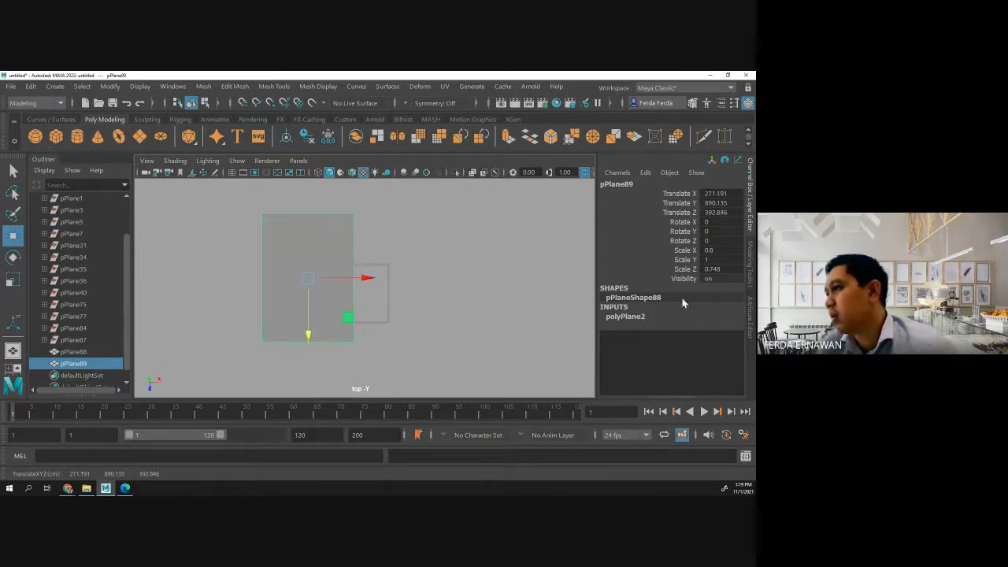
{"action": "left_click", "coordinate": [641, 316]}
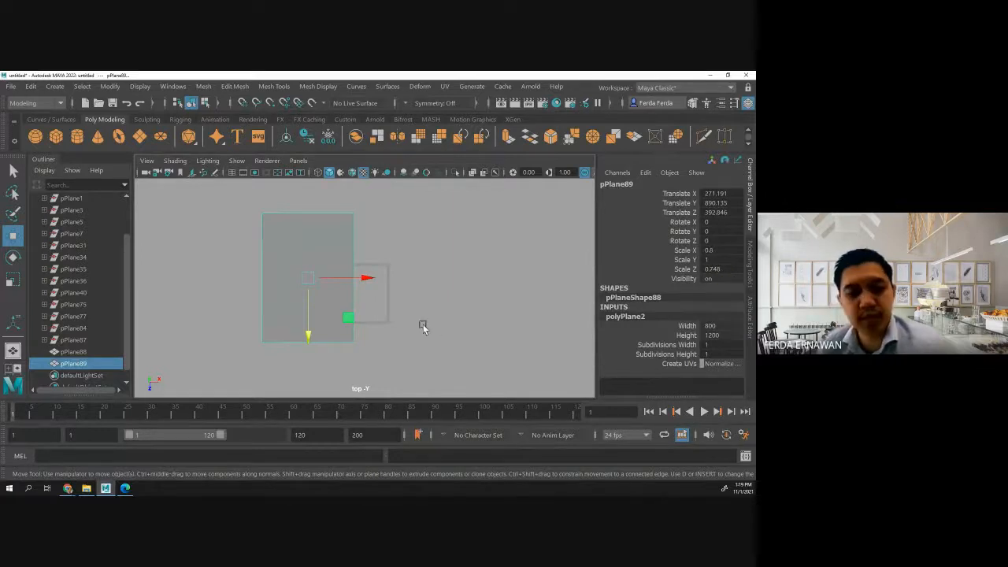
Return to the perspective view and examine how the plane sits above the building from a higher angle.
{"action": "left_click_drag", "start_coordinate": [378, 354], "coordinate": [385, 328], "text": "alt"}
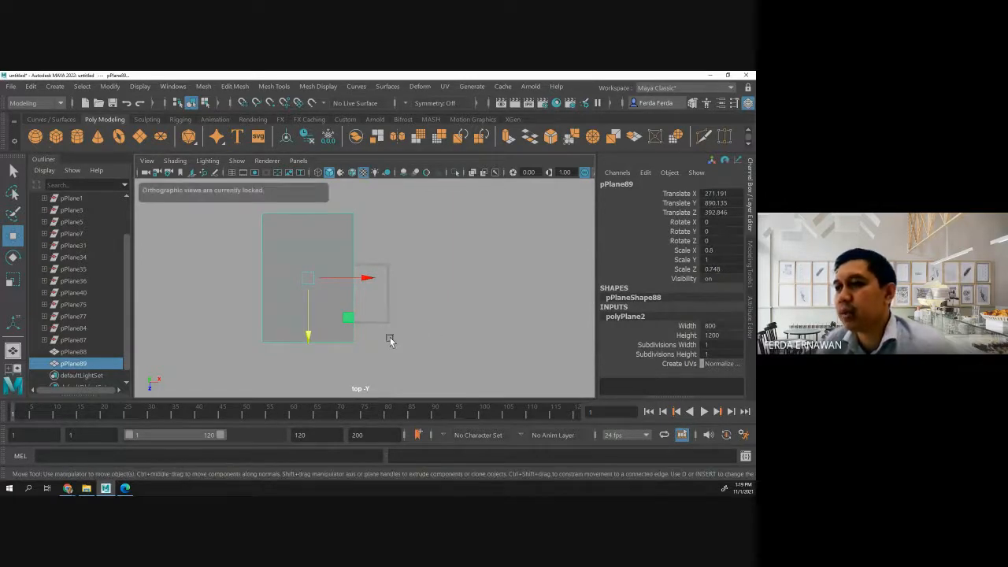
{"action": "left_click", "coordinate": [389, 339]}
{"action": "key", "text": "space"}
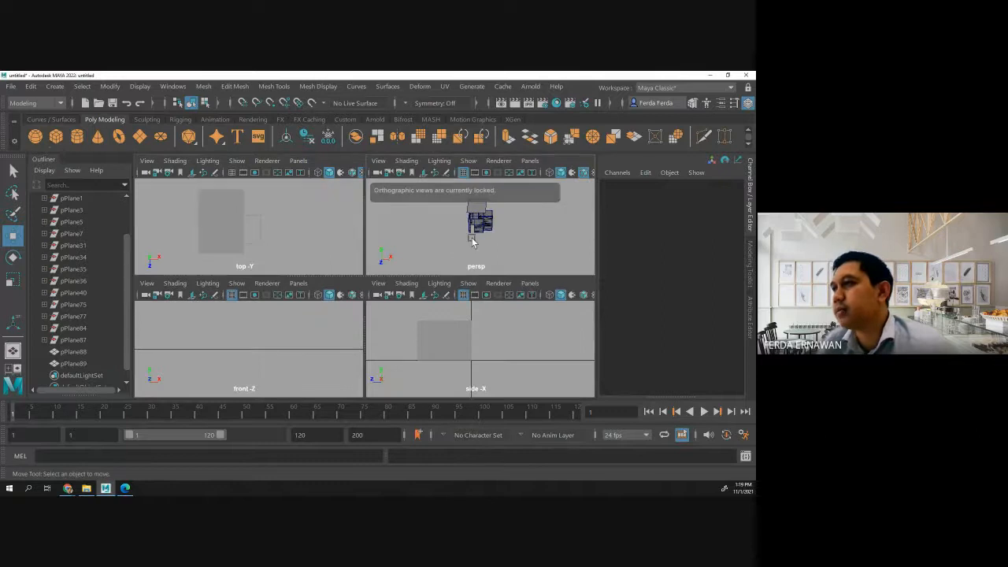
{"action": "key", "text": "space"}
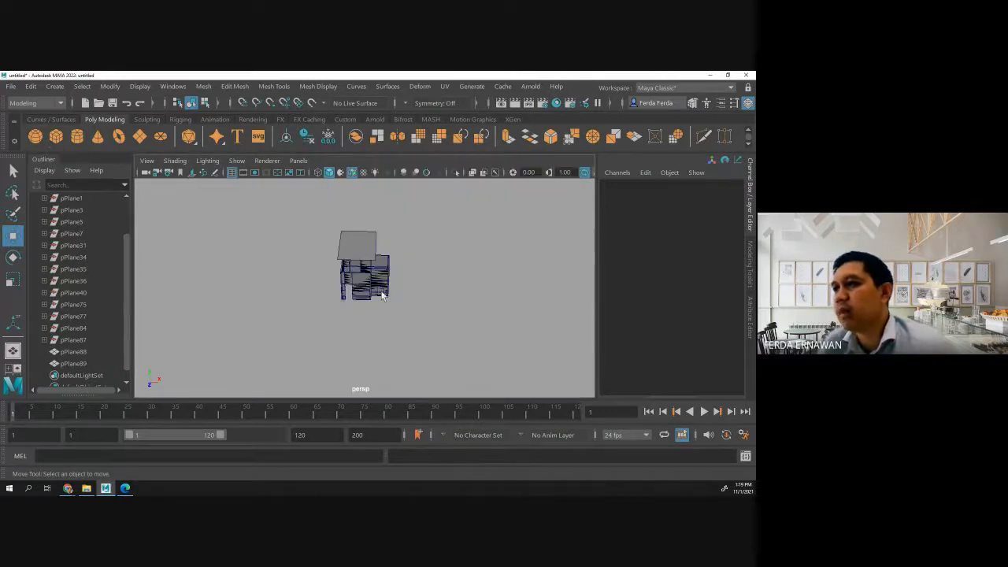
{"action": "left_click", "coordinate": [369, 245]}
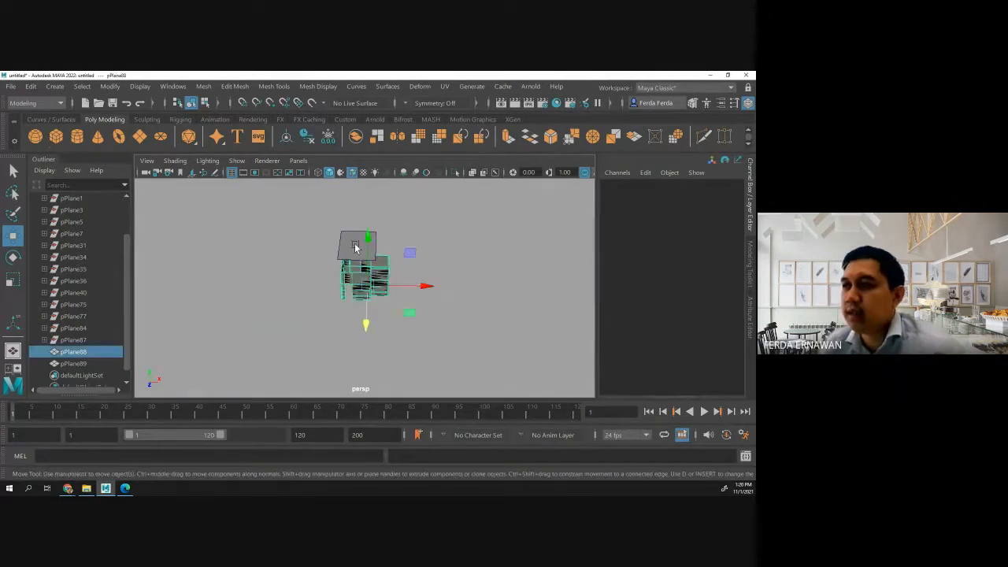
{"action": "left_click", "coordinate": [331, 238]}
{"action": "left_click", "coordinate": [350, 251]}
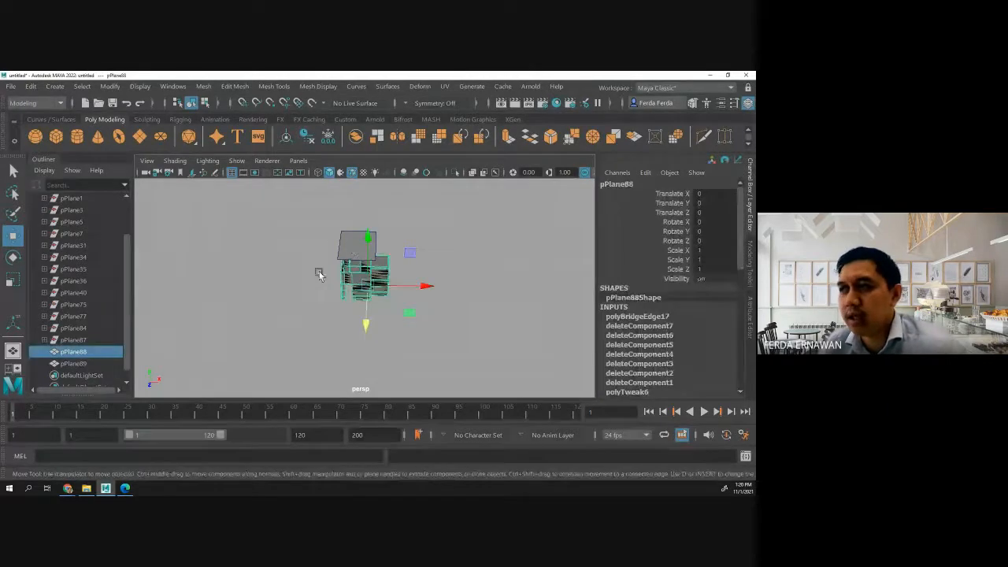
{"action": "mouse_move", "coordinate": [319, 275]}
{"action": "left_mouse_down", "text": "alt"}
{"action": "mouse_move", "coordinate": [335, 258]}
{"action": "mouse_move", "coordinate": [329, 243]}
{"action": "mouse_move", "coordinate": [321, 292]}
{"action": "left_mouse_up", "text": "alt"}
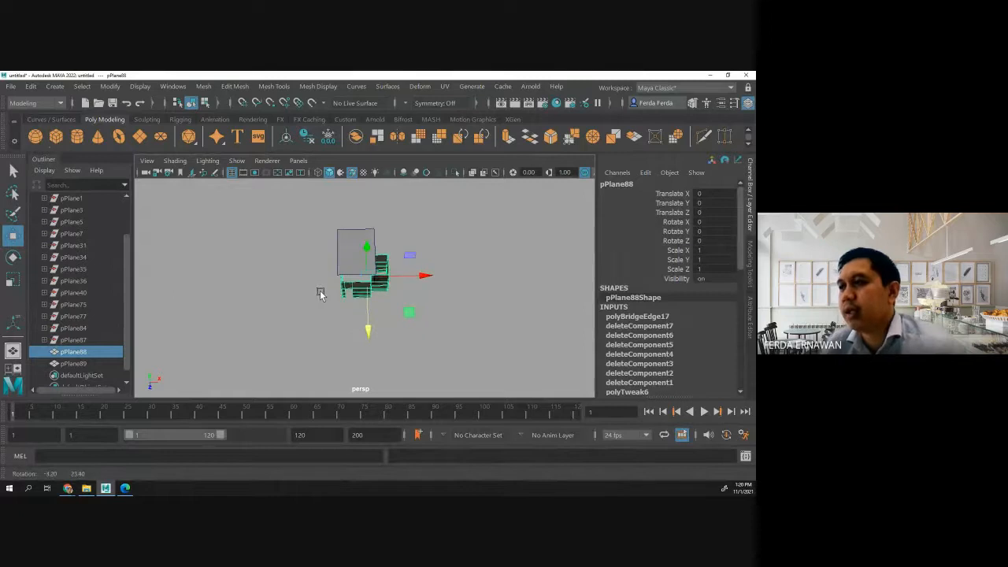
Connect the cover plane's opposite edges with one segment, adding a centre edge that splits the plane lengthwise into two halves.
{"action": "left_click", "coordinate": [350, 246]}
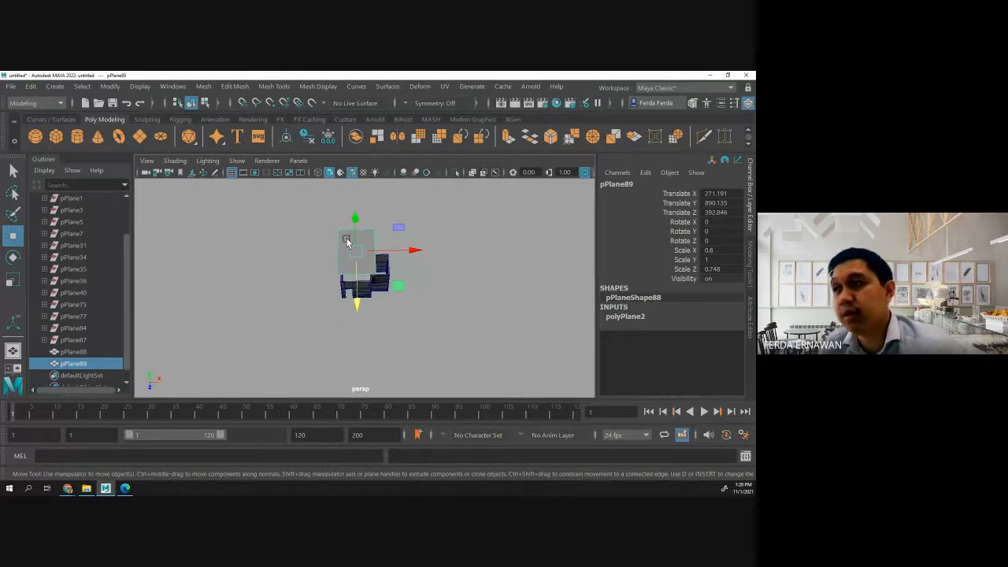
{"action": "right_click_drag", "start_coordinate": [346, 239], "coordinate": [345, 215]}
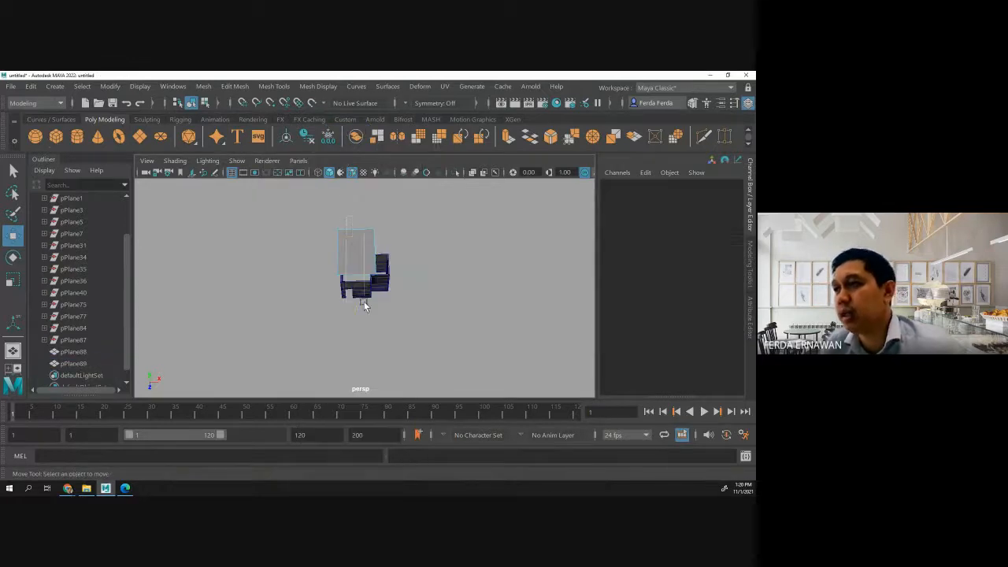
{"action": "left_click", "coordinate": [364, 306]}
{"action": "left_click", "coordinate": [274, 87]}
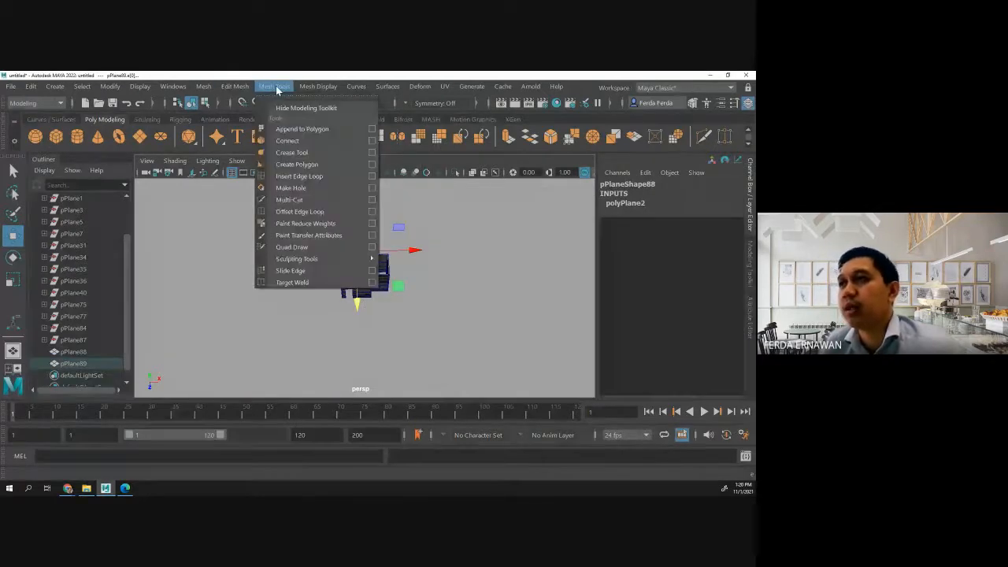
{"action": "left_click", "coordinate": [287, 140]}
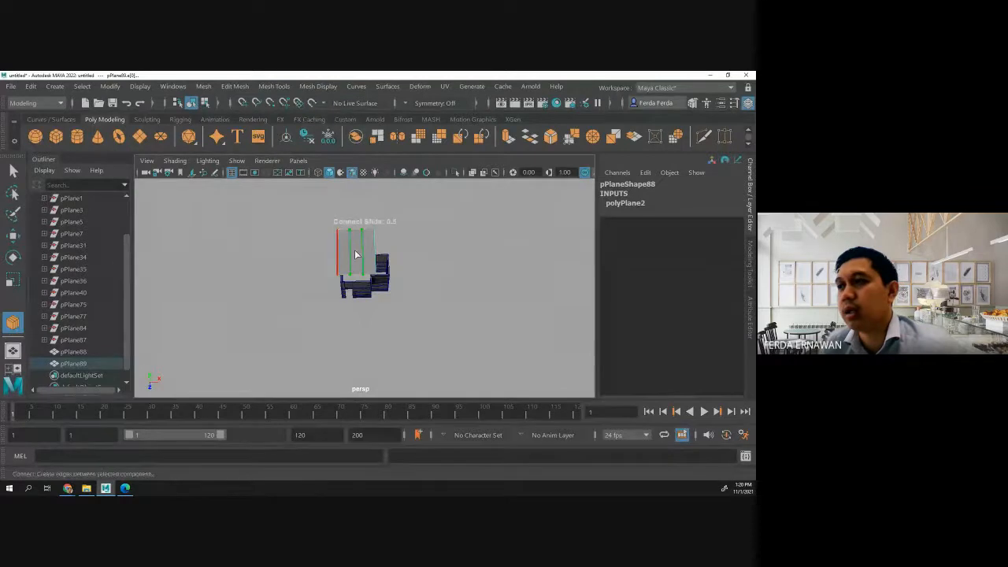
{"action": "left_click_drag", "start_coordinate": [370, 256], "coordinate": [321, 259]}
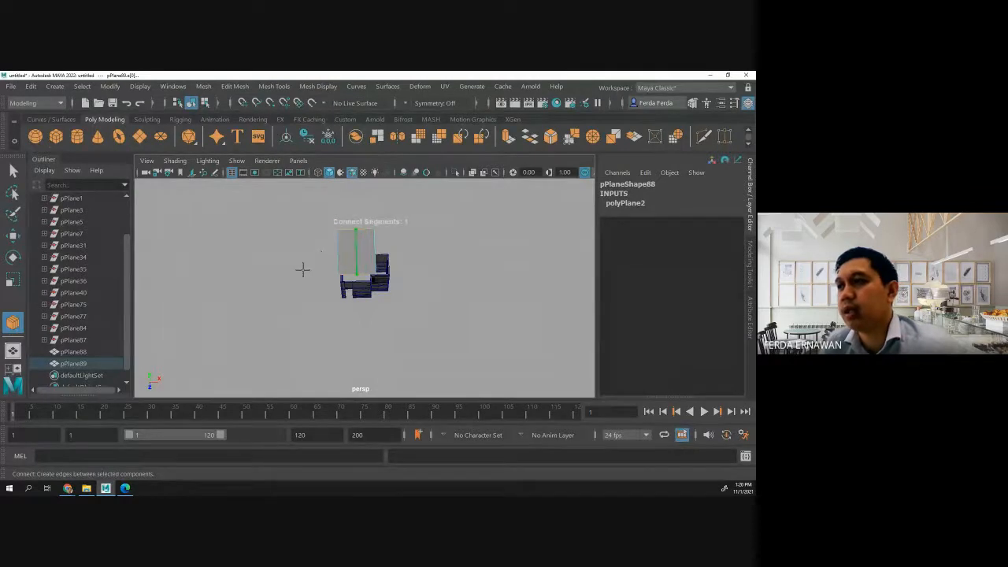
{"action": "left_click", "coordinate": [302, 270]}
{"action": "left_click", "coordinate": [354, 258]}
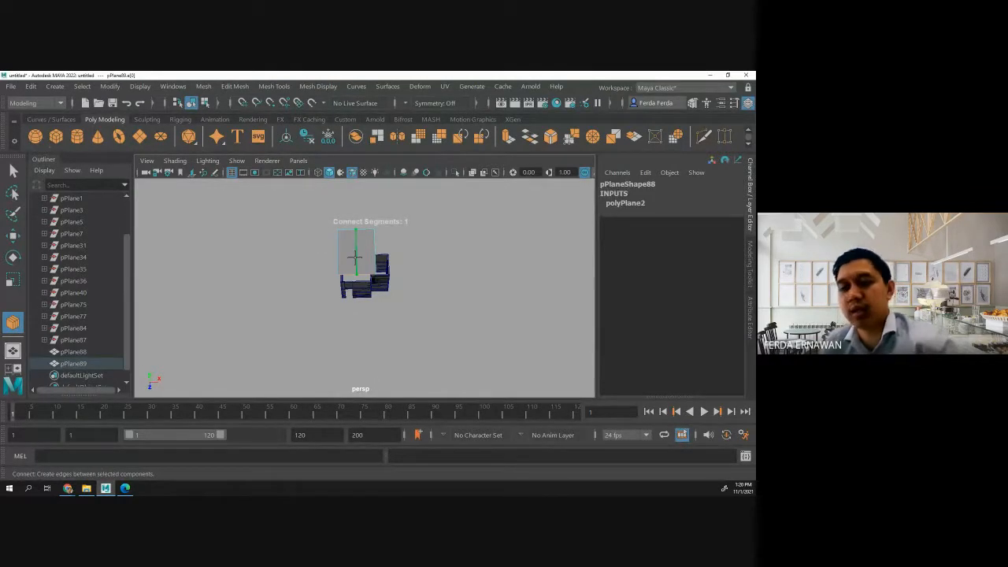
{"action": "key", "text": "w"}
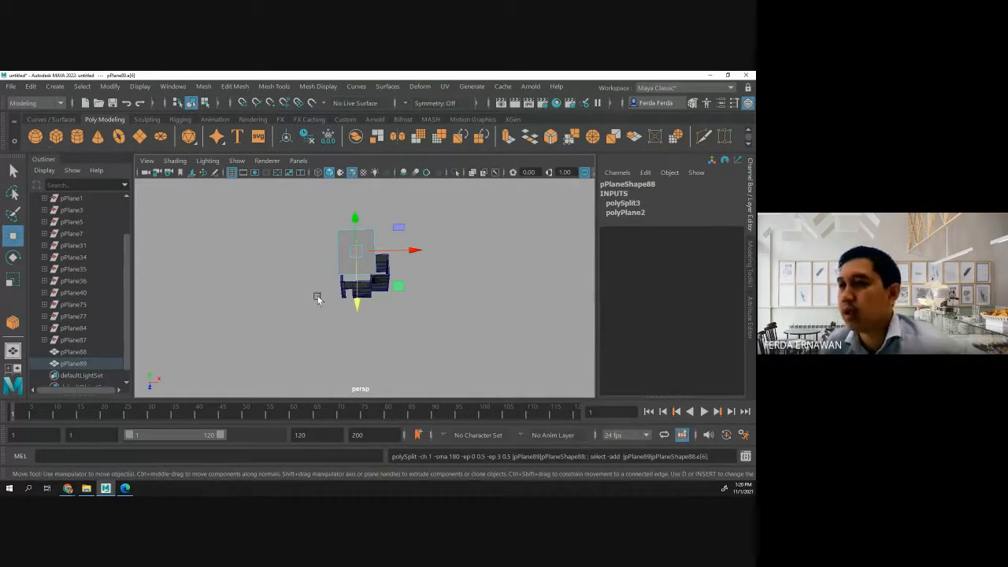
Try extruding the cover plane's centre edge upward to about Y 960, and undo the extrusion.
{"action": "mouse_move", "coordinate": [317, 297]}
{"action": "left_mouse_down", "text": "alt"}
{"action": "mouse_move", "coordinate": [315, 275]}
{"action": "mouse_move", "coordinate": [311, 296]}
{"action": "left_mouse_up", "text": "alt"}
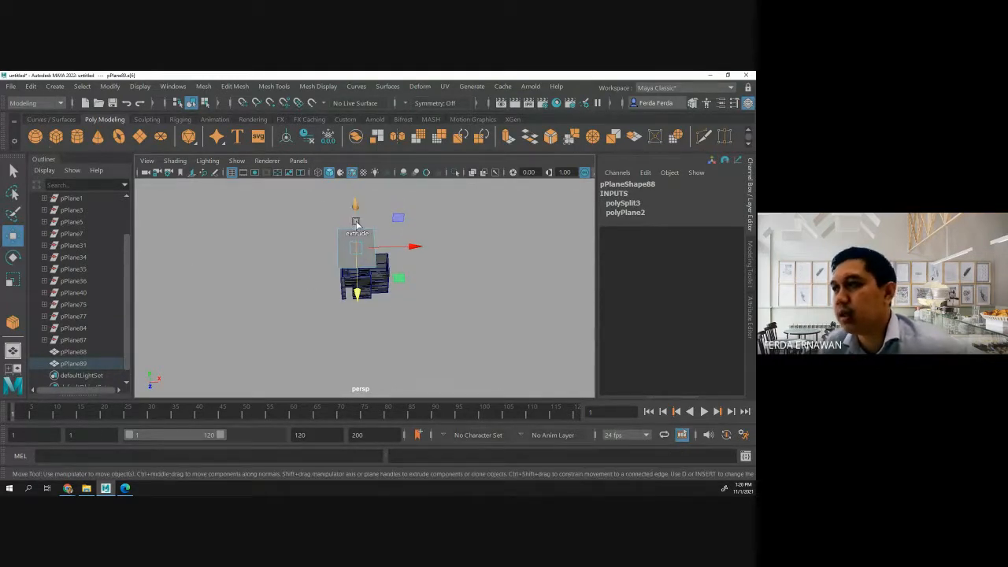
{"action": "left_click", "coordinate": [356, 223]}
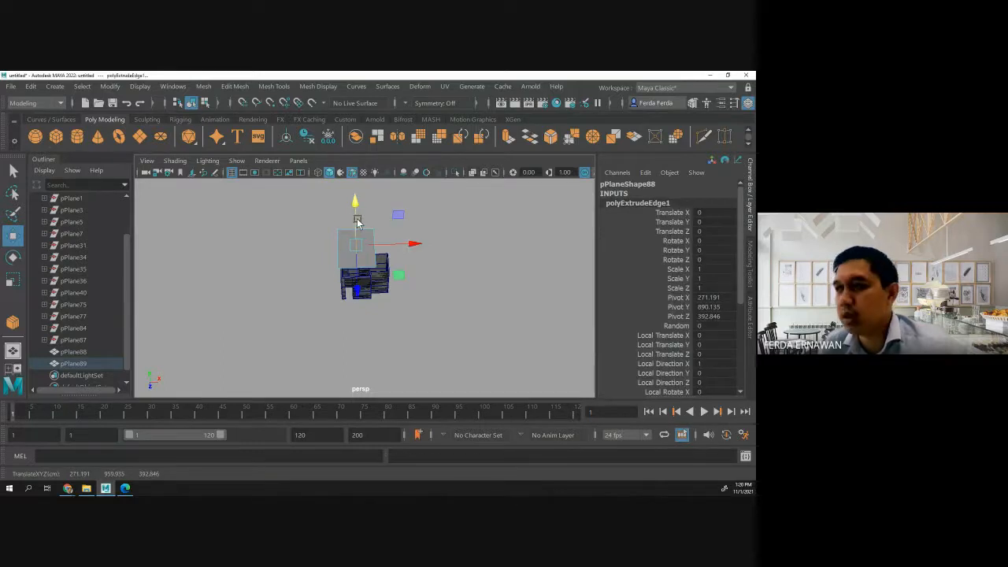
{"action": "key", "text": "ctrl+z"}
{"action": "left_click_drag", "start_coordinate": [322, 290], "coordinate": [332, 273], "text": "alt"}
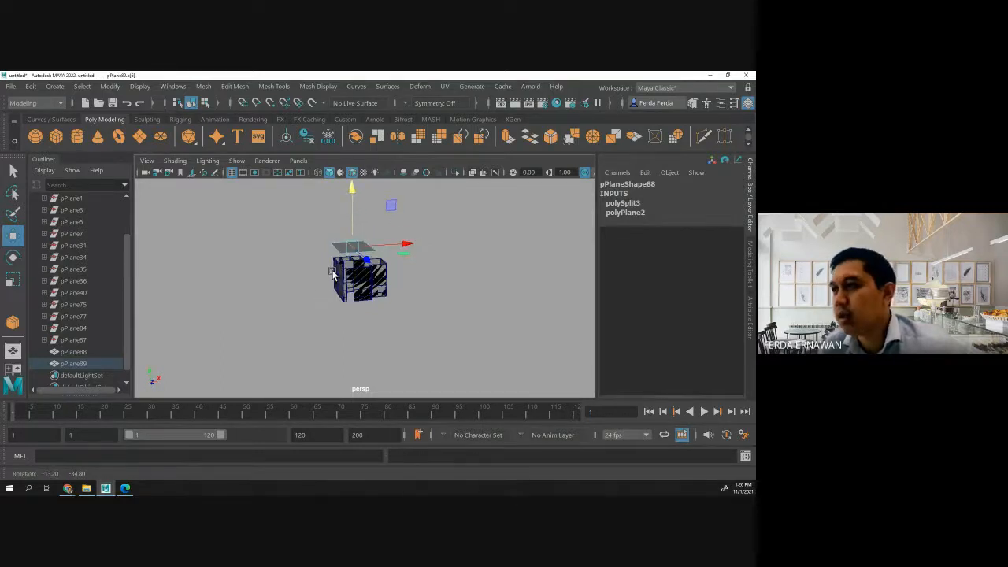
{"action": "left_click", "coordinate": [11, 280]}
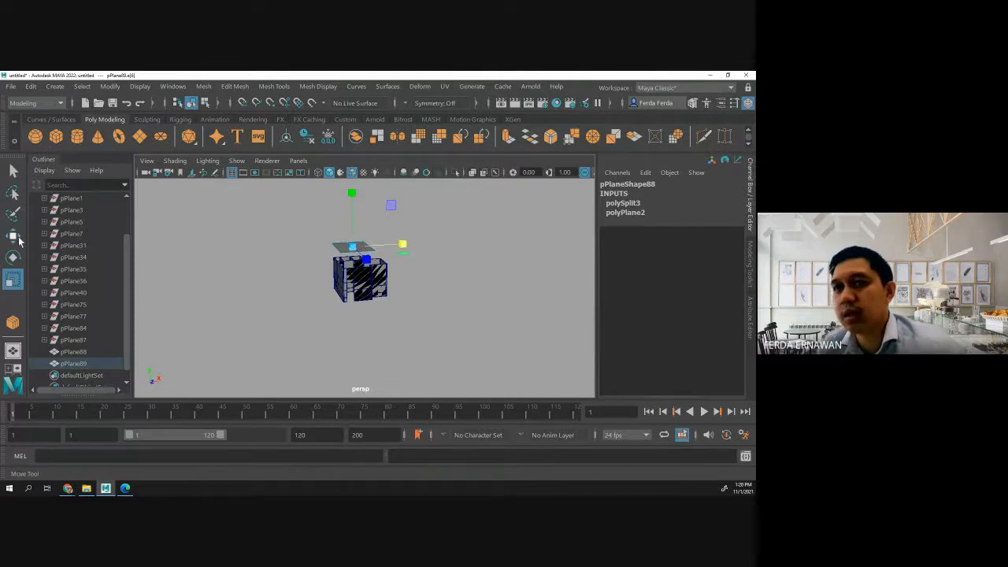
Raise the middle edge of the flat roof plane vertically with the Move tool to form a gabled roof.
{"action": "left_click", "coordinate": [13, 235]}
{"action": "mouse_move", "coordinate": [353, 191]}
{"action": "left_mouse_down"}
{"action": "mouse_move", "coordinate": [354, 201]}
{"action": "mouse_move", "coordinate": [359, 194]}
{"action": "left_mouse_up"}
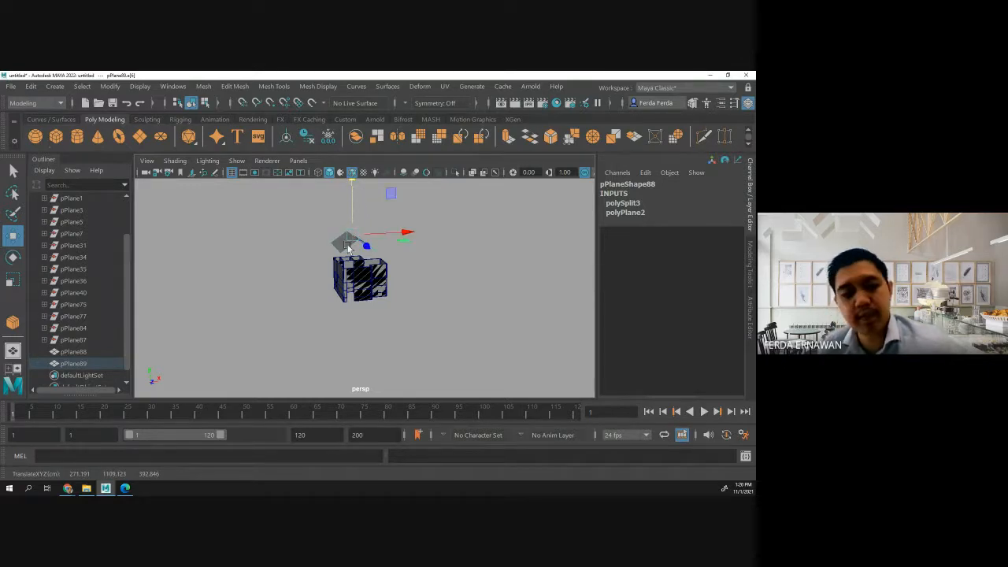
{"action": "scroll", "coordinate": [355, 271], "scroll_direction": "up", "scroll_amount": 3}
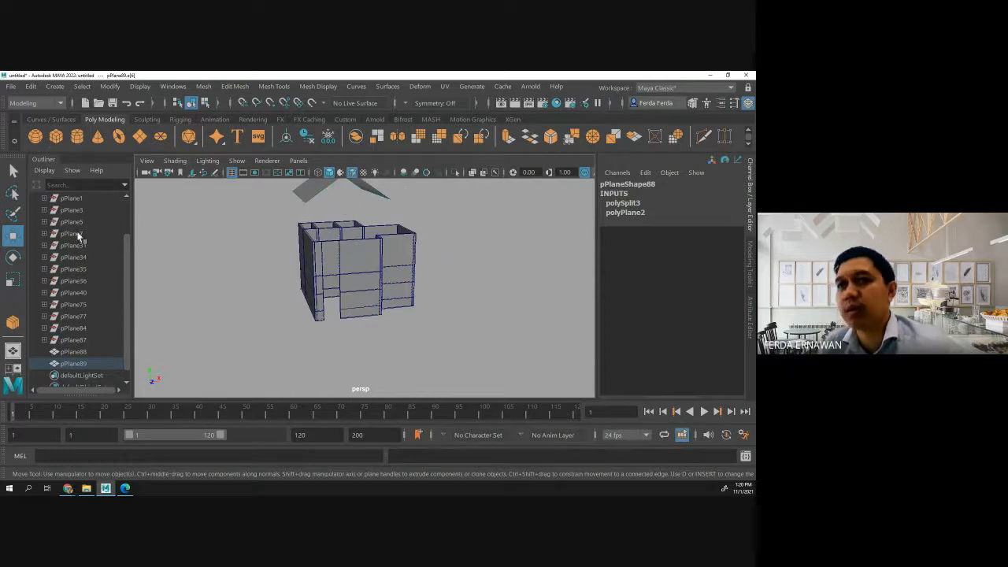
{"action": "scroll", "coordinate": [350, 226], "scroll_direction": "down", "scroll_amount": 2}
{"action": "left_click", "coordinate": [347, 199]}
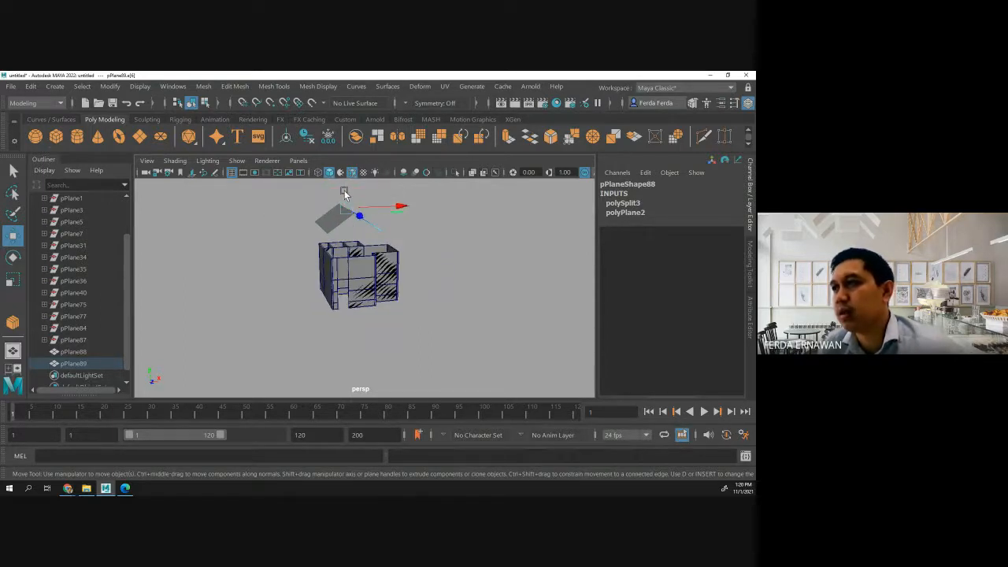
{"action": "left_click_drag", "start_coordinate": [344, 194], "coordinate": [349, 197]}
{"action": "left_click", "coordinate": [405, 216]}
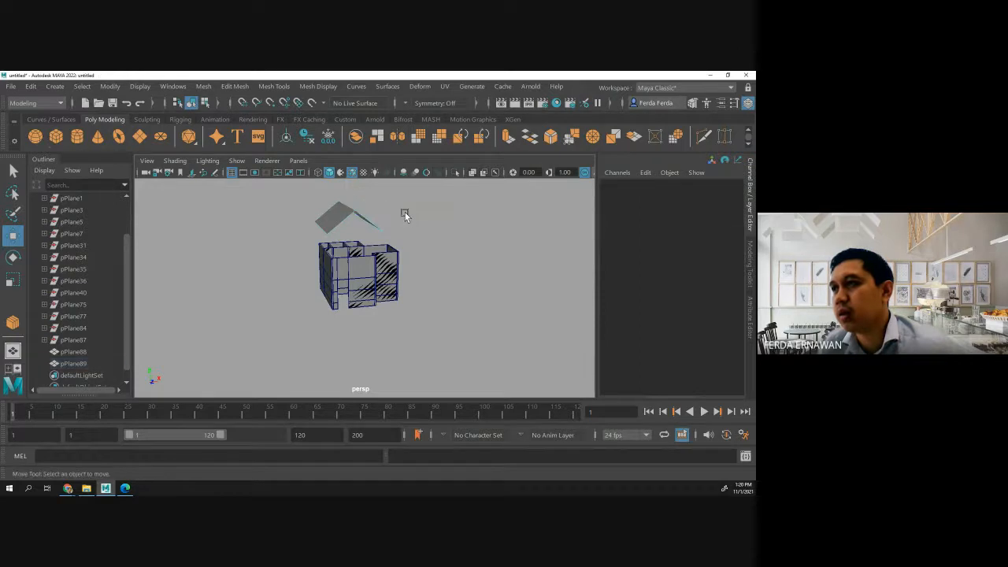
Move the whole gabled roof down onto the house walls, to about Translate Y 607 and Translate Z 423.
{"action": "right_click_drag", "start_coordinate": [344, 218], "coordinate": [388, 144]}
{"action": "left_click_drag", "start_coordinate": [347, 196], "coordinate": [348, 217]}
{"action": "left_click_drag", "start_coordinate": [389, 288], "coordinate": [292, 285], "text": "alt"}
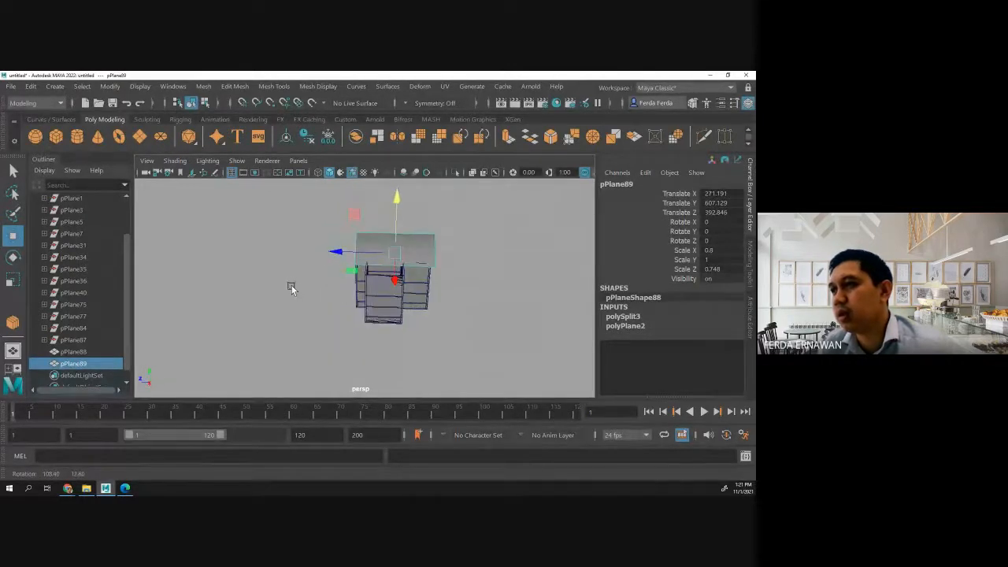
{"action": "scroll", "coordinate": [386, 282], "scroll_direction": "up", "scroll_amount": 5}
{"action": "scroll", "coordinate": [395, 285], "scroll_direction": "down", "scroll_amount": 2}
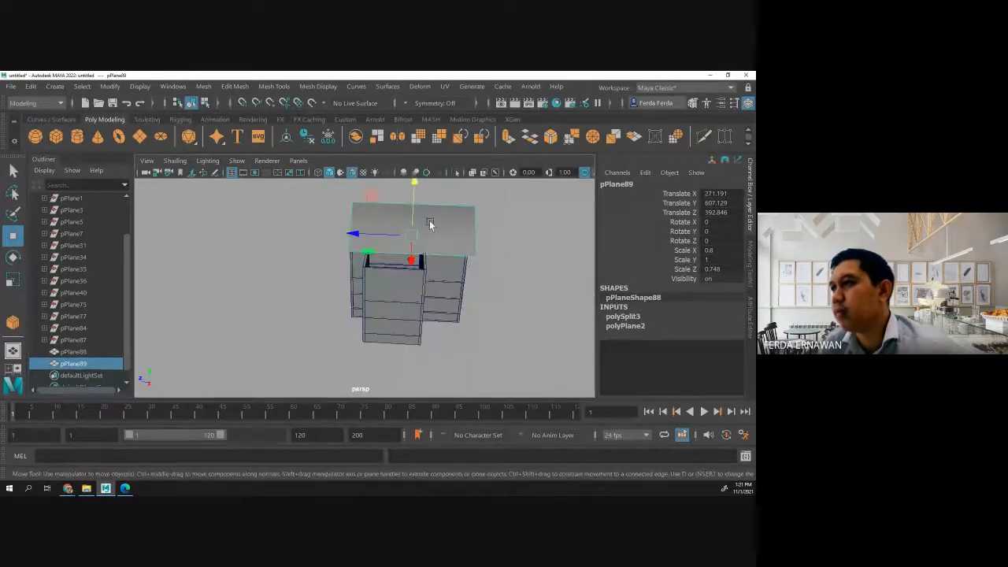
{"action": "left_click_drag", "start_coordinate": [376, 233], "coordinate": [373, 238]}
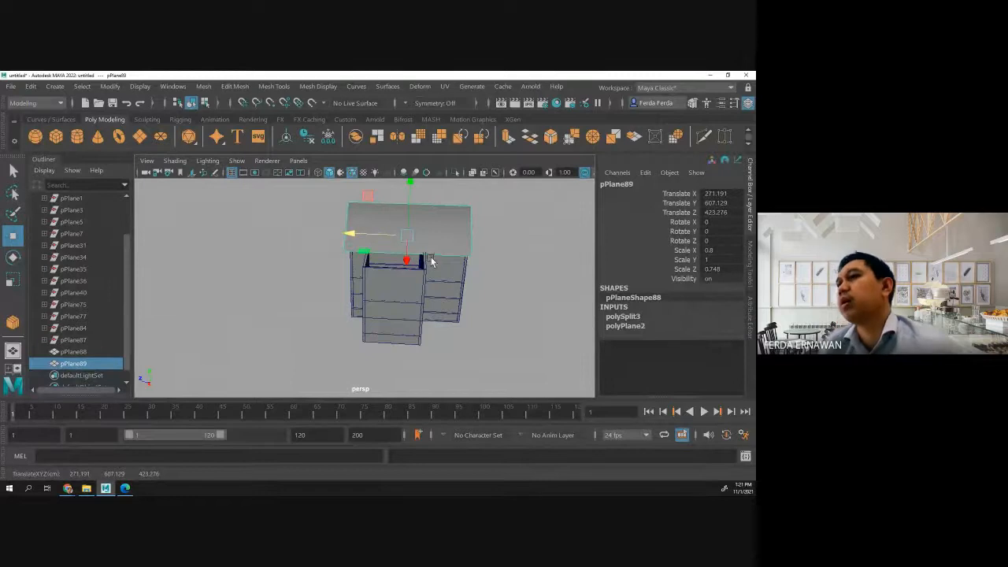
Connect the roof's ridge and lower eave edges with 3 segments on the slope facing the projecting room.
{"action": "right_click", "coordinate": [435, 208]}
{"action": "right_click_drag", "start_coordinate": [436, 208], "coordinate": [433, 131]}
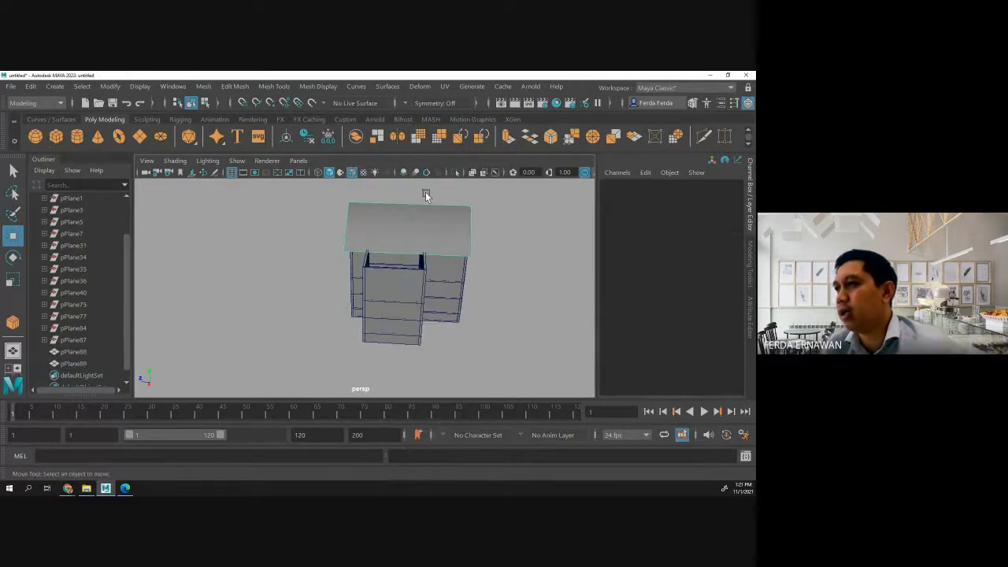
{"action": "left_click", "coordinate": [440, 273]}
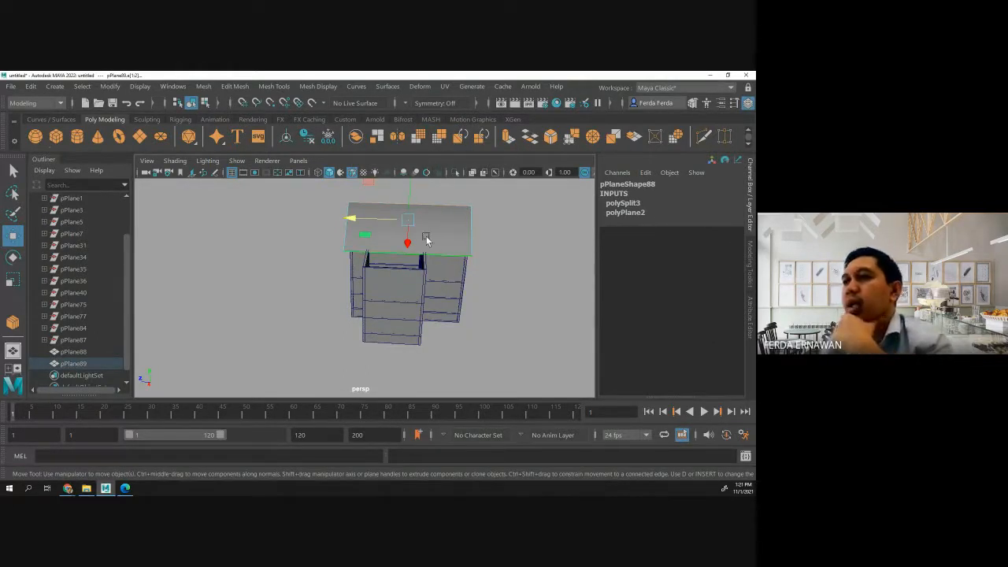
{"action": "left_click", "coordinate": [268, 86]}
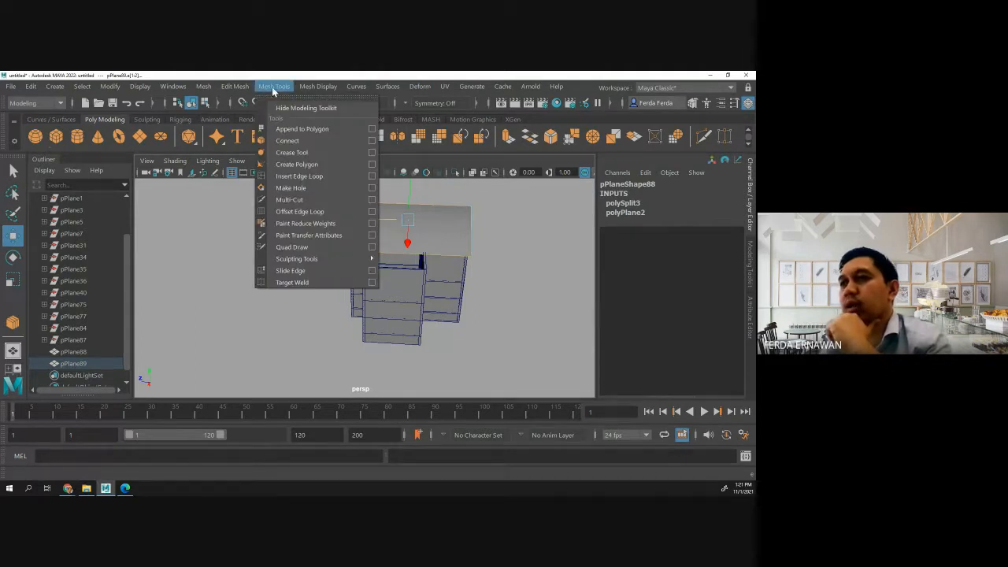
{"action": "left_click", "coordinate": [288, 141]}
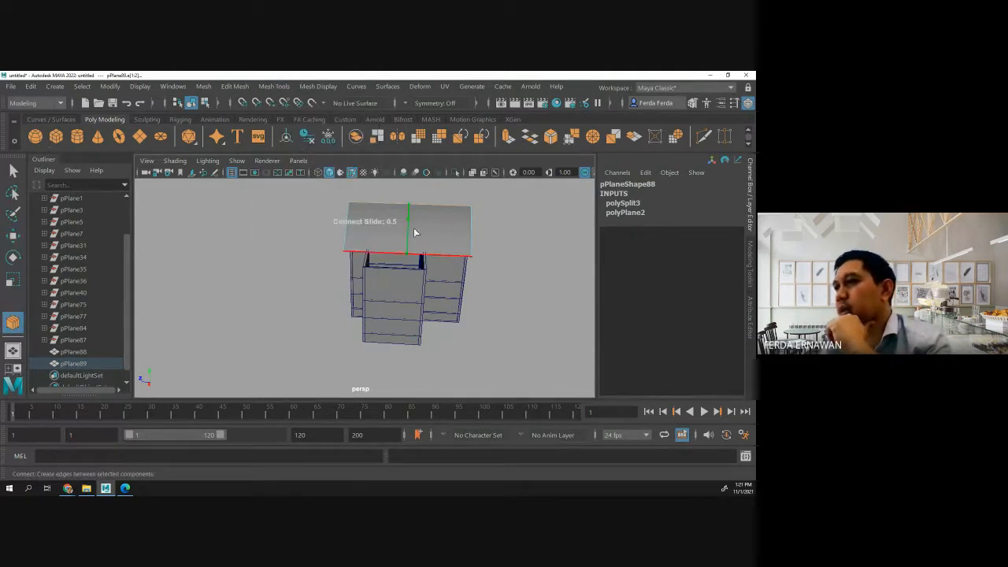
{"action": "middle_click_drag", "start_coordinate": [413, 228], "coordinate": [446, 228]}
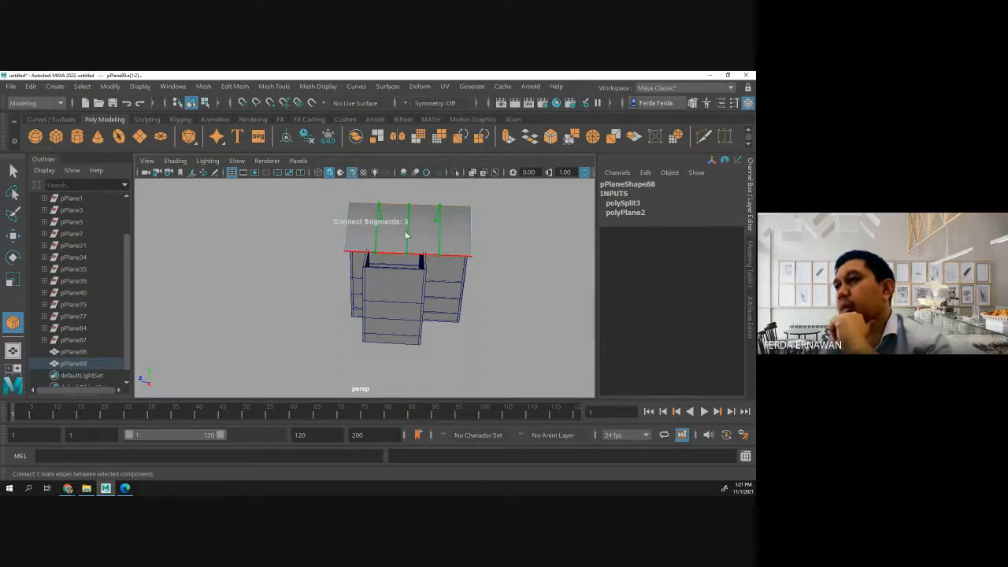
{"action": "key", "text": "w"}
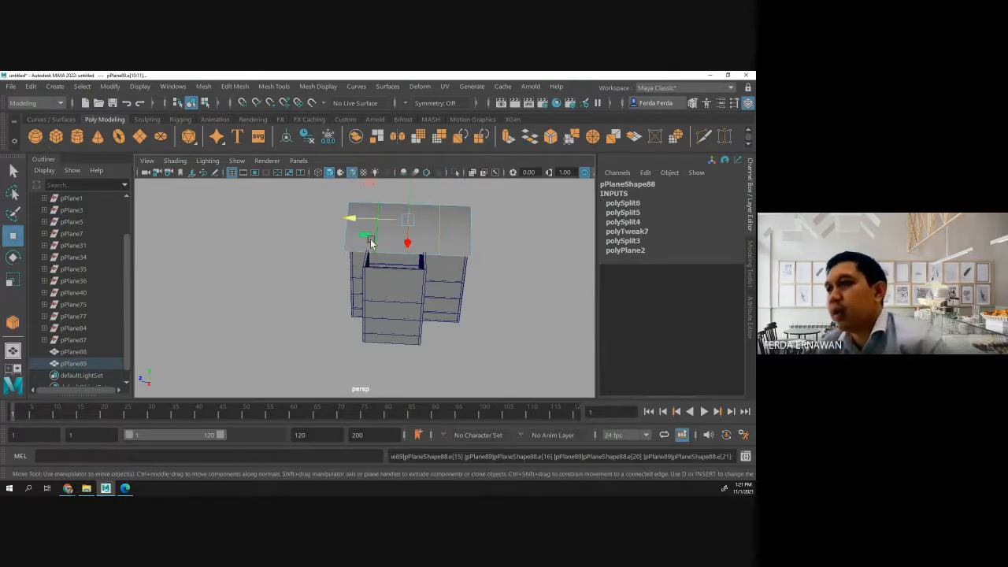
Move the new roof edge nearest the +Z end outward to line up with the projecting room's side wall.
{"action": "left_click", "coordinate": [305, 243]}
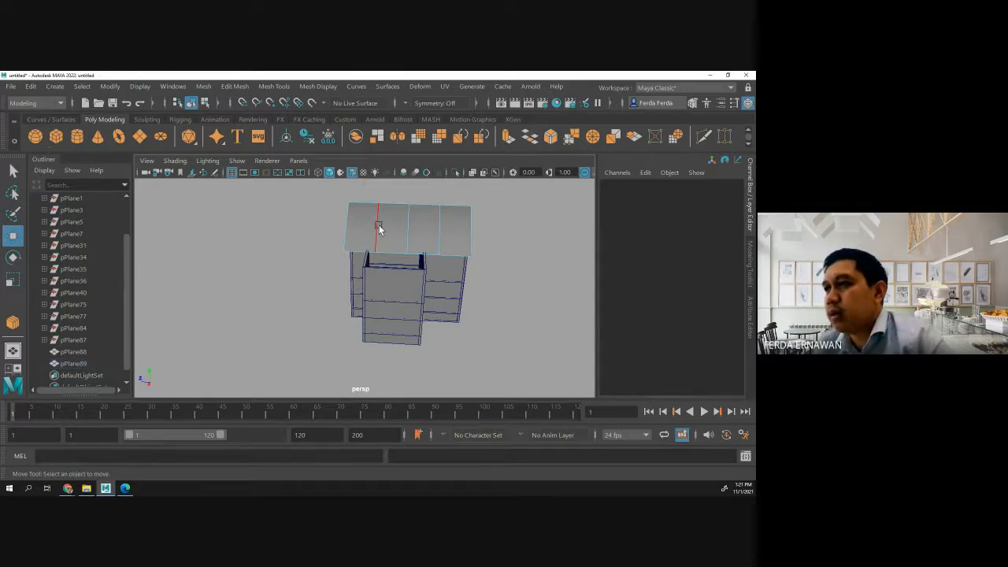
{"action": "left_click", "coordinate": [378, 227]}
{"action": "left_click_drag", "start_coordinate": [371, 227], "coordinate": [330, 228]}
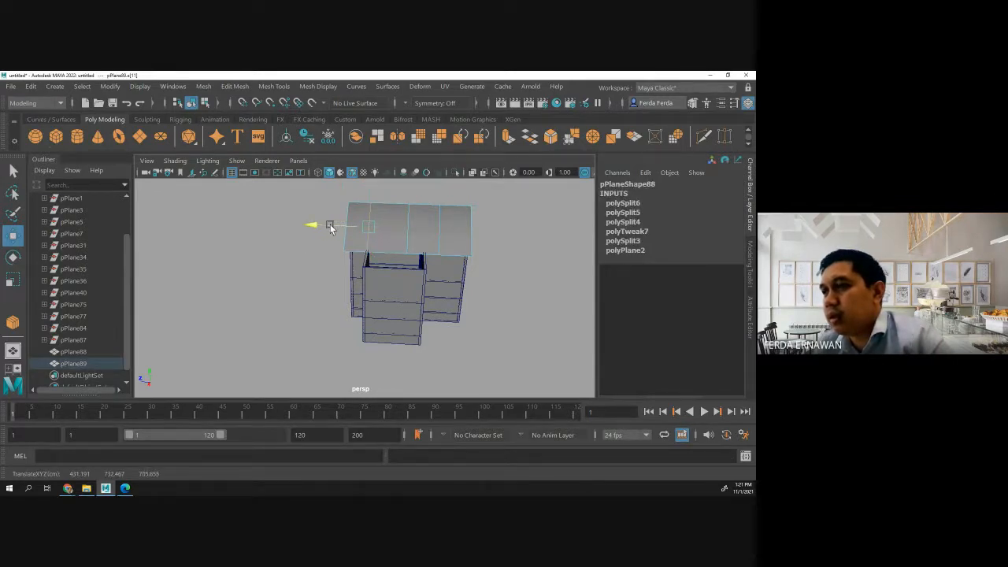
{"action": "left_click_drag", "start_coordinate": [328, 304], "coordinate": [368, 285], "text": "alt"}
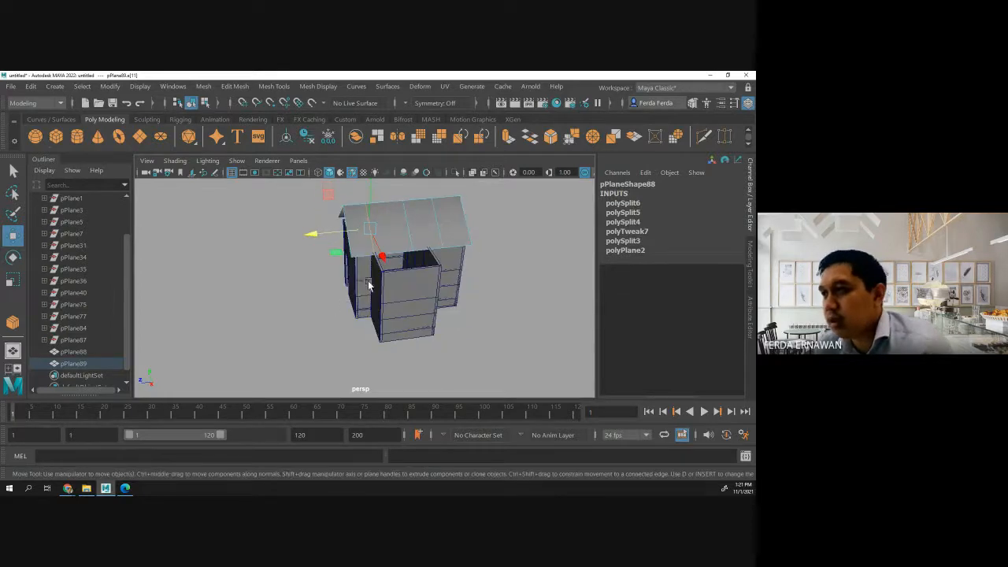
{"action": "scroll", "coordinate": [368, 285], "scroll_direction": "up", "scroll_amount": 8}
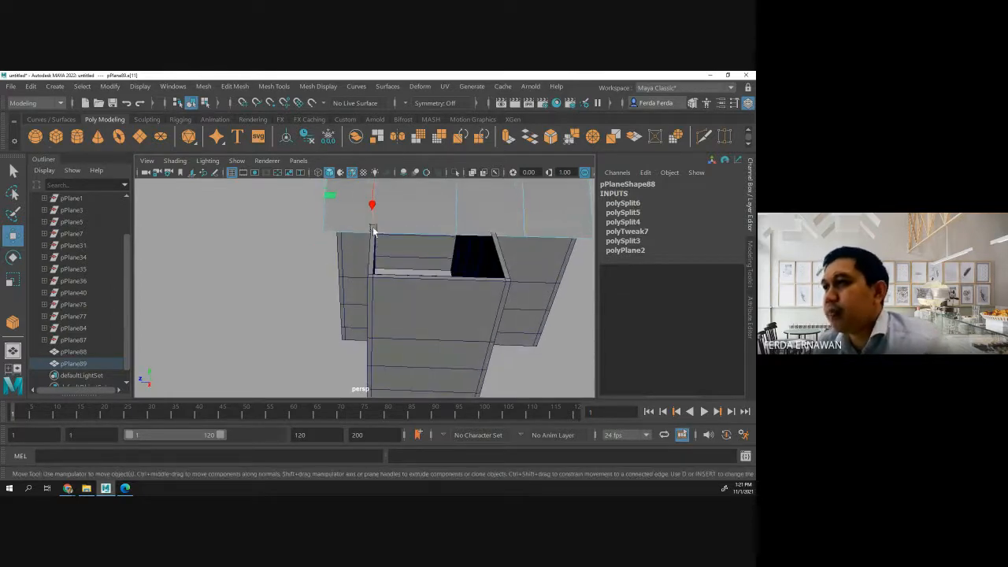
{"action": "scroll", "coordinate": [344, 245], "scroll_direction": "down", "scroll_amount": 5}
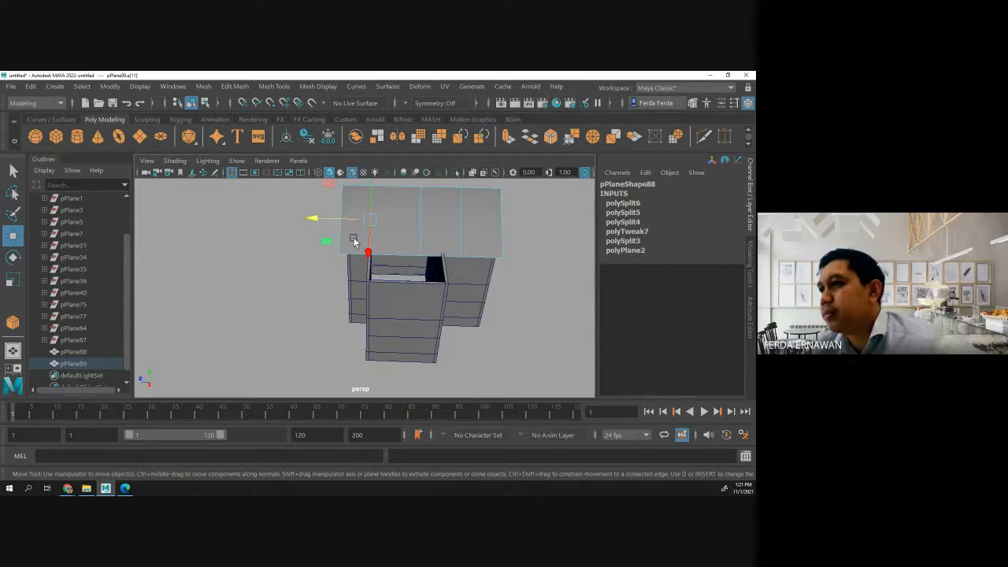
Move the other two new roof edge loops so one centres over the projecting room and one meets its opposite side wall.
{"action": "double_click", "coordinate": [419, 220]}
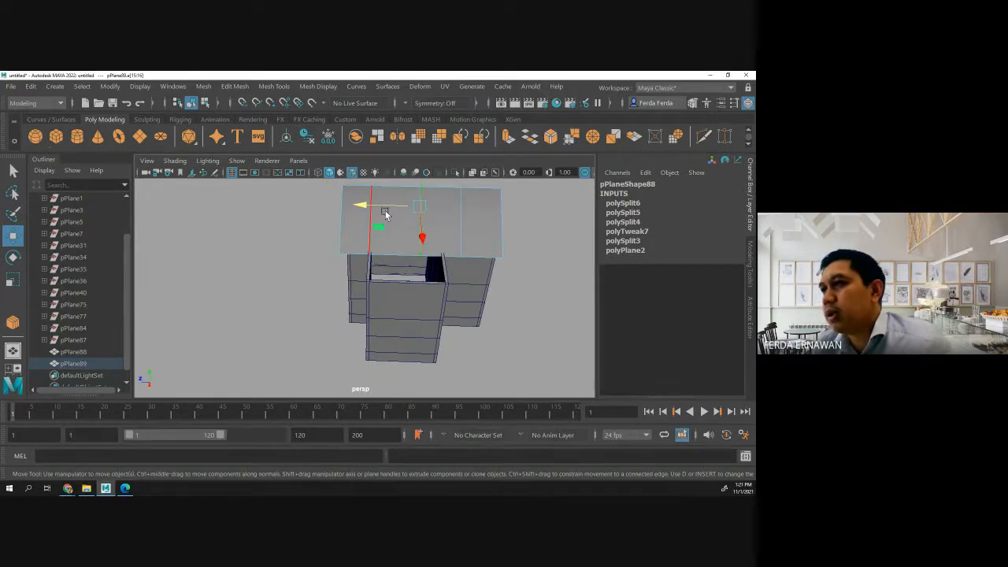
{"action": "left_click_drag", "start_coordinate": [388, 206], "coordinate": [375, 207]}
{"action": "left_click", "coordinate": [461, 223]}
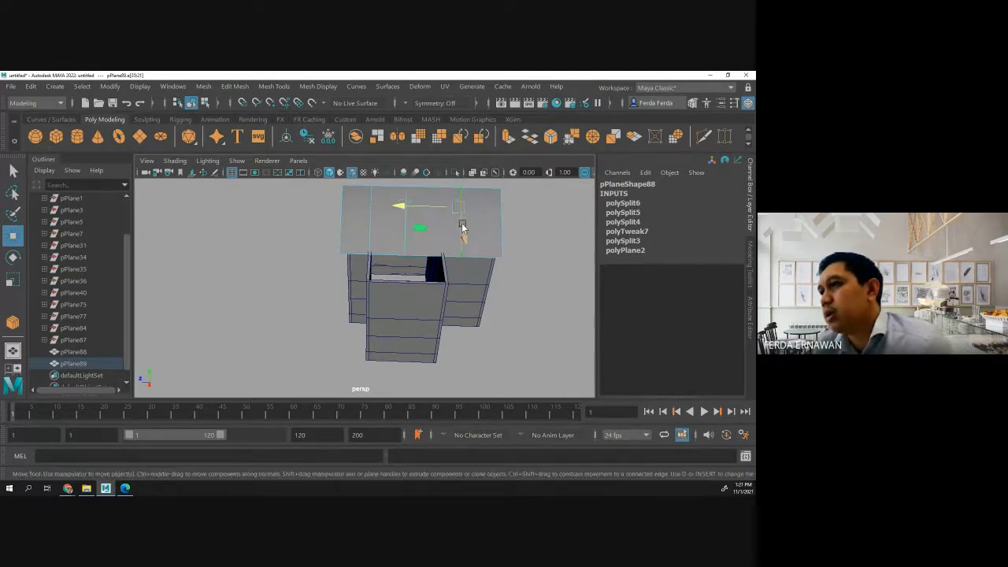
{"action": "left_click_drag", "start_coordinate": [439, 209], "coordinate": [415, 209]}
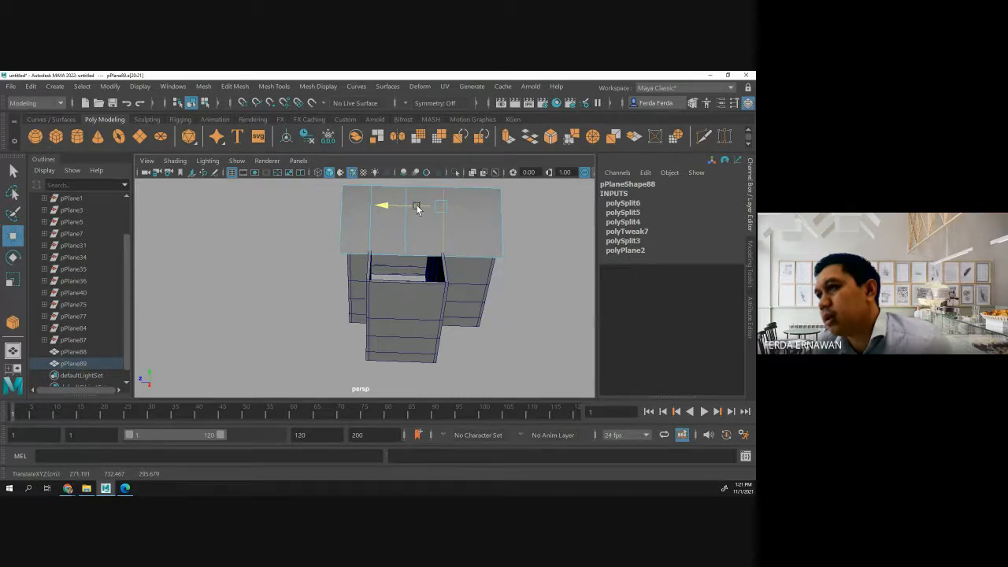
{"action": "left_click_drag", "start_coordinate": [416, 204], "coordinate": [416, 204]}
{"action": "mouse_move", "coordinate": [500, 325]}
{"action": "left_mouse_down", "text": "alt"}
{"action": "mouse_move", "coordinate": [454, 306]}
{"action": "mouse_move", "coordinate": [470, 325]}
{"action": "mouse_move", "coordinate": [495, 326]}
{"action": "left_mouse_up", "text": "alt"}
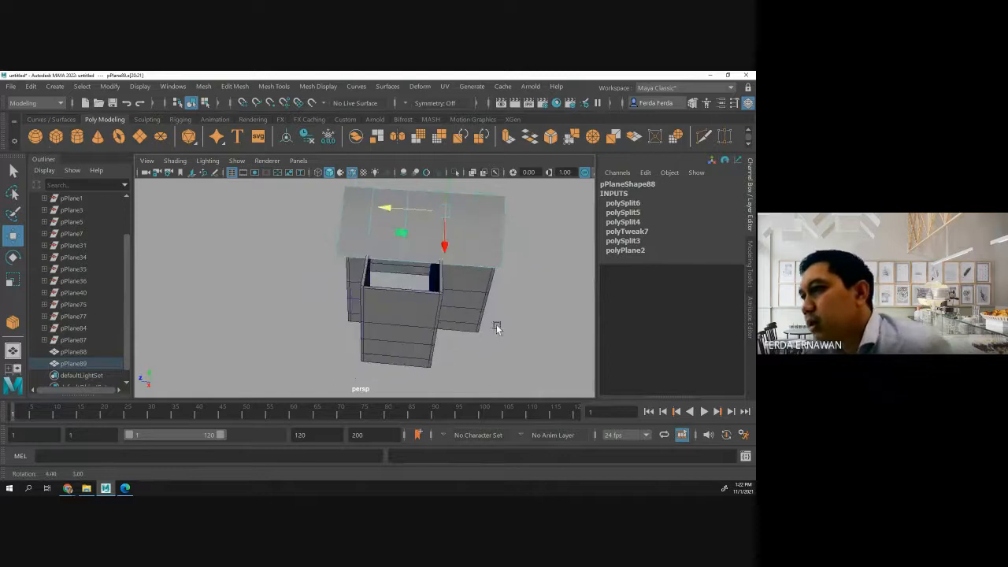
{"action": "left_click_drag", "start_coordinate": [423, 210], "coordinate": [420, 208]}
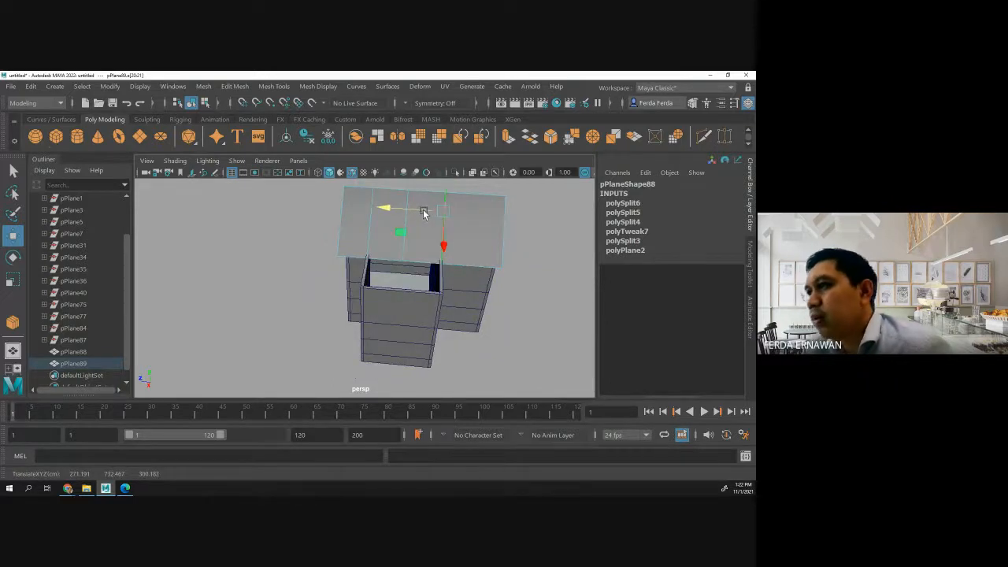
{"action": "left_click", "coordinate": [504, 275]}
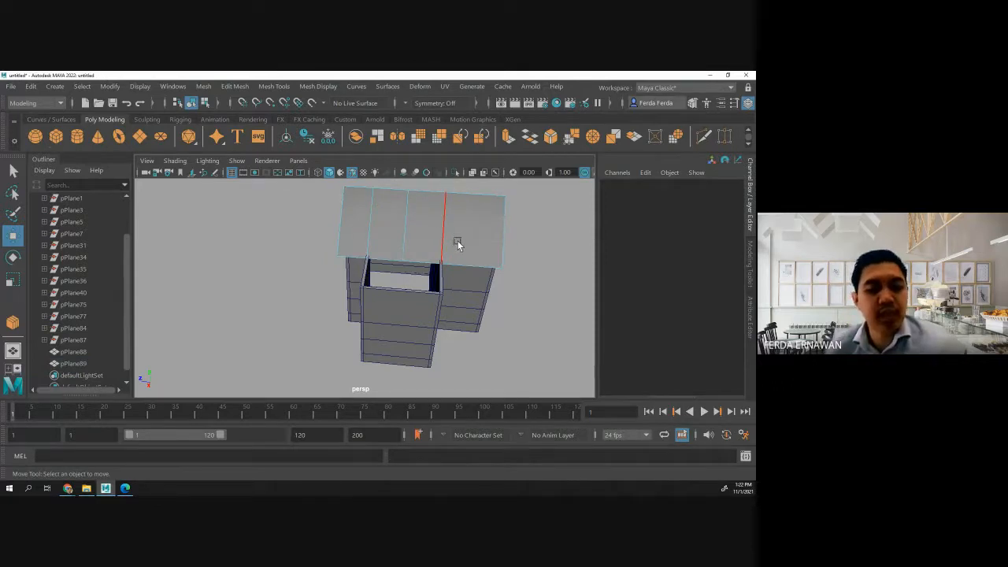
Multi-Cut an inverted V into the roof slope, from the two outer loops at the eave up to the middle loop.
{"action": "left_click_drag", "start_coordinate": [509, 245], "coordinate": [531, 245], "text": "alt"}
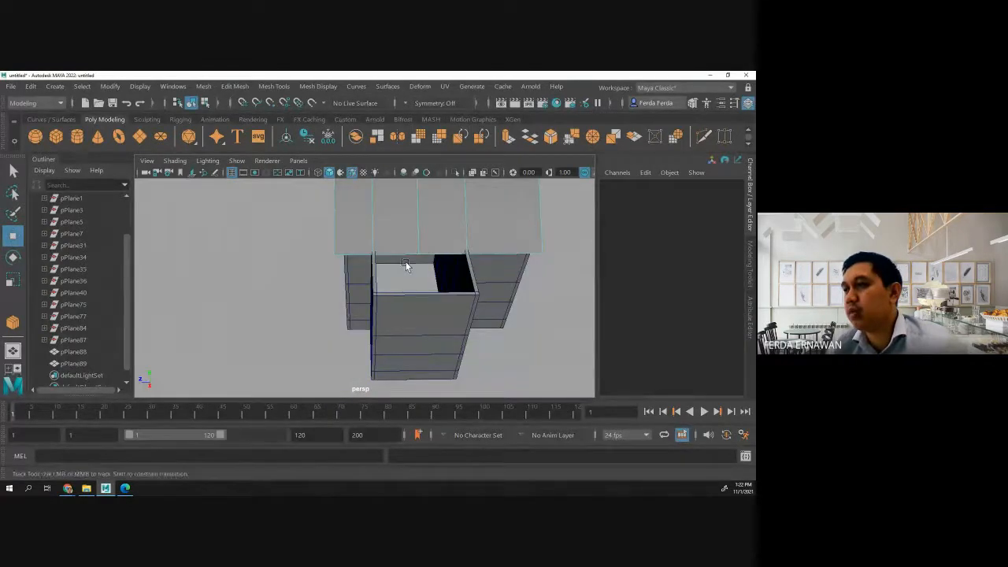
{"action": "middle_click_drag", "start_coordinate": [407, 268], "coordinate": [398, 318], "text": "alt"}
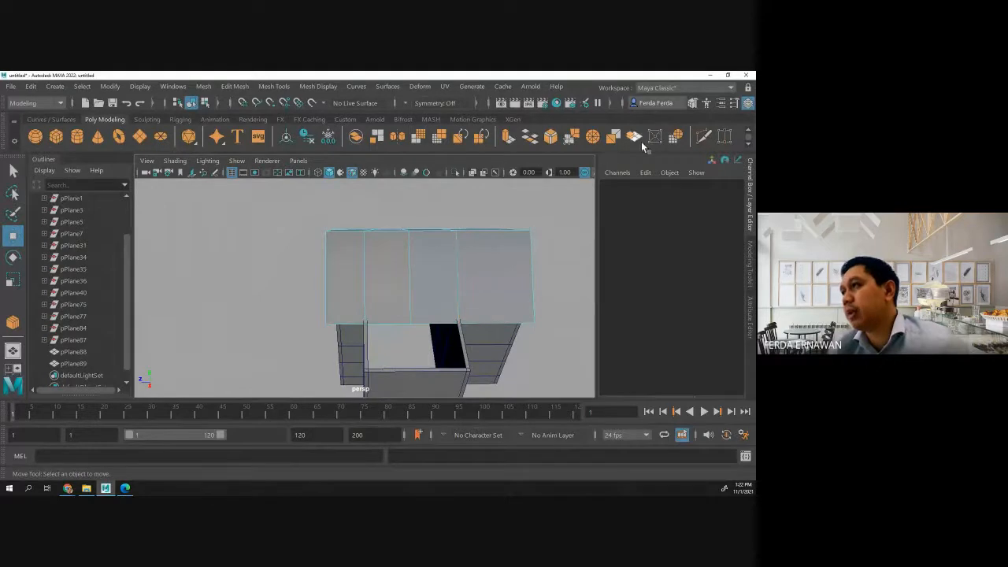
{"action": "left_click", "coordinate": [692, 103]}
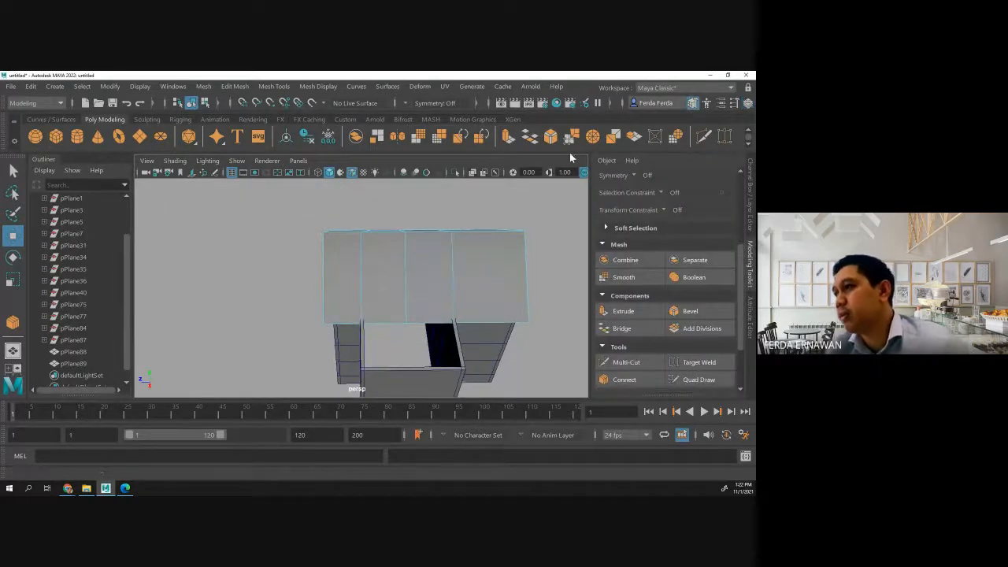
{"action": "left_click", "coordinate": [624, 361]}
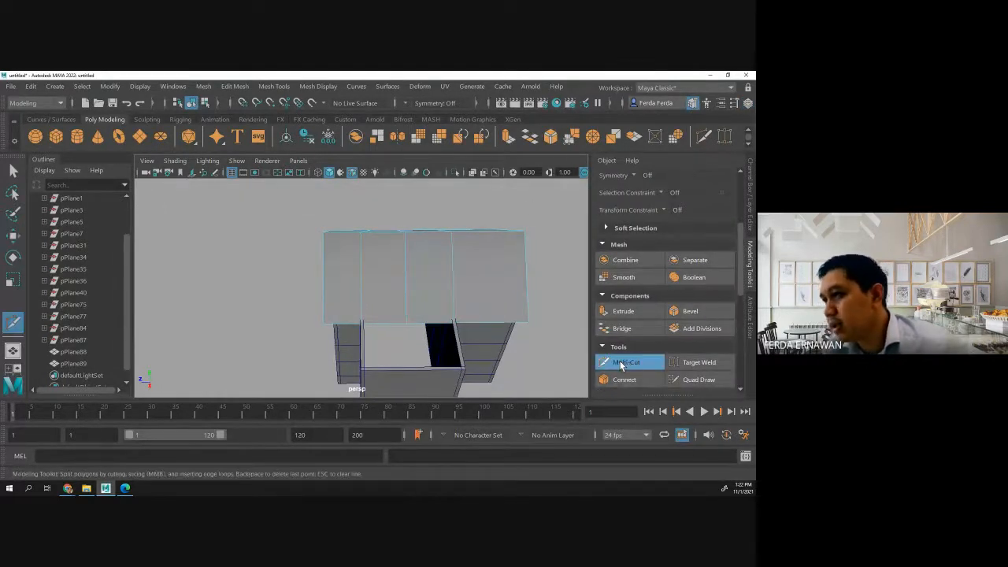
{"action": "left_click", "coordinate": [361, 324]}
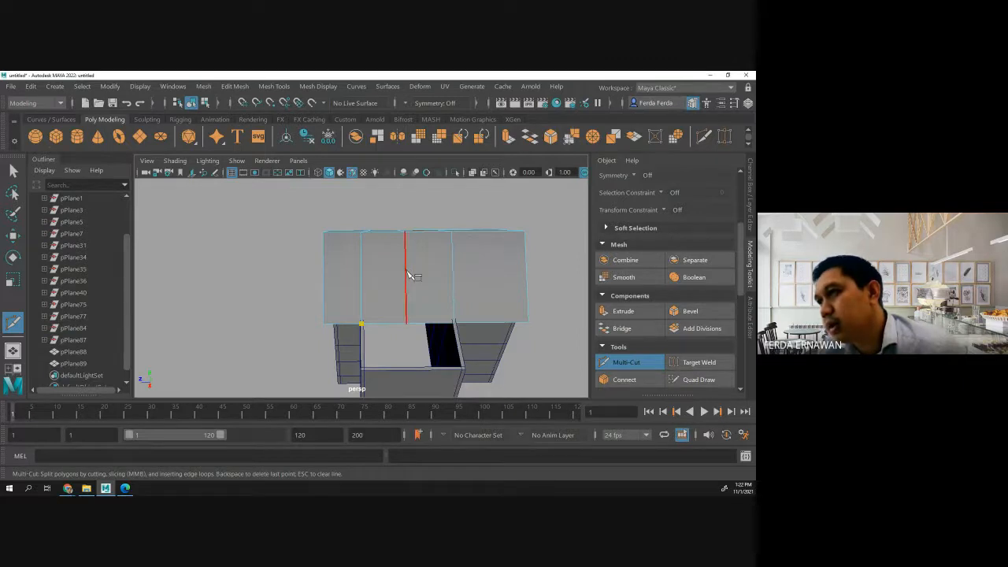
{"action": "left_click", "coordinate": [406, 272]}
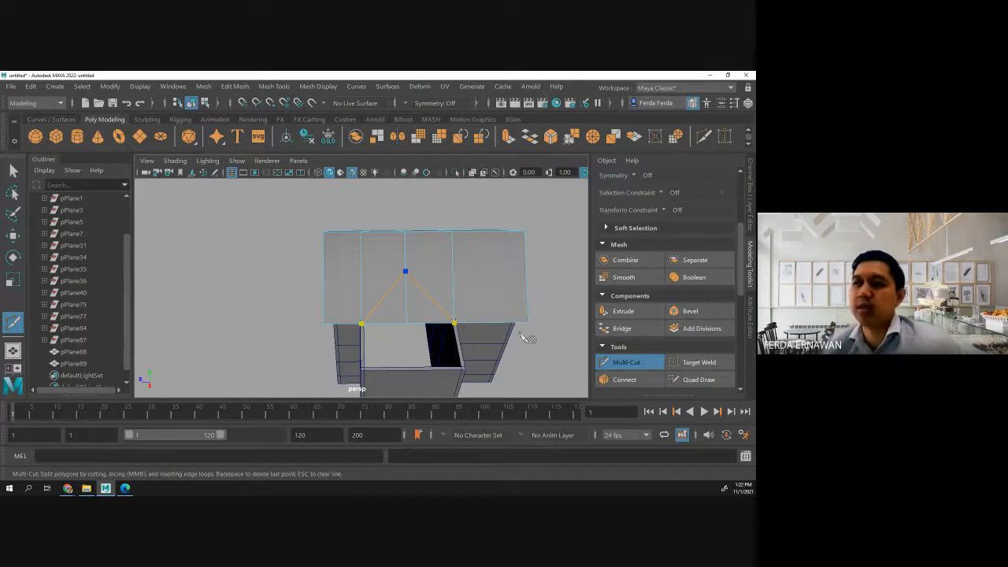
{"action": "key", "text": "Escape"}
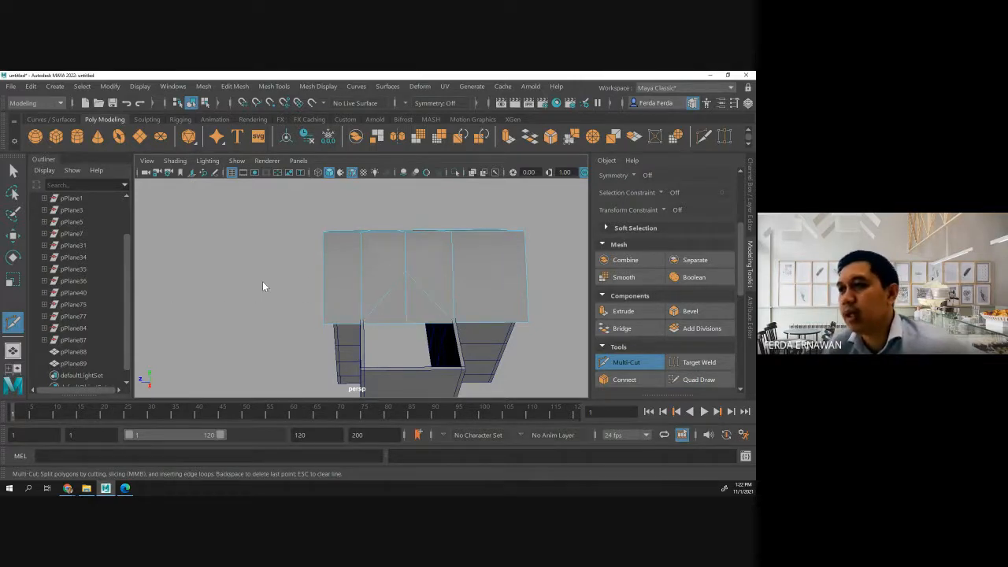
Delete the two triangular roof faces inside the inverted V to open a gap above the projecting room.
{"action": "right_click_drag", "start_coordinate": [263, 281], "coordinate": [259, 197]}
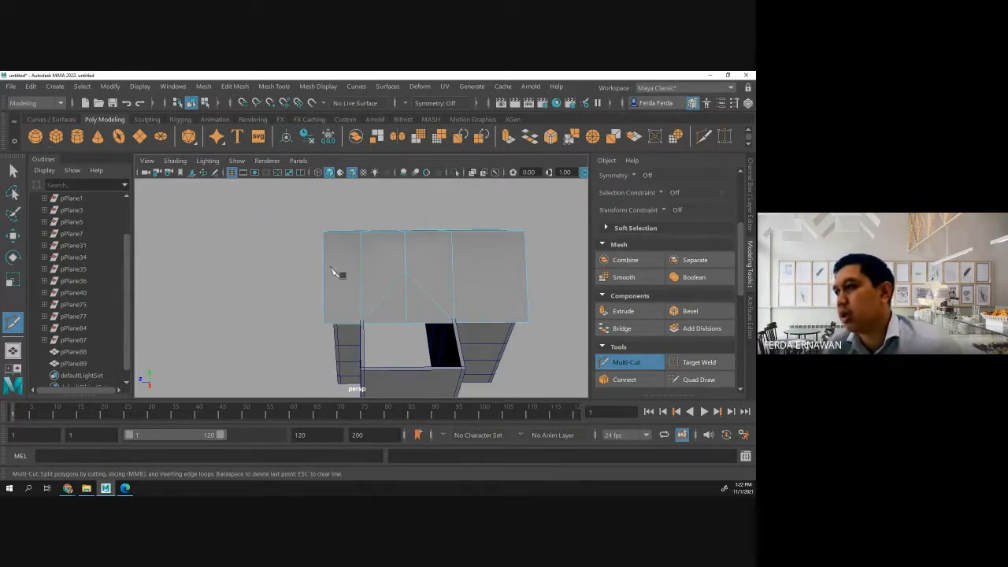
{"action": "left_click", "coordinate": [615, 363]}
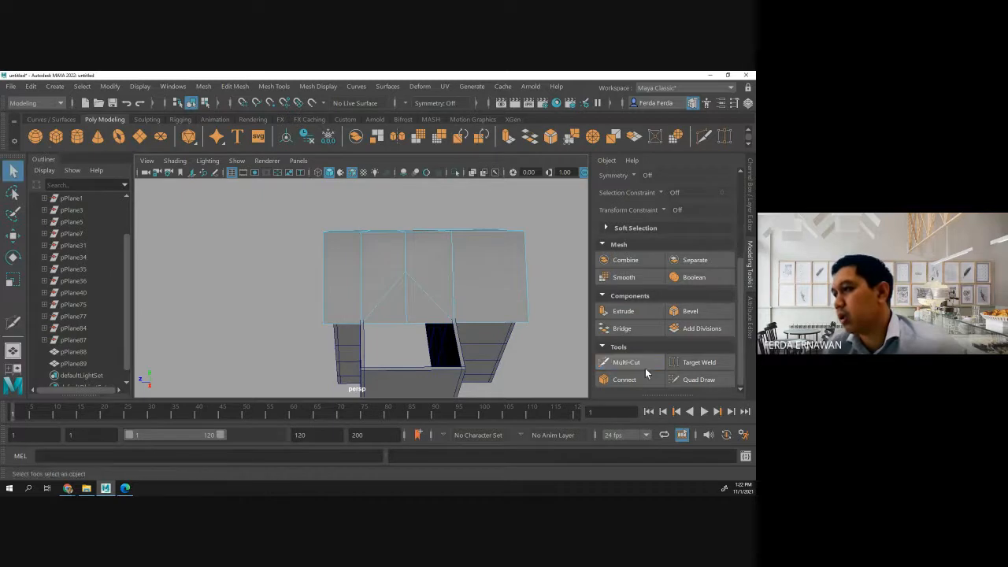
{"action": "left_click", "coordinate": [397, 309]}
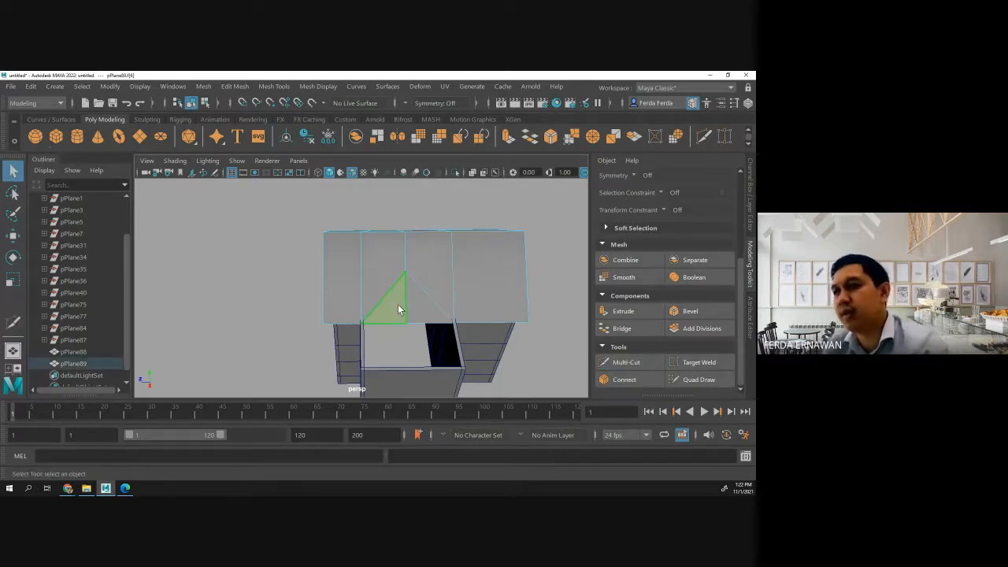
{"action": "key", "text": "Delete"}
{"action": "left_click", "coordinate": [429, 316]}
{"action": "key", "text": "Delete"}
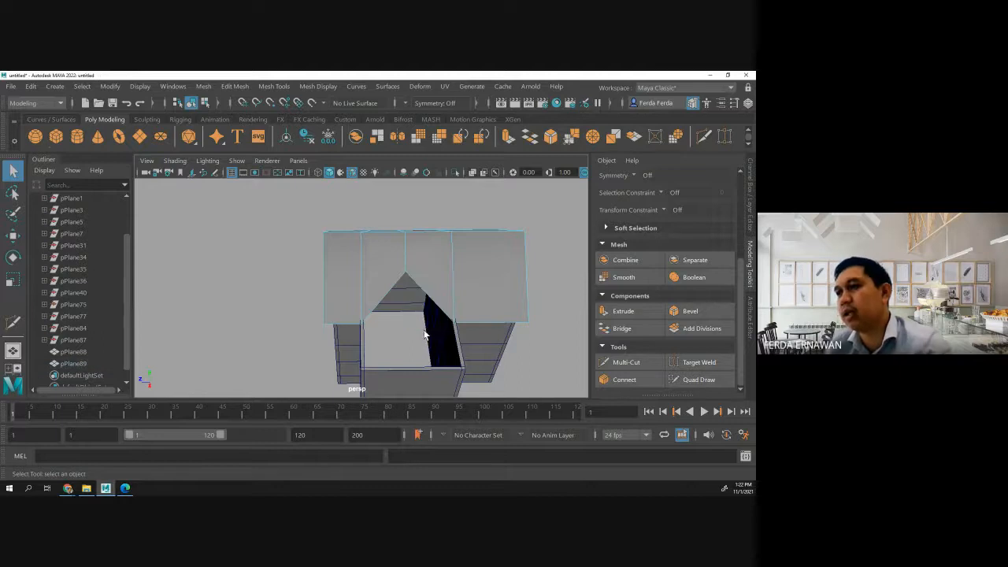
Try extruding the two slanted edges of the roof opening outward along X, past the projecting room's end wall.
{"action": "mouse_move", "coordinate": [319, 353]}
{"action": "left_mouse_down", "text": "alt"}
{"action": "mouse_move", "coordinate": [346, 342]}
{"action": "mouse_move", "coordinate": [324, 338]}
{"action": "left_mouse_up", "text": "alt"}
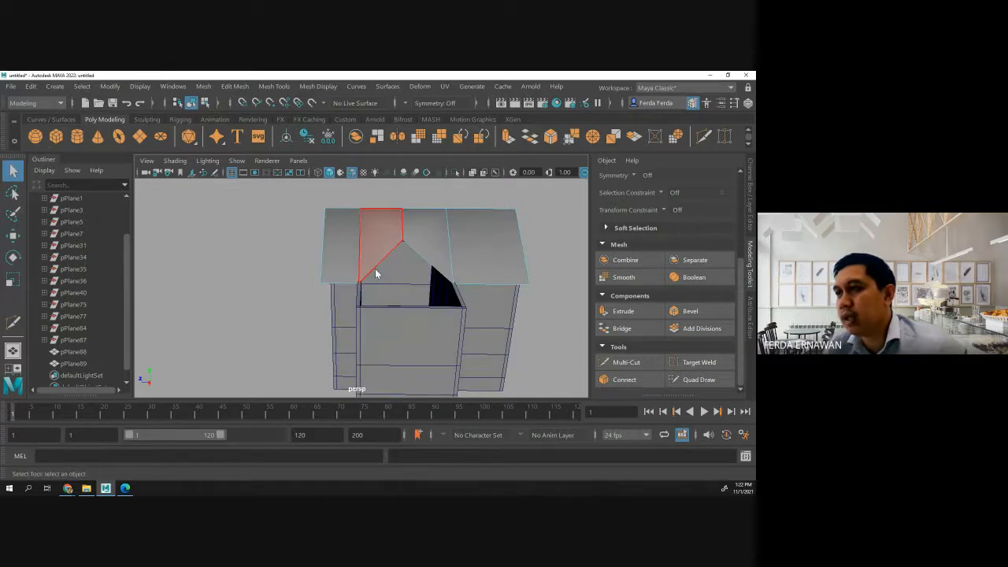
{"action": "right_click_drag", "start_coordinate": [375, 268], "coordinate": [379, 136]}
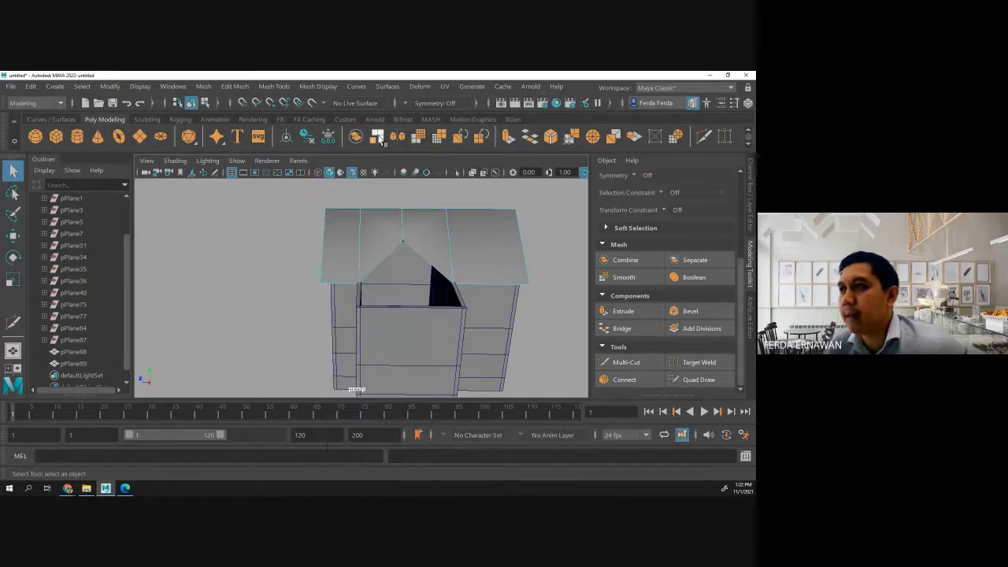
{"action": "left_click", "coordinate": [374, 270]}
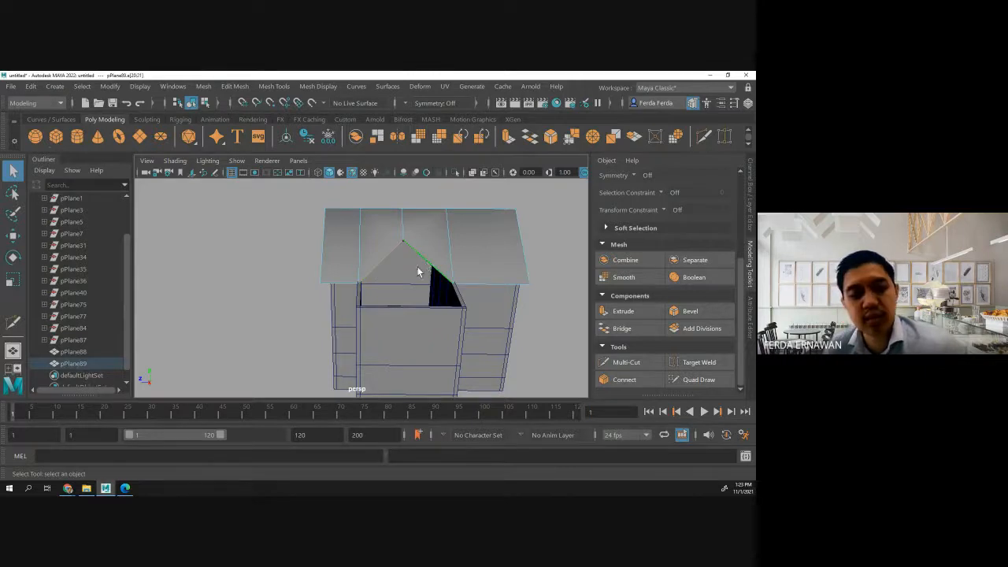
{"action": "left_click_drag", "start_coordinate": [243, 297], "coordinate": [317, 297], "text": "alt"}
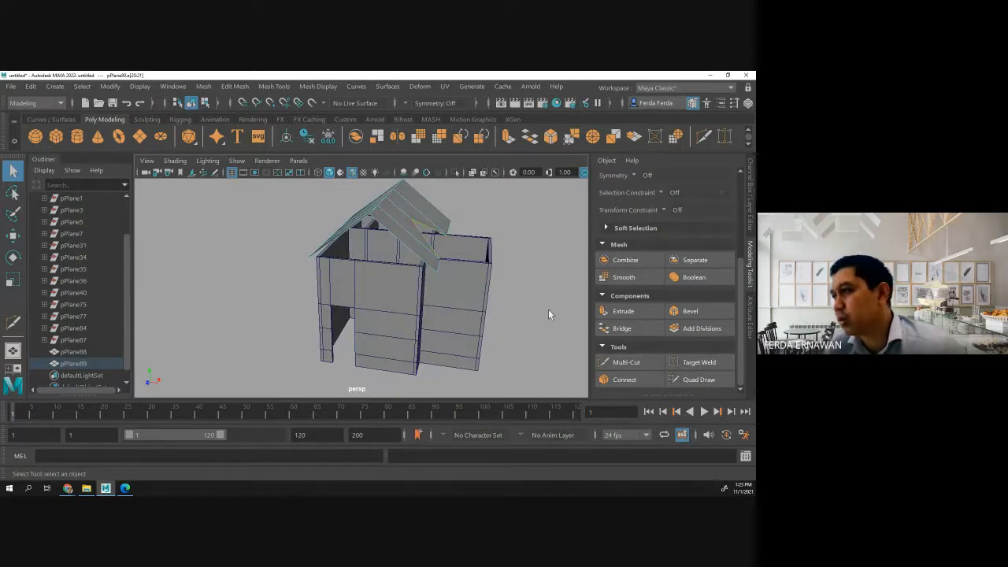
{"action": "left_click", "coordinate": [623, 312]}
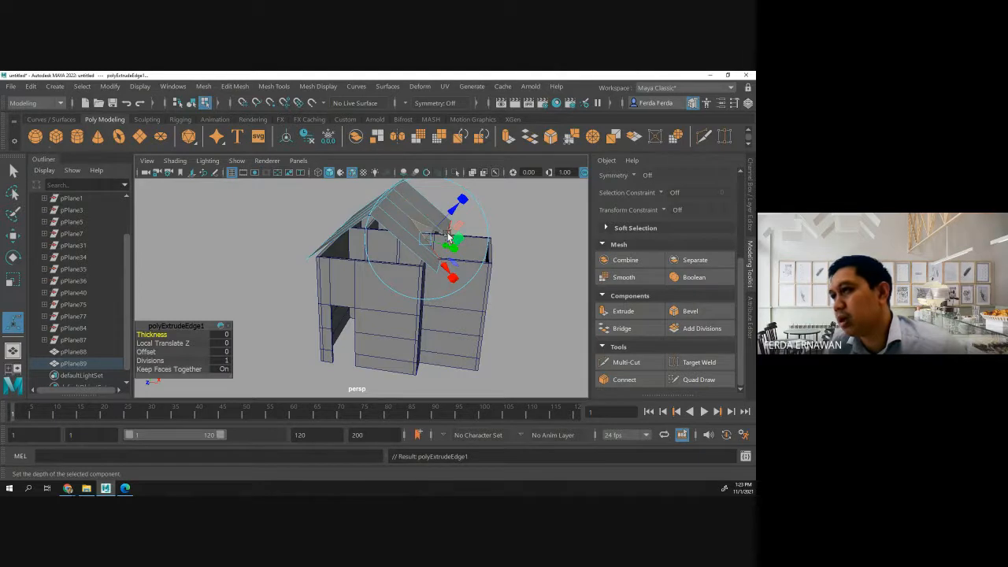
{"action": "left_click_drag", "start_coordinate": [441, 229], "coordinate": [468, 247]}
{"action": "key", "text": "ctrl+z"}
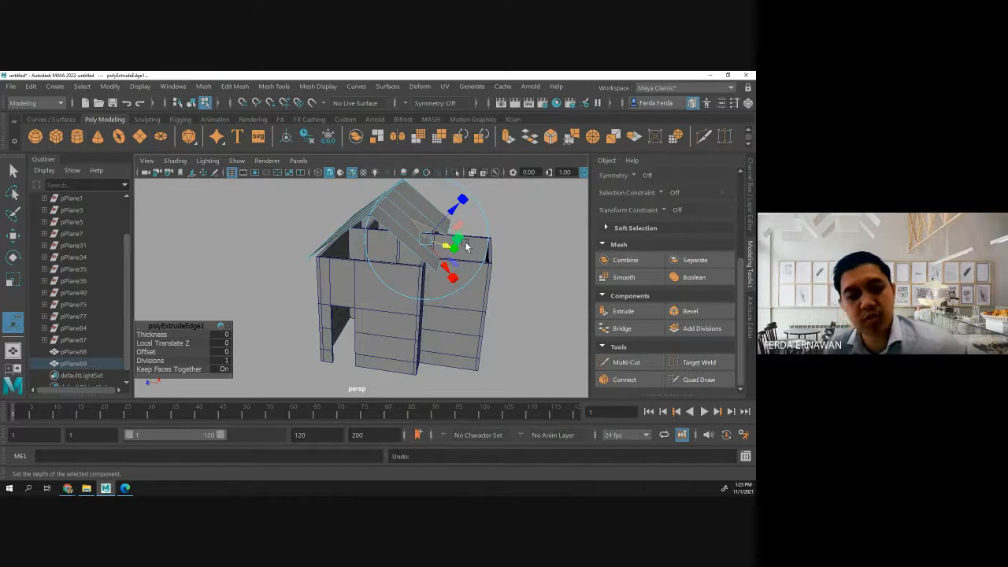
{"action": "left_click", "coordinate": [12, 235]}
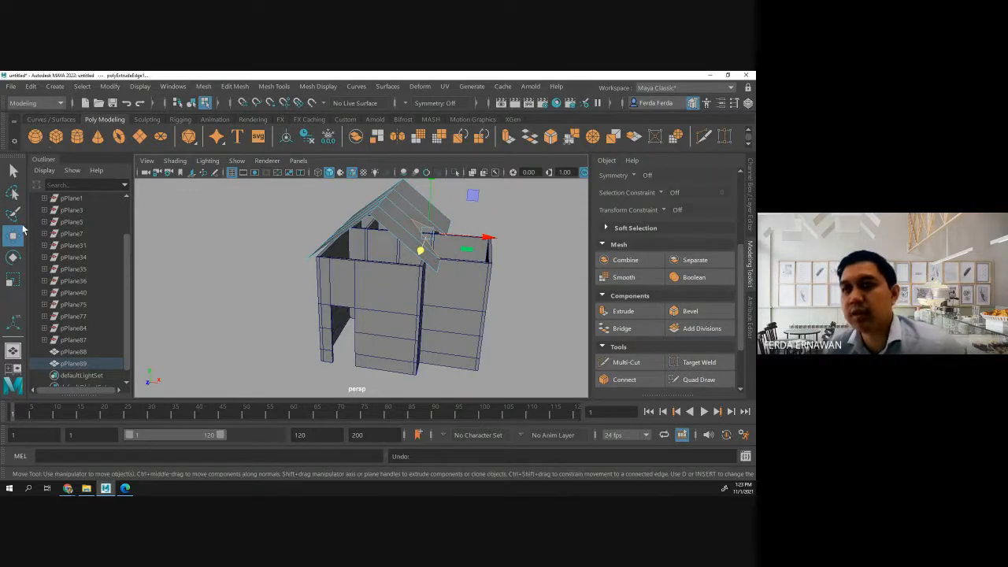
{"action": "left_click_drag", "start_coordinate": [492, 243], "coordinate": [579, 248]}
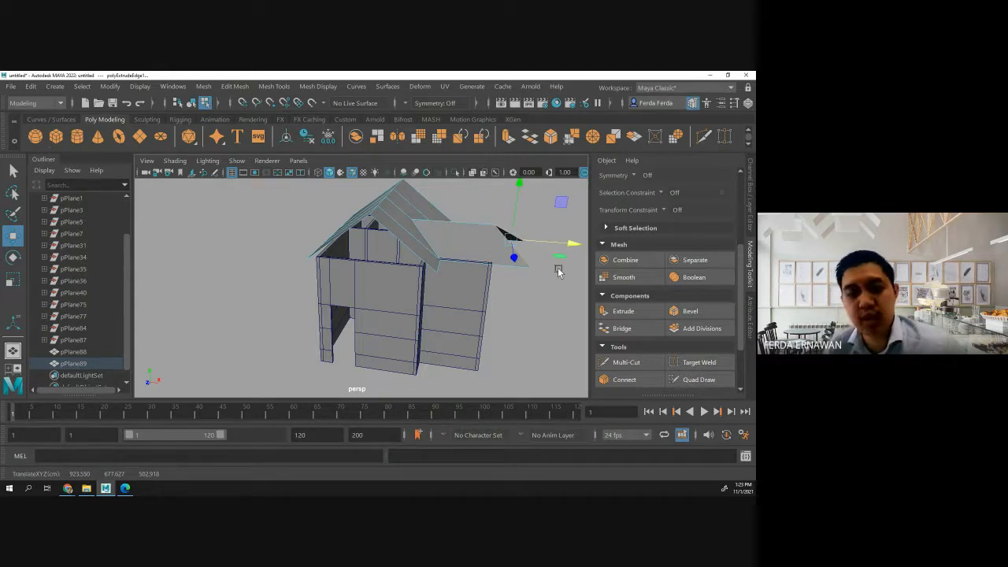
Scale the extruded gable edges flat along X so the new roof ends in a vertical plane.
{"action": "scroll", "coordinate": [517, 286], "scroll_direction": "up", "scroll_amount": 2}
{"action": "scroll", "coordinate": [516, 286], "scroll_direction": "down", "scroll_amount": 1}
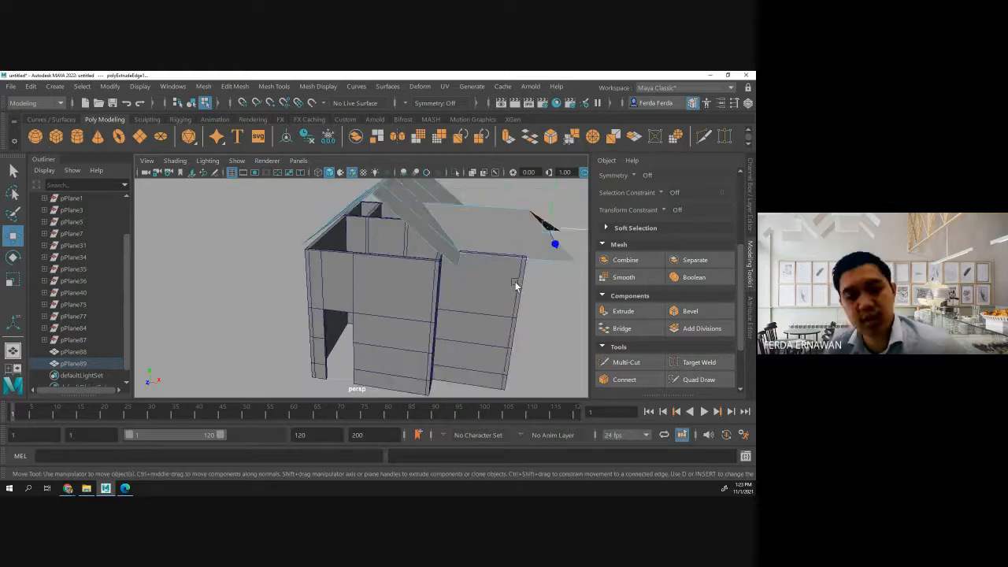
{"action": "mouse_move", "coordinate": [546, 280]}
{"action": "left_mouse_down", "text": "alt"}
{"action": "mouse_move", "coordinate": [515, 279]}
{"action": "mouse_move", "coordinate": [544, 278]}
{"action": "left_mouse_up", "text": "alt"}
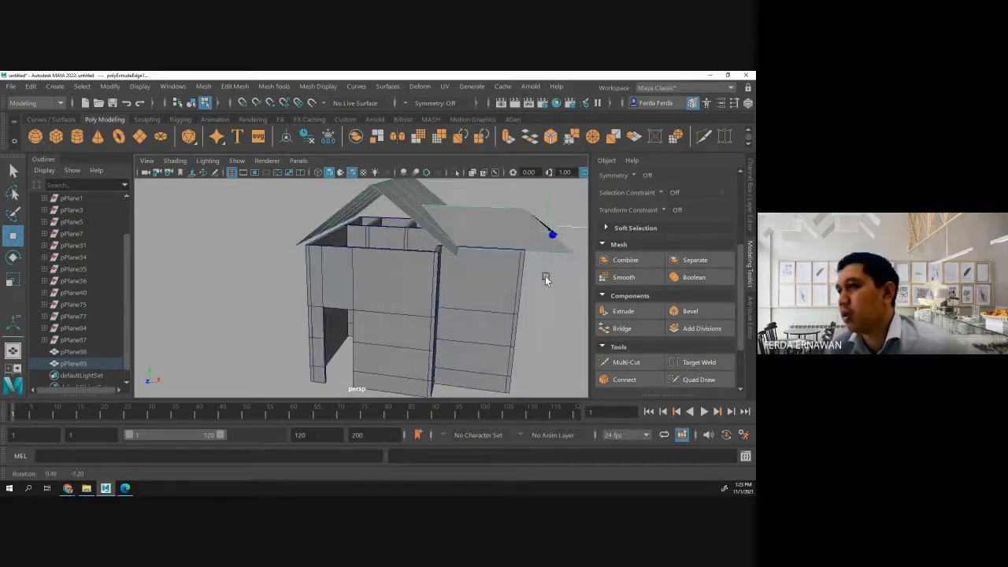
{"action": "left_click", "coordinate": [13, 280]}
{"action": "scroll", "coordinate": [167, 291], "scroll_direction": "down", "scroll_amount": 3}
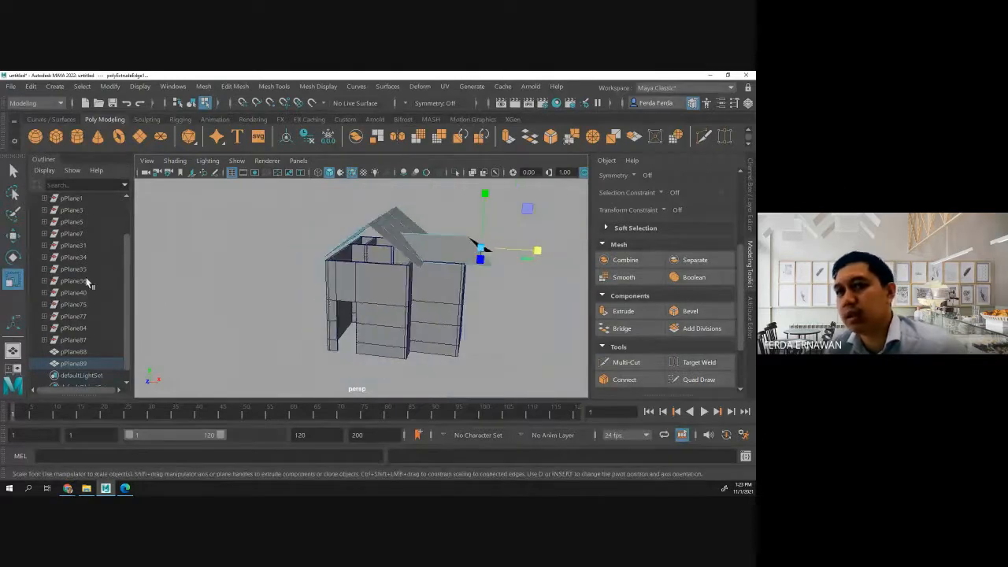
{"action": "left_click_drag", "start_coordinate": [433, 269], "coordinate": [478, 249]}
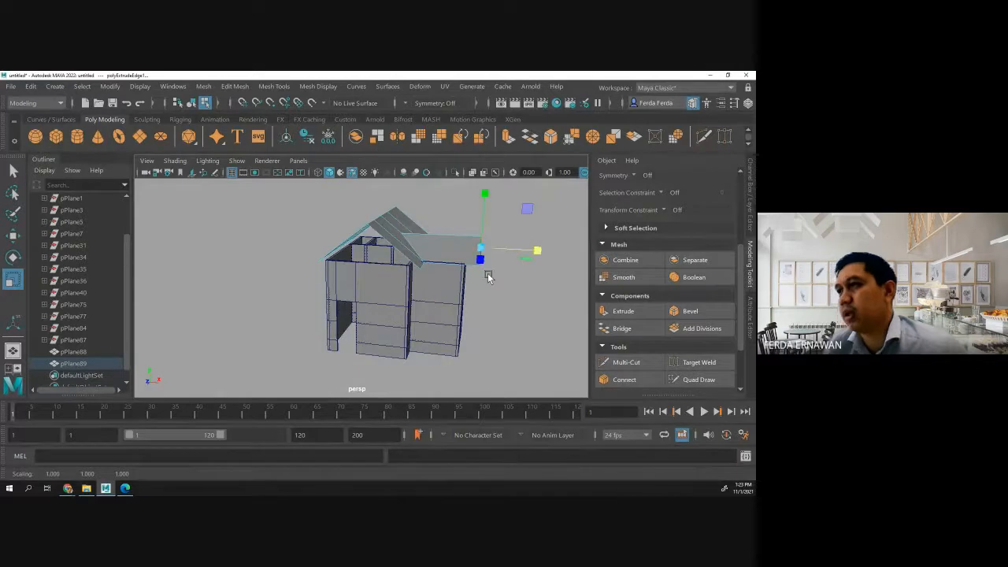
{"action": "left_click", "coordinate": [508, 283]}
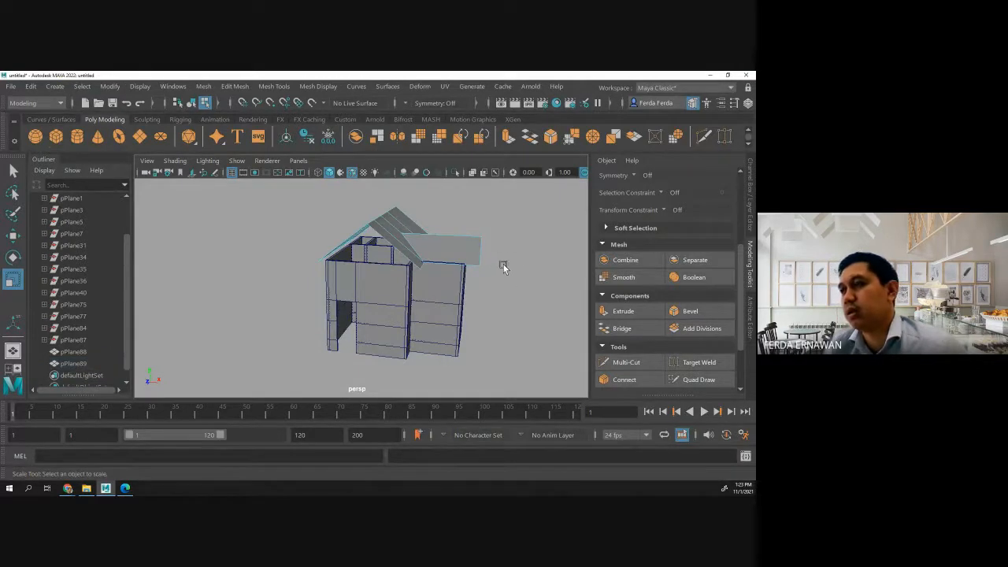
Select the whole roof object and raise it slightly along Y above the walls.
{"action": "left_click_drag", "start_coordinate": [493, 275], "coordinate": [470, 268], "text": "alt"}
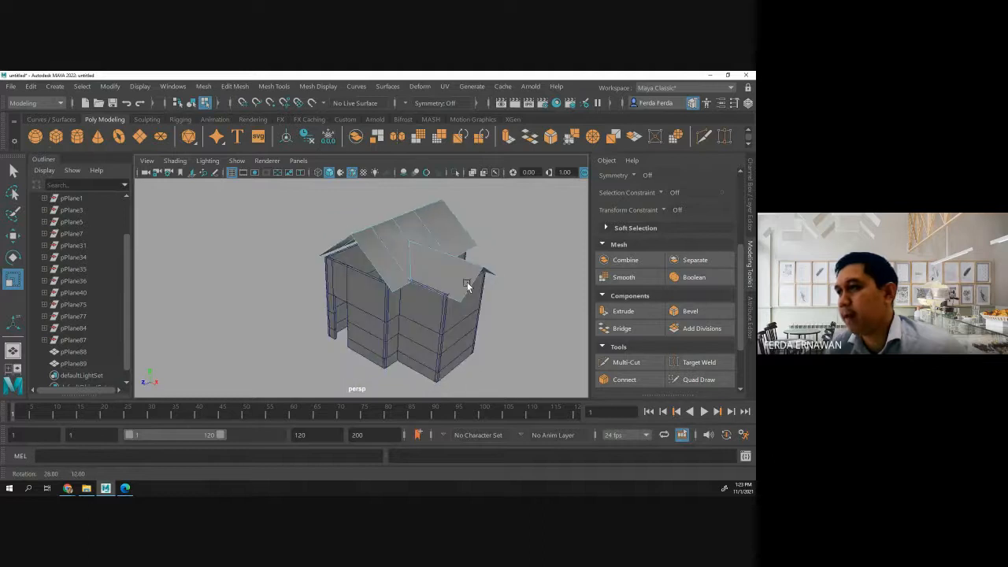
{"action": "scroll", "coordinate": [466, 290], "scroll_direction": "up", "scroll_amount": 3}
{"action": "scroll", "coordinate": [465, 291], "scroll_direction": "up", "scroll_amount": 2}
{"action": "scroll", "coordinate": [465, 291], "scroll_direction": "down", "scroll_amount": 4}
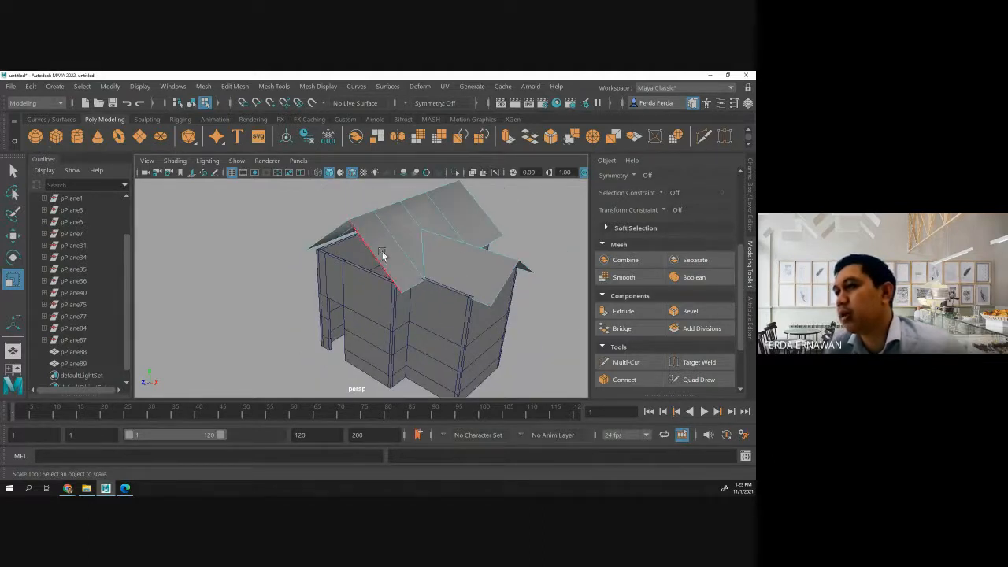
{"action": "scroll", "coordinate": [520, 263], "scroll_direction": "down", "scroll_amount": 2}
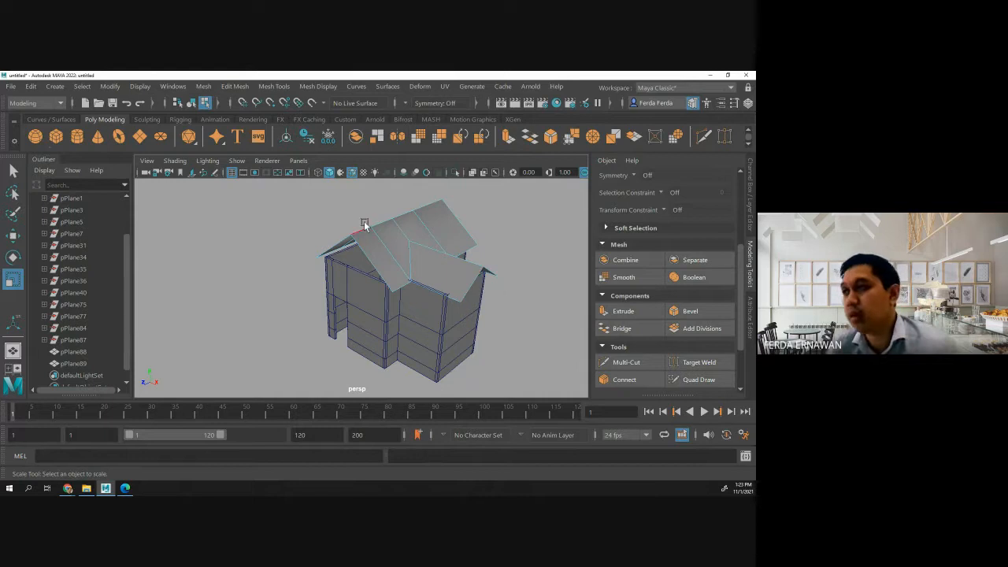
{"action": "right_click_drag", "start_coordinate": [394, 235], "coordinate": [441, 148]}
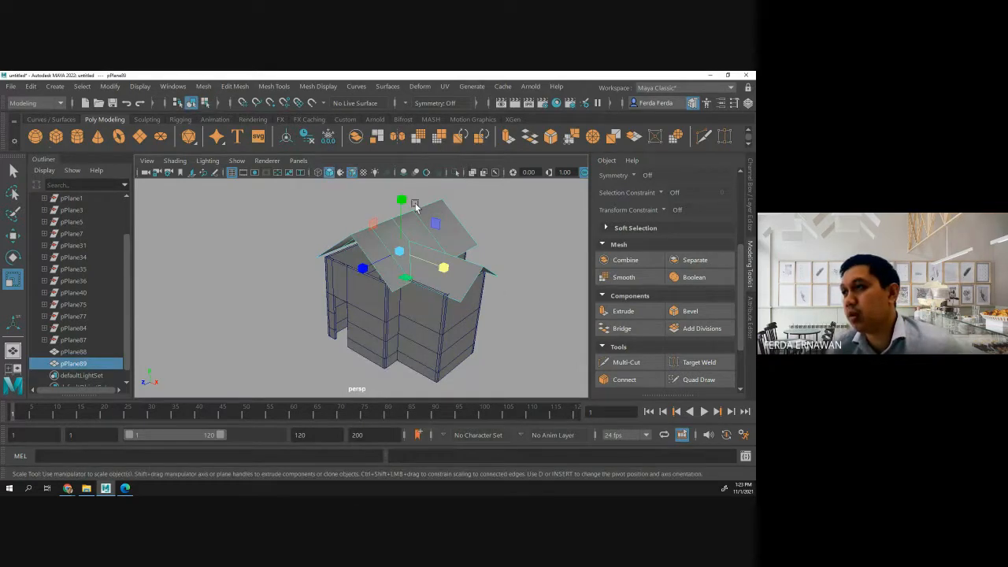
{"action": "left_click", "coordinate": [13, 233]}
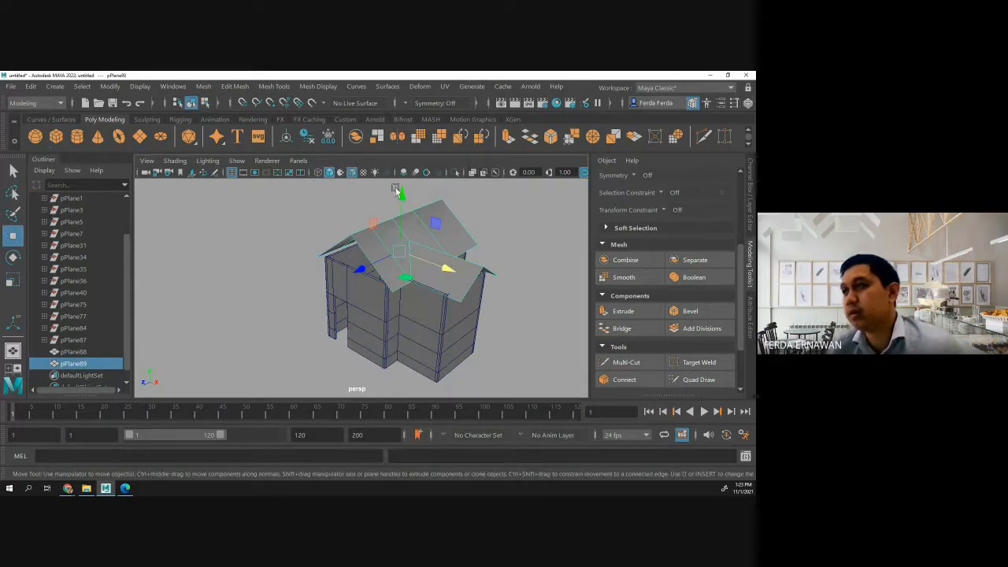
{"action": "left_click_drag", "start_coordinate": [401, 195], "coordinate": [401, 196]}
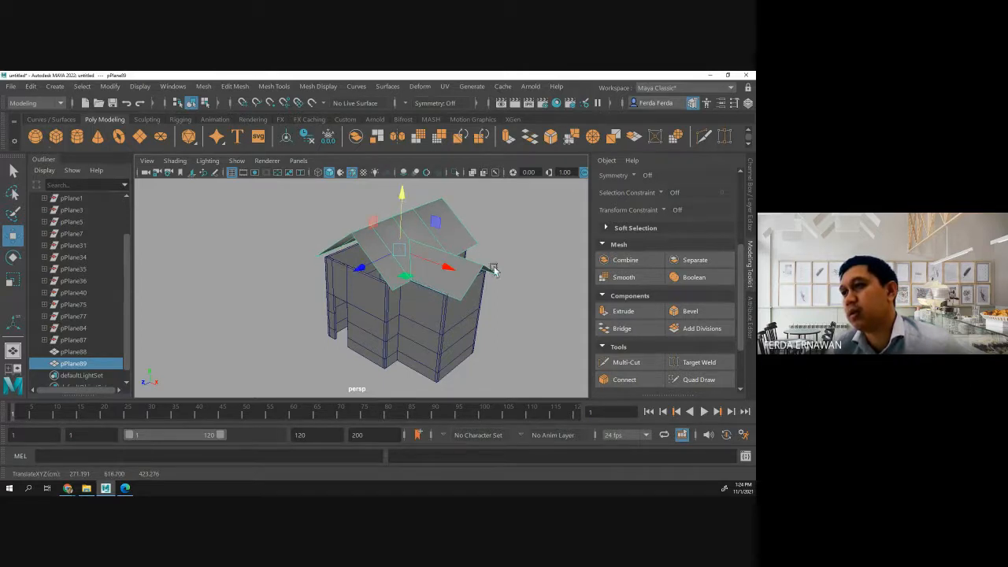
Undo the roof lift, the flattening and the gable extrusion, back to the open inverted V.
{"action": "left_click_drag", "start_coordinate": [539, 301], "coordinate": [359, 305], "text": "alt"}
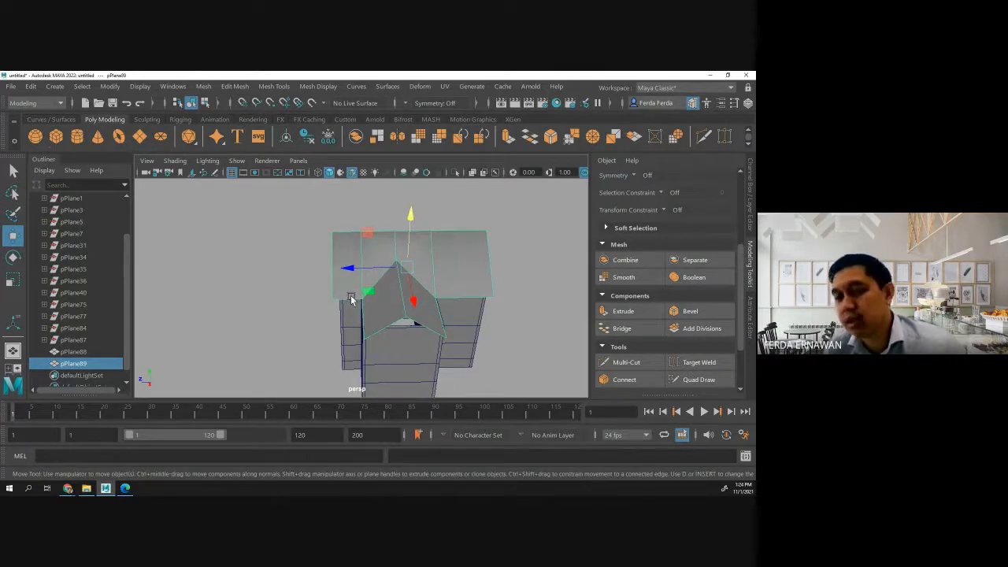
{"action": "key", "text": "ctrl+z"}
{"action": "key", "text": "ctrl+z"}
{"action": "key", "text": "ctrl+z"}
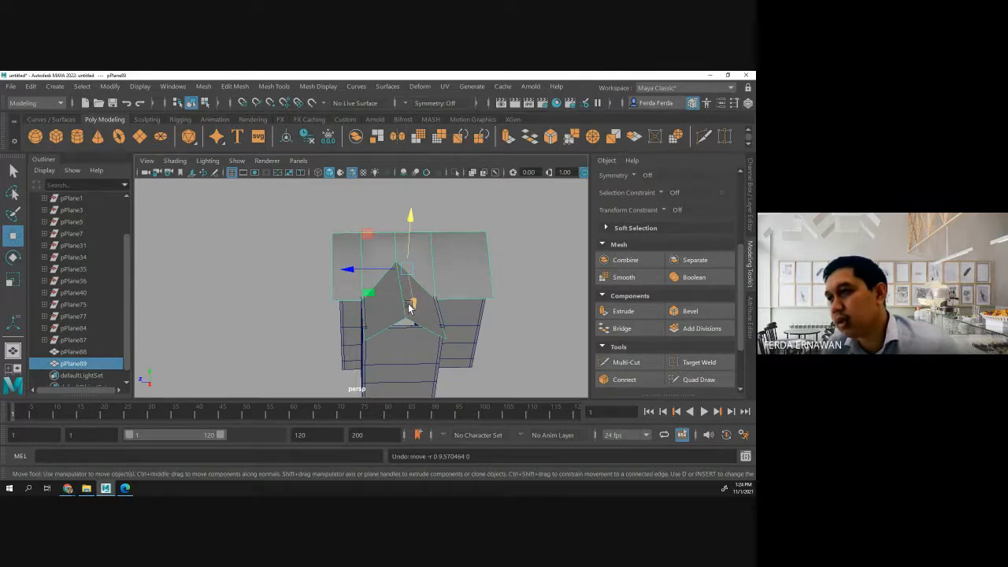
{"action": "key", "text": "ctrl+z"}
{"action": "key", "text": "ctrl+z"}
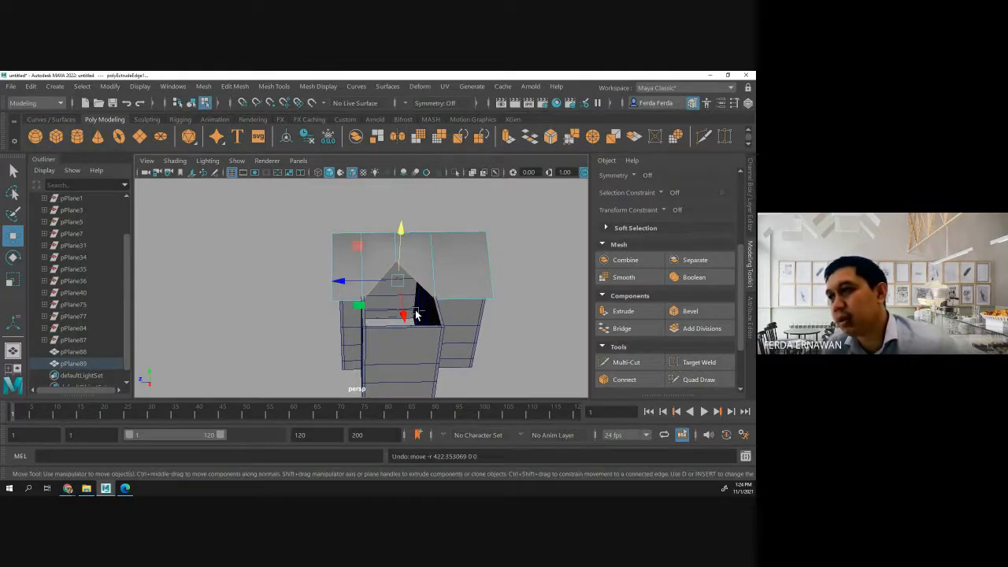
{"action": "key", "text": "ctrl+z"}
{"action": "key", "text": "ctrl+z"}
{"action": "key", "text": "ctrl+z"}
{"action": "key", "text": "ctrl+z"}
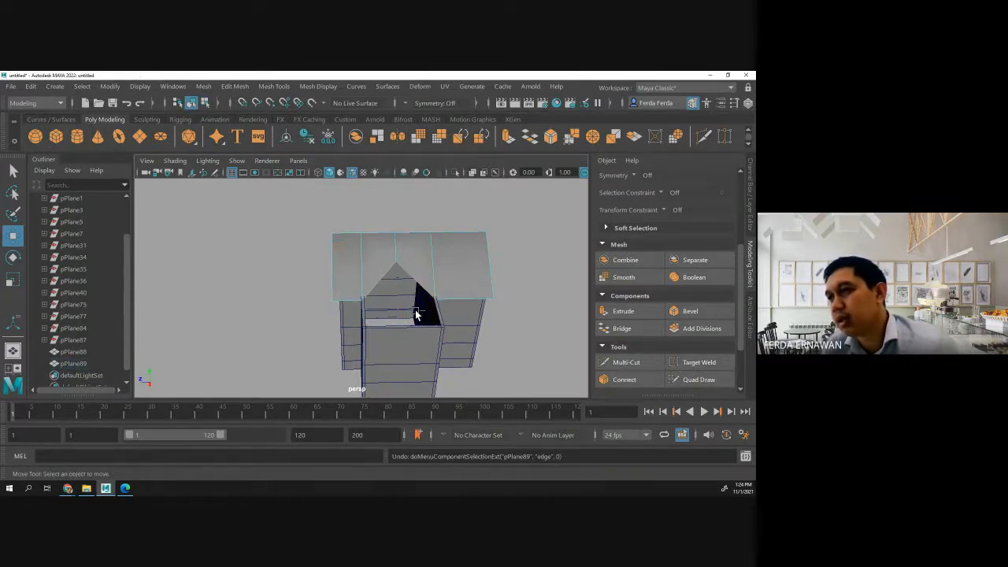
Undo the deletion of the triangular roof faces and the inverted V cut.
{"action": "key", "text": "ctrl+z"}
{"action": "key", "text": "ctrl+z"}
{"action": "key", "text": "ctrl+z"}
{"action": "key", "text": "ctrl+z"}
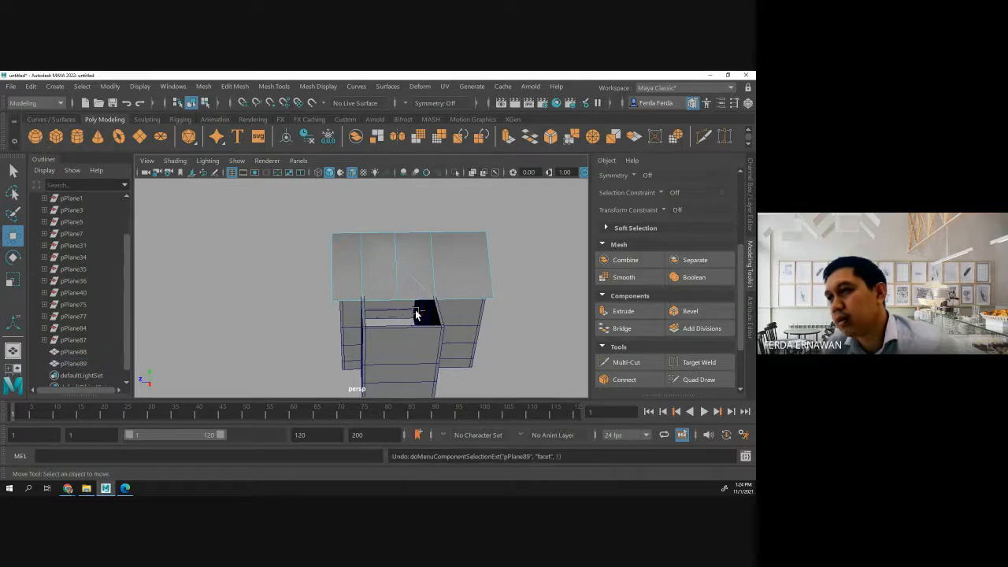
{"action": "key", "text": "ctrl+z"}
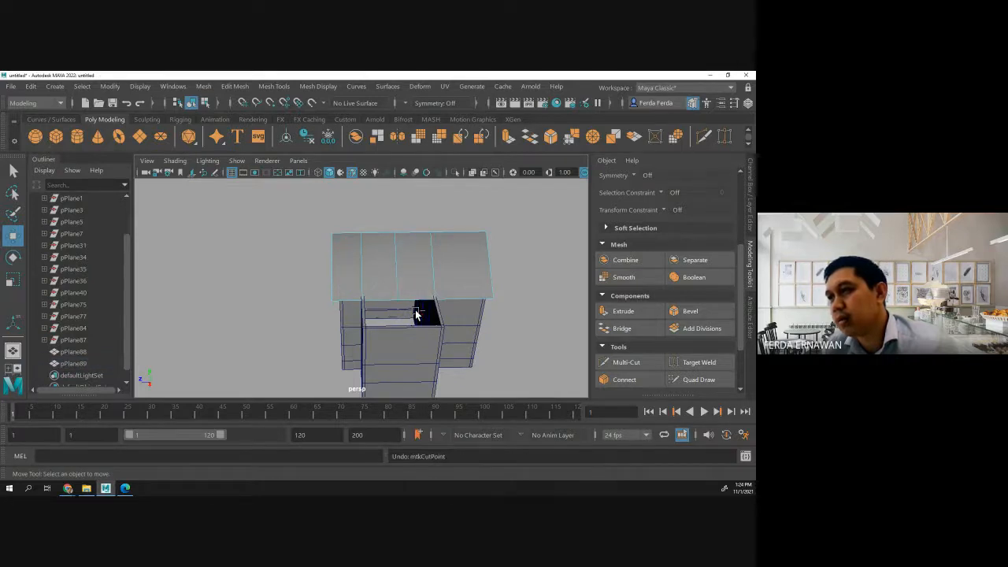
Move the two outer roof edge loops outward along Z, beyond both side walls of the projecting room.
{"action": "right_click_drag", "start_coordinate": [363, 268], "coordinate": [370, 171]}
{"action": "right_click_drag", "start_coordinate": [375, 127], "coordinate": [375, 129]}
{"action": "left_click", "coordinate": [362, 269]}
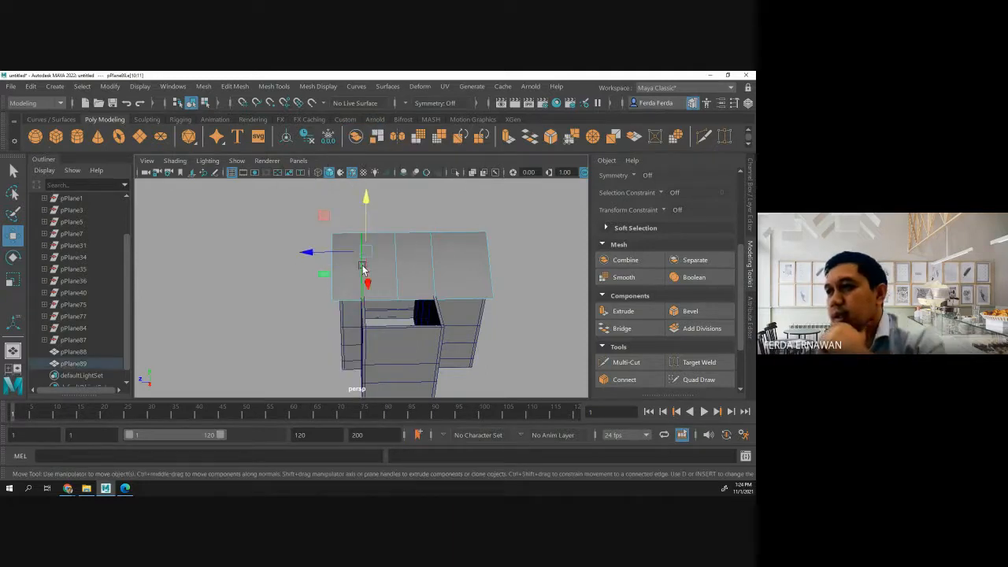
{"action": "left_click_drag", "start_coordinate": [360, 250], "coordinate": [326, 251]}
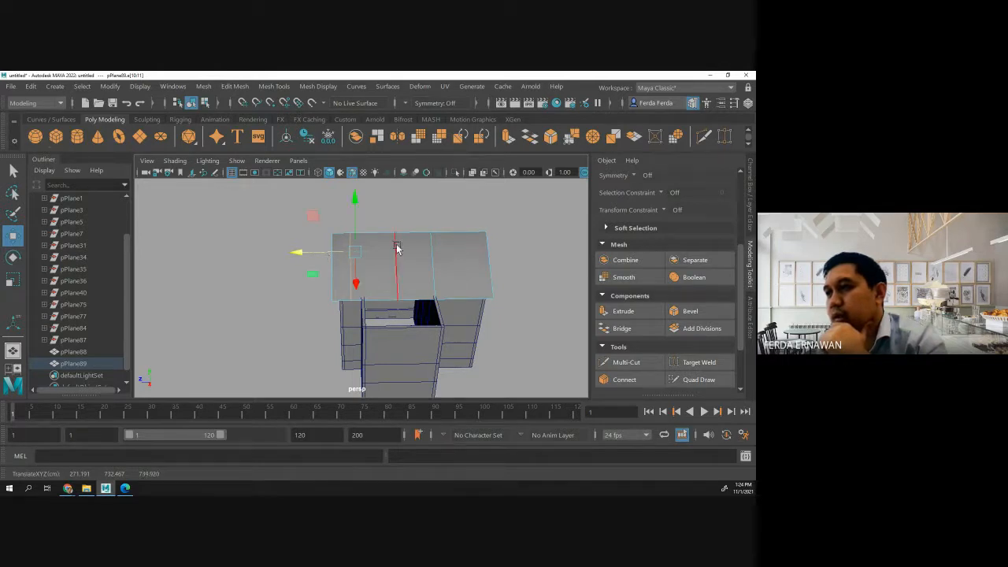
{"action": "left_click", "coordinate": [414, 249]}
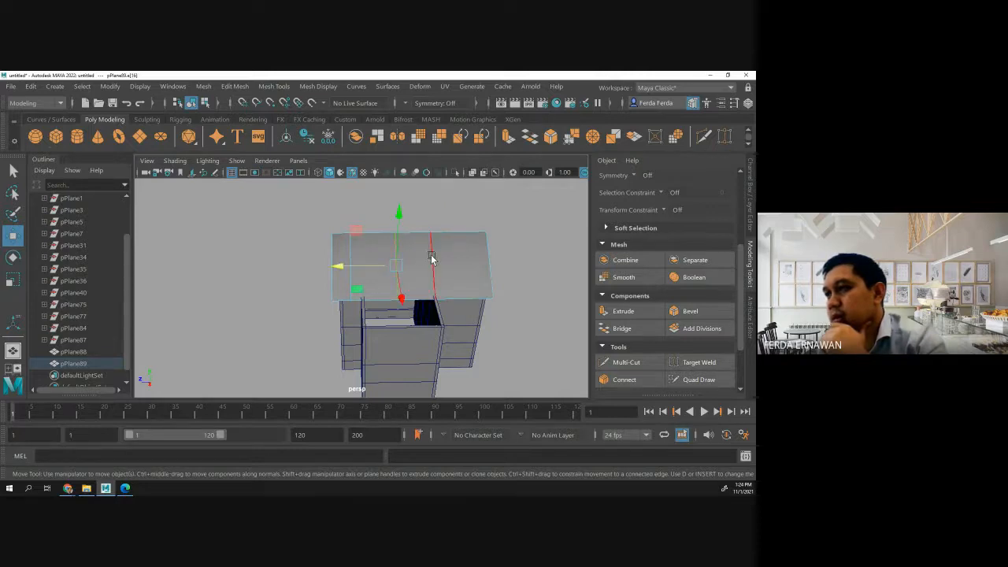
{"action": "left_click_drag", "start_coordinate": [381, 252], "coordinate": [394, 254]}
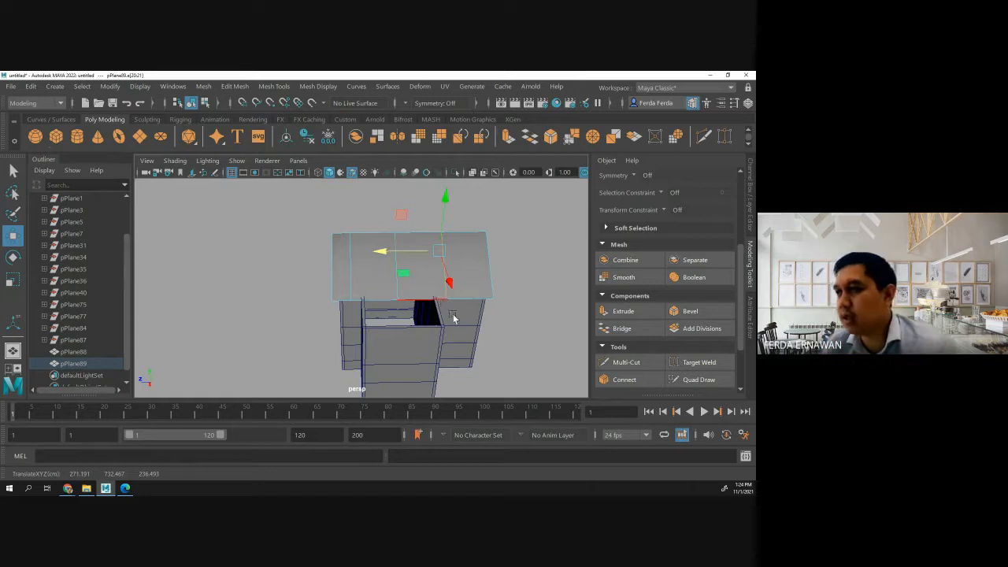
{"action": "left_click_drag", "start_coordinate": [450, 316], "coordinate": [519, 348], "text": "alt"}
{"action": "left_click", "coordinate": [488, 337]}
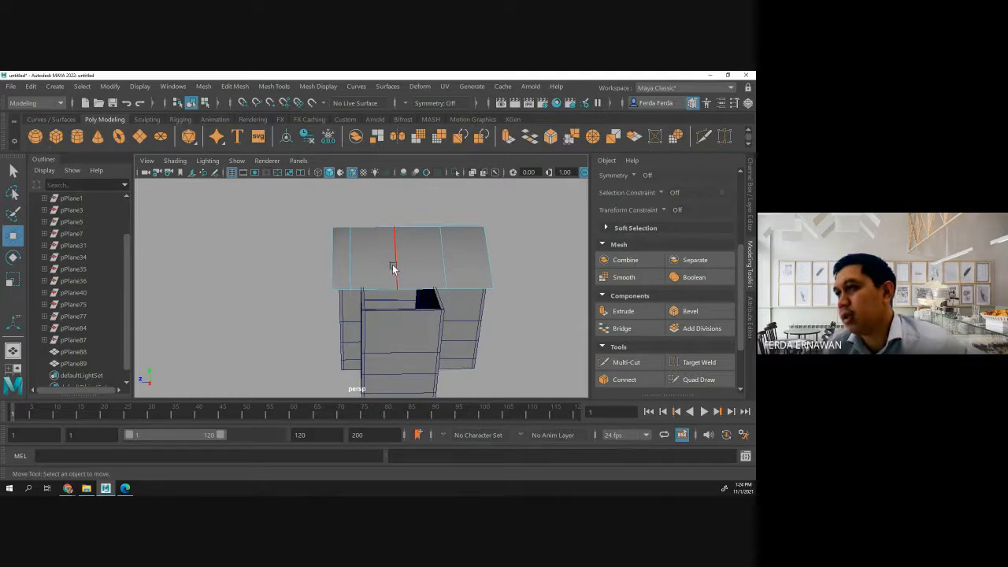
Multi-Cut a wider inverted V into the roof slope, from the outer loops at the eave up to the middle loop.
{"action": "left_click", "coordinate": [624, 362]}
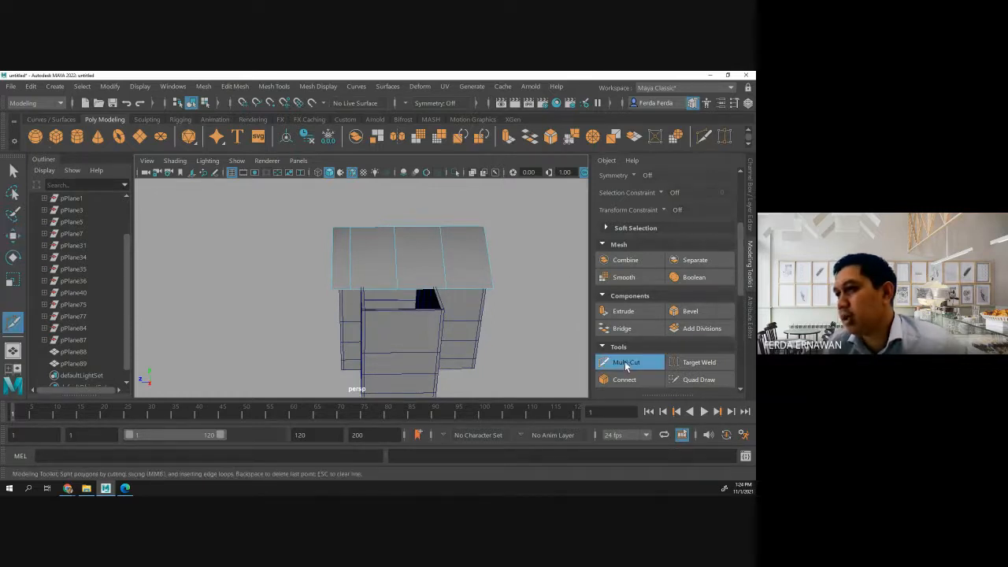
{"action": "left_click", "coordinate": [351, 291]}
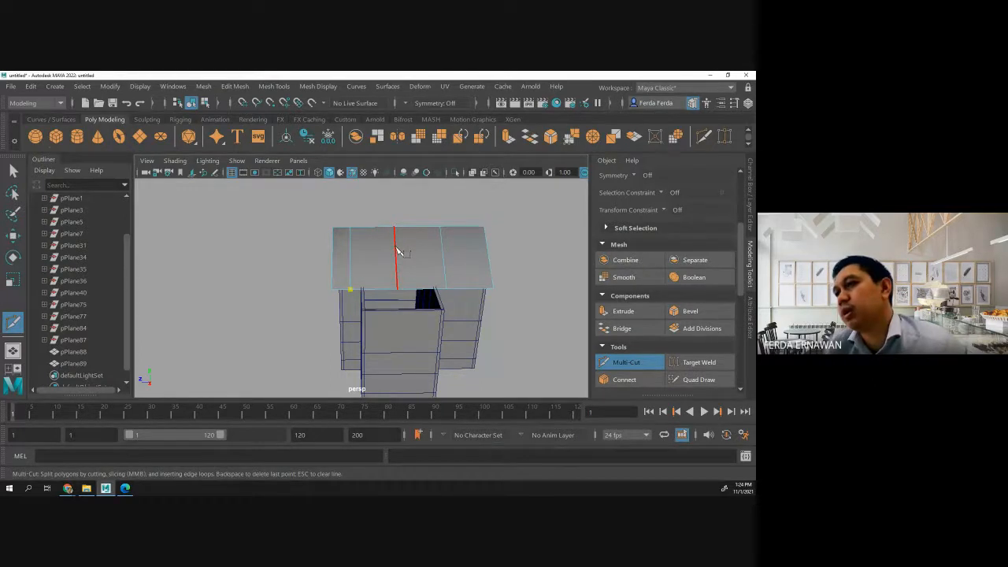
{"action": "left_click", "coordinate": [395, 248]}
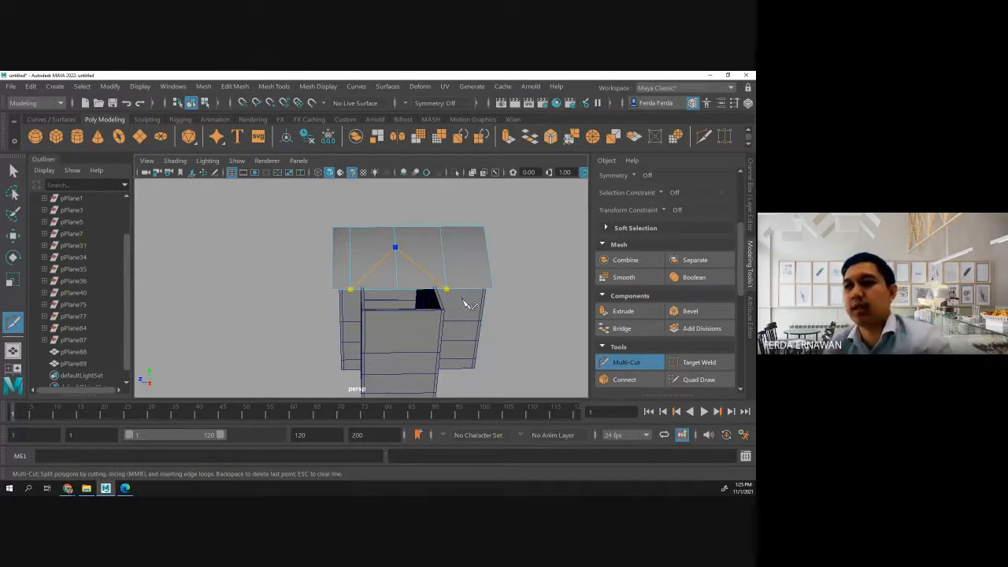
{"action": "right_click", "coordinate": [463, 300]}
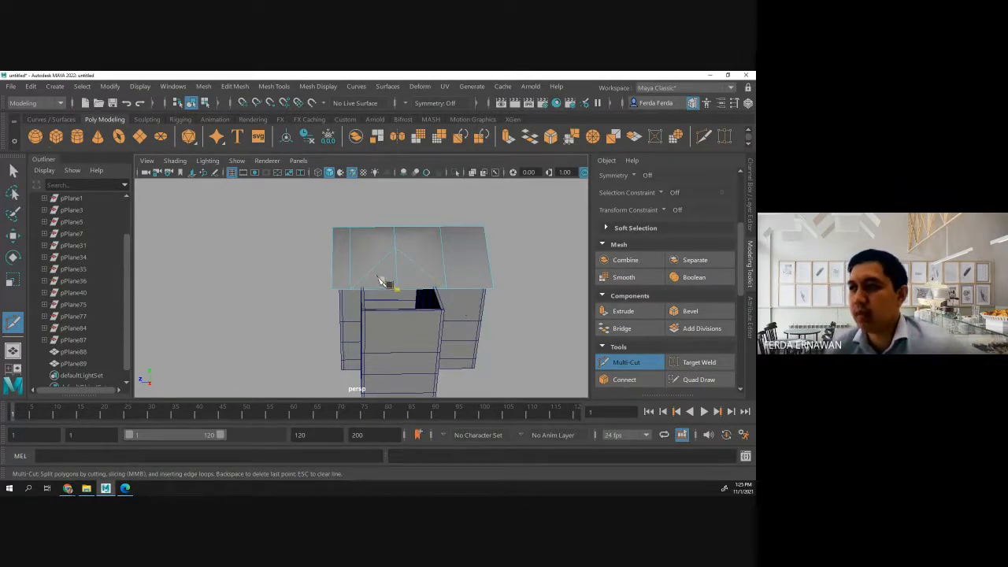
{"action": "left_click", "coordinate": [638, 363]}
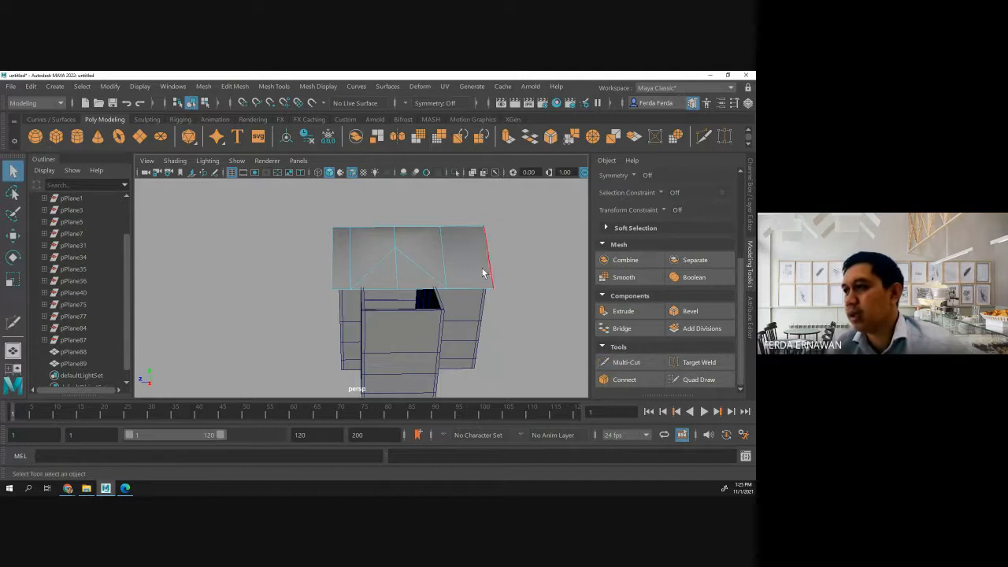
Delete the triangular roof faces inside the inverted V and select the two sloping edges of the resulting opening.
{"action": "right_click_drag", "start_coordinate": [425, 268], "coordinate": [423, 205]}
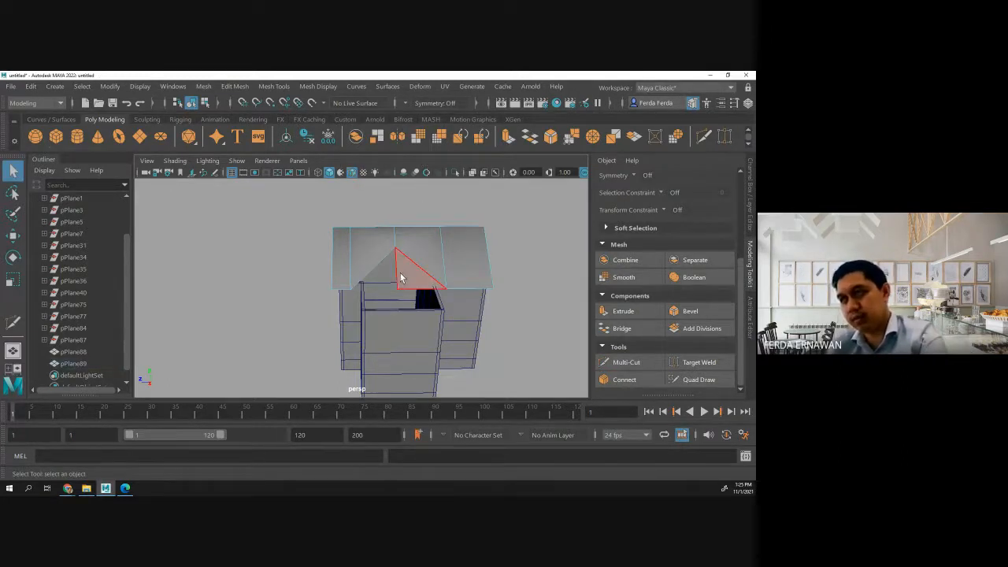
{"action": "left_click", "coordinate": [401, 277]}
{"action": "key", "text": "Delete"}
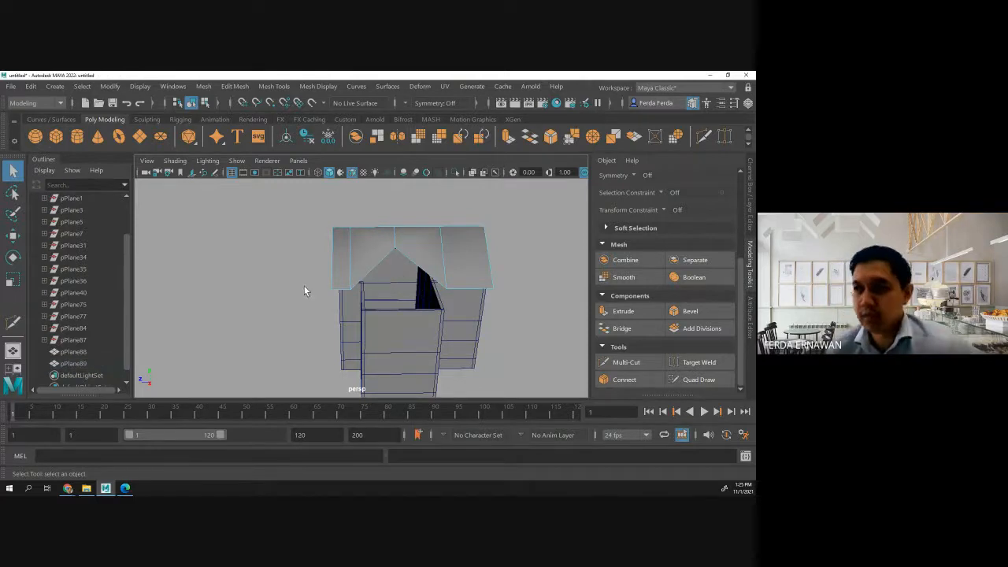
{"action": "left_click_drag", "start_coordinate": [292, 288], "coordinate": [335, 282], "text": "alt"}
{"action": "right_click_drag", "start_coordinate": [402, 254], "coordinate": [401, 141]}
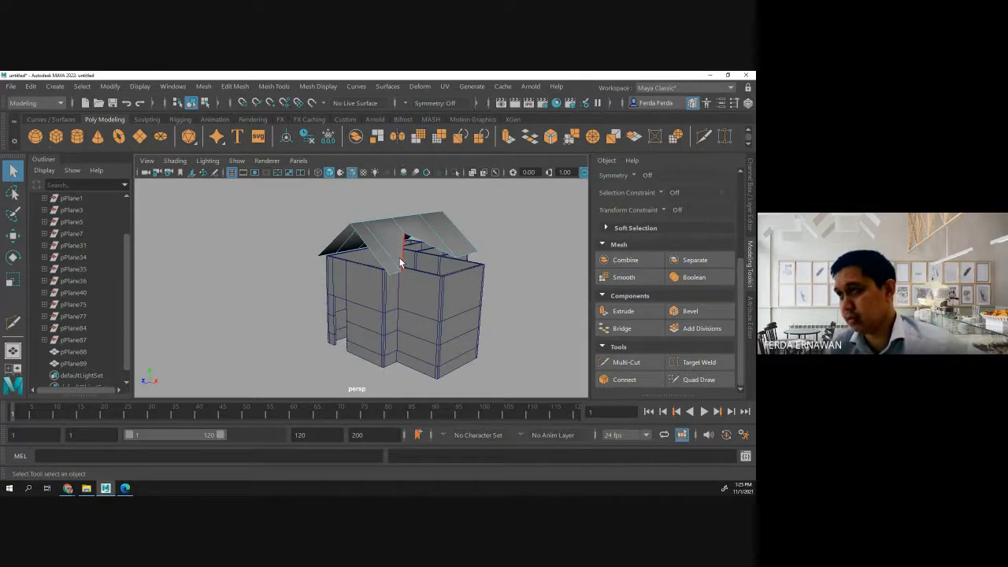
{"action": "left_click", "coordinate": [399, 258]}
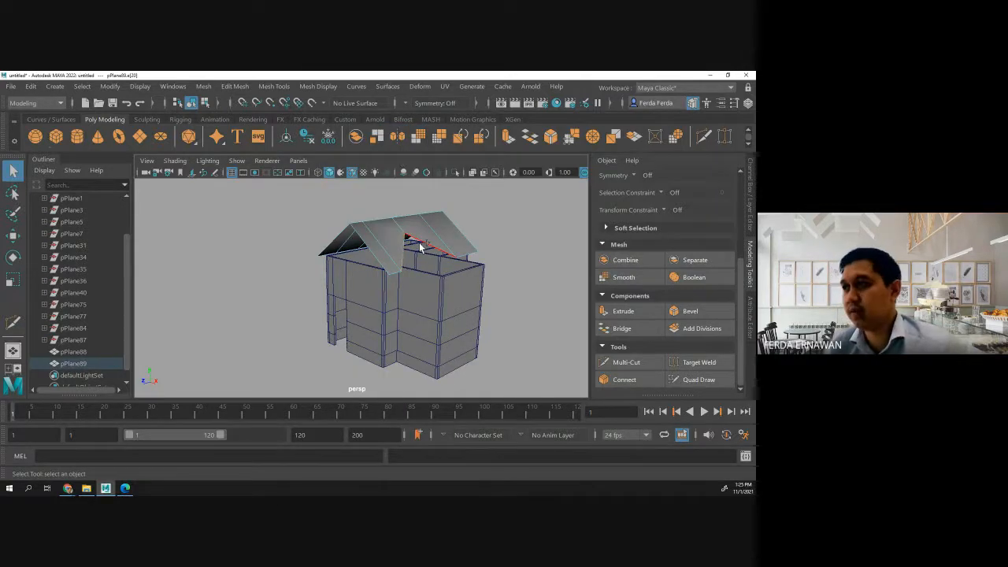
{"action": "left_click", "coordinate": [419, 248], "text": "shift"}
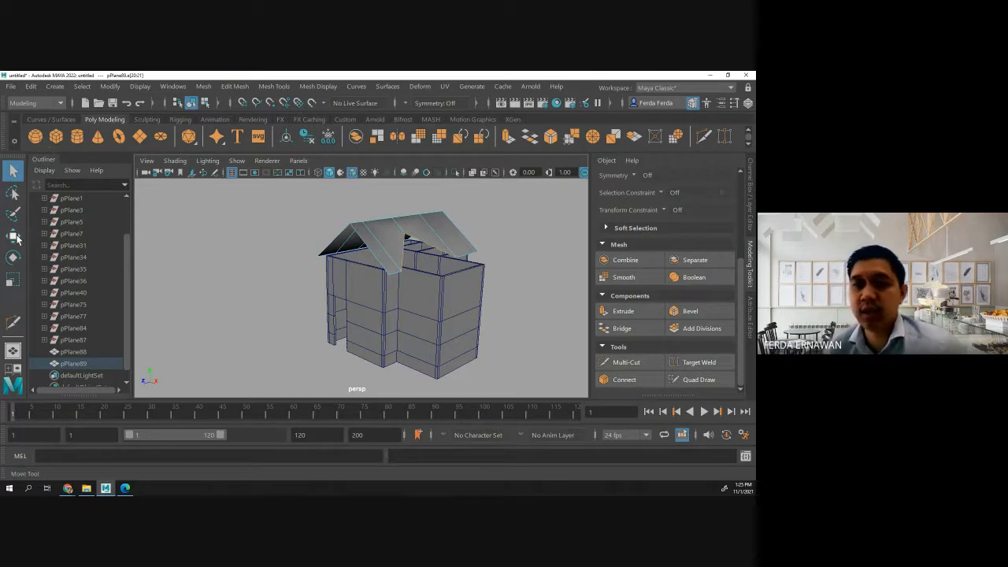
Try to move the two selected opening edges outward along X without extruding them, and undo the move.
{"action": "left_click", "coordinate": [13, 236]}
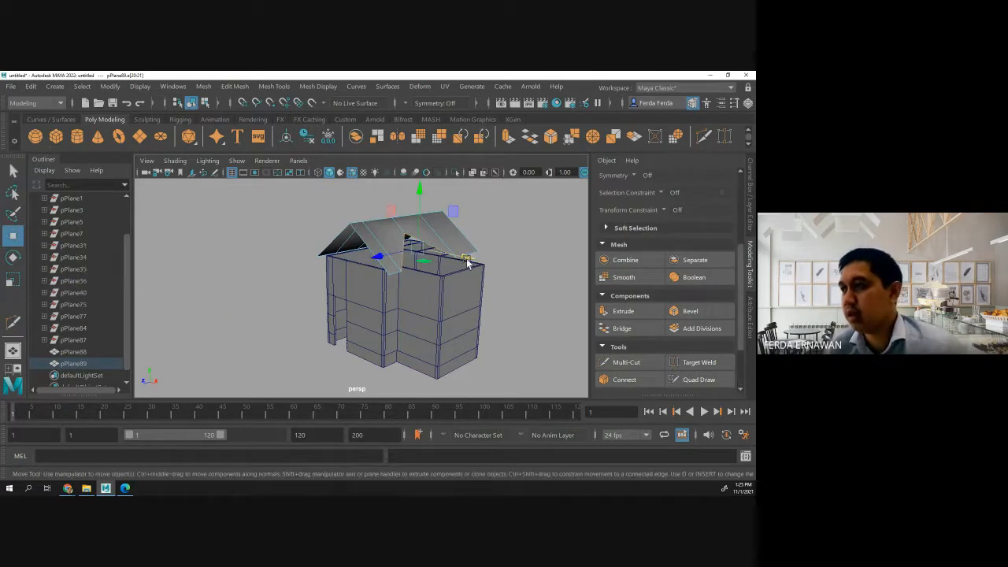
{"action": "left_click_drag", "start_coordinate": [467, 264], "coordinate": [496, 269]}
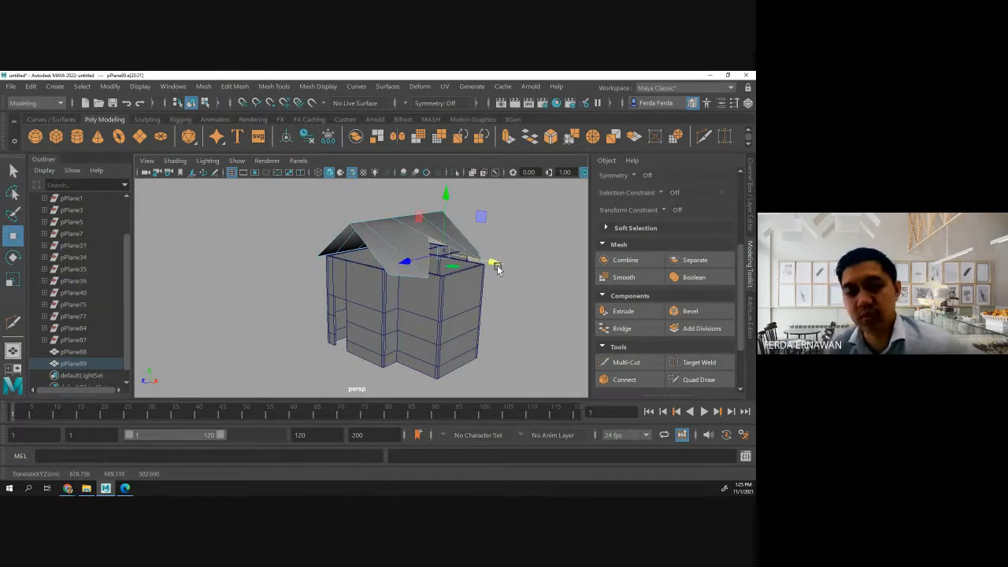
{"action": "key", "text": "ctrl+z"}
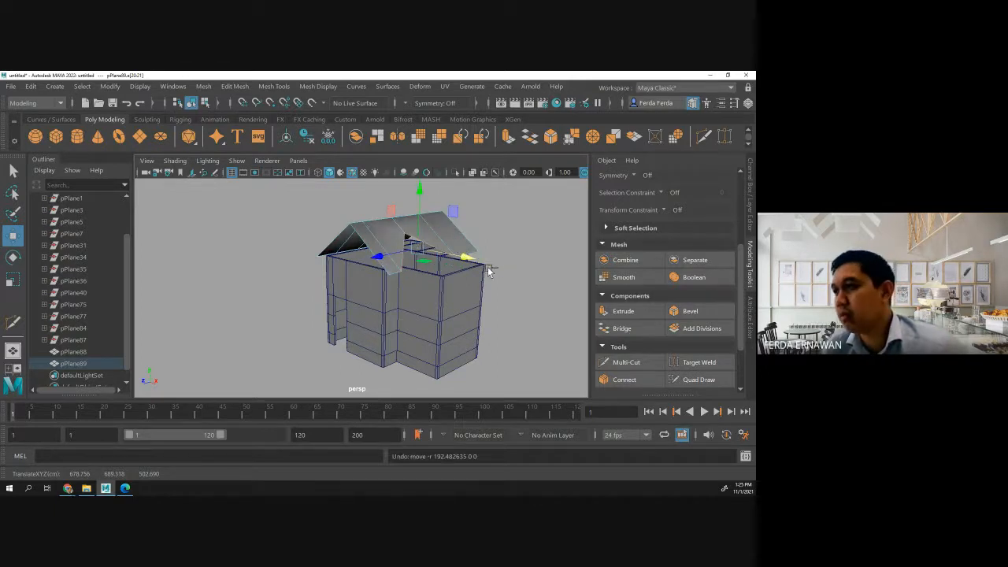
Extrude the two sloping opening edges and move them outward along X, past the end wall of the projecting room.
{"action": "left_click_drag", "start_coordinate": [351, 317], "coordinate": [378, 313], "text": "alt"}
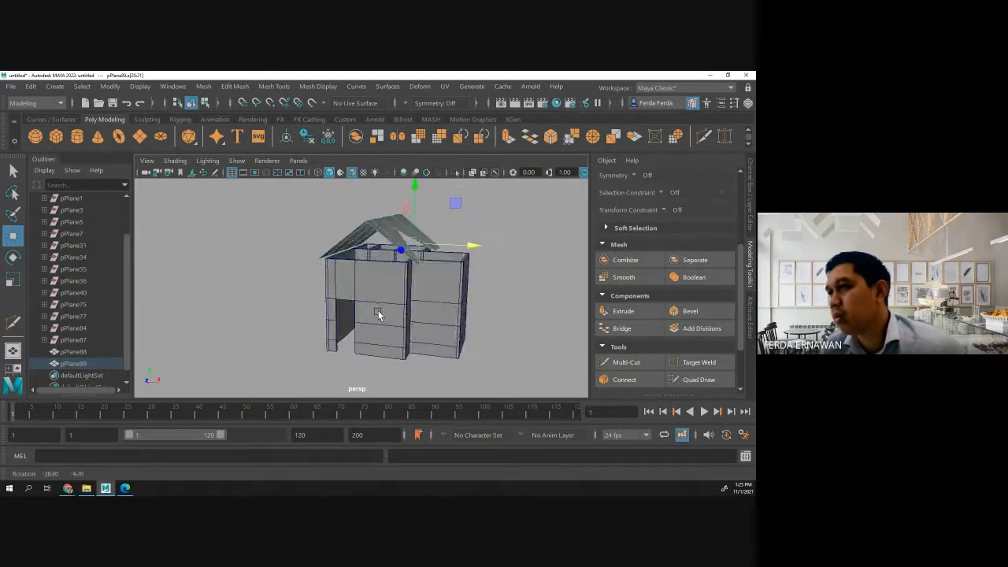
{"action": "left_click", "coordinate": [12, 279]}
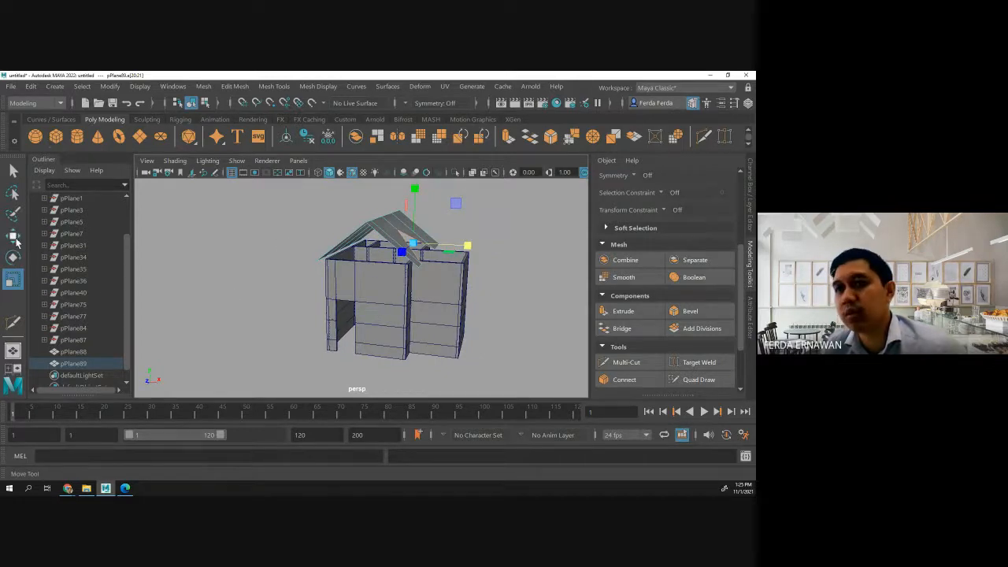
{"action": "left_click", "coordinate": [13, 236]}
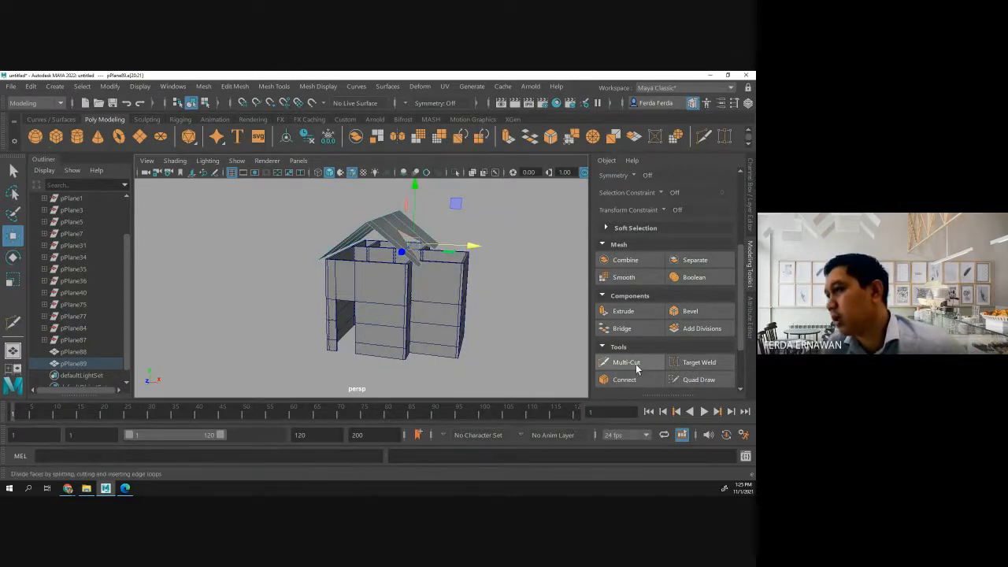
{"action": "left_click", "coordinate": [626, 312]}
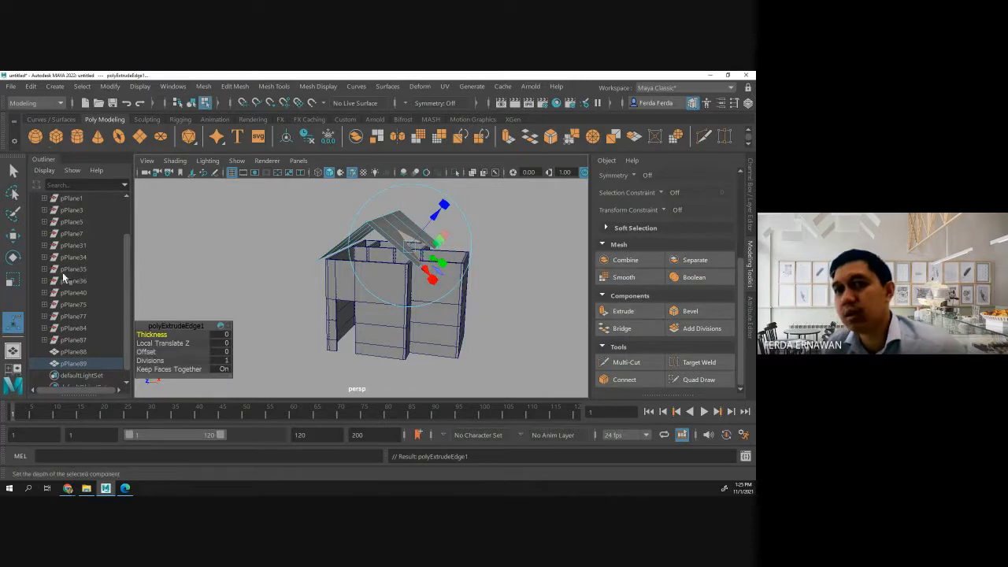
{"action": "left_click", "coordinate": [13, 235]}
{"action": "left_click_drag", "start_coordinate": [478, 246], "coordinate": [550, 264]}
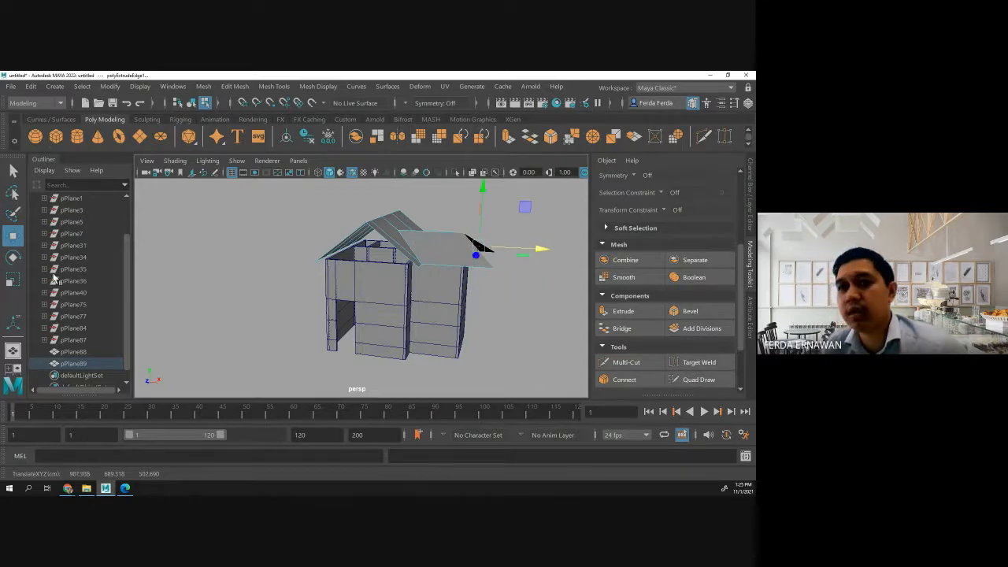
Scale the extruded gable's outer edges flat along X so the overhang ends in a vertical plane, and clear the selection.
{"action": "left_click", "coordinate": [13, 281]}
{"action": "left_click", "coordinate": [529, 248]}
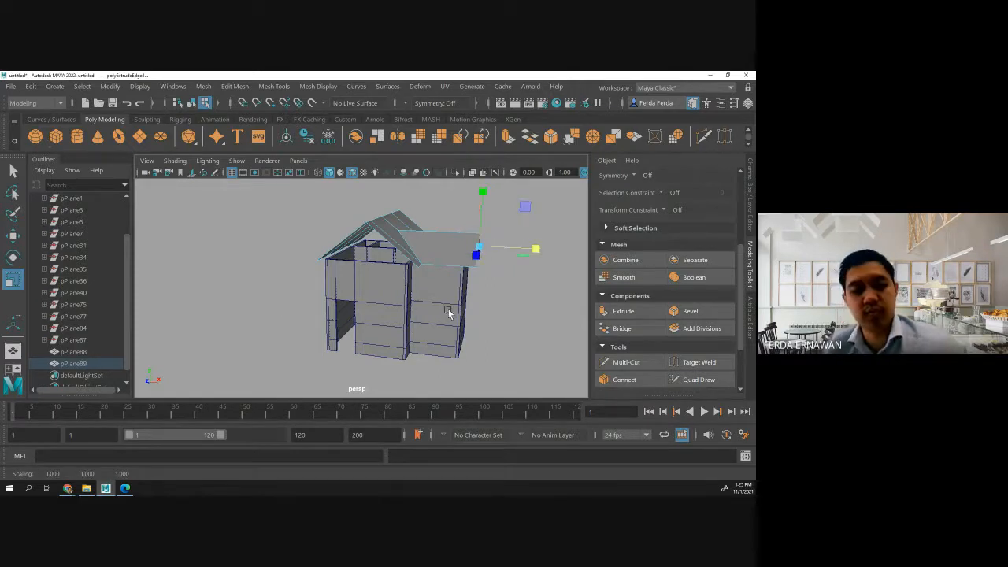
{"action": "left_click_drag", "start_coordinate": [448, 309], "coordinate": [398, 311], "text": "alt"}
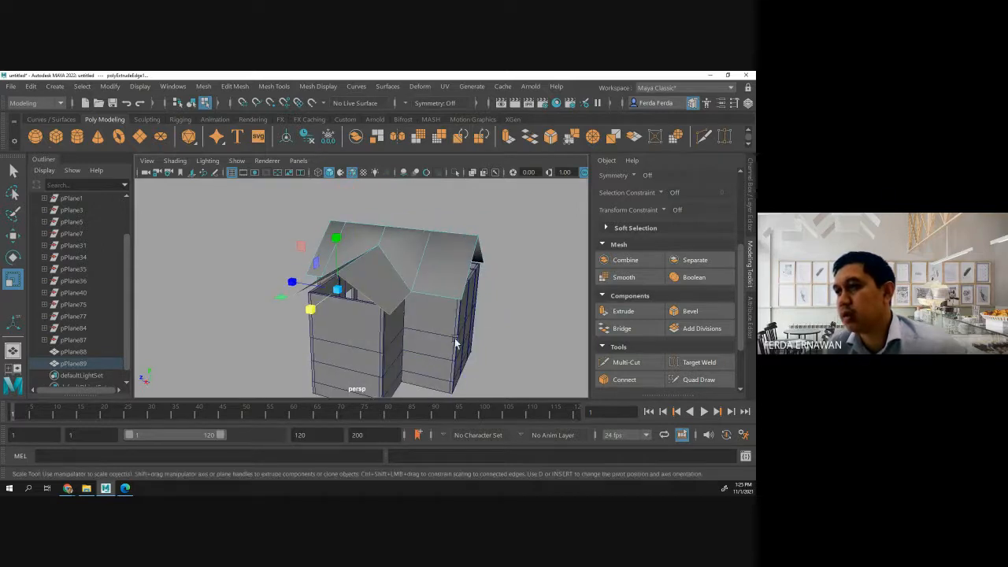
{"action": "left_click", "coordinate": [520, 318]}
Return to object selection and lower the whole roof slightly along Y toward the wall tops.
{"action": "right_click_drag", "start_coordinate": [375, 252], "coordinate": [400, 173]}
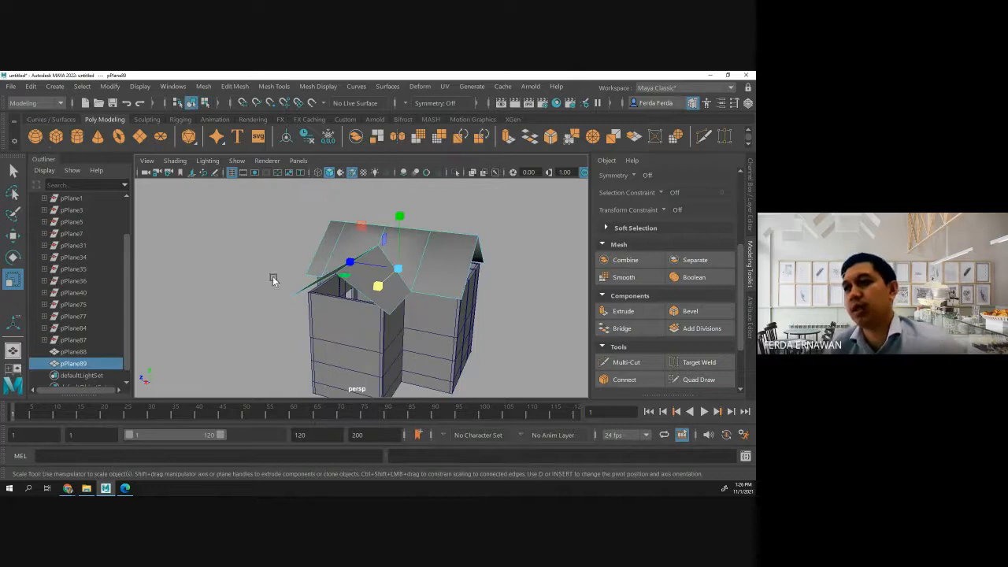
{"action": "key", "text": "w"}
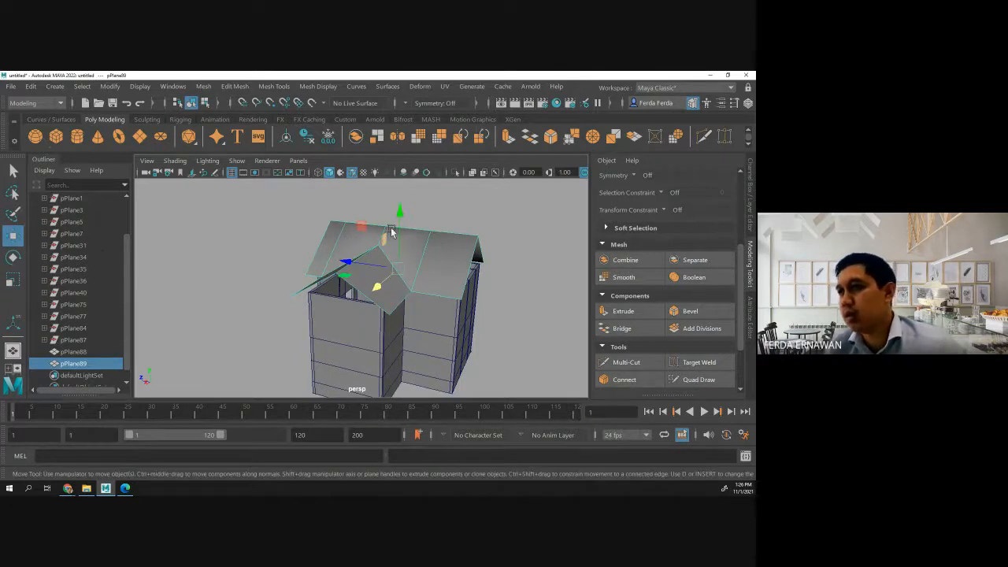
{"action": "left_click_drag", "start_coordinate": [398, 224], "coordinate": [400, 222]}
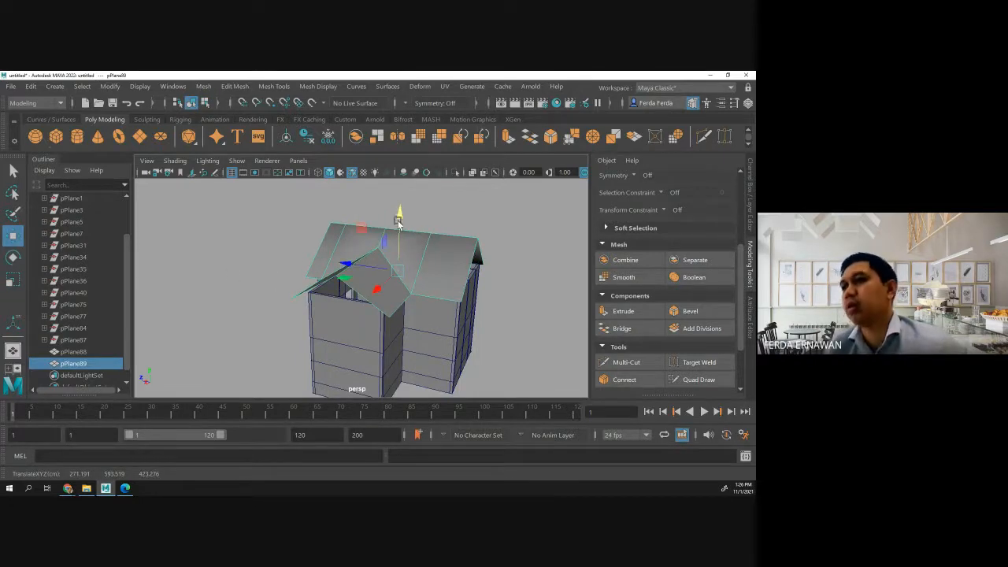
{"action": "left_click_drag", "start_coordinate": [262, 289], "coordinate": [387, 288], "text": "alt"}
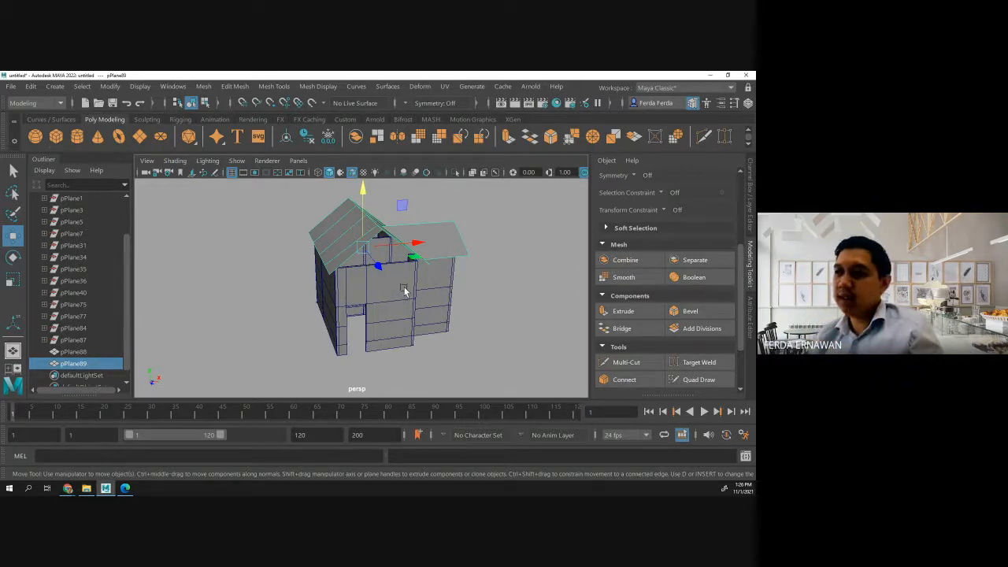
{"action": "left_click_drag", "start_coordinate": [398, 273], "coordinate": [379, 271], "text": "alt"}
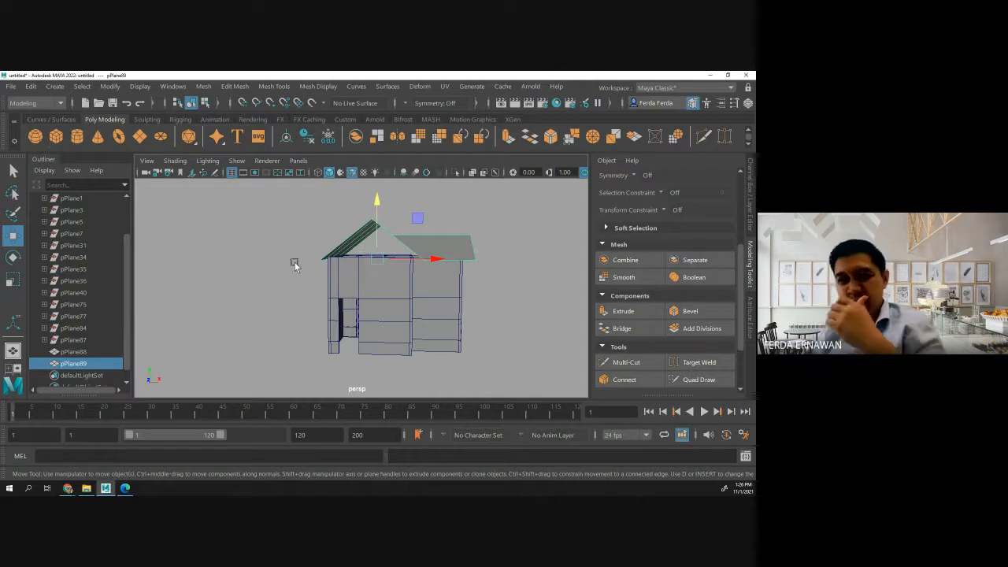
{"action": "left_click", "coordinate": [258, 260]}
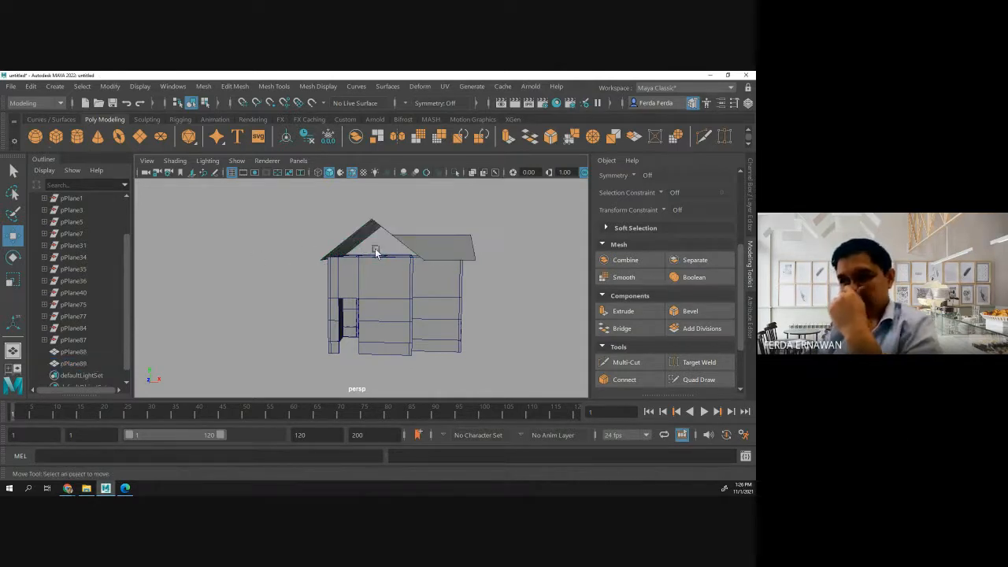
{"action": "mouse_move", "coordinate": [244, 248]}
{"action": "left_mouse_down", "text": "alt"}
{"action": "mouse_move", "coordinate": [261, 260]}
{"action": "mouse_move", "coordinate": [222, 268]}
{"action": "mouse_move", "coordinate": [248, 260]}
{"action": "left_mouse_up", "text": "alt"}
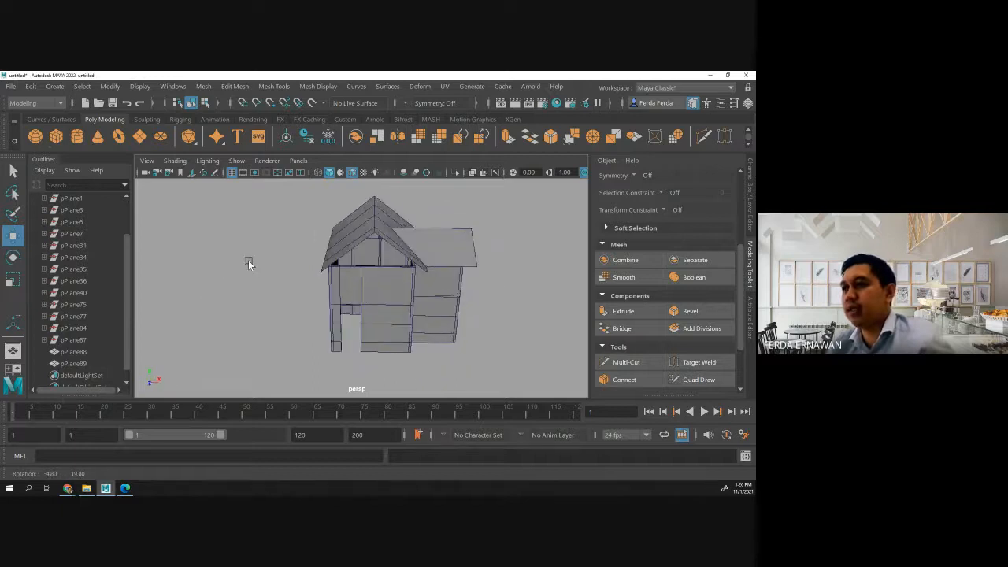
Move the whole roof down along Y until the upper parts of the house walls stick out above it.
{"action": "left_click", "coordinate": [376, 225]}
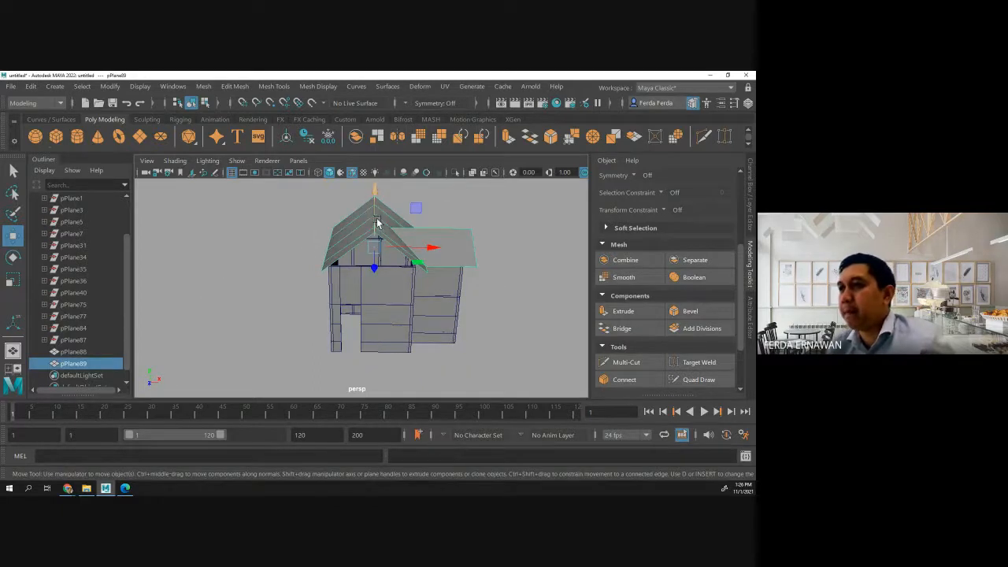
{"action": "left_click_drag", "start_coordinate": [374, 195], "coordinate": [377, 223]}
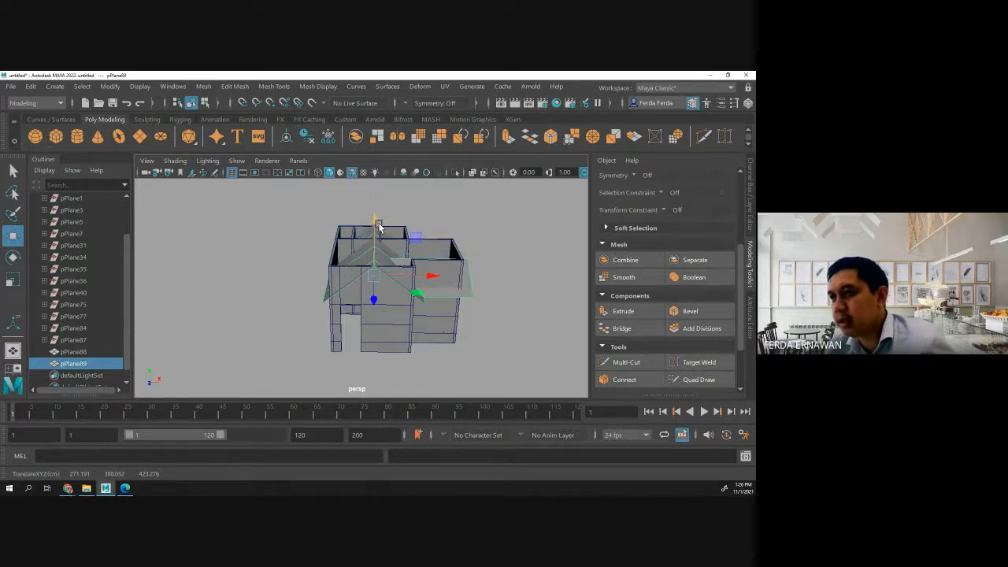
{"action": "mouse_move", "coordinate": [282, 329]}
{"action": "left_mouse_down", "text": "alt"}
{"action": "mouse_move", "coordinate": [287, 303]}
{"action": "mouse_move", "coordinate": [254, 303]}
{"action": "mouse_move", "coordinate": [244, 322]}
{"action": "mouse_move", "coordinate": [272, 354]}
{"action": "mouse_move", "coordinate": [294, 336]}
{"action": "mouse_move", "coordinate": [281, 308]}
{"action": "mouse_move", "coordinate": [281, 333]}
{"action": "left_mouse_up", "text": "alt"}
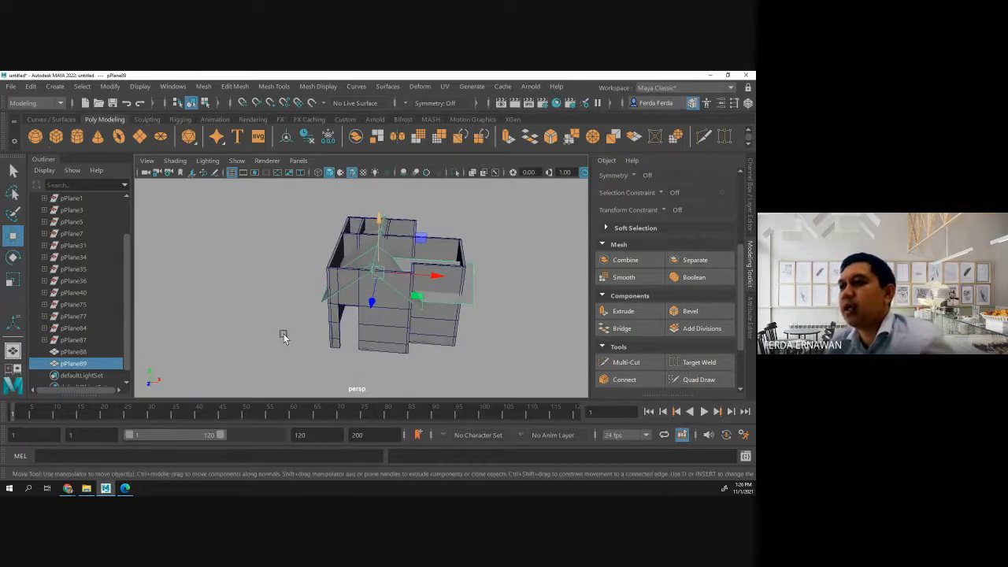
Try a Boolean Difference with the roof selected first and the house walls second, and undo the operation.
{"action": "left_click", "coordinate": [385, 317], "text": "shift"}
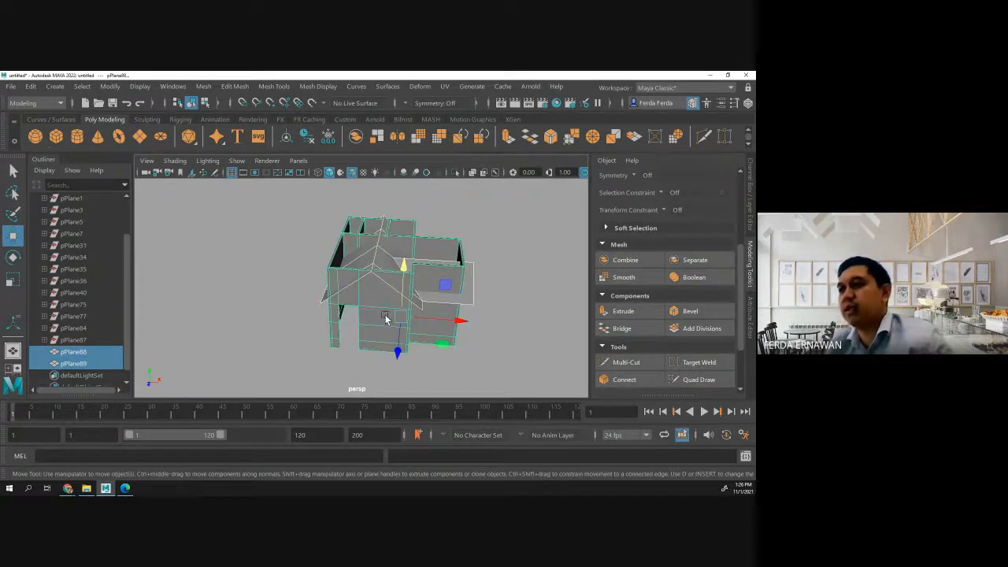
{"action": "left_click", "coordinate": [528, 236]}
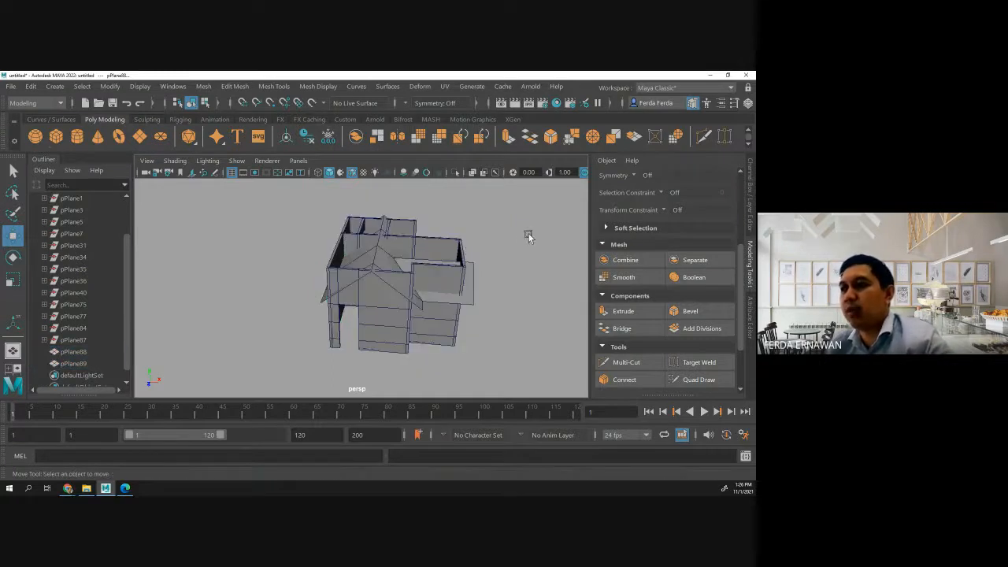
{"action": "left_click", "coordinate": [378, 260]}
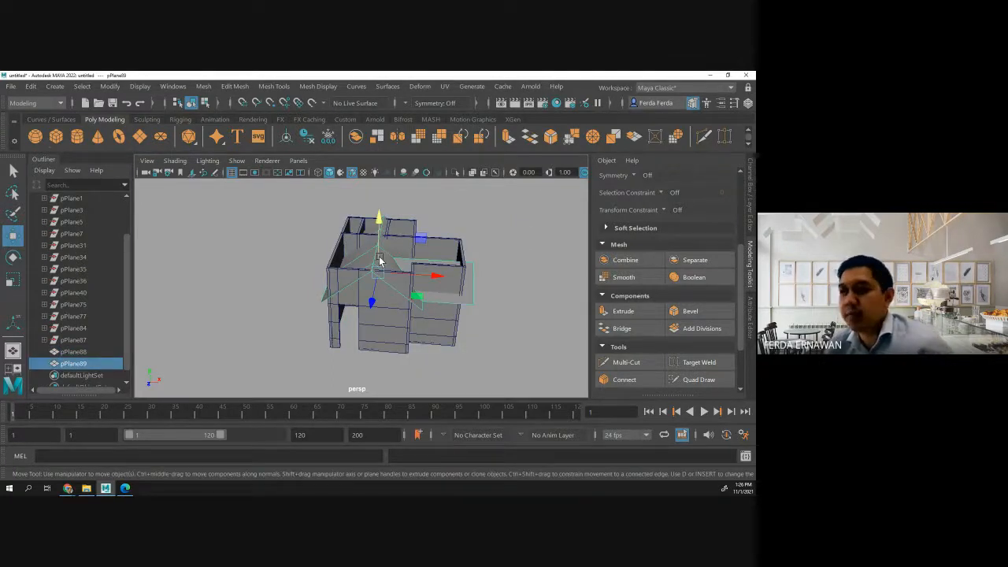
{"action": "left_click", "coordinate": [389, 306], "text": "shift"}
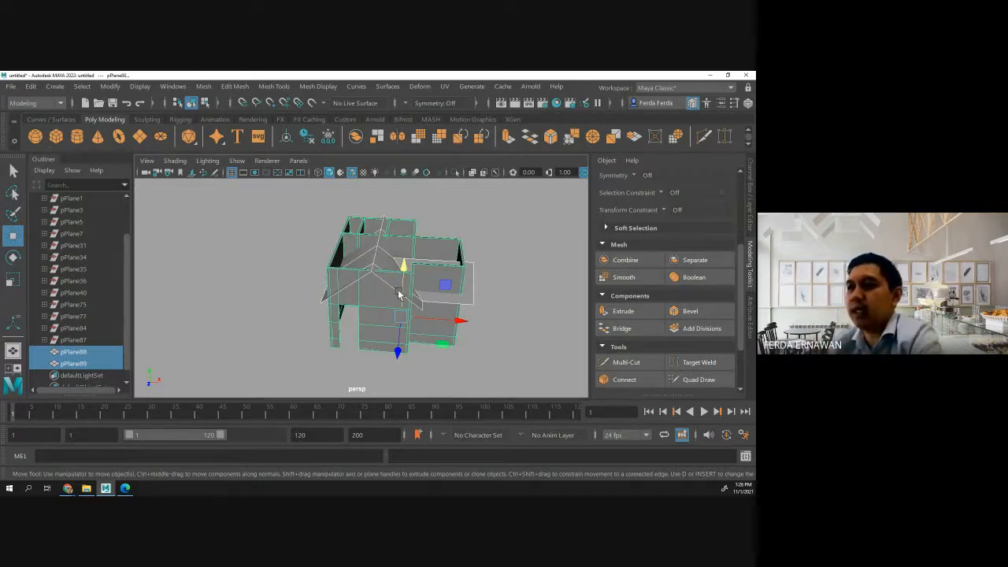
{"action": "left_click", "coordinate": [181, 88]}
{"action": "mouse_move", "coordinate": [236, 87]}
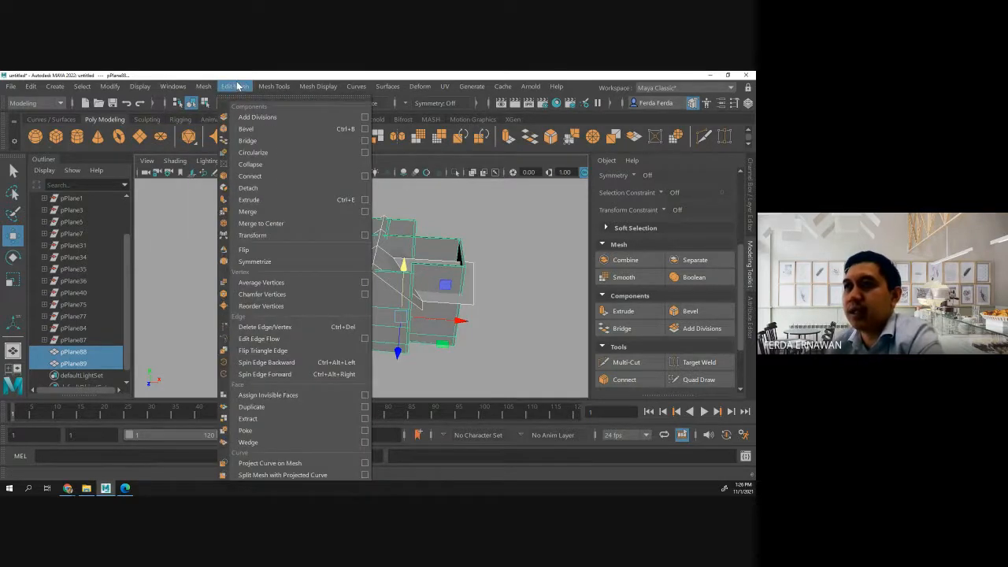
{"action": "mouse_move", "coordinate": [230, 119]}
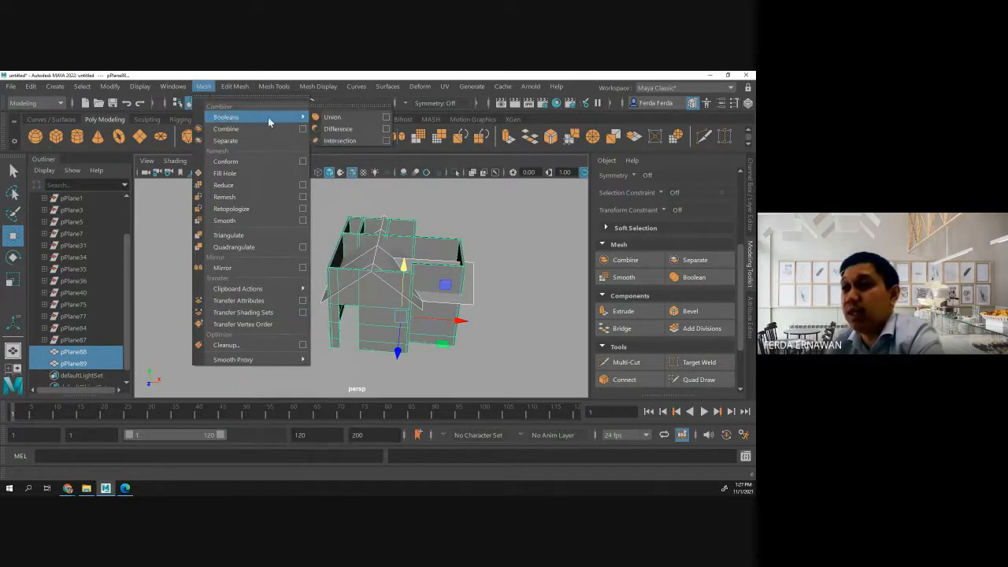
{"action": "left_click", "coordinate": [356, 129]}
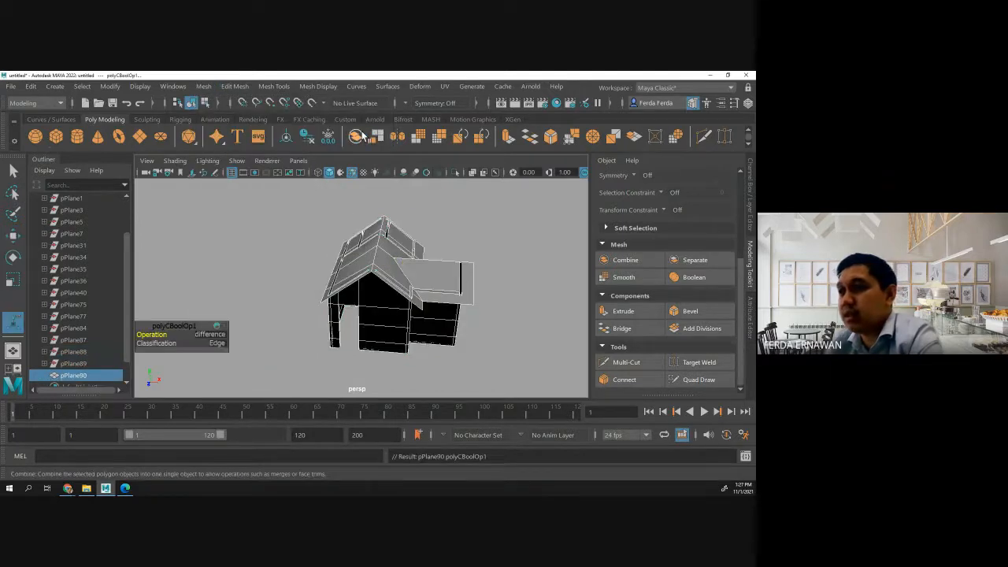
{"action": "left_click", "coordinate": [517, 275]}
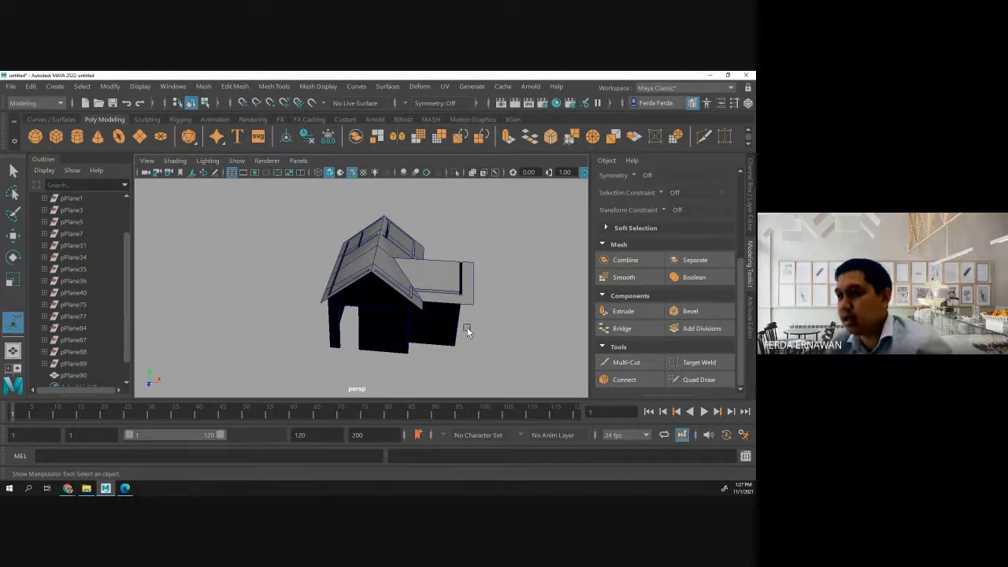
{"action": "left_click_drag", "start_coordinate": [465, 333], "coordinate": [388, 311], "text": "alt"}
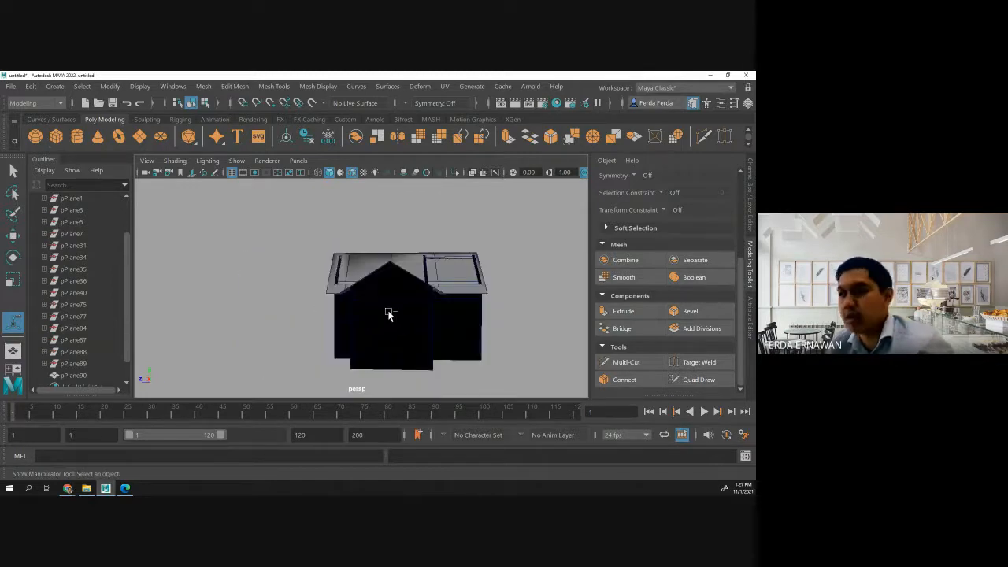
{"action": "key", "text": "ctrl+z"}
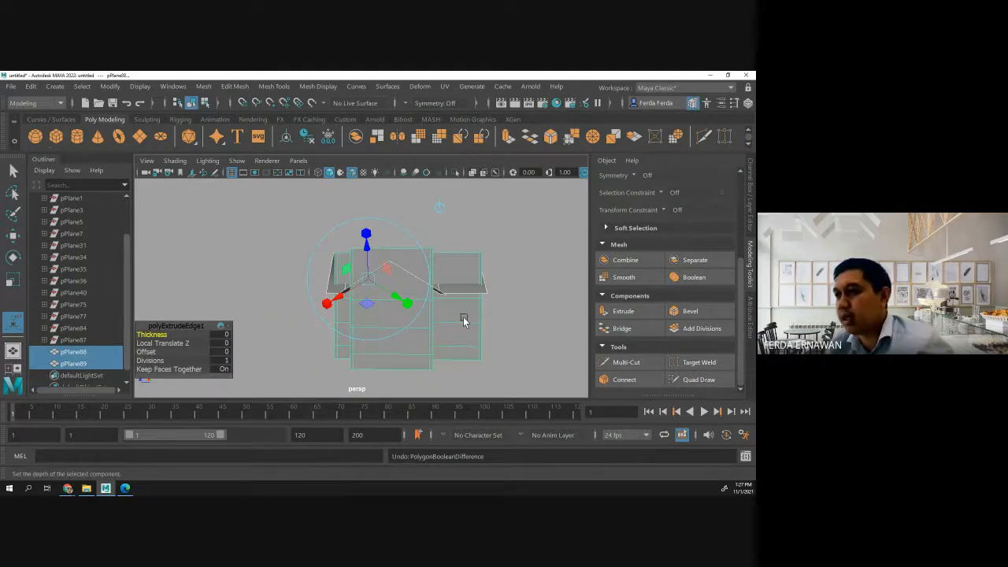
Try a Boolean Intersection between the roof and the house walls, undo it, and clear the selection.
{"action": "left_click", "coordinate": [211, 87]}
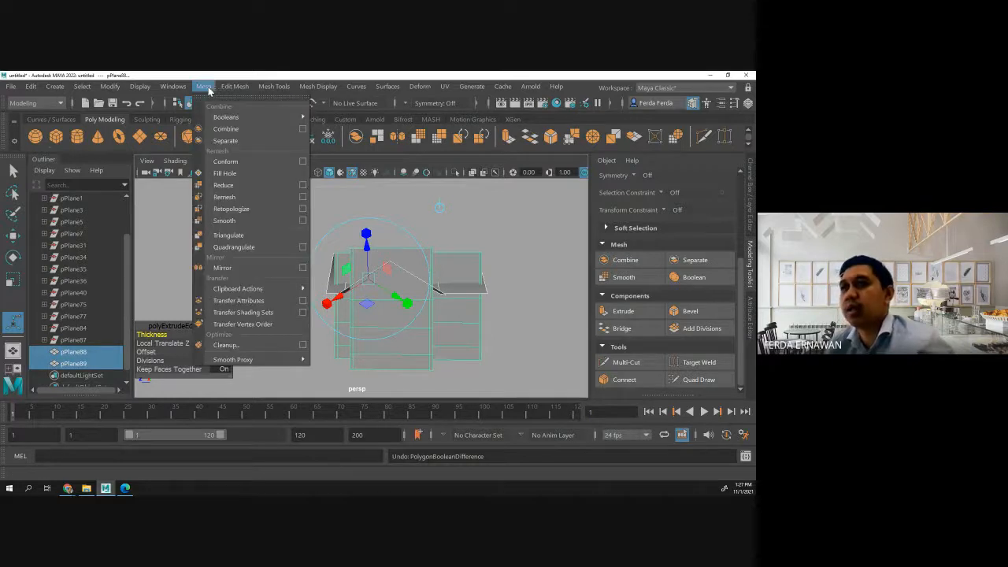
{"action": "mouse_move", "coordinate": [244, 122]}
{"action": "left_click", "coordinate": [346, 141]}
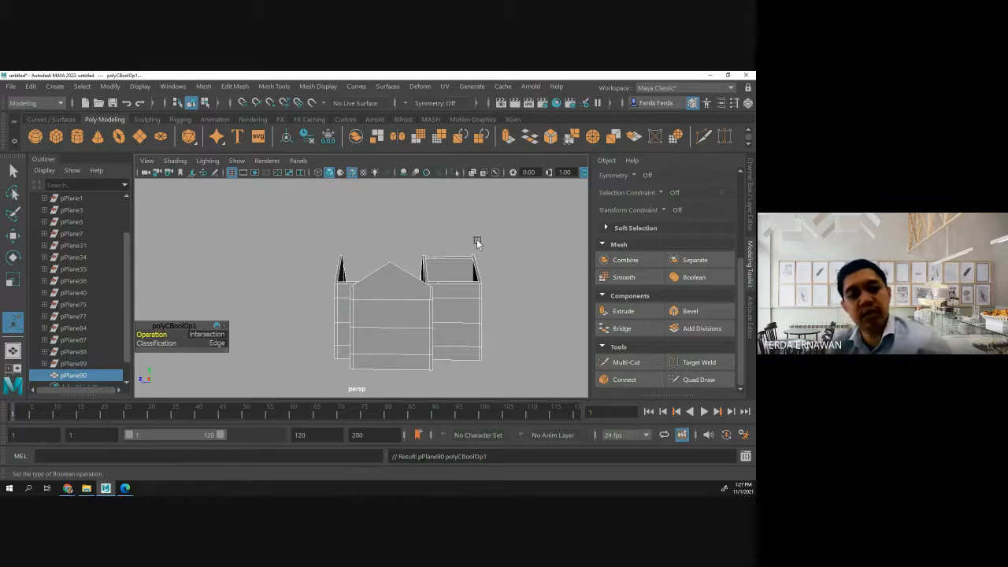
{"action": "key", "text": "ctrl+z"}
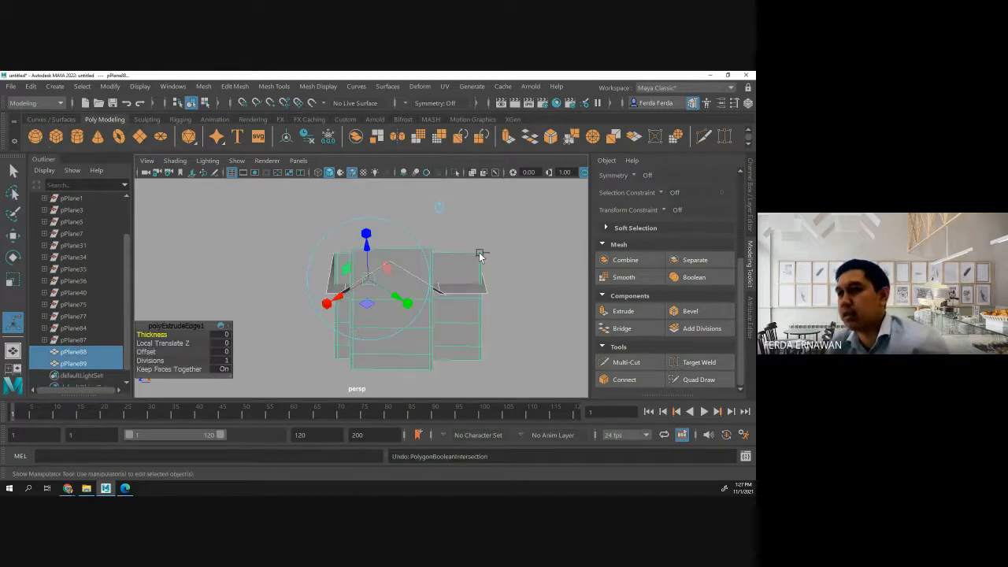
{"action": "left_click", "coordinate": [474, 216]}
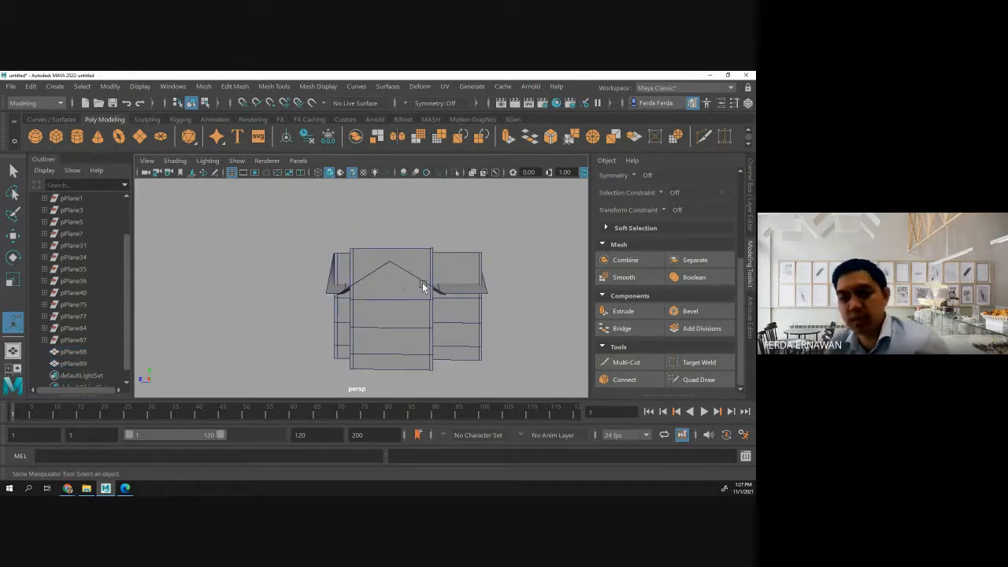
Duplicate the roof and move the copy up along Y until it sits clear above the house.
{"action": "left_click_drag", "start_coordinate": [378, 266], "coordinate": [419, 303], "text": "alt"}
{"action": "left_click", "coordinate": [438, 356]}
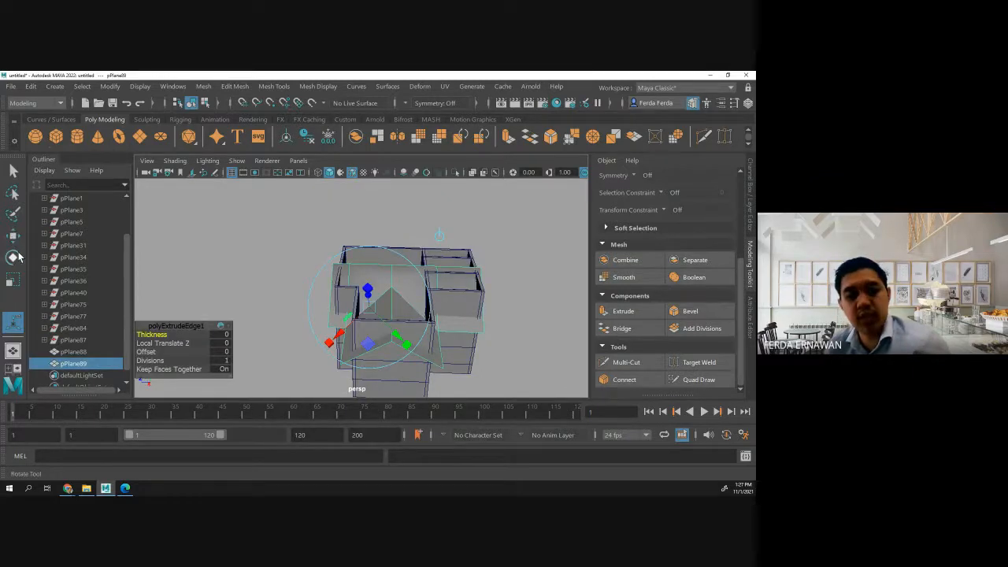
{"action": "key", "text": "ctrl+d"}
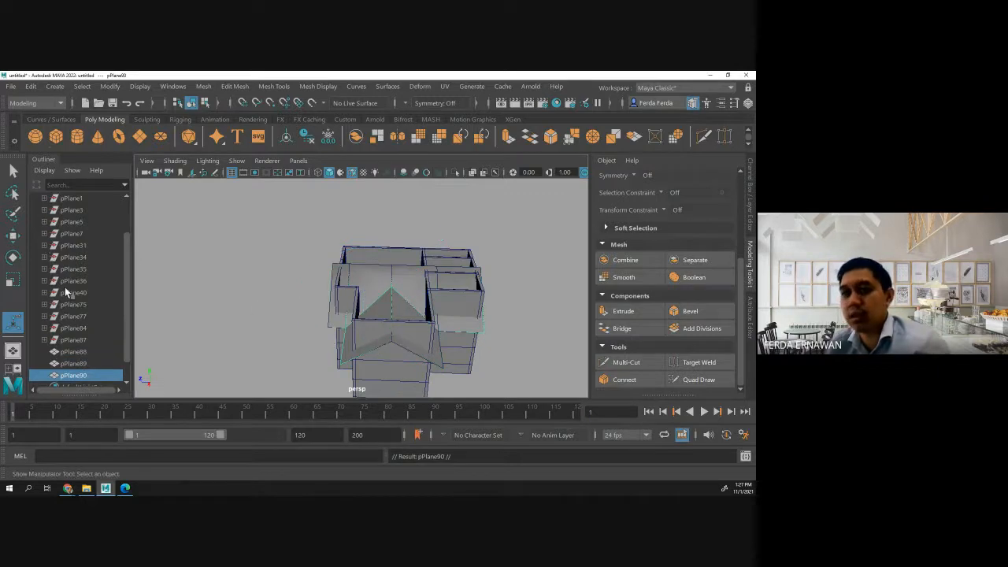
{"action": "key", "text": "w"}
{"action": "left_click_drag", "start_coordinate": [407, 251], "coordinate": [406, 151]}
Trim the house walls with the original roof using a Boolean Intersection, selecting the roof first and the walls second.
{"action": "left_click", "coordinate": [348, 360]}
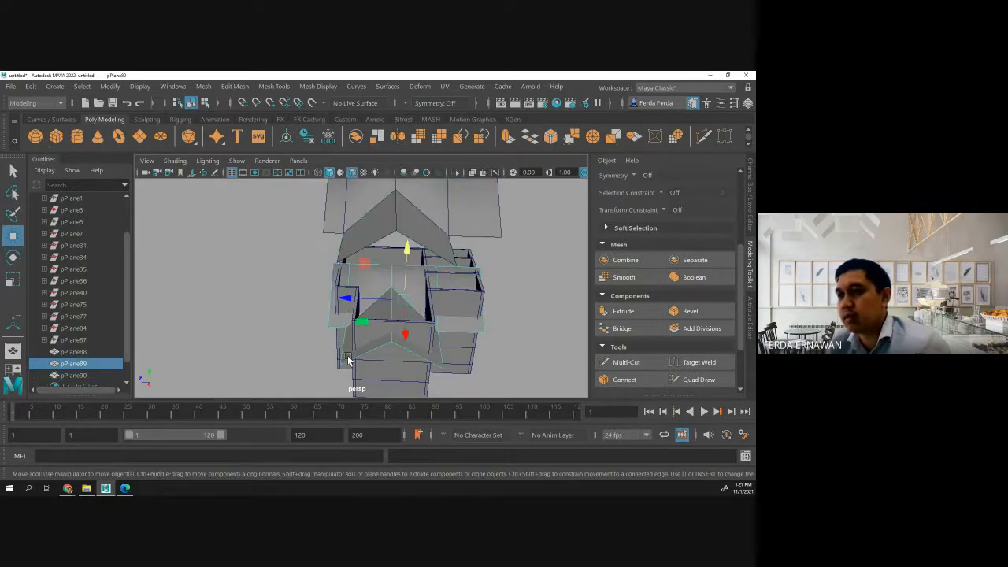
{"action": "left_click", "coordinate": [388, 373], "text": "shift"}
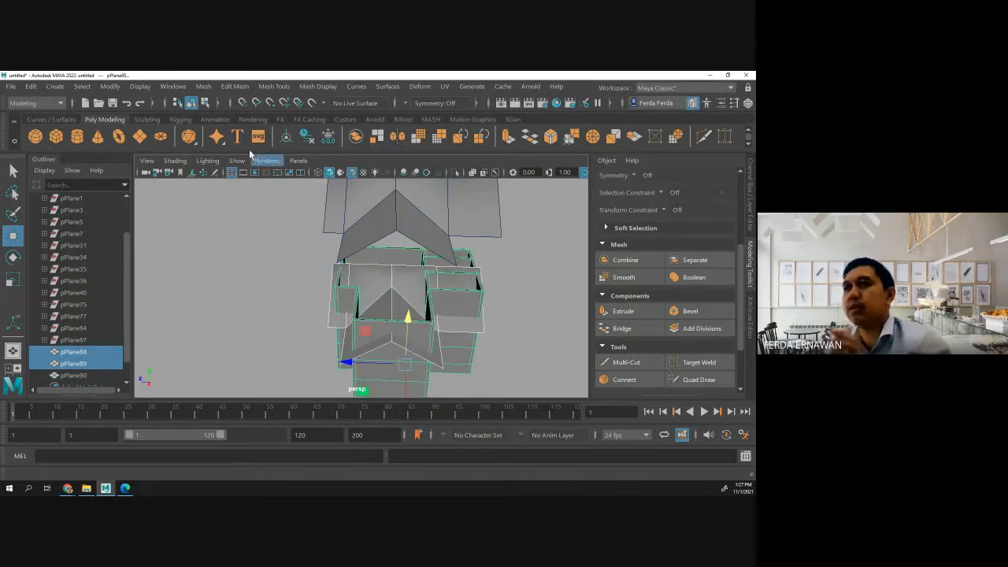
{"action": "left_click", "coordinate": [203, 86]}
{"action": "mouse_move", "coordinate": [239, 120]}
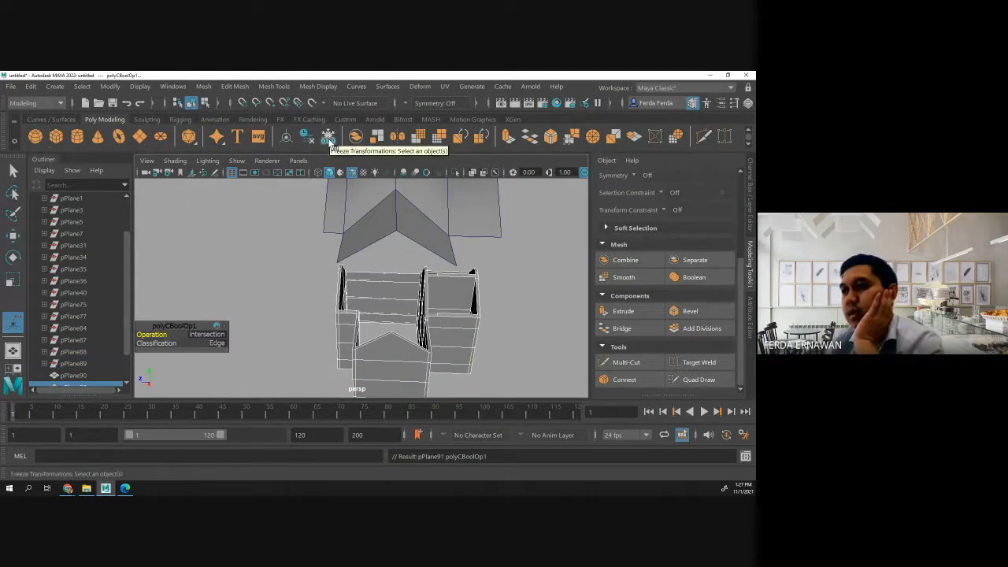
{"action": "scroll", "coordinate": [366, 240], "scroll_direction": "down", "scroll_amount": 2}
{"action": "scroll", "coordinate": [366, 240], "scroll_direction": "down", "scroll_amount": 1}
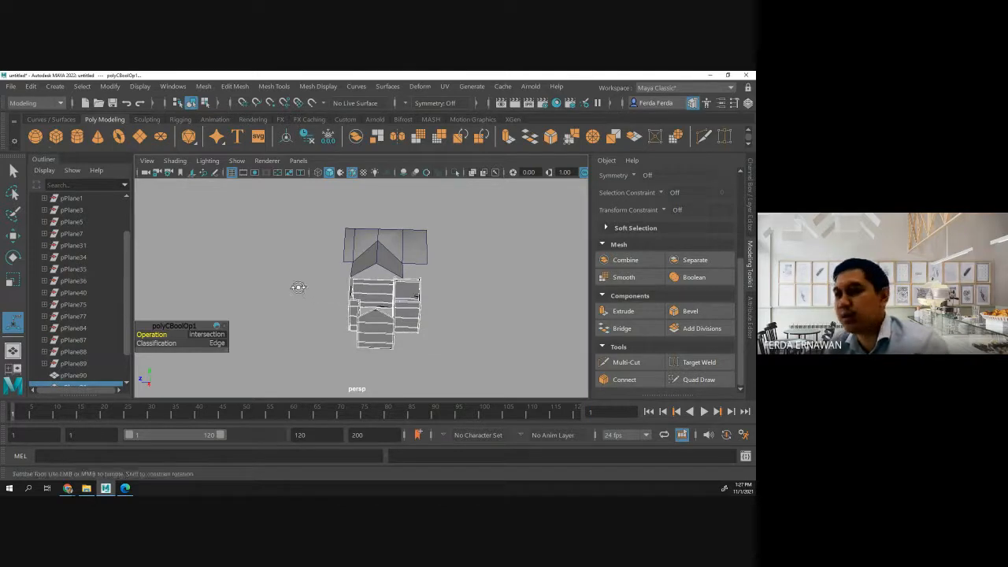
{"action": "left_click_drag", "start_coordinate": [294, 283], "coordinate": [255, 296], "text": "alt"}
{"action": "left_click", "coordinate": [300, 279]}
{"action": "left_click", "coordinate": [373, 241]}
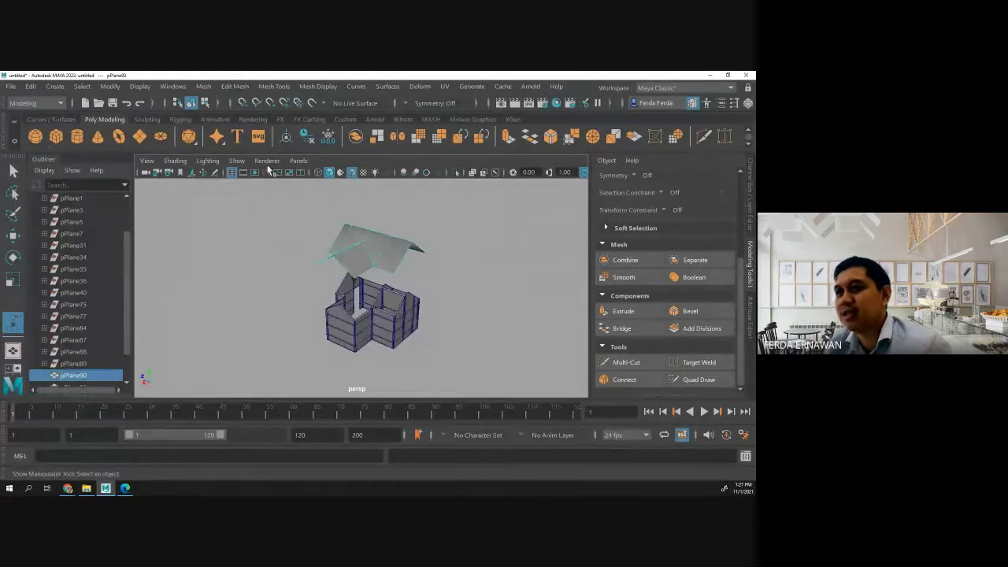
{"action": "left_click", "coordinate": [173, 86]}
{"action": "mouse_move", "coordinate": [206, 88]}
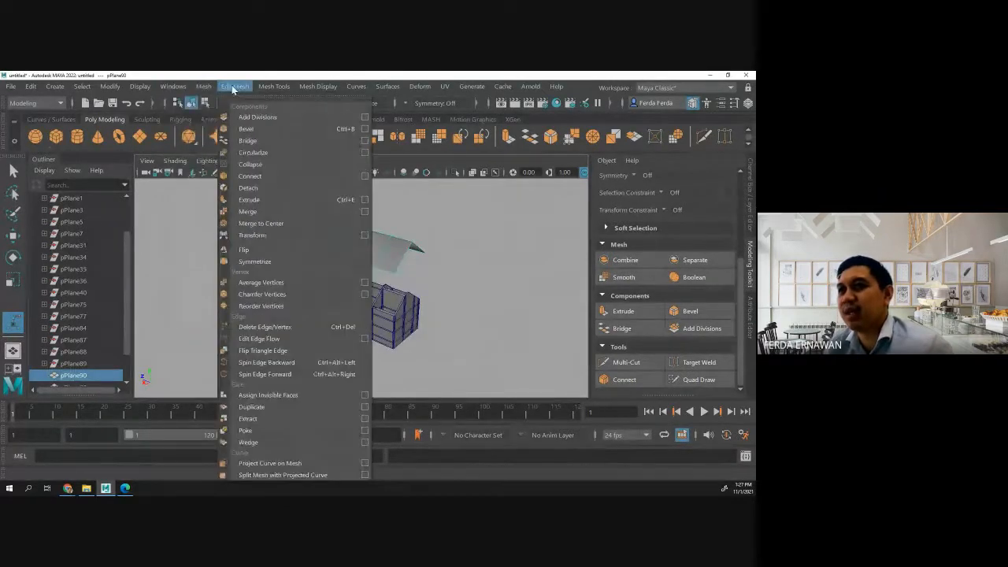
{"action": "mouse_move", "coordinate": [166, 88]}
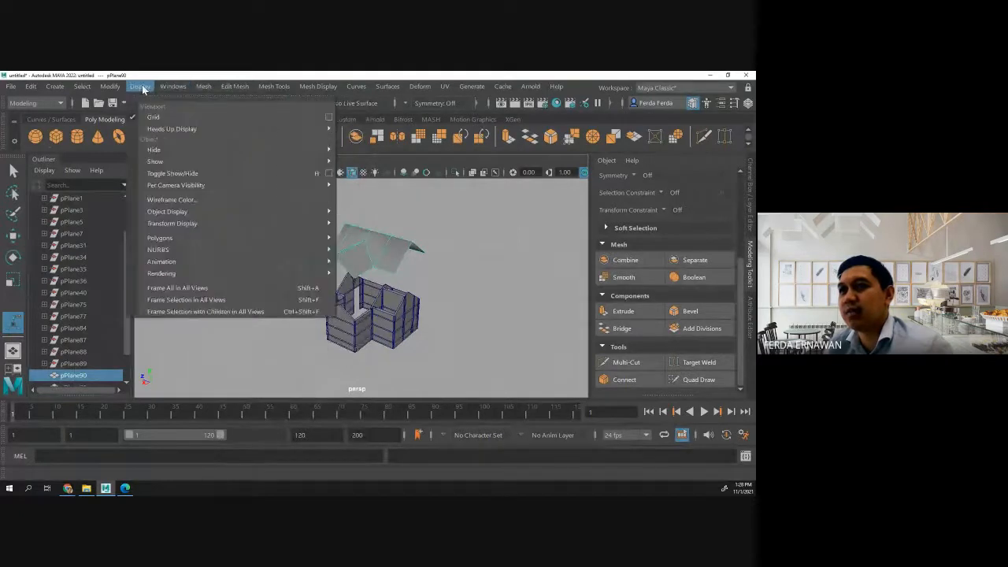
{"action": "mouse_move", "coordinate": [241, 118]}
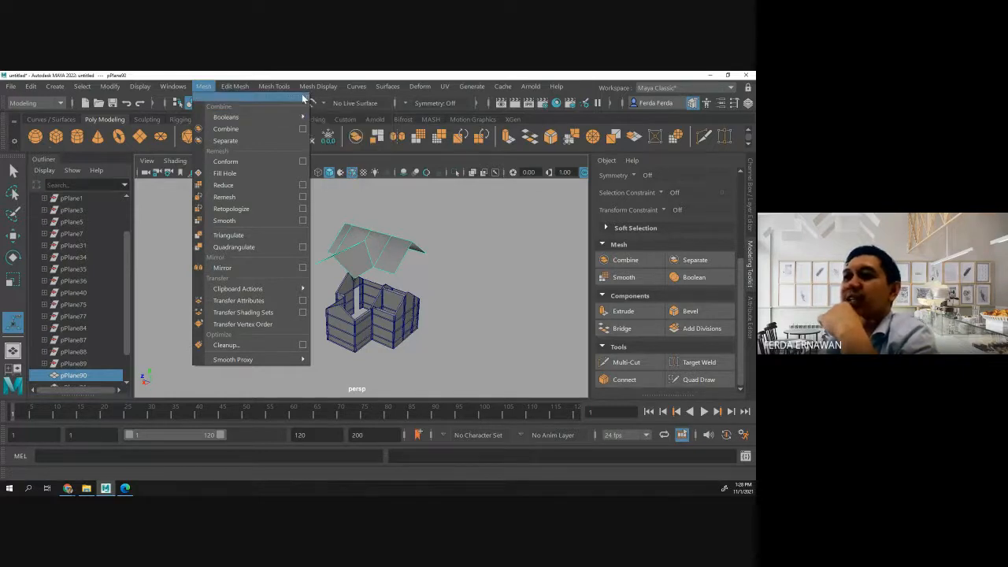
{"action": "left_click", "coordinate": [446, 219]}
{"action": "left_click", "coordinate": [446, 218]}
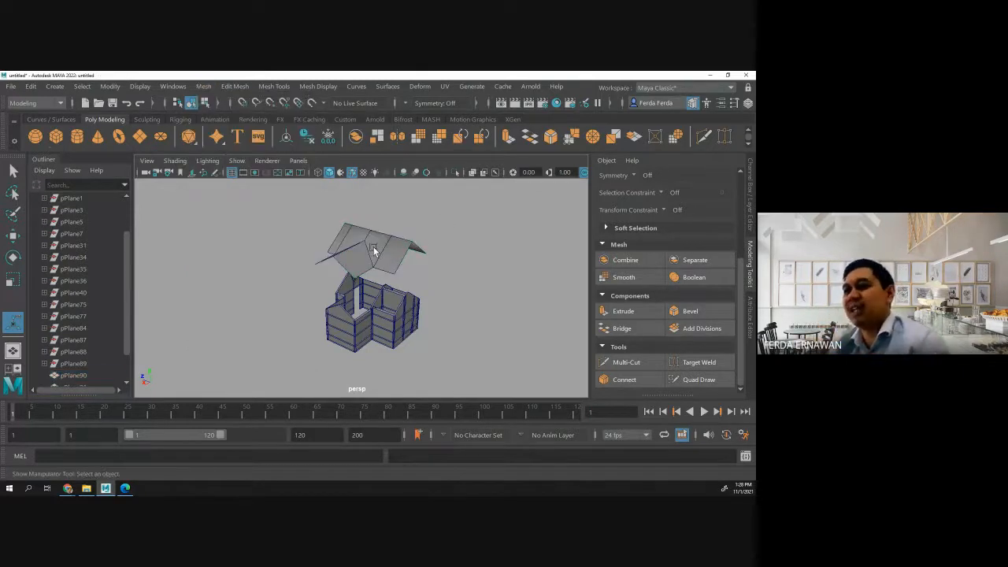
{"action": "left_click", "coordinate": [374, 251]}
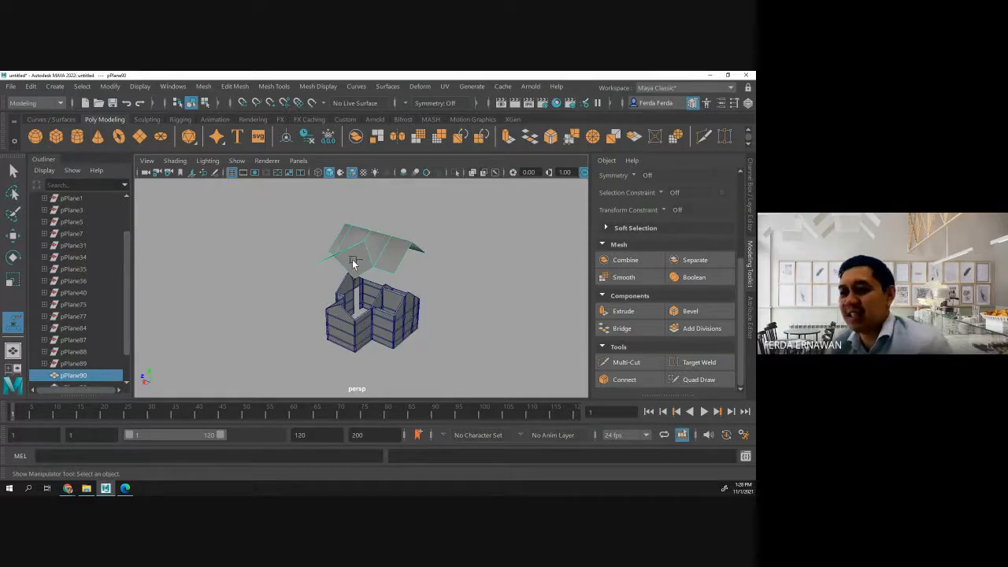
{"action": "scroll", "coordinate": [356, 259], "scroll_direction": "up", "scroll_amount": 6}
{"action": "scroll", "coordinate": [356, 258], "scroll_direction": "down", "scroll_amount": 4}
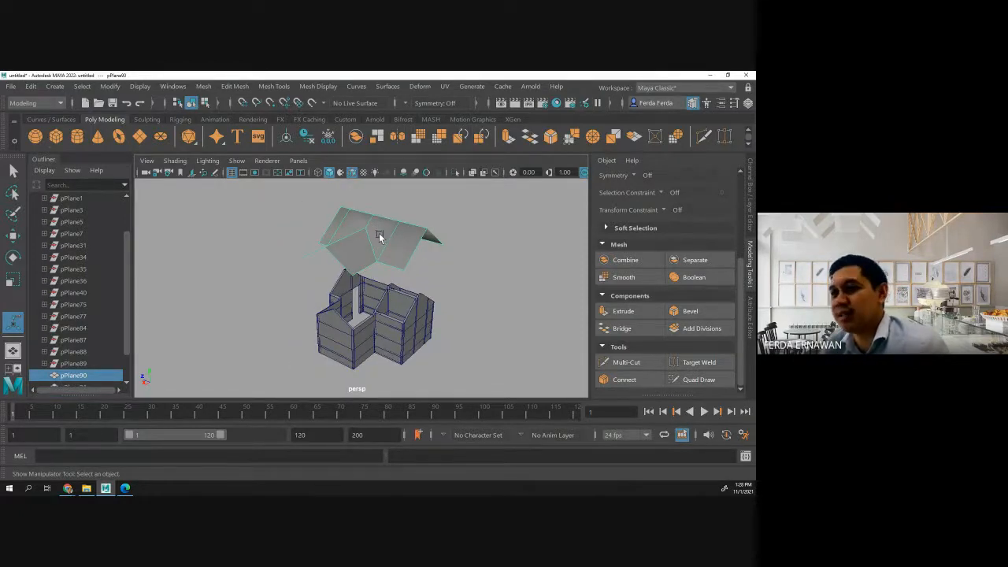
{"action": "left_click", "coordinate": [173, 86]}
{"action": "mouse_move", "coordinate": [273, 119]}
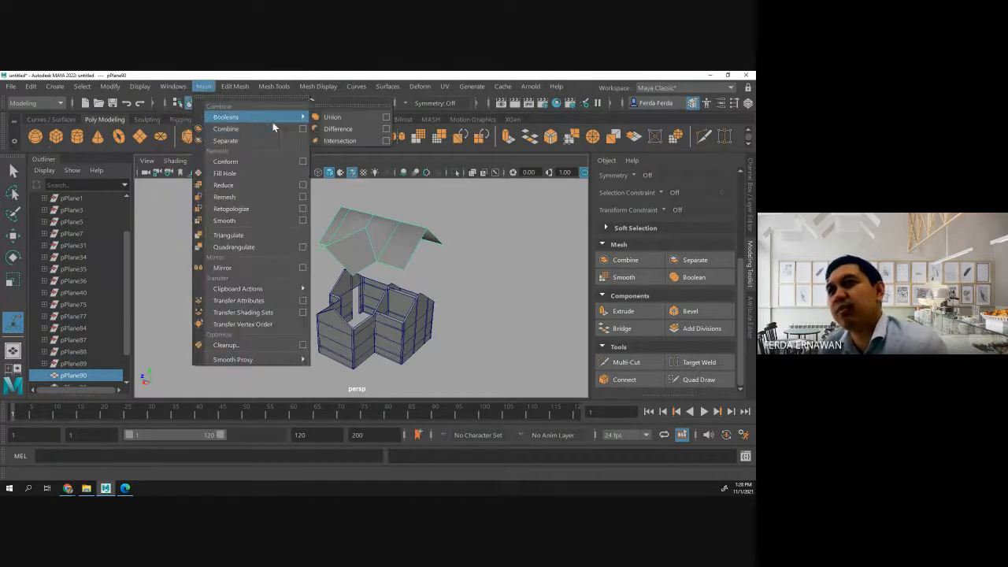
{"action": "left_click", "coordinate": [336, 141]}
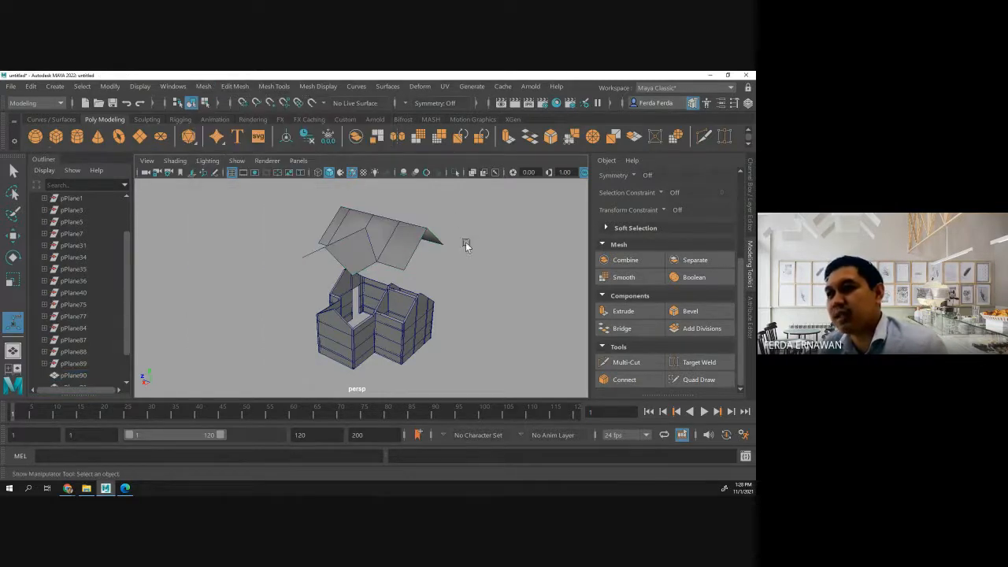
Move the duplicated roof down along Y onto the trimmed house walls and clear the selection.
{"action": "left_click", "coordinate": [374, 232]}
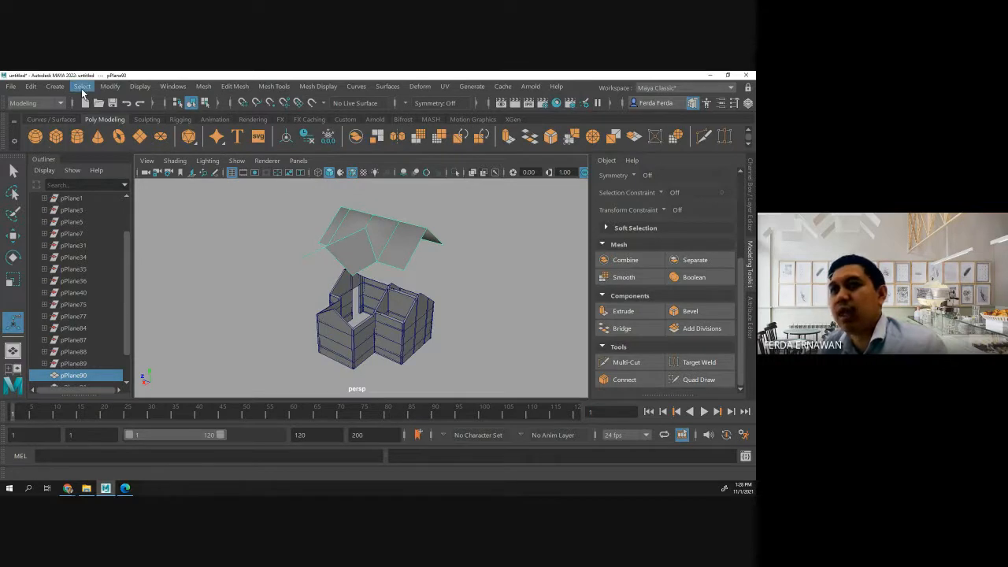
{"action": "left_click", "coordinate": [13, 235]}
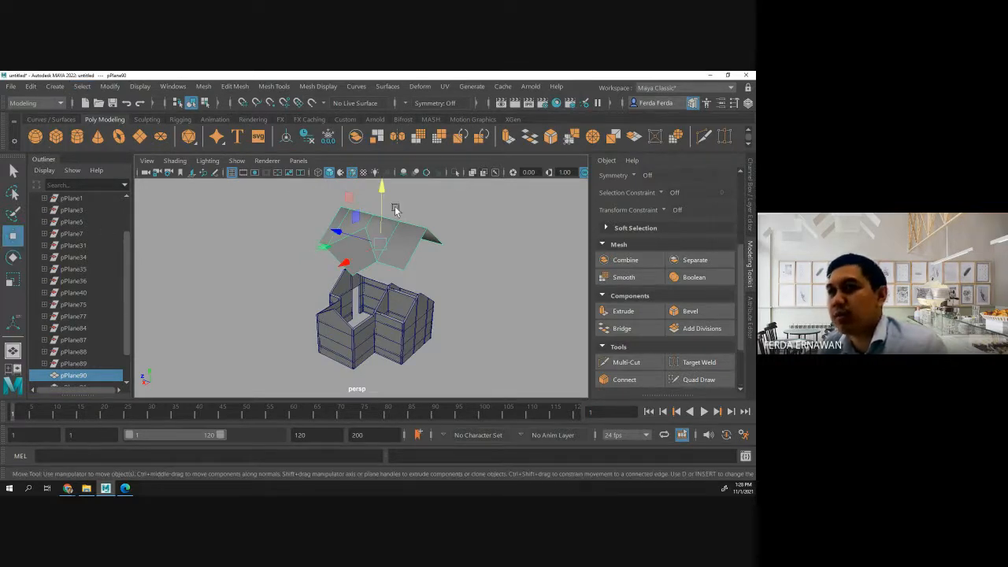
{"action": "left_click_drag", "start_coordinate": [380, 191], "coordinate": [387, 259]}
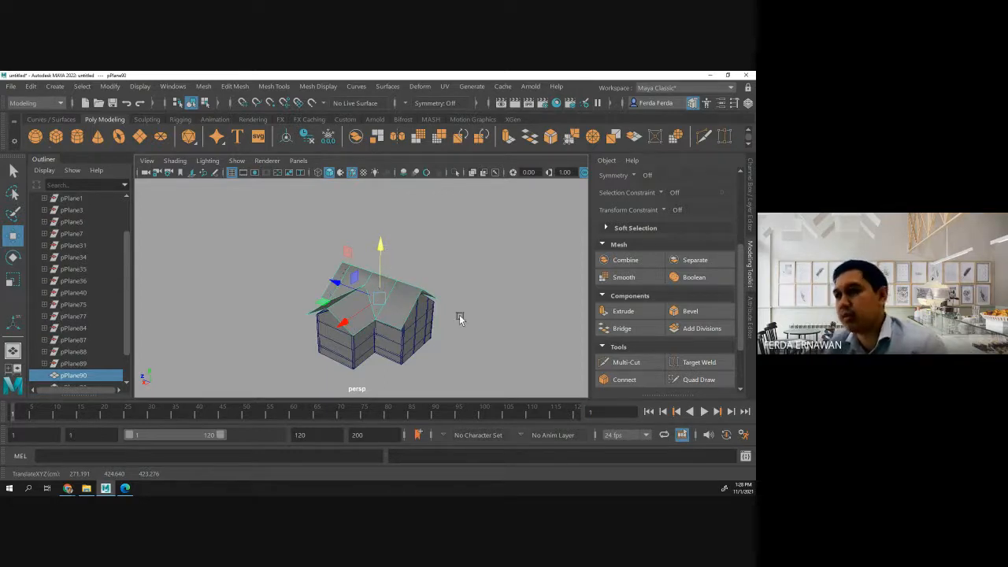
{"action": "left_click_drag", "start_coordinate": [459, 317], "coordinate": [407, 299], "text": "alt"}
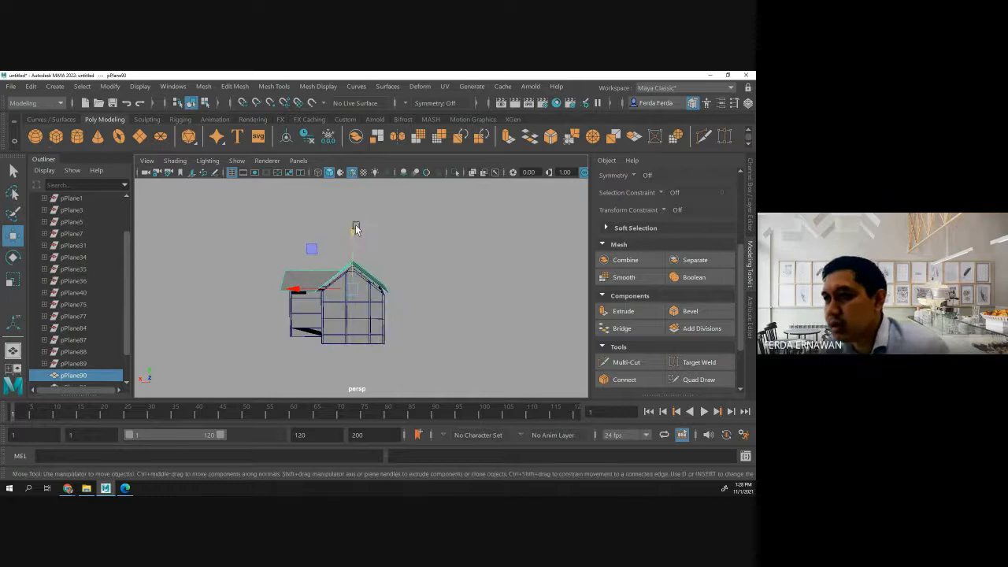
{"action": "left_click_drag", "start_coordinate": [352, 230], "coordinate": [353, 235]}
{"action": "left_click", "coordinate": [425, 273]}
Raise the duplicated roof slightly along Y so the wall tops do not poke through its surface.
{"action": "left_click_drag", "start_coordinate": [425, 272], "coordinate": [363, 323], "text": "alt"}
{"action": "scroll", "coordinate": [369, 323], "scroll_direction": "up", "scroll_amount": 4}
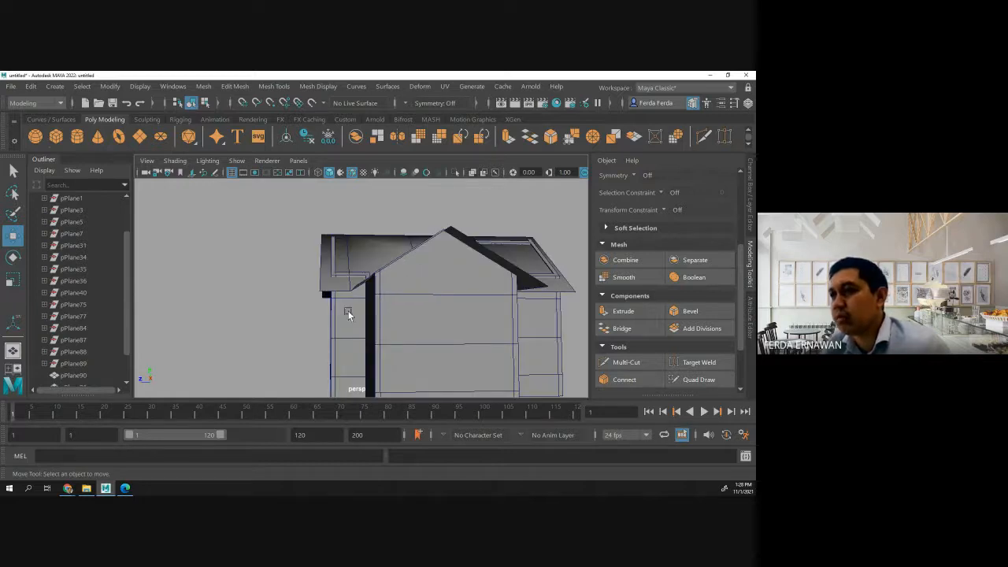
{"action": "scroll", "coordinate": [346, 318], "scroll_direction": "down", "scroll_amount": 2}
{"action": "left_click_drag", "start_coordinate": [341, 320], "coordinate": [332, 331], "text": "alt"}
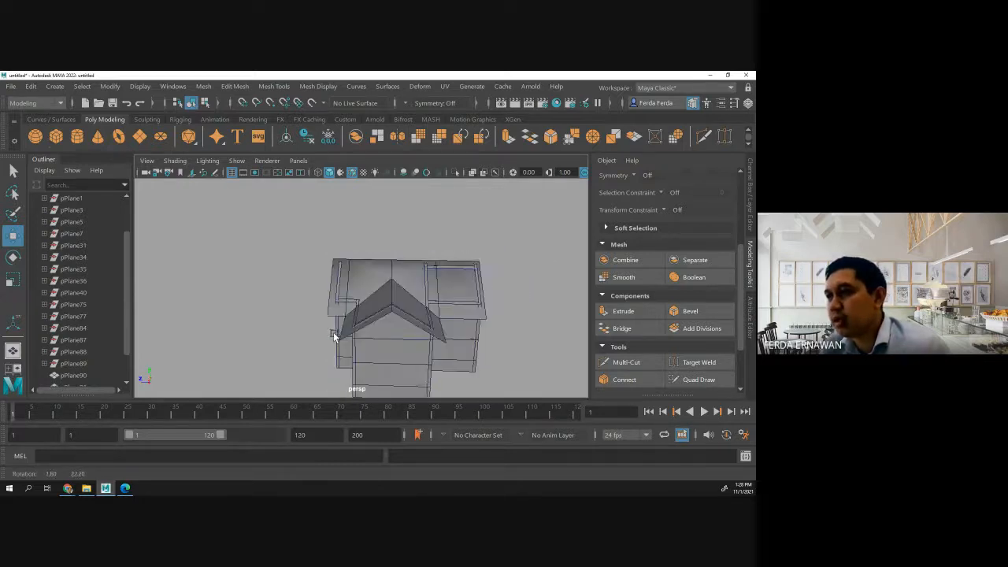
{"action": "left_click", "coordinate": [385, 277]}
{"action": "left_click_drag", "start_coordinate": [405, 242], "coordinate": [405, 238]}
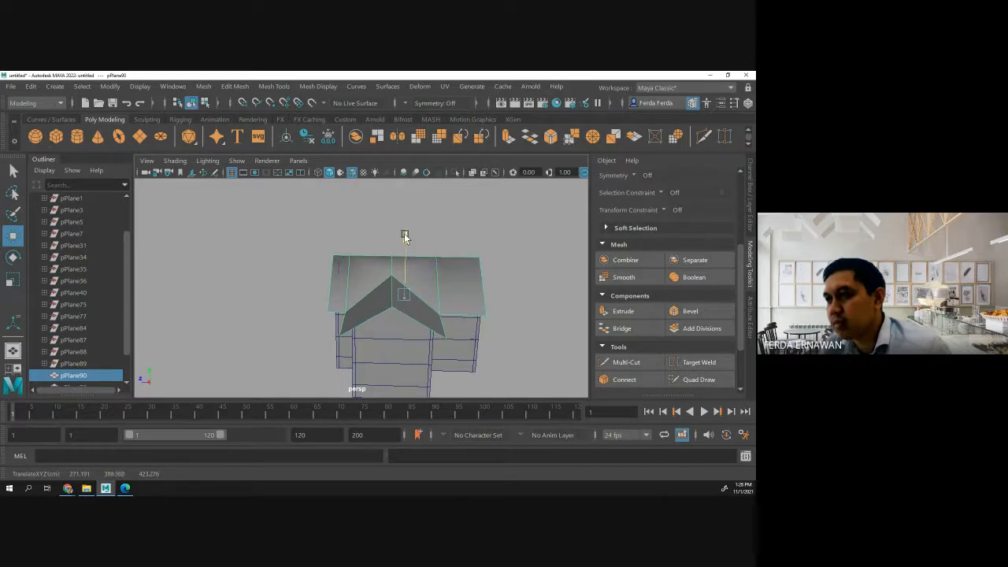
Examine from several sides how the roof fits the gable walls and overhangs, and clear the selection.
{"action": "left_click_drag", "start_coordinate": [322, 347], "coordinate": [410, 347], "text": "alt"}
{"action": "scroll", "coordinate": [355, 343], "scroll_direction": "up", "scroll_amount": 2}
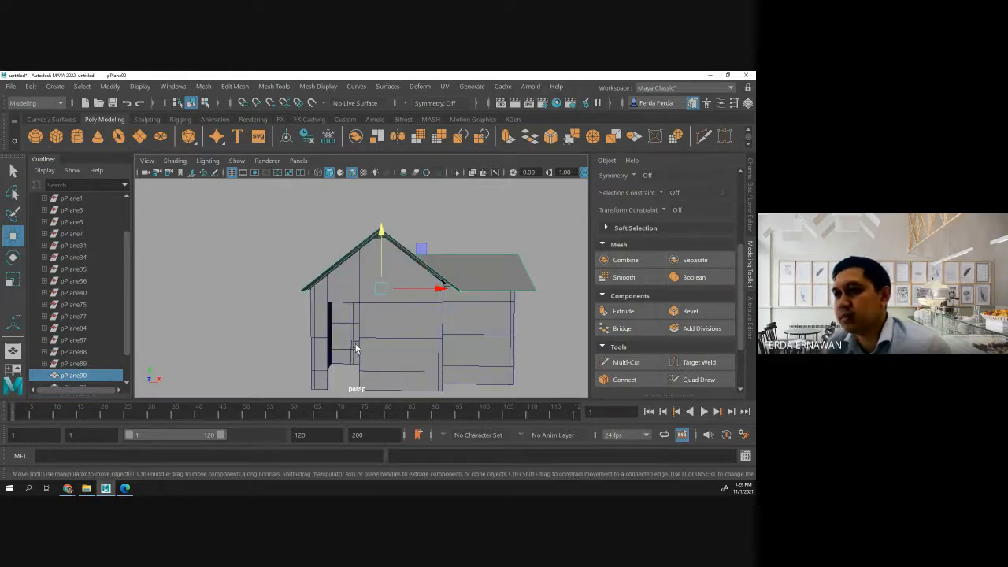
{"action": "left_click_drag", "start_coordinate": [307, 371], "coordinate": [355, 361], "text": "alt"}
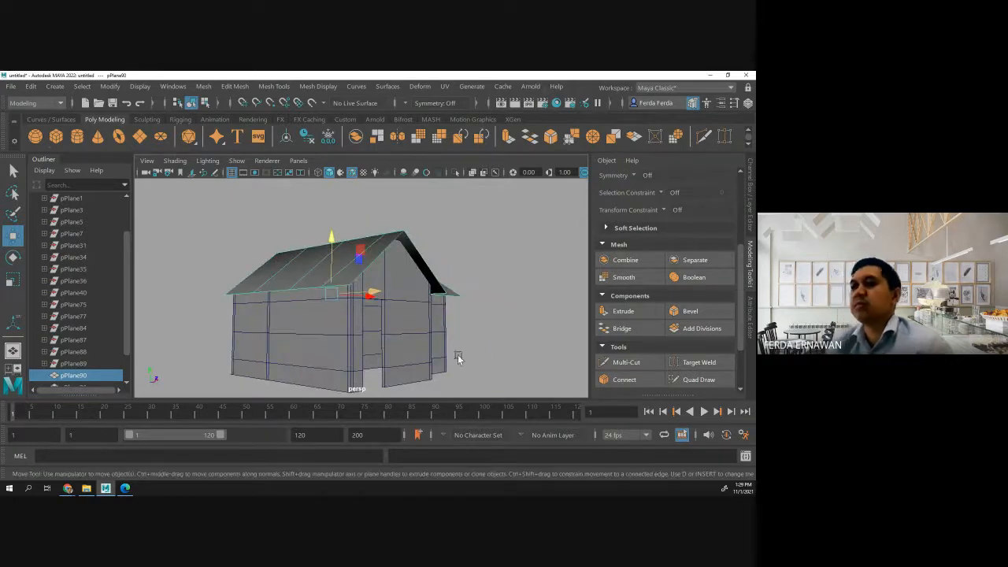
{"action": "left_click_drag", "start_coordinate": [499, 334], "coordinate": [461, 350], "text": "alt"}
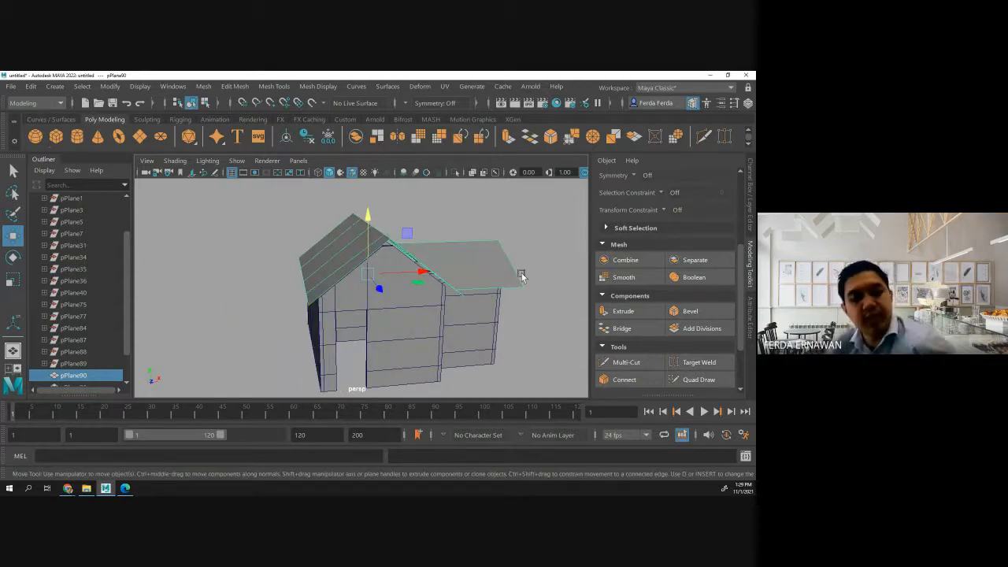
{"action": "left_click_drag", "start_coordinate": [285, 345], "coordinate": [364, 361], "text": "alt"}
{"action": "scroll", "coordinate": [363, 361], "scroll_direction": "up", "scroll_amount": 4}
{"action": "scroll", "coordinate": [364, 361], "scroll_direction": "down", "scroll_amount": 5}
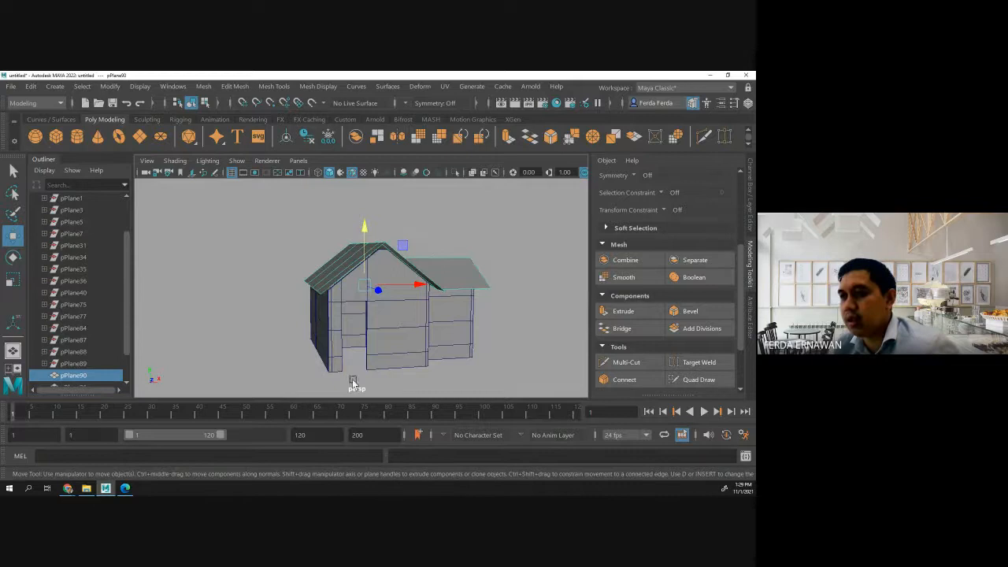
{"action": "left_click", "coordinate": [297, 367]}
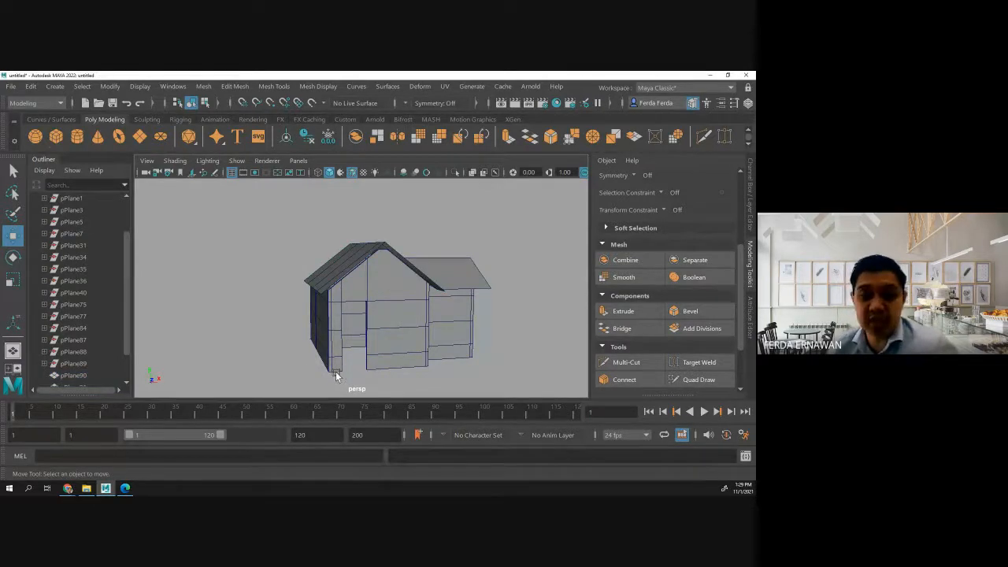
{"action": "left_click_drag", "start_coordinate": [350, 371], "coordinate": [391, 377], "text": "alt"}
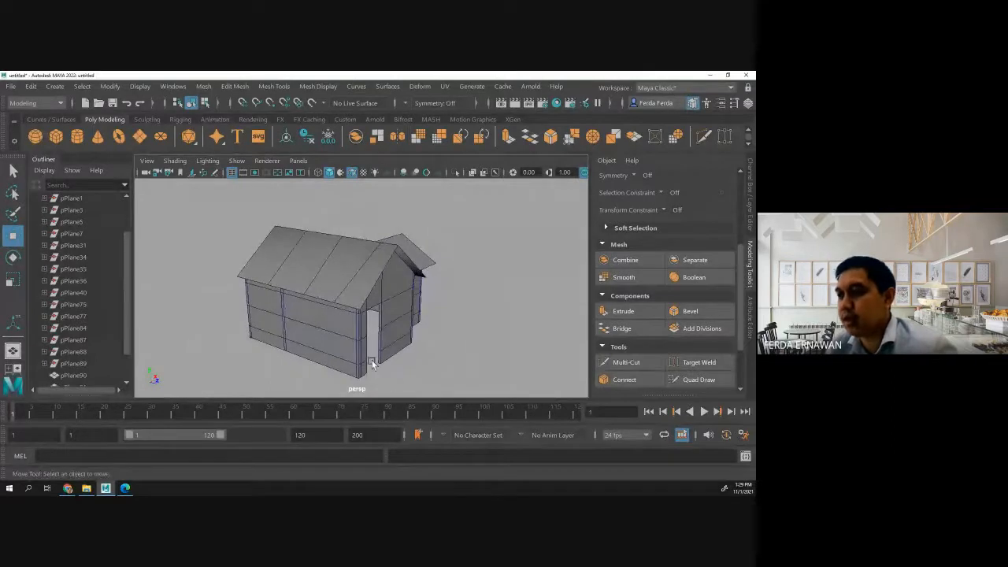
Switch the walls to face selection and select the narrow inner faces along one side of the door opening.
{"action": "right_click_drag", "start_coordinate": [379, 357], "coordinate": [382, 202]}
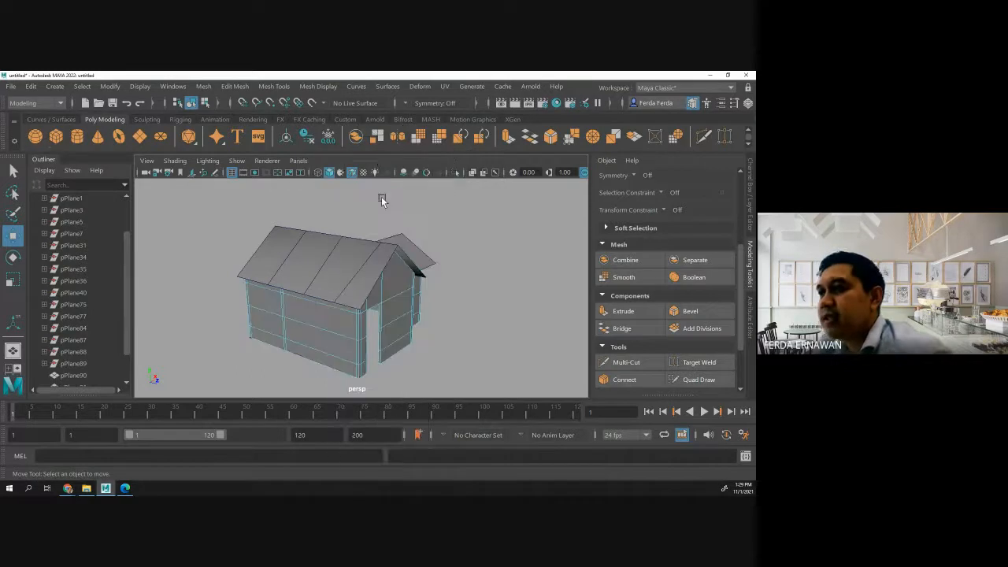
{"action": "double_click", "coordinate": [379, 360]}
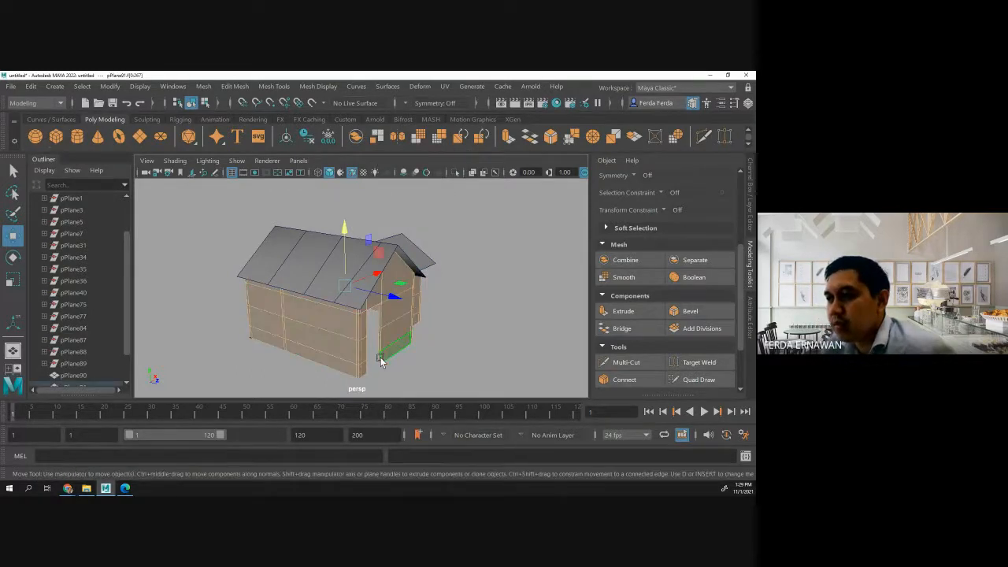
{"action": "left_click", "coordinate": [447, 343]}
{"action": "left_click", "coordinate": [380, 358]}
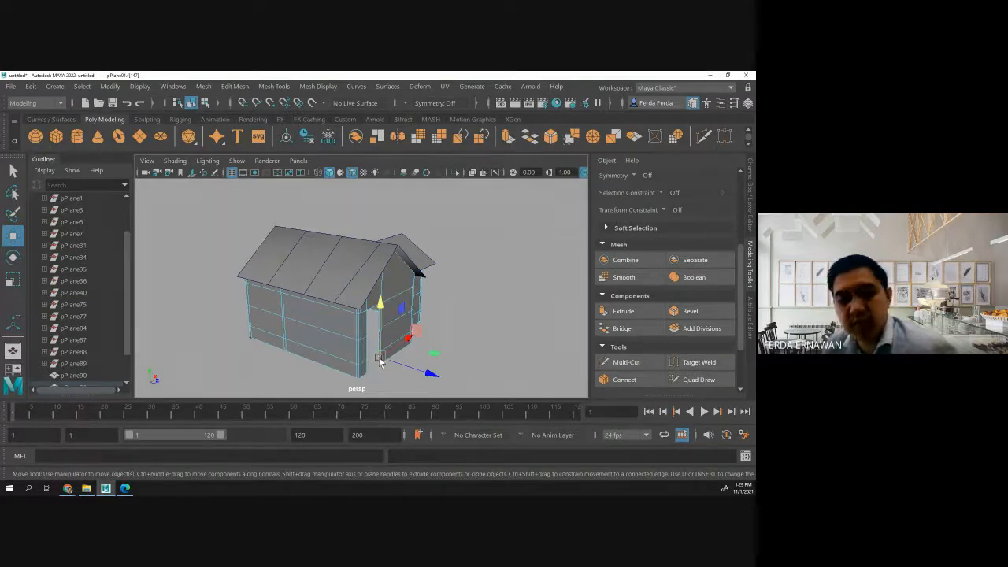
{"action": "scroll", "coordinate": [379, 358], "scroll_direction": "up", "scroll_amount": 3}
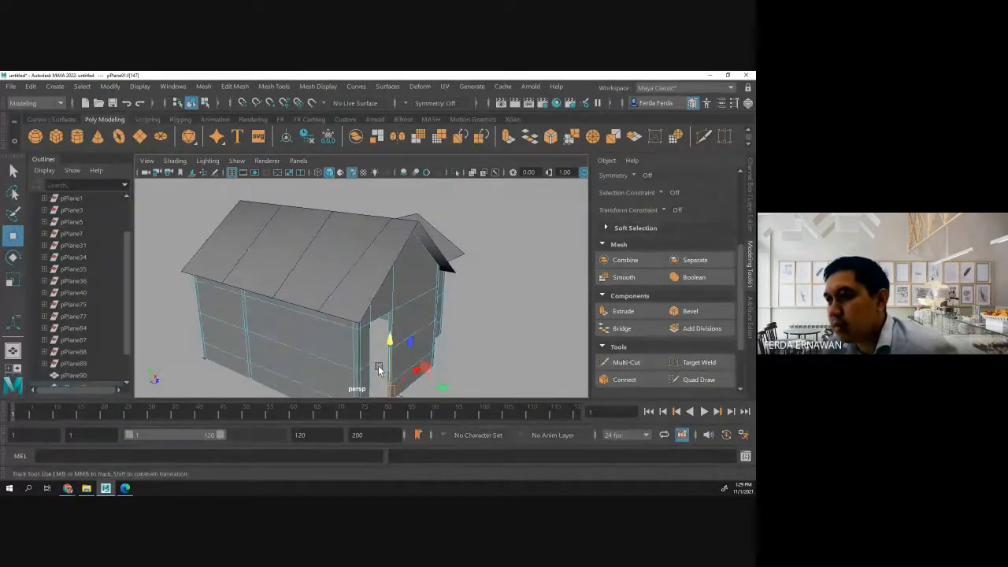
{"action": "middle_click_drag", "start_coordinate": [378, 365], "coordinate": [350, 307], "text": "alt"}
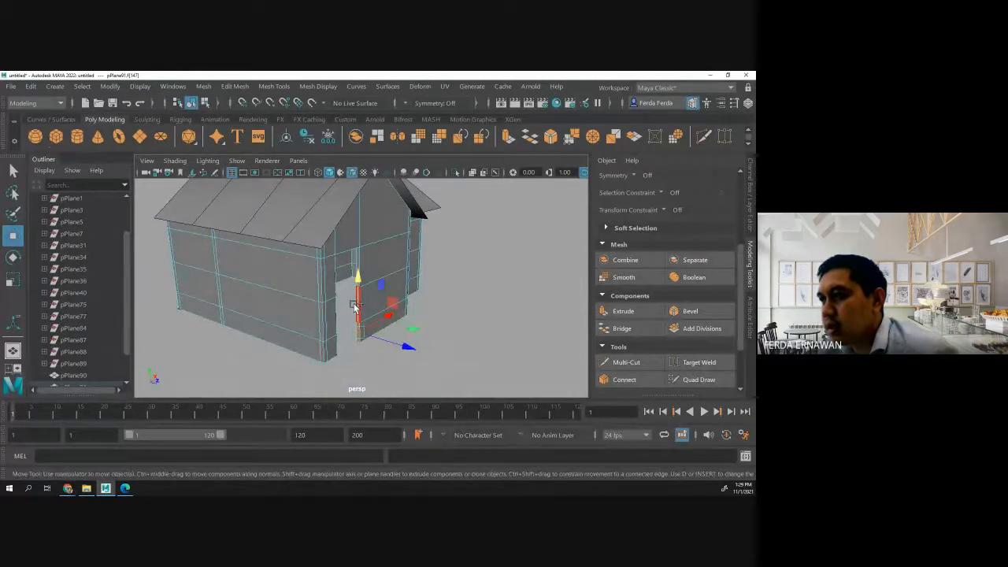
{"action": "left_click_drag", "start_coordinate": [355, 307], "coordinate": [354, 274], "text": "shift"}
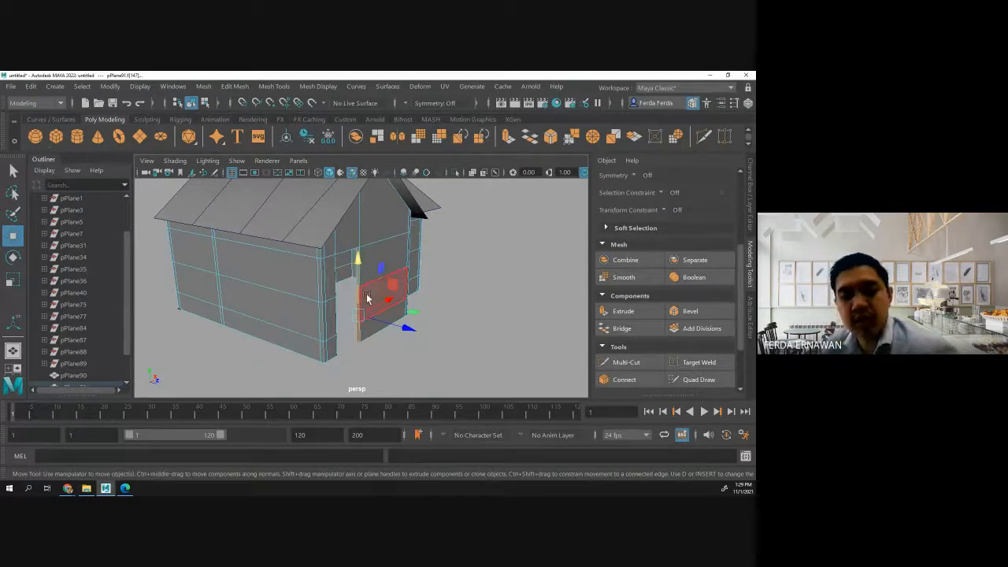
{"action": "left_click", "coordinate": [367, 297]}
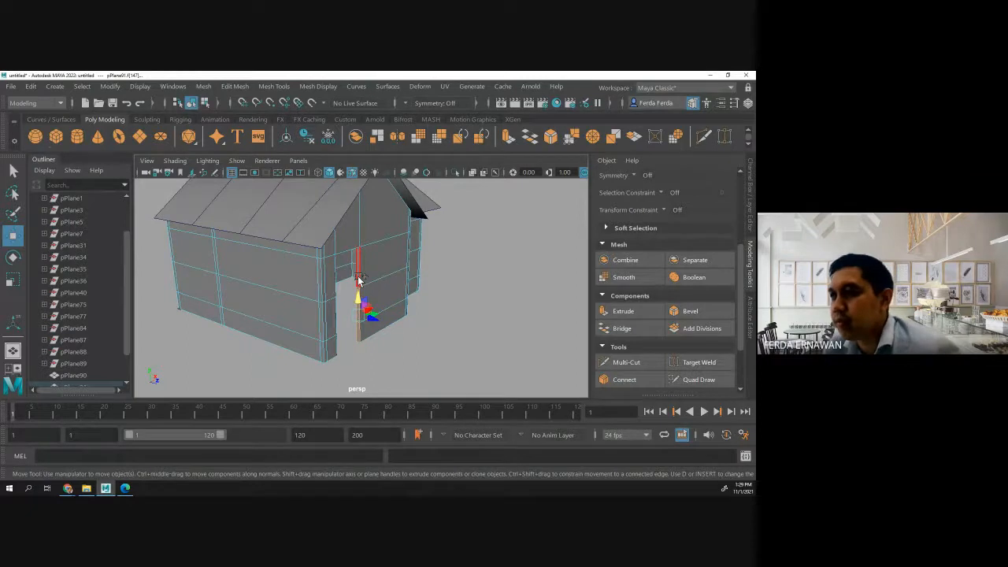
{"action": "left_click", "coordinate": [359, 279]}
Add the inner faces across the head and the opposite side of the door opening to the selection.
{"action": "left_click_drag", "start_coordinate": [350, 332], "coordinate": [338, 284], "text": "alt"}
{"action": "left_click", "coordinate": [341, 250], "text": "shift"}
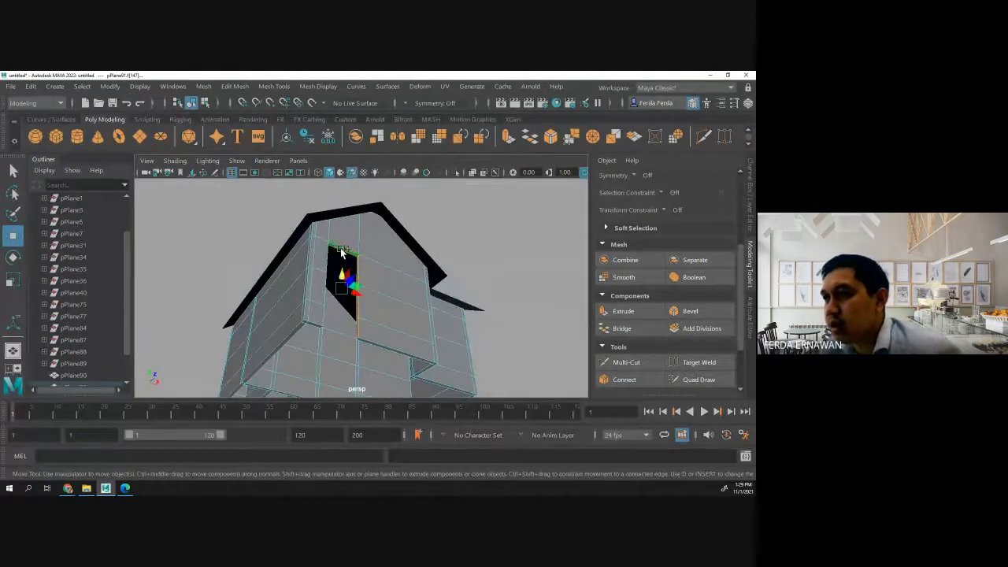
{"action": "left_click_drag", "start_coordinate": [338, 300], "coordinate": [270, 333], "text": "alt"}
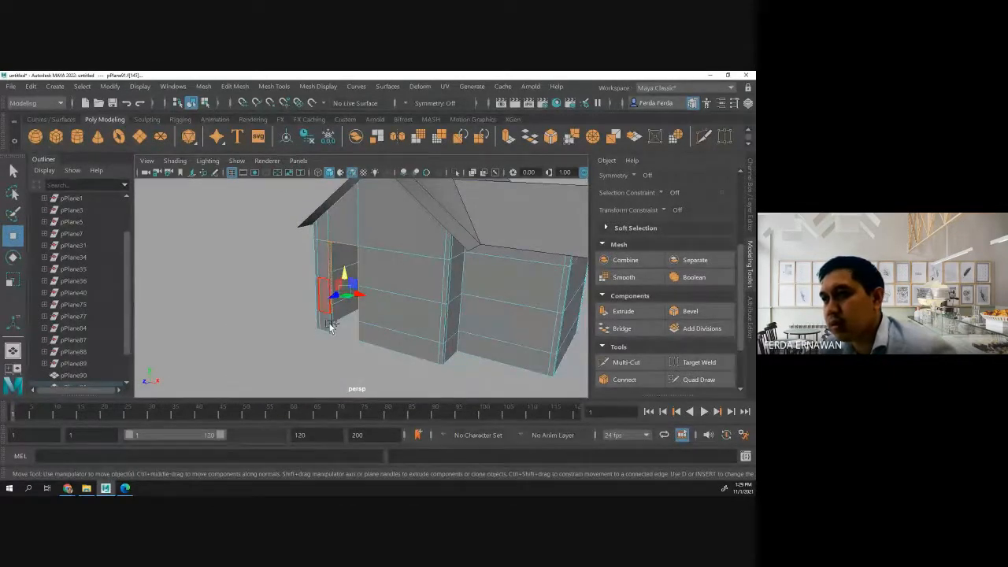
{"action": "left_click_drag", "start_coordinate": [322, 355], "coordinate": [374, 351], "text": "alt"}
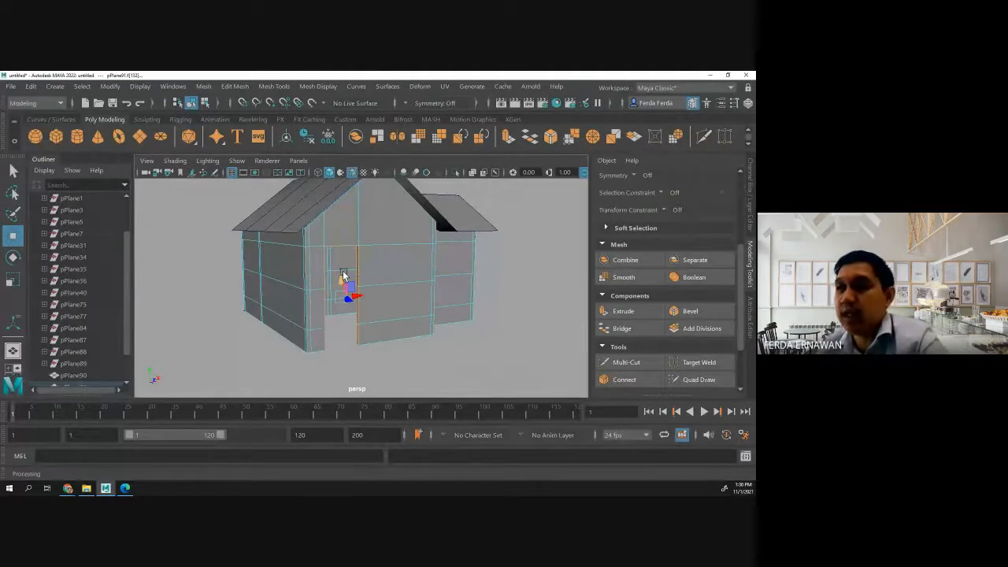
Duplicate the selected door-opening faces, try to move the copy with the Move tool, and undo that move.
{"action": "left_click", "coordinate": [233, 87]}
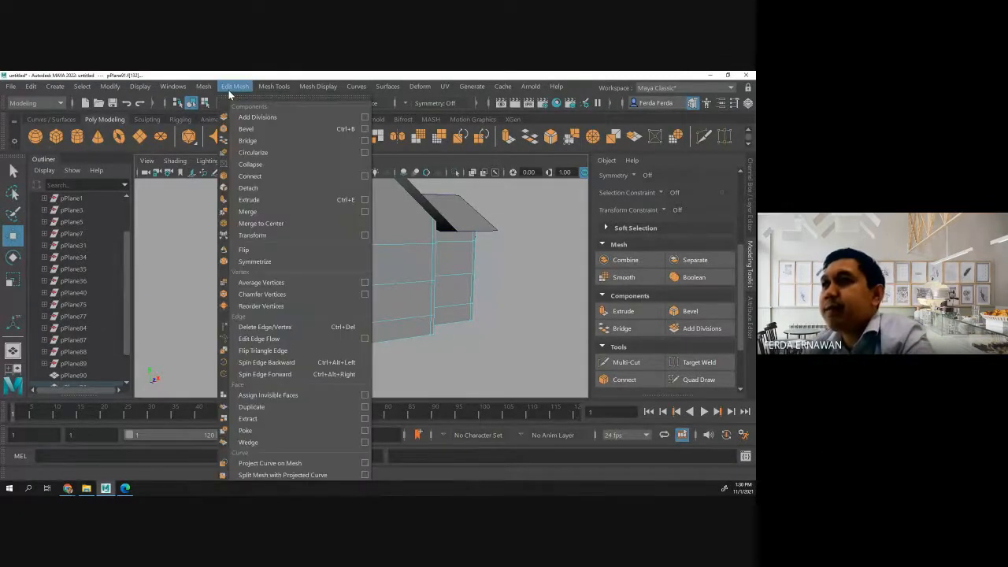
{"action": "mouse_move", "coordinate": [273, 90]}
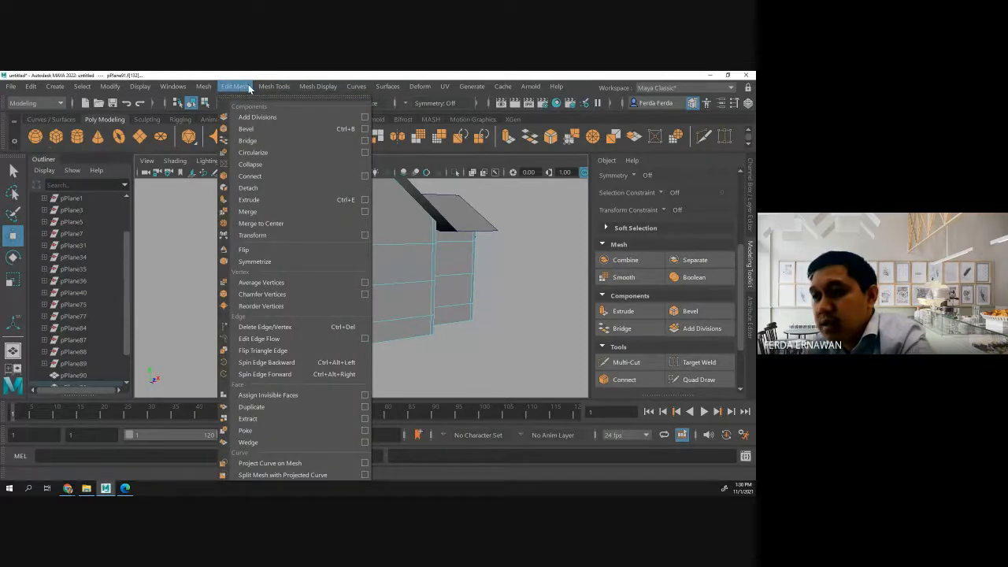
{"action": "left_click", "coordinate": [264, 407]}
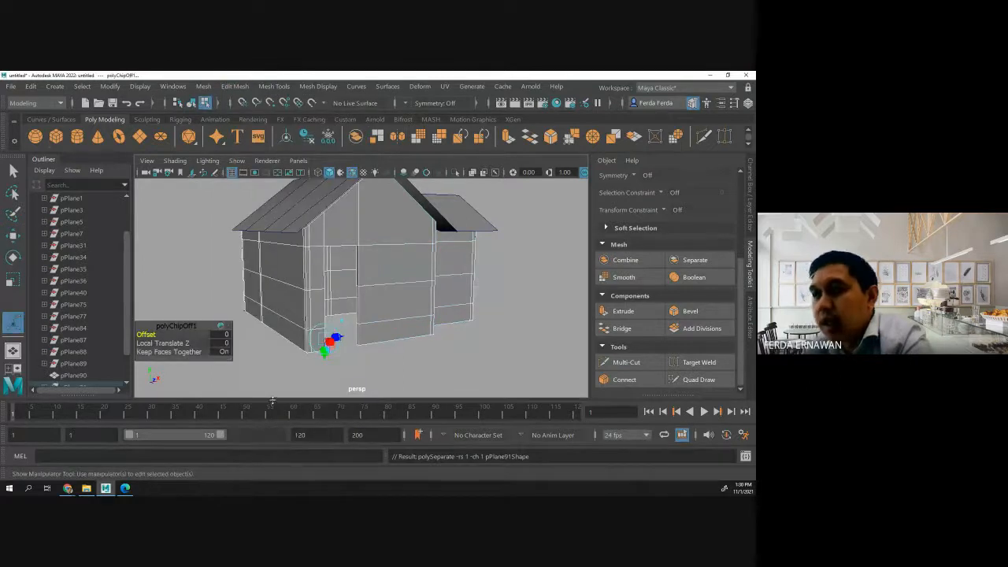
{"action": "left_click", "coordinate": [12, 237]}
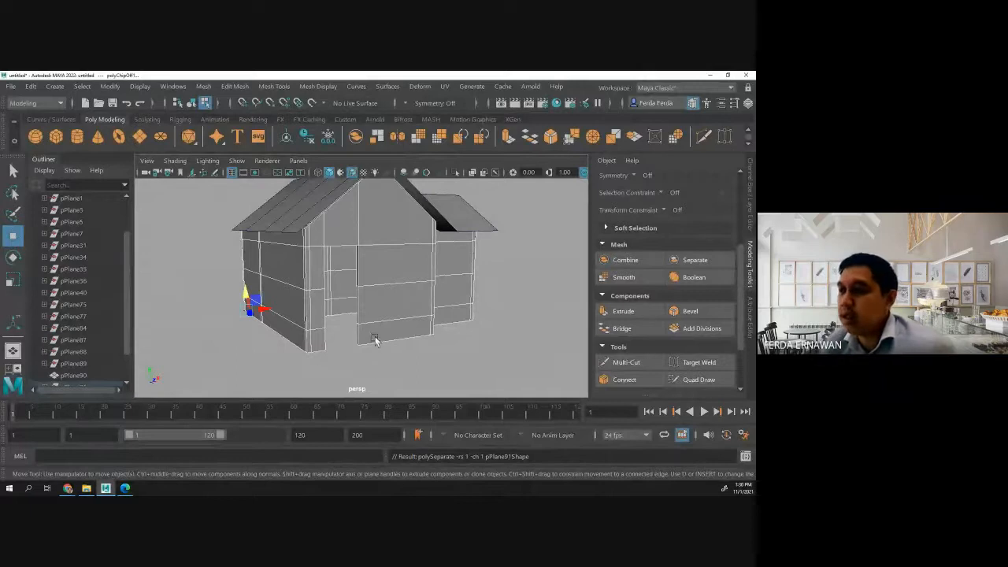
{"action": "mouse_move", "coordinate": [225, 354]}
{"action": "left_mouse_down", "text": "alt"}
{"action": "mouse_move", "coordinate": [203, 335]}
{"action": "mouse_move", "coordinate": [228, 349]}
{"action": "left_mouse_up", "text": "alt"}
{"action": "key", "text": "ctrl+z"}
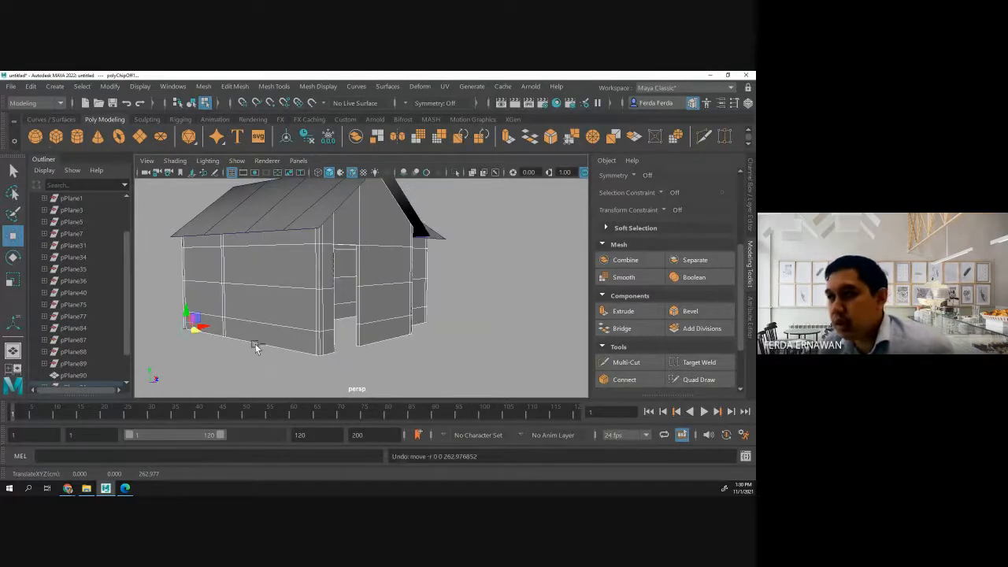
Try to move a single inner face of the door opening along Z and undo the move.
{"action": "left_click", "coordinate": [357, 309]}
{"action": "left_click", "coordinate": [357, 310]}
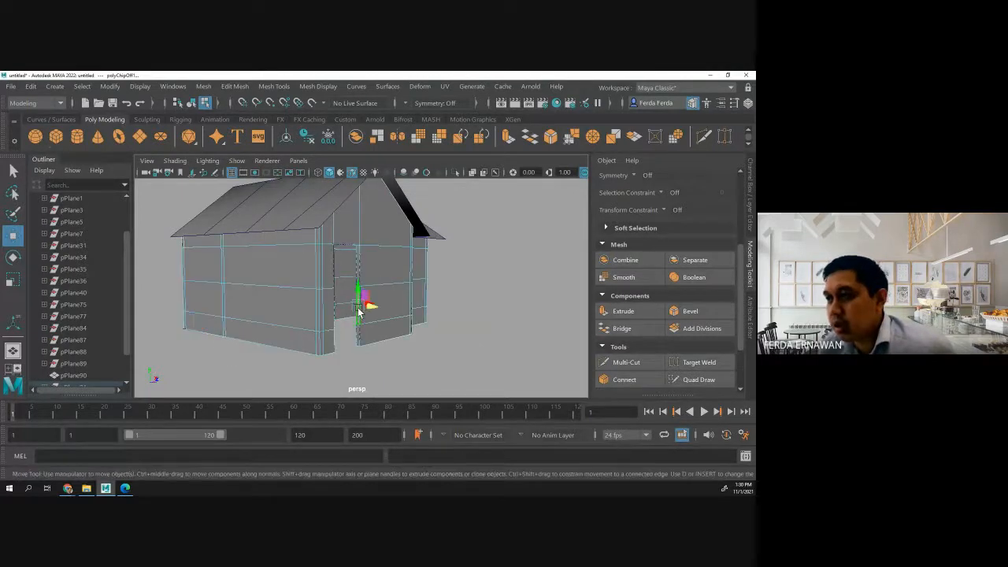
{"action": "left_click_drag", "start_coordinate": [367, 307], "coordinate": [385, 315]}
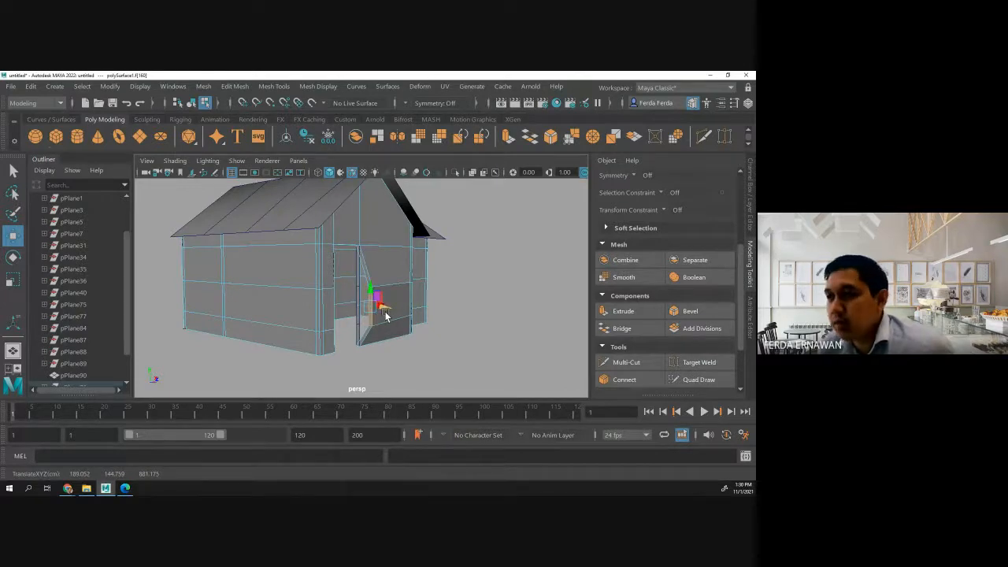
{"action": "key", "text": "ctrl+z"}
Undo the face duplication, try moving the reselected door-opening faces along Z, and undo that move as well.
{"action": "scroll", "coordinate": [91, 346], "scroll_direction": "down", "scroll_amount": 1}
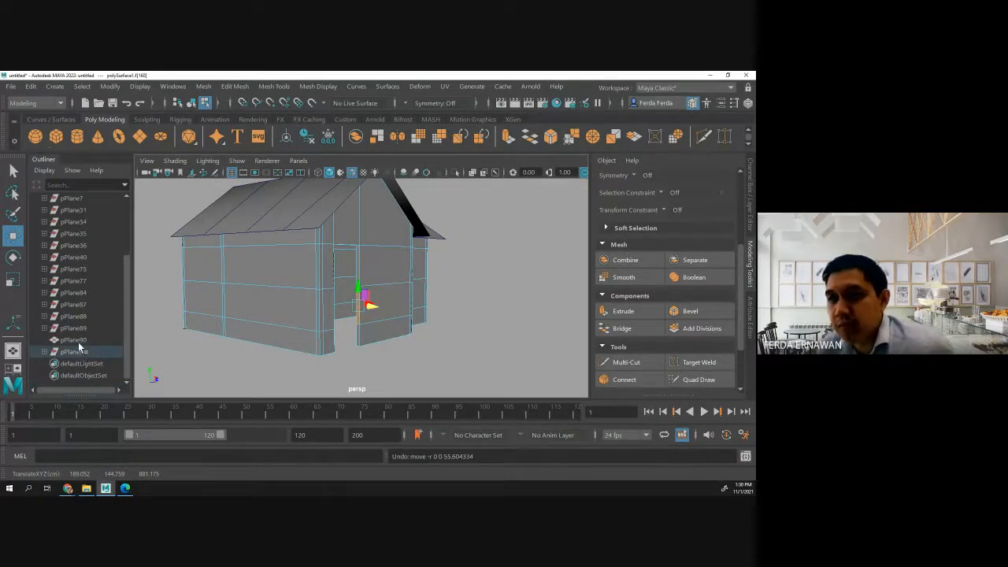
{"action": "left_click", "coordinate": [78, 340]}
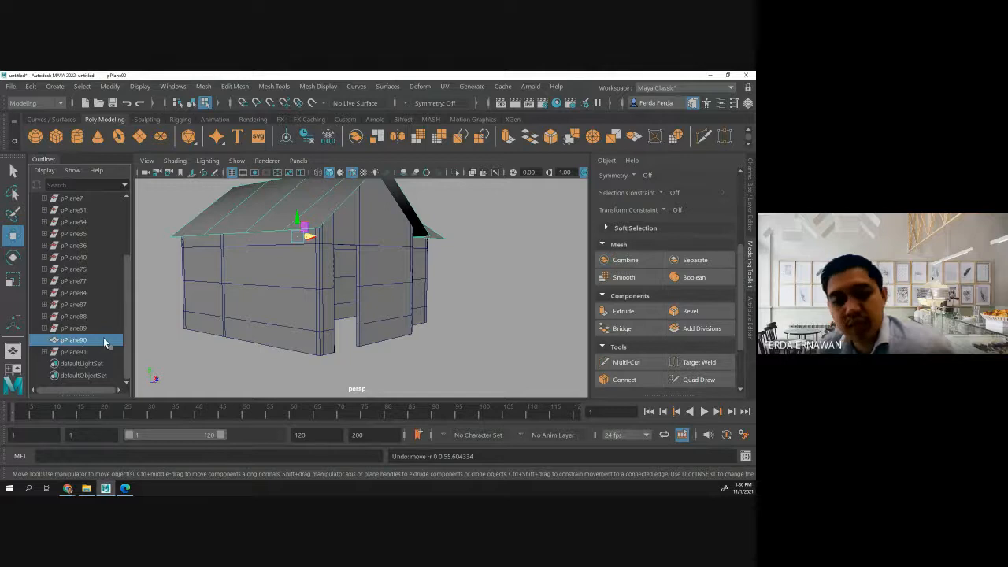
{"action": "key", "text": "ctrl+z"}
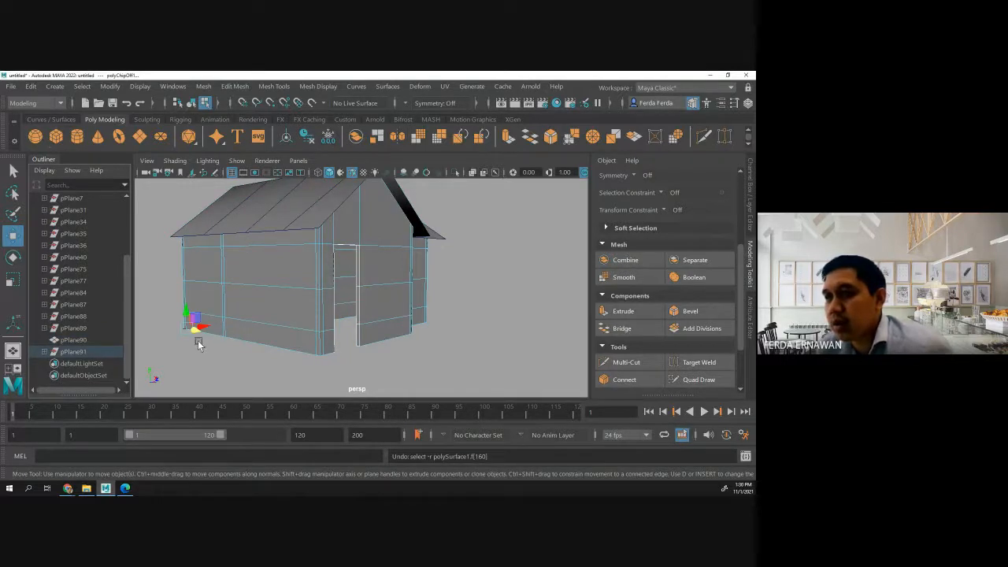
{"action": "key", "text": "ctrl+z"}
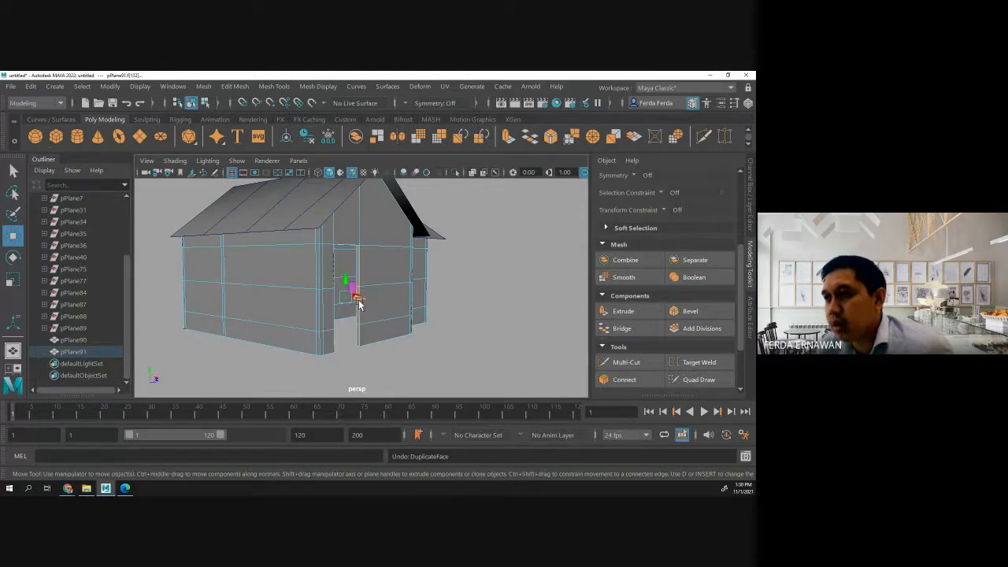
{"action": "left_click_drag", "start_coordinate": [359, 305], "coordinate": [377, 300]}
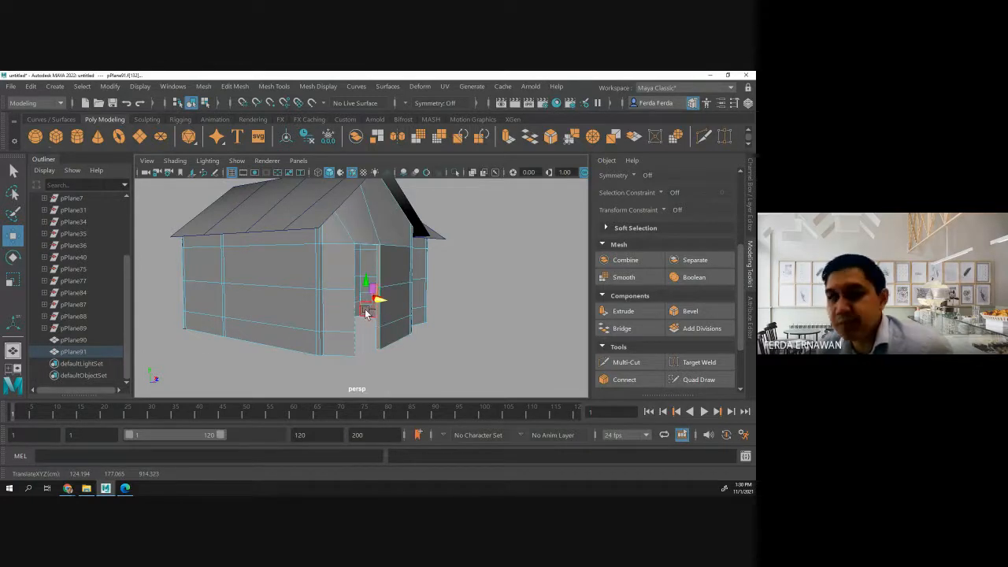
{"action": "key", "text": "ctrl+z"}
Duplicate the selected inner faces of the door opening as a separate frame mesh.
{"action": "mouse_move", "coordinate": [354, 352]}
{"action": "left_mouse_down", "text": "alt"}
{"action": "mouse_move", "coordinate": [326, 326]}
{"action": "mouse_move", "coordinate": [277, 336]}
{"action": "mouse_move", "coordinate": [292, 355]}
{"action": "mouse_move", "coordinate": [367, 360]}
{"action": "left_mouse_up", "text": "alt"}
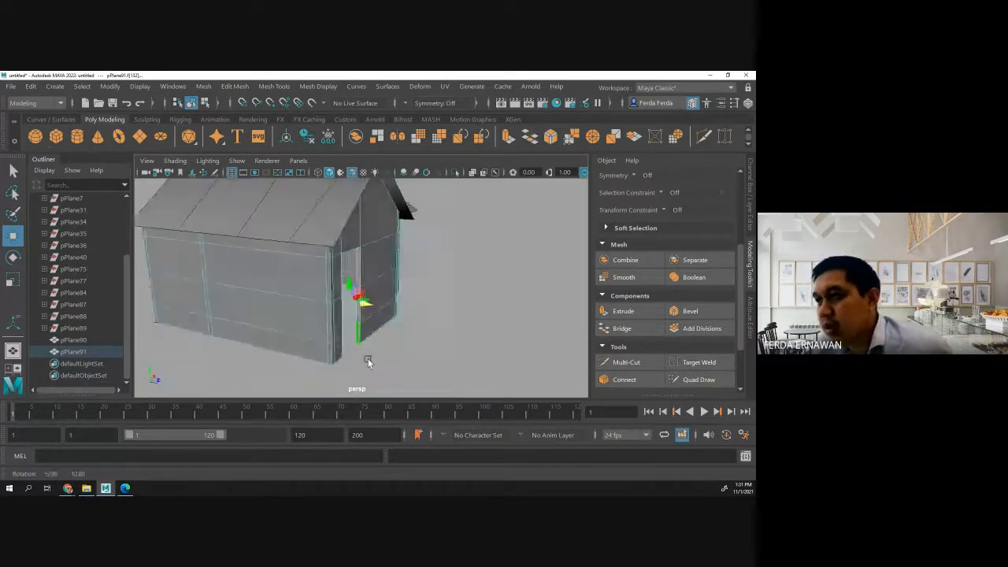
{"action": "left_click", "coordinate": [235, 86]}
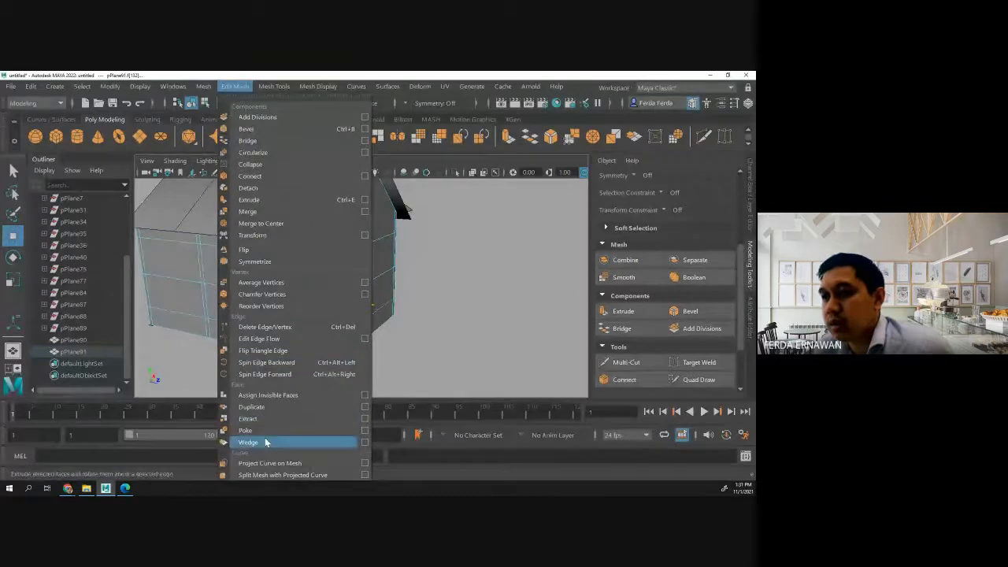
{"action": "left_click", "coordinate": [264, 409]}
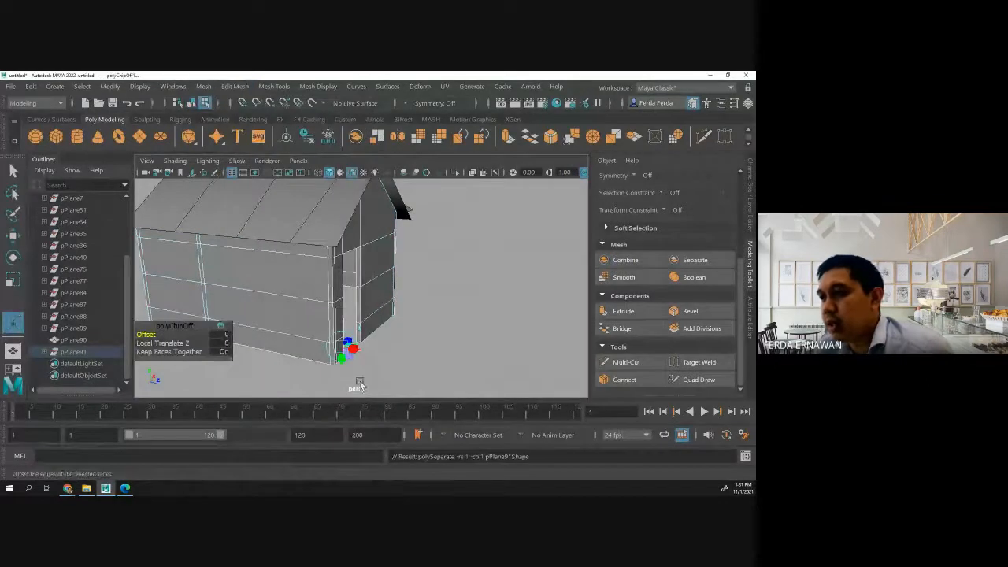
Try to pull the duplicated door frame out of the opening along its local axis.
{"action": "left_click_drag", "start_coordinate": [312, 377], "coordinate": [366, 338], "text": "alt"}
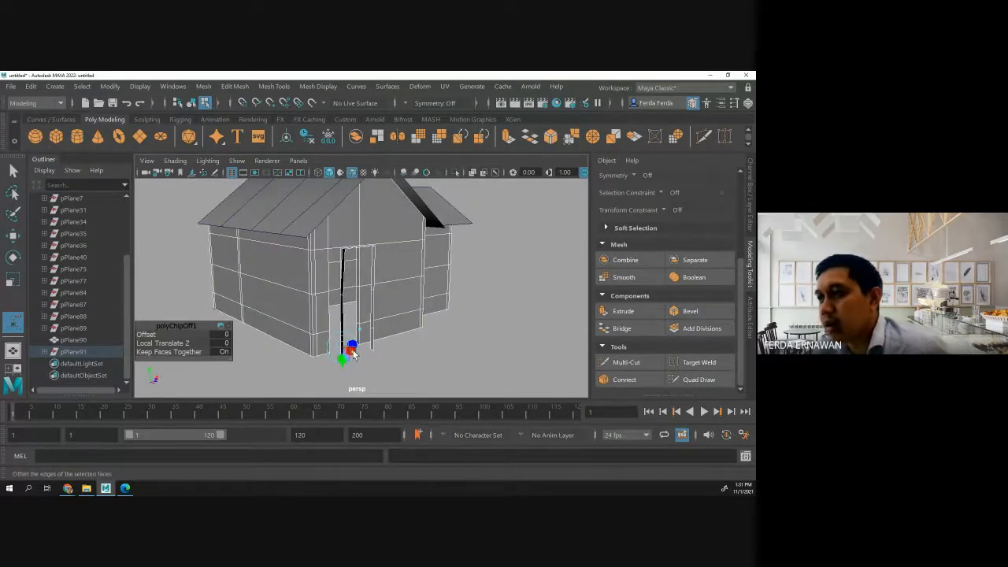
{"action": "left_click_drag", "start_coordinate": [365, 353], "coordinate": [307, 348], "text": "alt"}
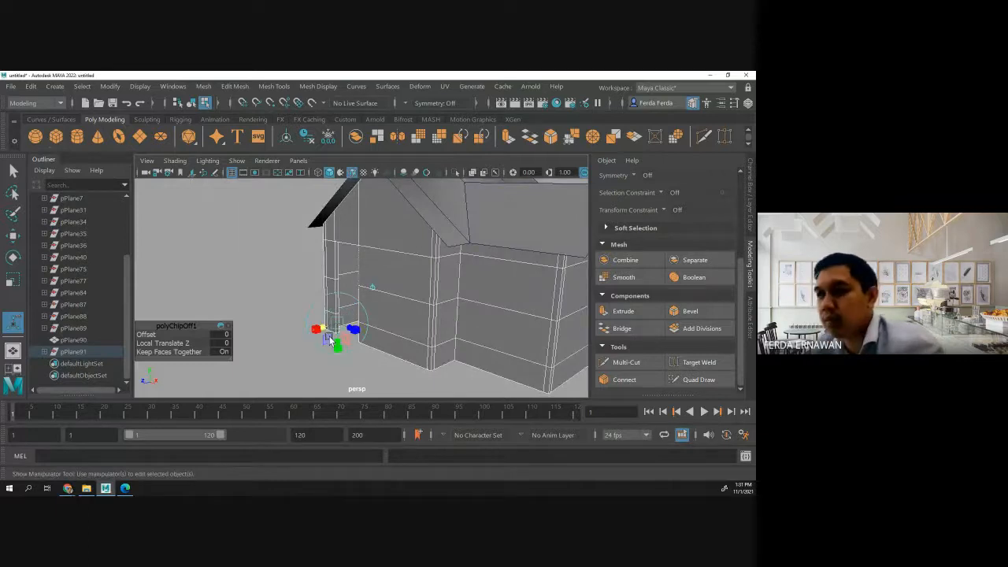
{"action": "key", "text": "t"}
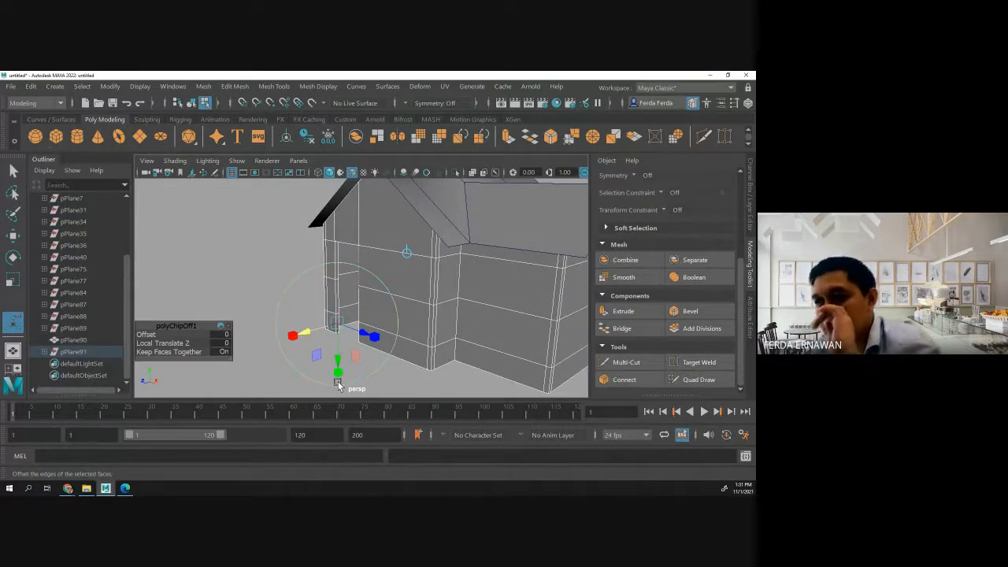
{"action": "left_click_drag", "start_coordinate": [310, 329], "coordinate": [247, 353]}
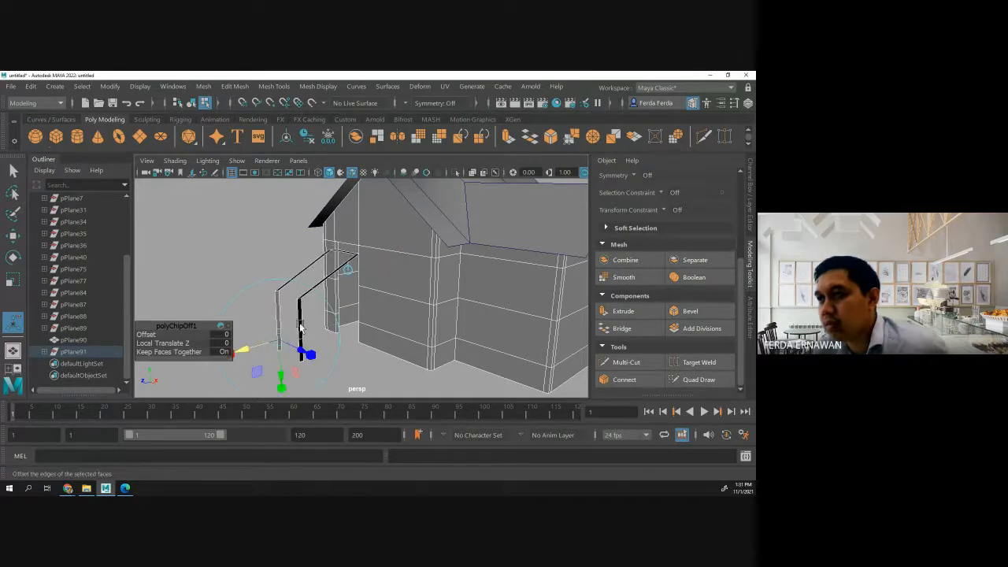
Undo the distorted offset and move the duplicated door frame straight out in front of the wall along world Z.
{"action": "left_click", "coordinate": [349, 272]}
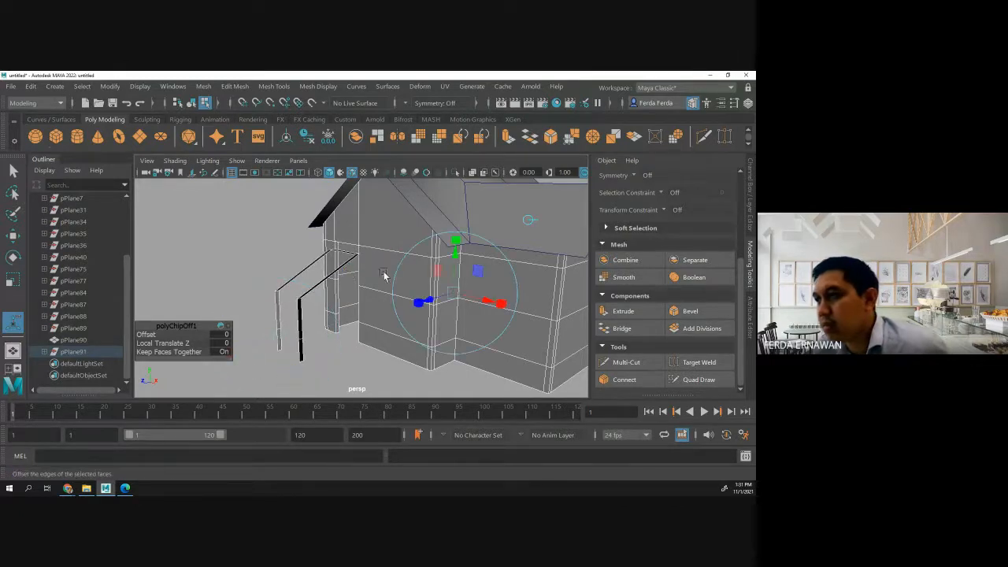
{"action": "left_click_drag", "start_coordinate": [430, 300], "coordinate": [398, 310]}
{"action": "key", "text": "ctrl+z"}
{"action": "key", "text": "ctrl+z"}
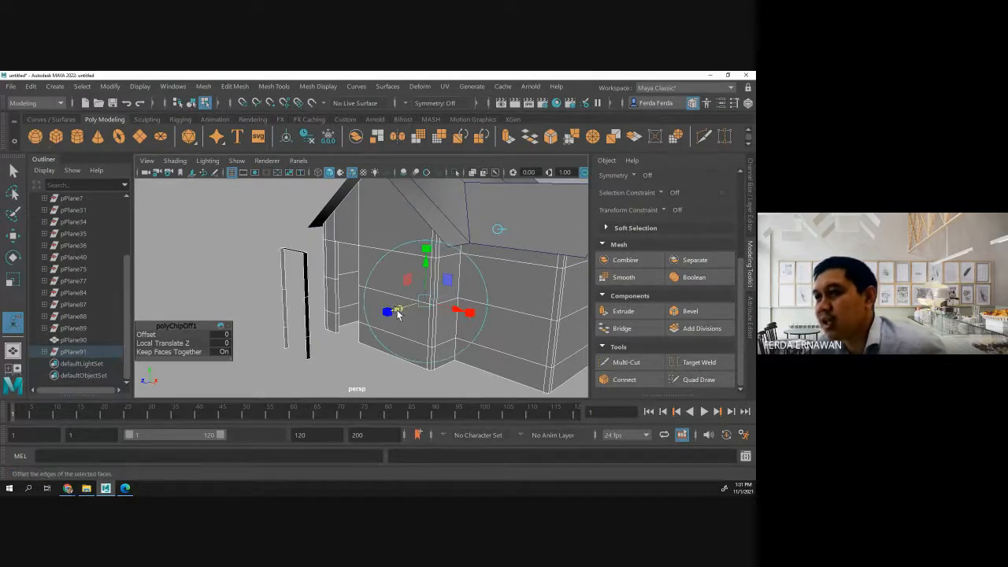
Center the pivot of the separated meshes, clear the selection, and select the detached door frame.
{"action": "left_click", "coordinate": [102, 90]}
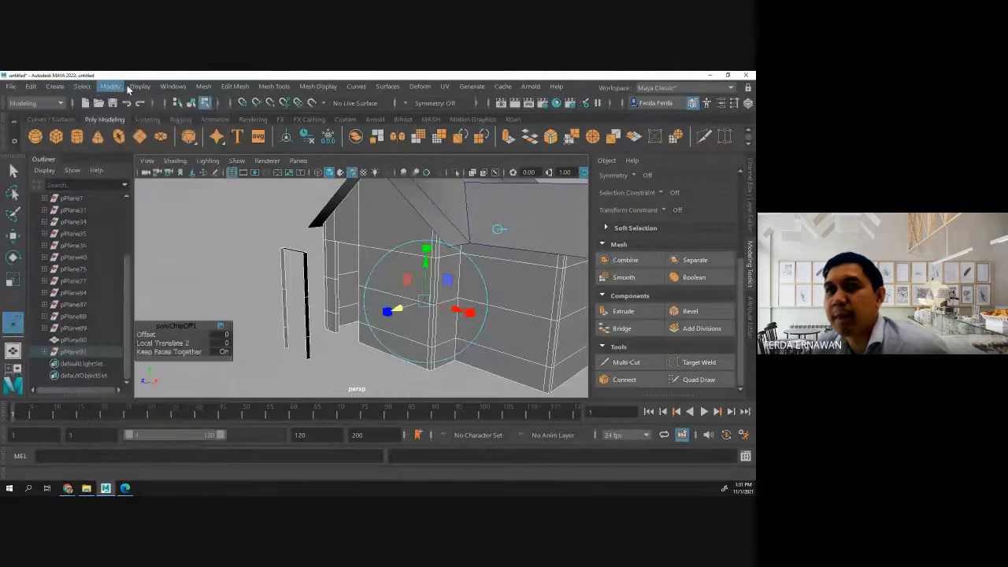
{"action": "mouse_move", "coordinate": [110, 92]}
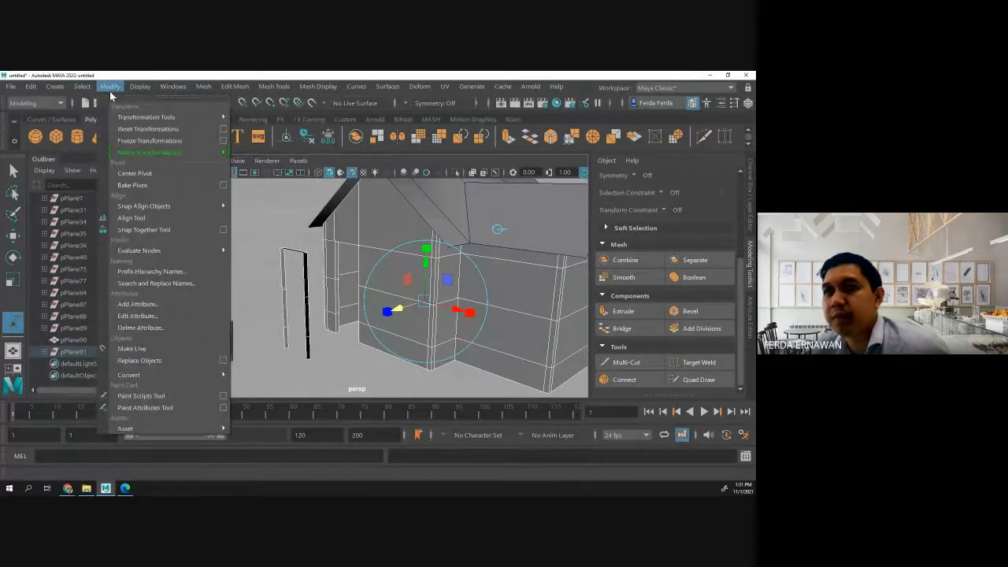
{"action": "left_click", "coordinate": [151, 176]}
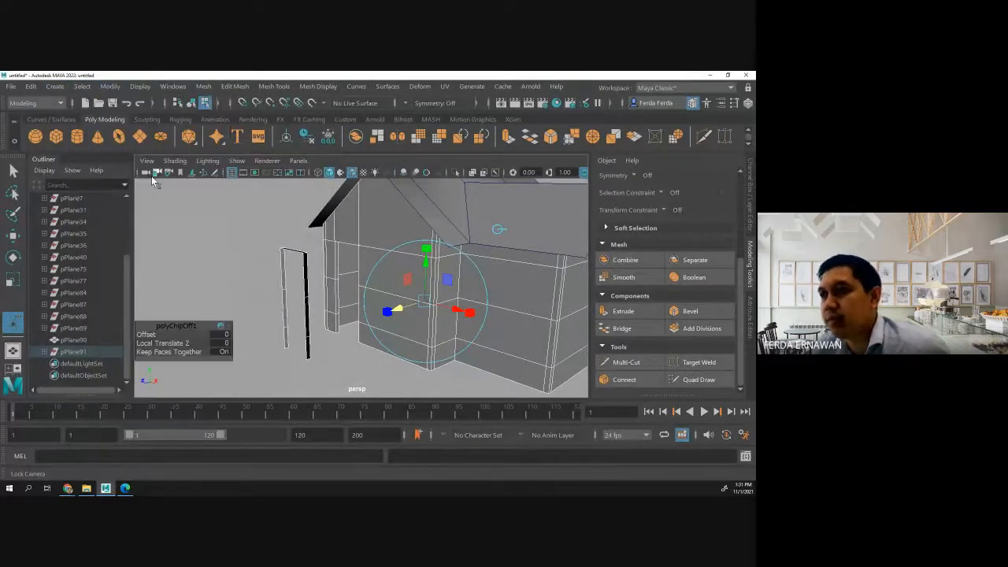
{"action": "left_click", "coordinate": [268, 283]}
{"action": "left_click", "coordinate": [305, 291]}
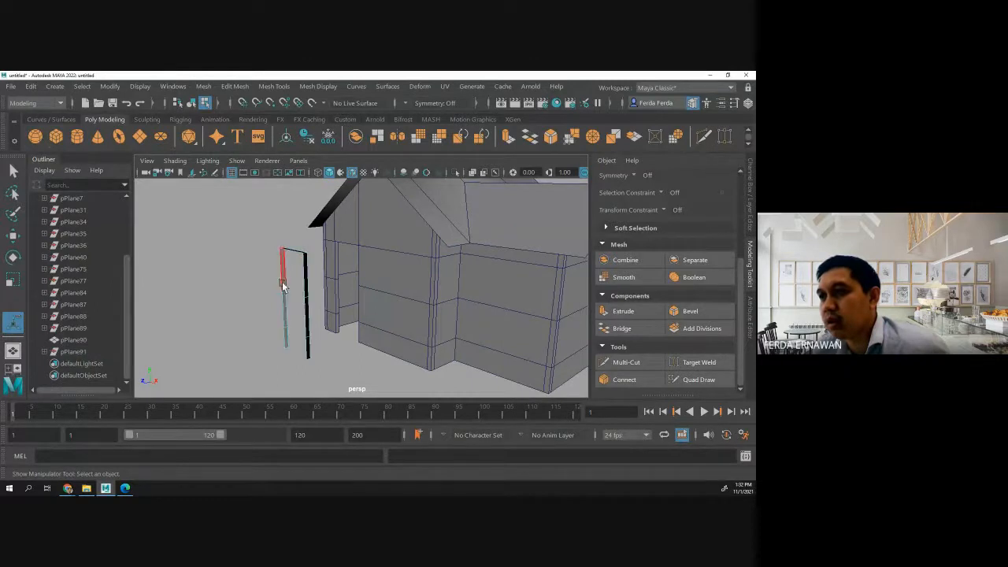
{"action": "left_click_drag", "start_coordinate": [321, 377], "coordinate": [319, 375]}
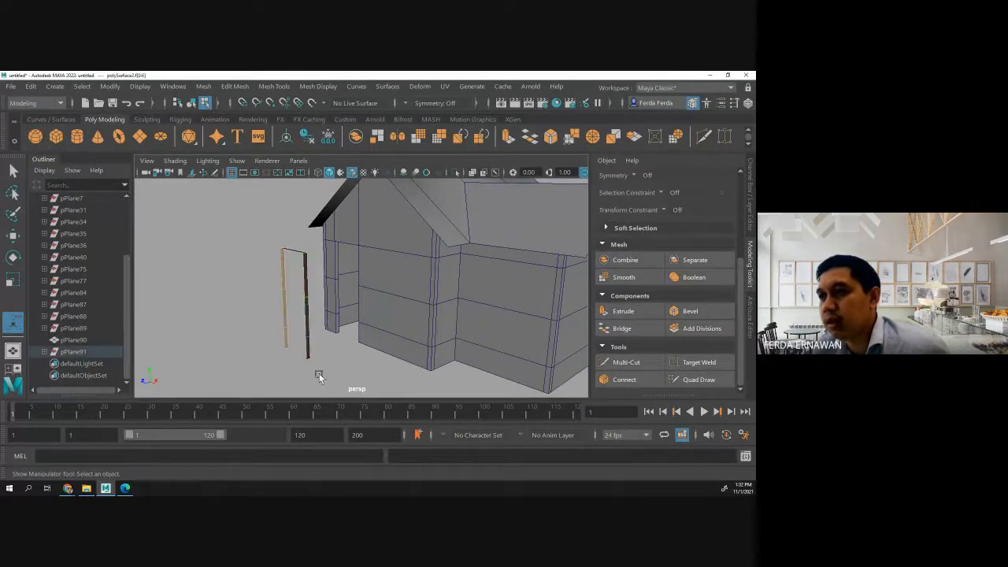
{"action": "right_click_drag", "start_coordinate": [308, 311], "coordinate": [355, 147]}
{"action": "key", "text": "q"}
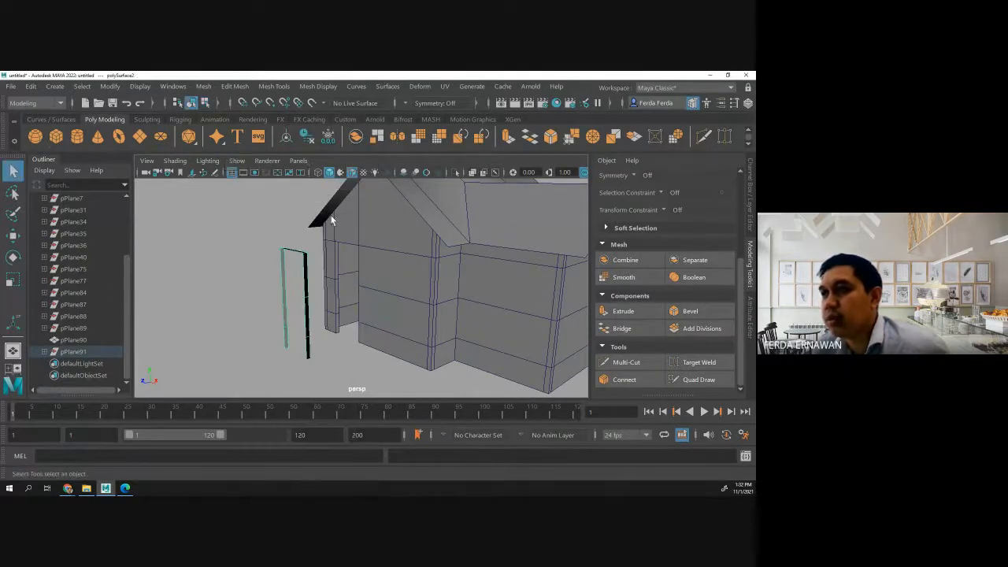
{"action": "right_click_drag", "start_coordinate": [302, 266], "coordinate": [218, 201]}
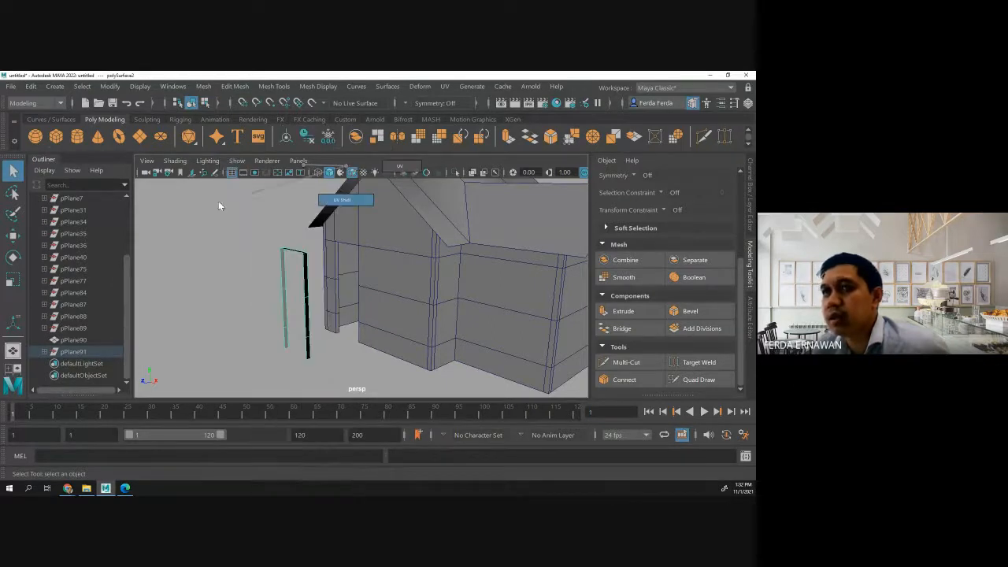
{"action": "right_click_drag", "start_coordinate": [324, 148], "coordinate": [324, 223]}
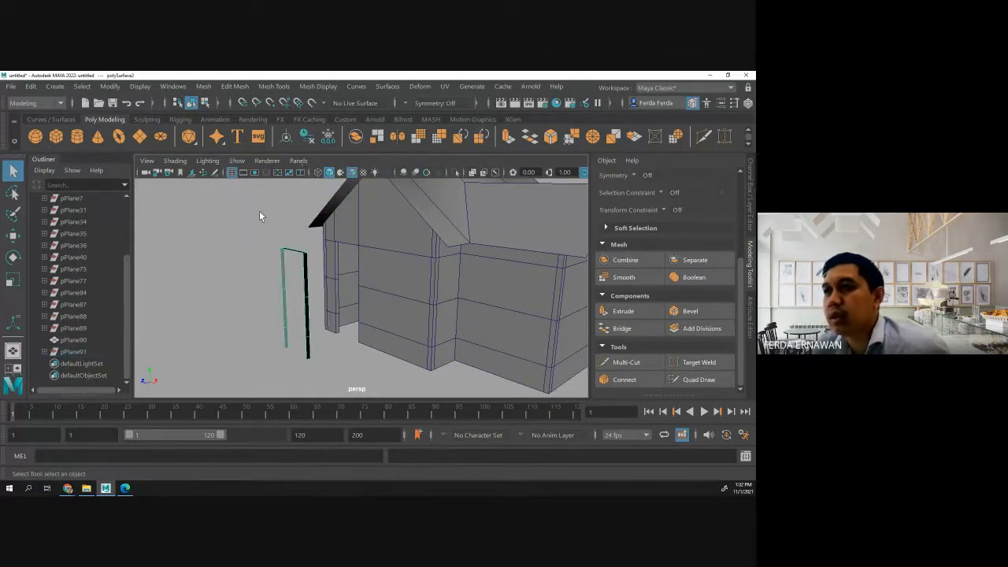
{"action": "left_click", "coordinate": [119, 87]}
{"action": "left_click", "coordinate": [149, 173]}
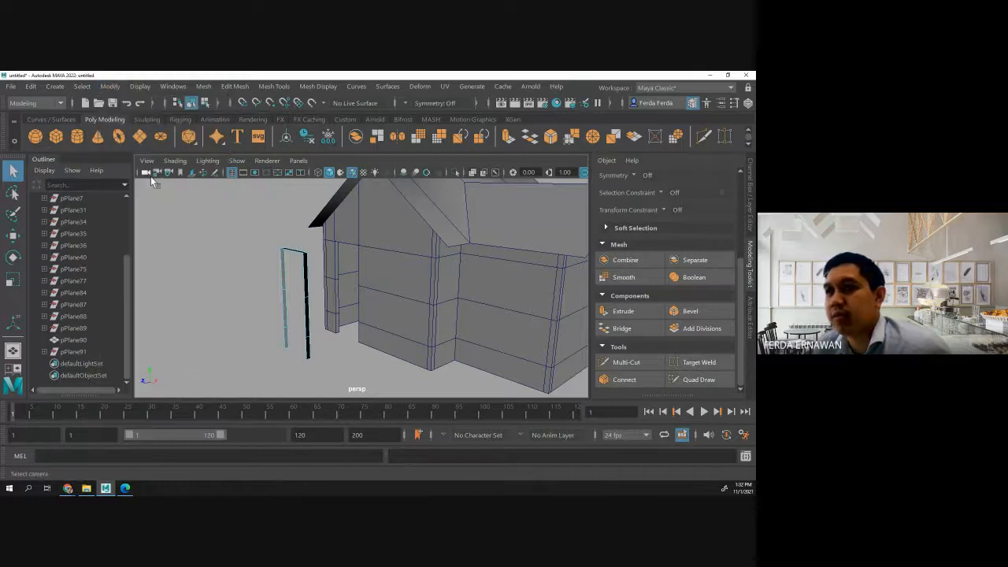
{"action": "left_click", "coordinate": [264, 297]}
Select all faces of the detached door frame and extrude them with a Local Translate Z of about 15.1.
{"action": "left_click_drag", "start_coordinate": [245, 316], "coordinate": [326, 315], "text": "alt"}
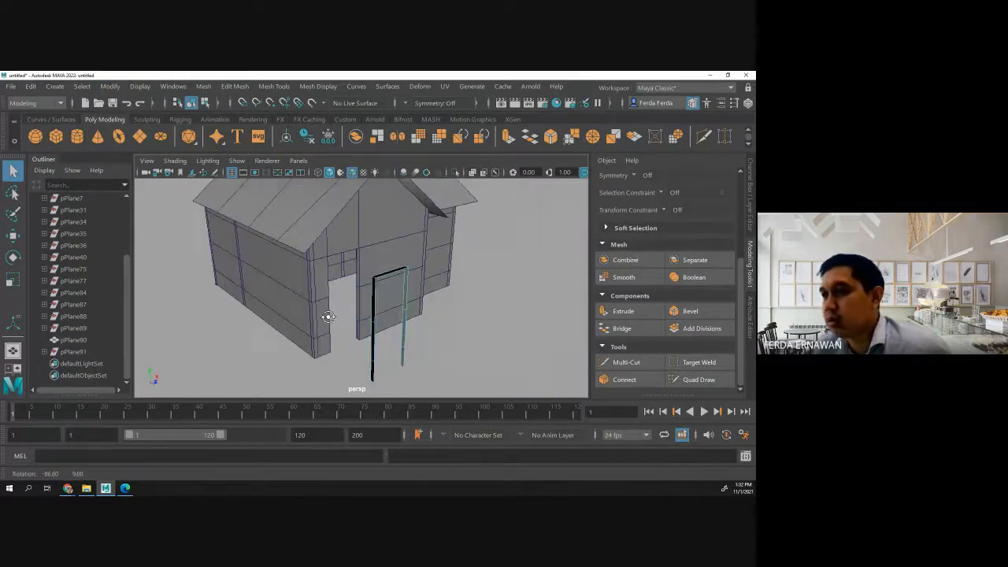
{"action": "left_click", "coordinate": [377, 285]}
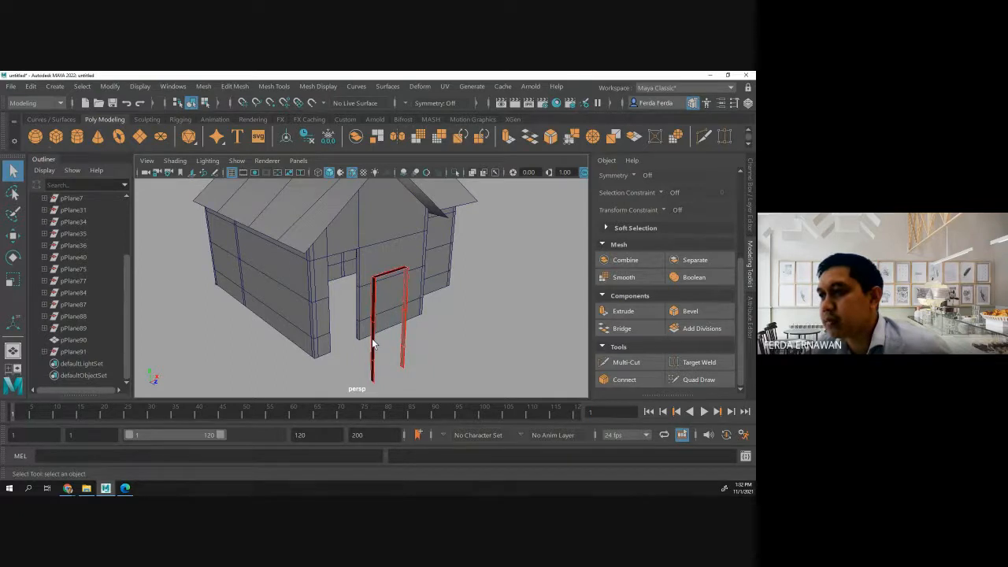
{"action": "right_click_drag", "start_coordinate": [372, 339], "coordinate": [362, 200]}
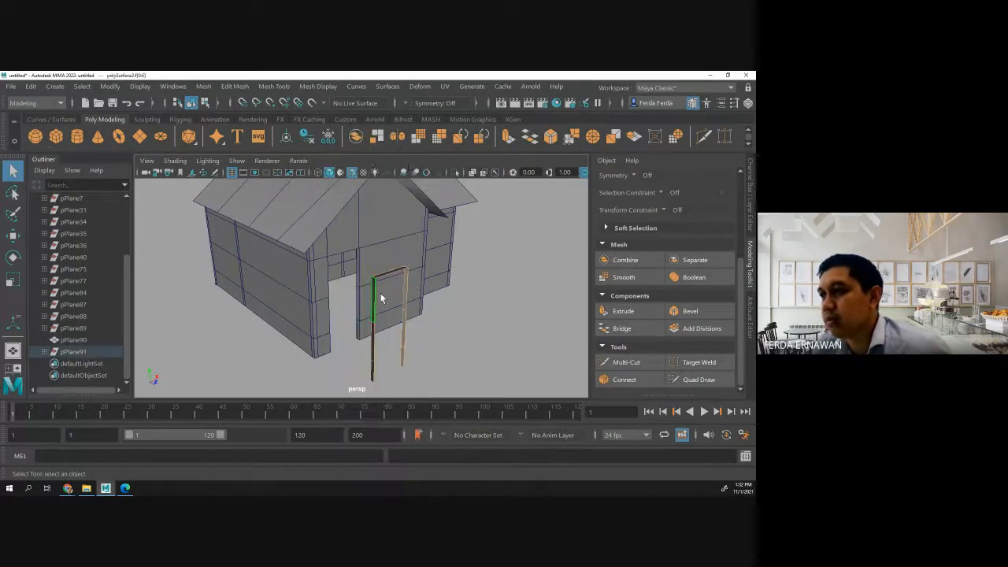
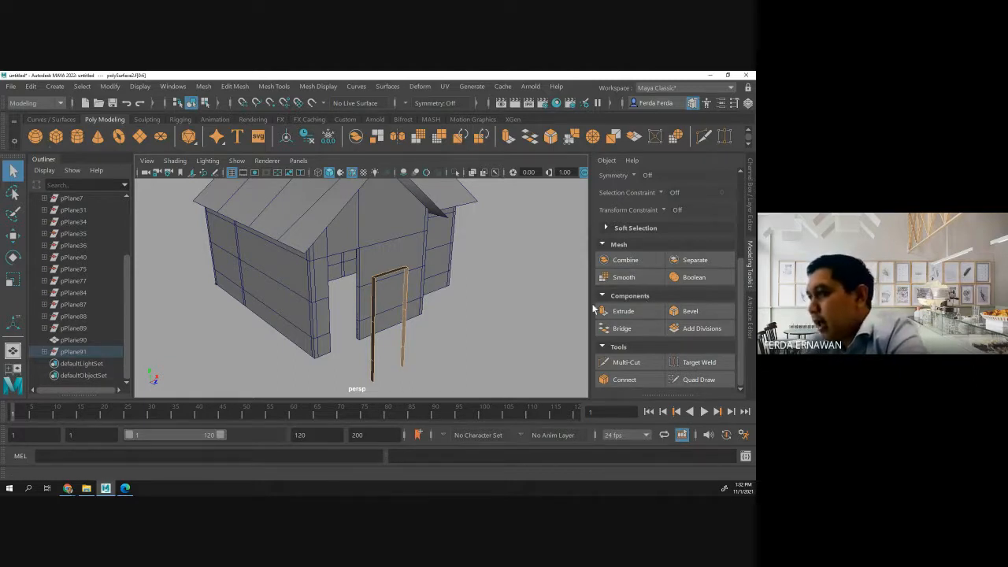
{"action": "left_click", "coordinate": [620, 311]}
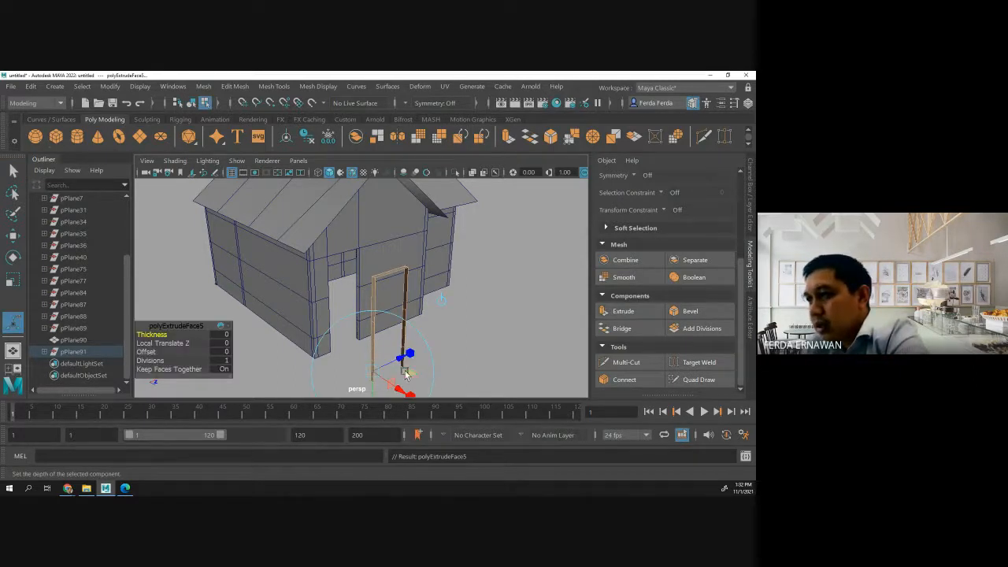
{"action": "left_click_drag", "start_coordinate": [400, 360], "coordinate": [398, 322]}
{"action": "scroll", "coordinate": [370, 327], "scroll_direction": "up", "scroll_amount": 3}
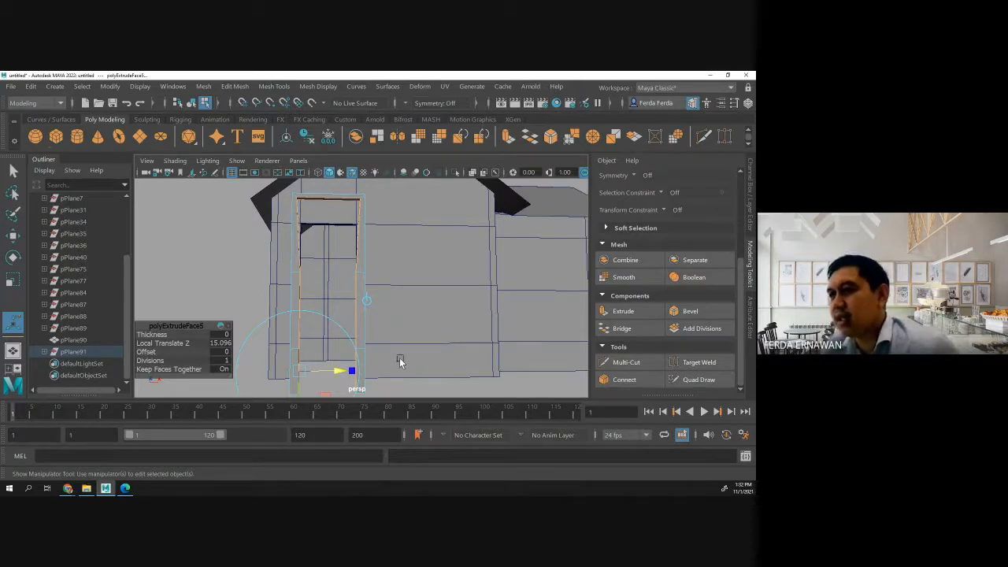
{"action": "left_click", "coordinate": [406, 385]}
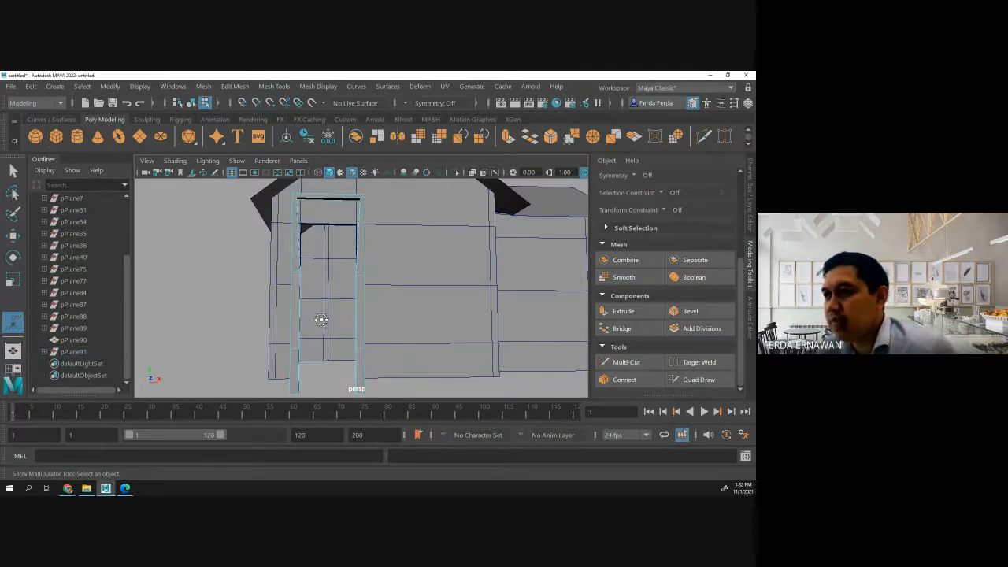
{"action": "left_click_drag", "start_coordinate": [321, 319], "coordinate": [334, 324], "text": "alt"}
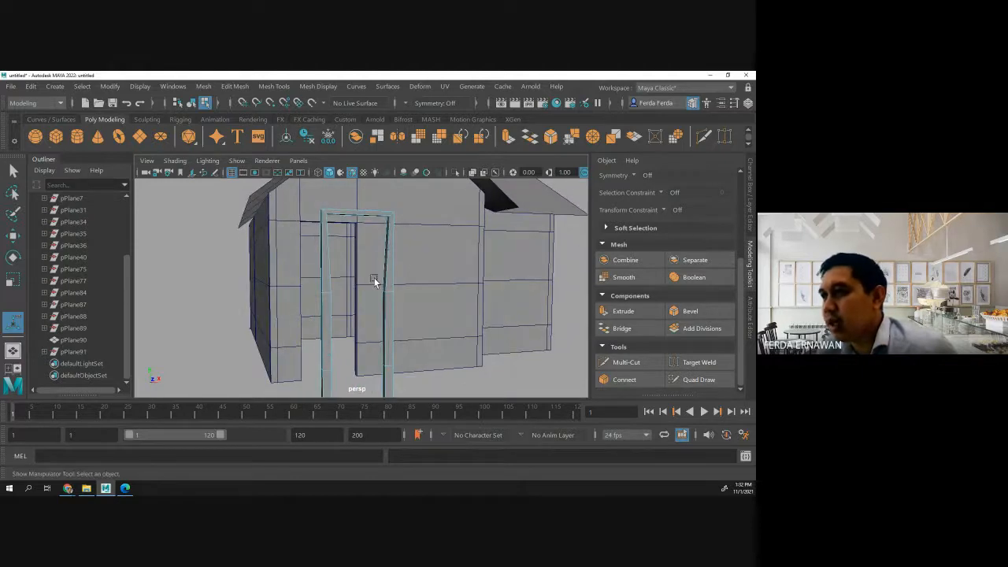
Try to straighten the frame's inner jamb edges by scaling them together along X, then undo the scaling.
{"action": "right_click_drag", "start_coordinate": [386, 282], "coordinate": [384, 134]}
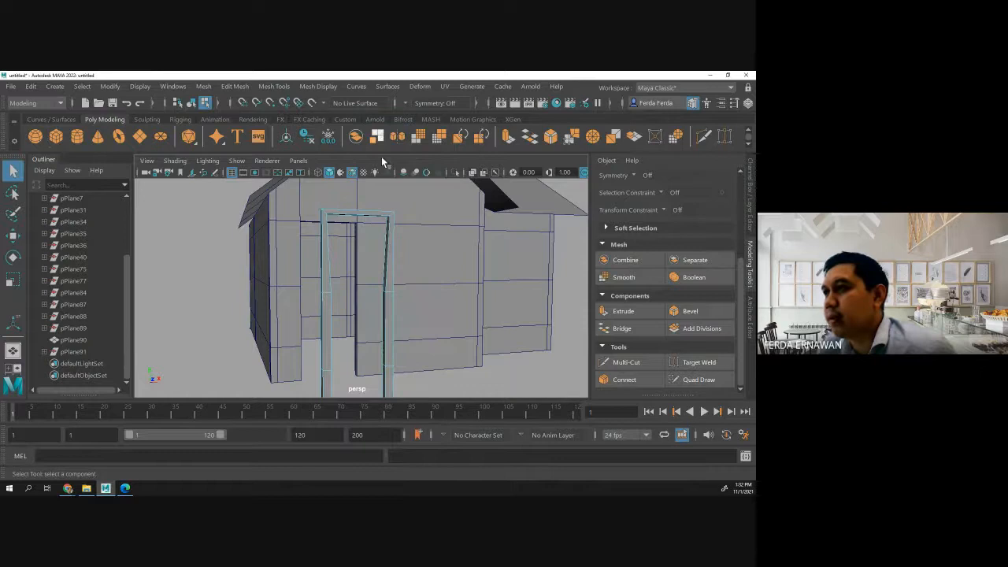
{"action": "left_click", "coordinate": [388, 247]}
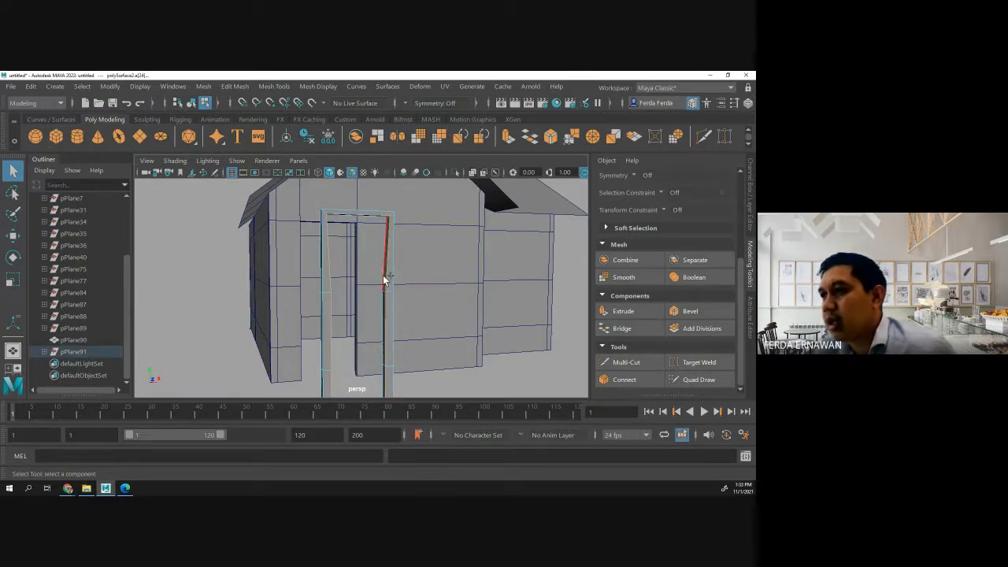
{"action": "left_click", "coordinate": [11, 279]}
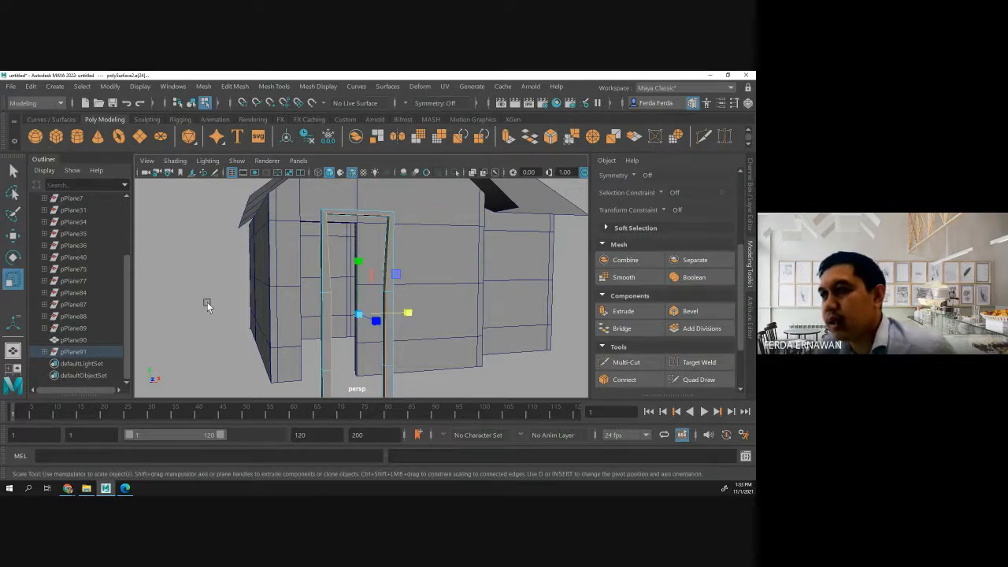
{"action": "left_click_drag", "start_coordinate": [238, 347], "coordinate": [231, 346], "text": "alt"}
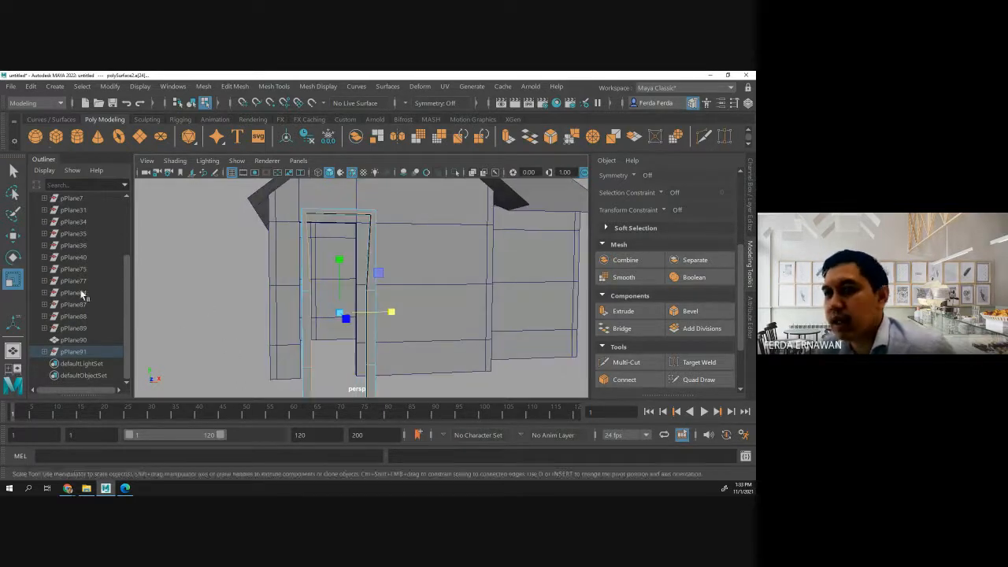
{"action": "left_click_drag", "start_coordinate": [388, 314], "coordinate": [367, 313]}
{"action": "key", "text": "ctrl+z"}
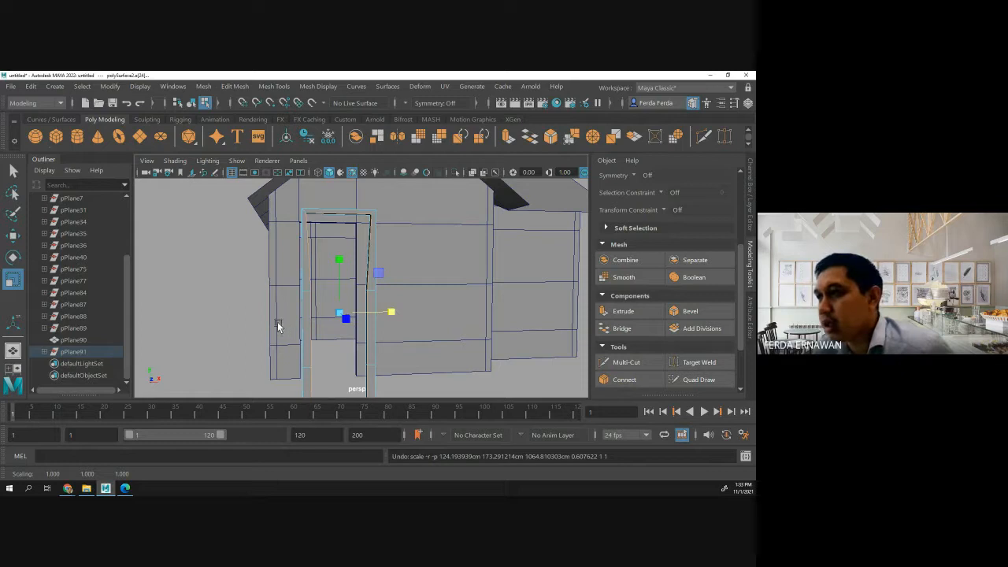
Select only the slanted upper inner edge of the frame's right jamb and try scaling it.
{"action": "left_click_drag", "start_coordinate": [277, 325], "coordinate": [292, 326], "text": "alt"}
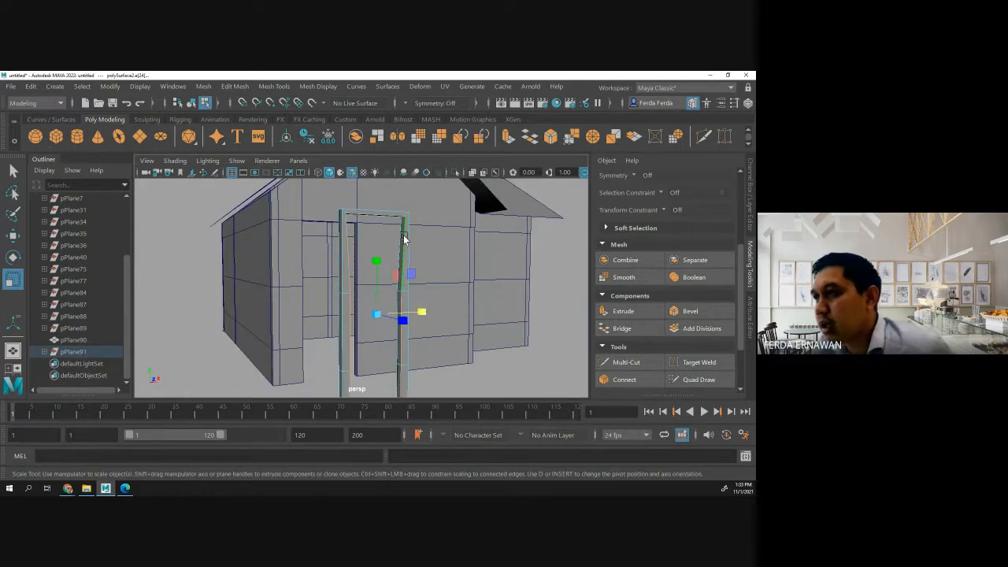
{"action": "left_click", "coordinate": [466, 354]}
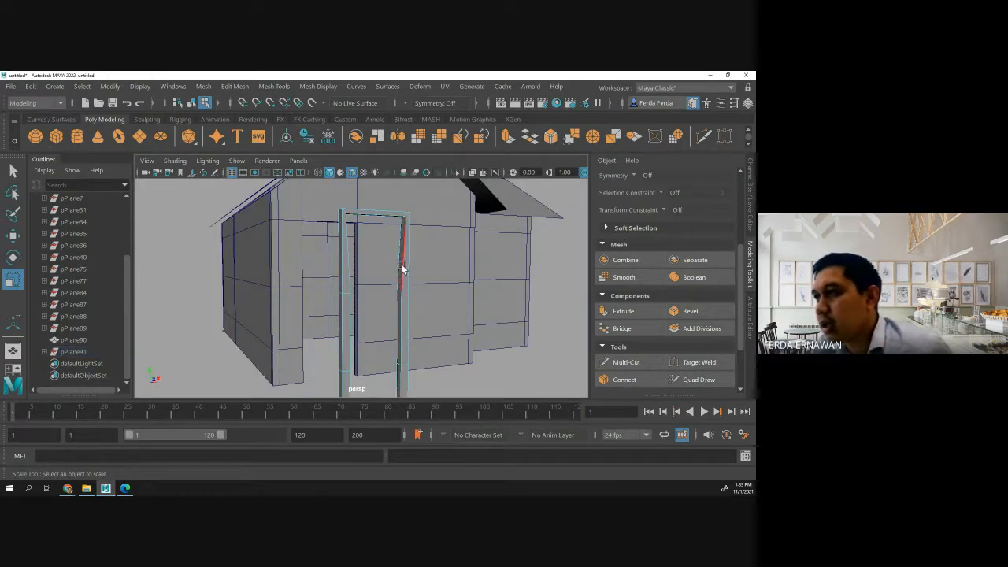
{"action": "left_click", "coordinate": [402, 267]}
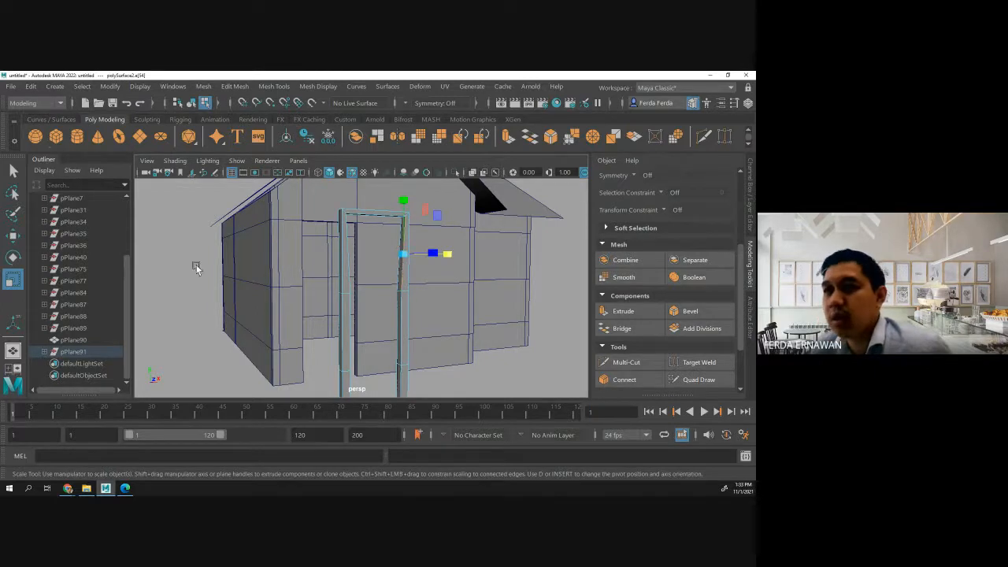
{"action": "left_click", "coordinate": [14, 237]}
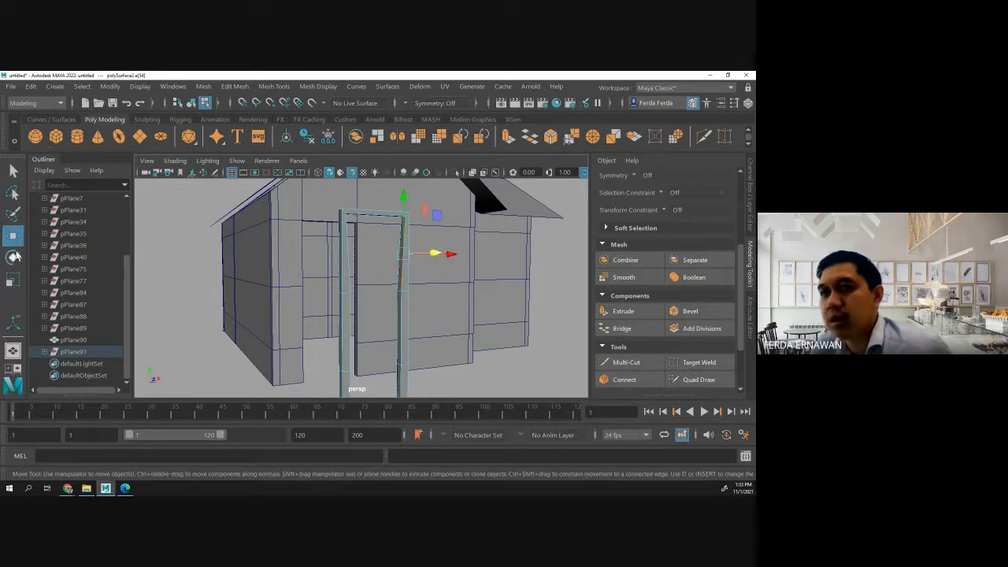
{"action": "left_click", "coordinate": [13, 280]}
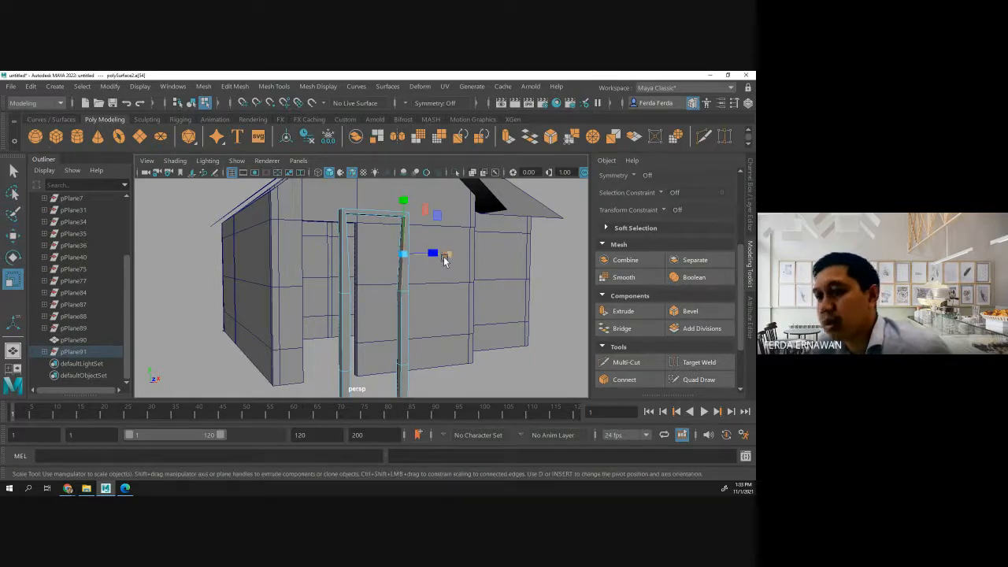
{"action": "left_click_drag", "start_coordinate": [432, 285], "coordinate": [358, 279], "text": "alt"}
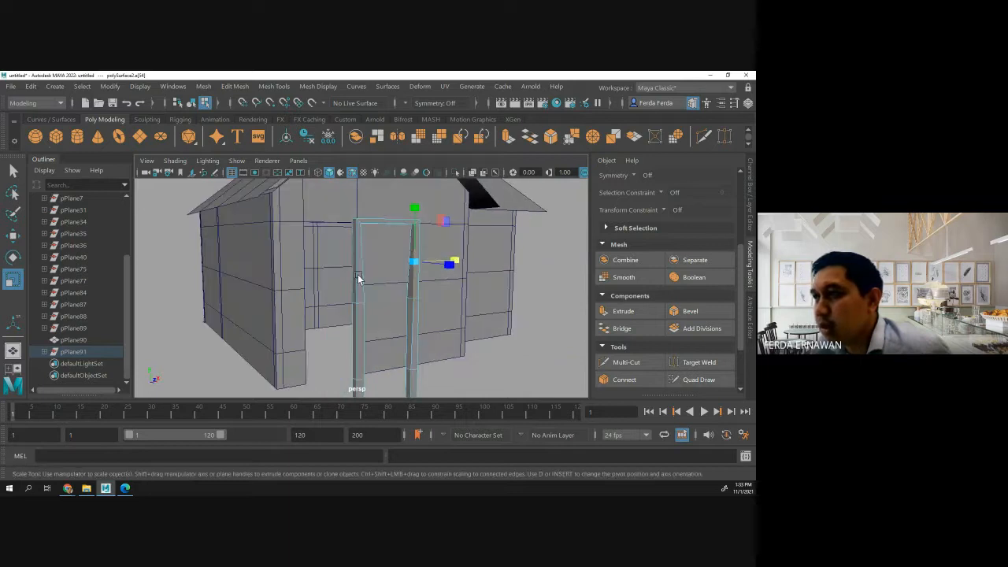
{"action": "left_click", "coordinate": [409, 252]}
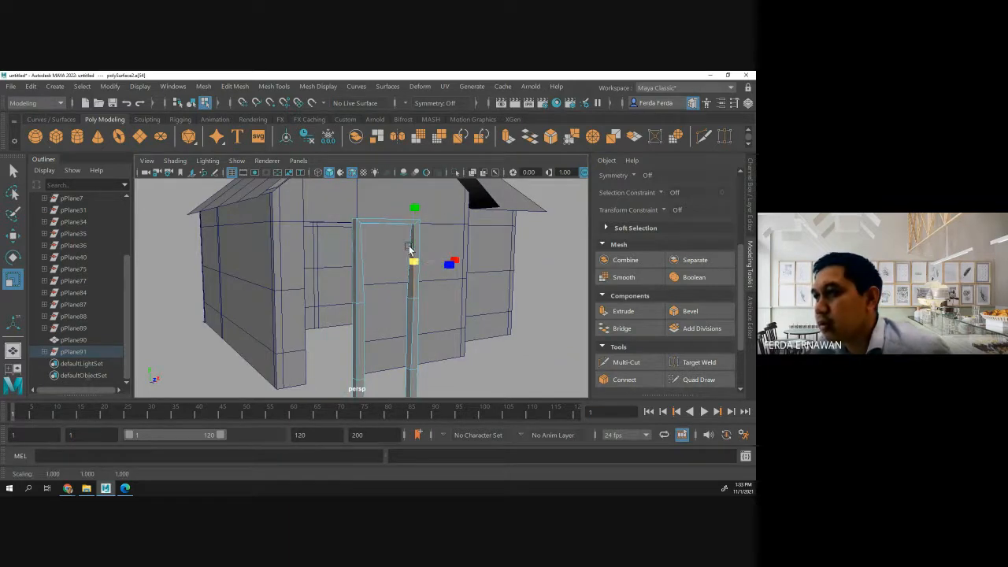
Return the door frame to edge selection and pick the slanted upper edge of its right jamb.
{"action": "left_click", "coordinate": [496, 331]}
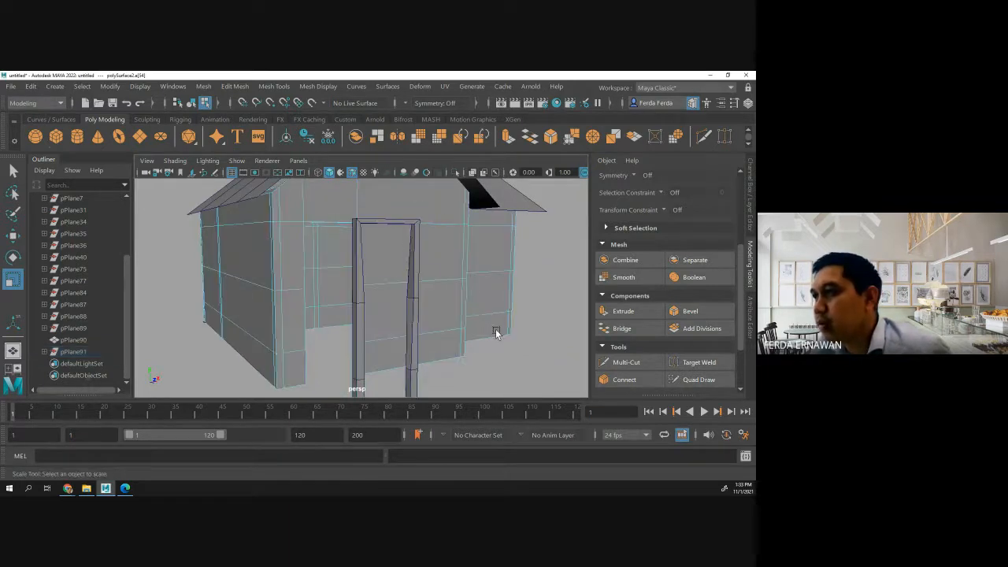
{"action": "left_click", "coordinate": [409, 259]}
{"action": "right_click_drag", "start_coordinate": [413, 261], "coordinate": [412, 133]}
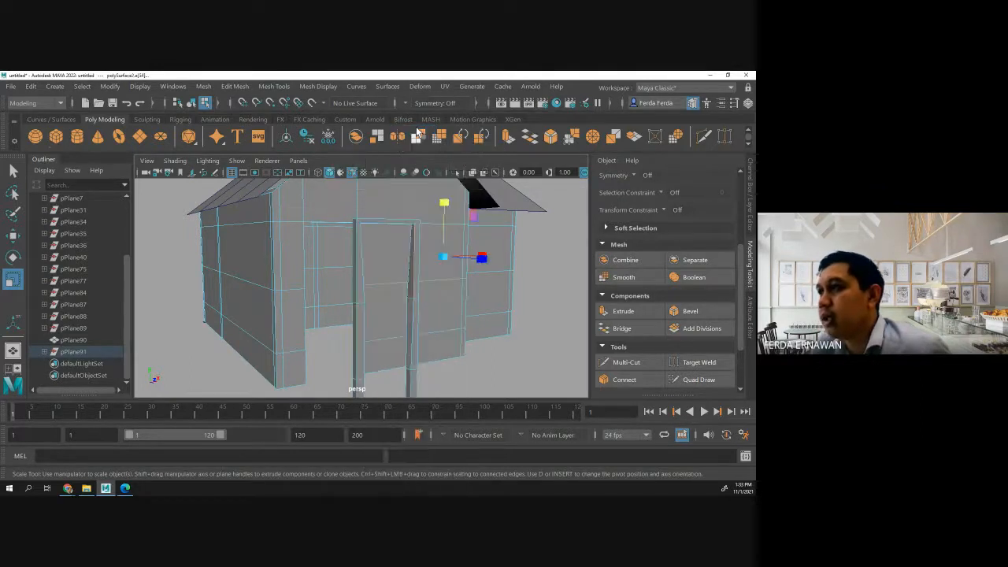
{"action": "left_click", "coordinate": [410, 258]}
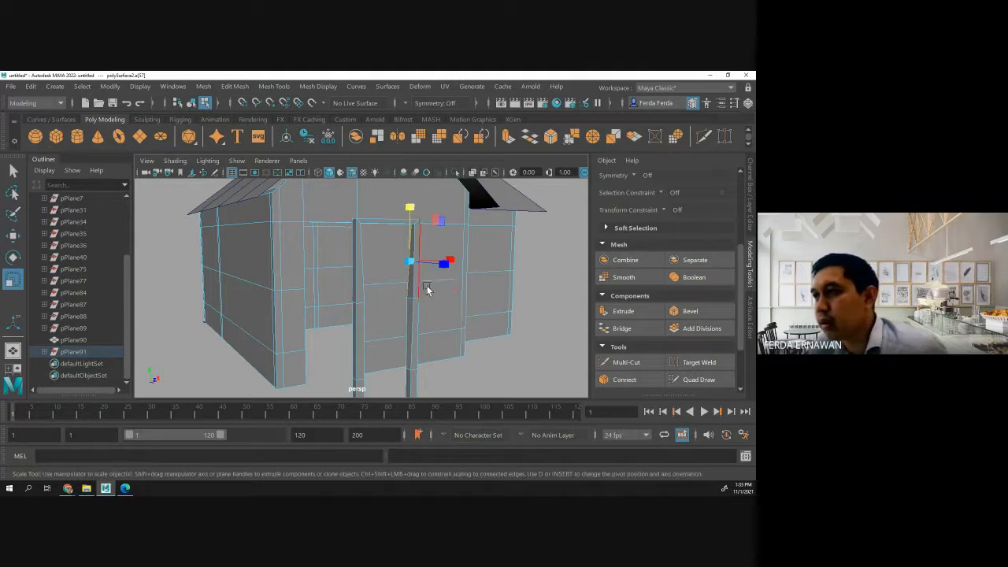
Try flattening the selected right jamb edge along X from the front, then undo the scaling.
{"action": "left_click_drag", "start_coordinate": [477, 320], "coordinate": [443, 306], "text": "alt"}
{"action": "key", "text": "r"}
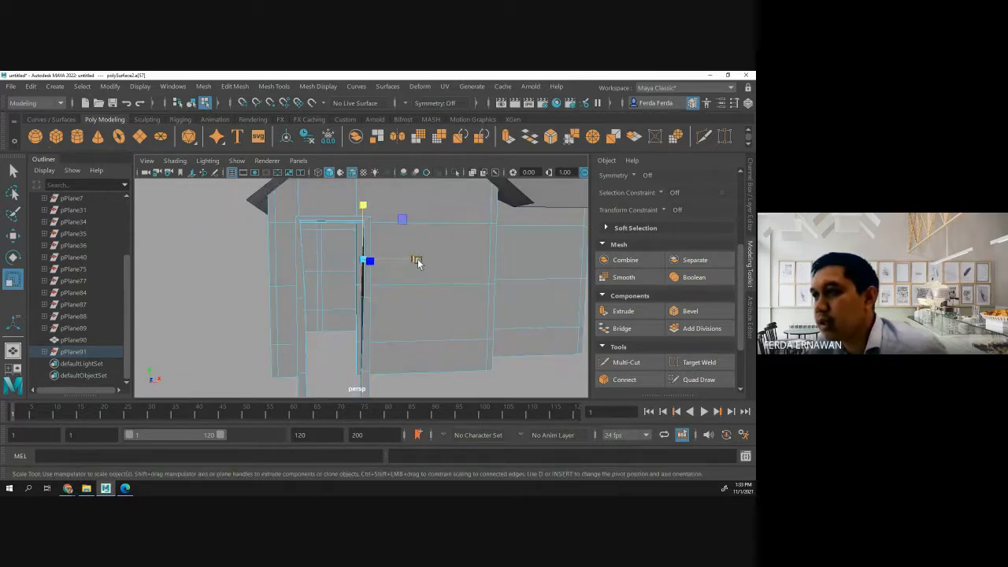
{"action": "left_click_drag", "start_coordinate": [415, 261], "coordinate": [368, 261]}
{"action": "key", "text": "ctrl+z"}
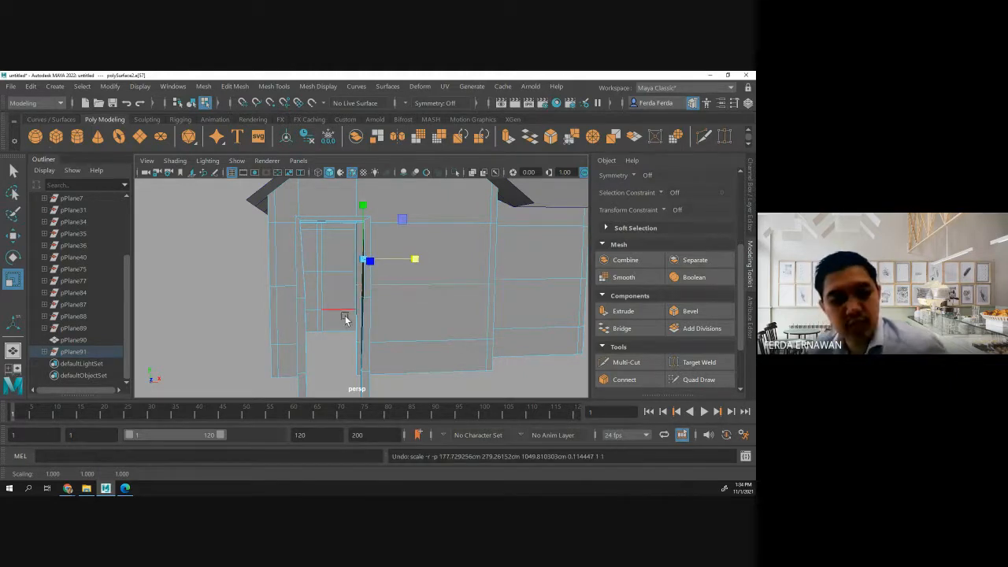
Scale the selected upper edge of the right jamb along X until it stands vertical, then clear the selection.
{"action": "left_click_drag", "start_coordinate": [331, 318], "coordinate": [351, 318], "text": "alt"}
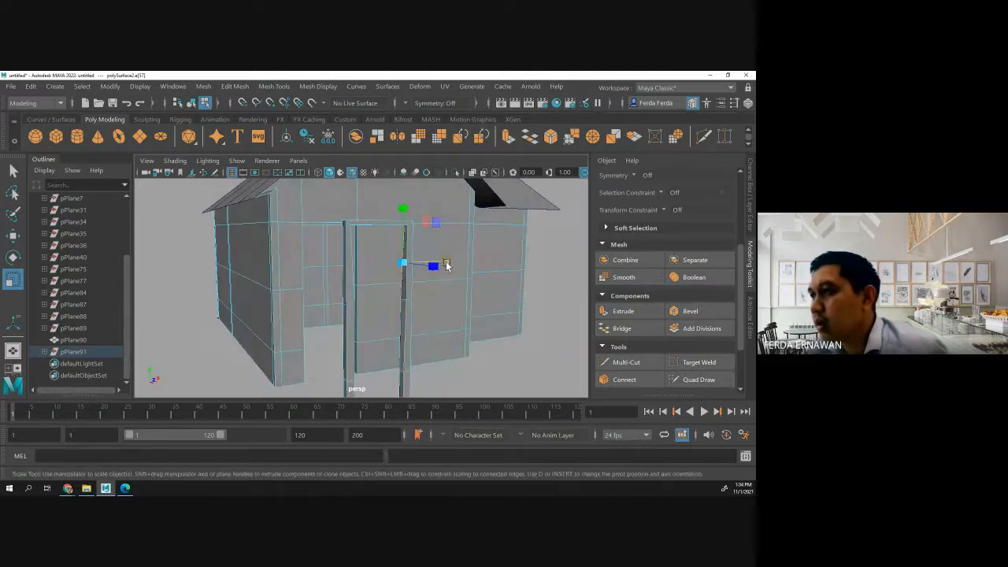
{"action": "left_click_drag", "start_coordinate": [444, 262], "coordinate": [375, 263]}
{"action": "left_click", "coordinate": [477, 367]}
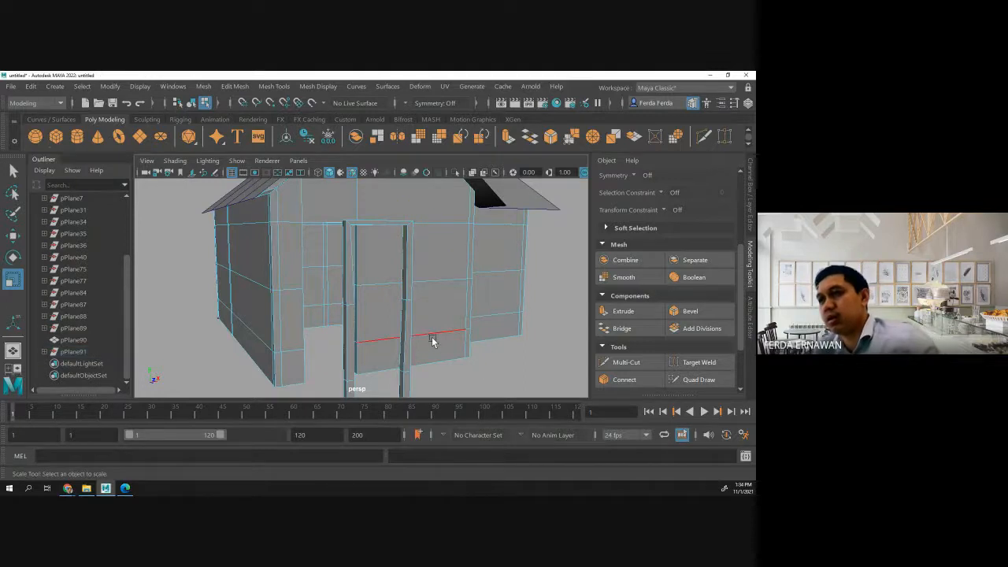
Delete the horizontal edges crossing the right jamb of the door frame at mid-height.
{"action": "left_click_drag", "start_coordinate": [394, 310], "coordinate": [370, 302], "text": "alt"}
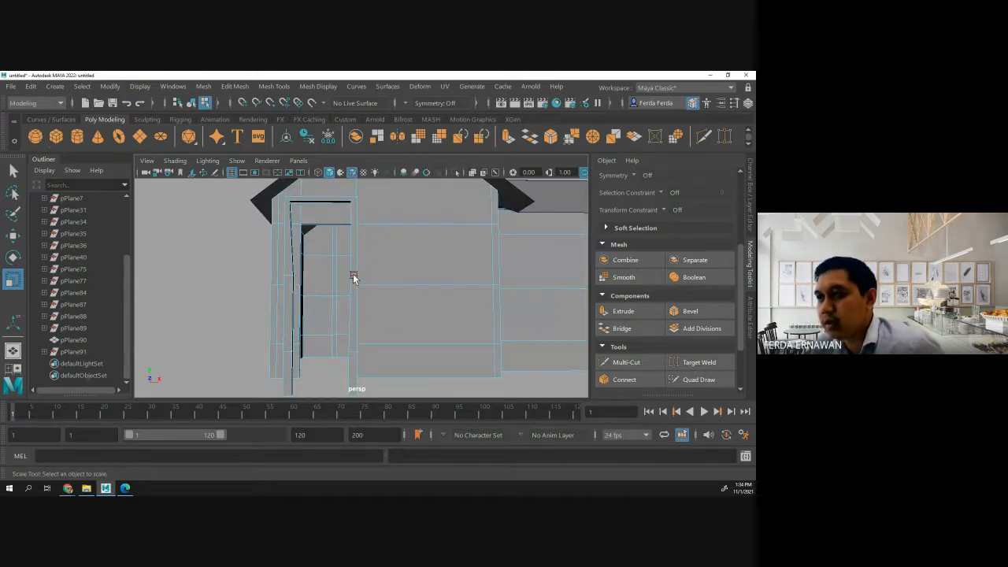
{"action": "left_click", "coordinate": [354, 277]}
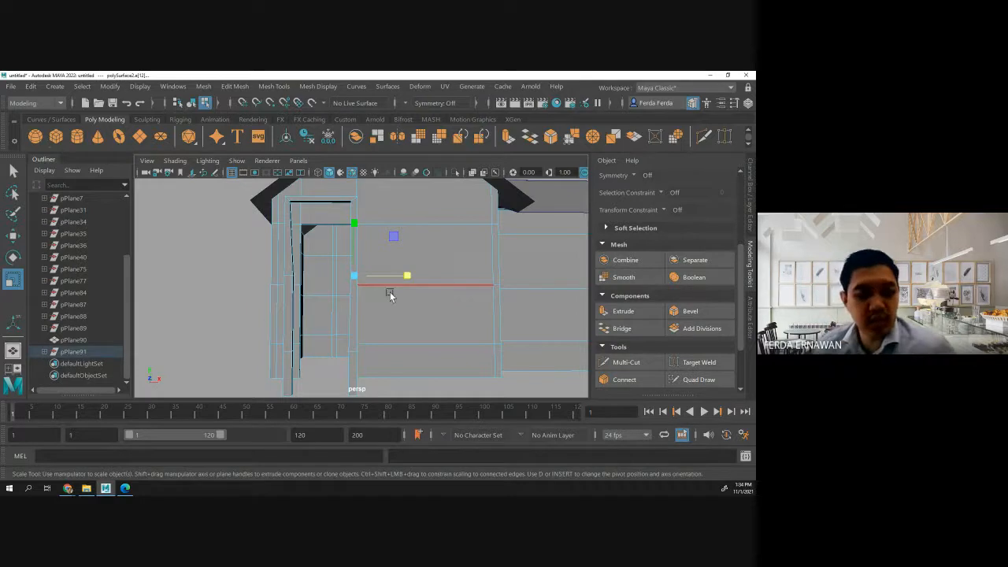
{"action": "key", "text": "Delete"}
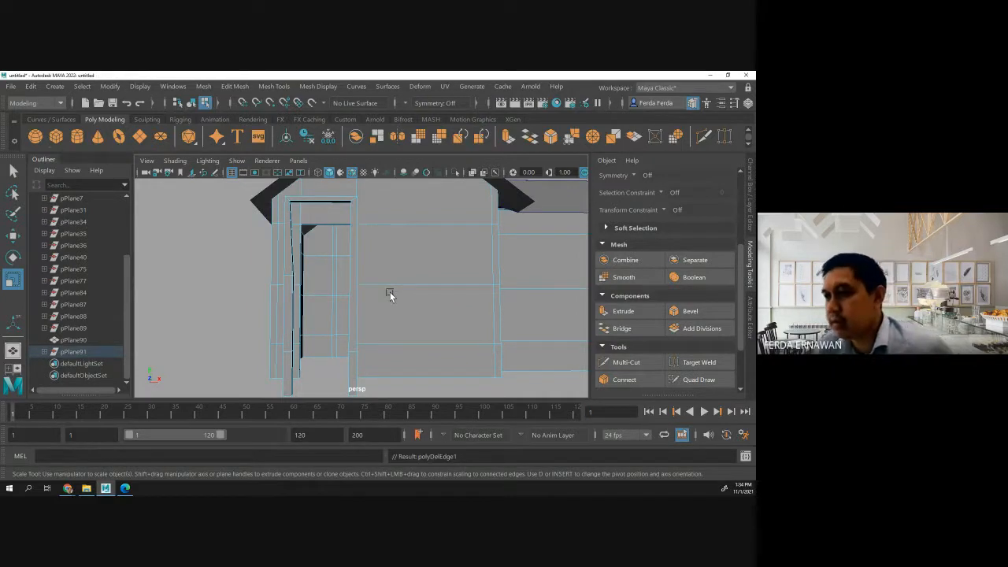
Delete the lower horizontal edges crossing the right jamb of the door frame.
{"action": "left_click", "coordinate": [352, 349]}
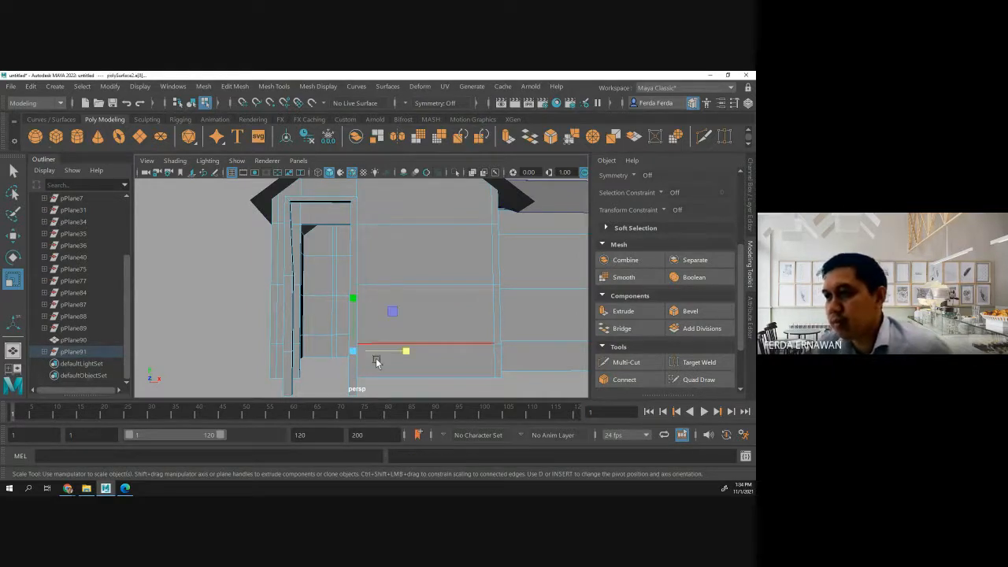
{"action": "key", "text": "Delete"}
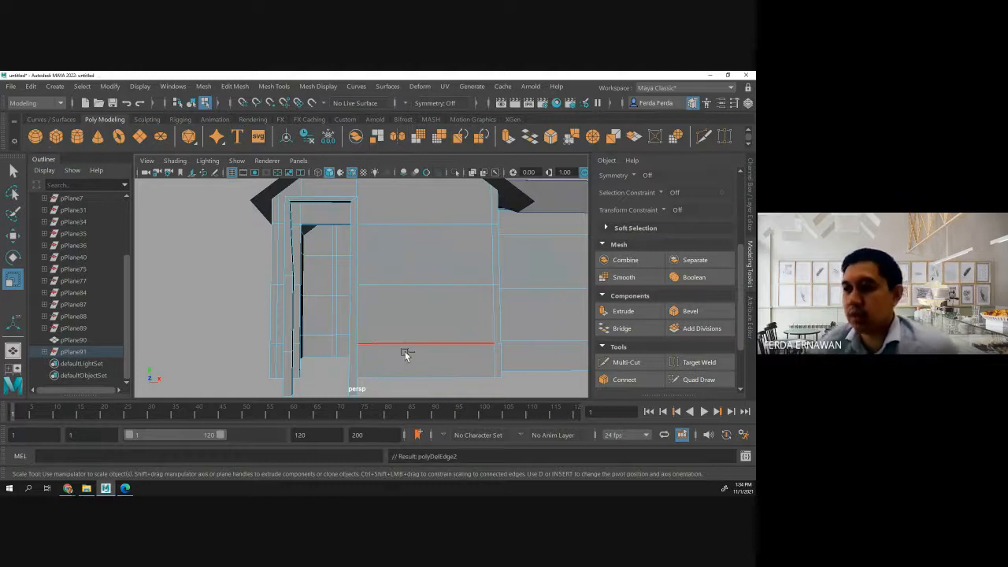
{"action": "mouse_move", "coordinate": [339, 347]}
{"action": "left_mouse_down", "text": "alt"}
{"action": "mouse_move", "coordinate": [325, 339]}
{"action": "mouse_move", "coordinate": [359, 346]}
{"action": "left_mouse_up", "text": "alt"}
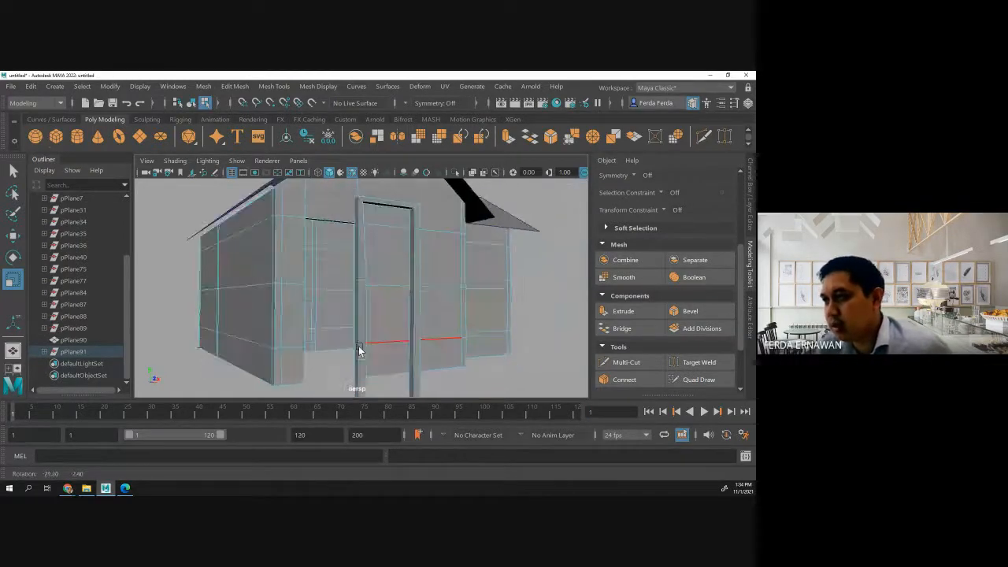
Scale the long inner edges of the right jamb flat along X so they stand vertical, and clear the selection.
{"action": "left_click", "coordinate": [413, 290]}
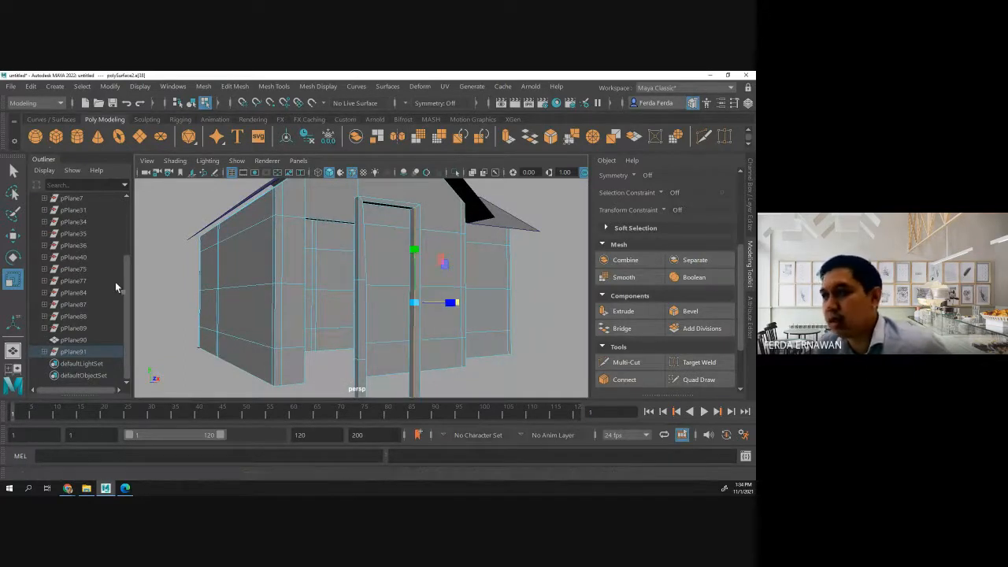
{"action": "mouse_move", "coordinate": [394, 336]}
{"action": "left_mouse_down", "text": "alt"}
{"action": "mouse_move", "coordinate": [379, 341]}
{"action": "mouse_move", "coordinate": [387, 344]}
{"action": "mouse_move", "coordinate": [386, 329]}
{"action": "left_mouse_up", "text": "alt"}
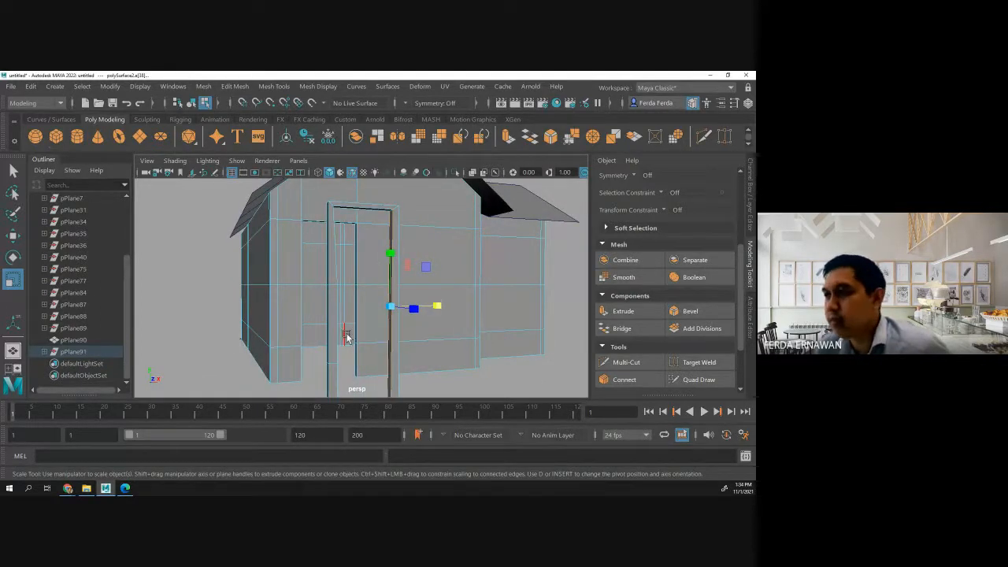
{"action": "left_click_drag", "start_coordinate": [360, 333], "coordinate": [354, 332], "text": "alt"}
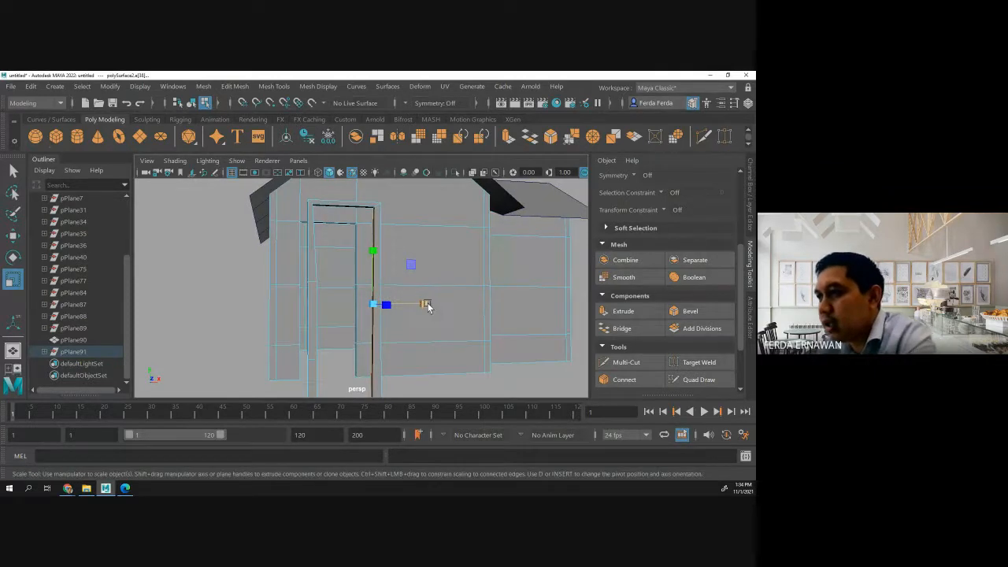
{"action": "left_click_drag", "start_coordinate": [426, 306], "coordinate": [372, 305]}
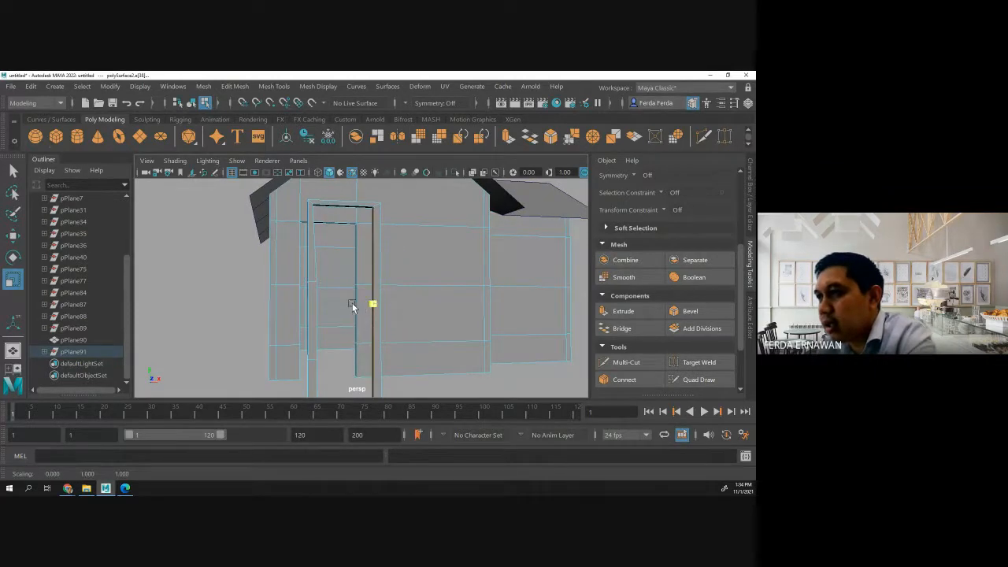
{"action": "left_click", "coordinate": [472, 383]}
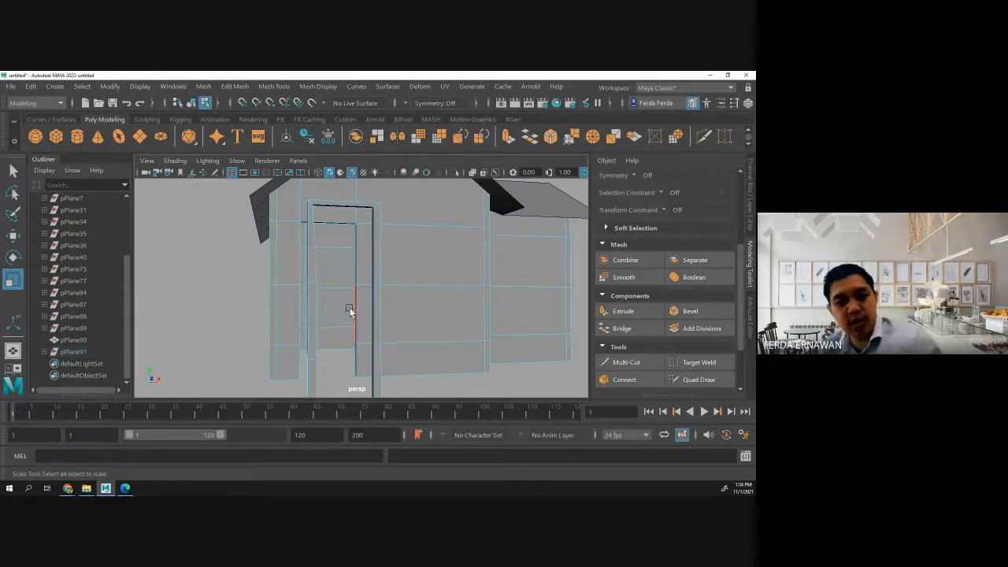
Delete the horizontal edges crossing the left jamb of the door frame, both at mid-height and near the bottom.
{"action": "mouse_move", "coordinate": [343, 328]}
{"action": "left_mouse_down", "text": "alt"}
{"action": "mouse_move", "coordinate": [330, 323]}
{"action": "mouse_move", "coordinate": [338, 336]}
{"action": "left_mouse_up", "text": "alt"}
{"action": "scroll", "coordinate": [339, 336], "scroll_direction": "down", "scroll_amount": 6}
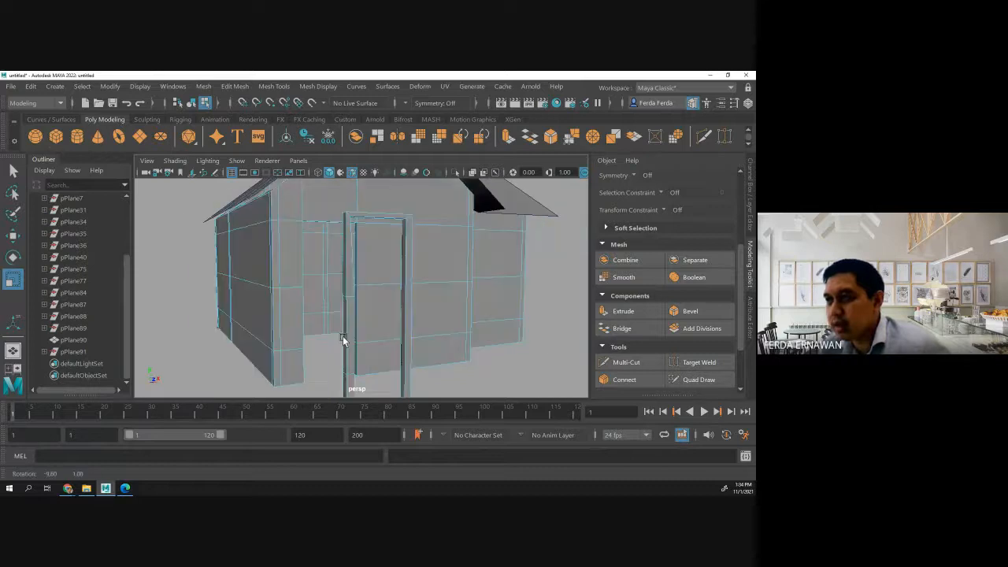
{"action": "left_click_drag", "start_coordinate": [455, 319], "coordinate": [421, 323], "text": "alt"}
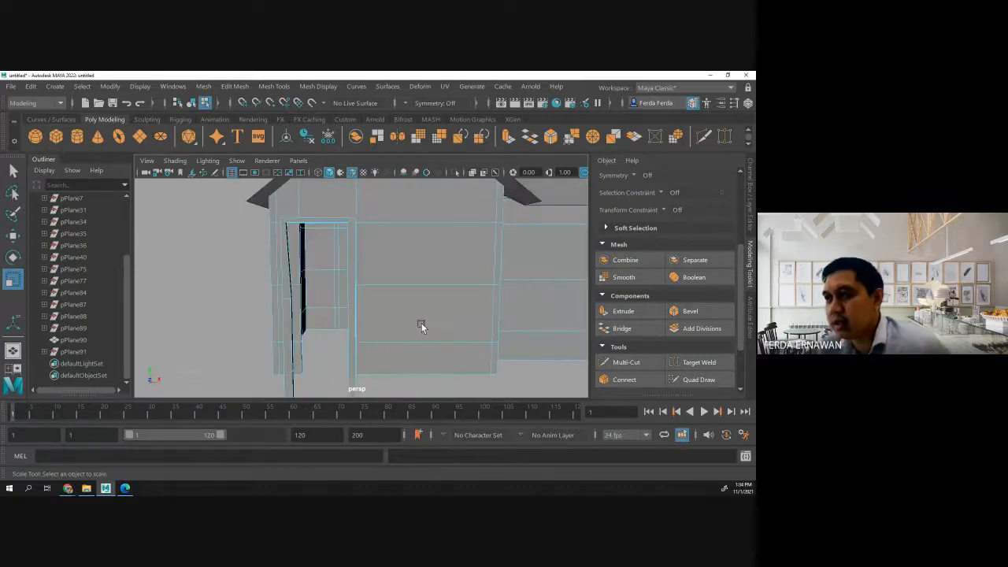
{"action": "scroll", "coordinate": [346, 289], "scroll_direction": "down", "scroll_amount": 3}
{"action": "scroll", "coordinate": [347, 290], "scroll_direction": "up", "scroll_amount": 2}
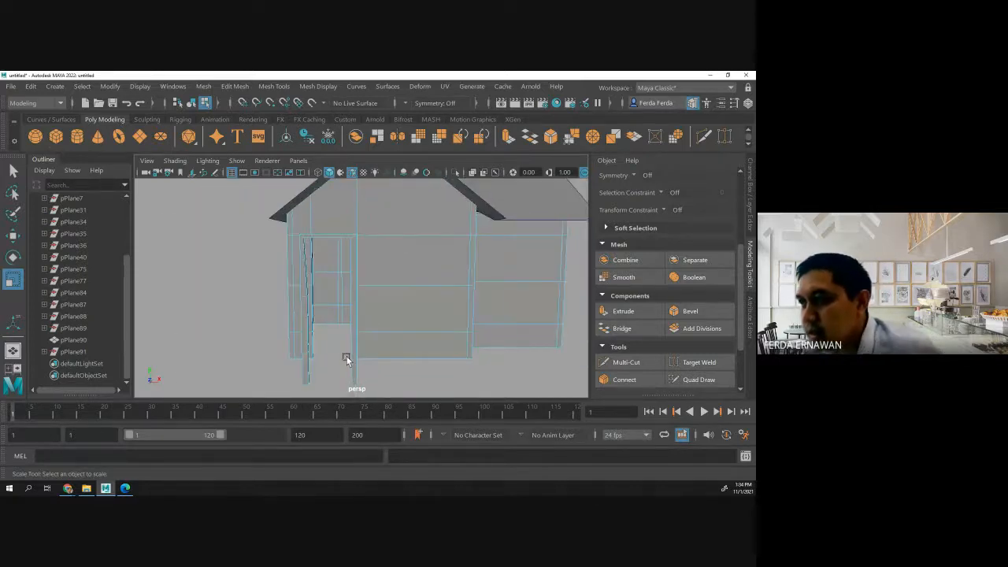
{"action": "left_click", "coordinate": [319, 272]}
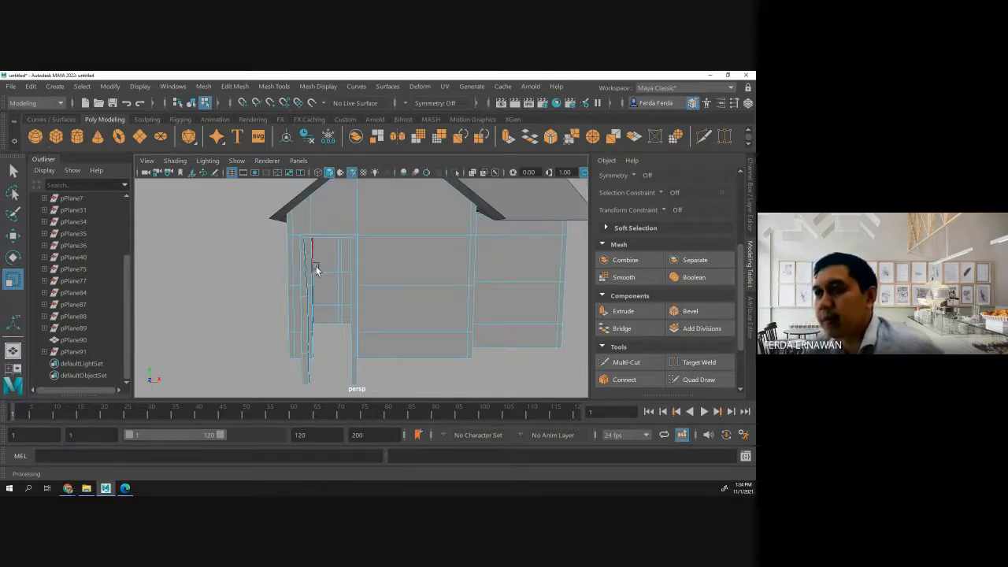
{"action": "left_click", "coordinate": [306, 282]}
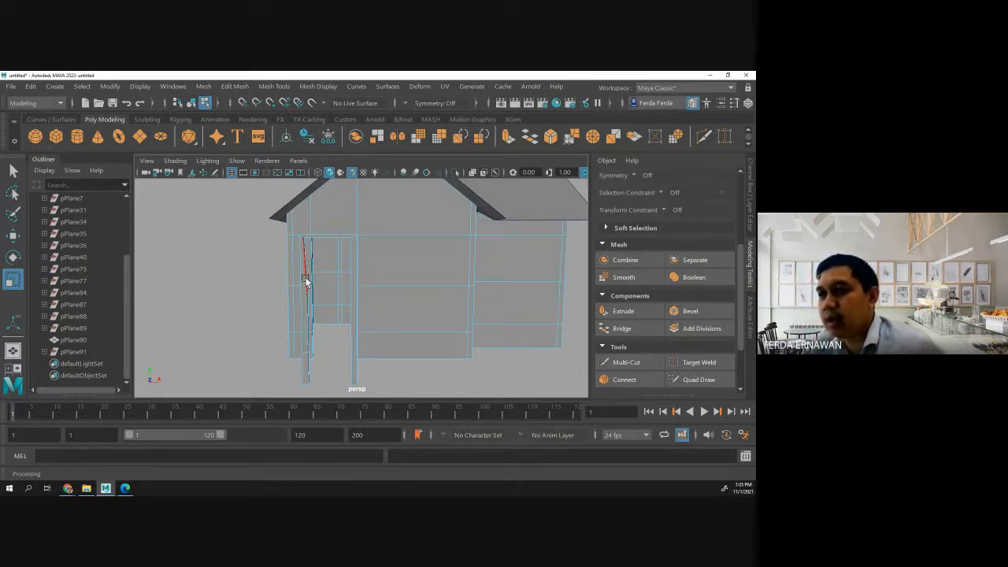
{"action": "left_click", "coordinate": [304, 298]}
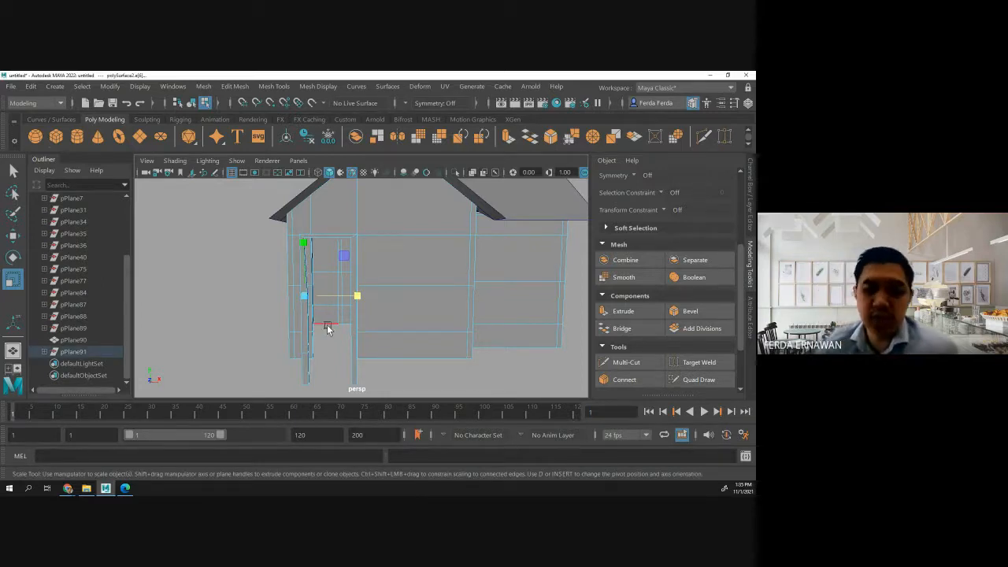
{"action": "key", "text": "Delete"}
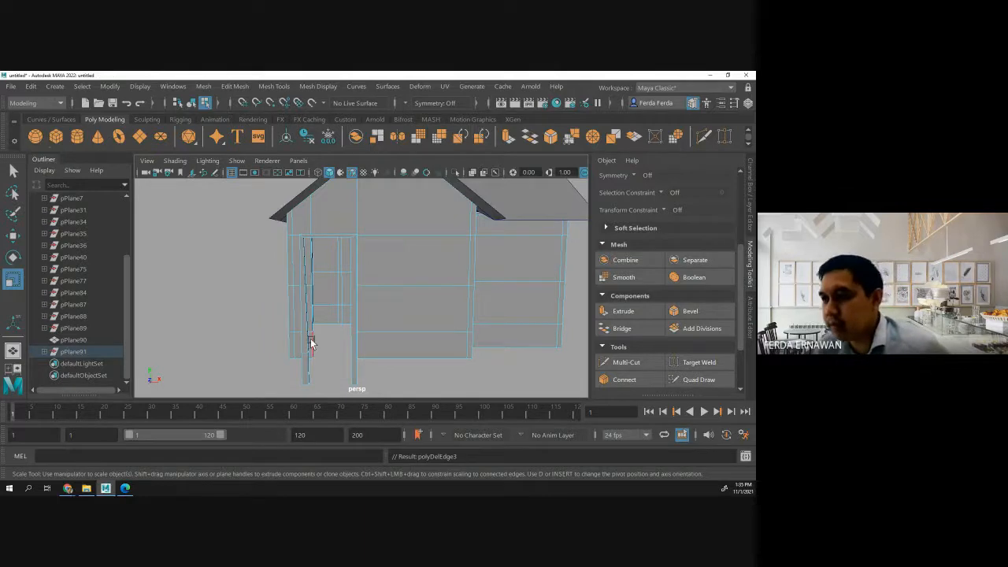
{"action": "left_click", "coordinate": [329, 354]}
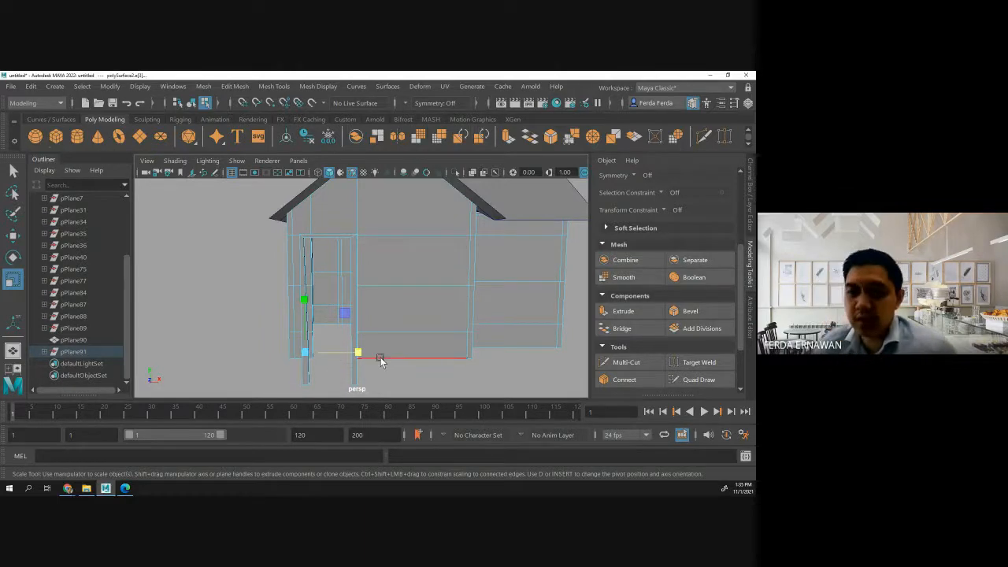
{"action": "key", "text": "Delete"}
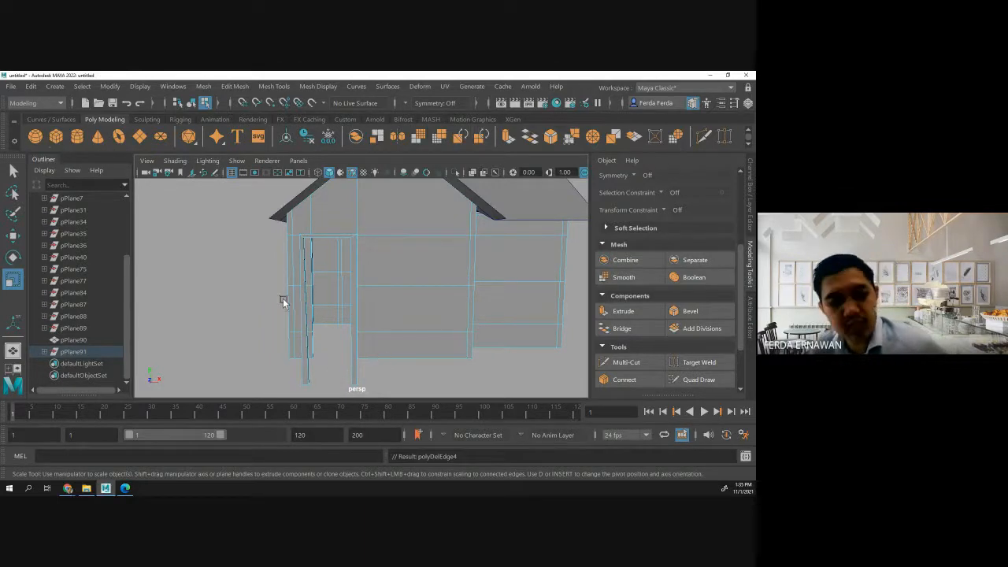
Select both long inner edges of the left jamb, scale them flat along X until vertical, and clear the selection.
{"action": "scroll", "coordinate": [307, 315], "scroll_direction": "up", "scroll_amount": 3}
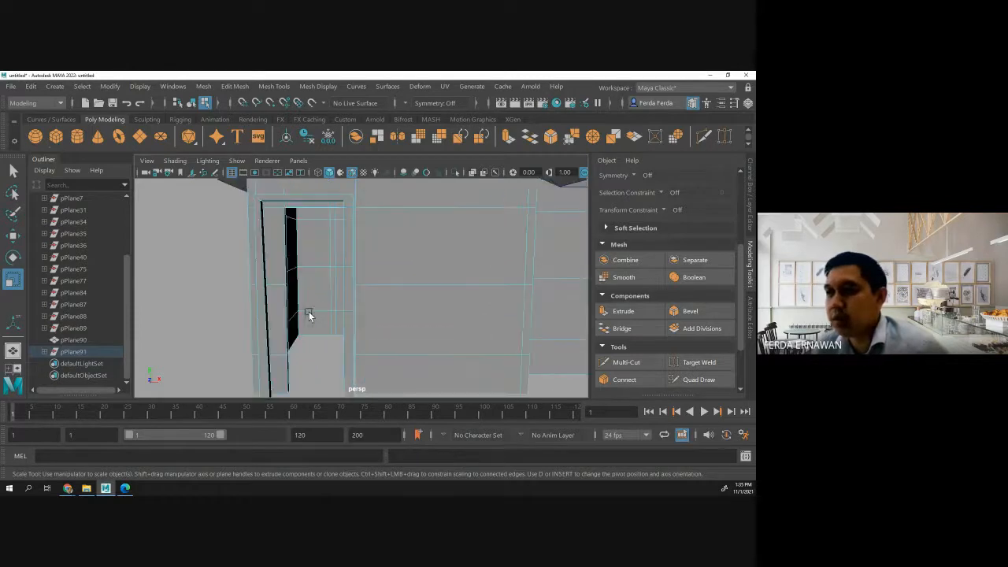
{"action": "left_click_drag", "start_coordinate": [306, 315], "coordinate": [280, 310], "text": "alt"}
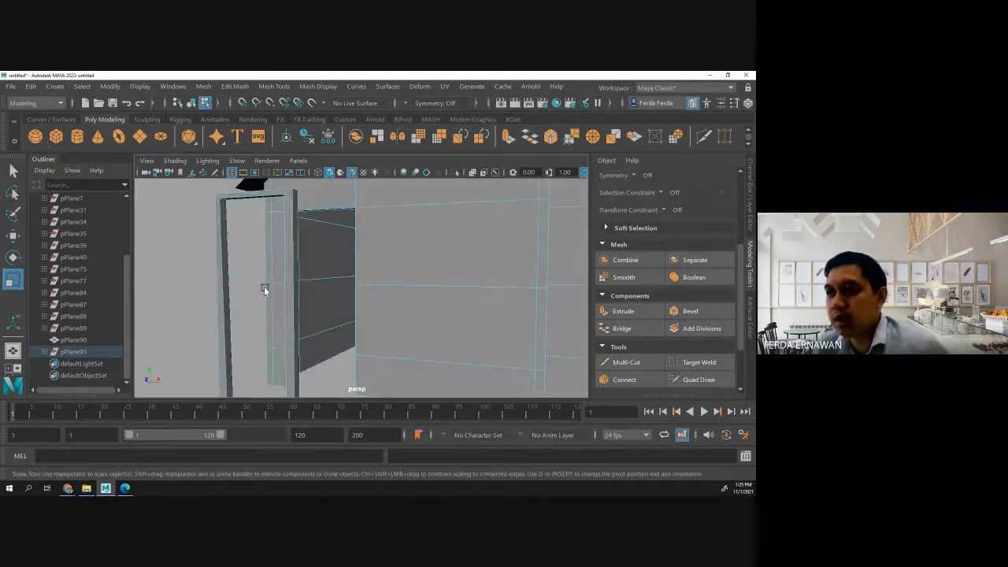
{"action": "left_click", "coordinate": [222, 248]}
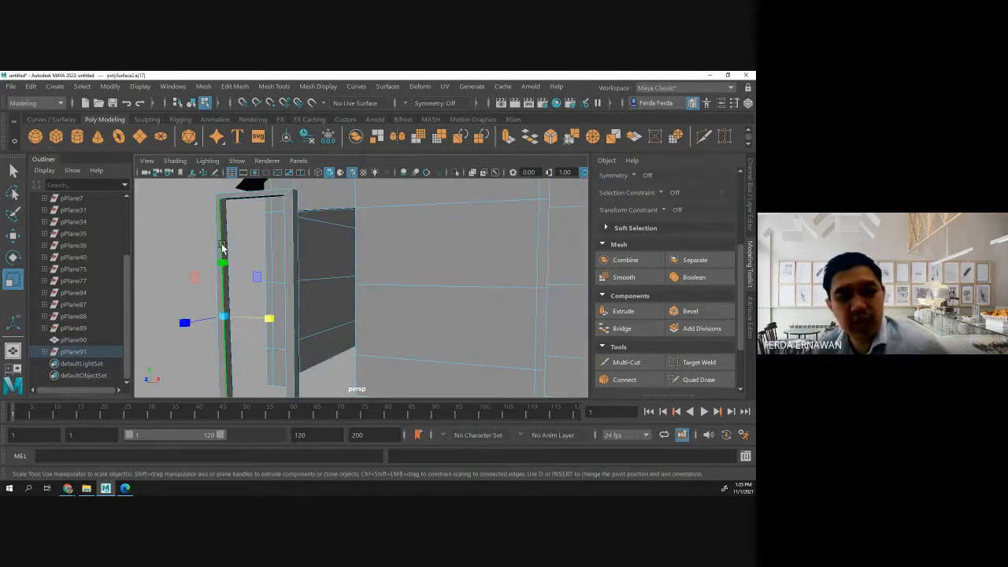
{"action": "left_click", "coordinate": [229, 242], "text": "shift"}
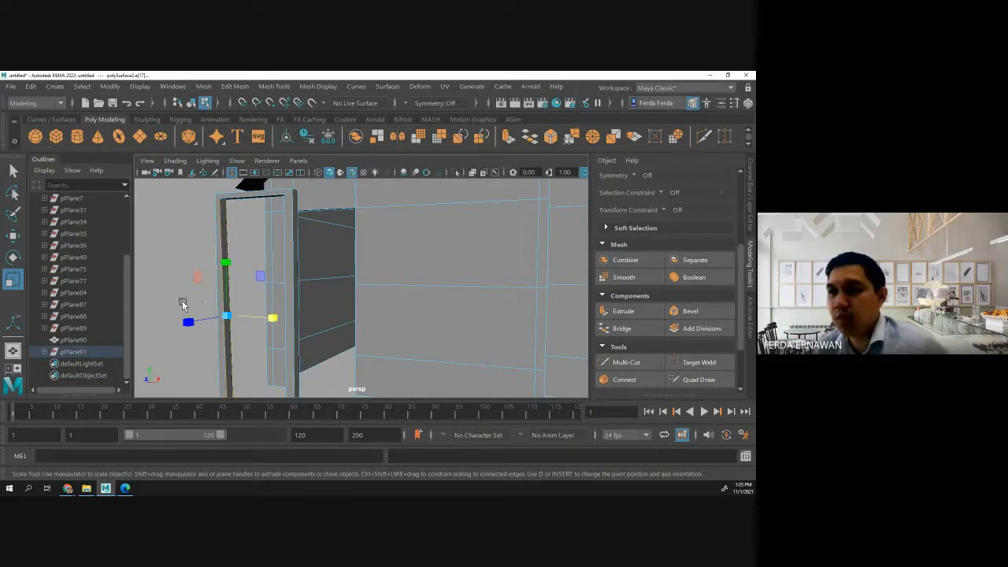
{"action": "left_click_drag", "start_coordinate": [182, 300], "coordinate": [221, 321], "text": "alt"}
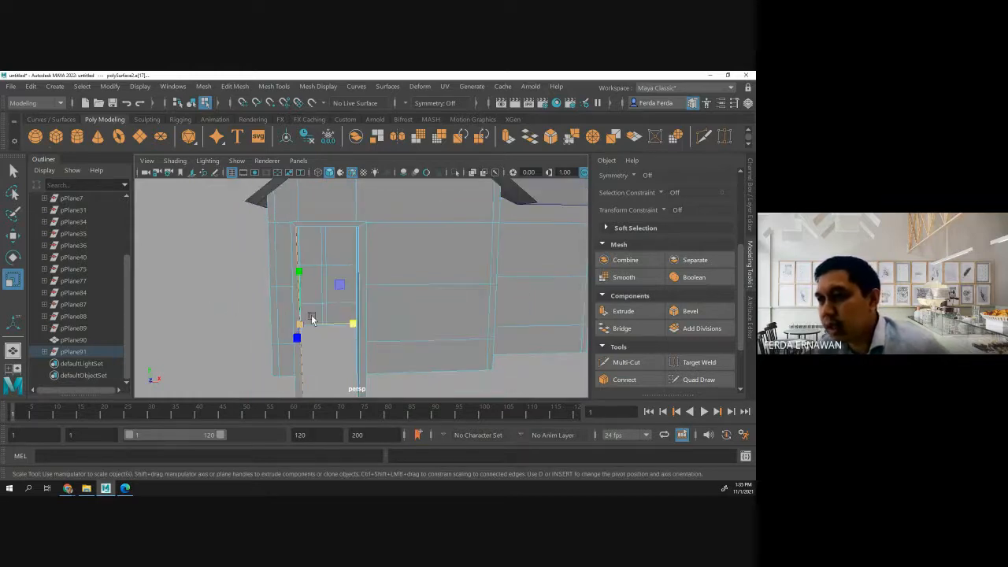
{"action": "left_click_drag", "start_coordinate": [354, 325], "coordinate": [298, 327]}
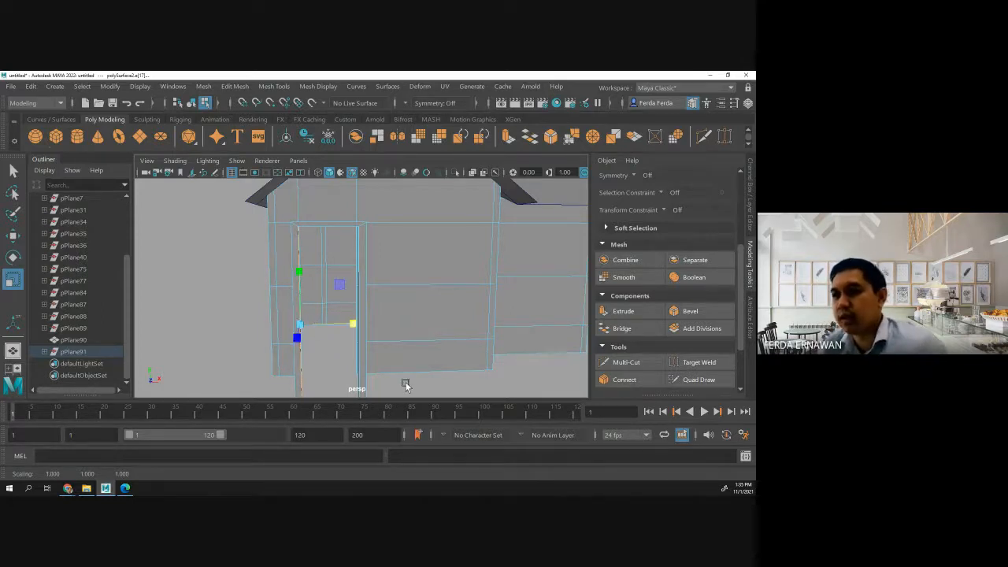
{"action": "left_click", "coordinate": [406, 383]}
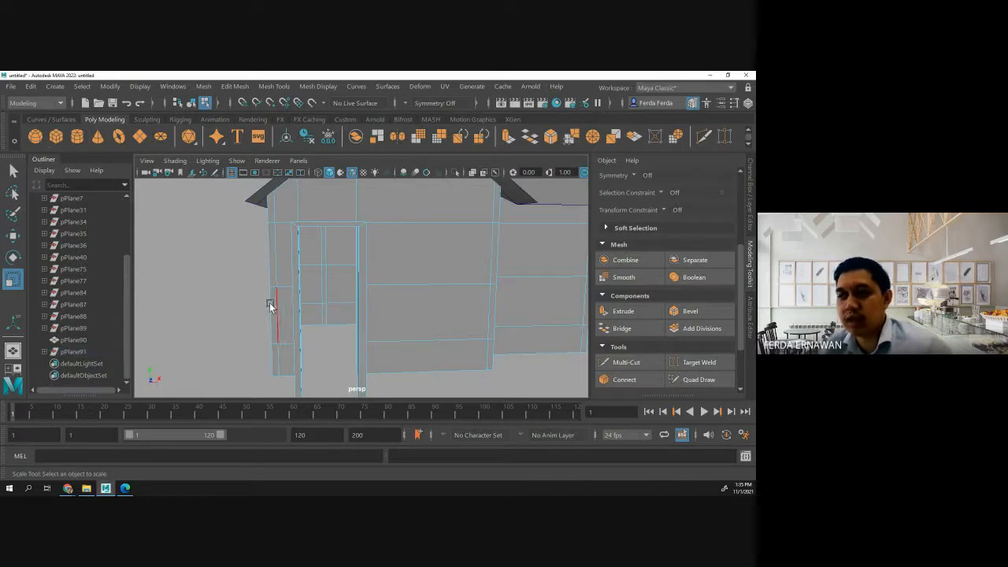
Switch the door frame to object mode and move it along Z back into the house's door opening, to about Z 832 cm.
{"action": "mouse_move", "coordinate": [317, 341]}
{"action": "left_mouse_down", "text": "alt"}
{"action": "mouse_move", "coordinate": [229, 333]}
{"action": "mouse_move", "coordinate": [316, 338]}
{"action": "left_mouse_up", "text": "alt"}
{"action": "scroll", "coordinate": [316, 337], "scroll_direction": "down", "scroll_amount": 5}
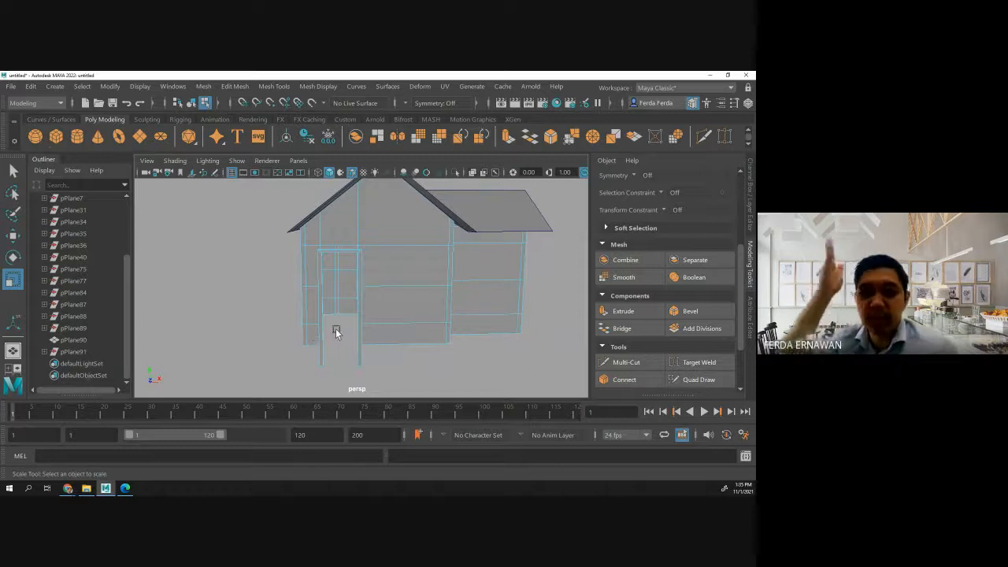
{"action": "left_click_drag", "start_coordinate": [302, 343], "coordinate": [369, 340], "text": "alt"}
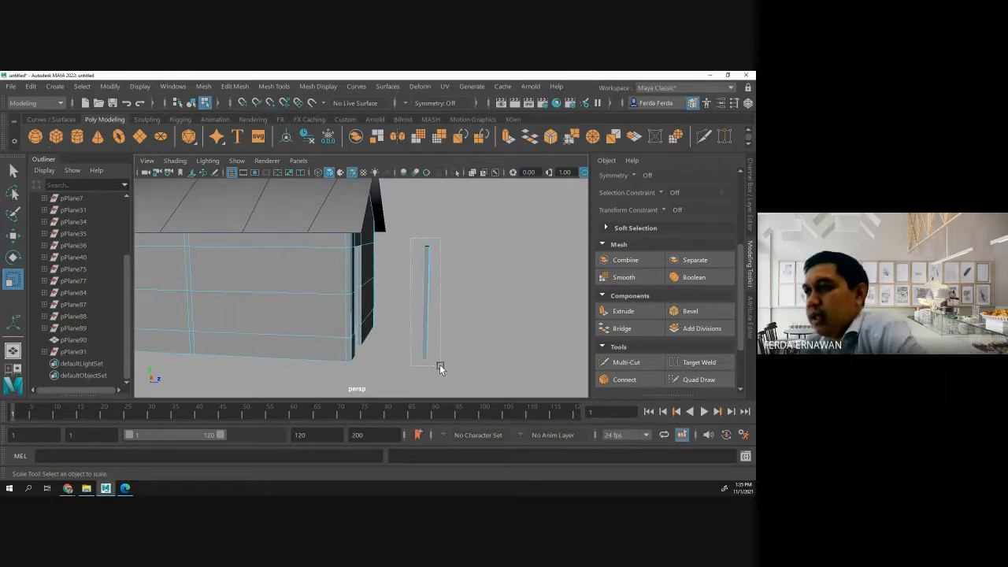
{"action": "left_click_drag", "start_coordinate": [440, 366], "coordinate": [440, 366]}
{"action": "right_click_drag", "start_coordinate": [426, 319], "coordinate": [495, 146]}
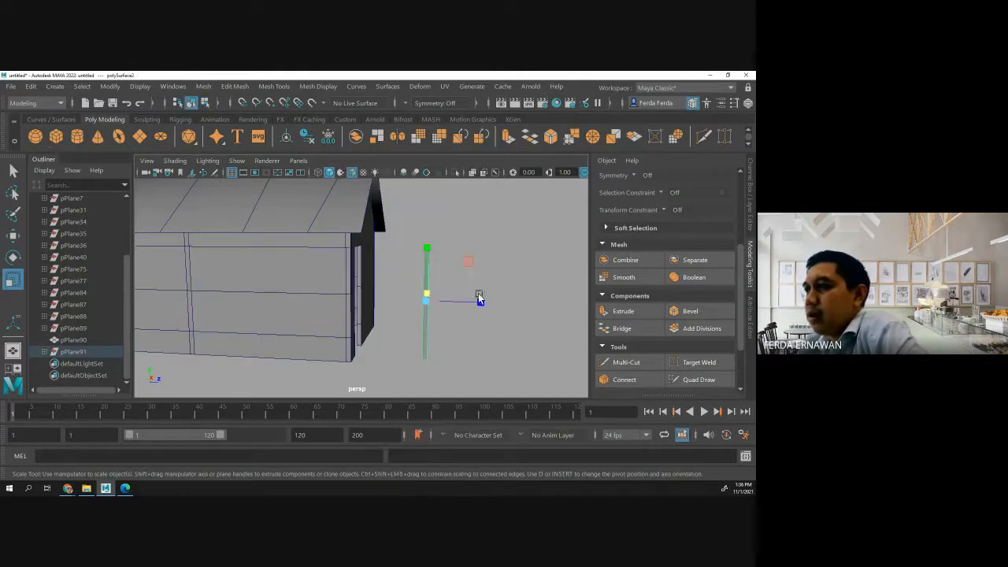
{"action": "key", "text": "w"}
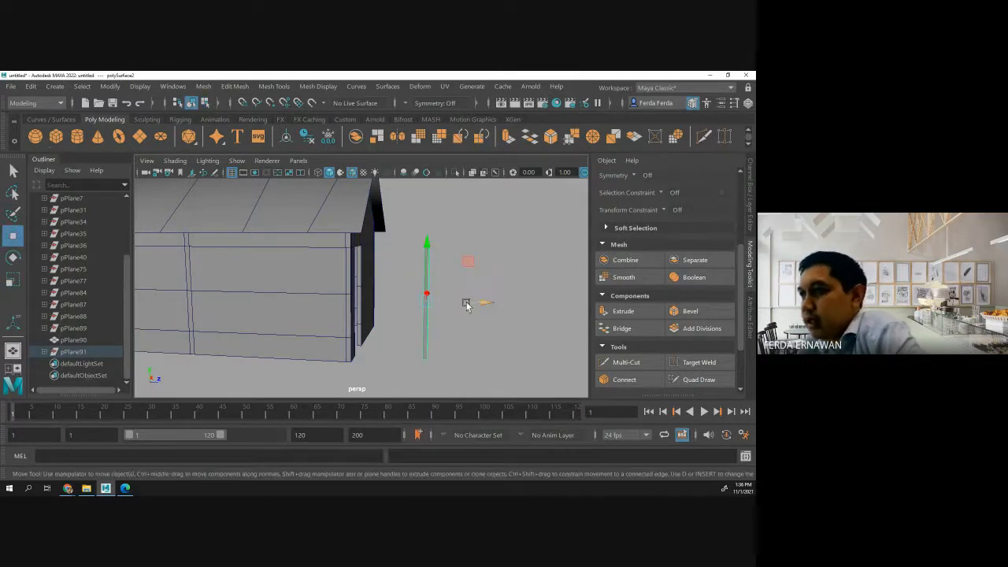
{"action": "left_click_drag", "start_coordinate": [481, 300], "coordinate": [415, 301]}
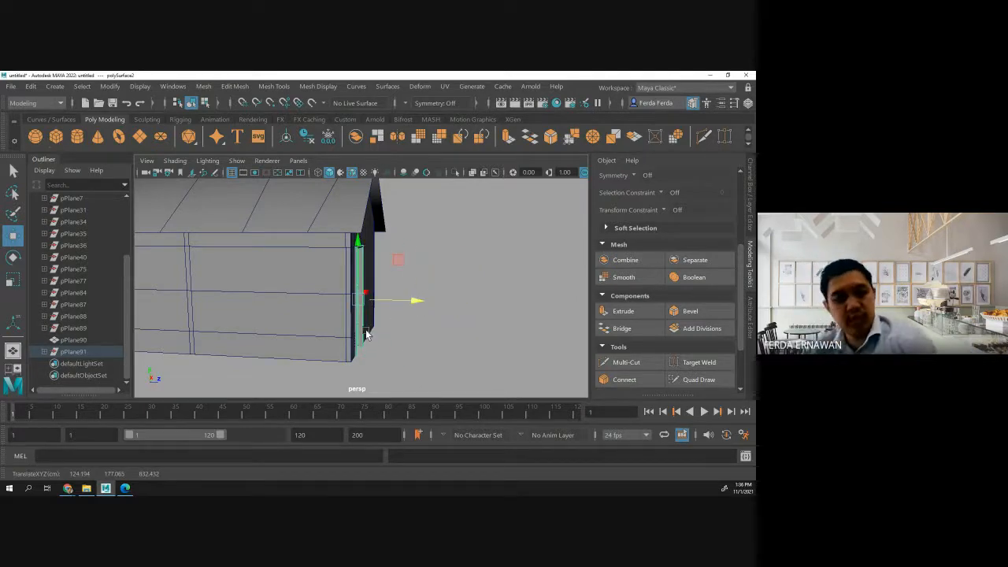
Examine up close how the door frame fits against the wall opening and its jambs, and reselect the frame.
{"action": "scroll", "coordinate": [359, 309], "scroll_direction": "up", "scroll_amount": 2}
{"action": "left_click_drag", "start_coordinate": [359, 310], "coordinate": [365, 318], "text": "alt"}
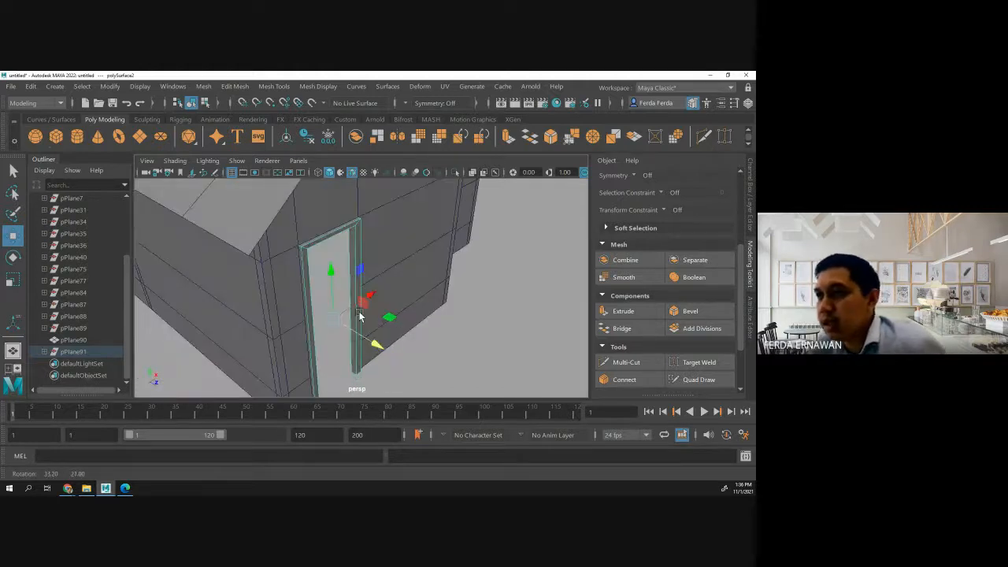
{"action": "left_click", "coordinate": [483, 309]}
{"action": "left_click_drag", "start_coordinate": [341, 322], "coordinate": [232, 311], "text": "alt"}
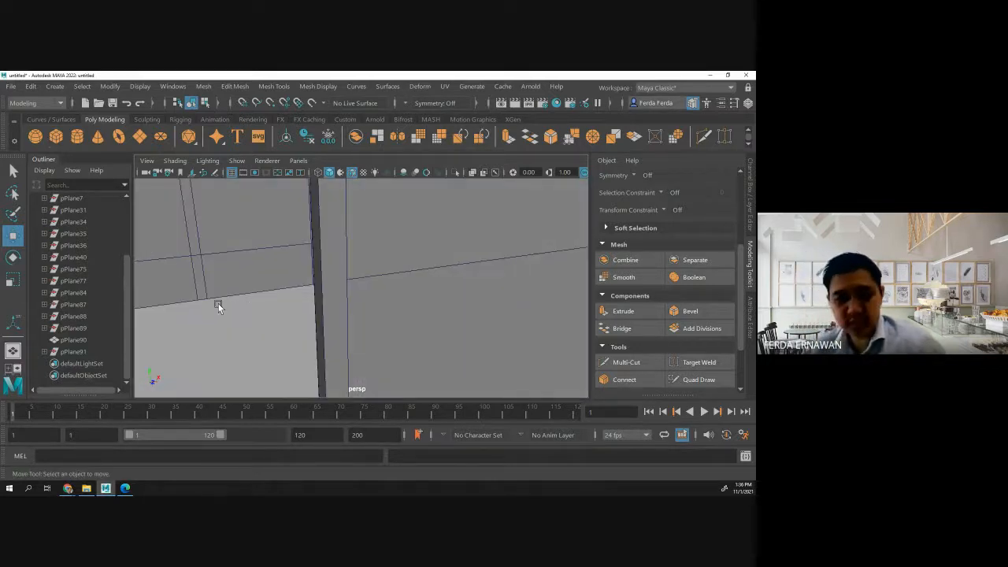
{"action": "middle_click_drag", "start_coordinate": [213, 317], "coordinate": [294, 348], "text": "alt"}
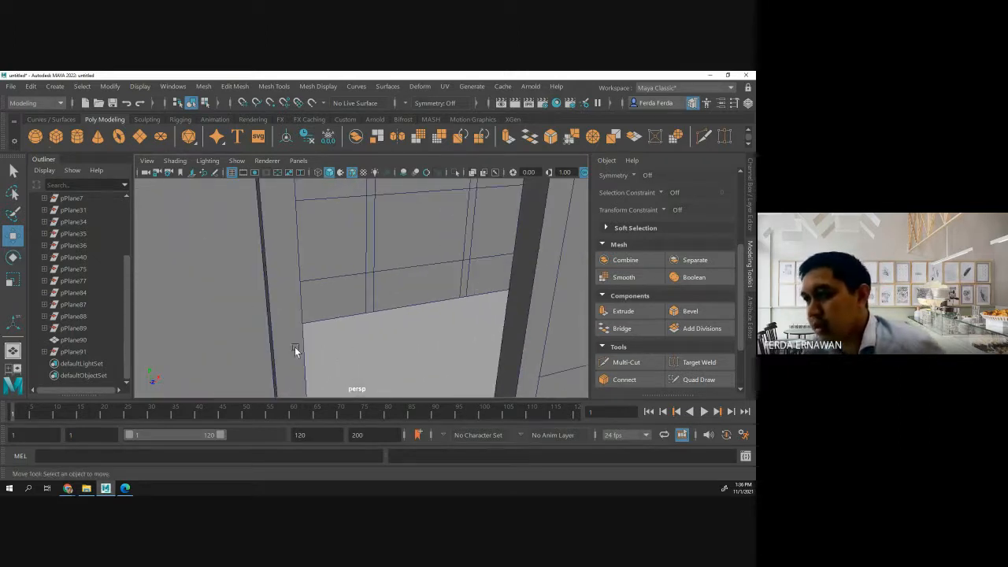
{"action": "left_click_drag", "start_coordinate": [294, 349], "coordinate": [341, 350], "text": "alt"}
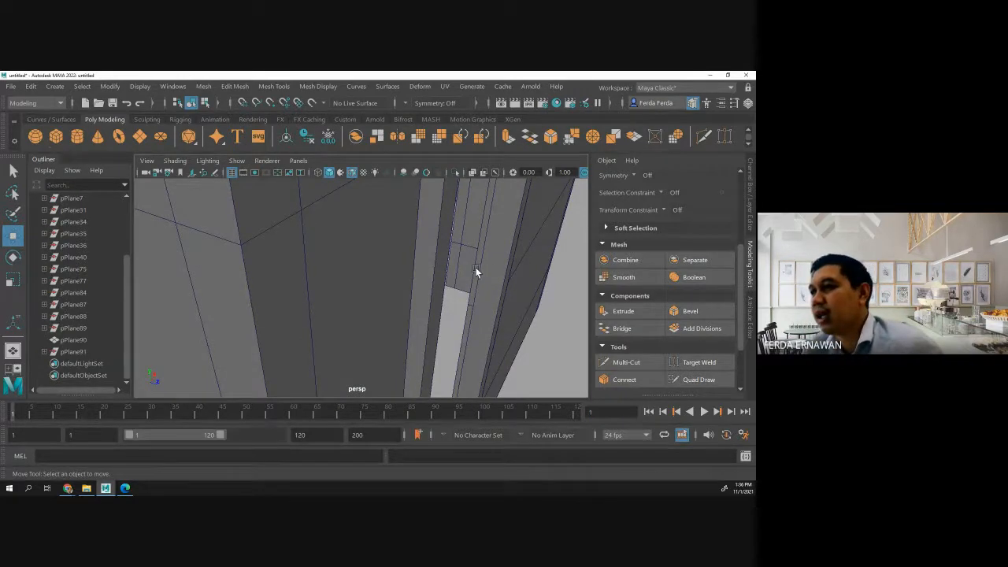
{"action": "left_click", "coordinate": [501, 253]}
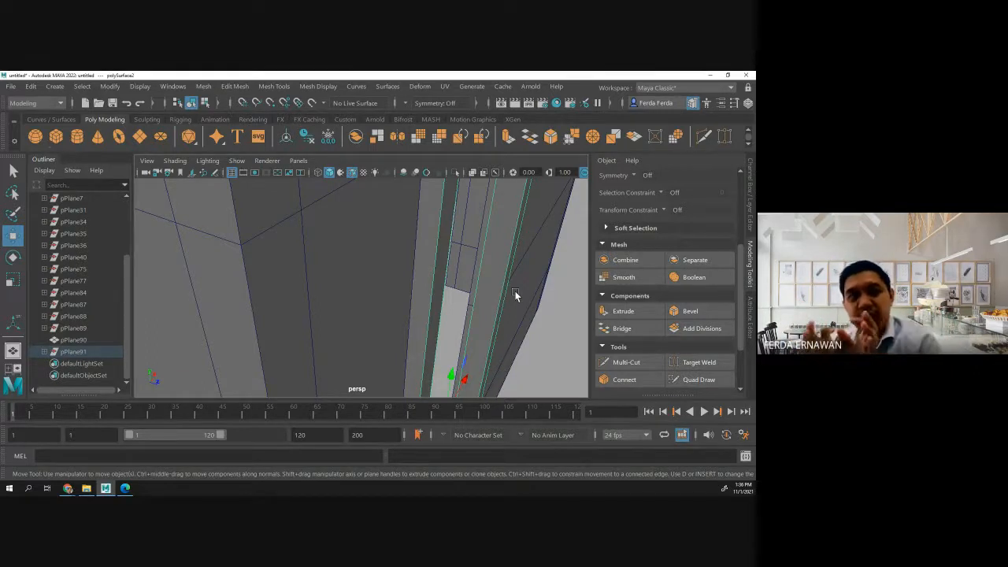
{"action": "scroll", "coordinate": [501, 294], "scroll_direction": "down", "scroll_amount": 3}
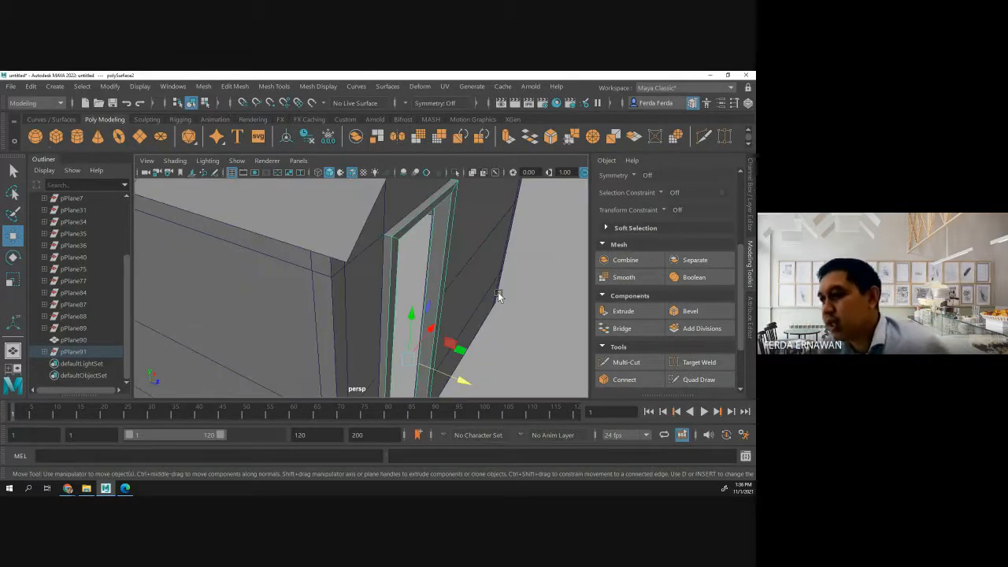
Move the door frame along Z out of the house's door opening, well clear of the front wall.
{"action": "left_click_drag", "start_coordinate": [459, 384], "coordinate": [555, 394]}
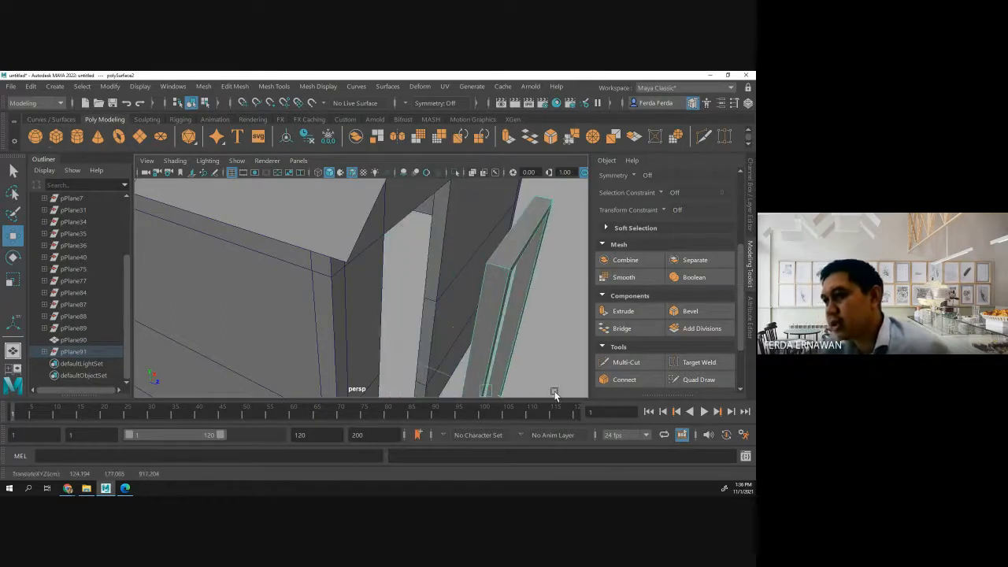
{"action": "left_click_drag", "start_coordinate": [542, 354], "coordinate": [516, 310], "text": "alt"}
{"action": "scroll", "coordinate": [542, 334], "scroll_direction": "down", "scroll_amount": 3}
{"action": "scroll", "coordinate": [542, 336], "scroll_direction": "down", "scroll_amount": 2}
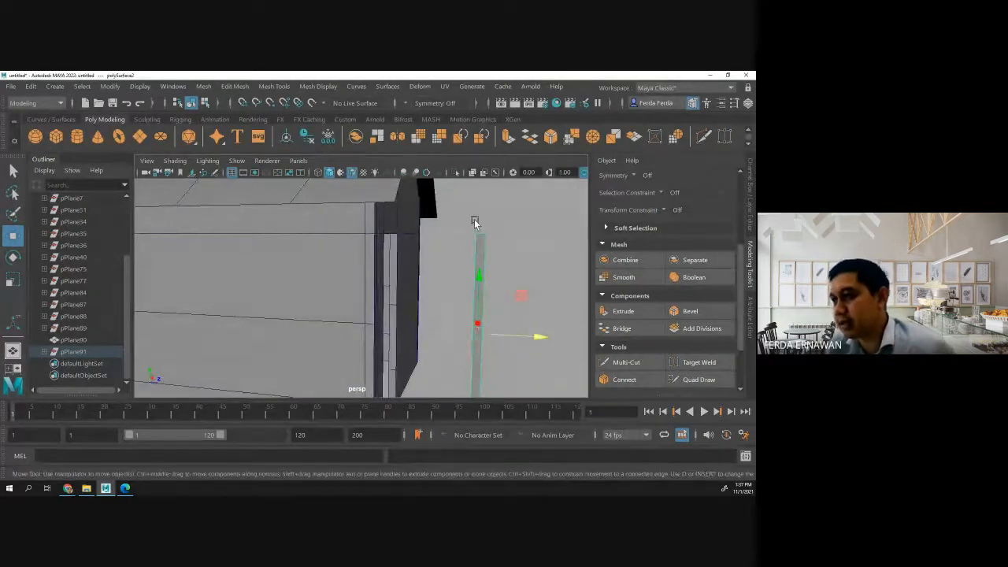
Select all vertices on the house-facing side of the door frame, move them along Z to about 980 cm, and clear the selection.
{"action": "right_click_drag", "start_coordinate": [480, 244], "coordinate": [467, 205]}
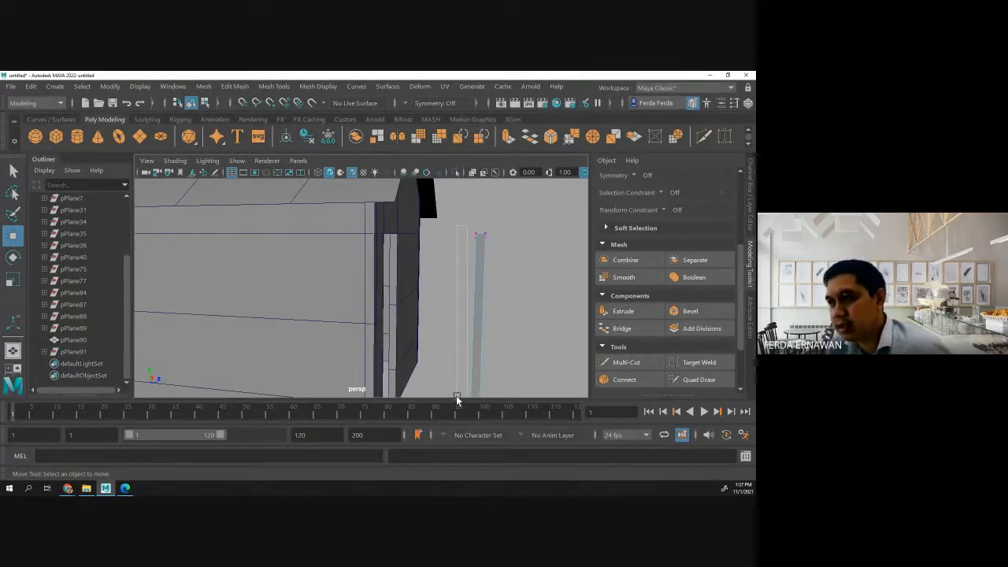
{"action": "scroll", "coordinate": [449, 360], "scroll_direction": "down", "scroll_amount": 4}
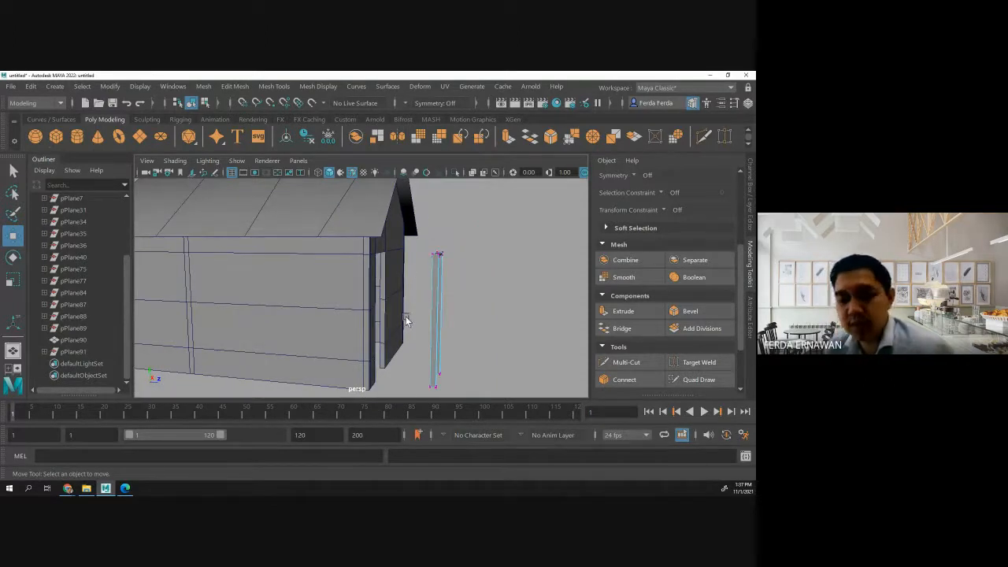
{"action": "left_click_drag", "start_coordinate": [401, 326], "coordinate": [407, 323], "text": "alt"}
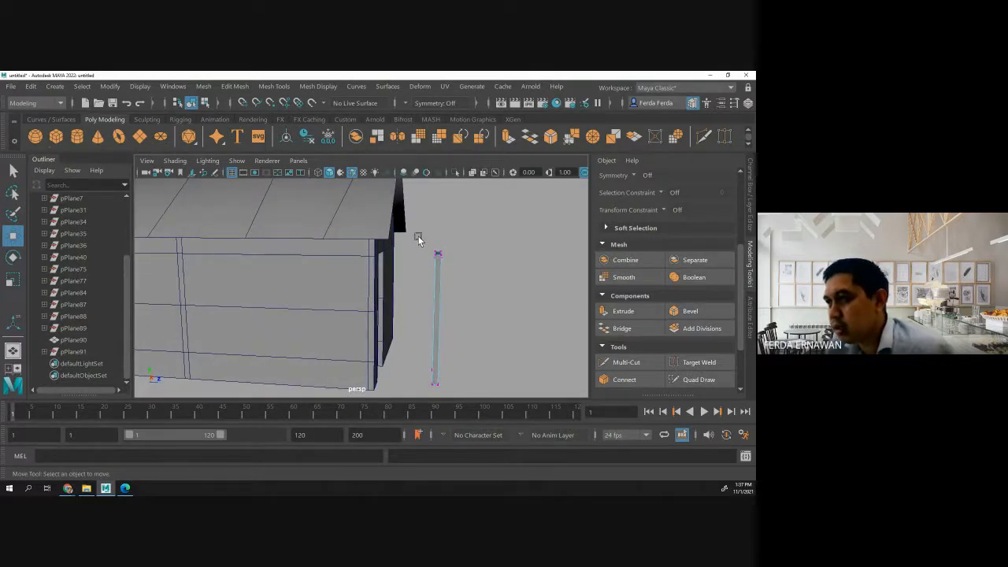
{"action": "left_click_drag", "start_coordinate": [416, 234], "coordinate": [415, 354]}
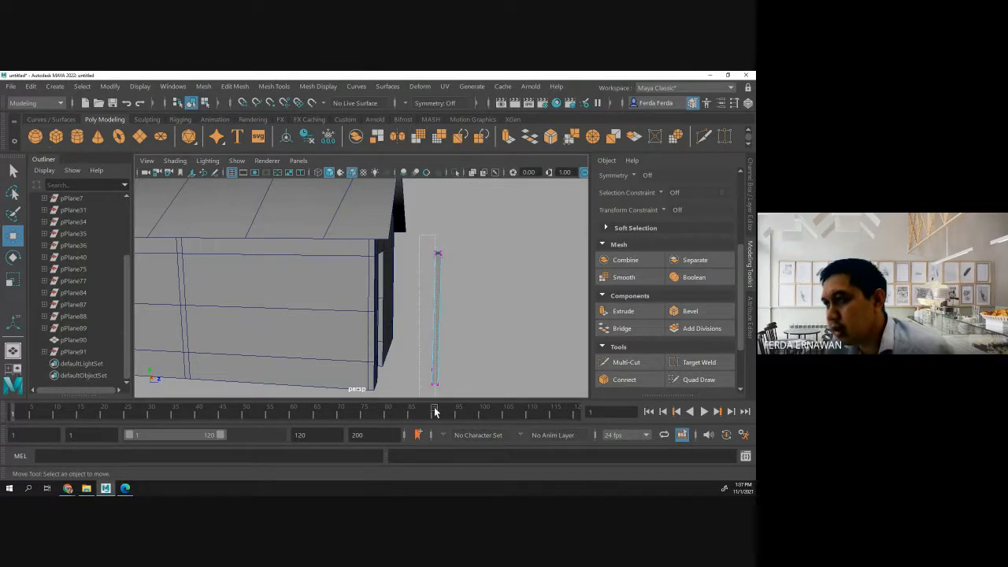
{"action": "left_click_drag", "start_coordinate": [434, 408], "coordinate": [435, 409]}
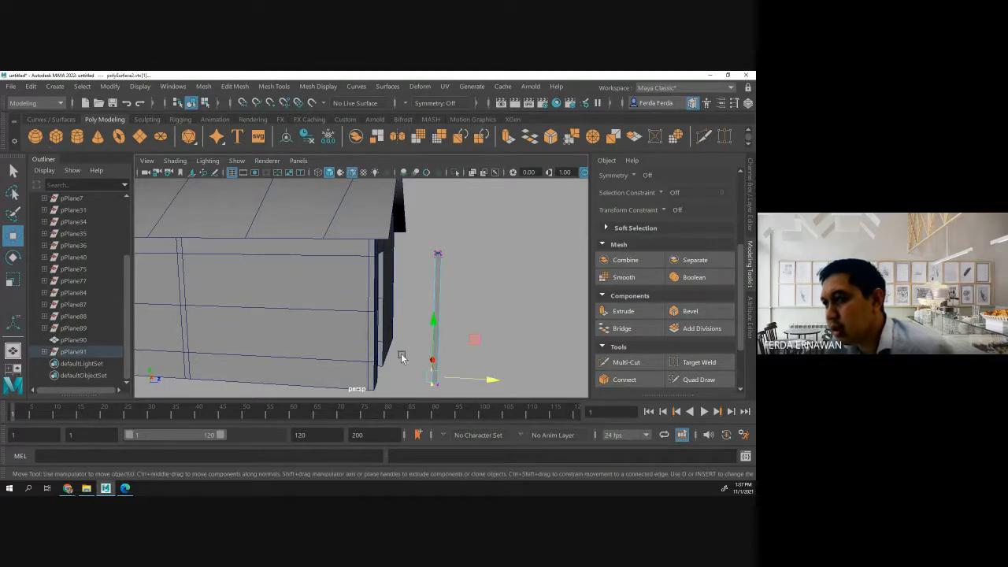
{"action": "left_click_drag", "start_coordinate": [401, 358], "coordinate": [434, 365], "text": "alt"}
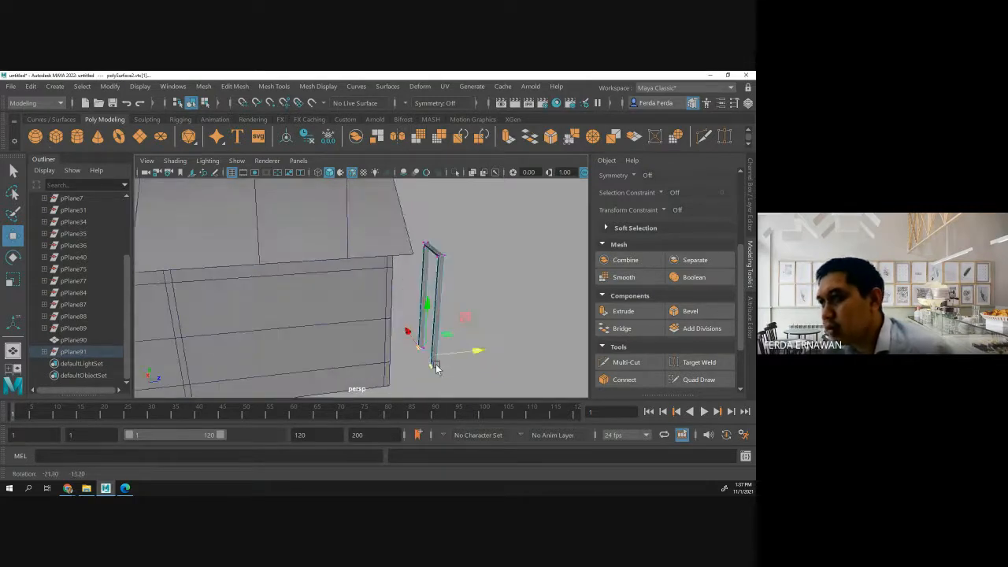
{"action": "left_click", "coordinate": [437, 260]}
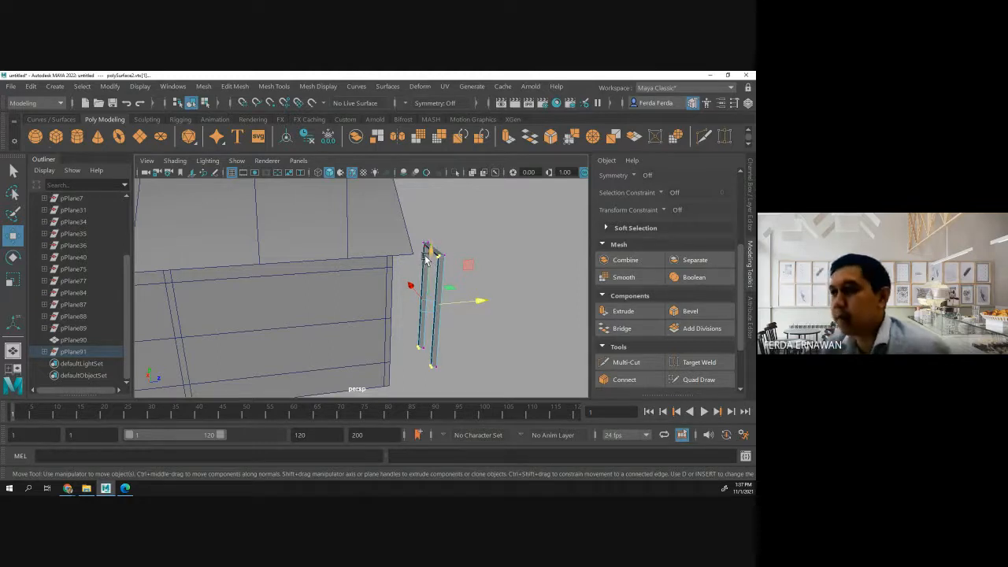
{"action": "scroll", "coordinate": [423, 255], "scroll_direction": "up", "scroll_amount": 3}
{"action": "middle_click_drag", "start_coordinate": [440, 273], "coordinate": [394, 296], "text": "alt"}
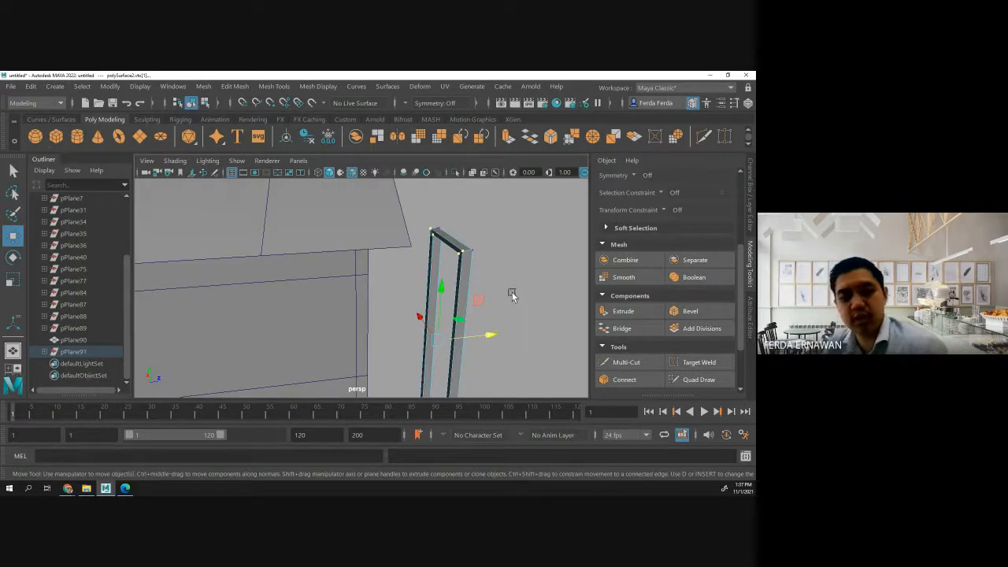
{"action": "left_click_drag", "start_coordinate": [511, 295], "coordinate": [491, 286], "text": "alt"}
{"action": "mouse_move", "coordinate": [504, 360]}
{"action": "left_mouse_down"}
{"action": "mouse_move", "coordinate": [493, 359]}
{"action": "mouse_move", "coordinate": [501, 364]}
{"action": "left_mouse_up"}
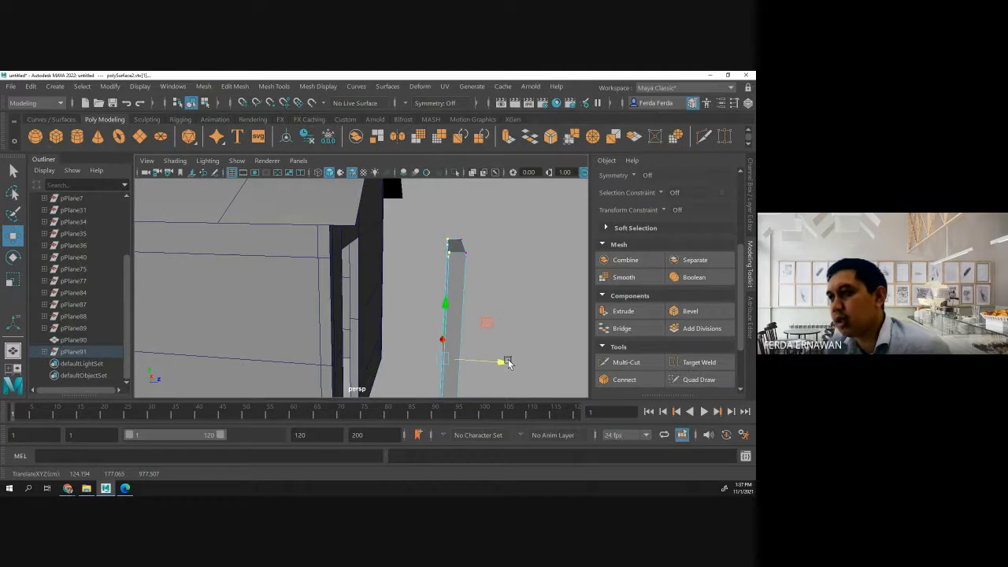
{"action": "mouse_move", "coordinate": [503, 362]}
{"action": "left_mouse_down"}
{"action": "mouse_move", "coordinate": [459, 360]}
{"action": "mouse_move", "coordinate": [505, 361]}
{"action": "left_mouse_up"}
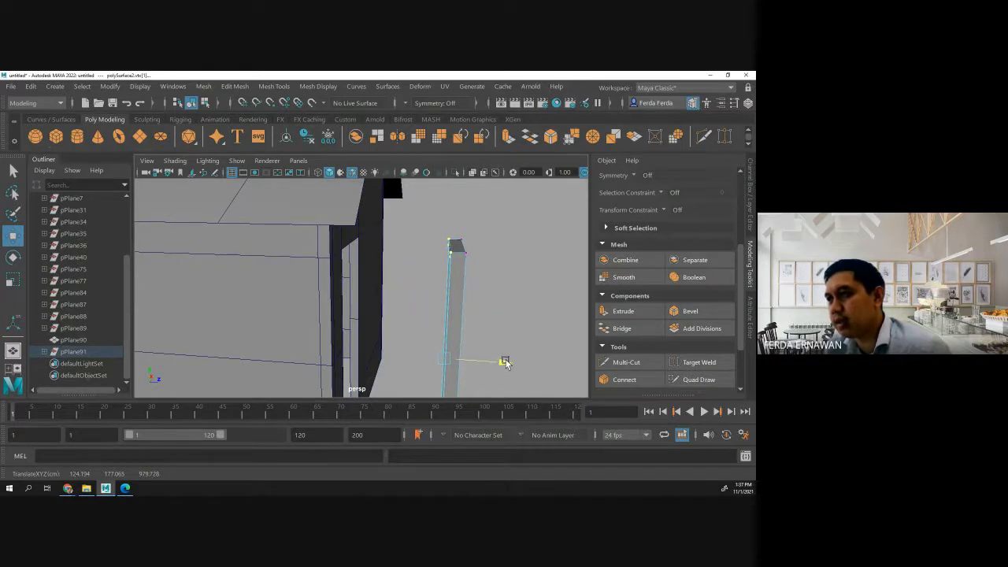
{"action": "left_click", "coordinate": [504, 319]}
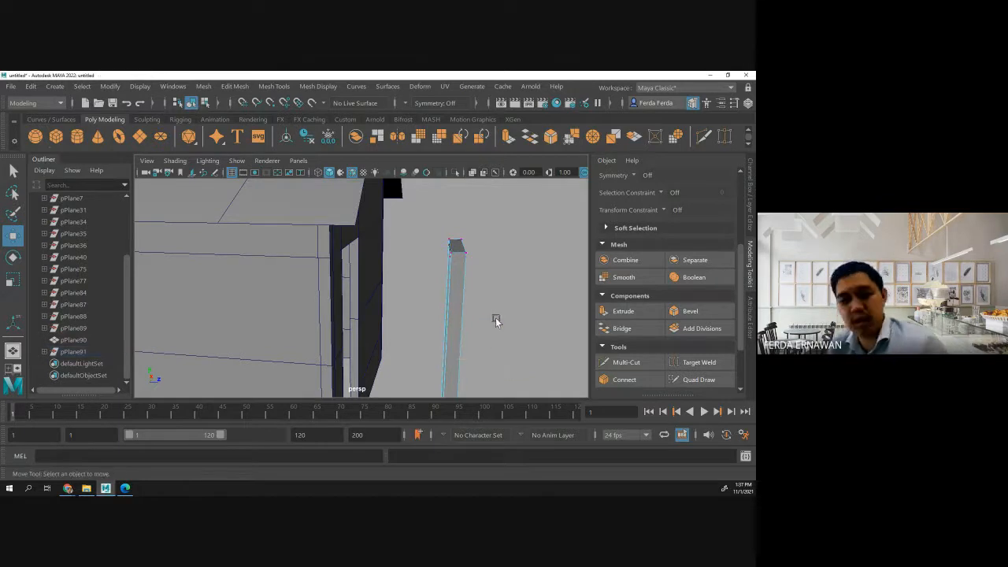
Switch the door frame to object mode, move it along Z back into the door opening to about 839 cm, and fine-tune its depth.
{"action": "right_click_drag", "start_coordinate": [462, 305], "coordinate": [522, 147]}
{"action": "left_click_drag", "start_coordinate": [513, 361], "coordinate": [411, 355]}
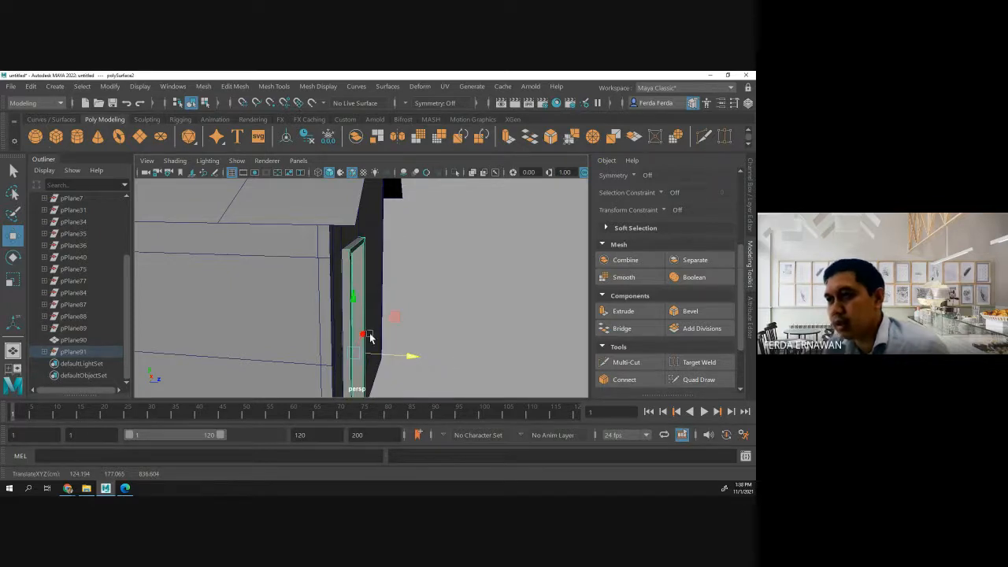
{"action": "scroll", "coordinate": [365, 335], "scroll_direction": "up", "scroll_amount": 4}
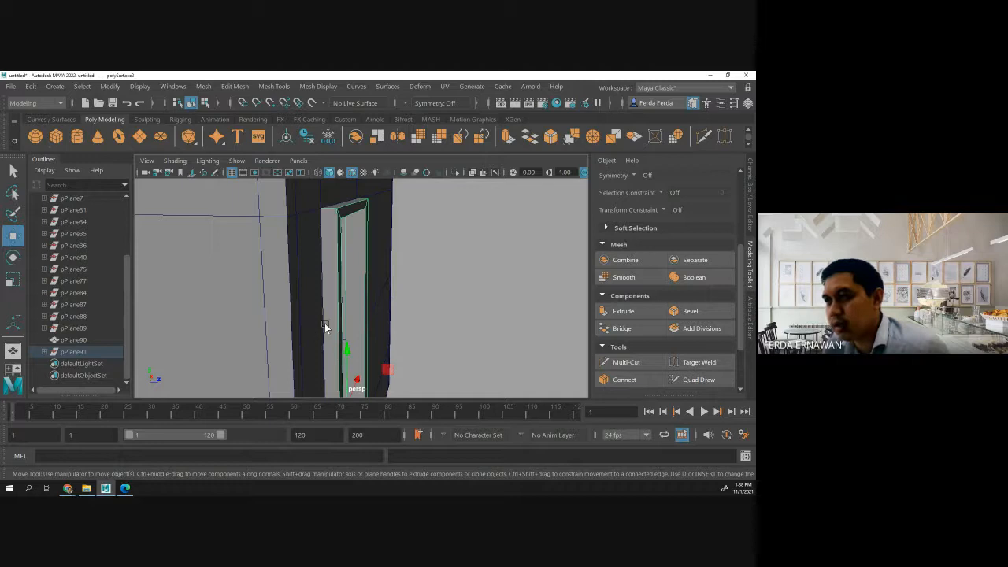
{"action": "left_click_drag", "start_coordinate": [325, 326], "coordinate": [311, 330], "text": "alt"}
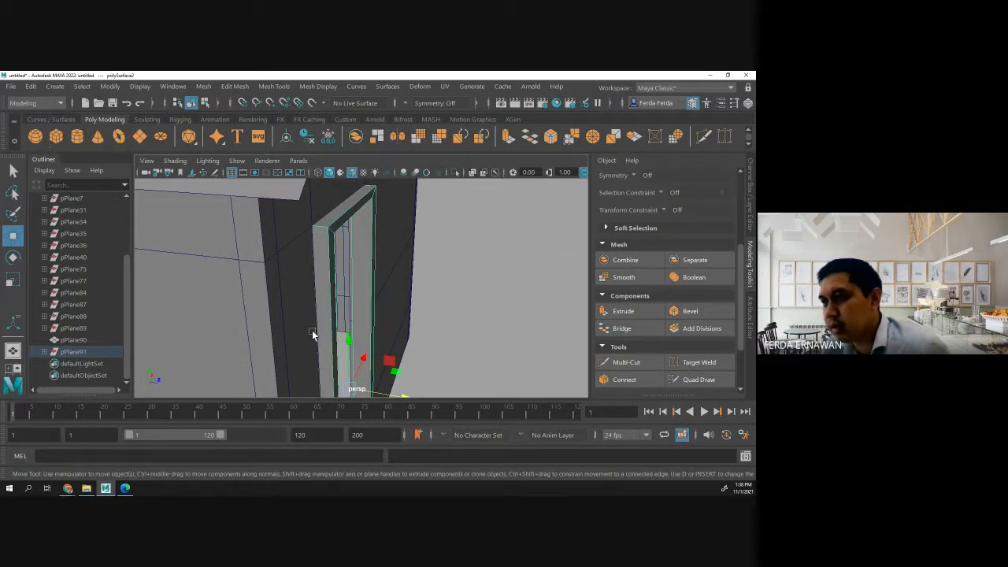
{"action": "left_click_drag", "start_coordinate": [394, 400], "coordinate": [391, 396]}
Select the front inner edge loop of the door frame and bevel it with a fraction of 0.5 and 2 segments.
{"action": "left_click_drag", "start_coordinate": [425, 350], "coordinate": [353, 346], "text": "alt"}
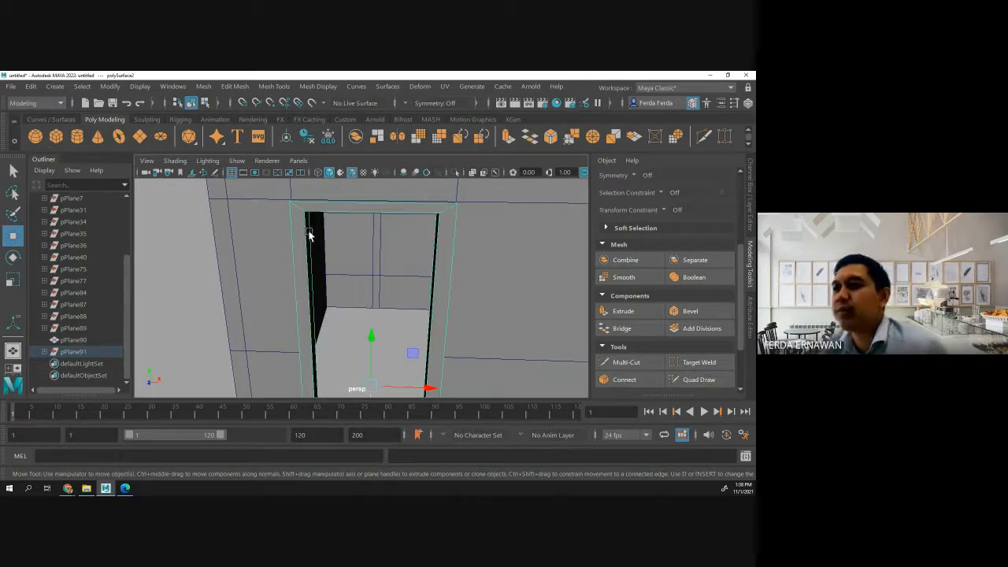
{"action": "left_click_drag", "start_coordinate": [194, 273], "coordinate": [325, 278], "text": "alt"}
{"action": "scroll", "coordinate": [327, 278], "scroll_direction": "down", "scroll_amount": 2}
{"action": "scroll", "coordinate": [328, 278], "scroll_direction": "up", "scroll_amount": 1}
{"action": "scroll", "coordinate": [327, 278], "scroll_direction": "up", "scroll_amount": 2}
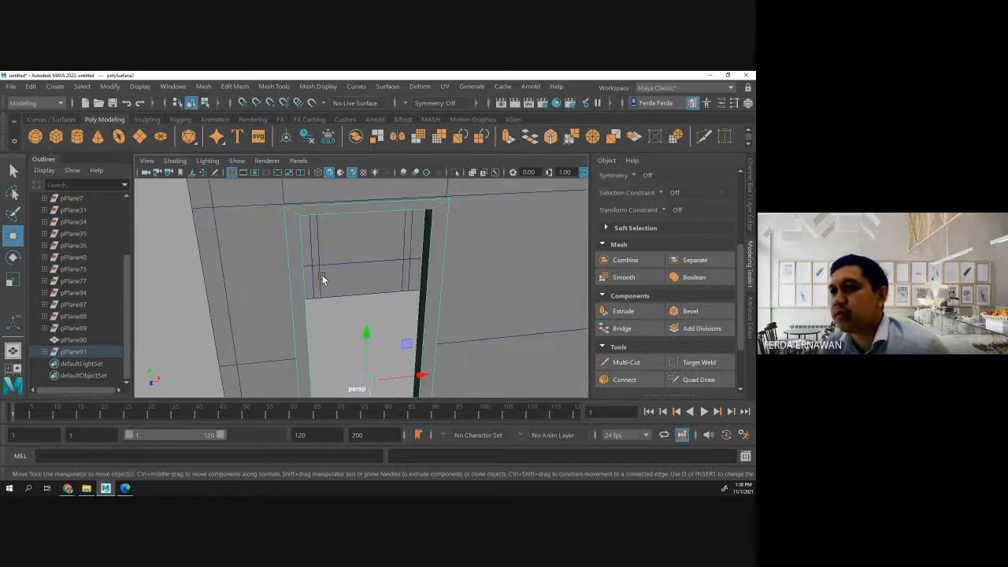
{"action": "mouse_move", "coordinate": [232, 263]}
{"action": "left_mouse_down", "text": "alt"}
{"action": "mouse_move", "coordinate": [285, 277]}
{"action": "mouse_move", "coordinate": [289, 244]}
{"action": "mouse_move", "coordinate": [236, 252]}
{"action": "left_mouse_up", "text": "alt"}
{"action": "right_click_drag", "start_coordinate": [323, 212], "coordinate": [319, 135]}
{"action": "left_click", "coordinate": [311, 204]}
{"action": "left_click", "coordinate": [310, 212]}
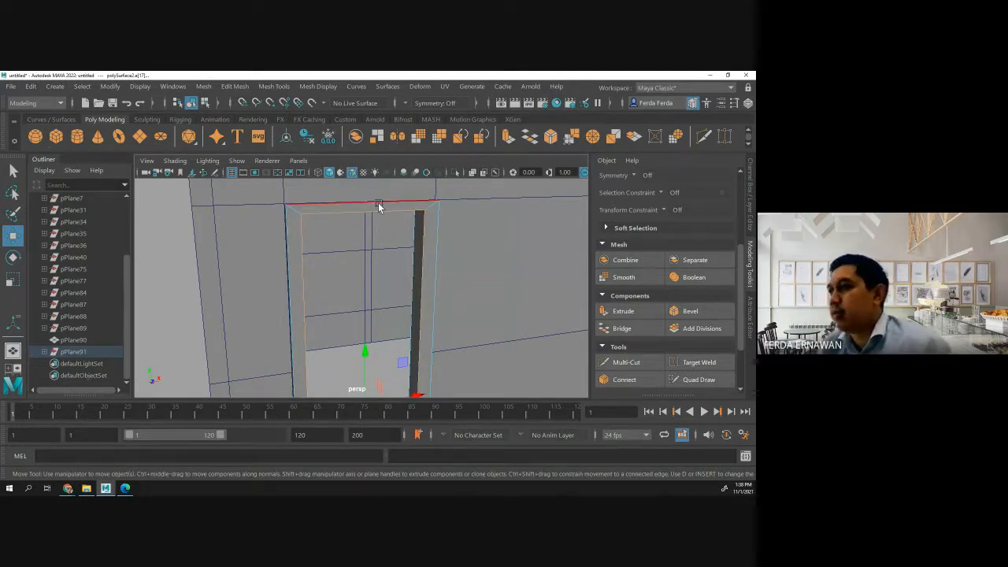
{"action": "left_click", "coordinate": [690, 312]}
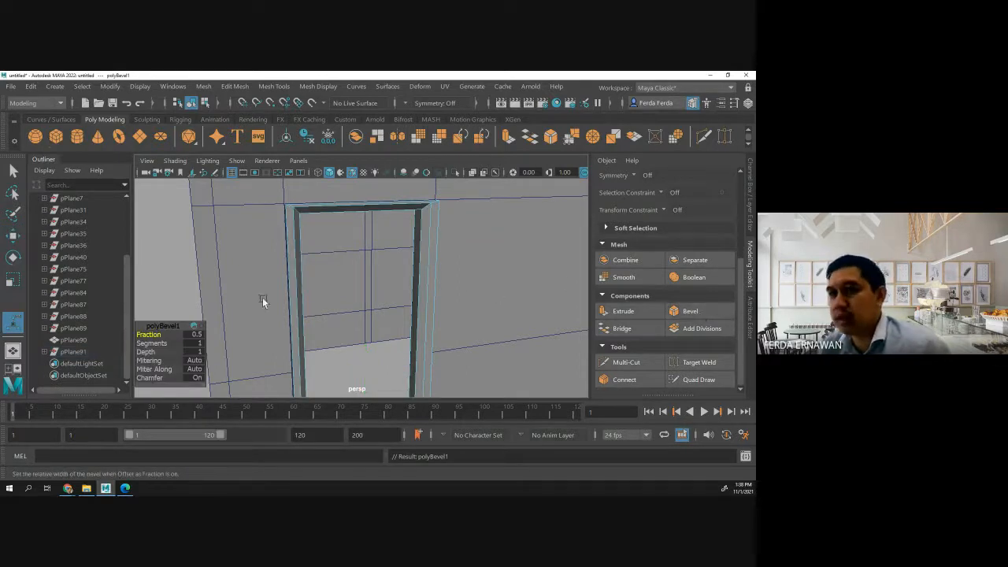
{"action": "left_click_drag", "start_coordinate": [158, 334], "coordinate": [160, 333]}
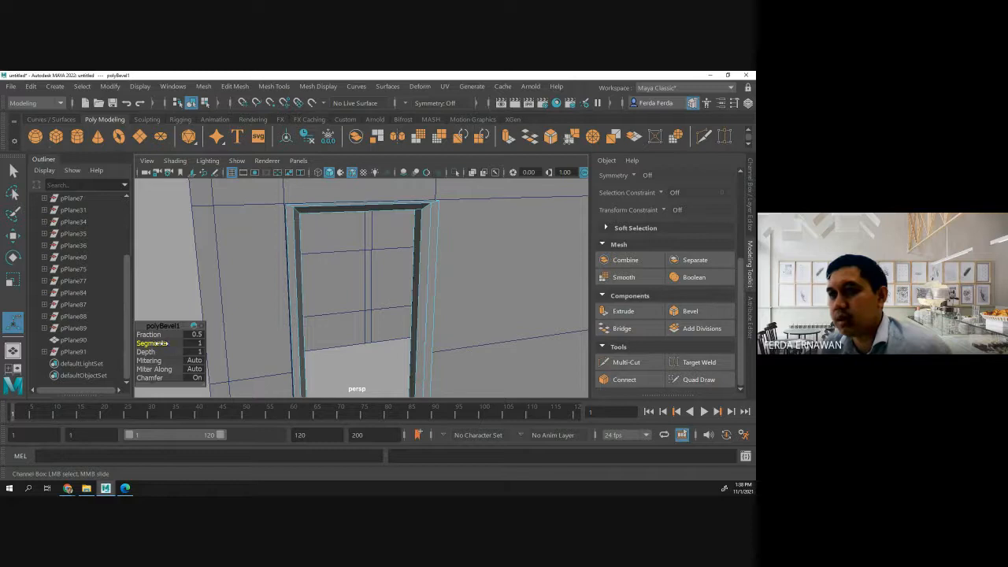
{"action": "left_click_drag", "start_coordinate": [162, 343], "coordinate": [163, 344]}
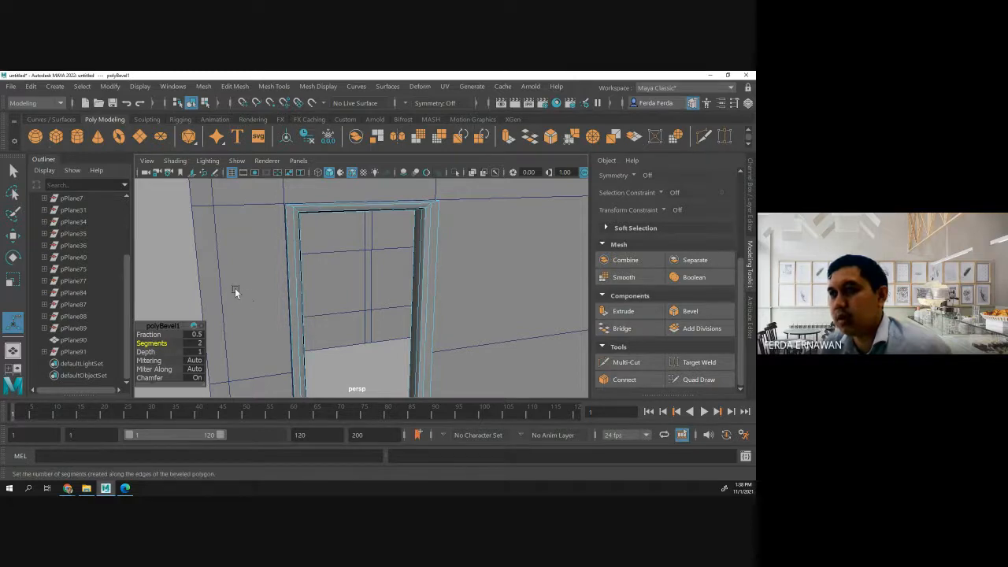
Bevel another edge loop along the door frame's front face with fraction 0.5 and 1 segment, and return to object mode with nothing selected.
{"action": "left_click_drag", "start_coordinate": [234, 291], "coordinate": [278, 296], "text": "alt"}
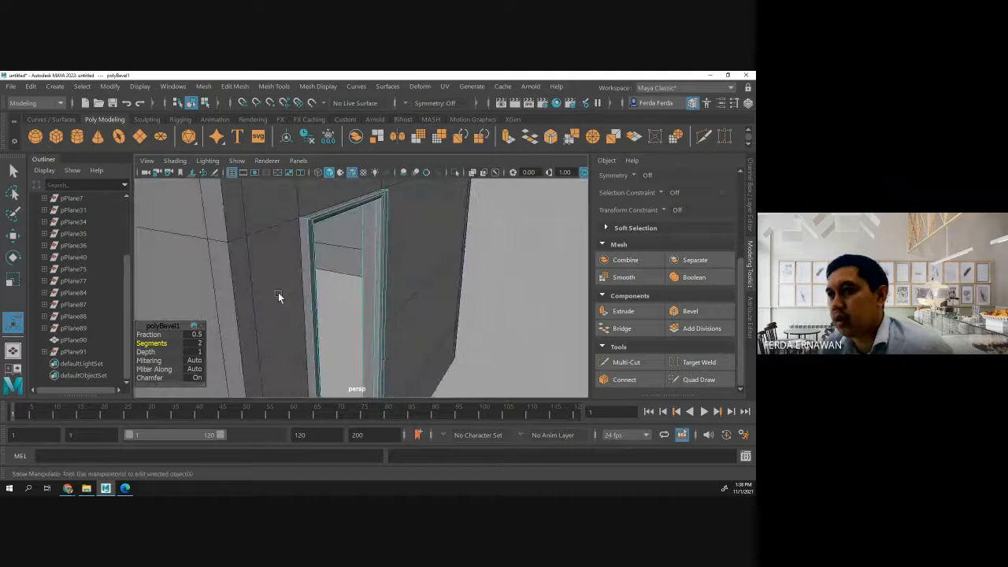
{"action": "left_click", "coordinate": [308, 249]}
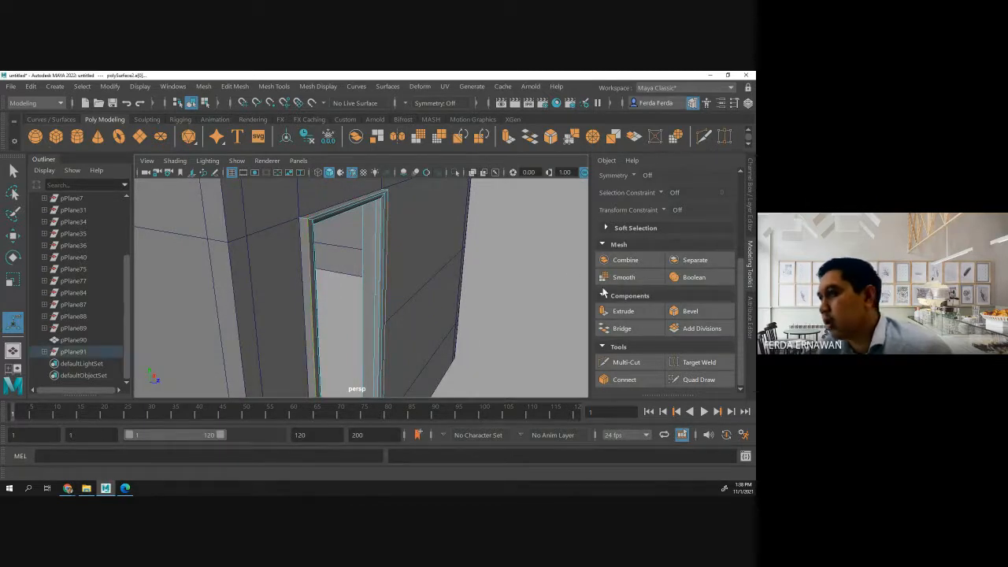
{"action": "left_click", "coordinate": [675, 312]}
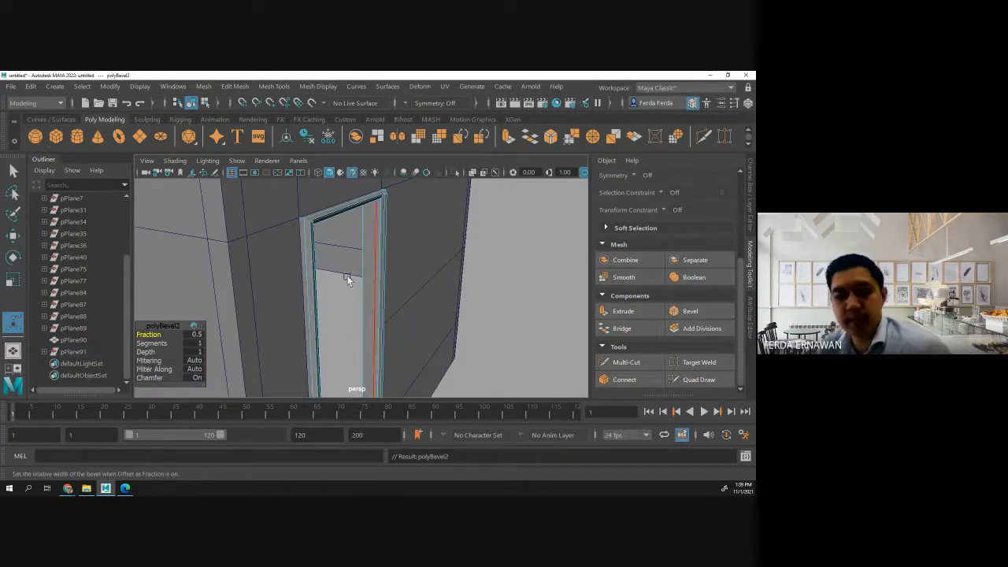
{"action": "mouse_move", "coordinate": [333, 272]}
{"action": "left_mouse_down", "text": "alt"}
{"action": "mouse_move", "coordinate": [281, 272]}
{"action": "mouse_move", "coordinate": [312, 279]}
{"action": "mouse_move", "coordinate": [340, 268]}
{"action": "left_mouse_up", "text": "alt"}
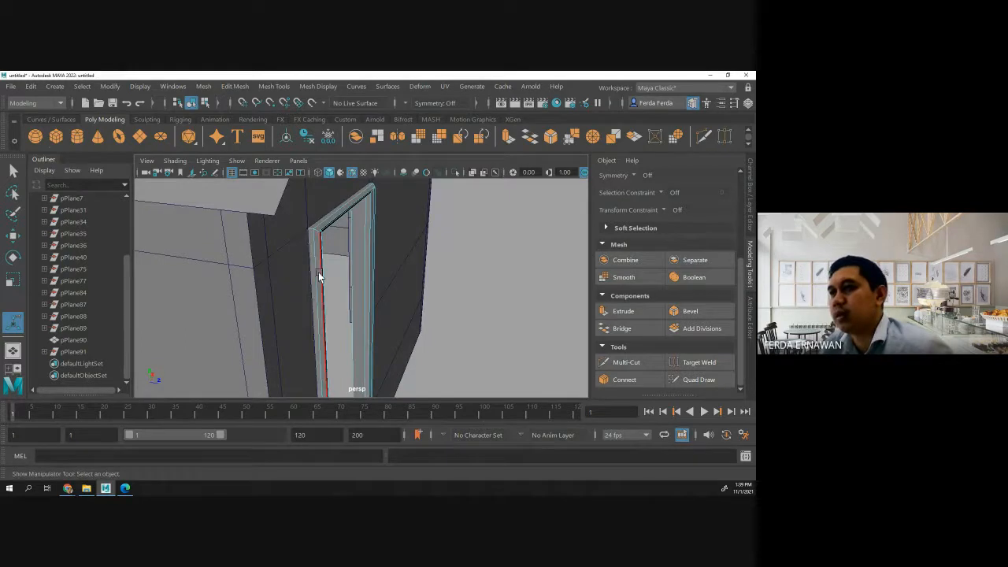
{"action": "right_click_drag", "start_coordinate": [315, 270], "coordinate": [374, 148]}
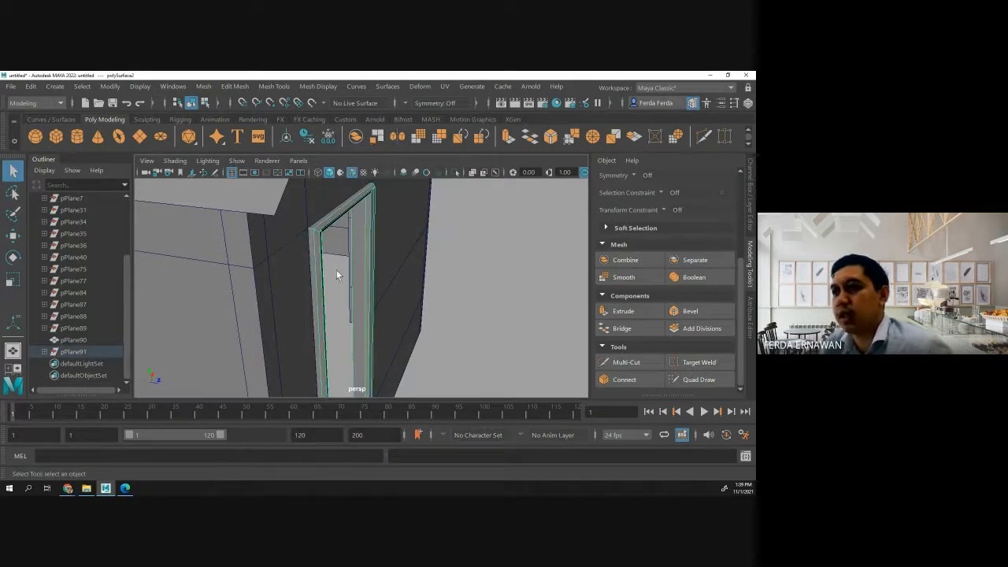
{"action": "left_click", "coordinate": [440, 273]}
Examine the bevelled door frame up close at its corners and from a distance against the house's front wall.
{"action": "scroll", "coordinate": [298, 272], "scroll_direction": "up", "scroll_amount": 3}
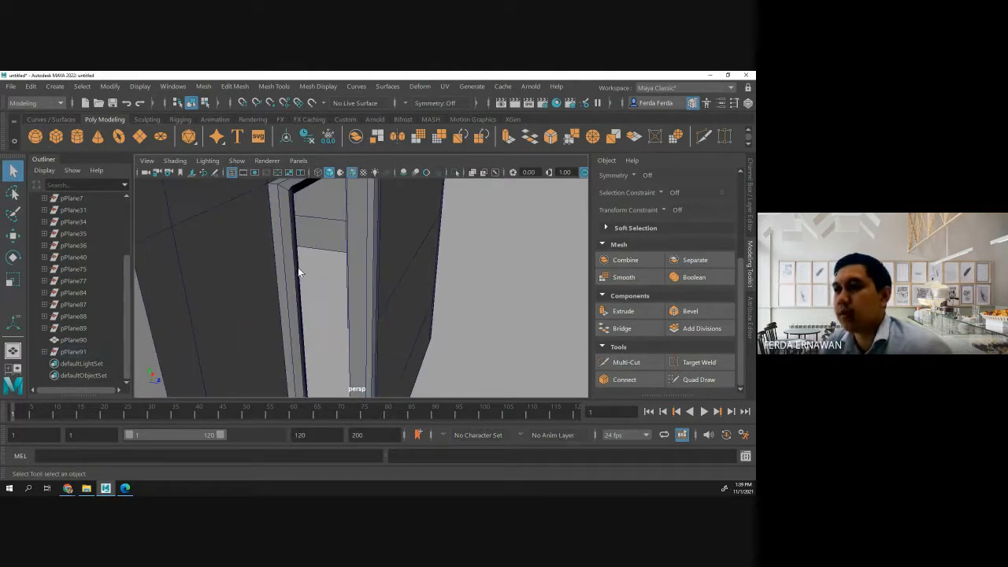
{"action": "right_click_drag", "start_coordinate": [270, 264], "coordinate": [328, 146]}
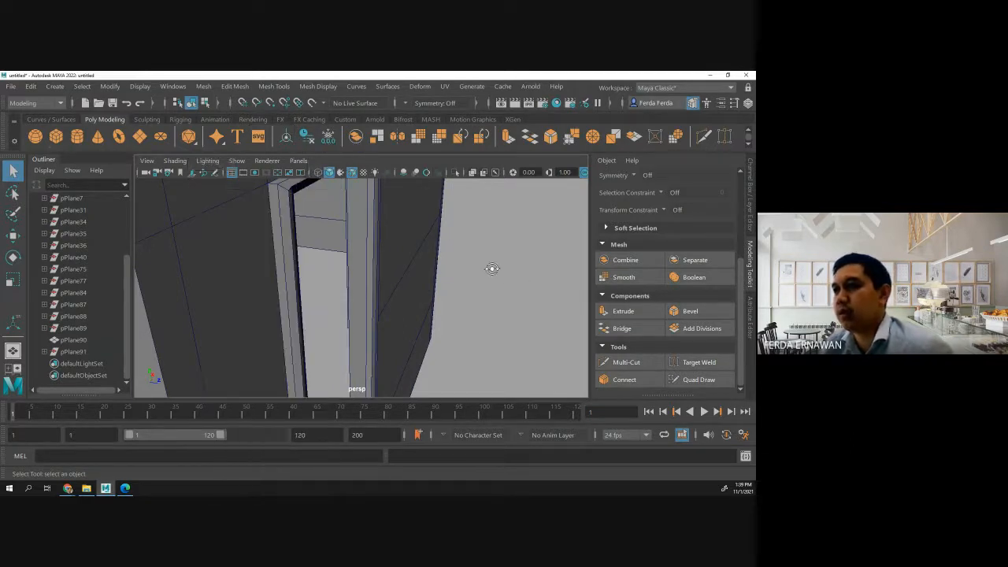
{"action": "left_click_drag", "start_coordinate": [491, 268], "coordinate": [379, 333], "text": "alt"}
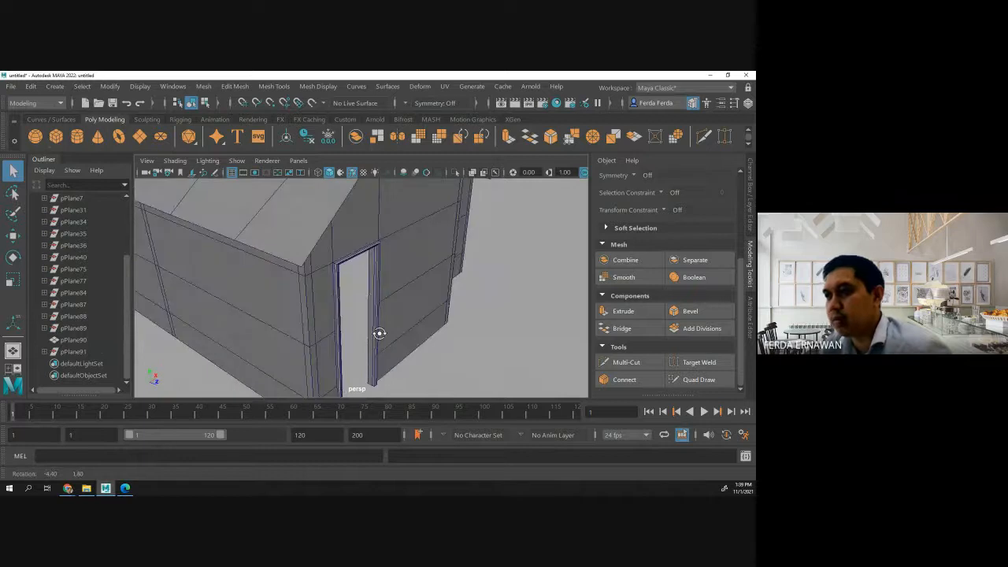
{"action": "scroll", "coordinate": [362, 315], "scroll_direction": "up", "scroll_amount": 5}
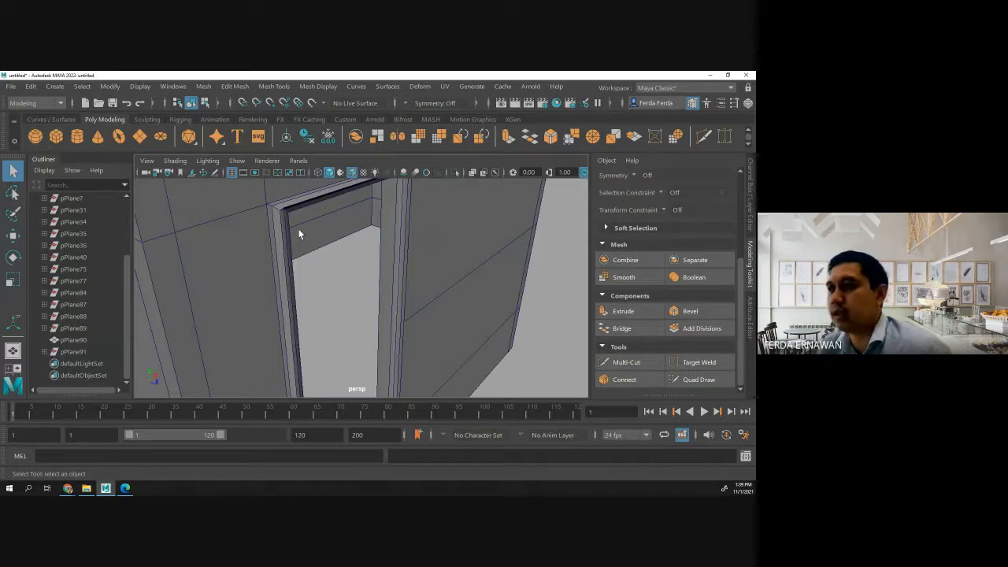
{"action": "left_click_drag", "start_coordinate": [332, 252], "coordinate": [315, 253], "text": "alt"}
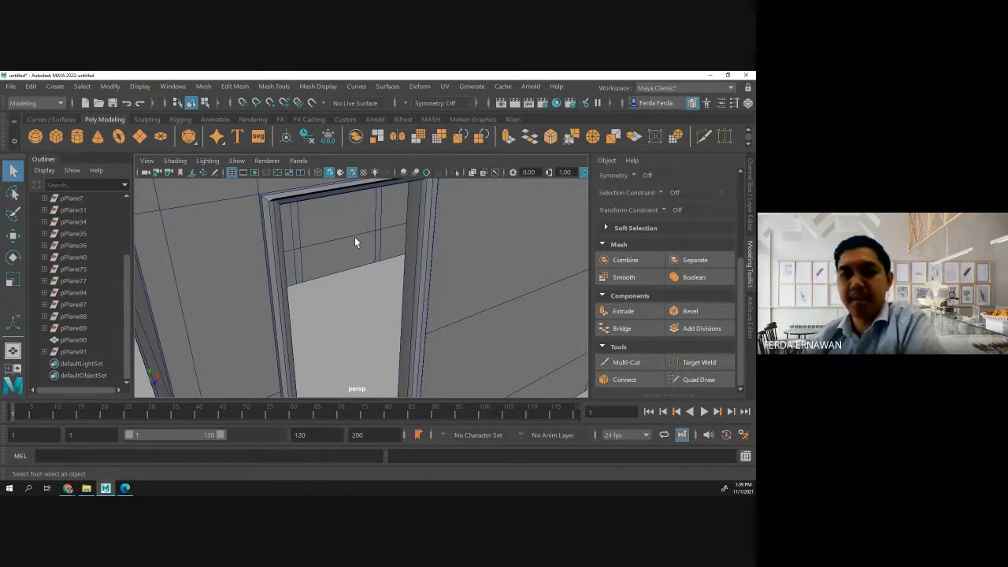
{"action": "scroll", "coordinate": [354, 237], "scroll_direction": "down", "scroll_amount": 5}
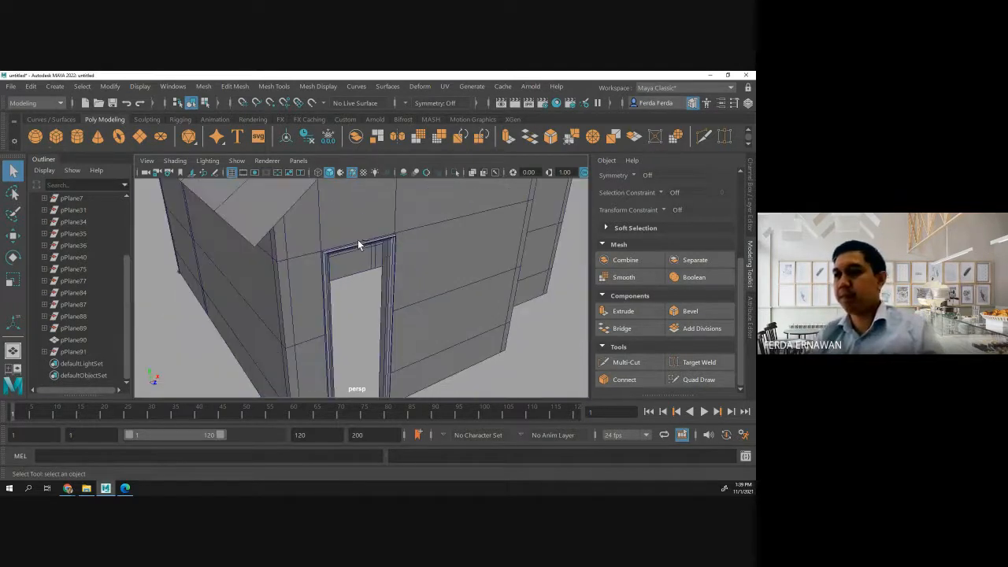
{"action": "left_click_drag", "start_coordinate": [371, 318], "coordinate": [333, 310], "text": "alt"}
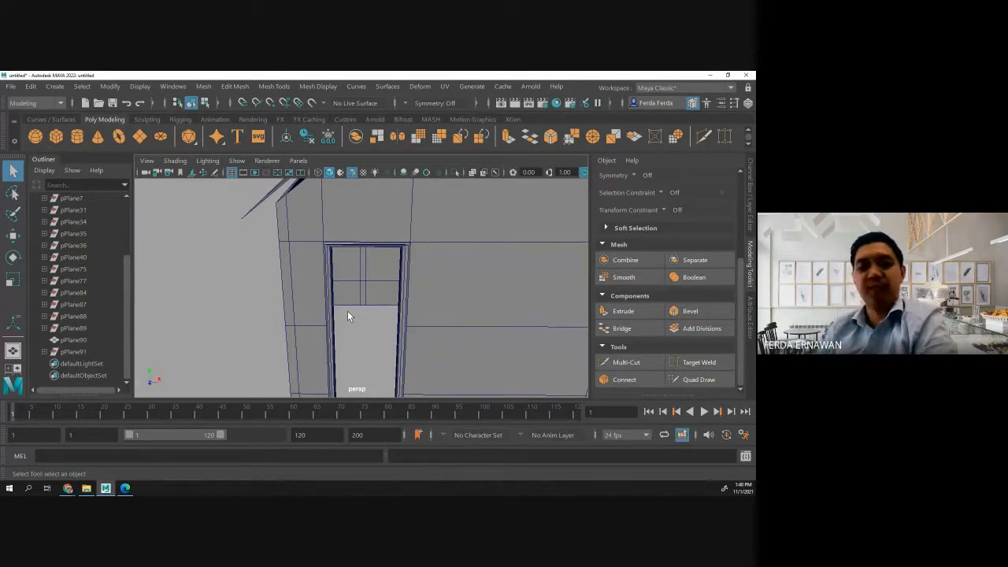
{"action": "scroll", "coordinate": [345, 307], "scroll_direction": "down", "scroll_amount": 5}
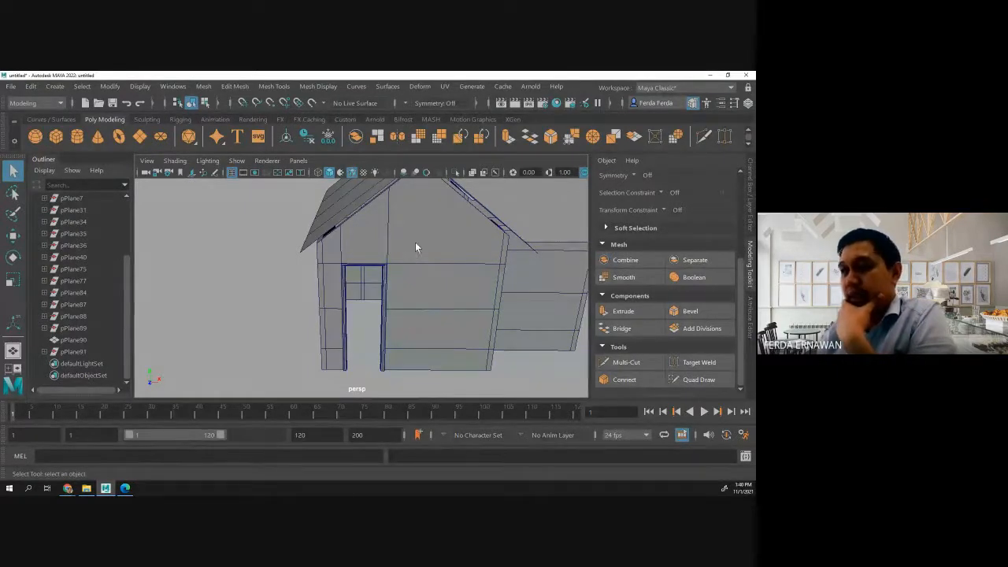
Select the roof and raise it along Y to about 580 cm, clear of the house walls.
{"action": "left_click", "coordinate": [430, 362]}
{"action": "scroll", "coordinate": [436, 322], "scroll_direction": "down", "scroll_amount": 8}
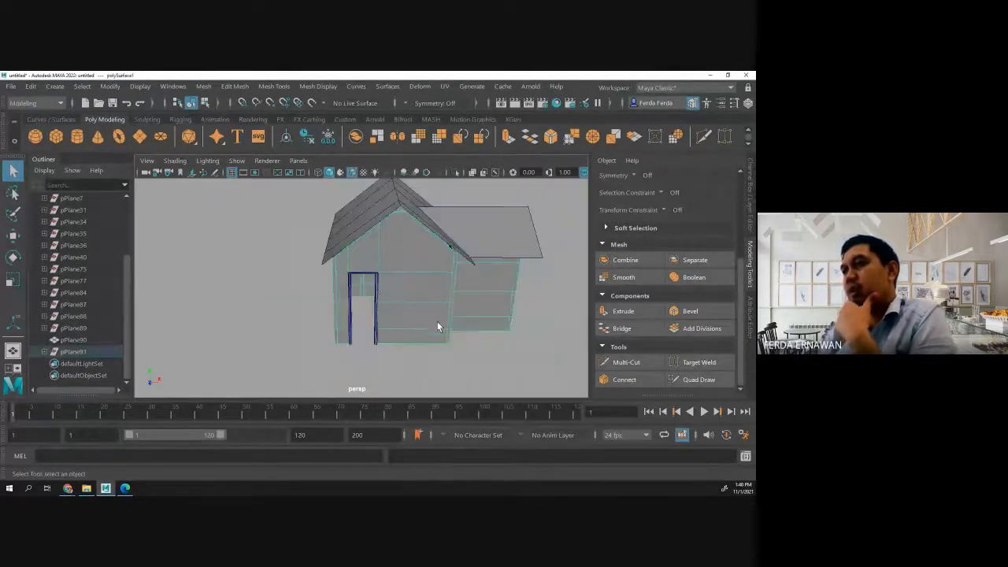
{"action": "left_click", "coordinate": [375, 241]}
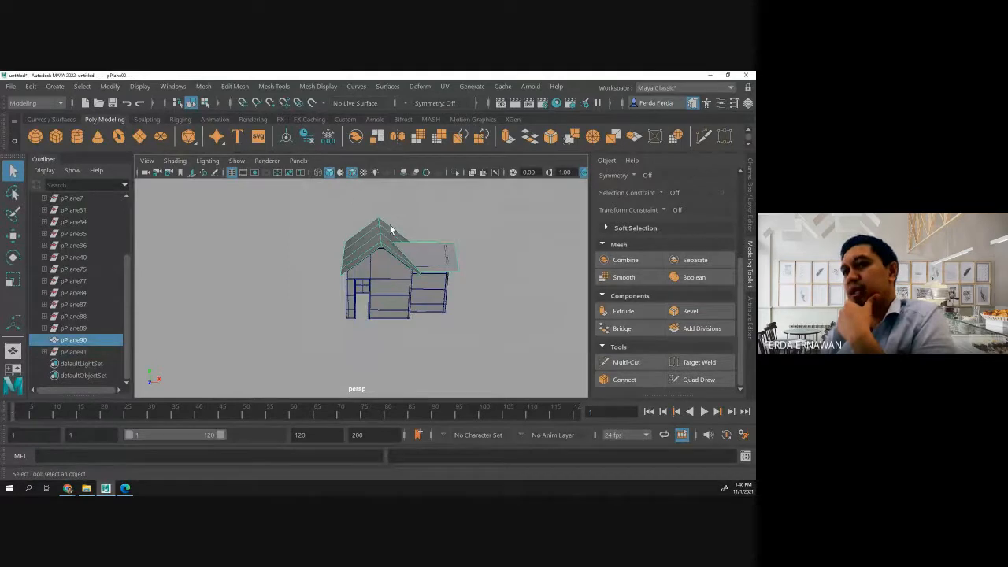
{"action": "left_click", "coordinate": [13, 235]}
{"action": "left_click_drag", "start_coordinate": [379, 203], "coordinate": [378, 172]}
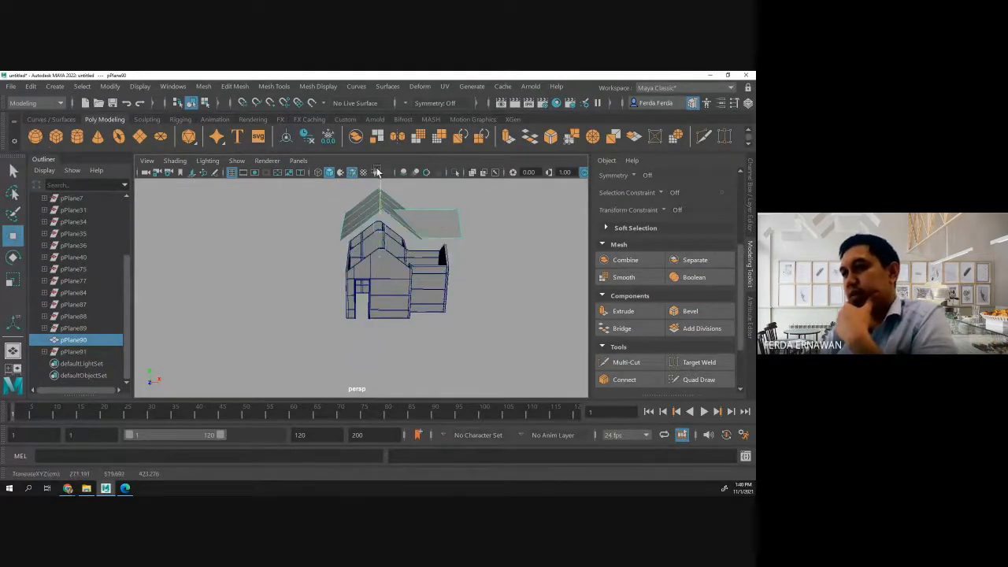
{"action": "left_click_drag", "start_coordinate": [377, 304], "coordinate": [377, 316], "text": "alt"}
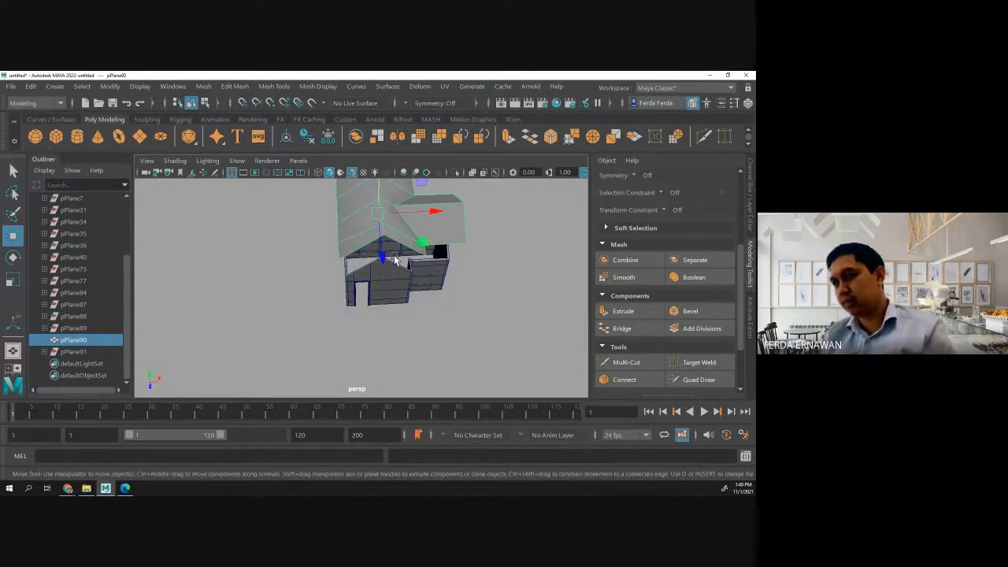
Select the house walls and switch them to edge mode with no edges selected.
{"action": "left_click", "coordinate": [389, 302]}
{"action": "right_click_drag", "start_coordinate": [389, 285], "coordinate": [386, 132]}
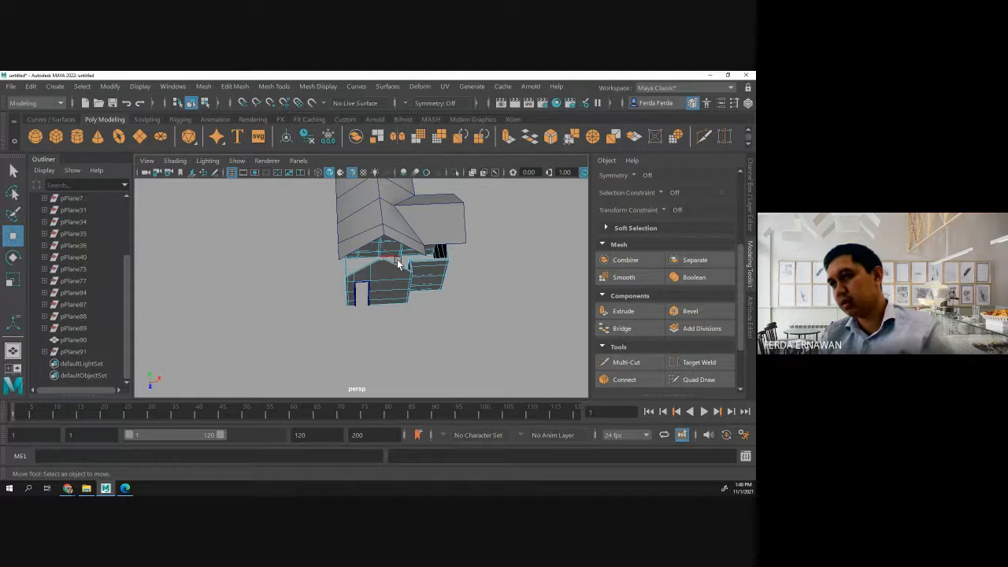
{"action": "left_click", "coordinate": [393, 304]}
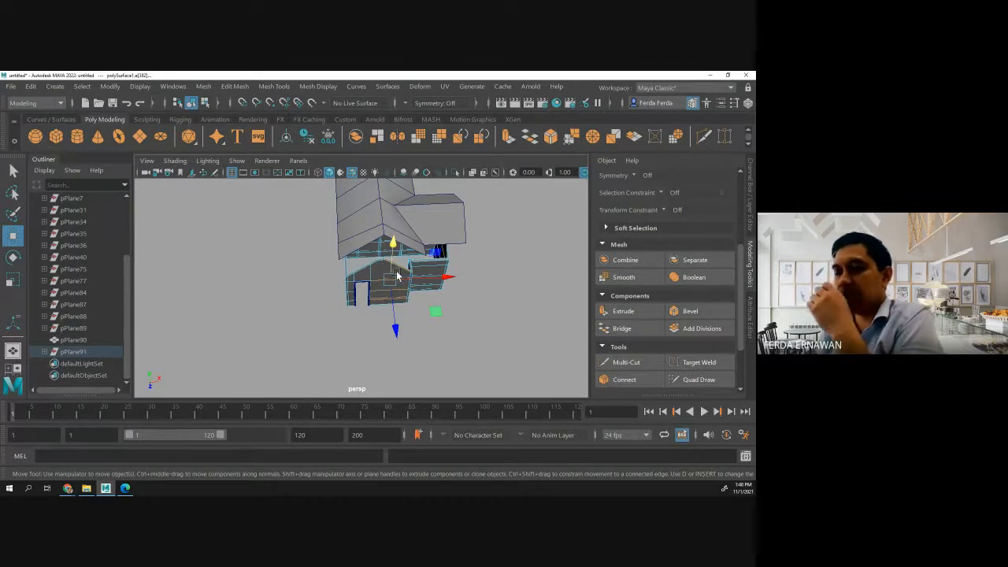
{"action": "left_click", "coordinate": [492, 295]}
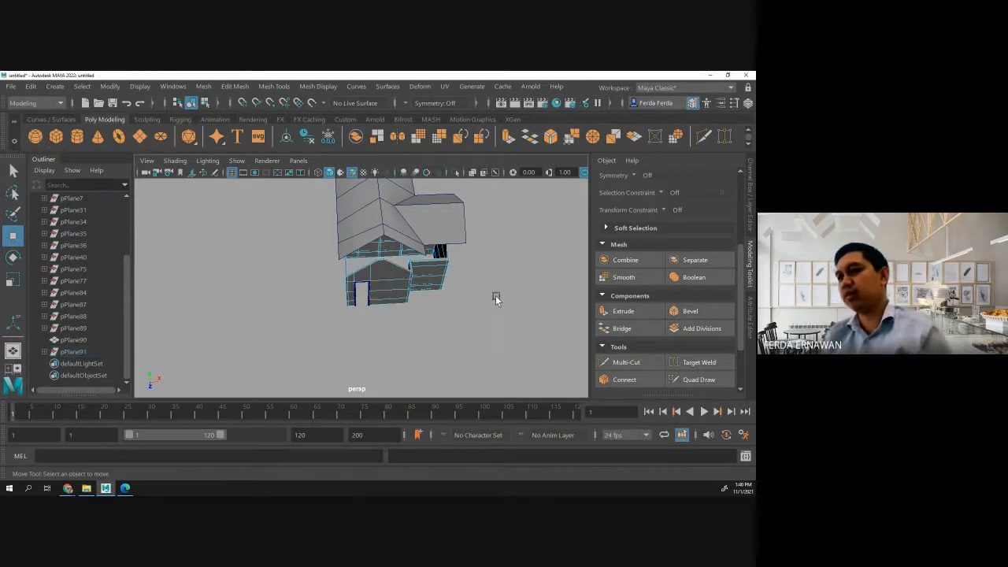
{"action": "left_click", "coordinate": [382, 285]}
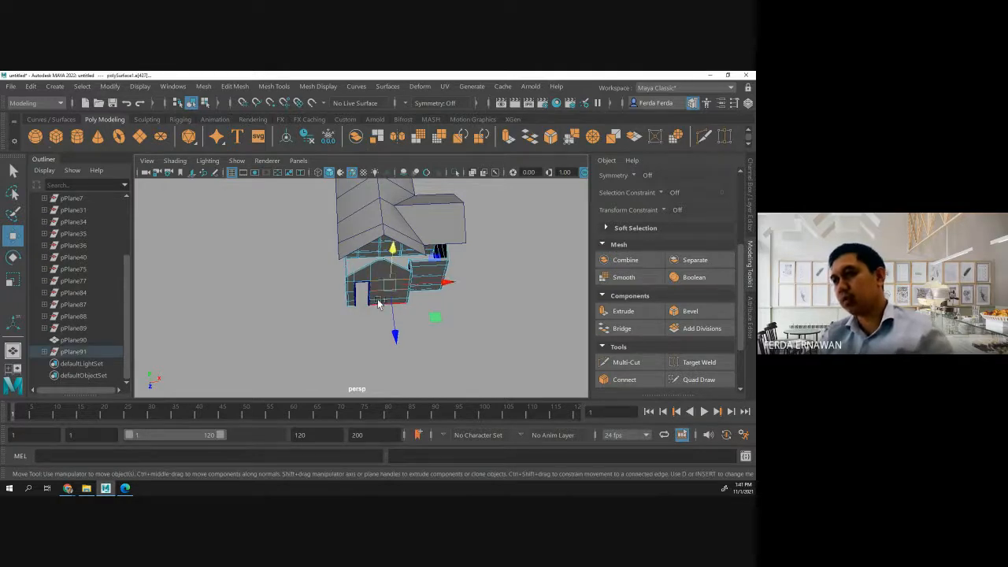
{"action": "left_click", "coordinate": [377, 301], "text": "shift"}
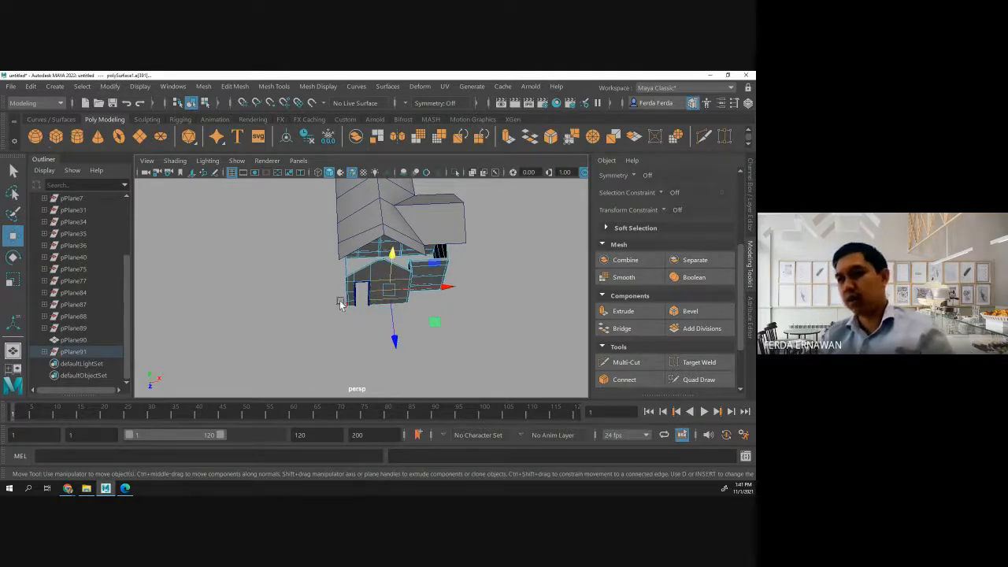
{"action": "left_click_drag", "start_coordinate": [340, 305], "coordinate": [479, 281], "text": "alt"}
{"action": "left_click_drag", "start_coordinate": [469, 276], "coordinate": [328, 275], "text": "alt"}
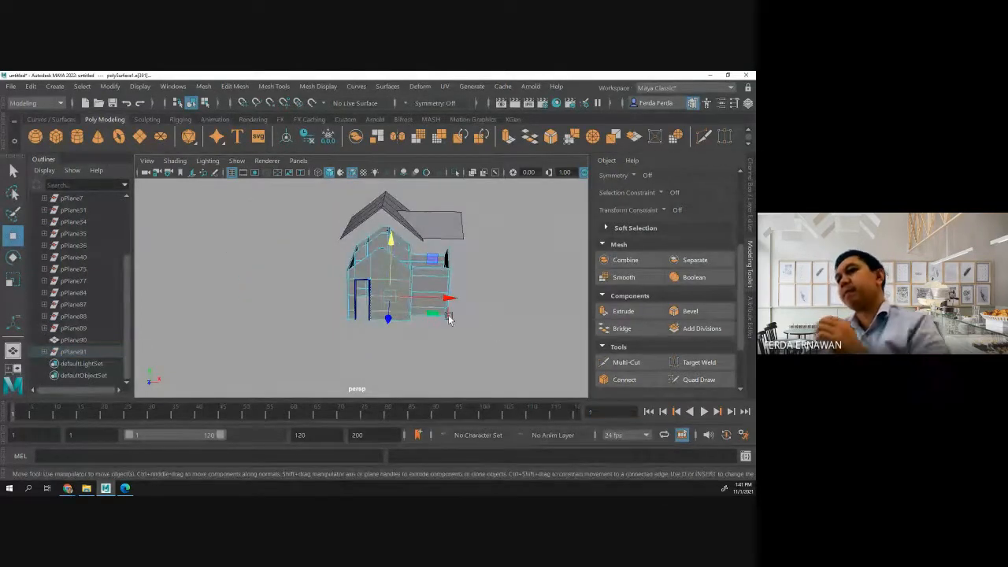
{"action": "left_click", "coordinate": [496, 331]}
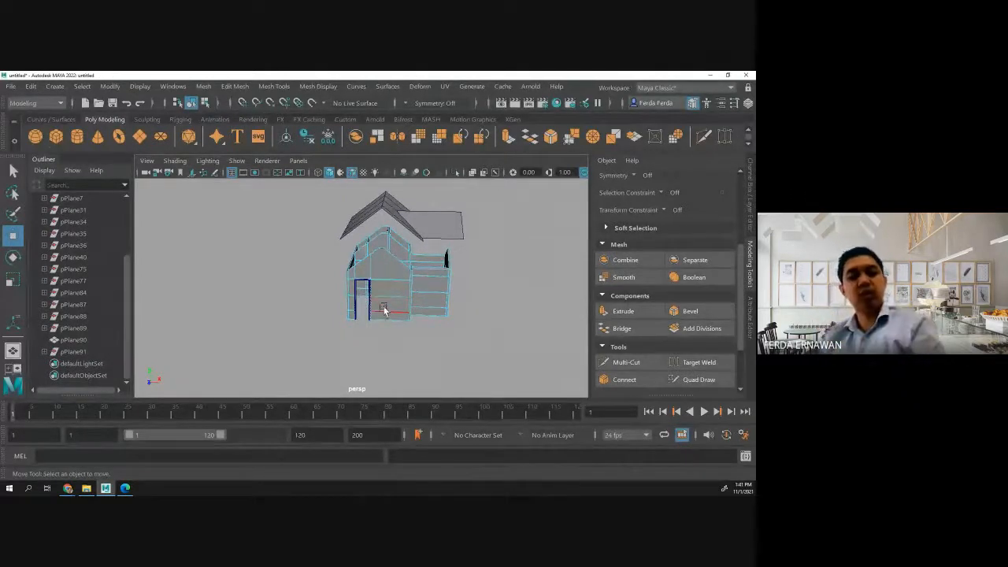
Select the upper gable edges of the house walls beneath the raised roof.
{"action": "scroll", "coordinate": [385, 306], "scroll_direction": "up", "scroll_amount": 4}
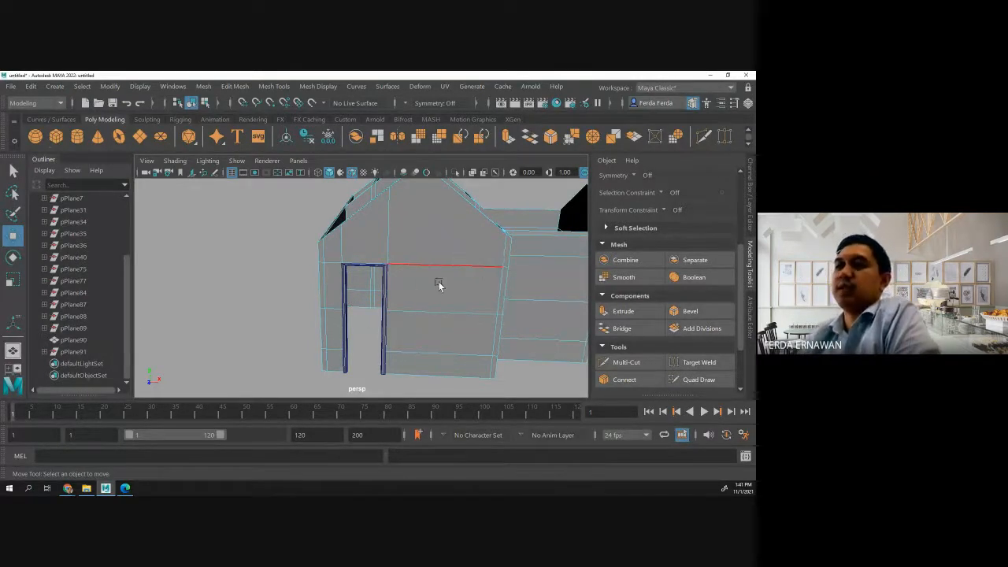
{"action": "scroll", "coordinate": [432, 292], "scroll_direction": "down", "scroll_amount": 5}
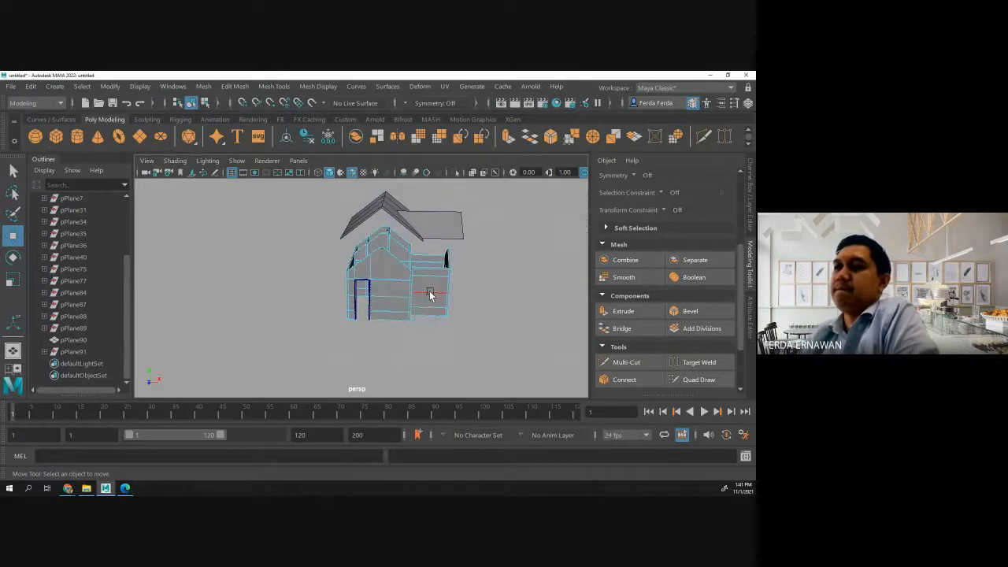
{"action": "left_click_drag", "start_coordinate": [333, 190], "coordinate": [455, 230]}
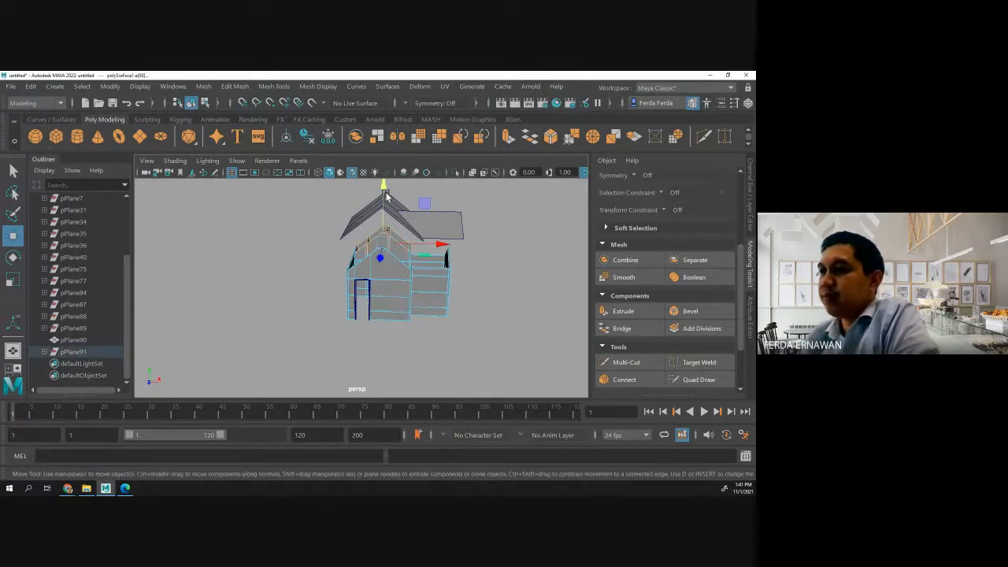